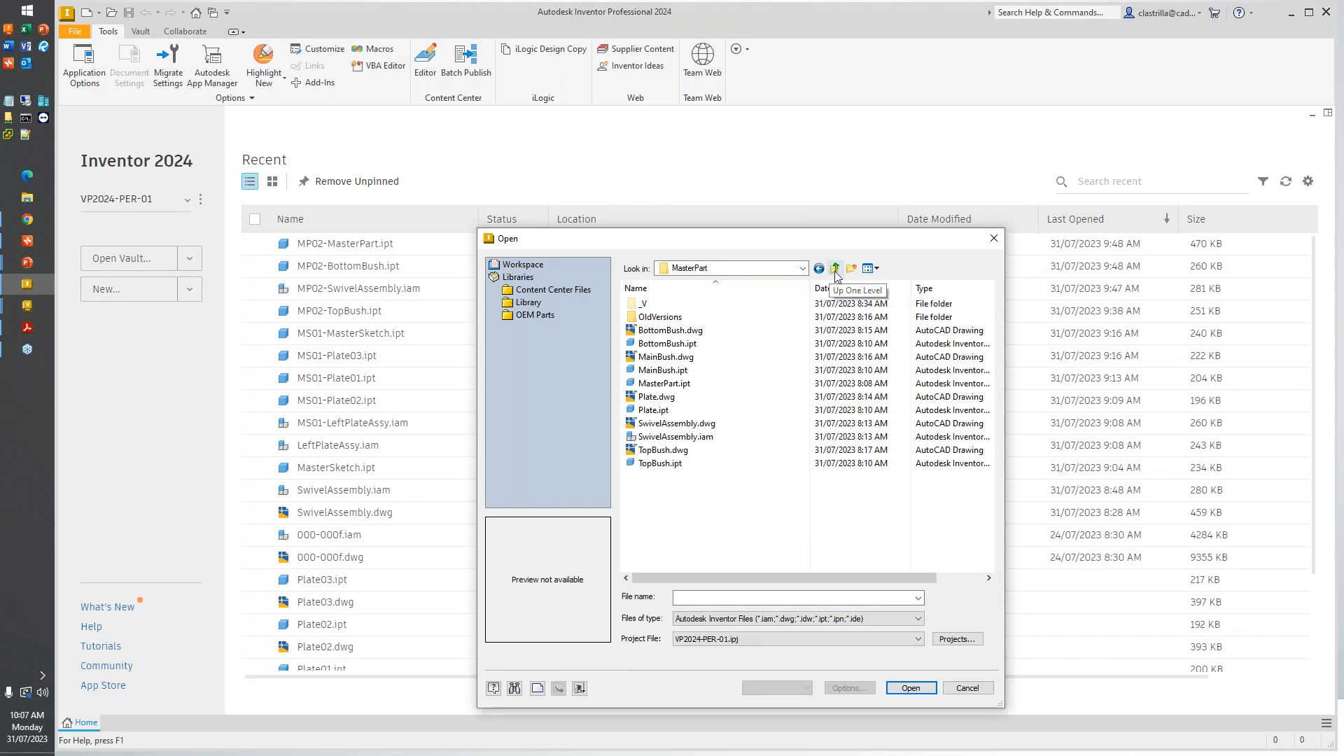
- Open MasterSketch.ipt from the MasterSketch folder
left_click(832, 275)
double_click(705, 316)
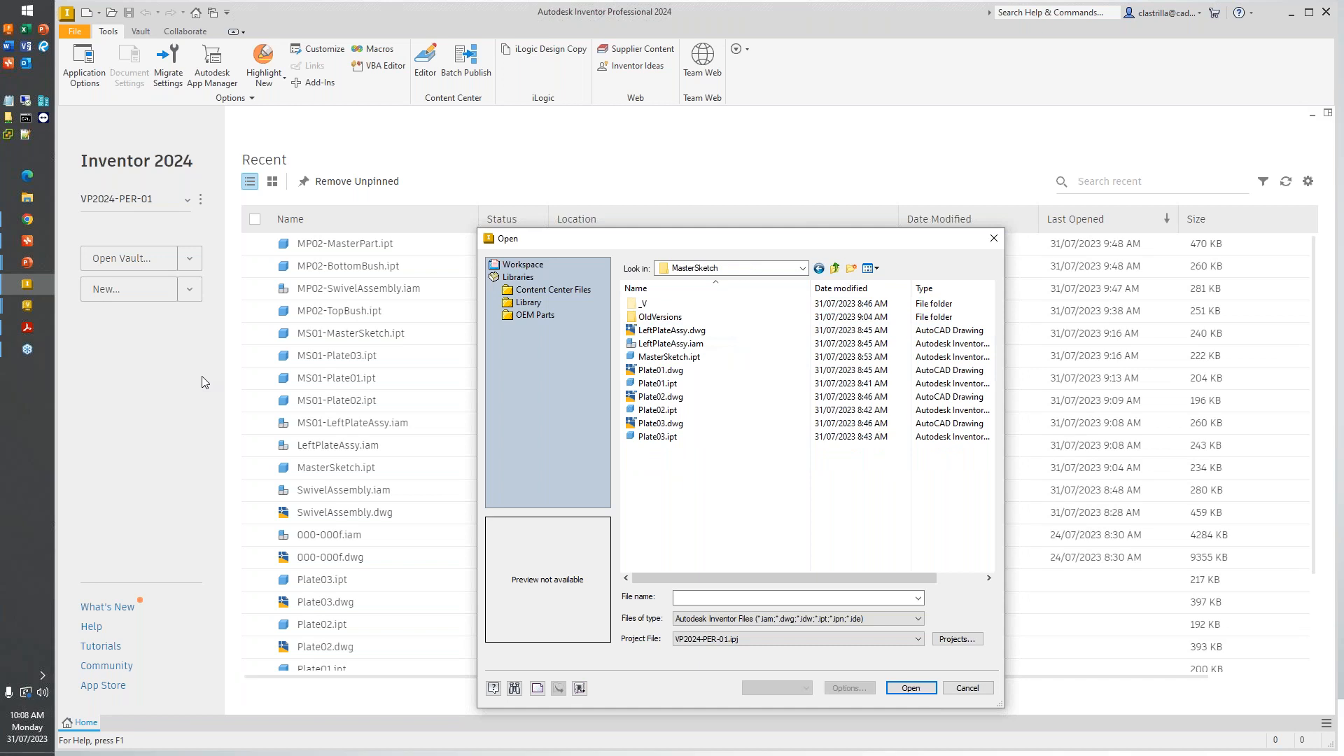
left_click(724, 358)
left_click(897, 690)
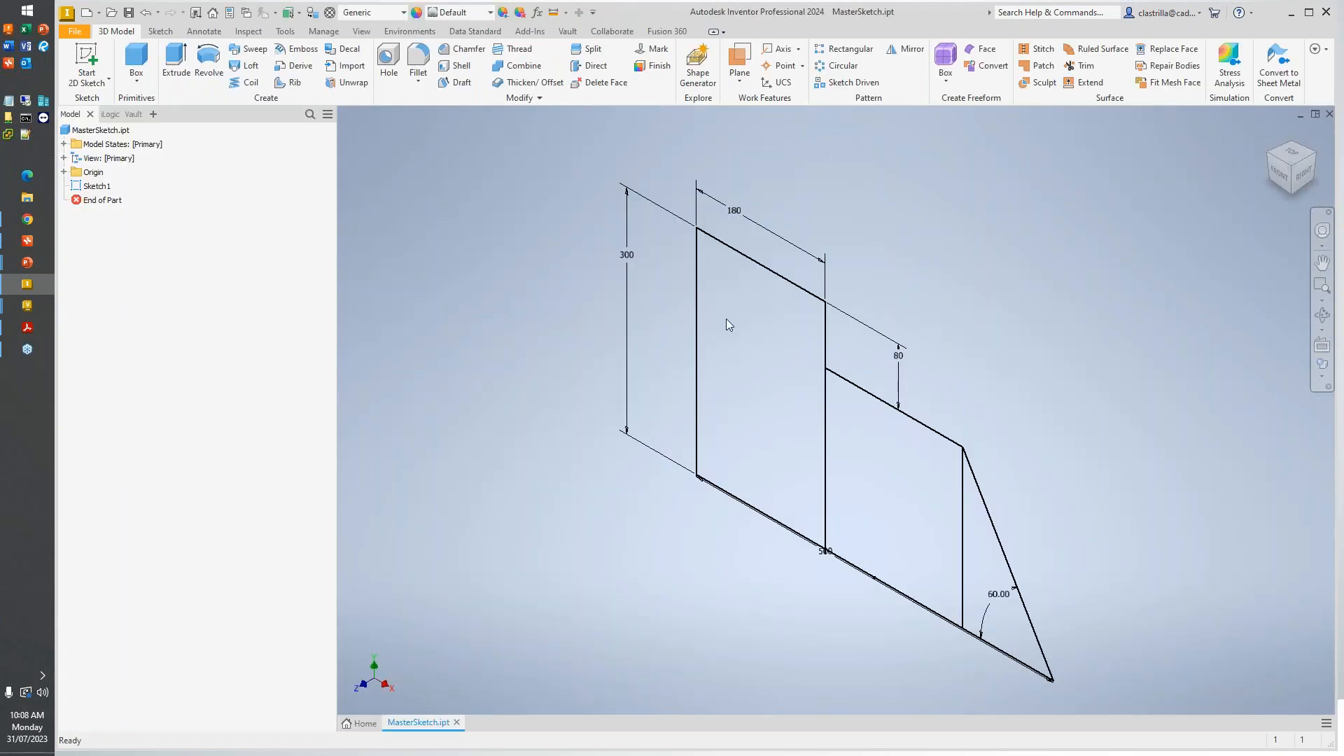
- Move the 500 overall length dimension clear below the sketch's base line and decline editing the locked file
scroll(707, 445, "up", 3)
scroll(703, 439, "down", 5)
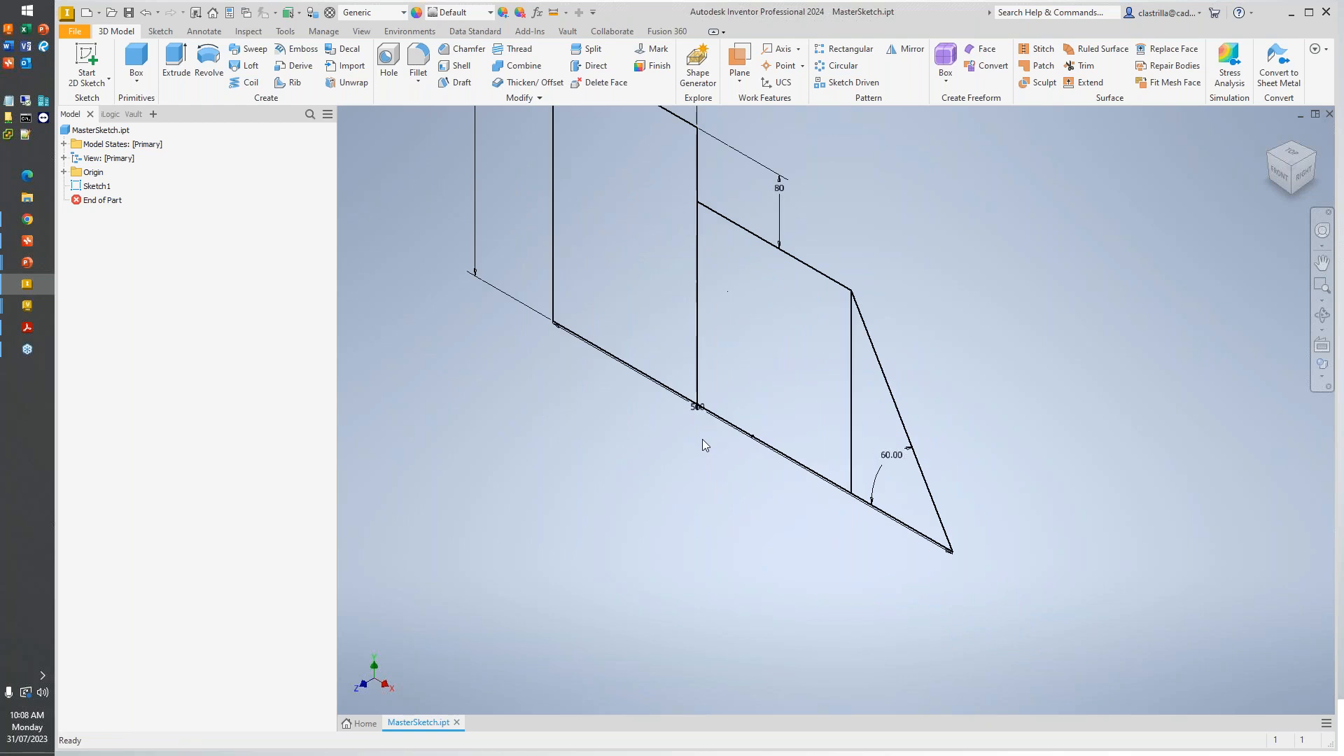
middle_click_drag(703, 429, 708, 463)
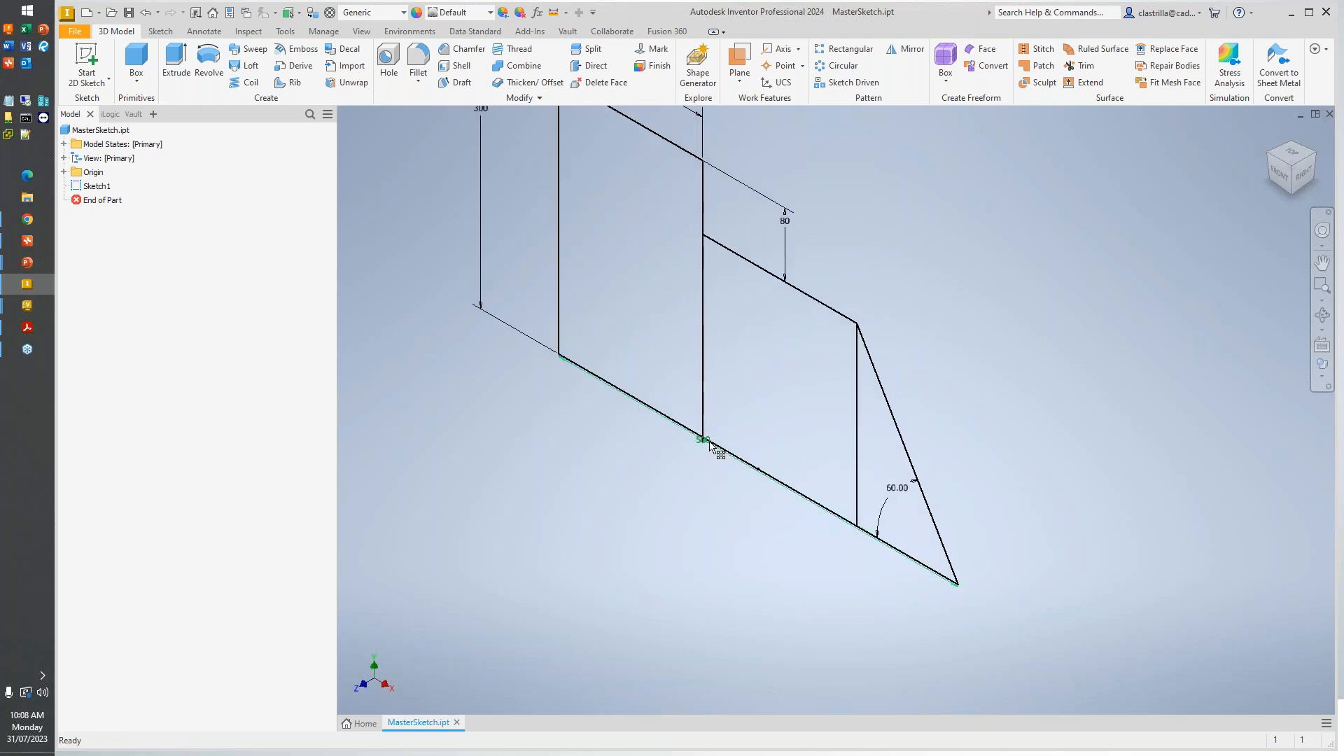
left_click_drag(709, 451, 686, 516)
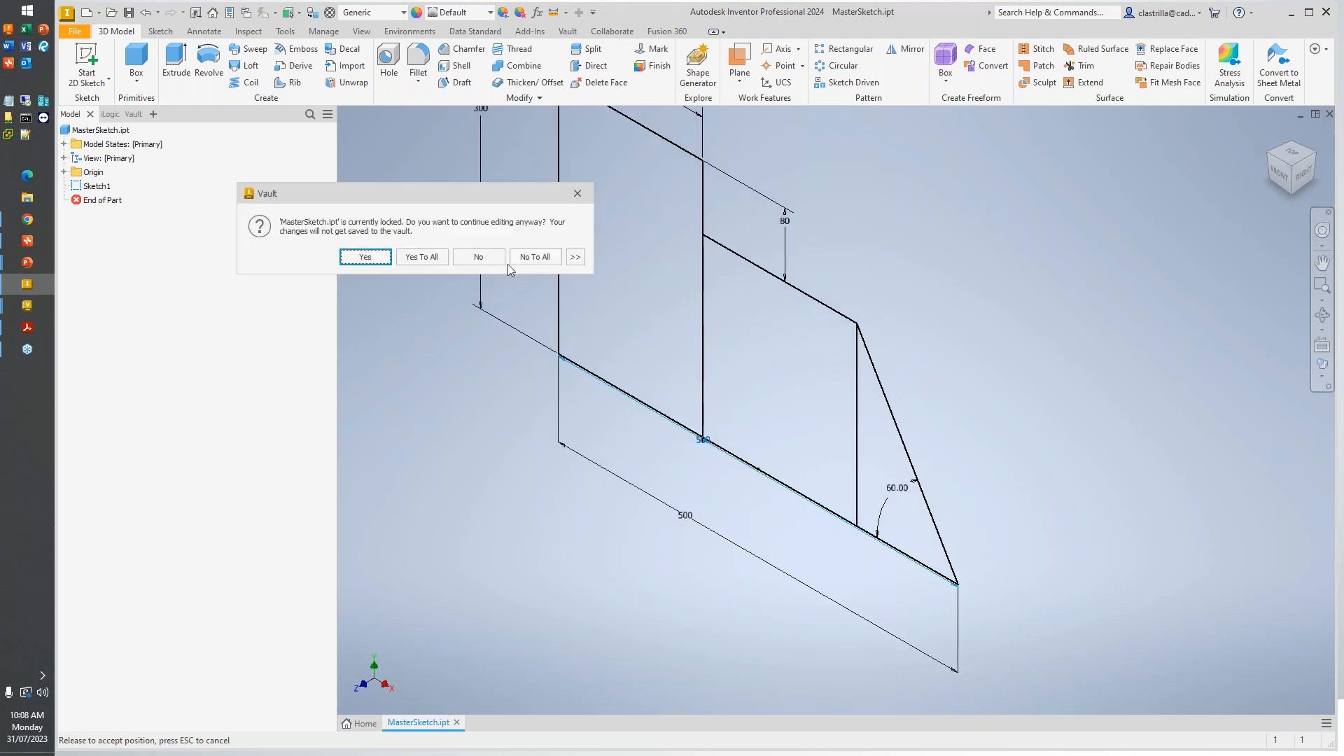
left_click(479, 257)
scroll(797, 460, "up", 3)
scroll(792, 346, "down", 4)
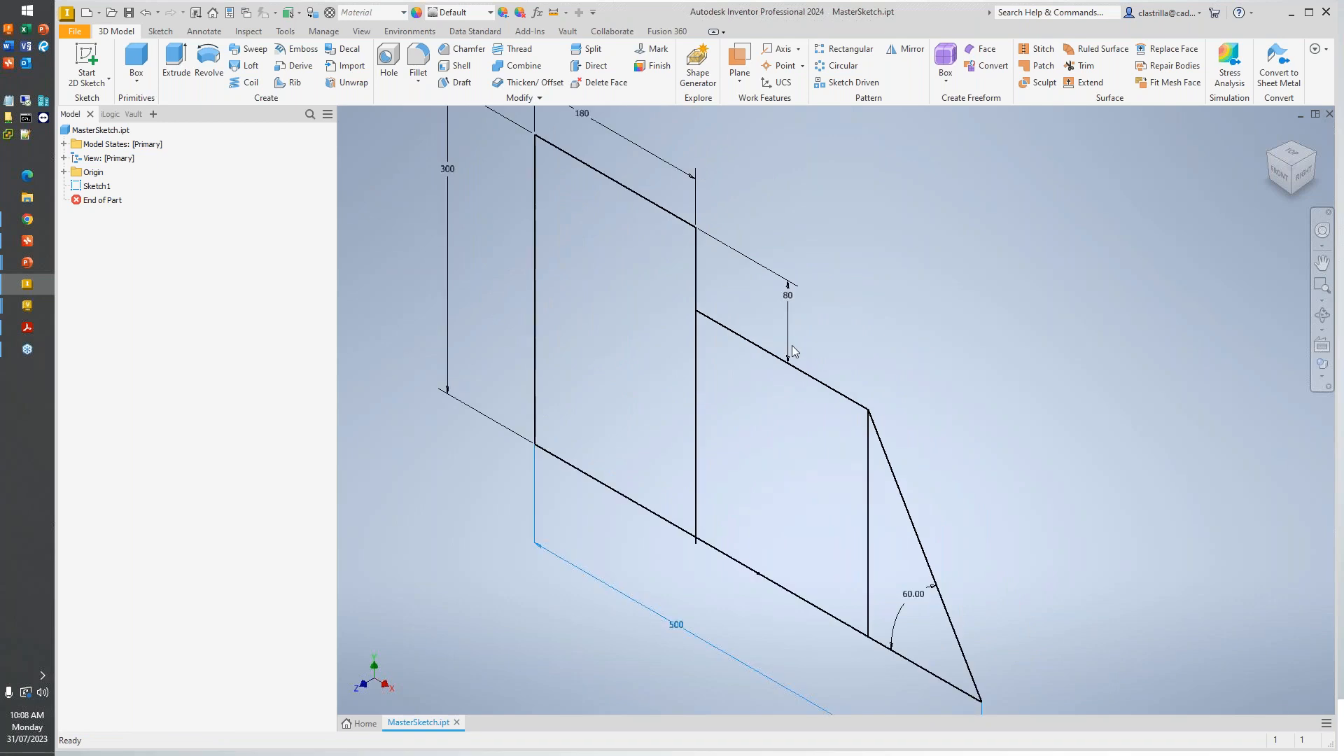
scroll(791, 346, "up", 3)
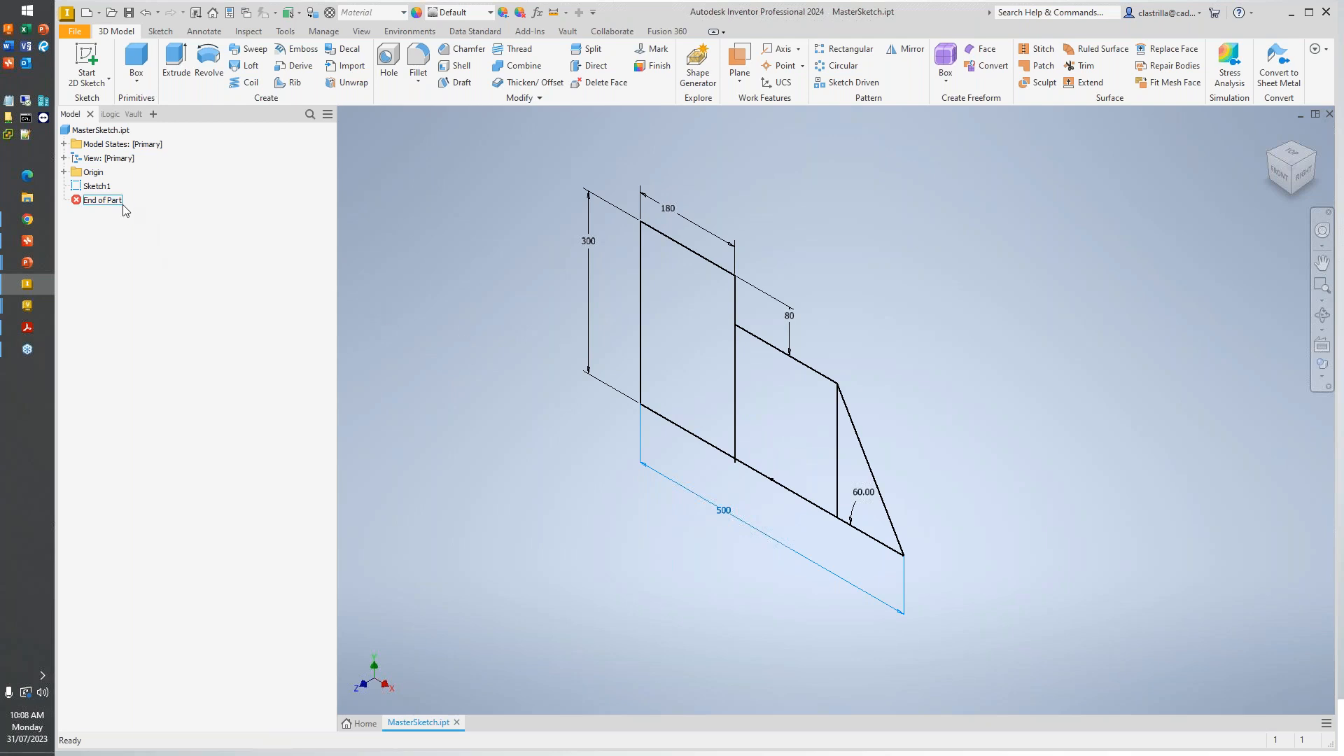
- Highlight Sketch1 in the master sketch part and view it straight from the front
left_click(109, 192)
left_click(683, 330)
left_click(1283, 182)
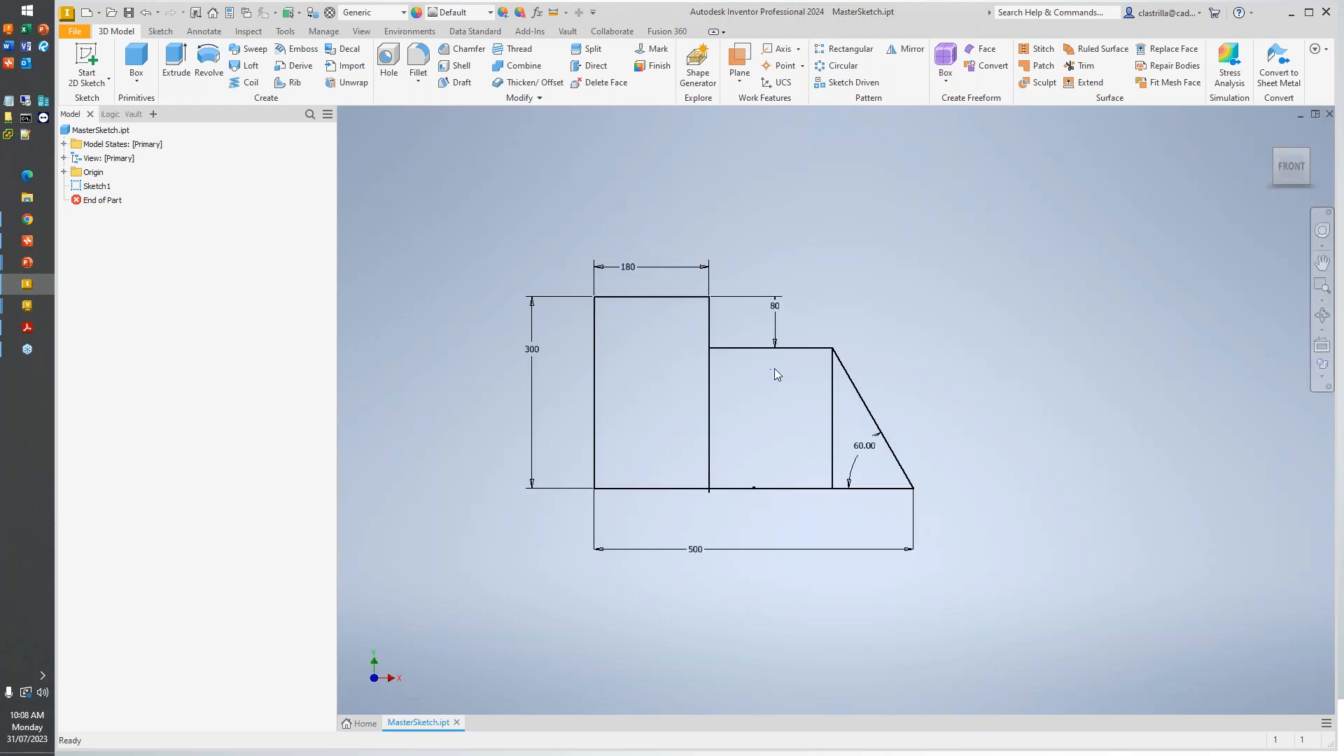
key("ctrl")
key("ctrl")
- Open MasterPart.ipt from the MasterPart folder
left_click(112, 13)
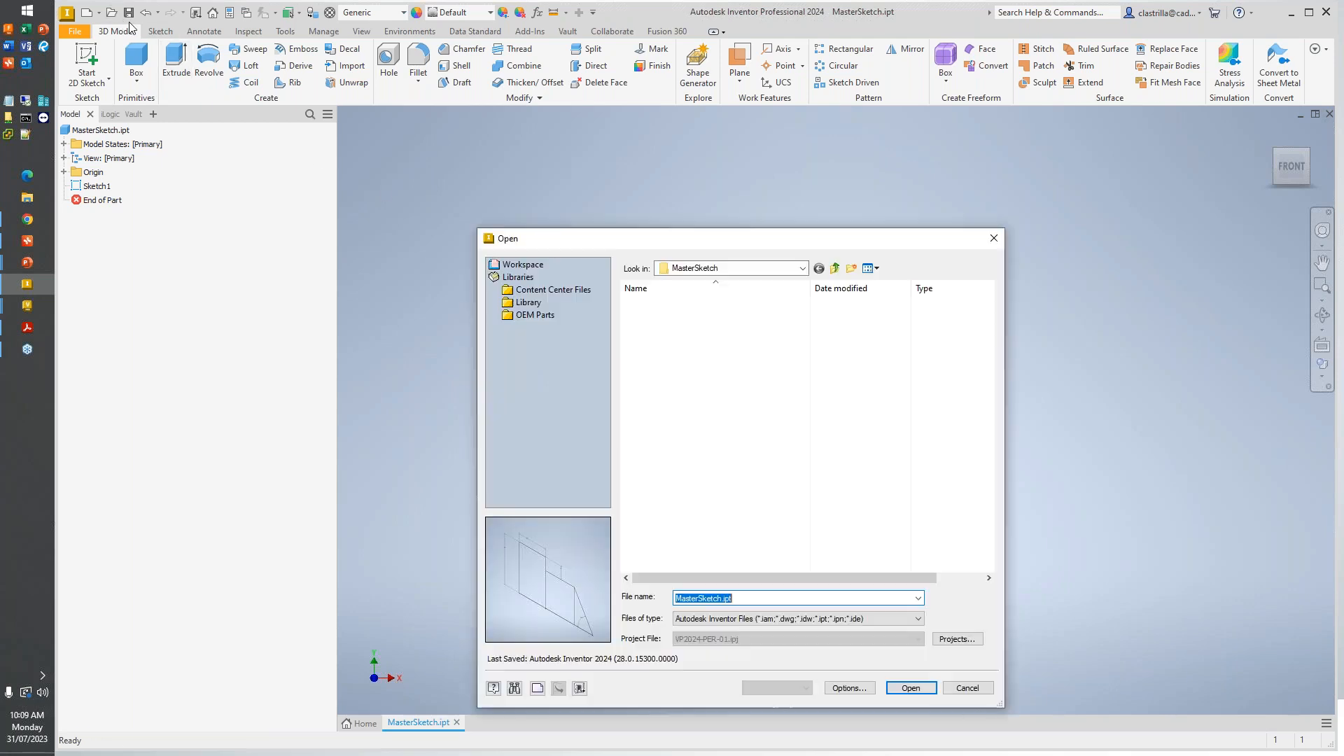
left_click(836, 268)
double_click(691, 312)
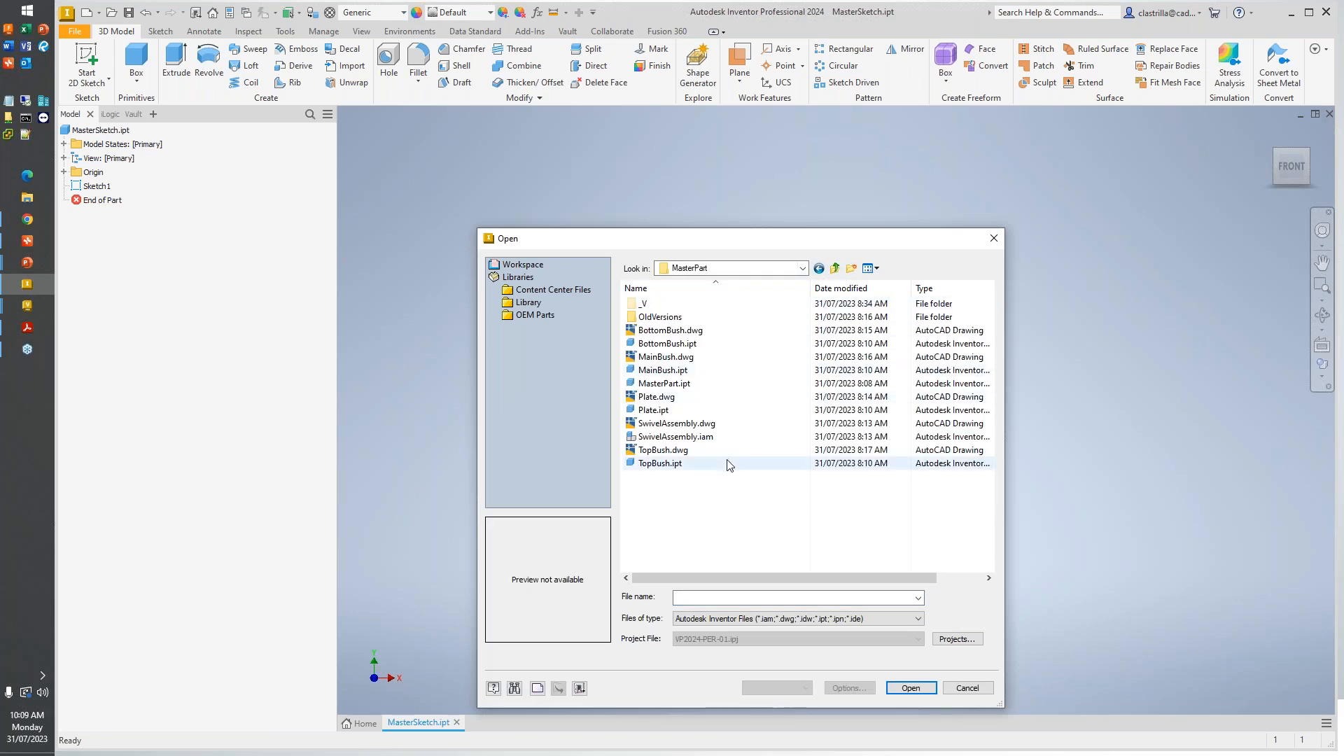
left_click(723, 383)
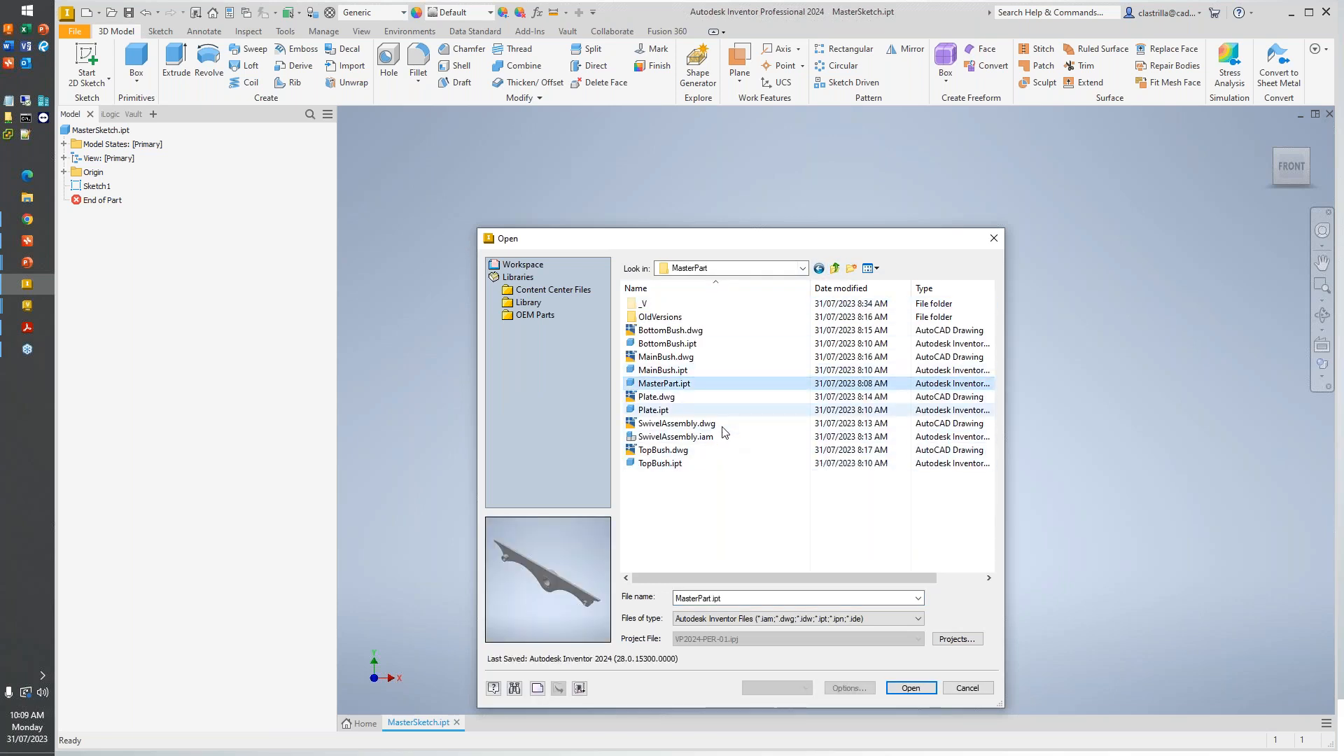
left_click(910, 688)
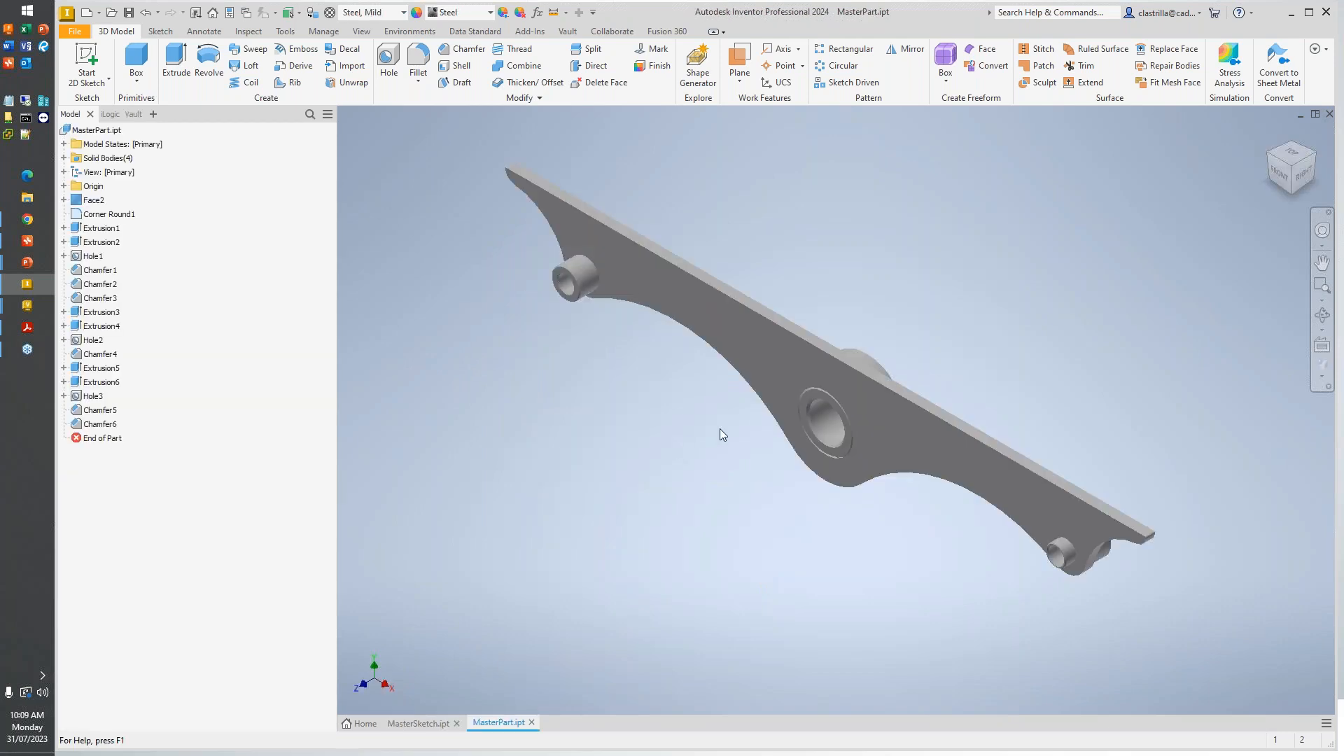
- Examine the master part from another angle and compare it with the layout in MasterSketch.ipt
mouse_move(725, 414)
middle_mouse_down("shift")
mouse_move(737, 315)
mouse_move(675, 321)
mouse_move(720, 363)
mouse_move(756, 330)
middle_mouse_up("shift")
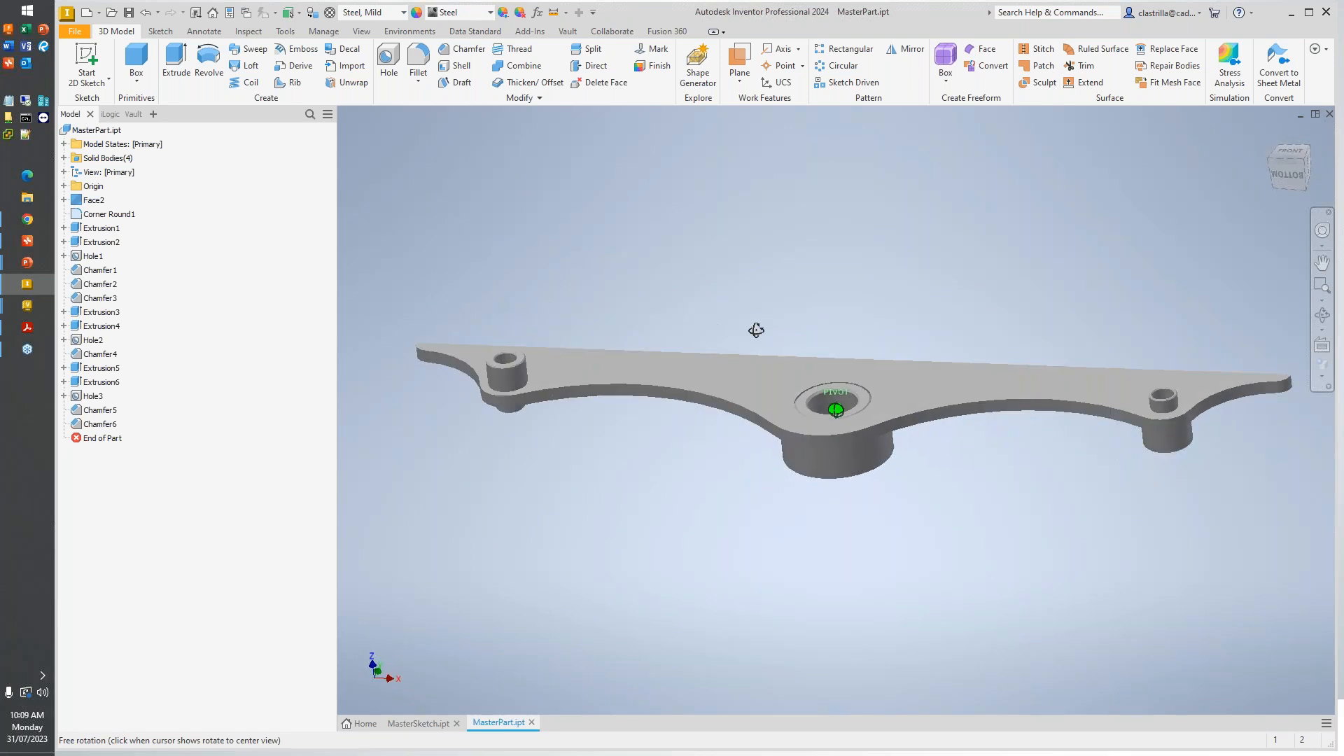
left_click(409, 725)
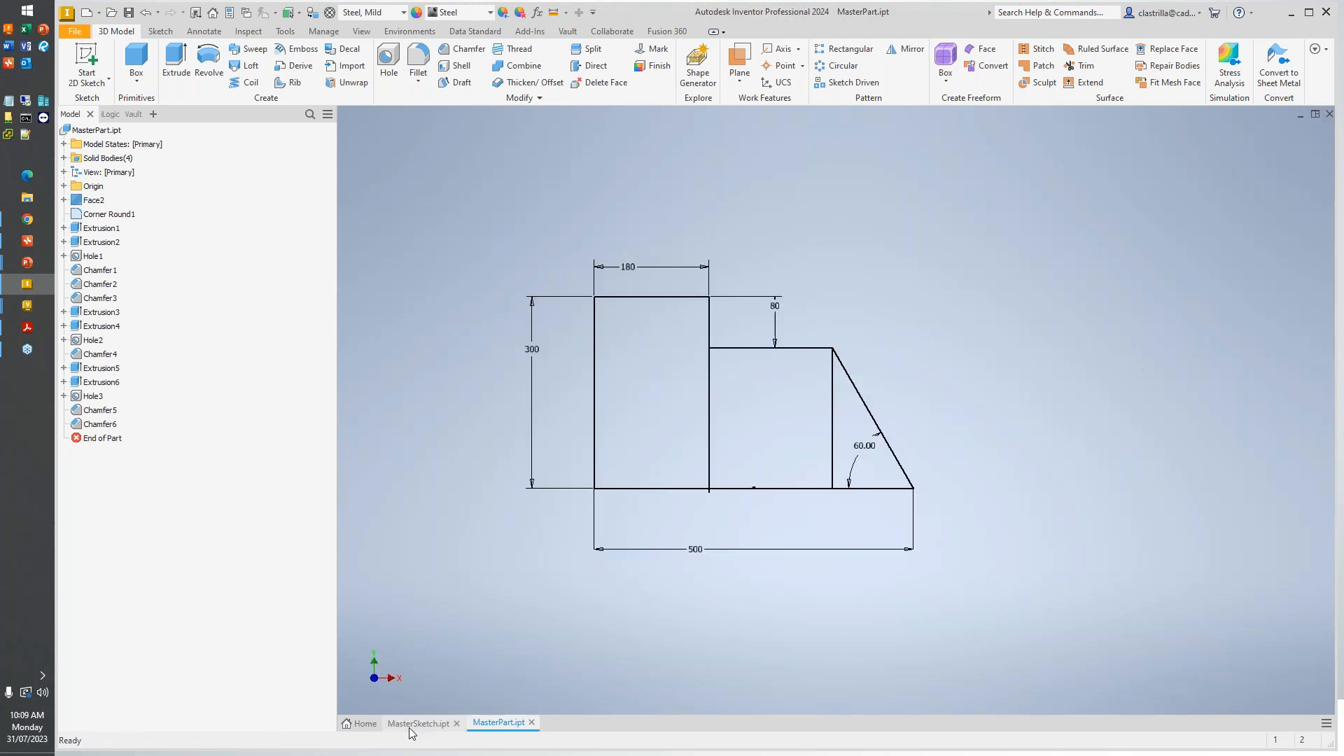
left_click(498, 724)
mouse_move(887, 474)
middle_mouse_down("shift")
mouse_move(882, 458)
mouse_move(854, 474)
middle_mouse_up("shift")
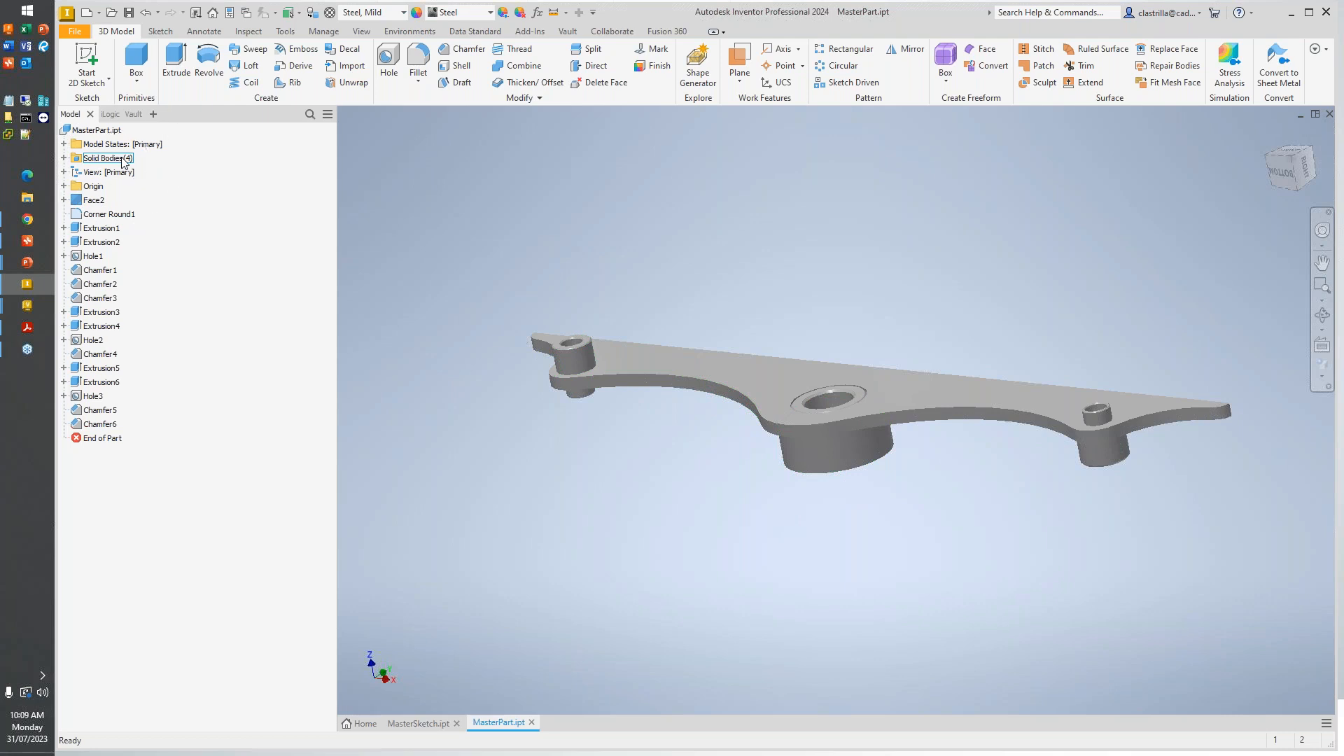
- List the master part's solid bodies and highlight Plate, MainBush, TopBush and BottomBush in turn, followed by the whole part
left_click(64, 158)
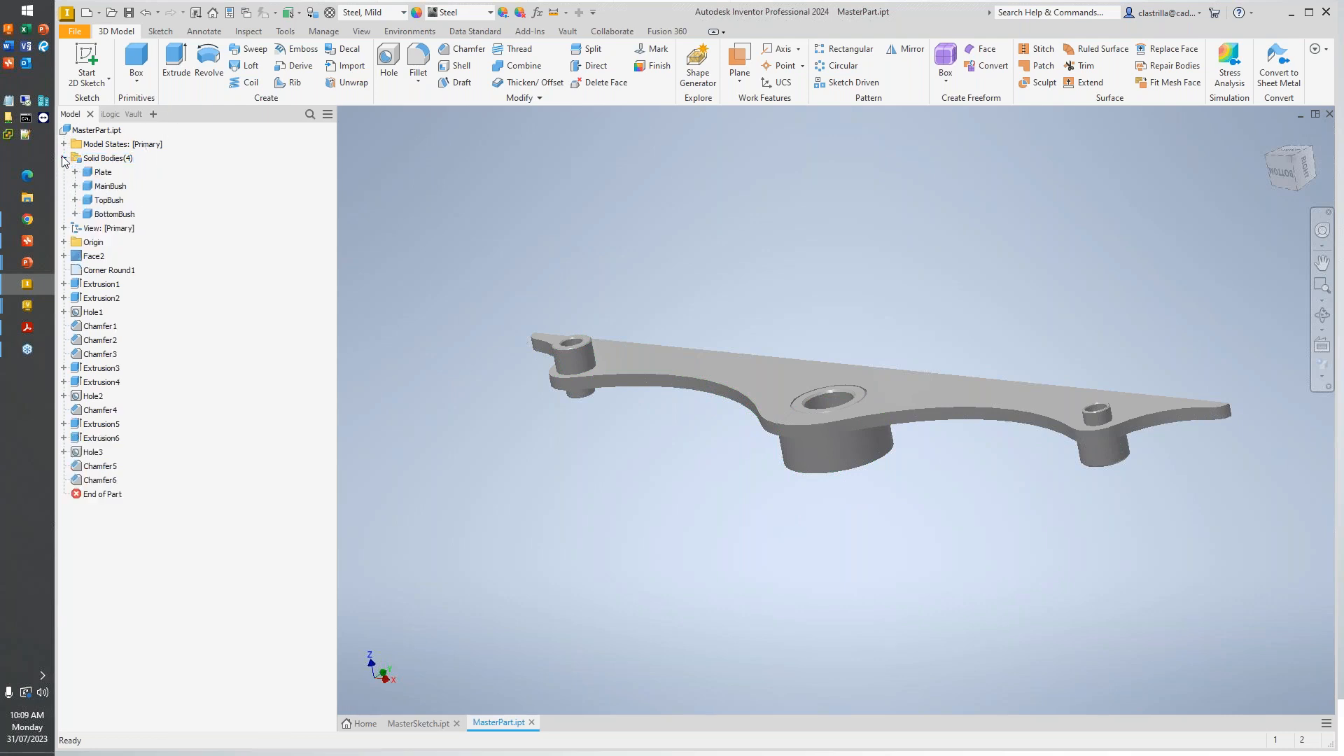
left_click(102, 172)
left_click(104, 187)
left_click(109, 201)
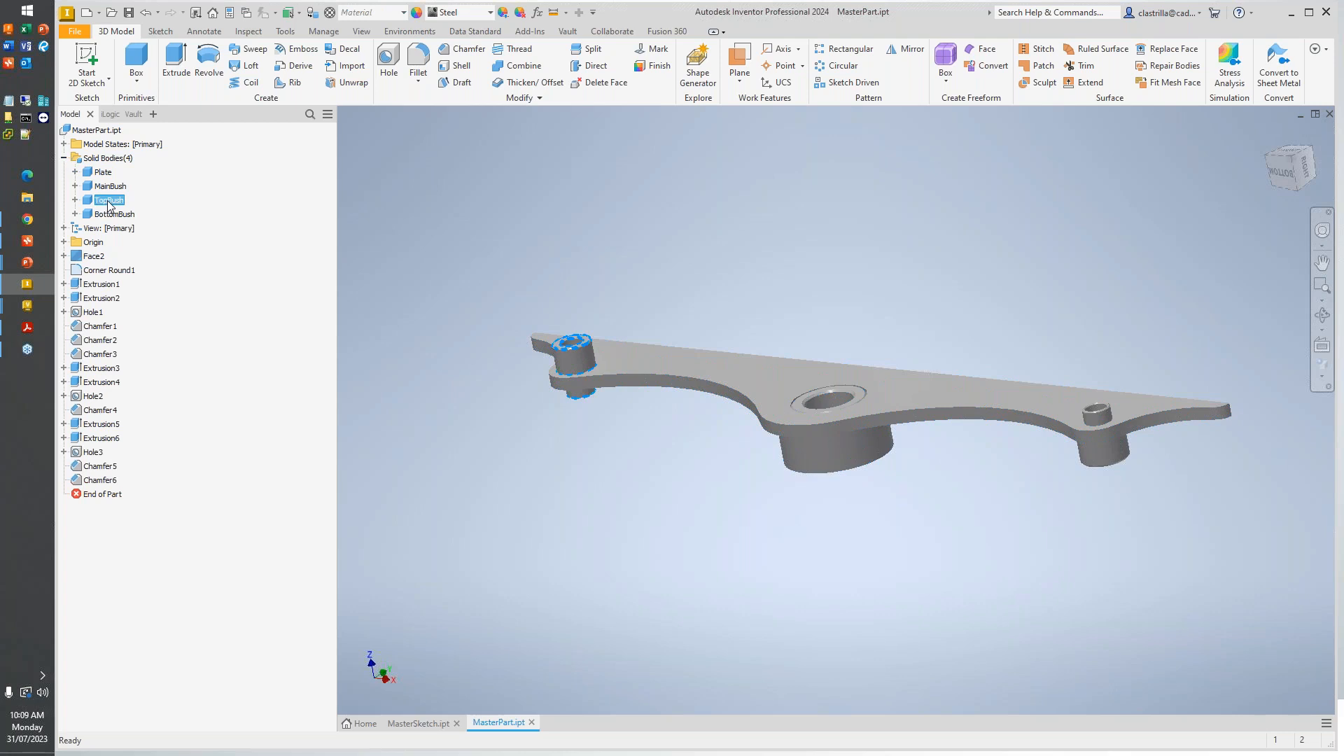
left_click(113, 214)
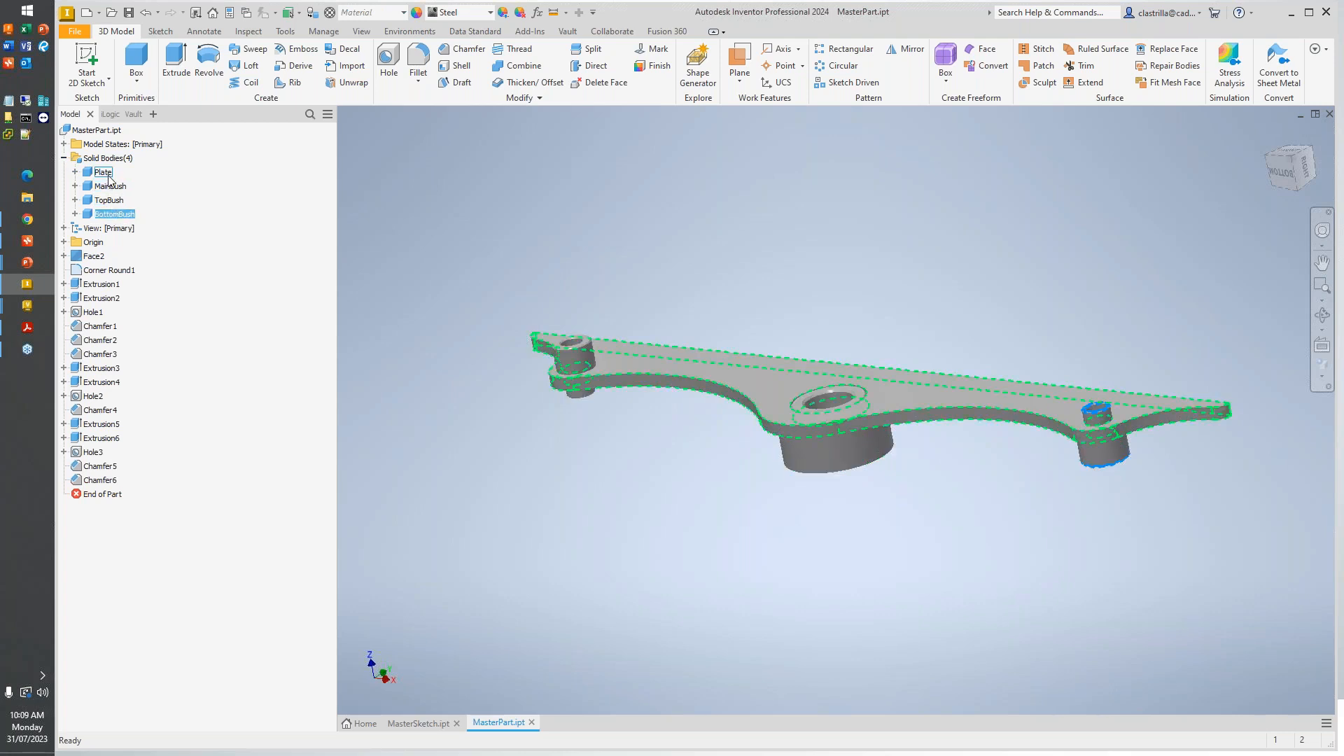
left_click(98, 131)
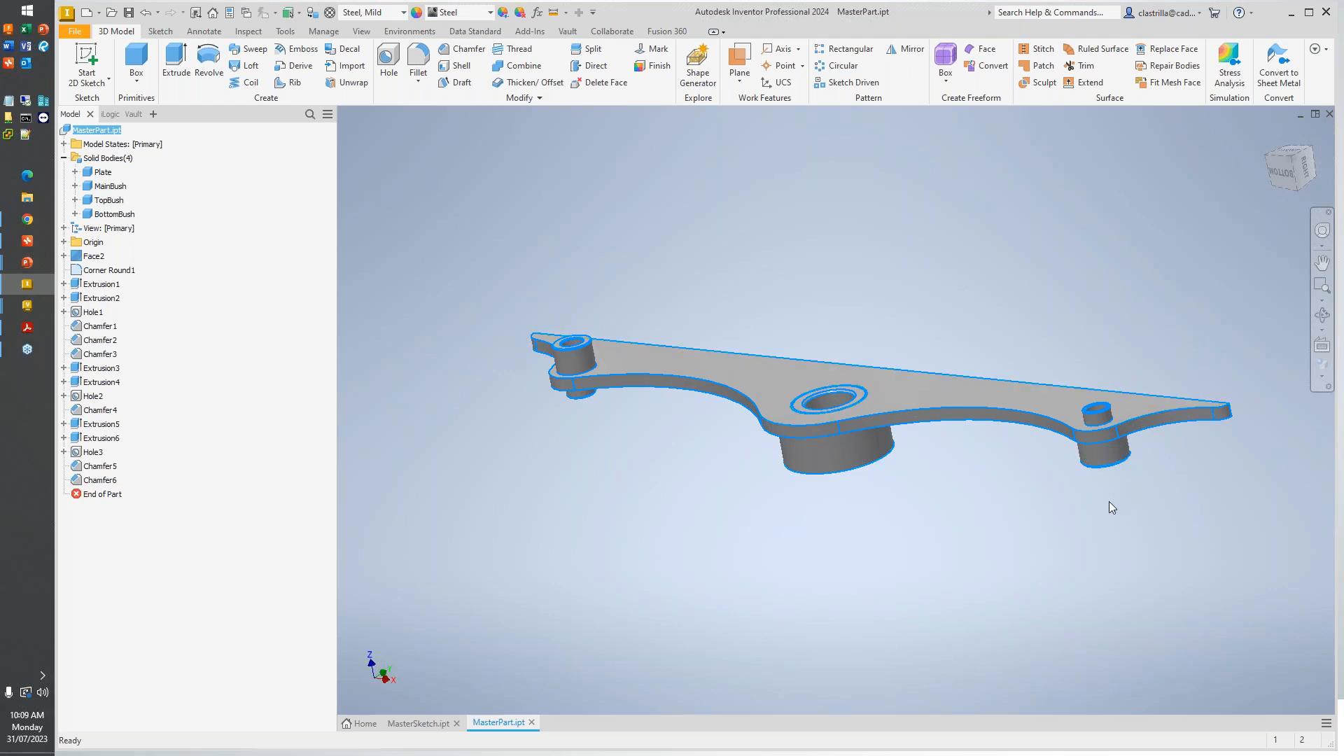
left_click(872, 488)
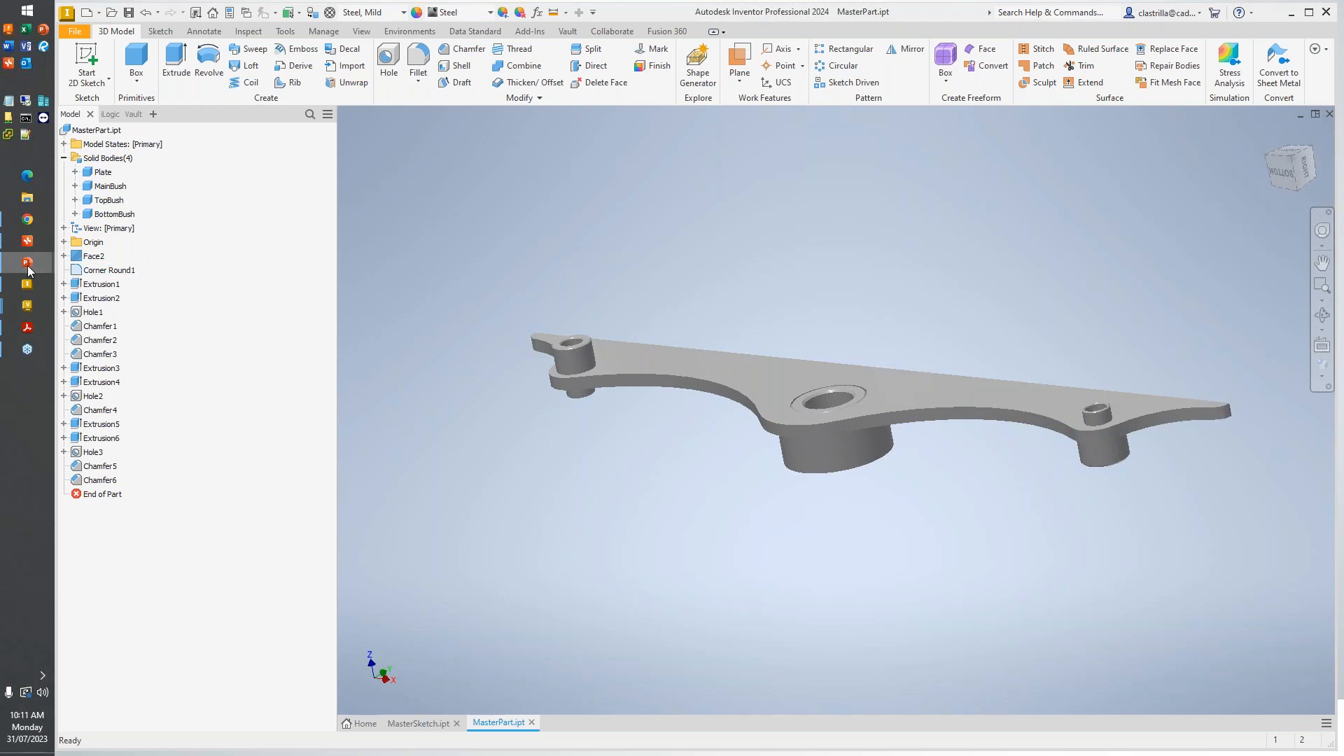
- Switch to the PowerPoint slide show and review the Master Part Method diagram
mouse_move(27, 262)
left_click(127, 265)
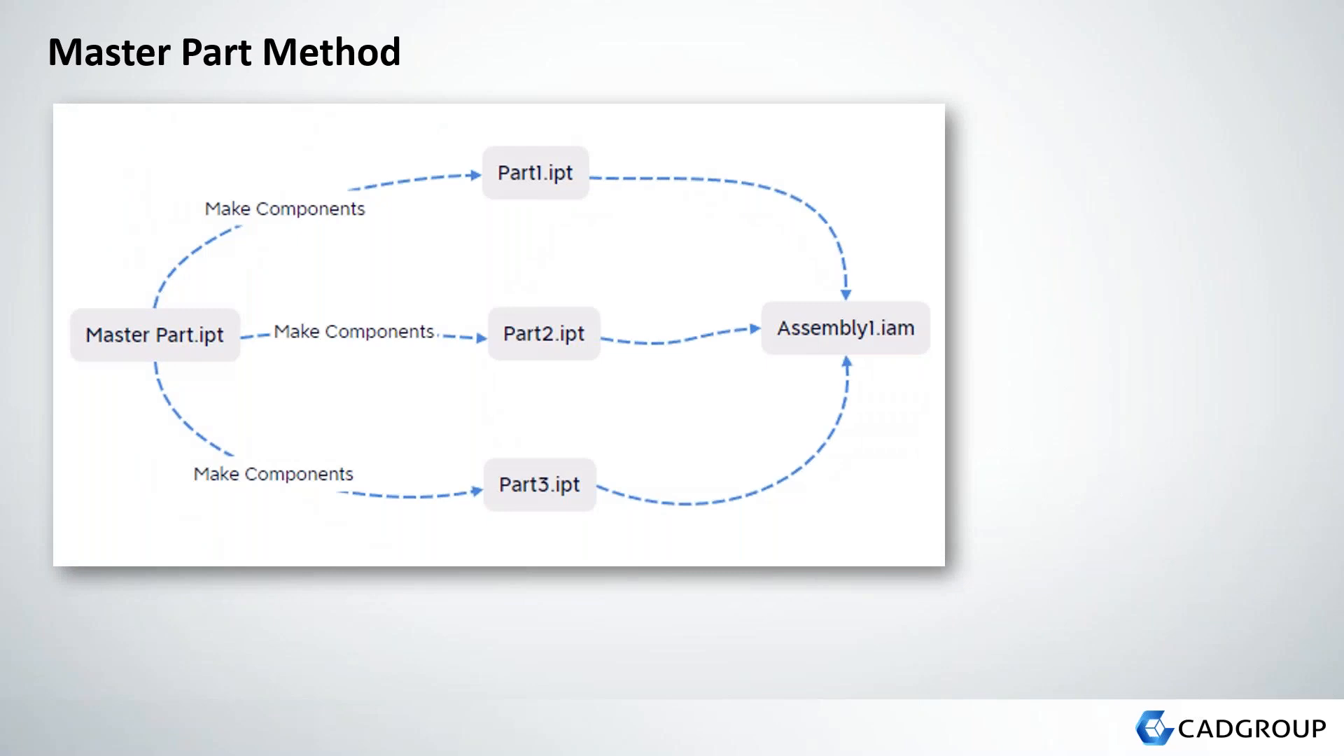
key("ctrl")
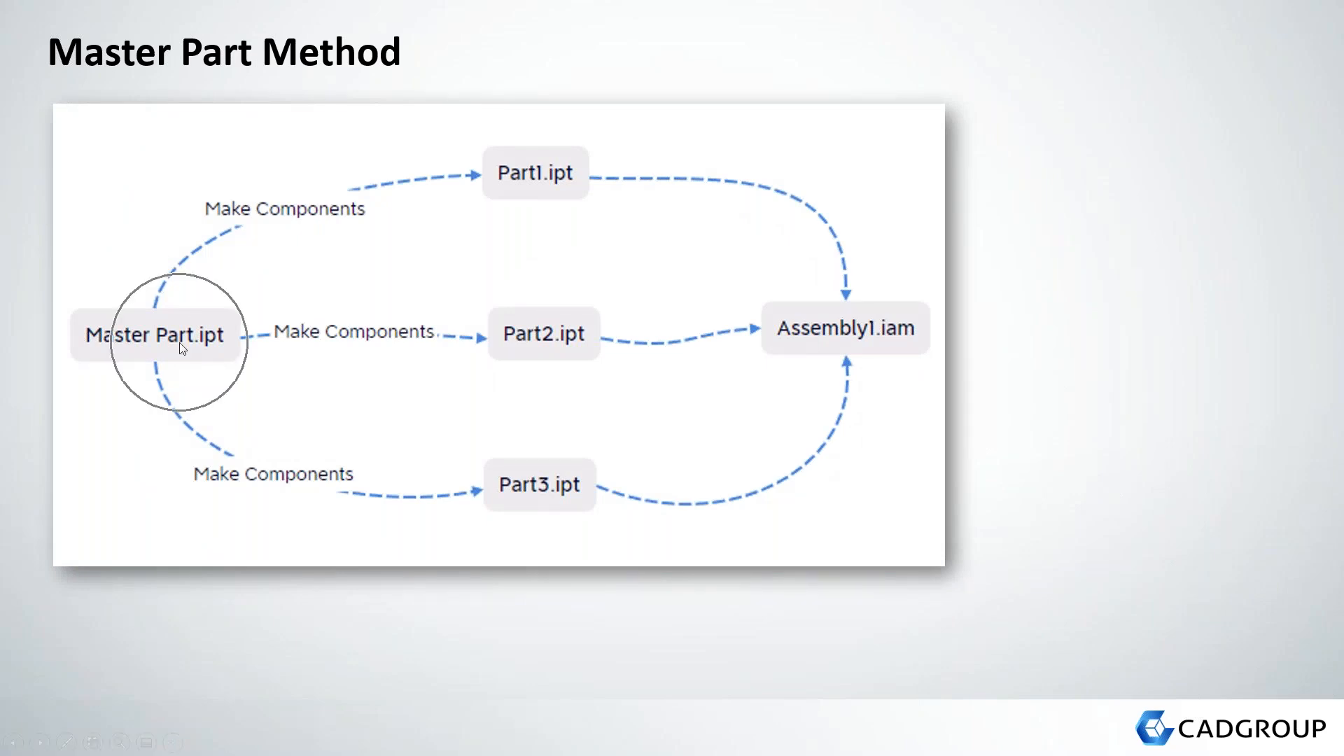
key("ctrl")
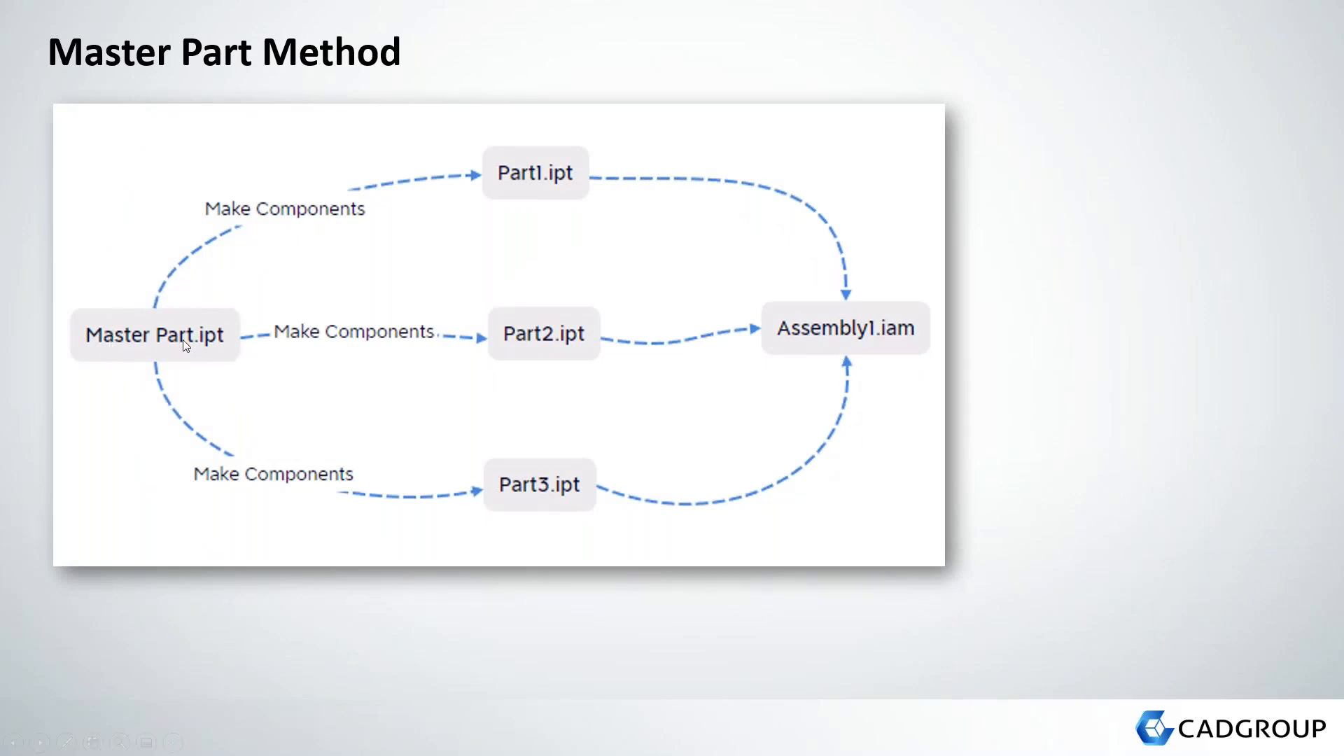
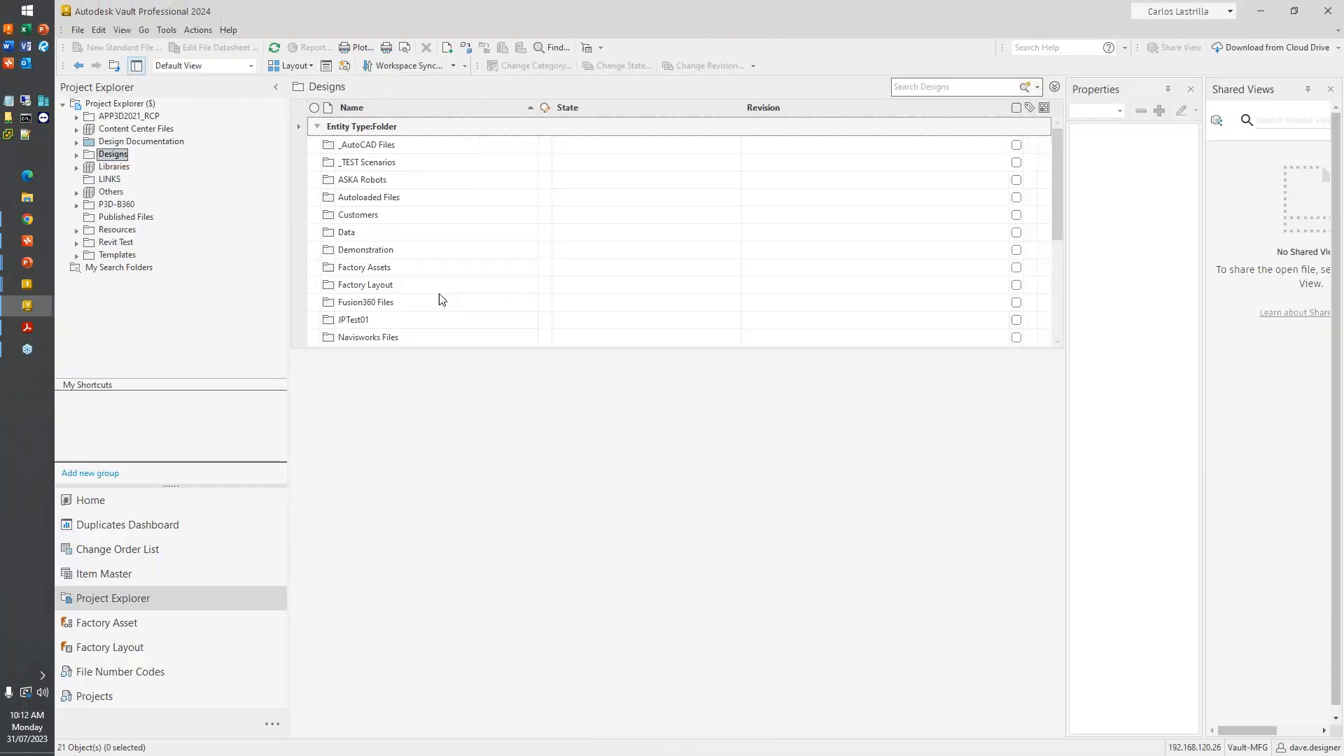
- Browse the Vault Designs folder to Demonstration and open its Top Down Methodology folder
scroll(481, 259, "down", 1)
scroll(389, 280, "up", 1)
double_click(394, 231)
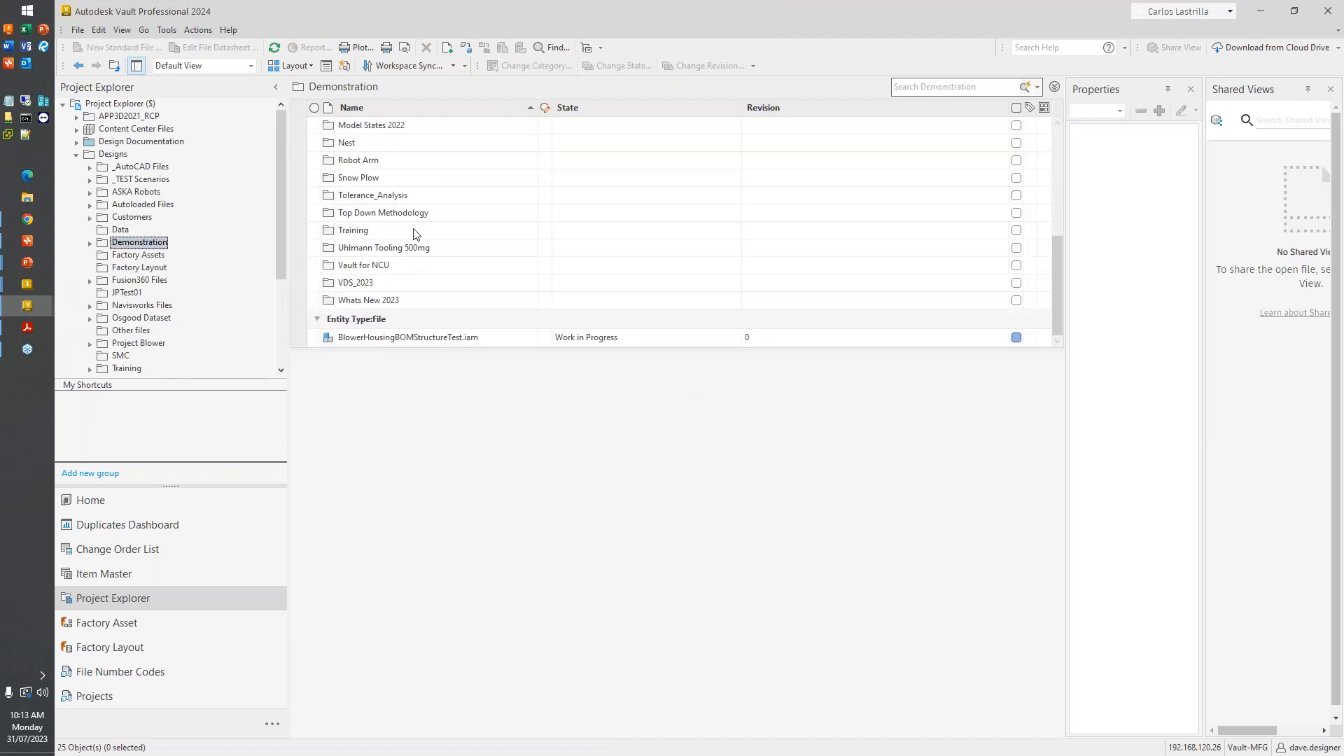
double_click(420, 213)
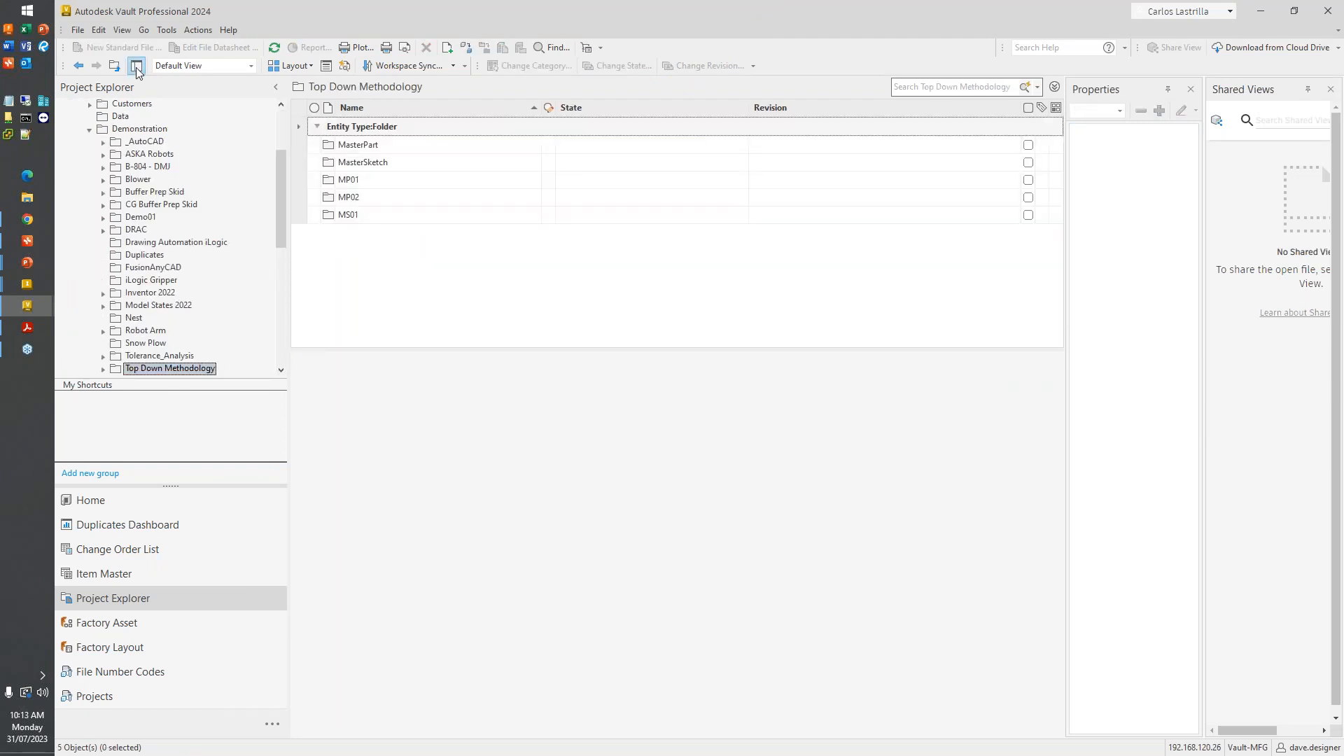
- Create a new folder named MP03 inside Top Down Methodology
right_click(191, 371)
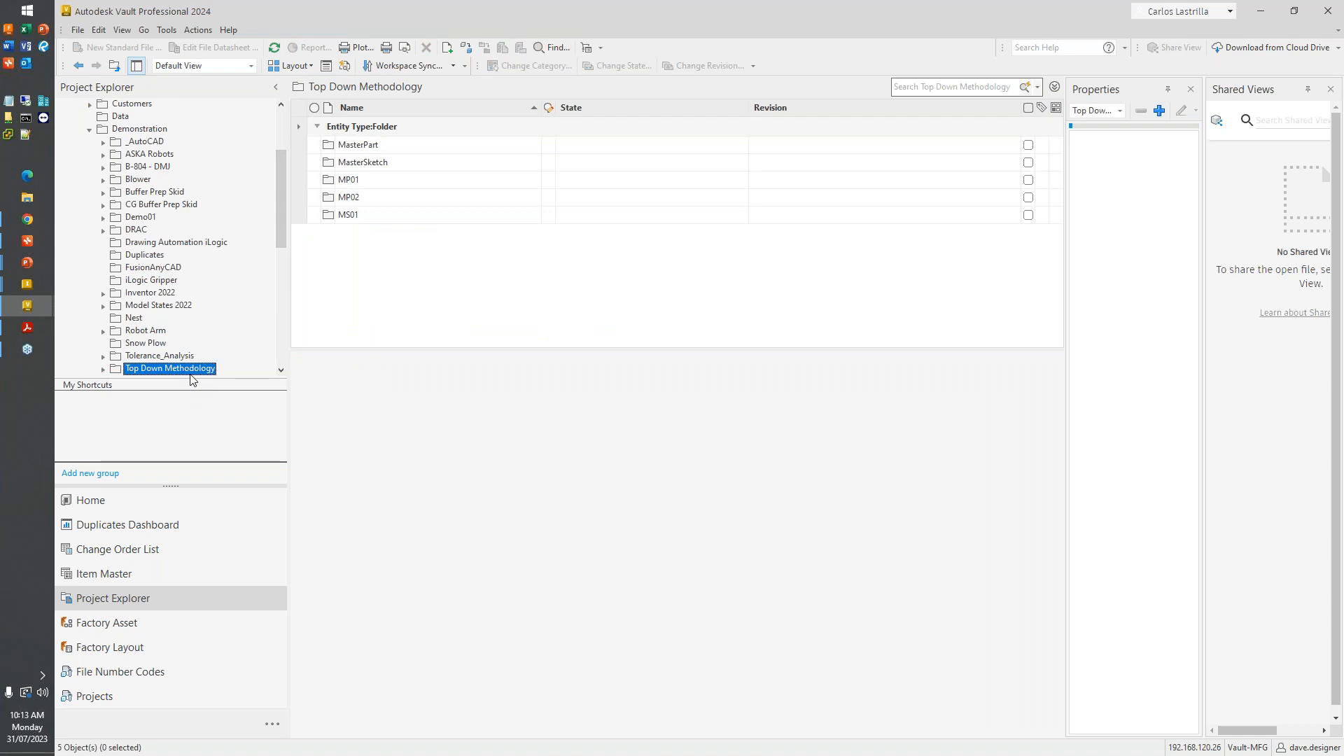
left_click(233, 434)
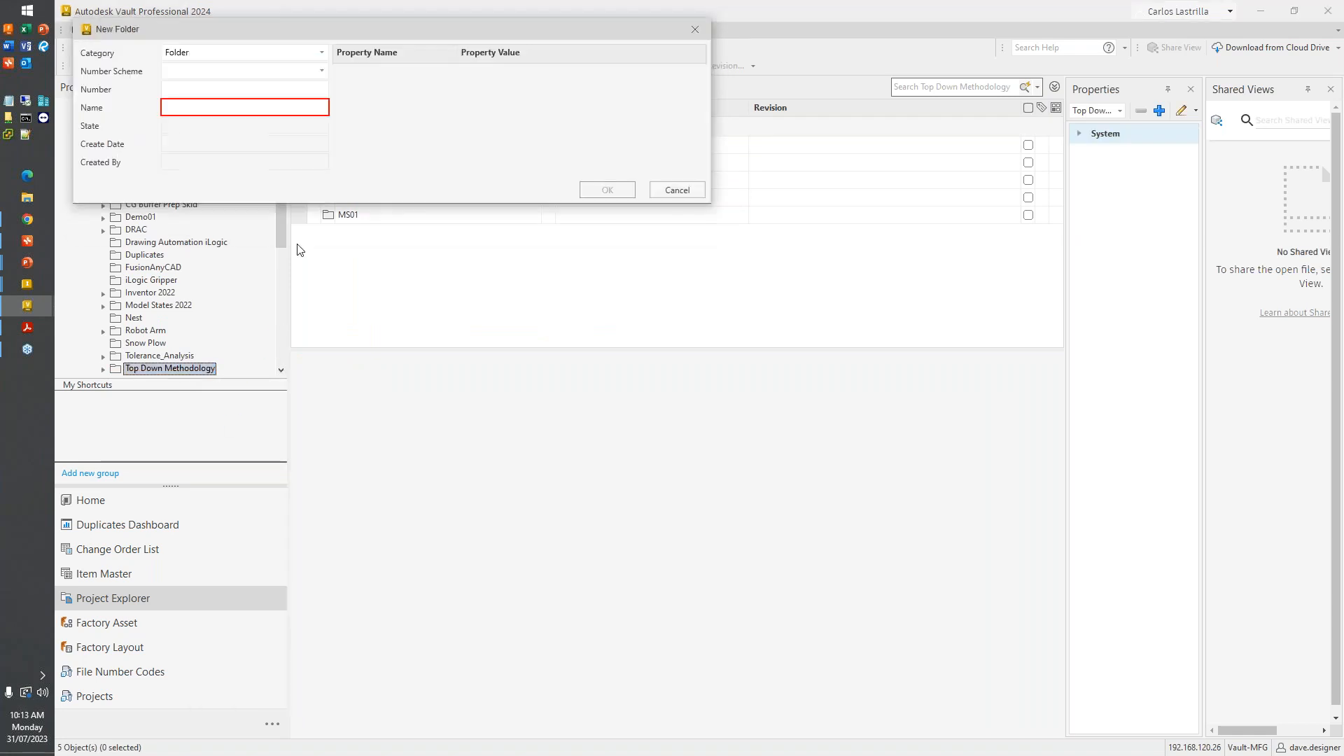
type("MP03")
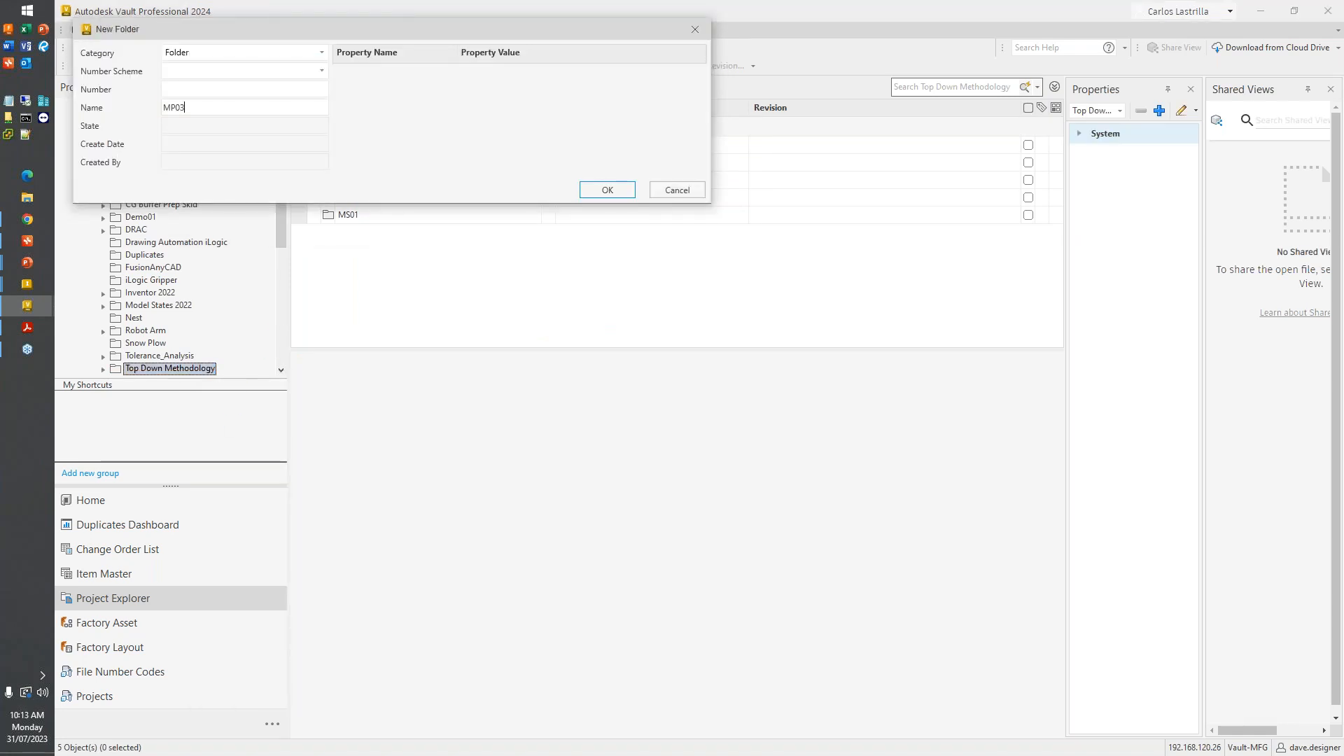
key("Return")
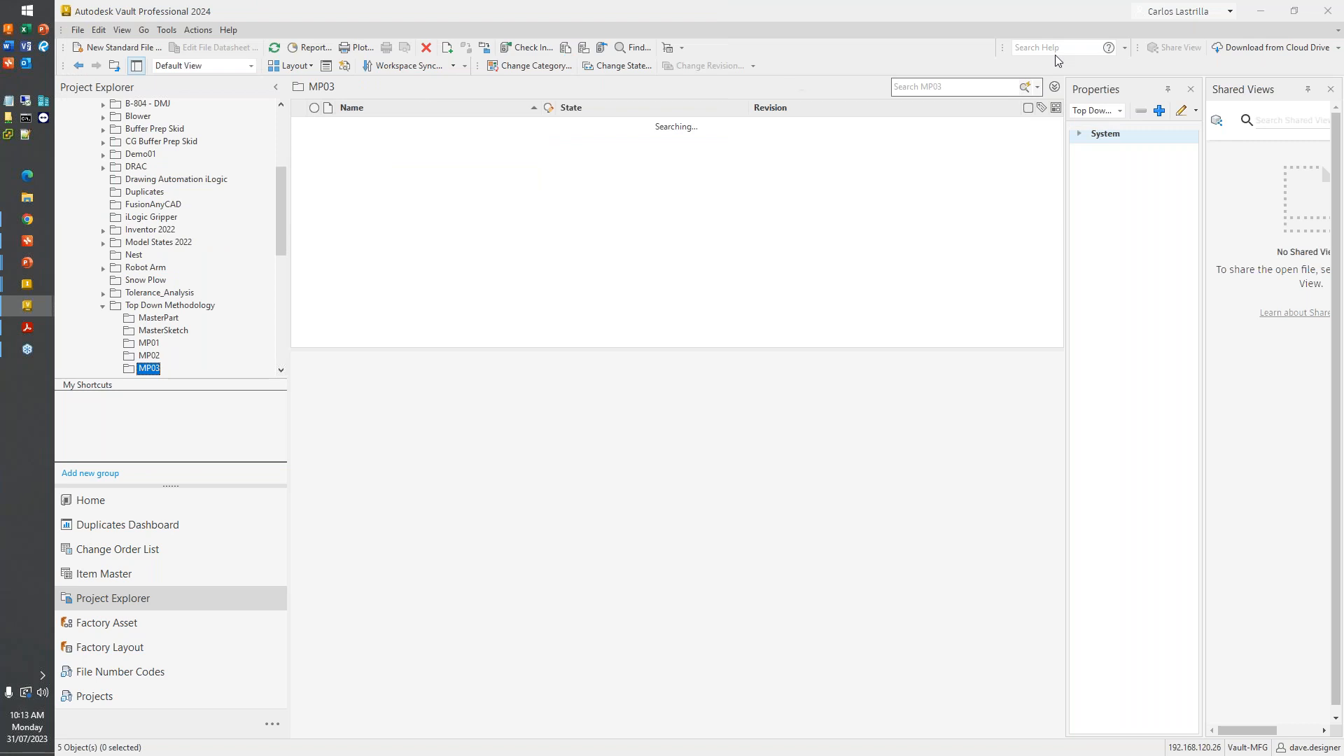
- Switch to Inventor and save a copy of the master part as MasterPart03.ipt in Demonstration\Top Down Methodology\MP03
left_click(1264, 11)
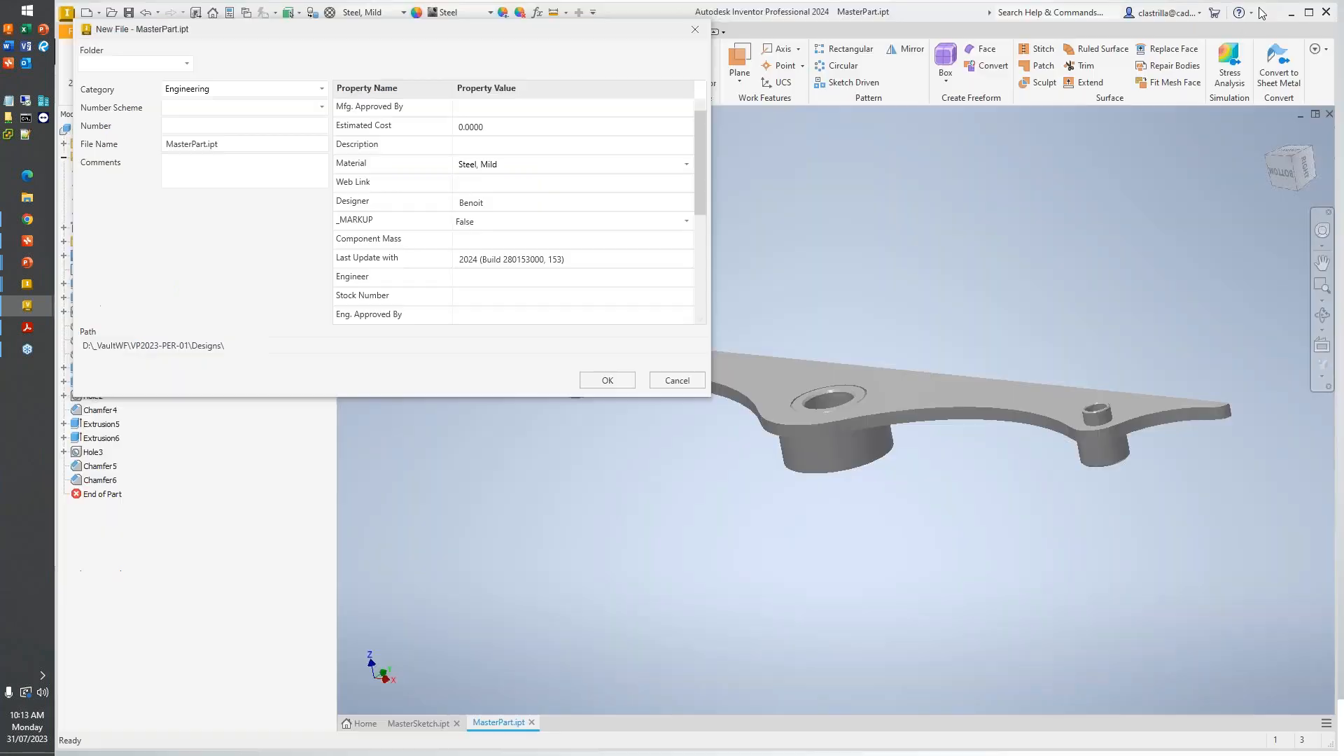
left_click(187, 63)
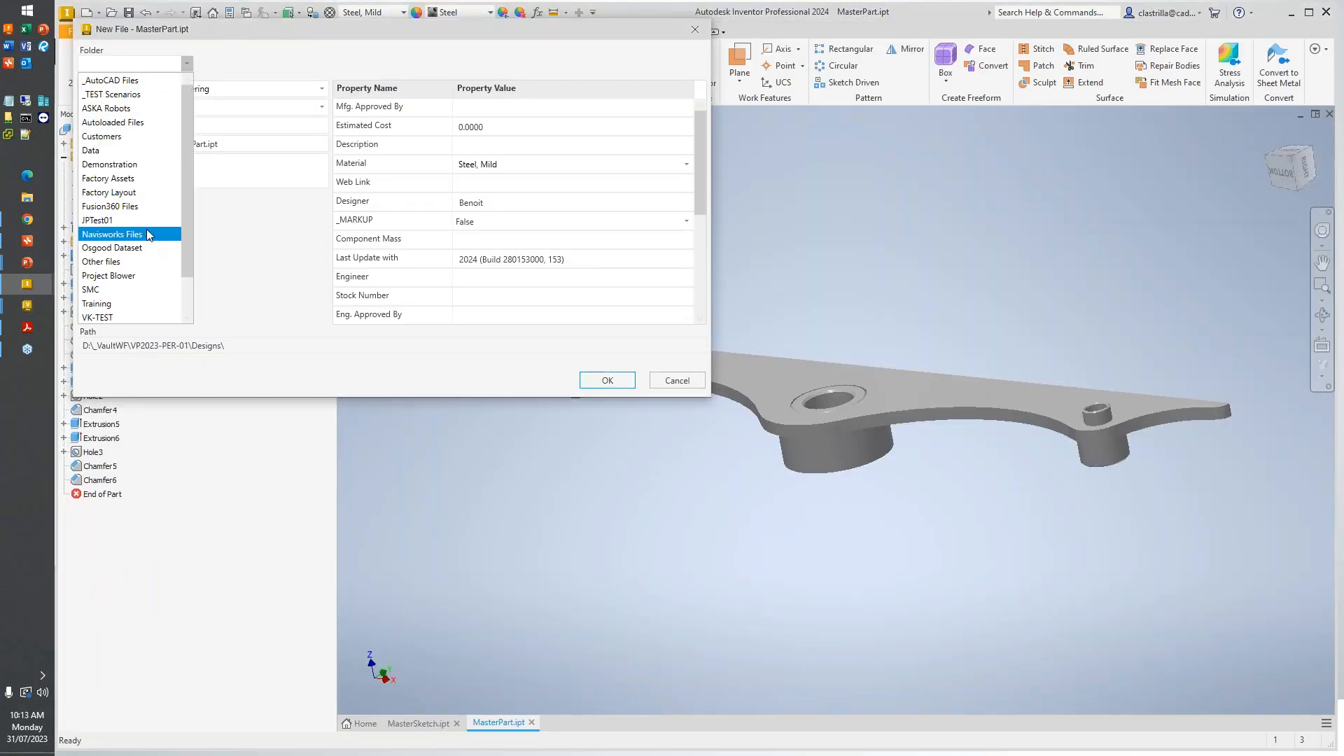
left_click(112, 163)
left_click(247, 69)
scroll(247, 210, "down", 3)
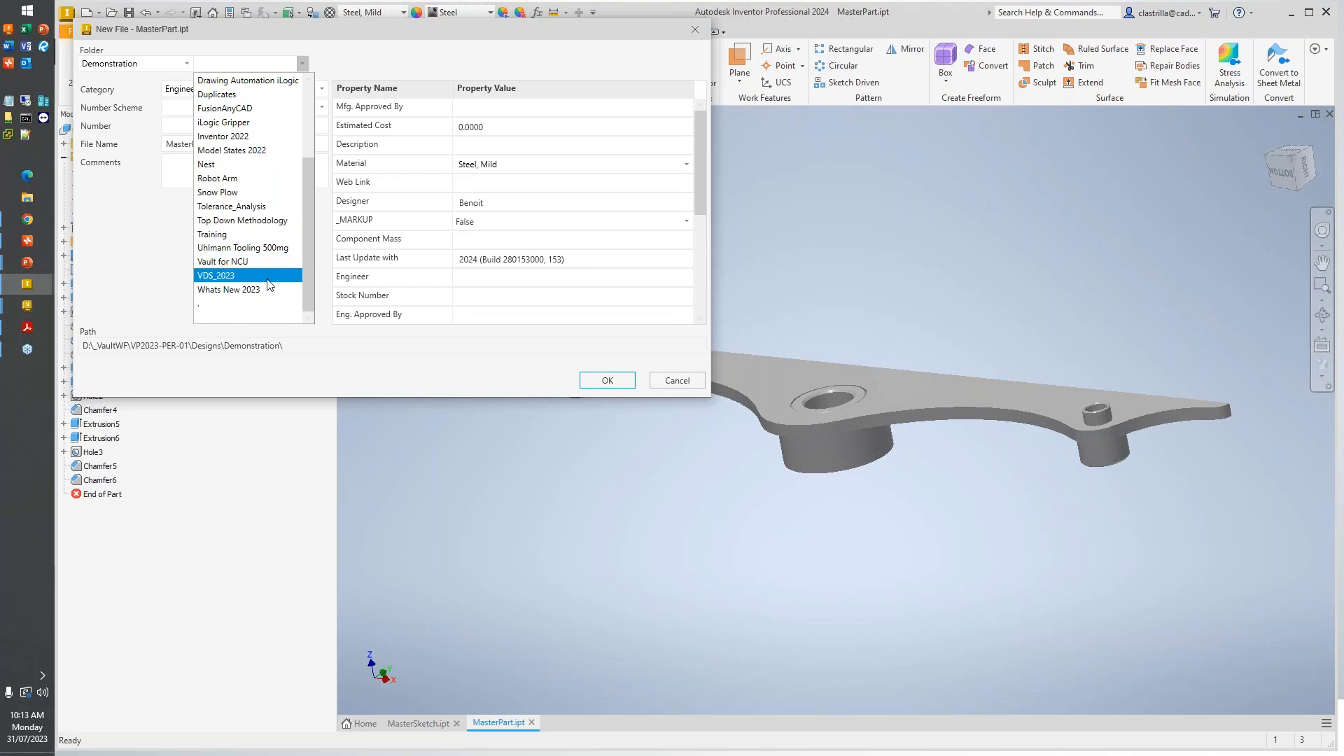
left_click(231, 306)
left_click(364, 64)
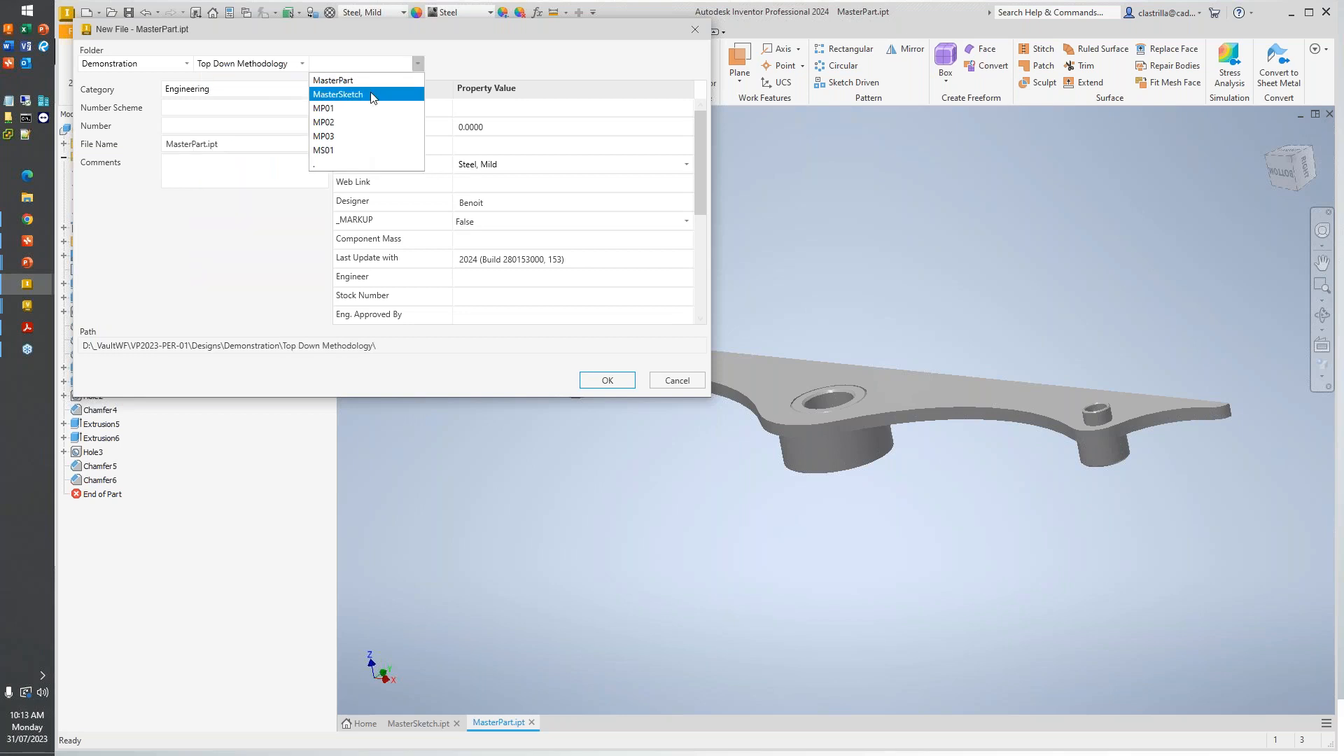
left_click(329, 136)
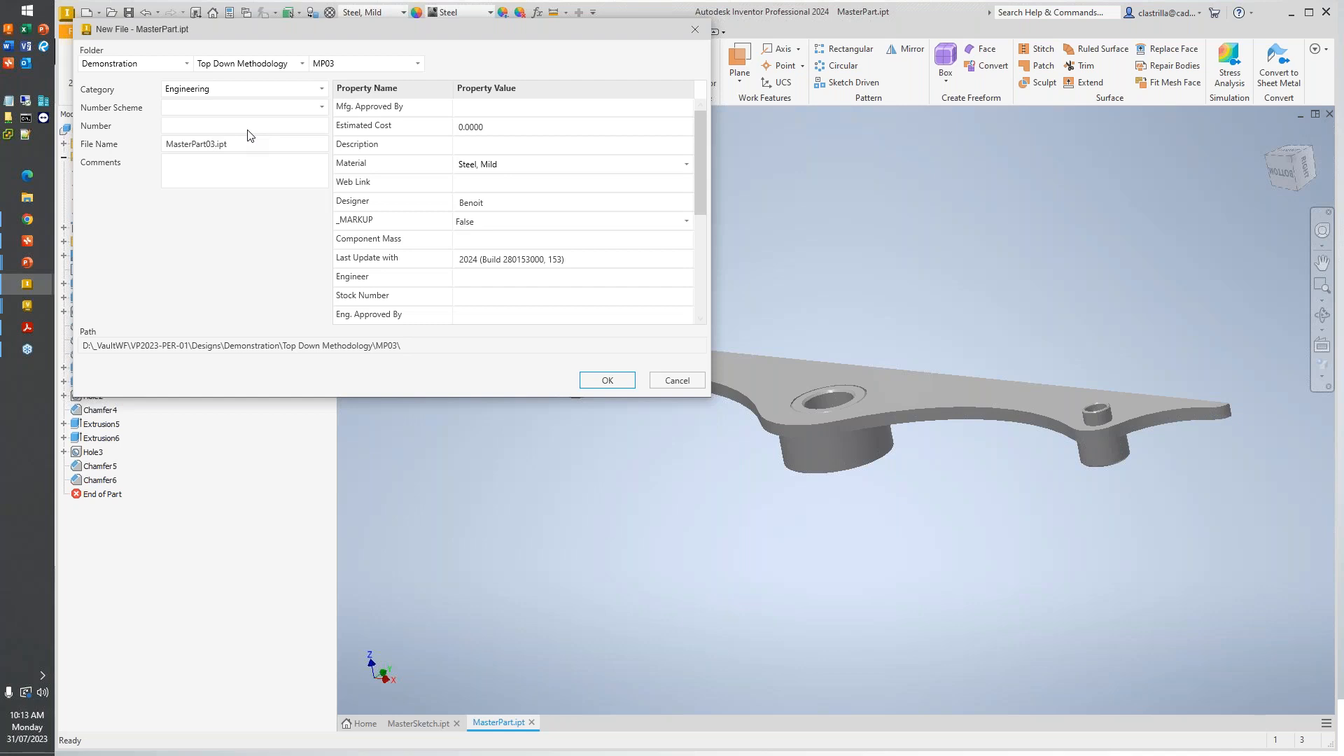
left_click(603, 380)
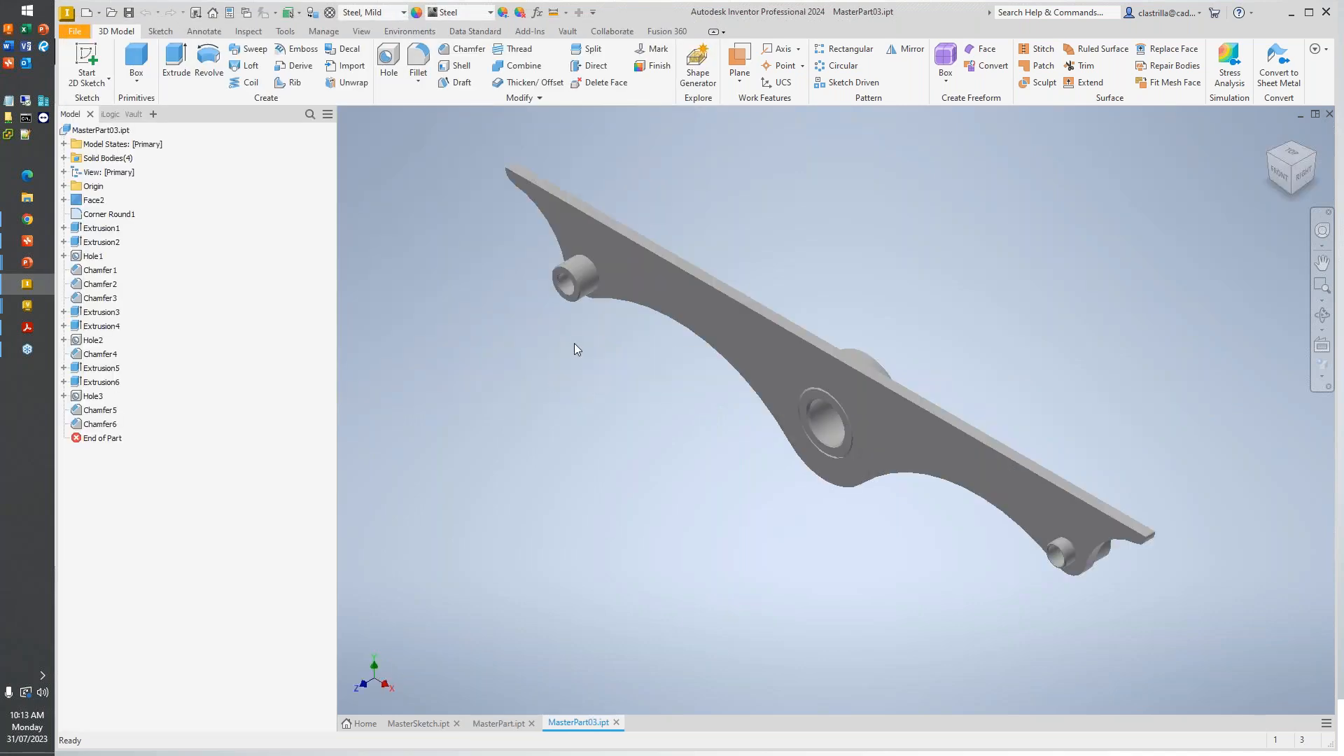
- Start Make Components in MasterPart03.ipt and select the solid bodies Plate, MainBush, TopBush and BottomBush
mouse_move(674, 443)
middle_mouse_down("shift")
mouse_move(797, 310)
mouse_move(666, 303)
mouse_move(735, 345)
mouse_move(400, 185)
middle_mouse_up("shift")
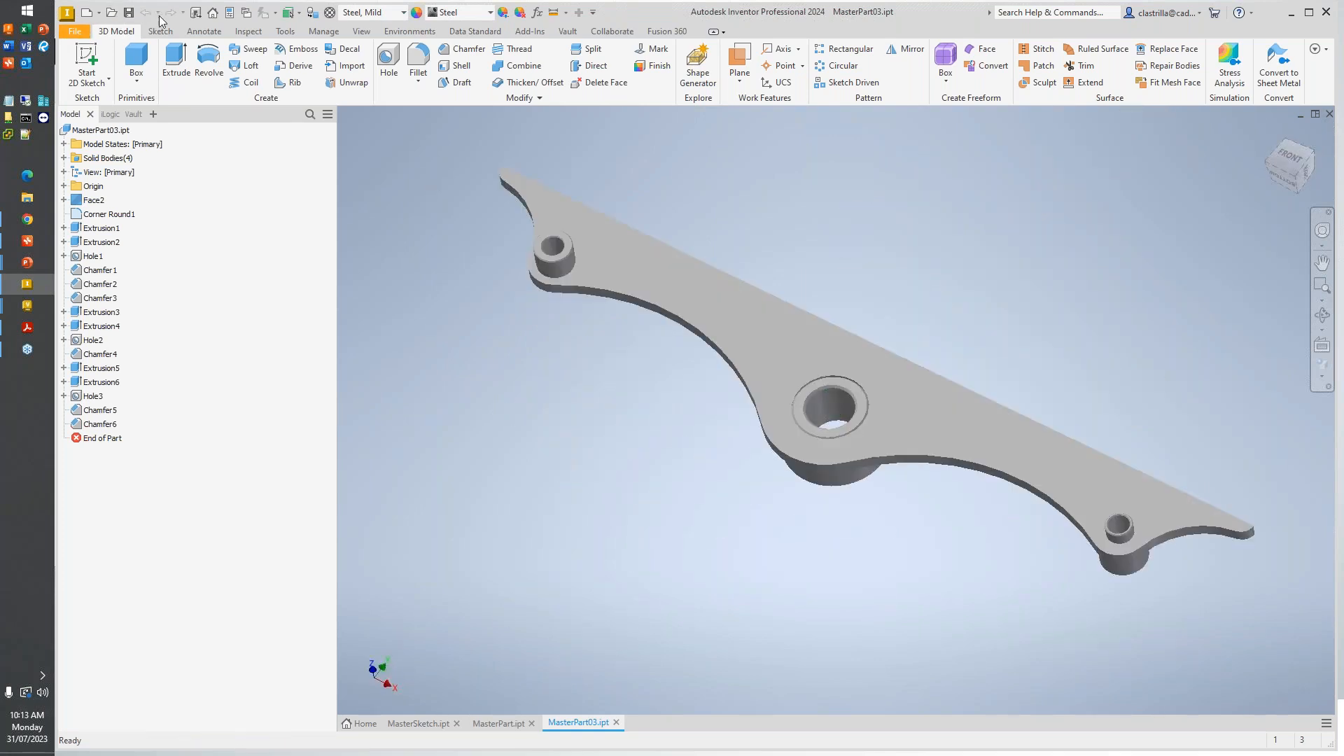
left_click(323, 32)
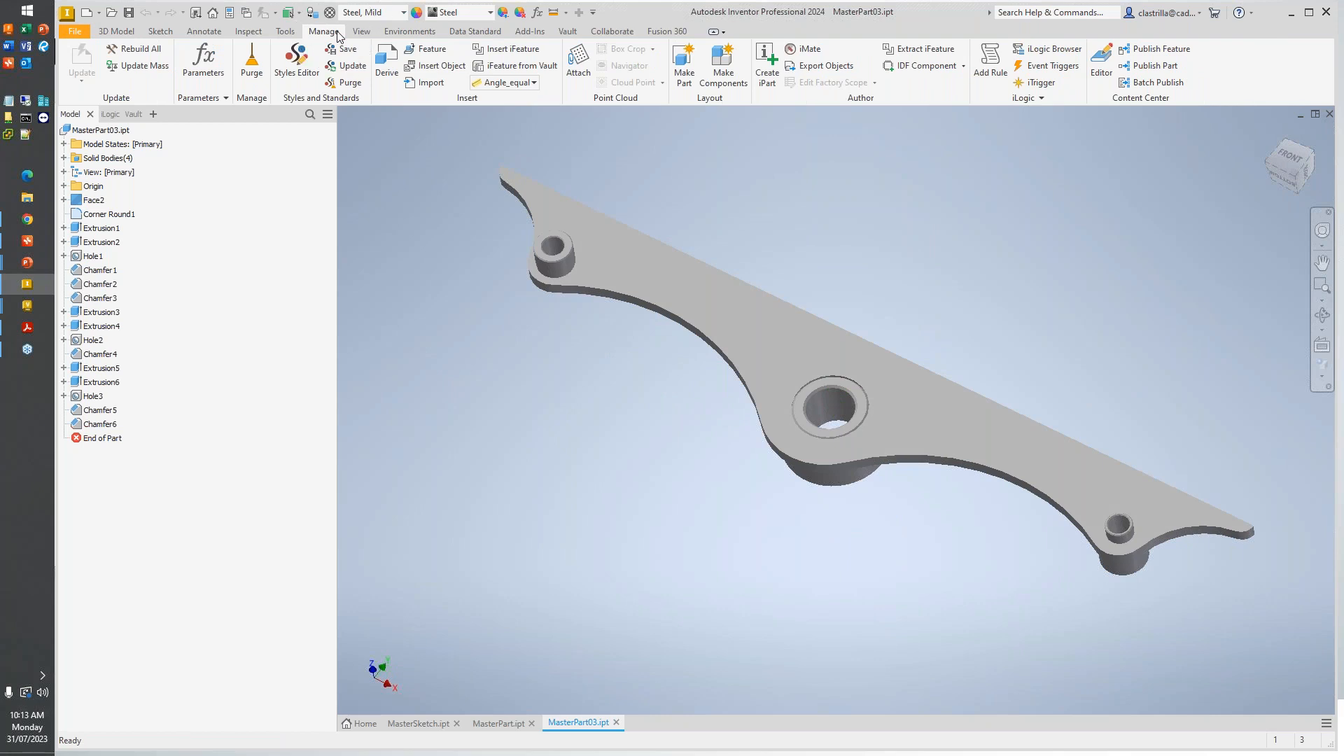
left_click(718, 81)
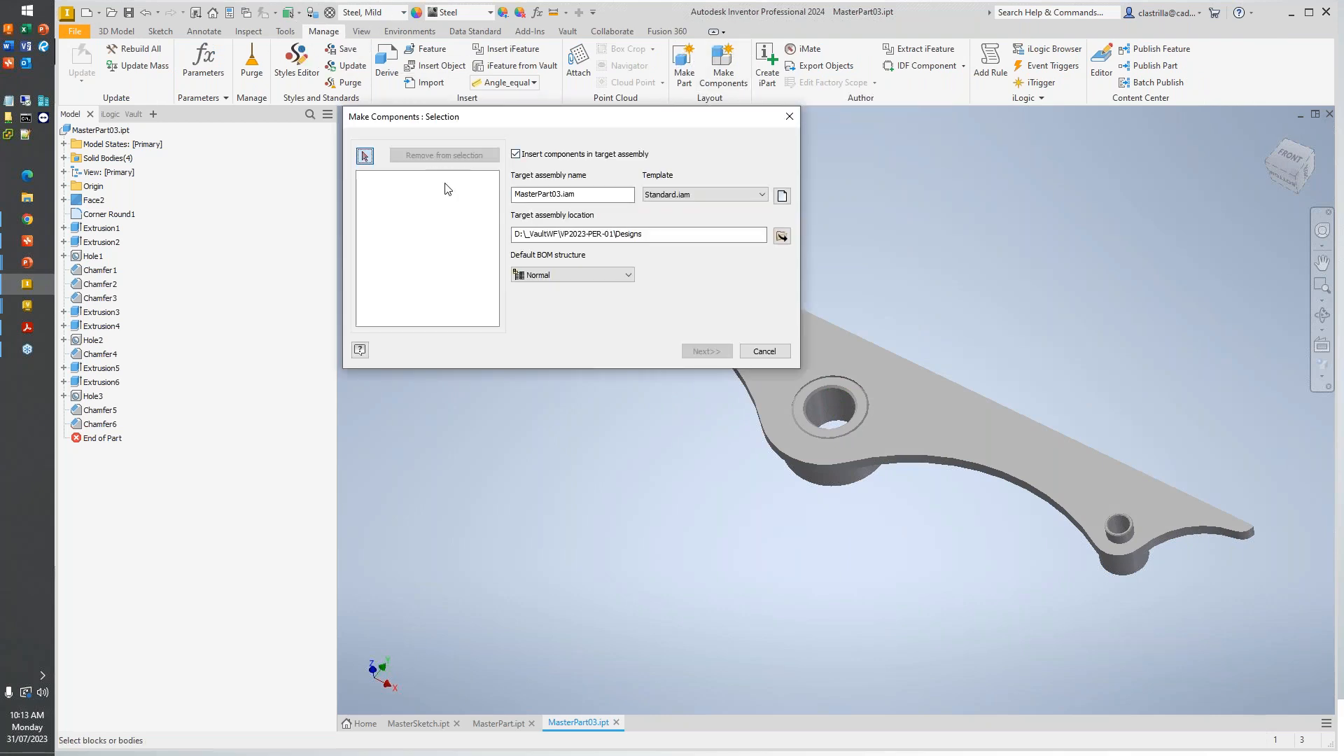
left_click(64, 158)
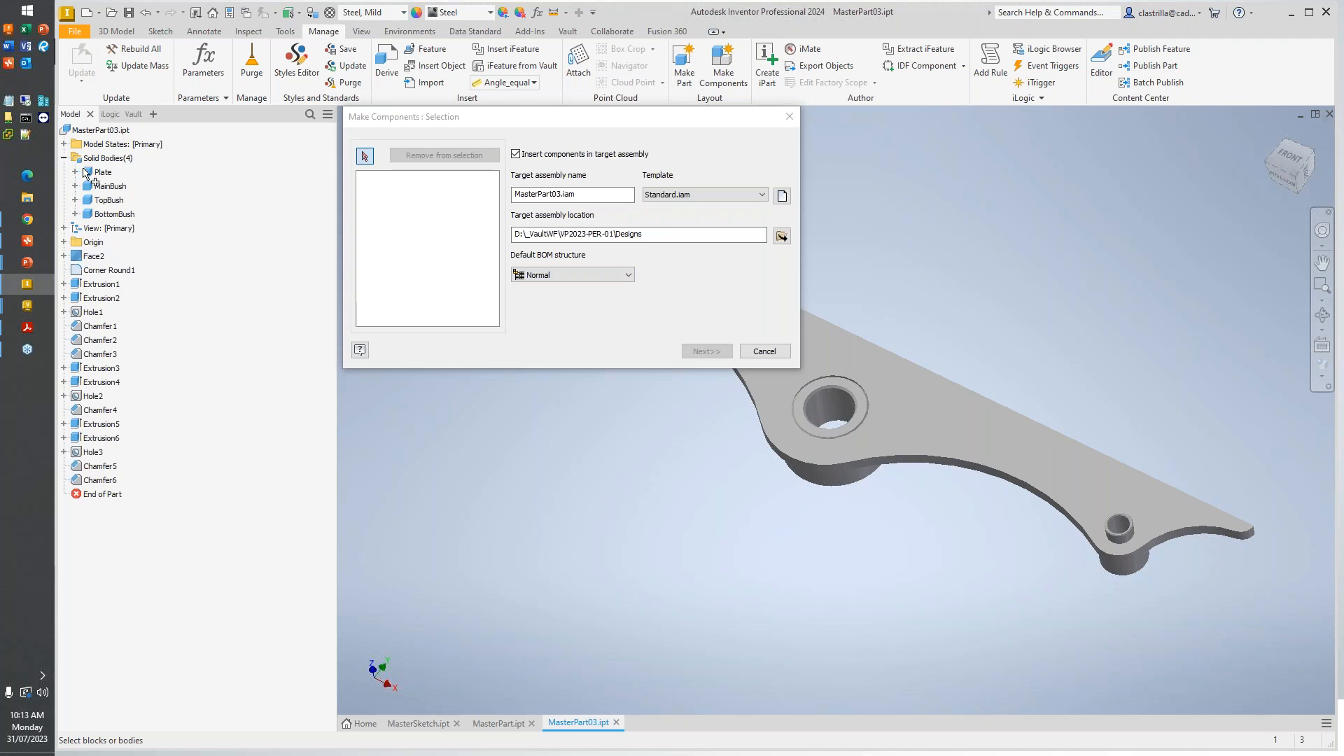
left_click(101, 172)
left_click(115, 213, "shift")
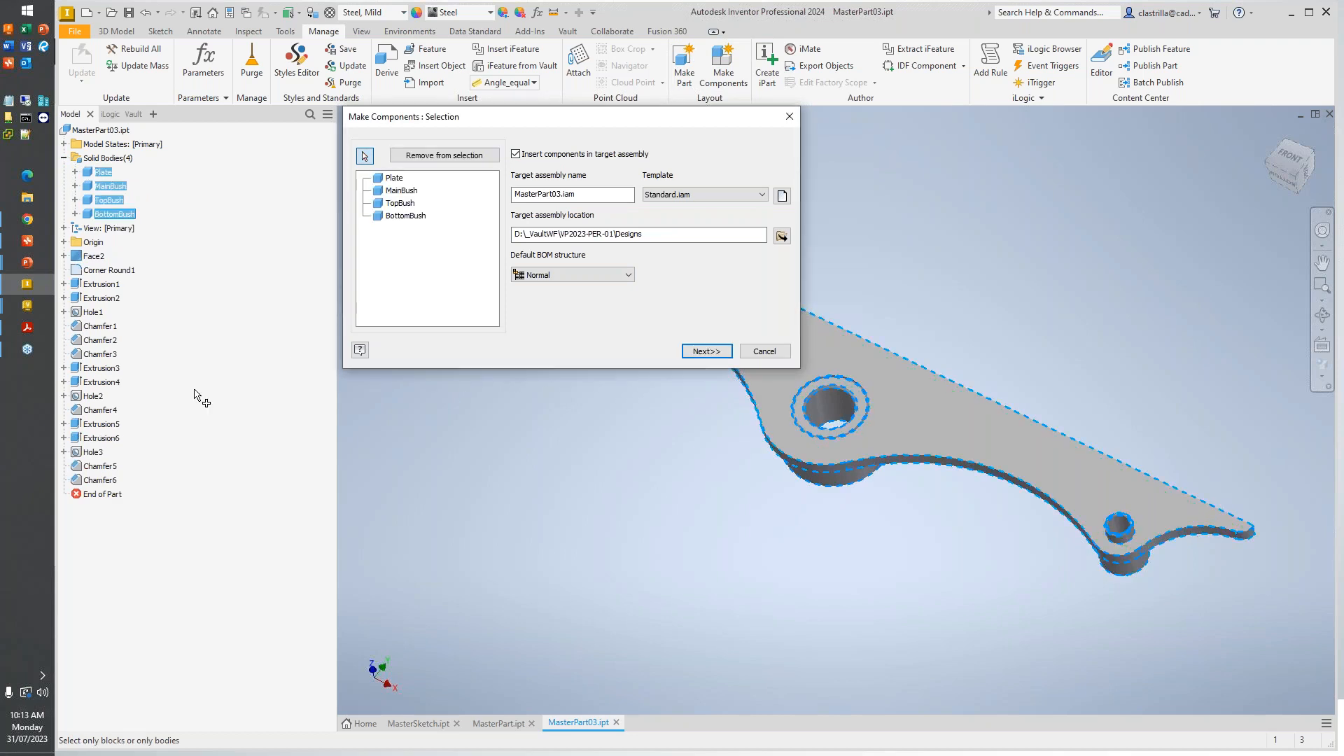
- Name the target assembly MasterAssembly and choose the Metric template Standard (mm).iam for it
double_click(573, 194)
type("MasterAssembly")
left_click(781, 196)
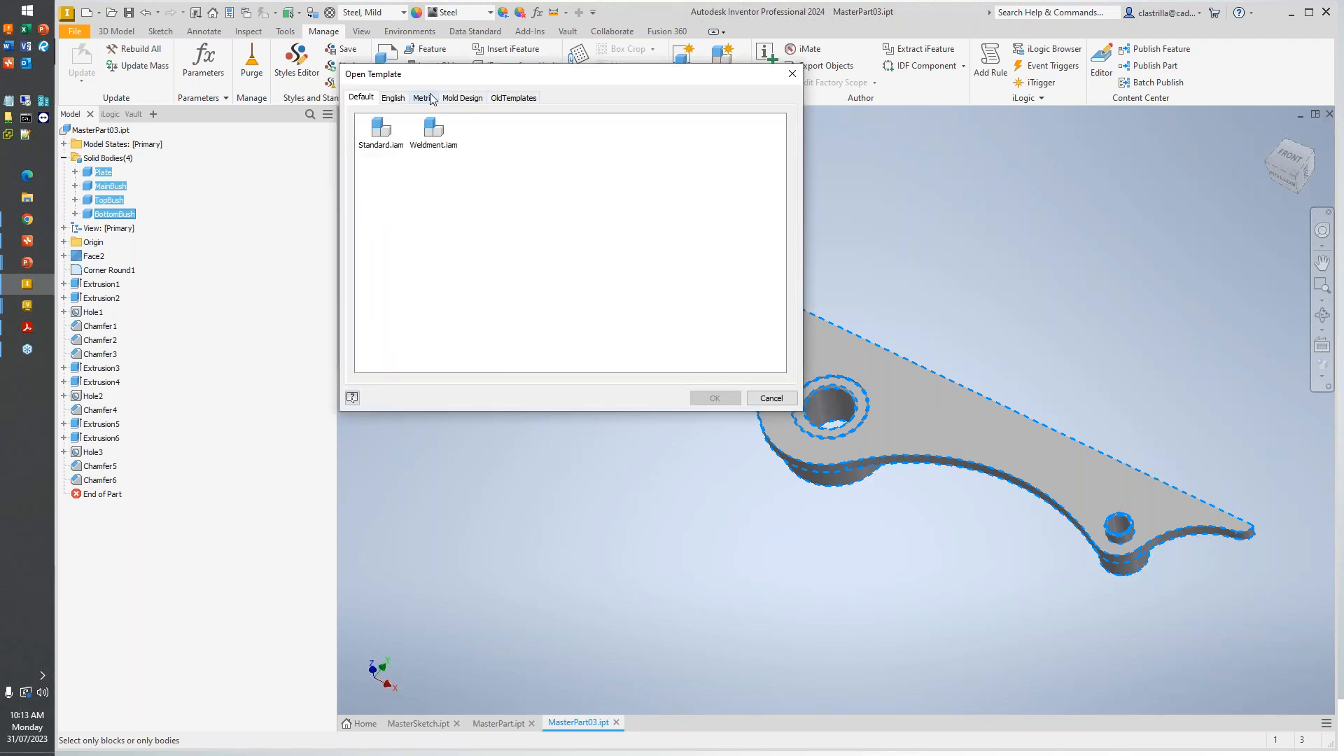
left_click(423, 98)
left_click(682, 132)
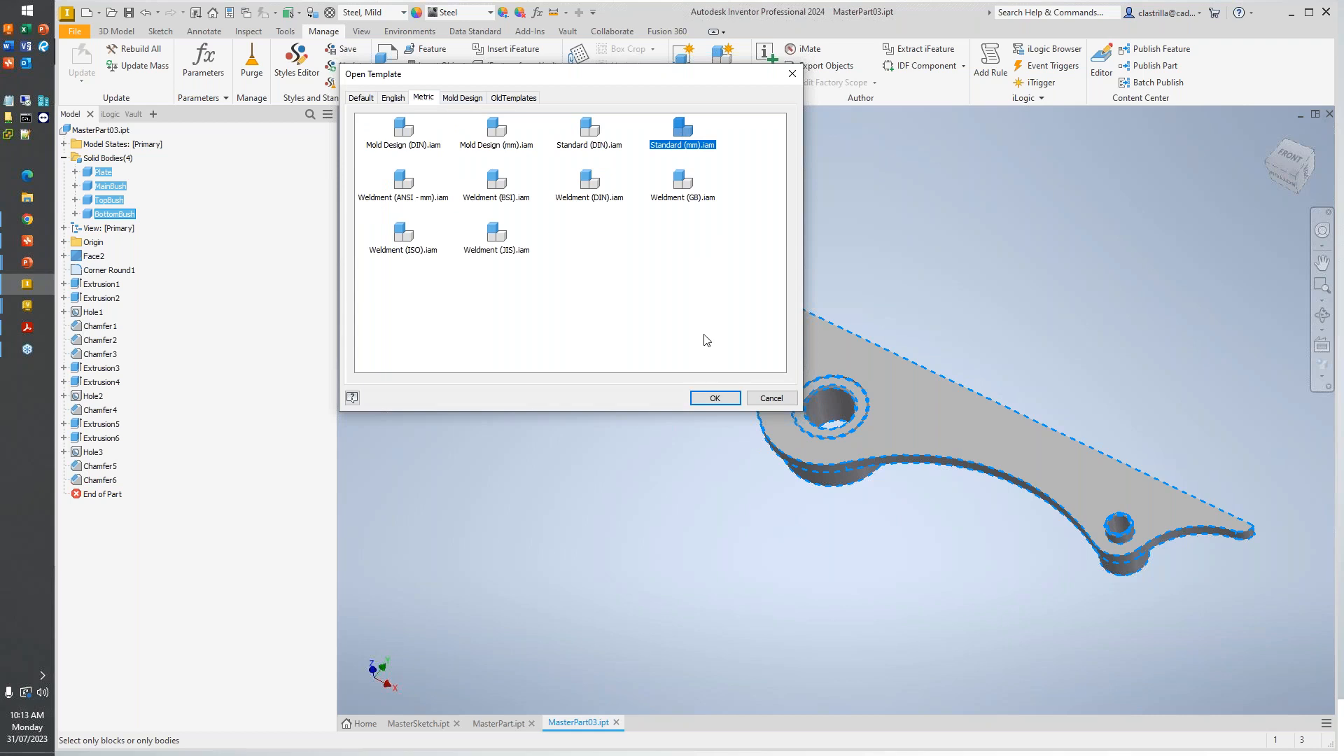
left_click(718, 397)
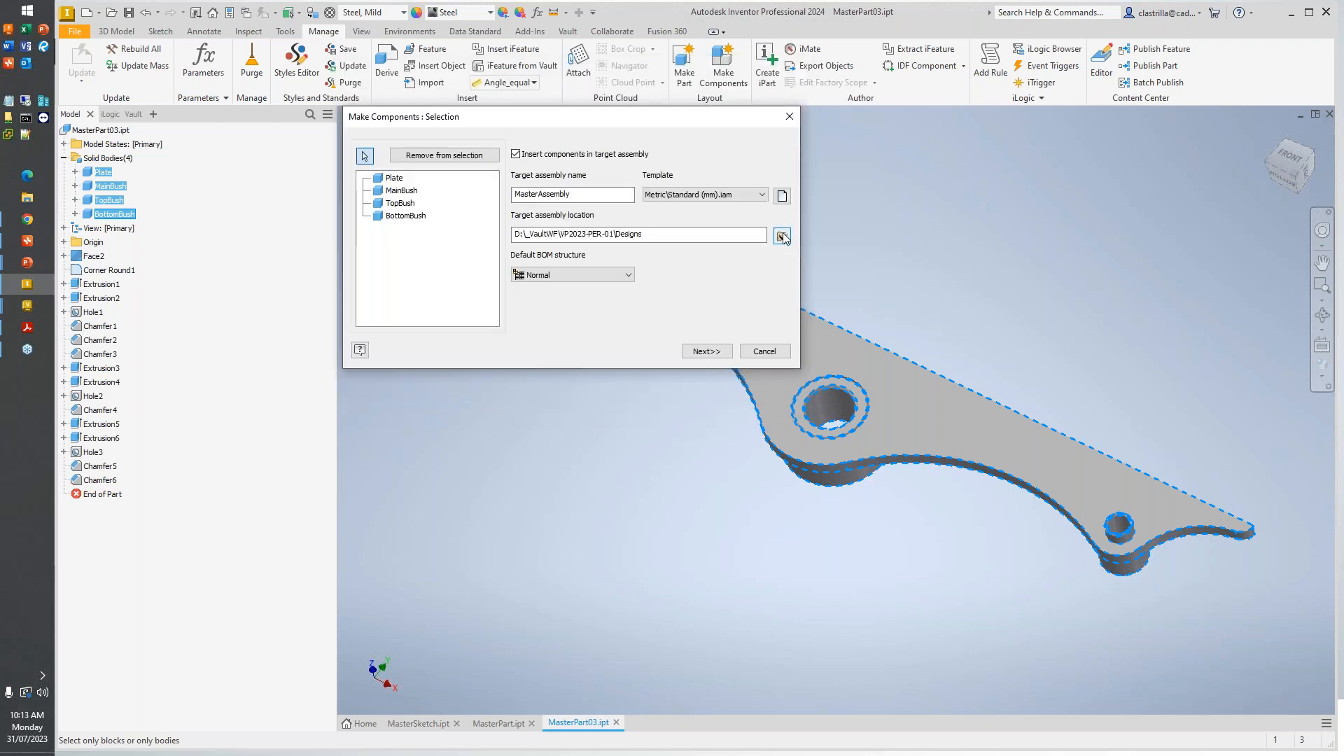
- Set the target assembly location to the Demonstration\Top Down Methodology\MP03 folder
left_click(782, 236)
left_click(507, 279)
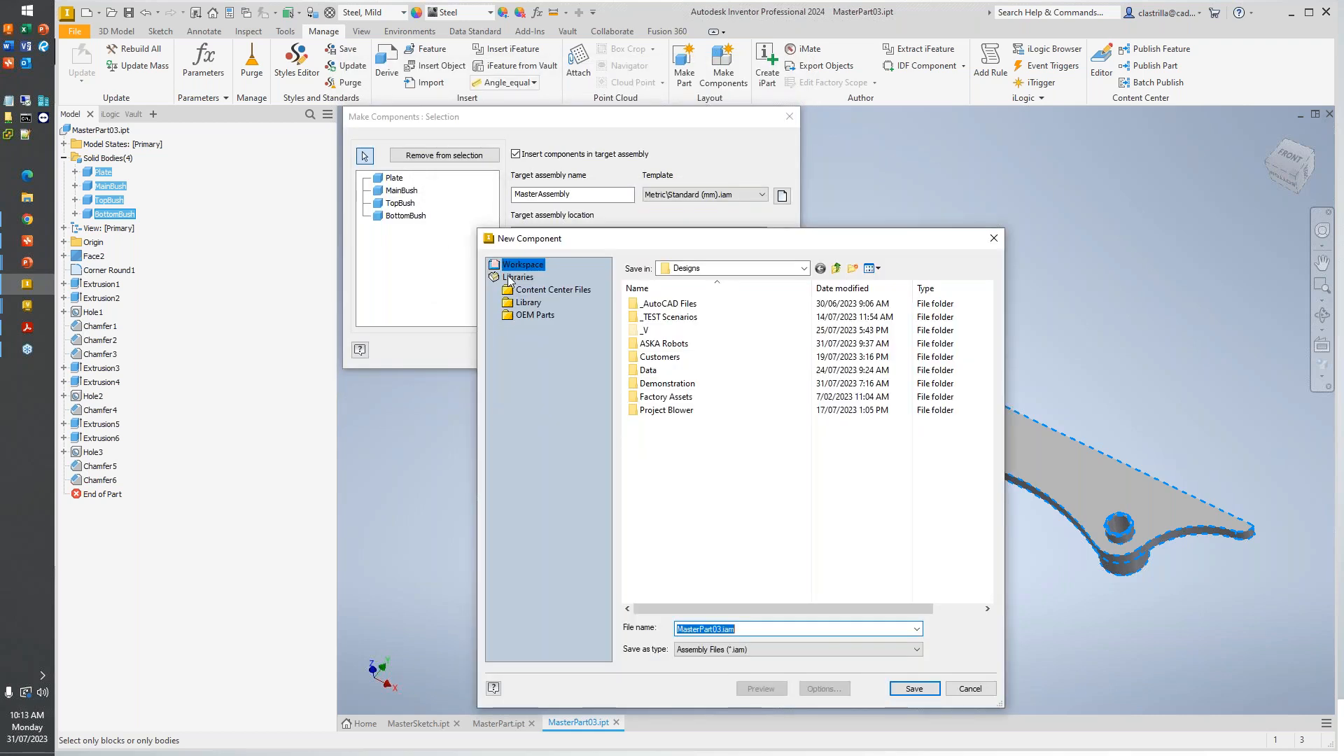
double_click(666, 383)
double_click(685, 423)
double_click(663, 358)
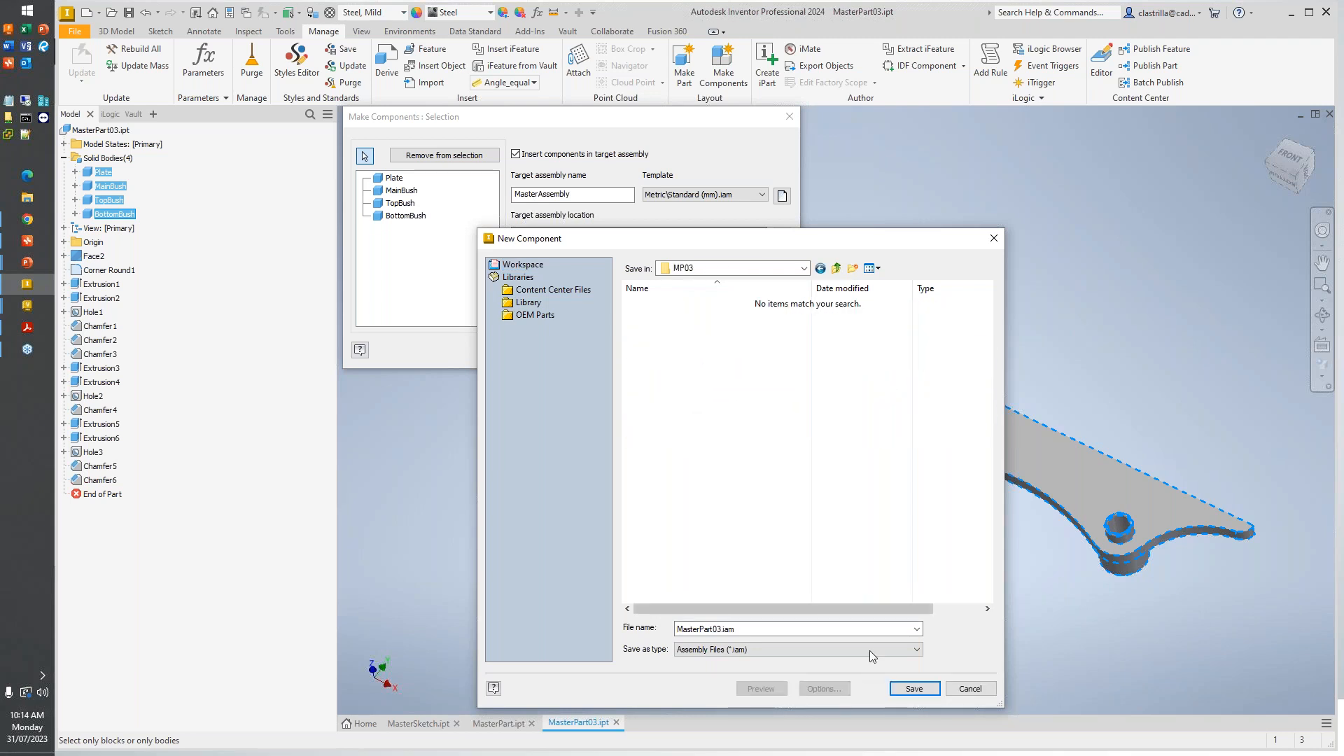
left_click(915, 688)
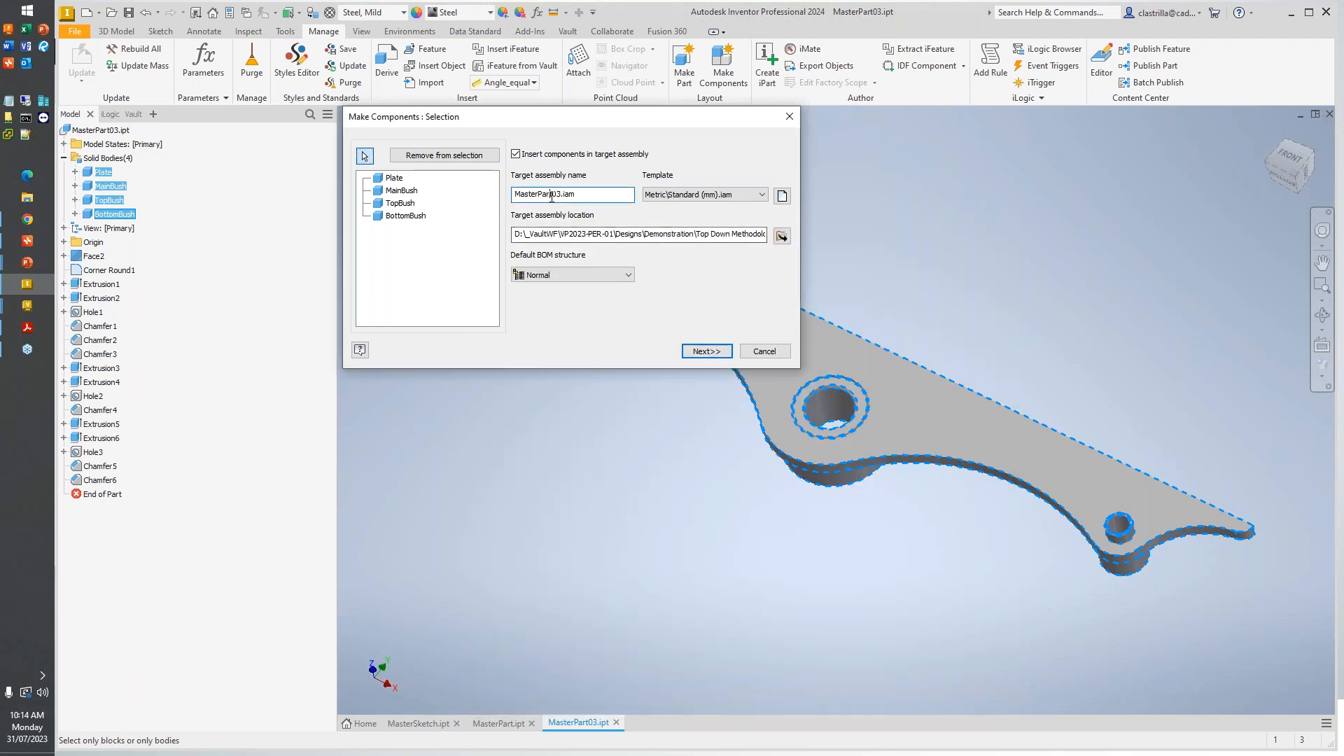
- Rename the target assembly to MasterAssembly03.iam and continue to the component settings for the bodies
type("Assembly")
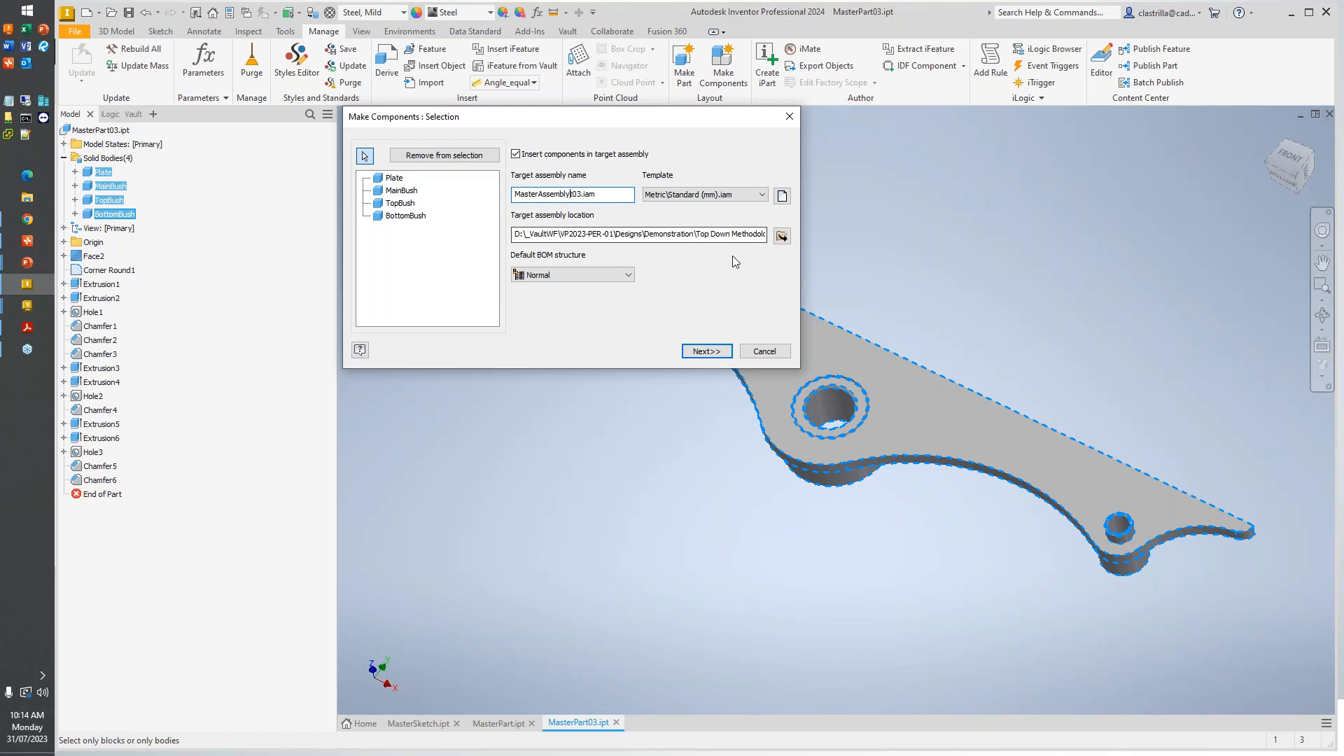
key("Delete")
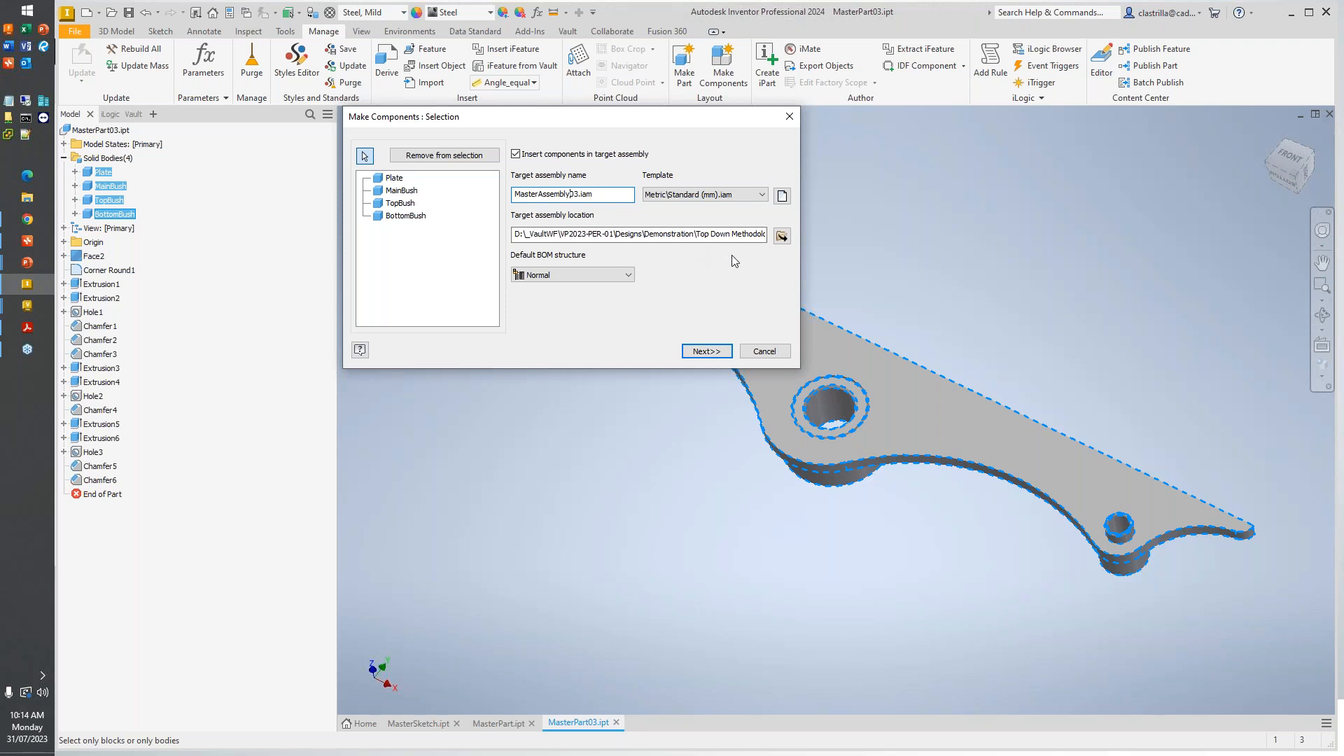
left_click(706, 350)
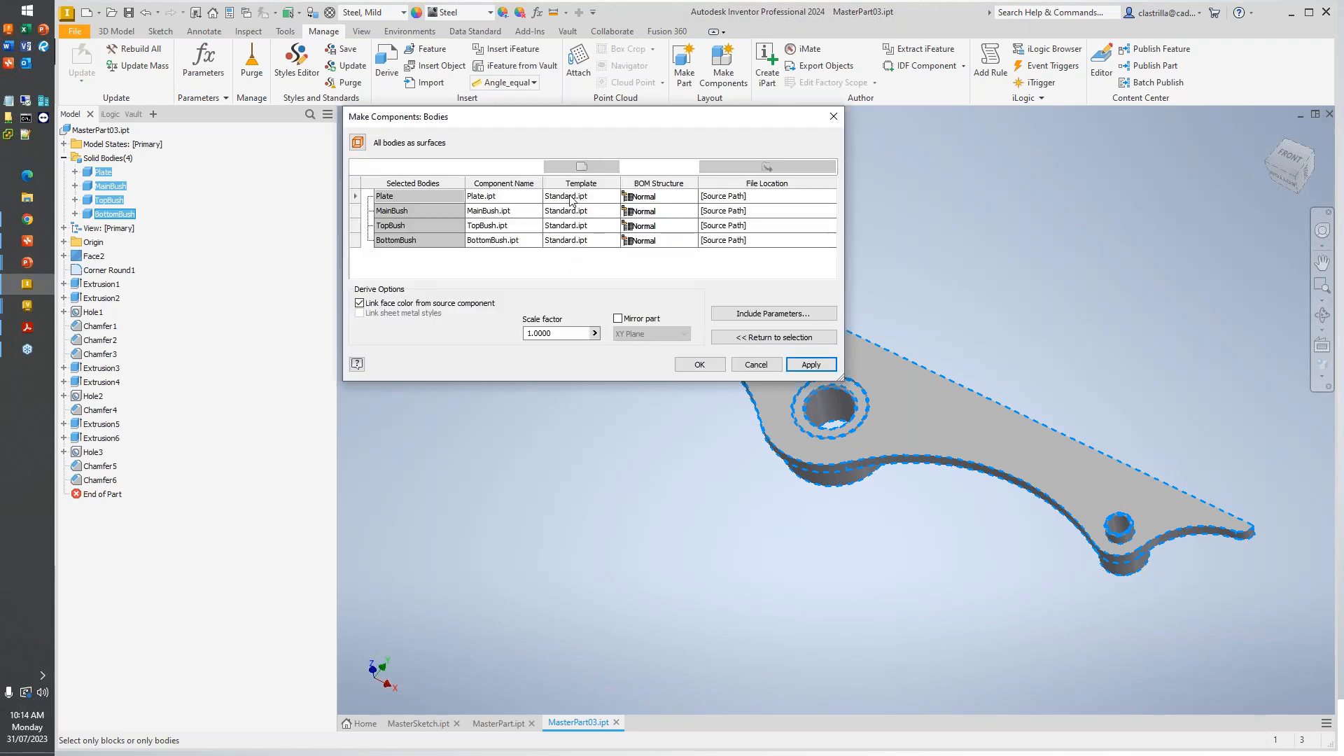
- Generate the four component parts and their assembly with the default body settings, accepting the style conflict notices
left_click(717, 365)
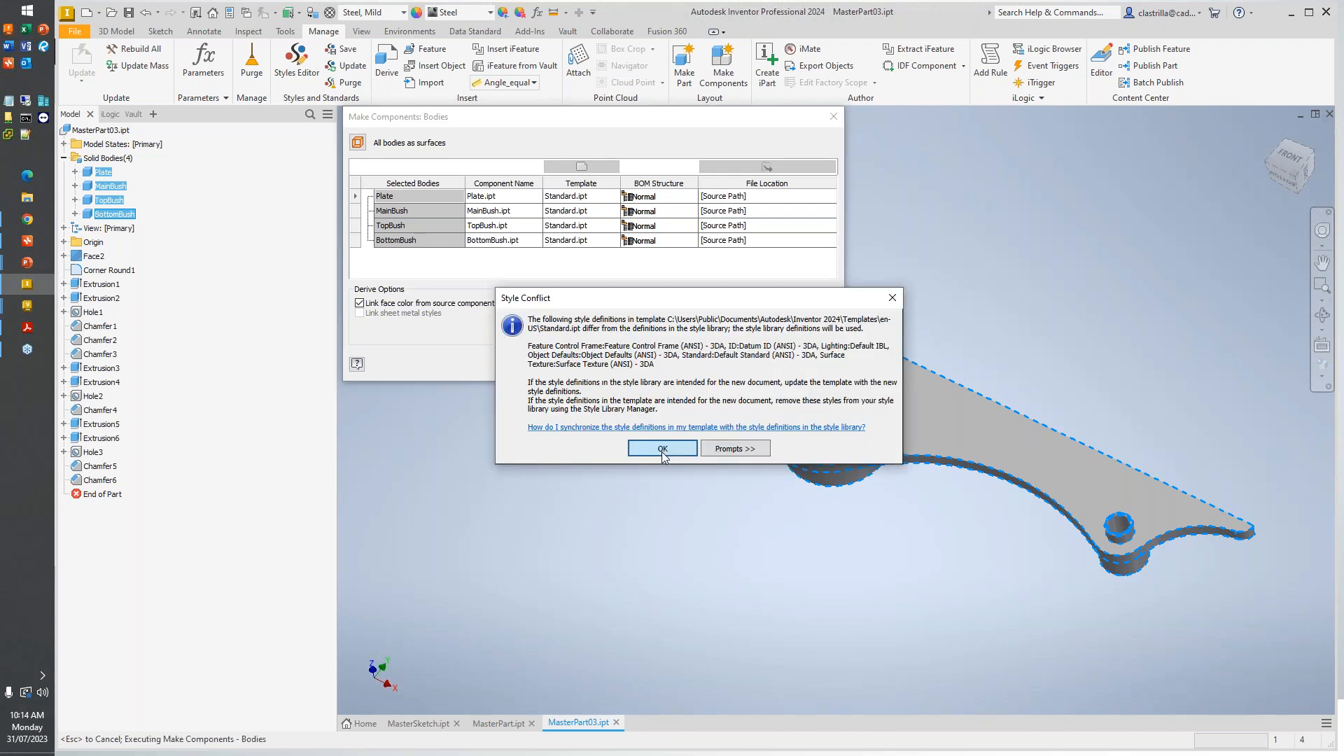
left_click(663, 448)
left_click(663, 448)
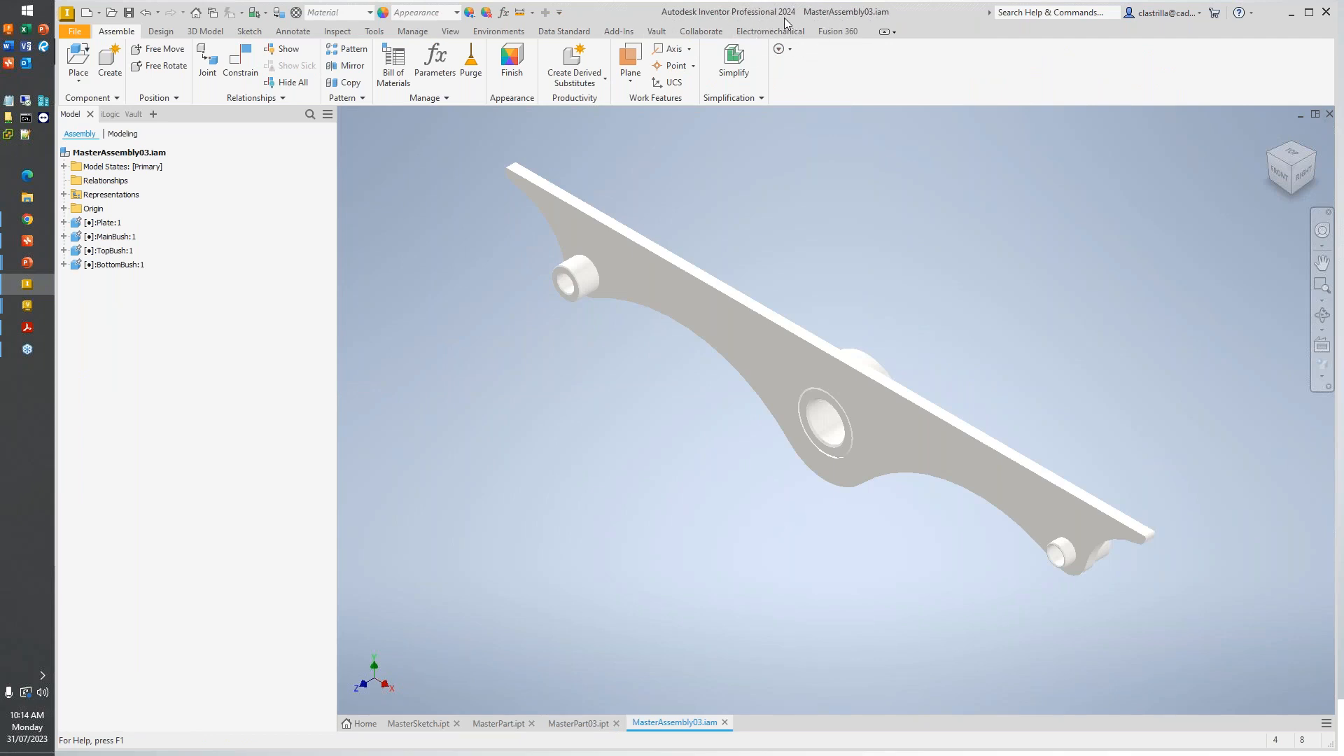
- Check the new assembly's files in the Vault browser, and highlight Plate, MainBush, TopBush and BottomBush in turn in the model
left_click(134, 114)
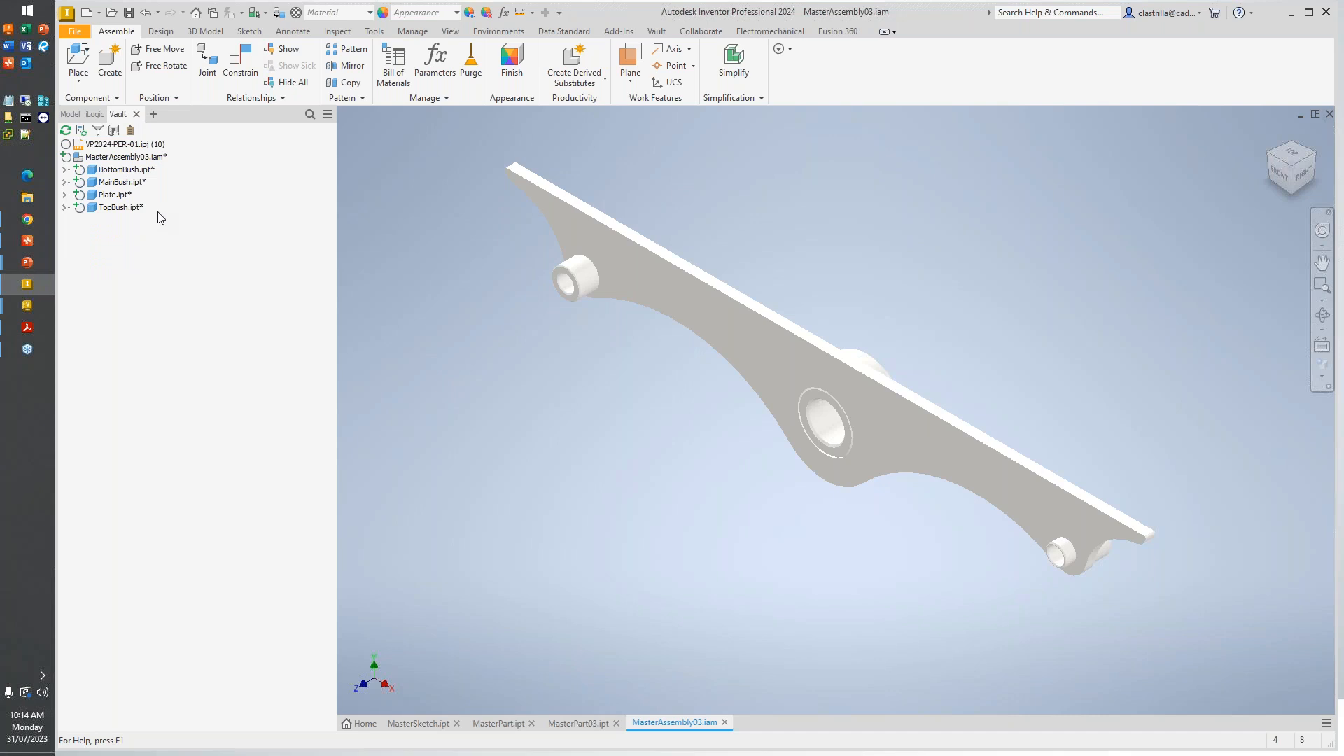
left_click(65, 116)
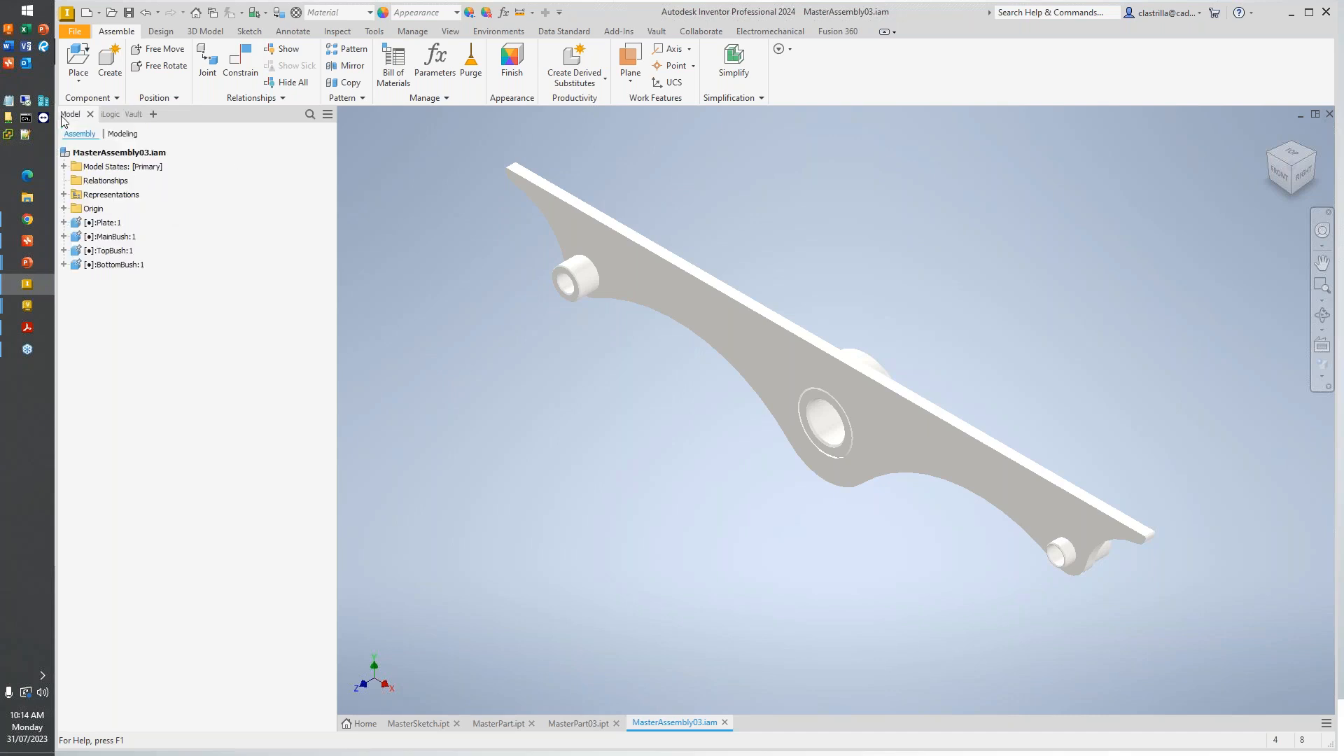
left_click(127, 156)
left_click(116, 224)
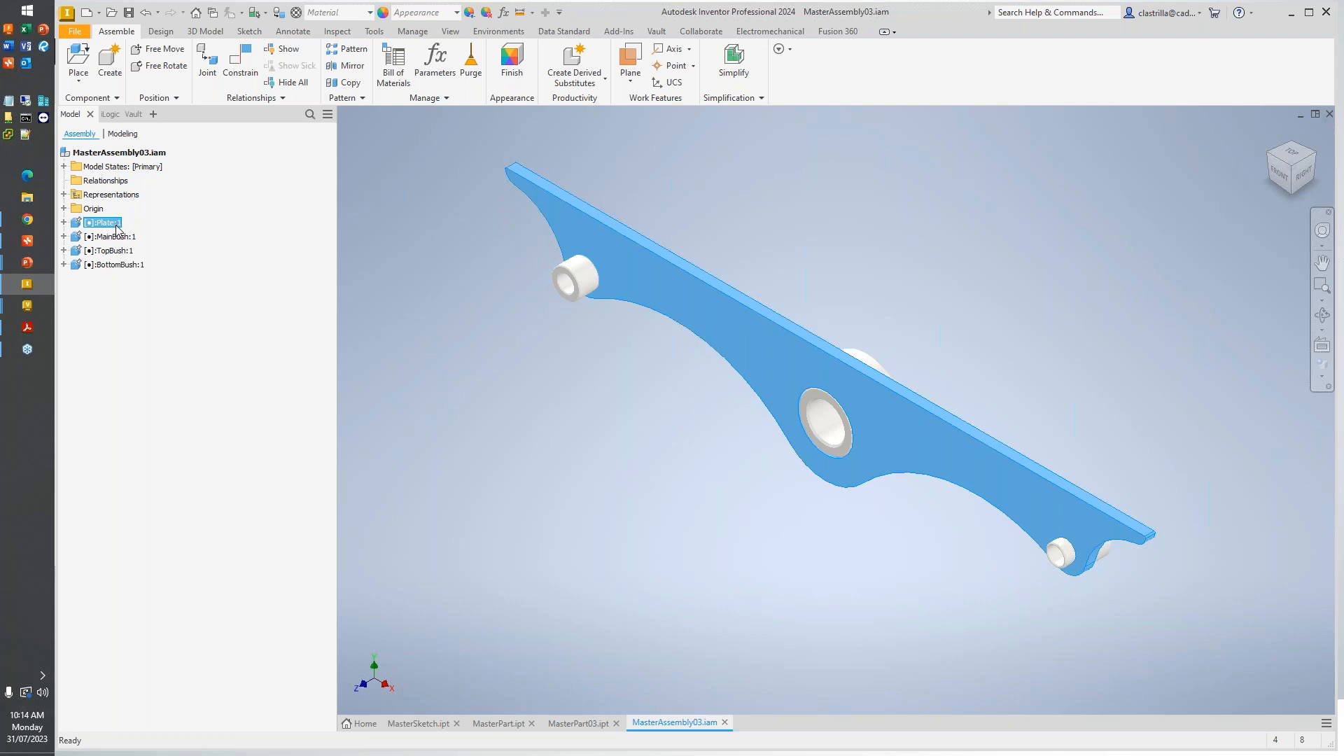
left_click(119, 238)
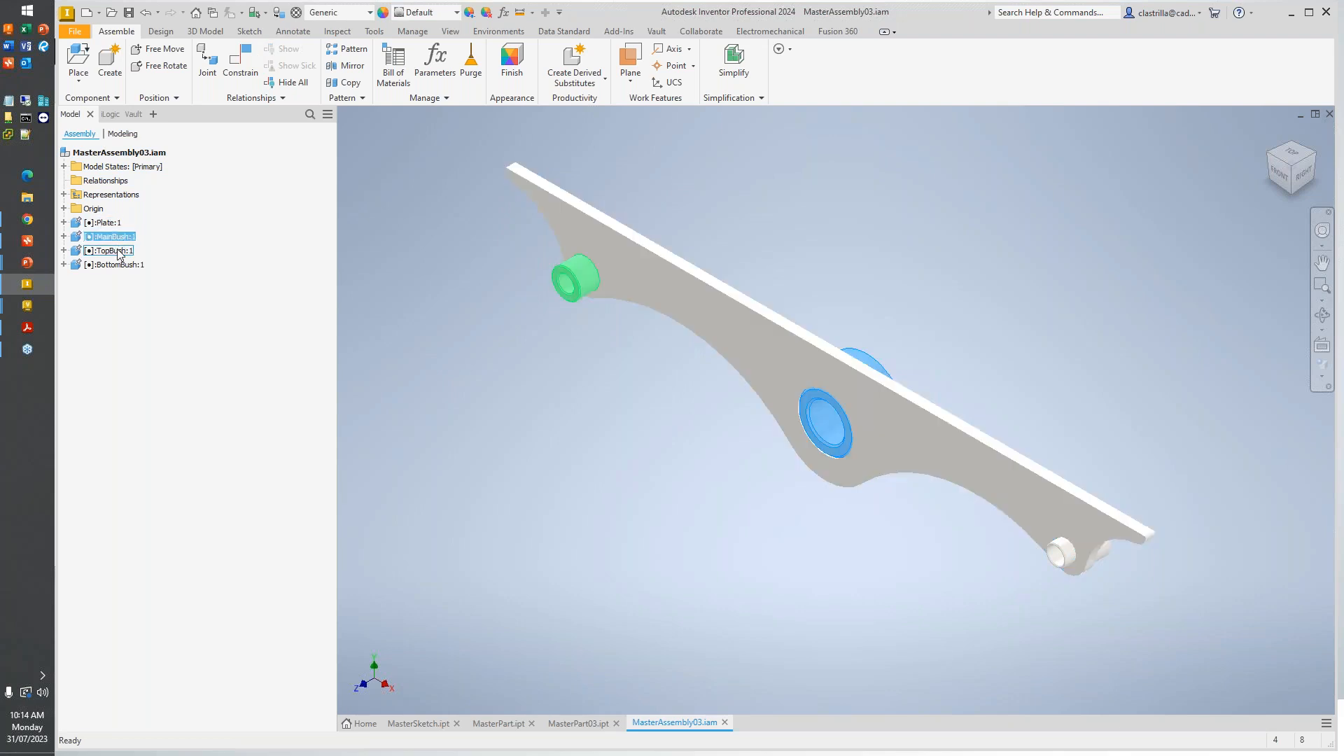
left_click(119, 251)
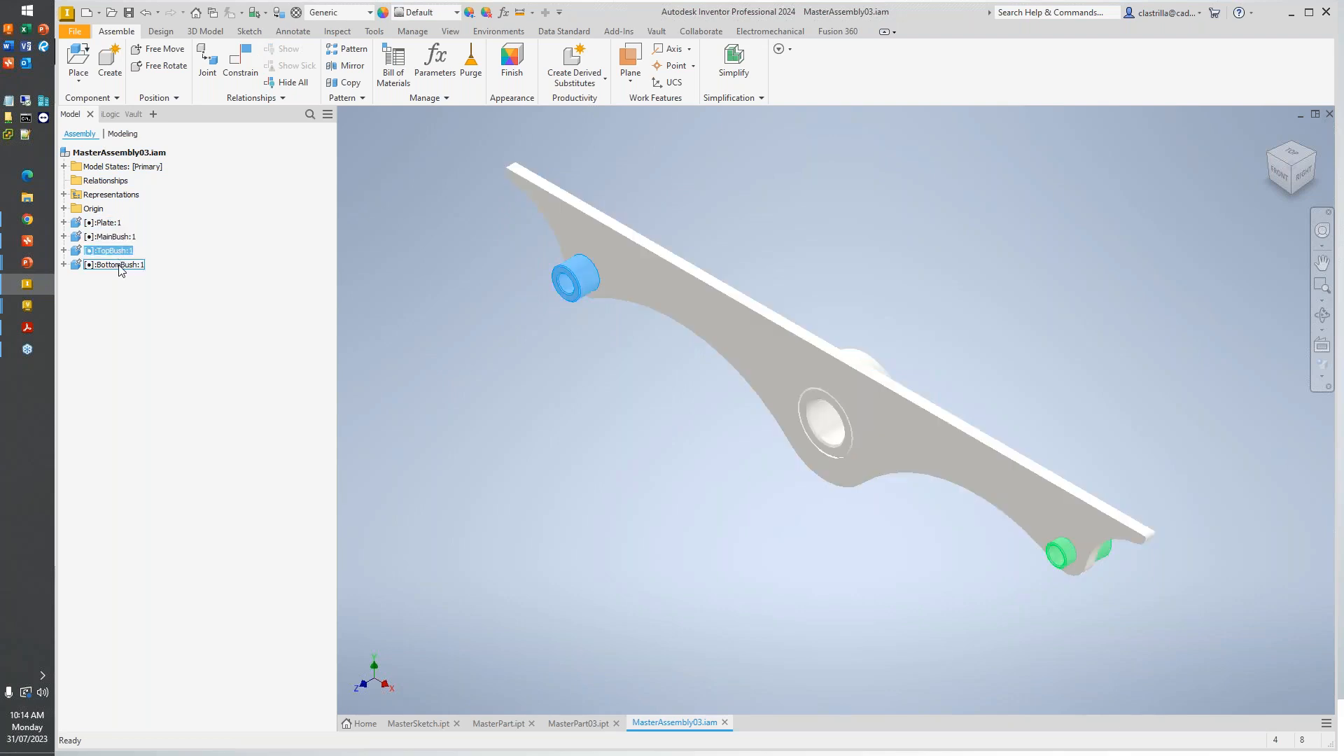
left_click(119, 265)
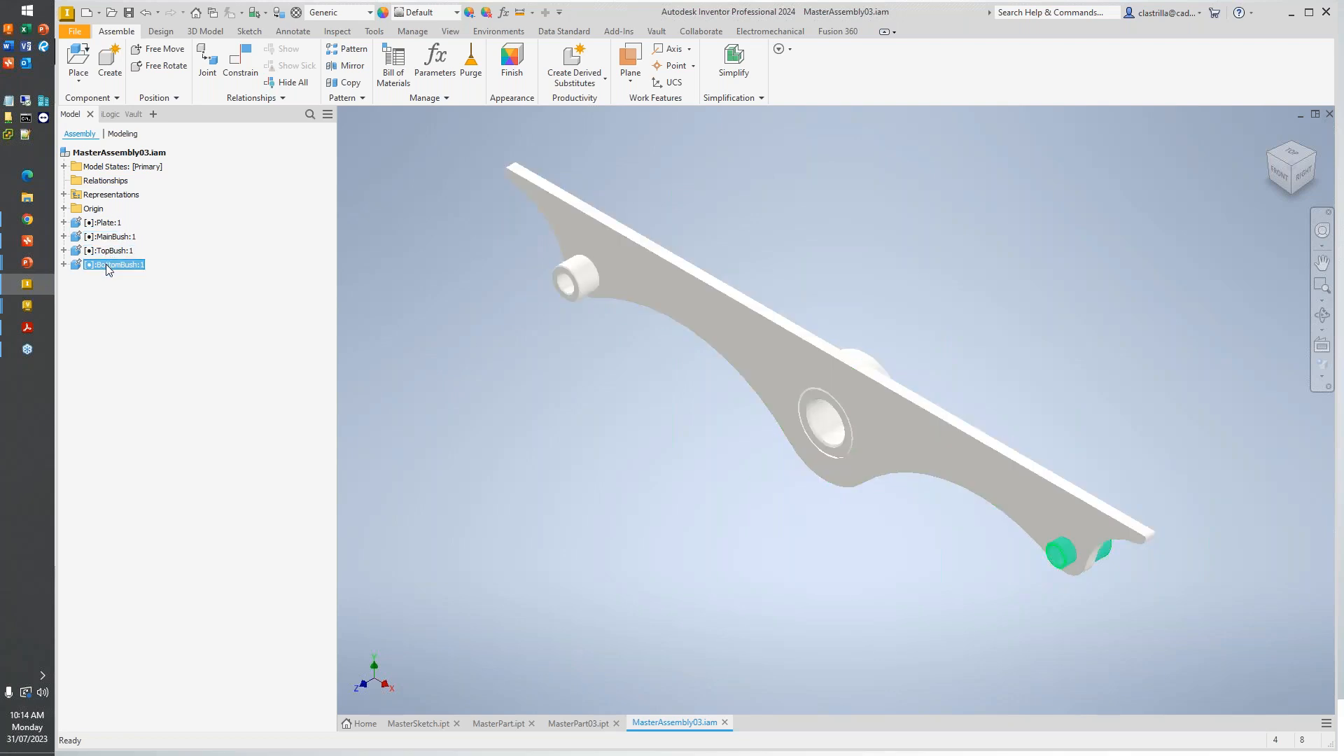
- Save MasterAssembly03.iam to the Vault folder Demonstration\Top Down Methodology\MP03
left_click(128, 12)
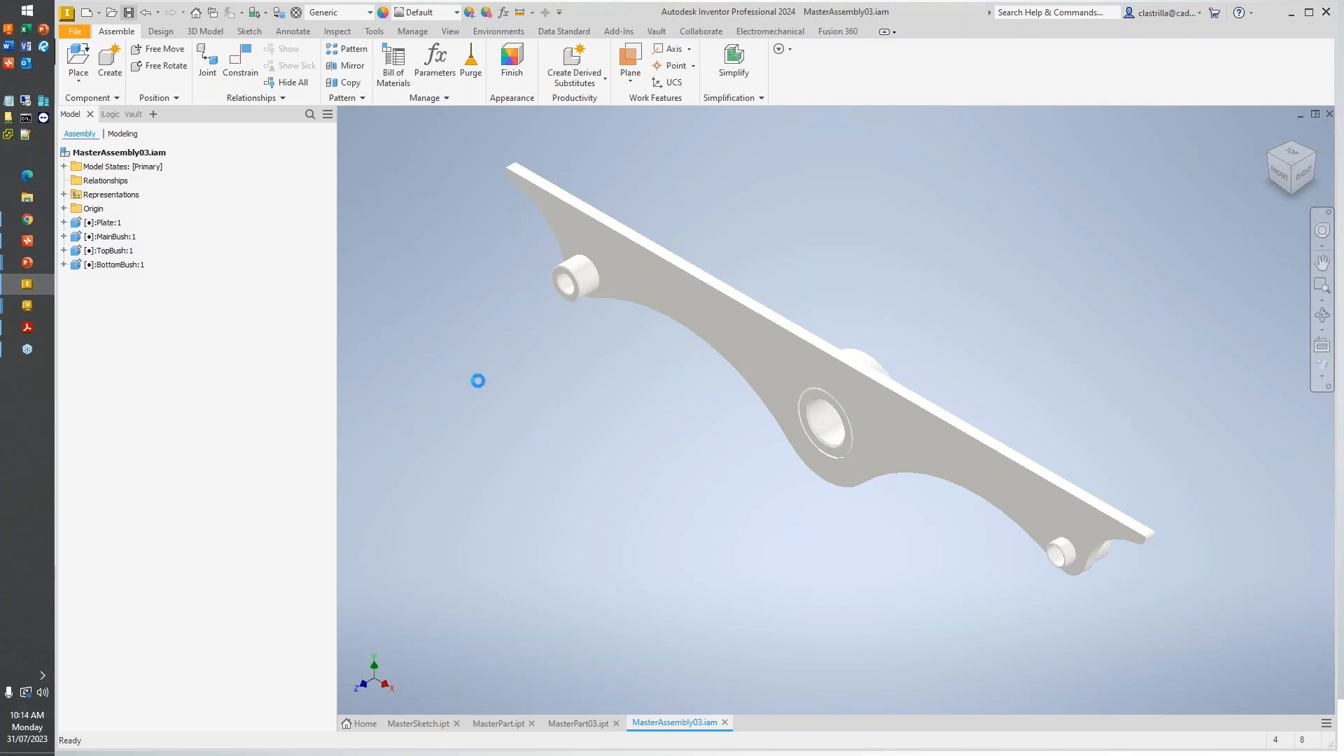
left_click(242, 119)
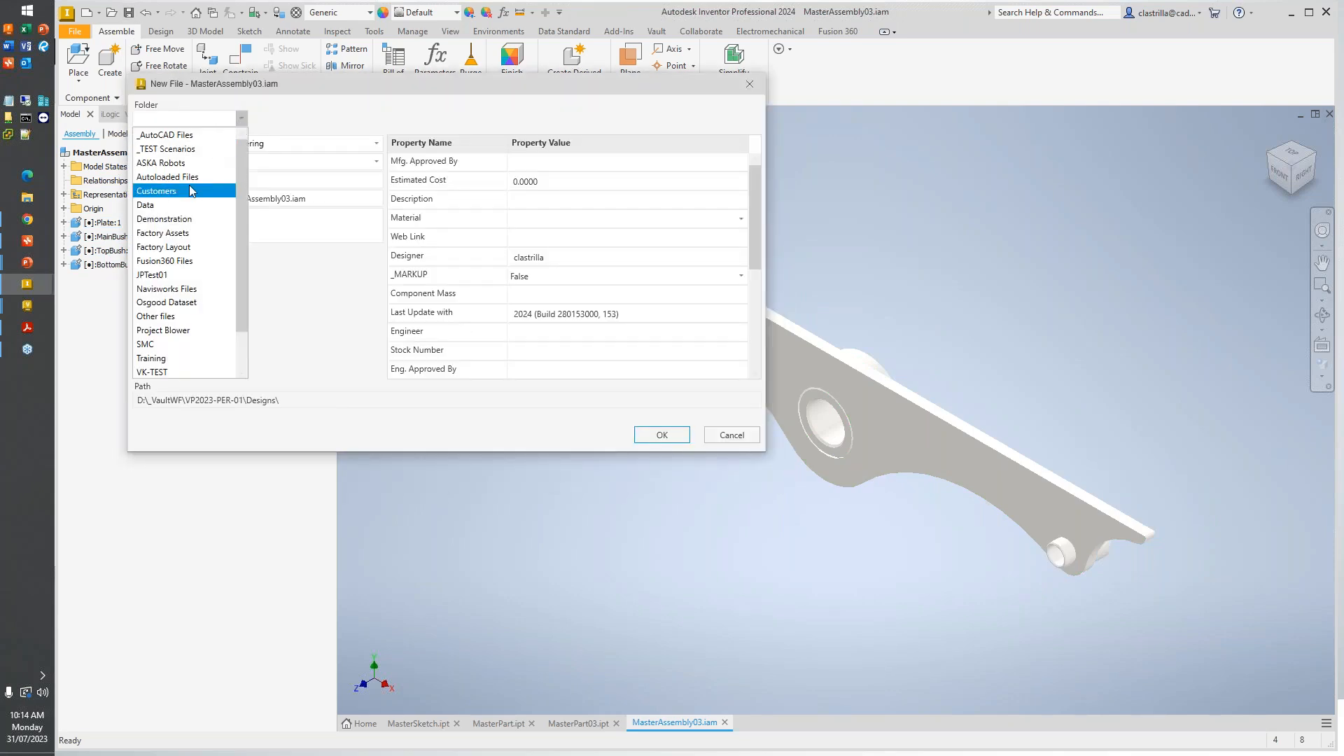
left_click(186, 219)
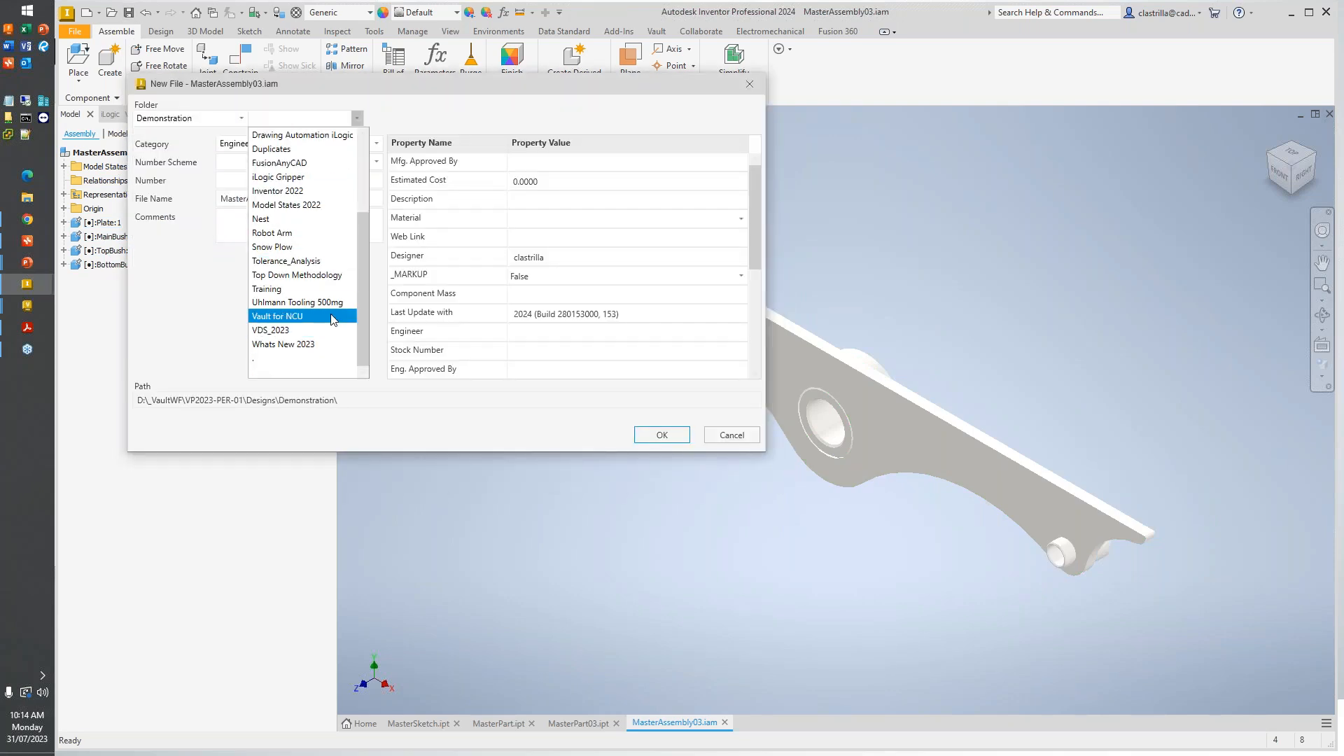
left_click(301, 275)
left_click(401, 190)
left_click(675, 439)
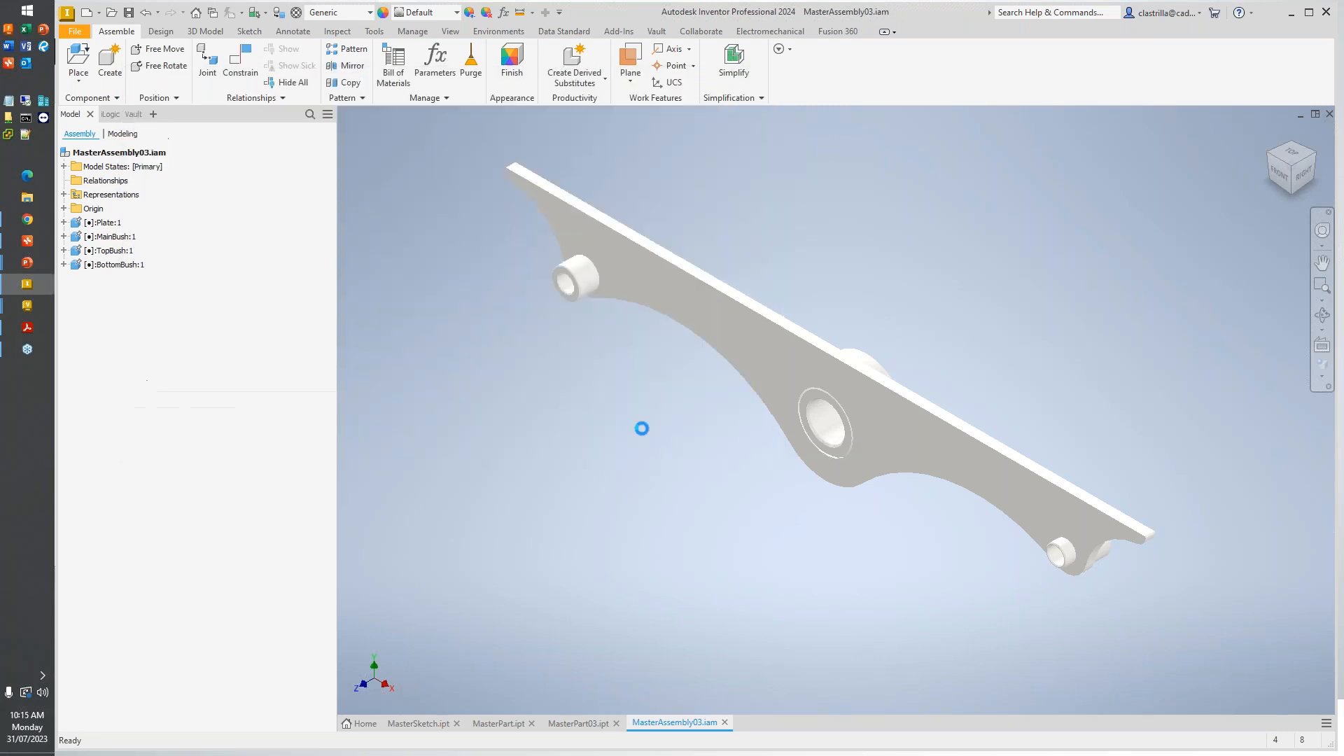
- Save the BottomBush, MainBush, TopBush and Plate parts in the MP03 folder, and check in MasterAssembly03.iam with all its files
left_click(1006, 273)
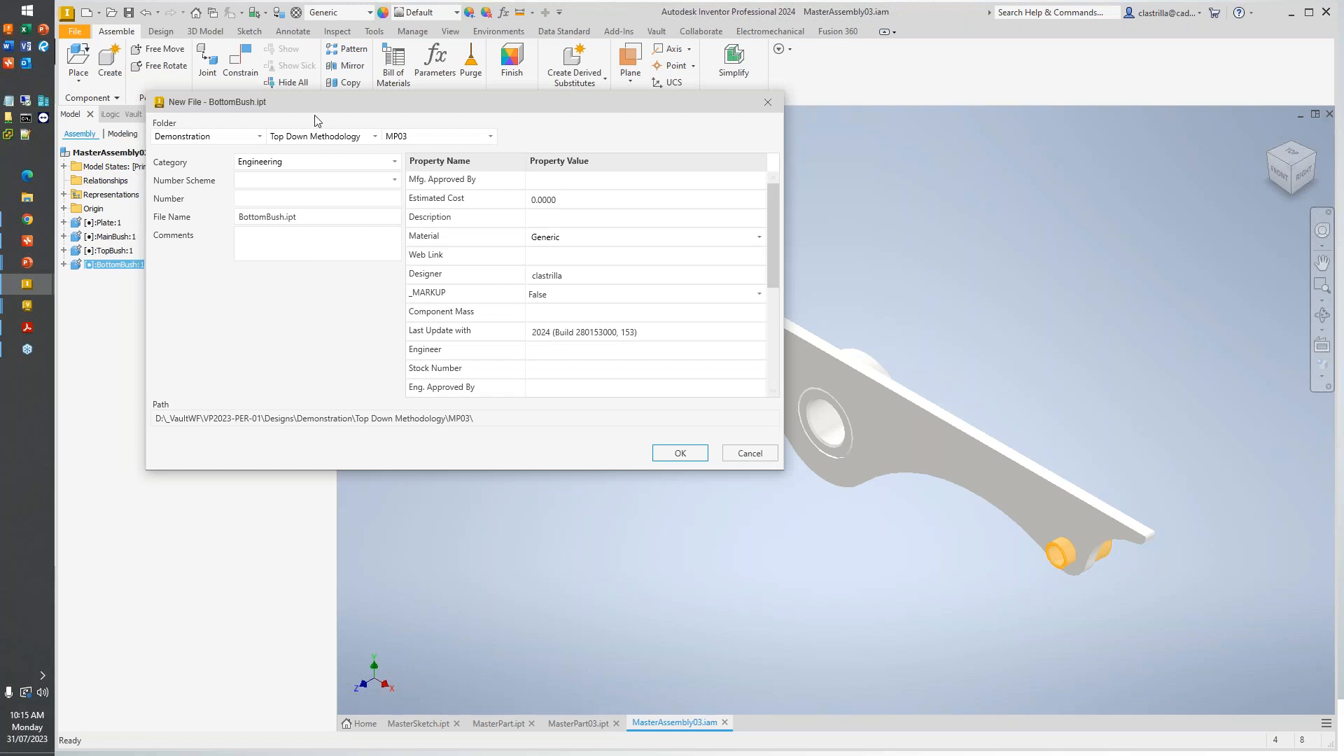
left_click(672, 455)
left_click(687, 488)
left_click(752, 525)
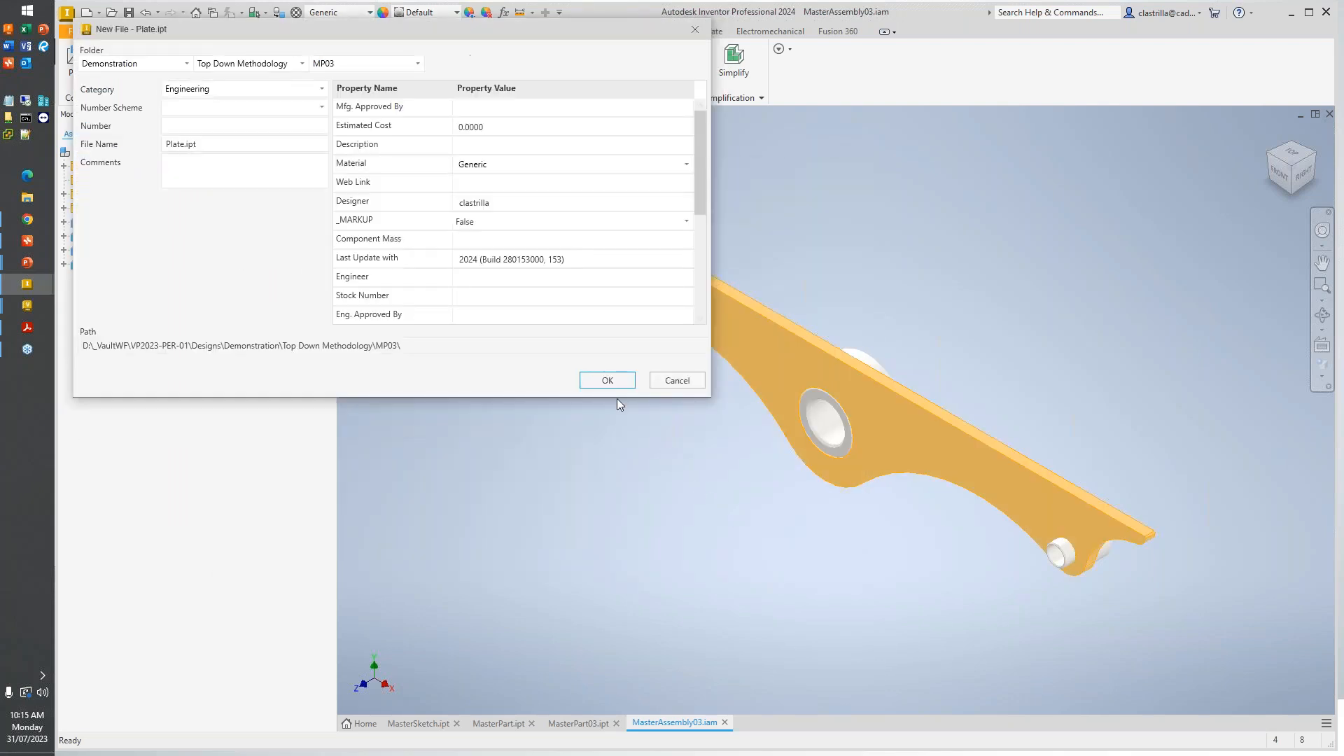
left_click(592, 380)
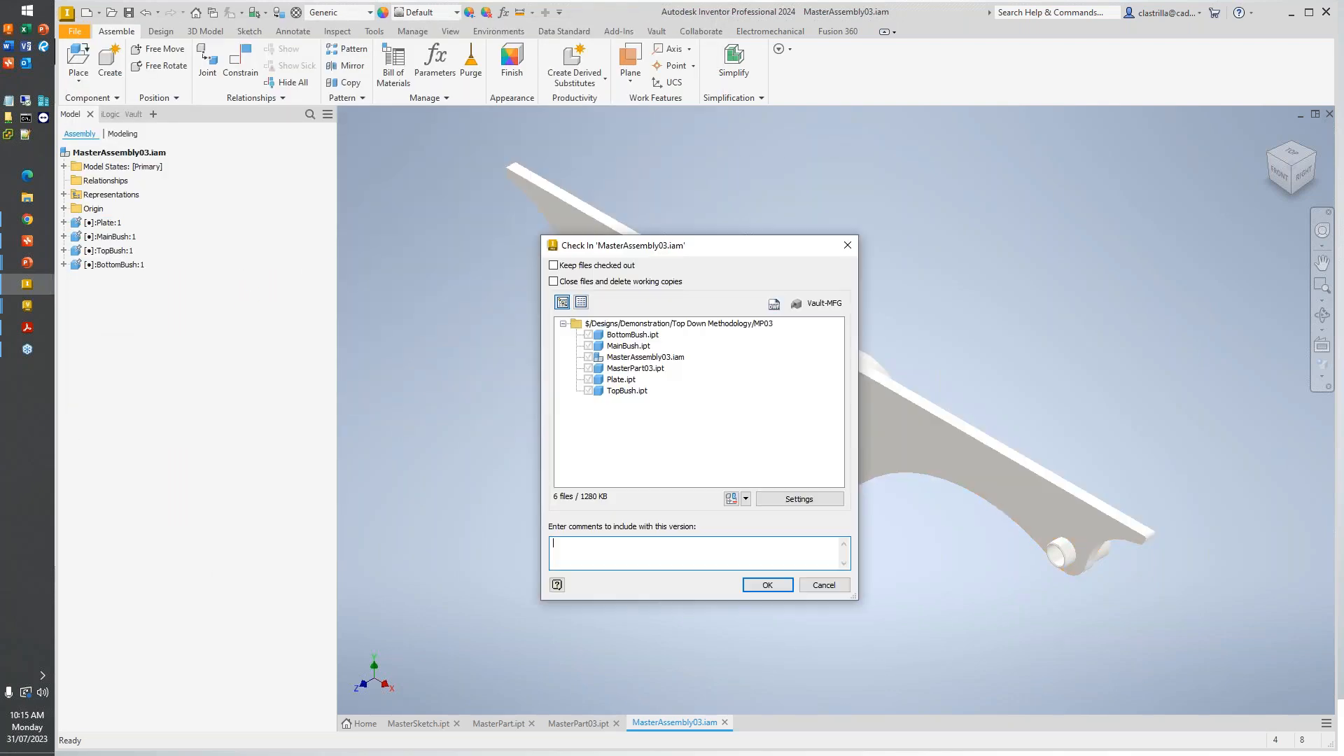
left_click(778, 592)
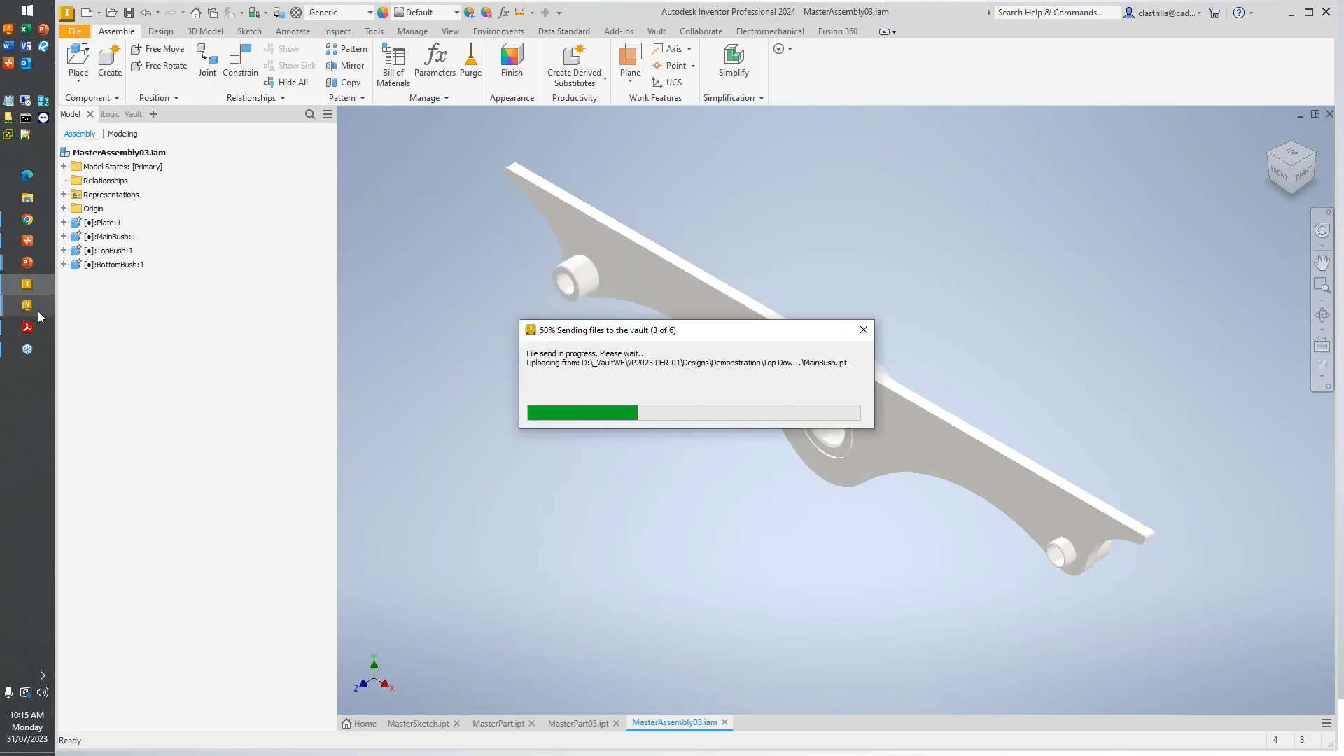
- Switch to Vault Professional and refresh the MP03 folder's file list
mouse_move(36, 309)
left_click(94, 371)
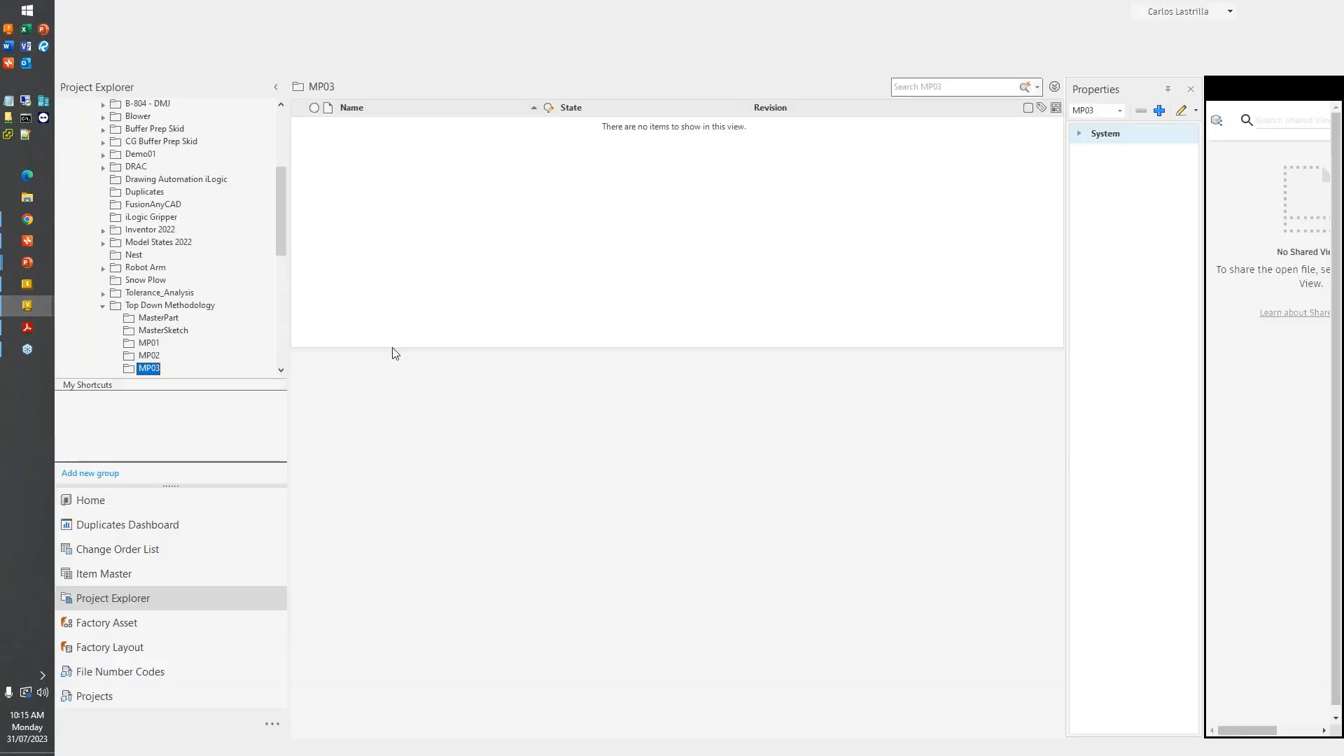
left_click(274, 47)
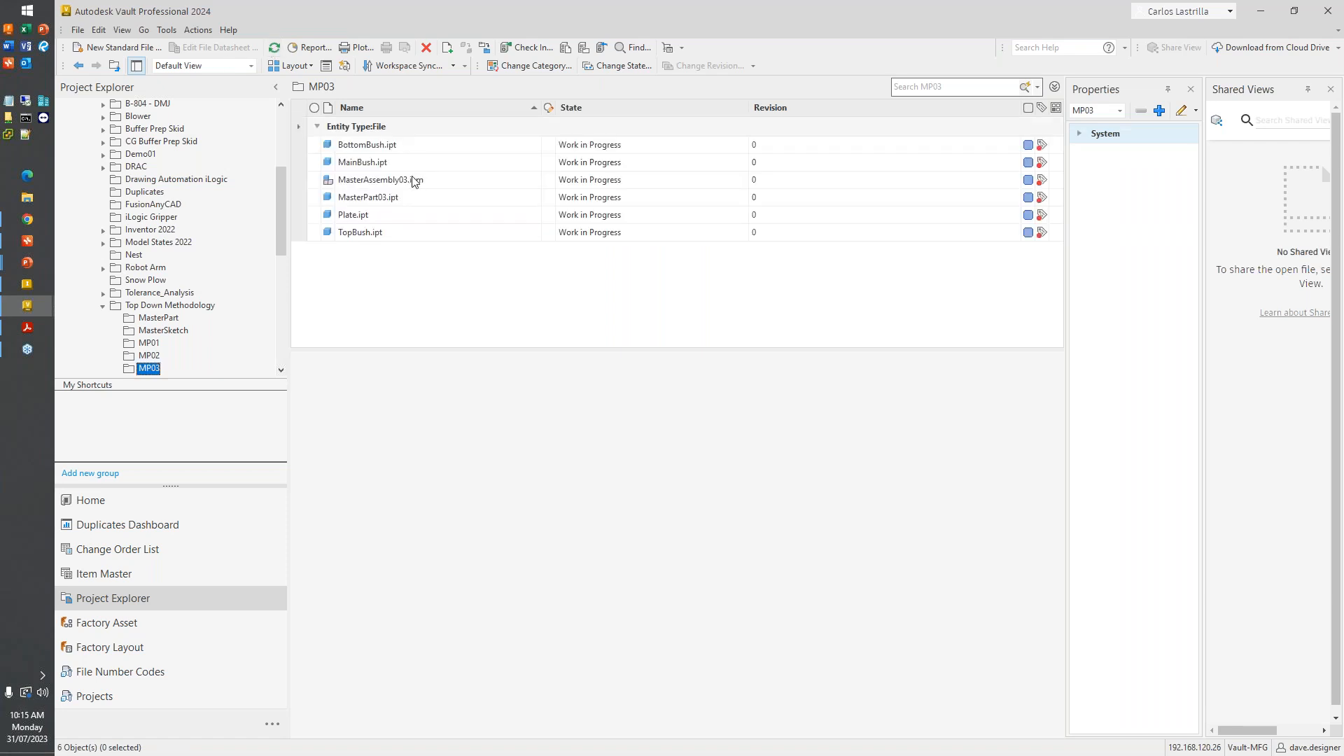
- Examine the Uses structure of MasterAssembly03.iam, expanding all four components to their referenced parts and widening the File Name column
left_click(413, 181)
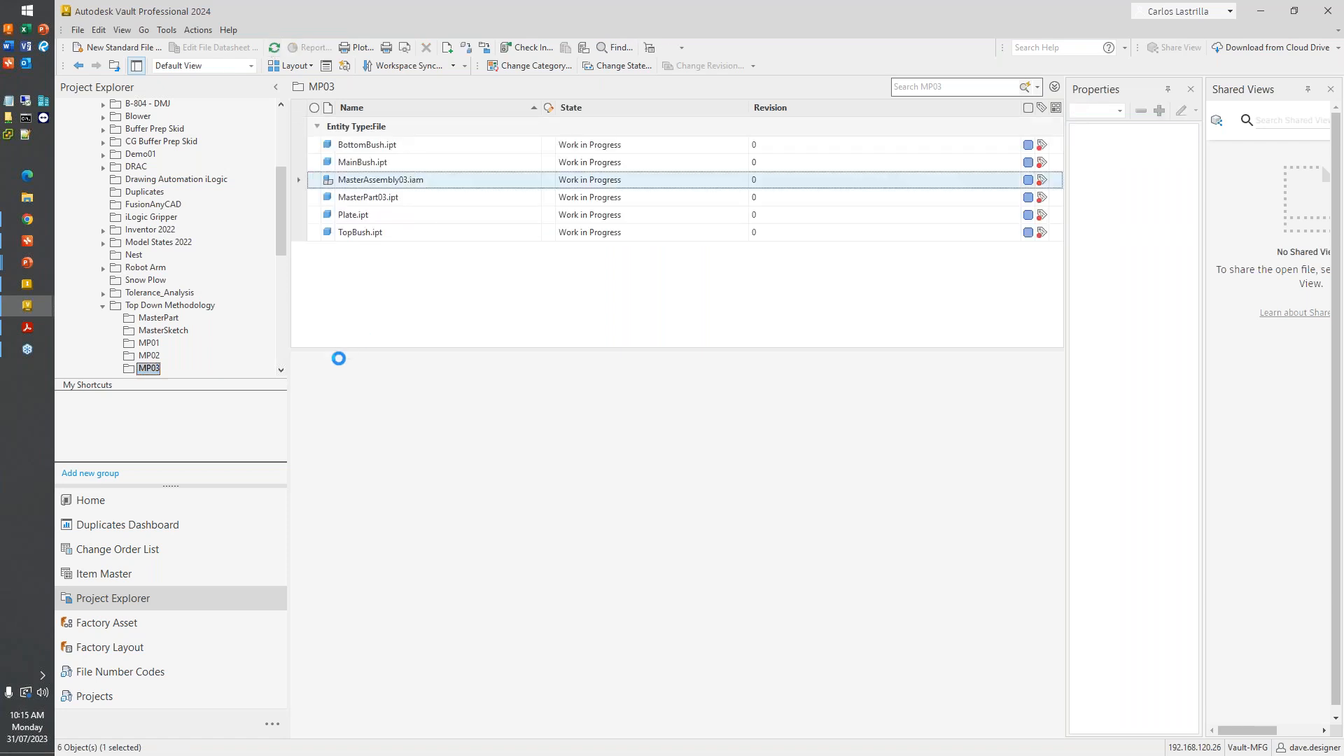
left_click(343, 360)
left_click(300, 430)
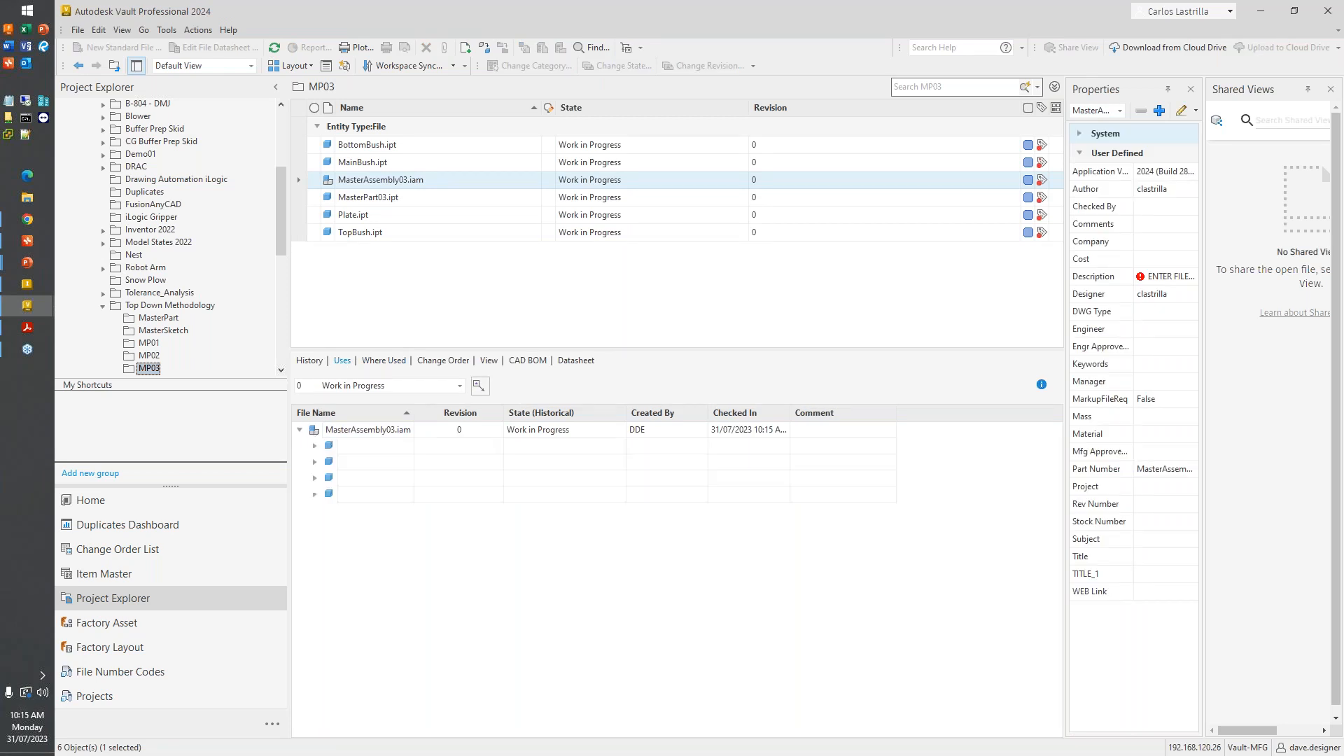
left_click(314, 445)
left_click(316, 478)
left_click_drag(412, 416, 460, 416)
left_click(315, 511)
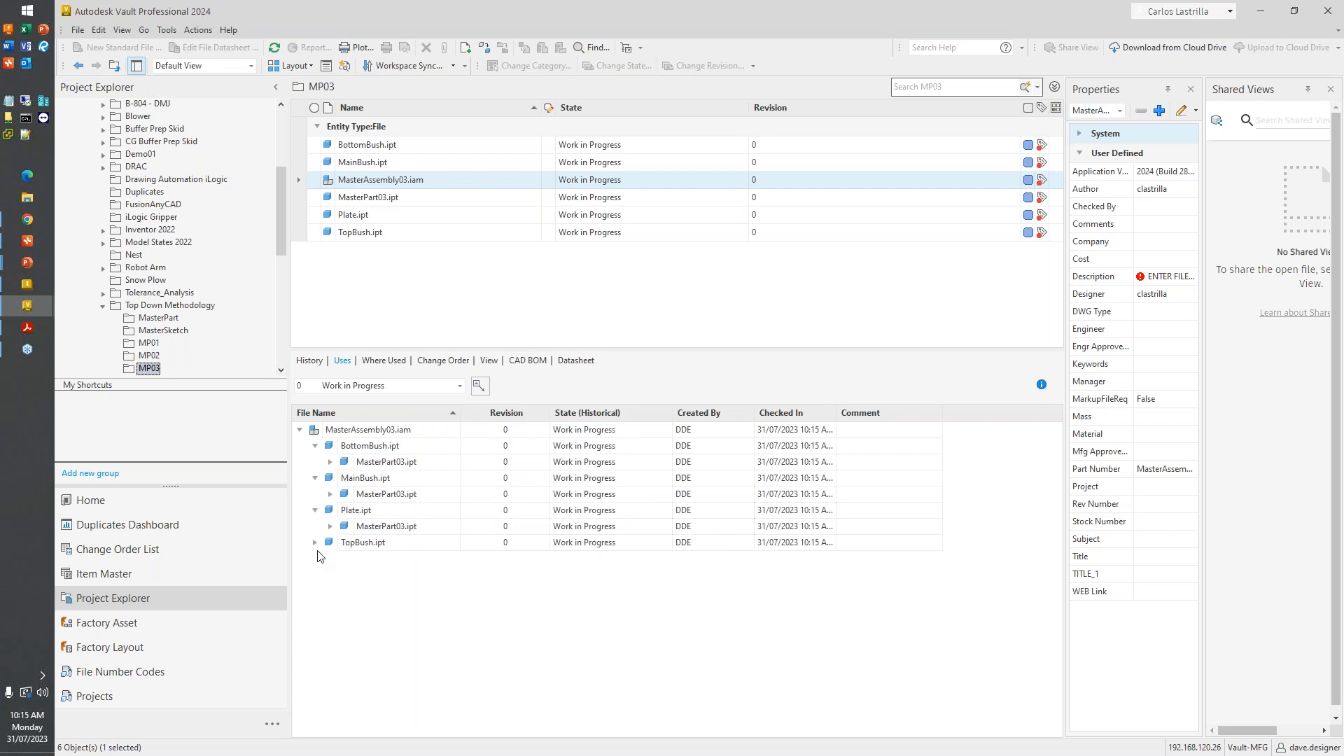
left_click(315, 542)
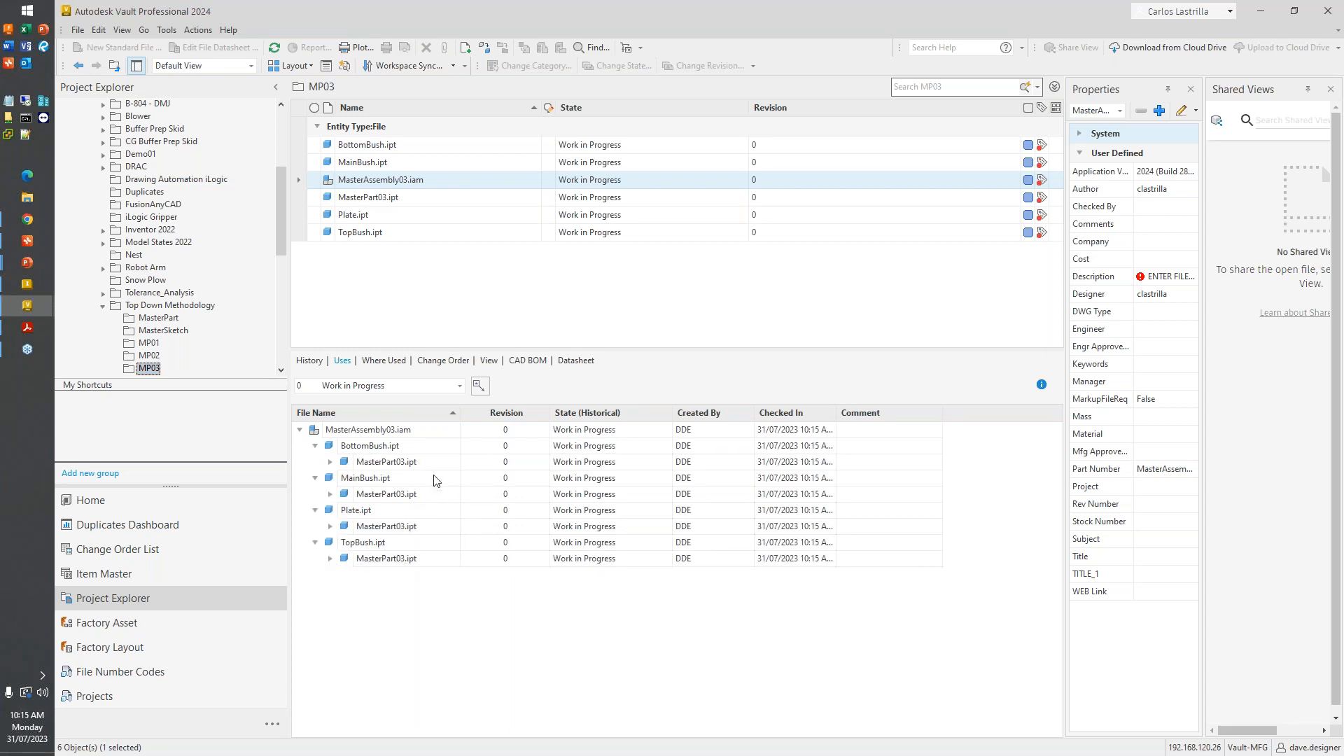
- Return to Inventor and display the assembly shaded with visible edges, viewed from a lower angle
left_click(1260, 11)
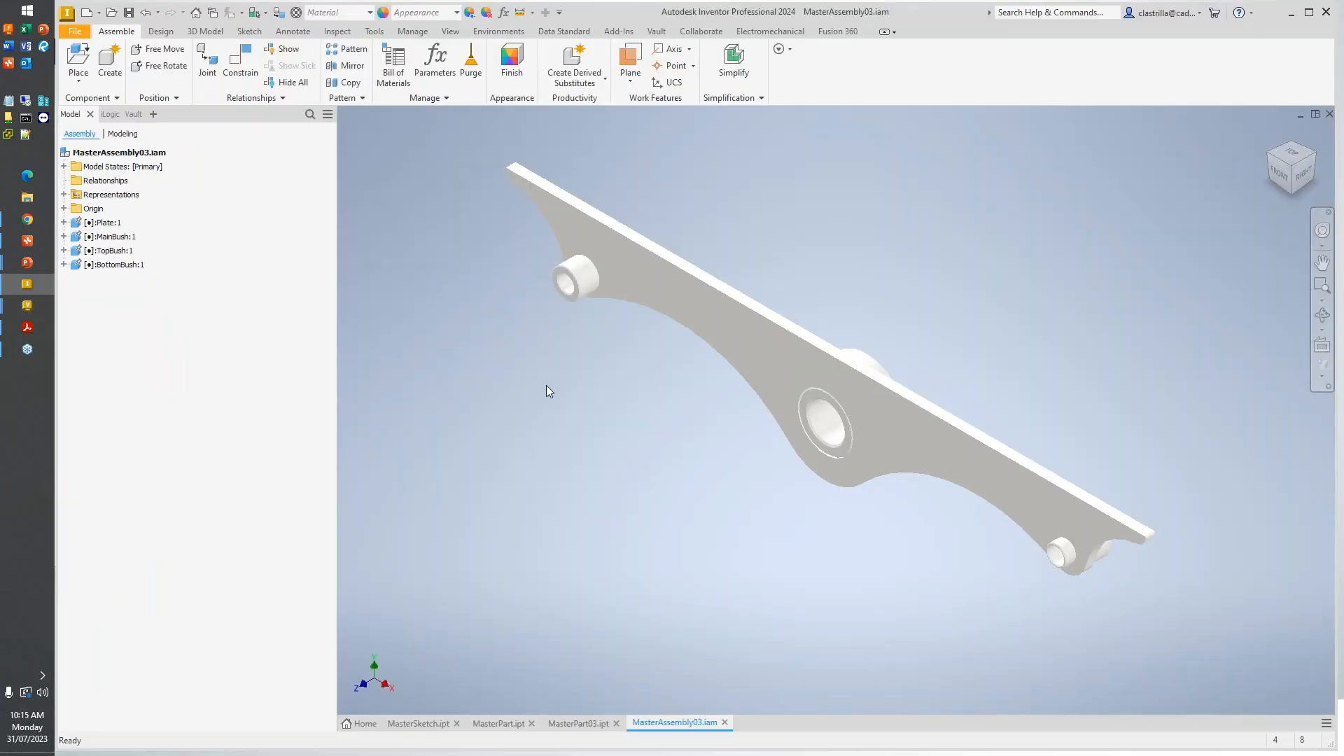
mouse_move(745, 413)
middle_mouse_down("shift")
mouse_move(795, 303)
mouse_move(728, 287)
mouse_move(727, 341)
middle_mouse_up("shift")
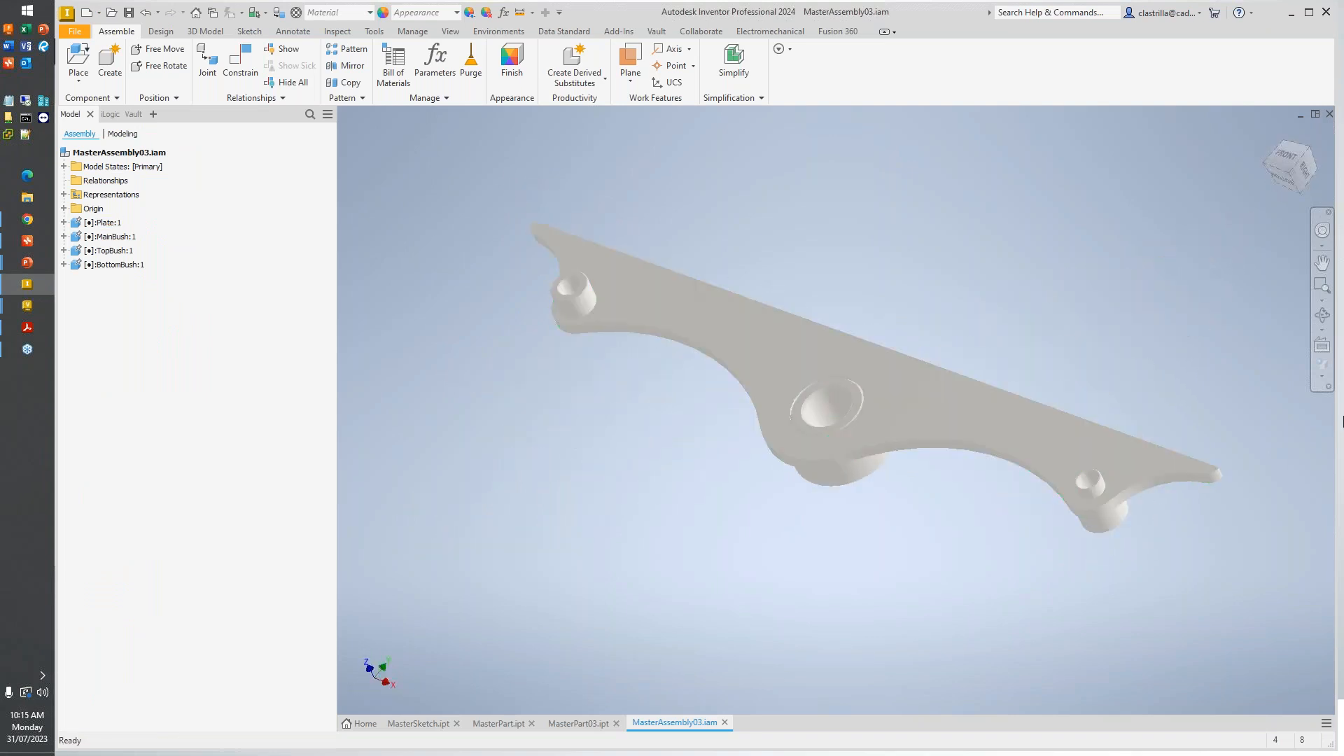
left_click(1323, 376)
left_click(1266, 421)
mouse_move(833, 406)
middle_mouse_down("shift")
mouse_move(516, 382)
mouse_move(535, 349)
mouse_move(519, 355)
mouse_move(504, 329)
middle_mouse_up("shift")
- Review the assembly's files in Inventor's Vault browser and in Vault Professional, and return to the PowerPoint slide show
left_click(118, 114)
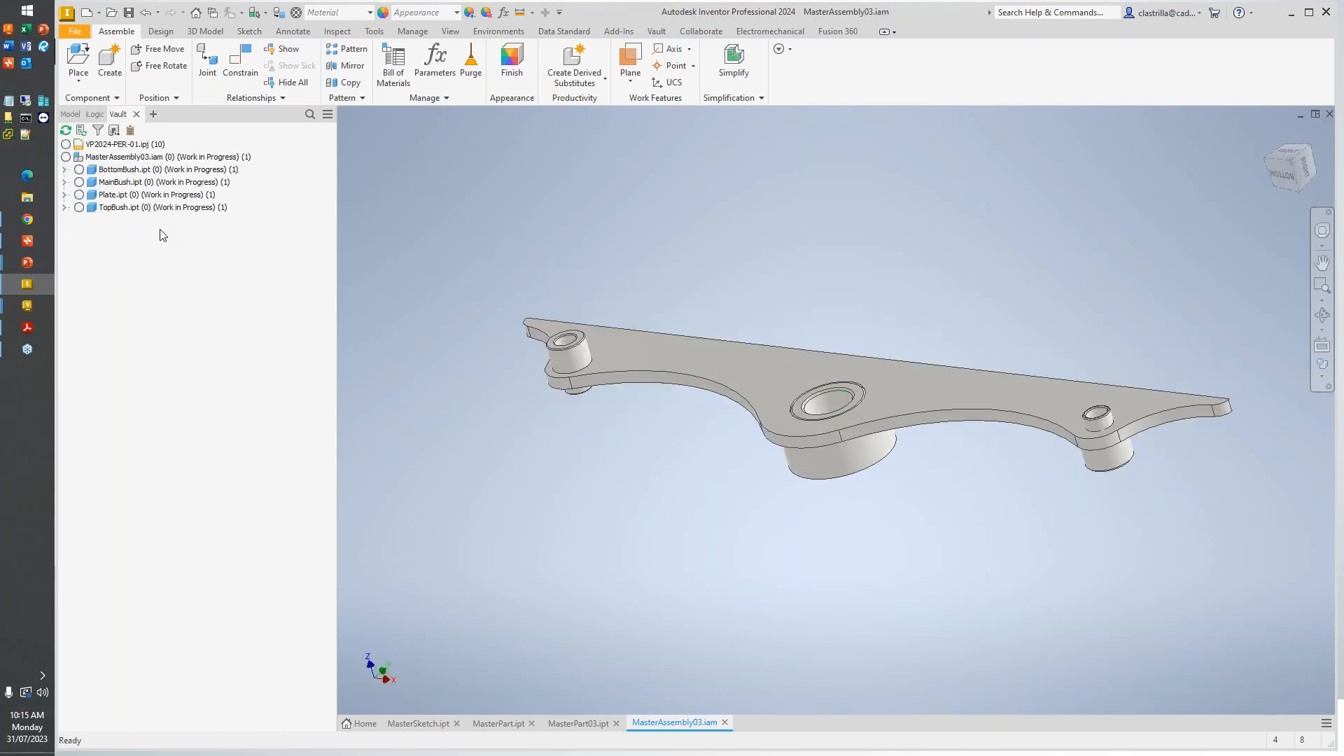
left_click(39, 303)
left_click(155, 401)
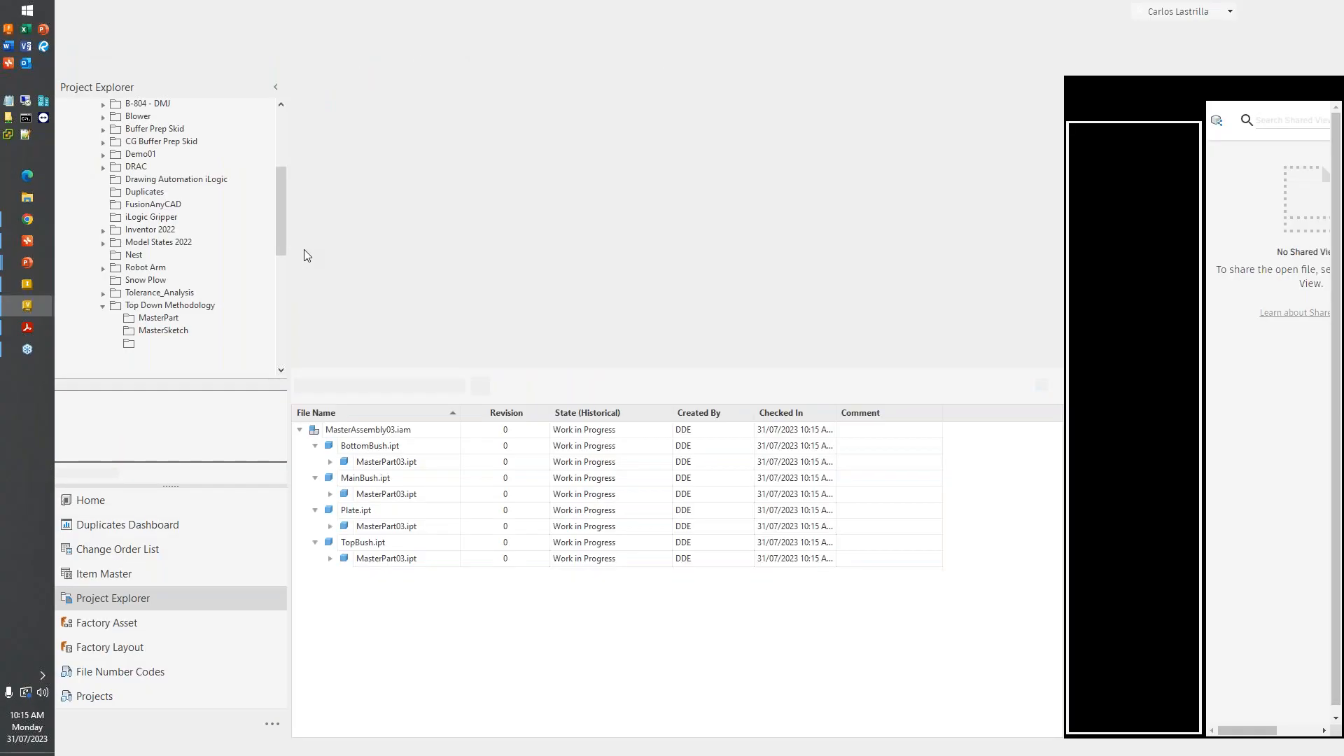
left_click(30, 259)
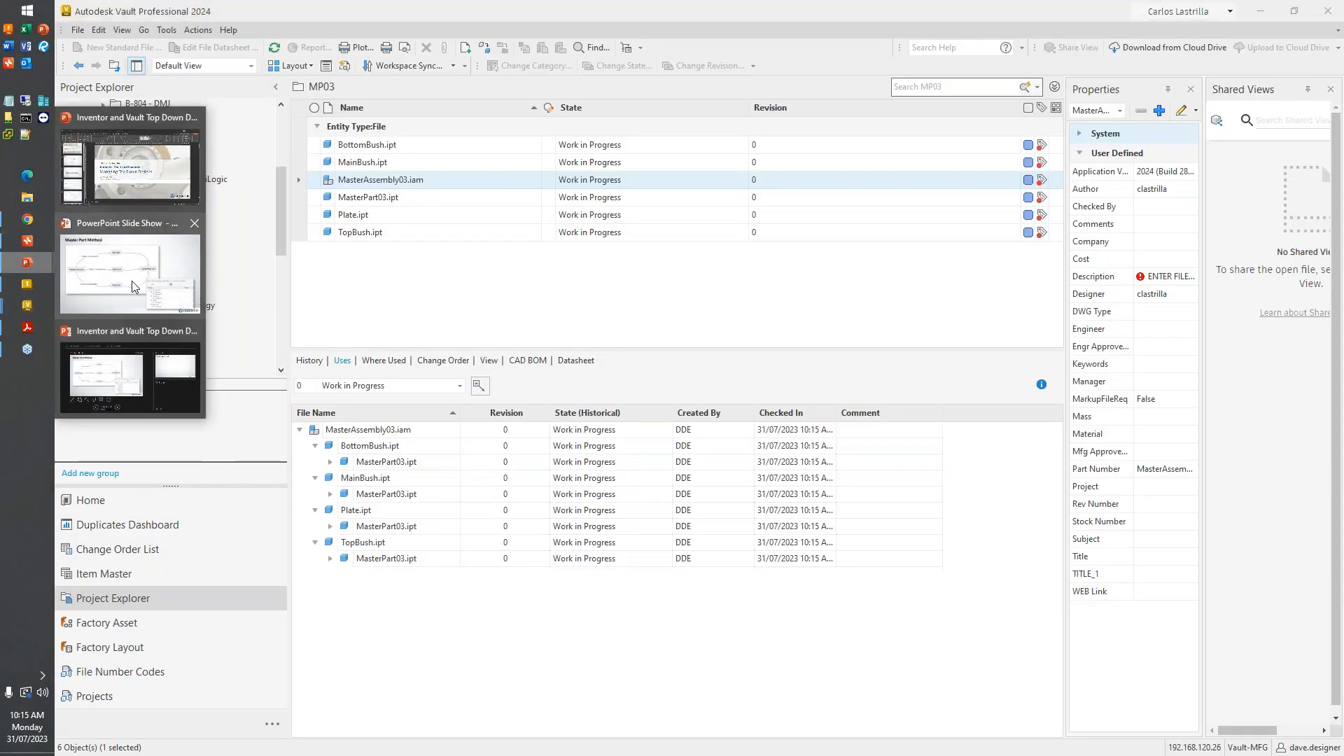
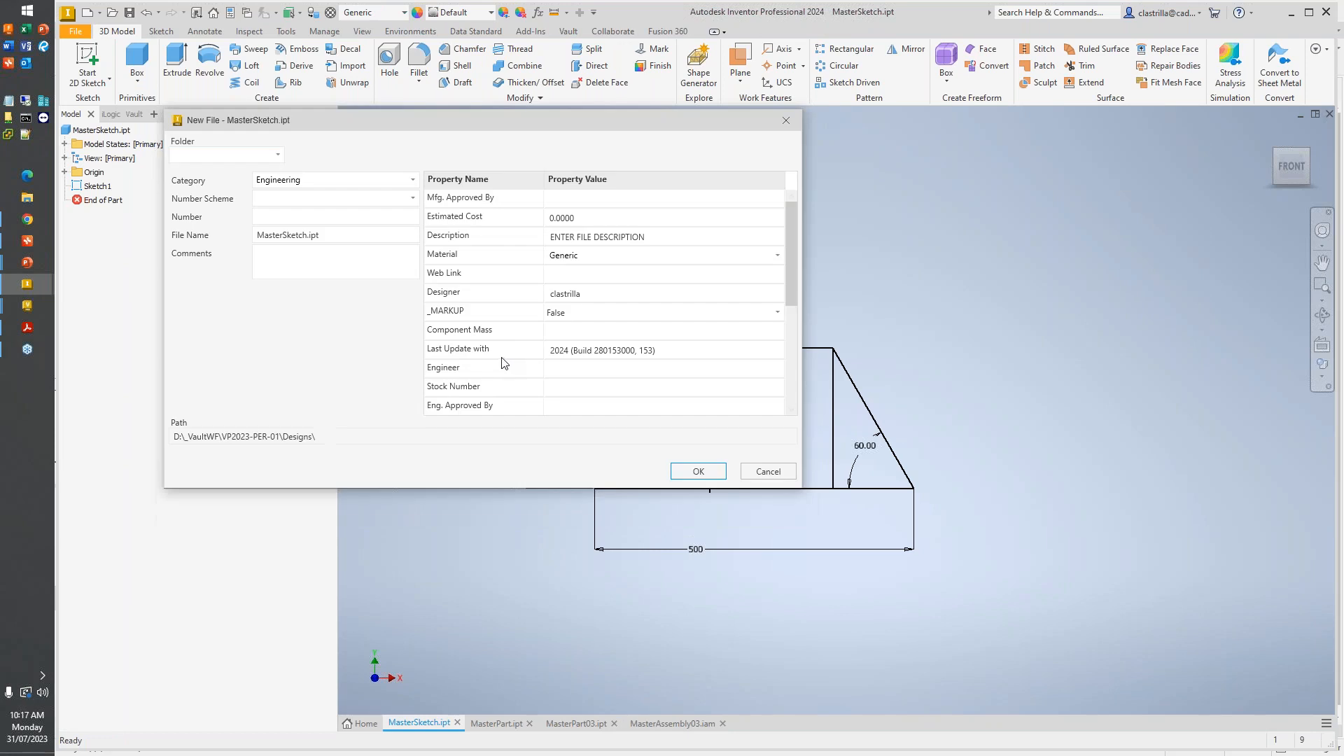
- Save a copy of the sketch part as MasterSketch03.ipt in the Demonstration\Top Down Methodology\MS03 folder
left_click(273, 155)
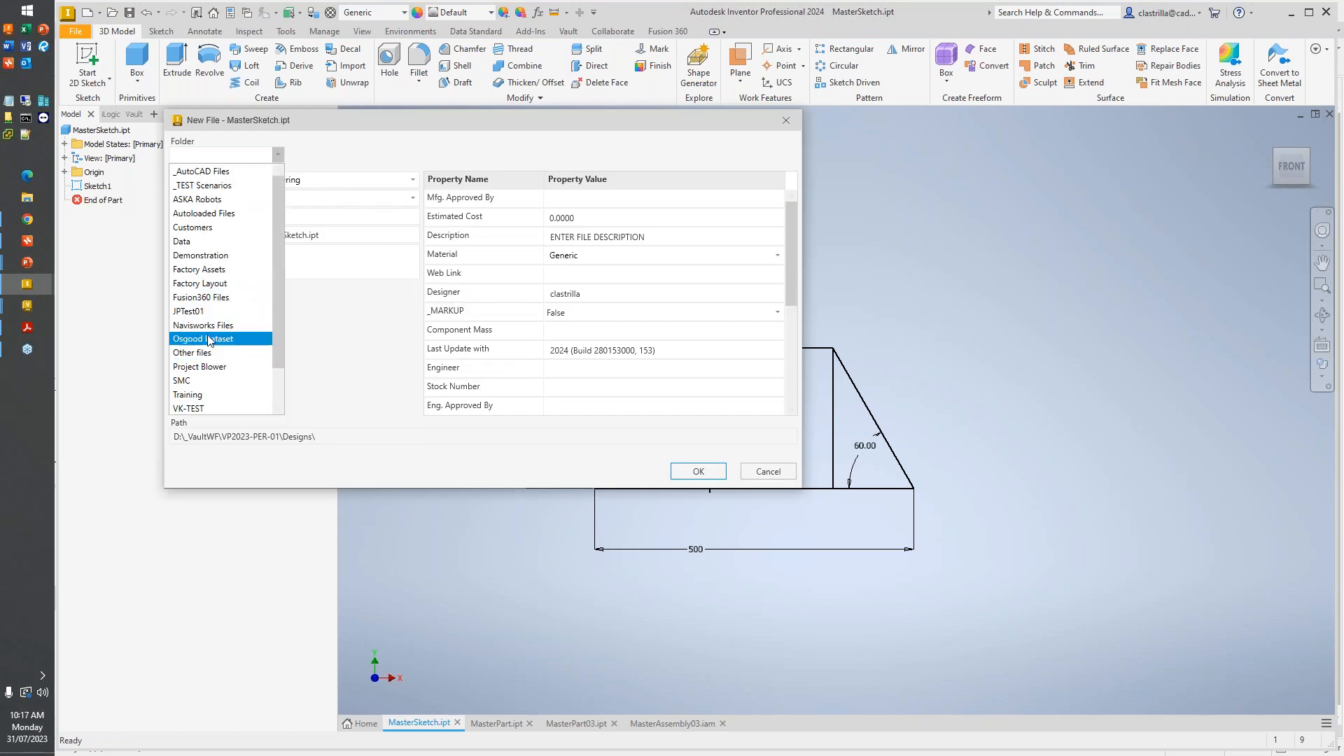
scroll(210, 346, "down", 1)
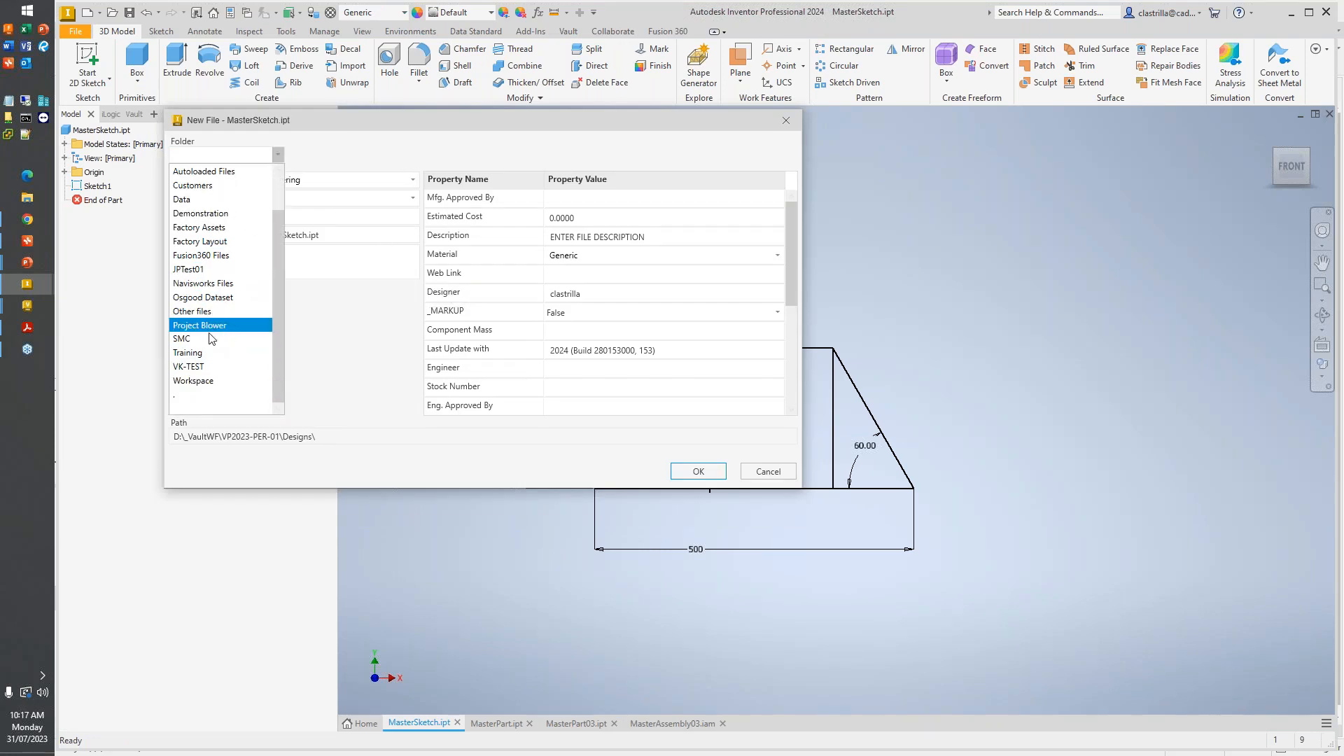
left_click(203, 213)
left_click(350, 341)
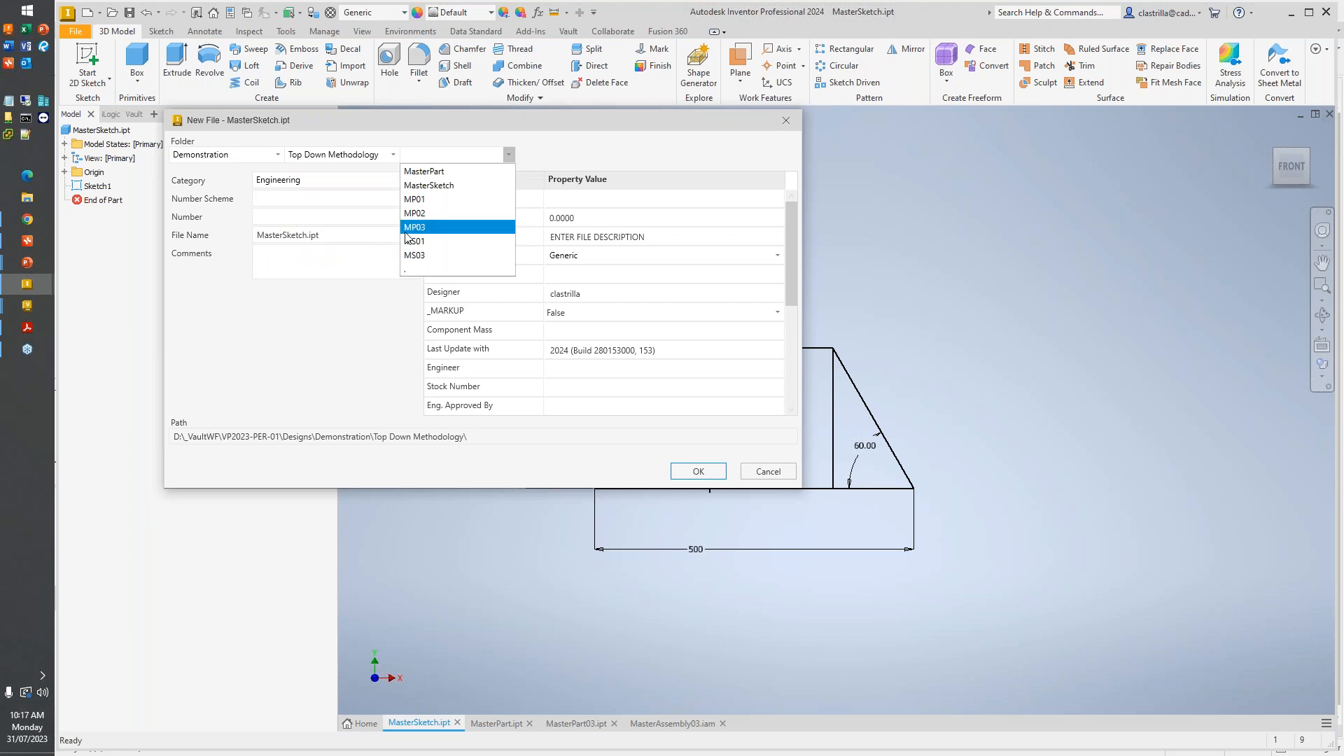
left_click(429, 258)
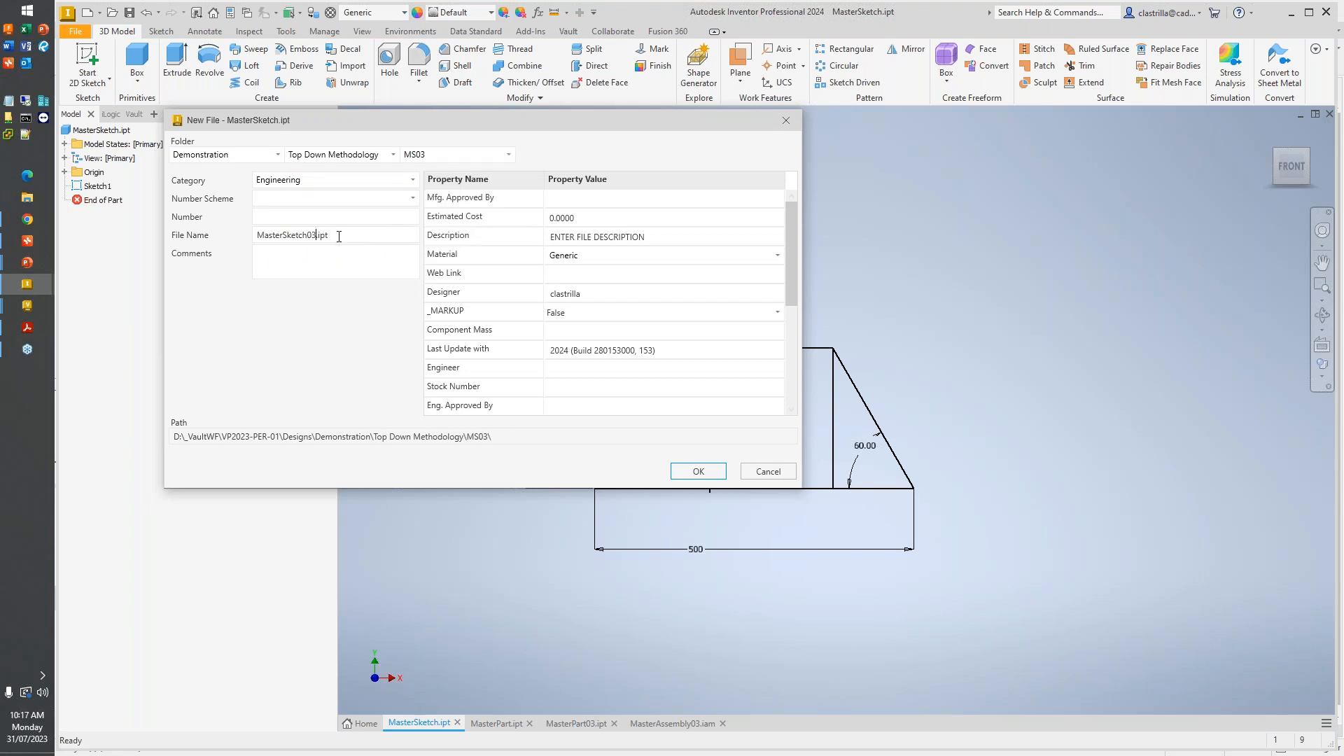
key("Return")
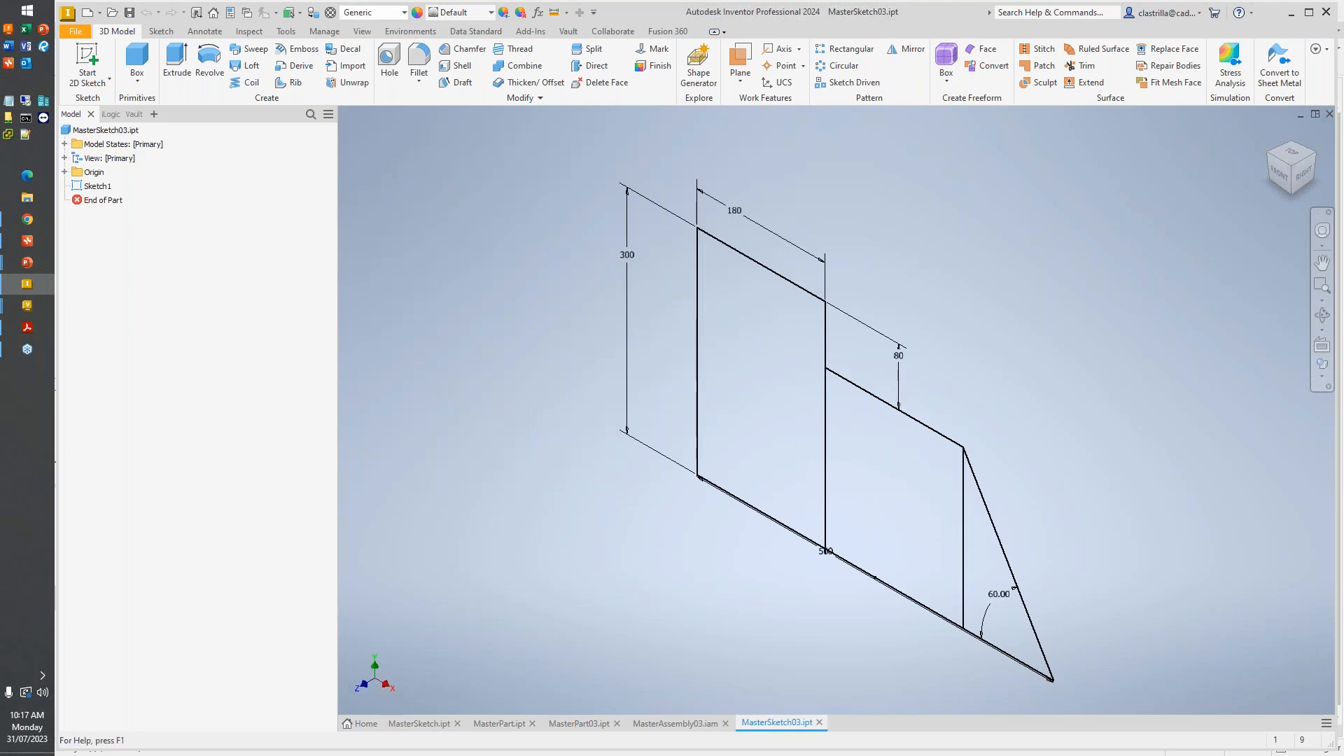
- Edit Sketch1 and convert the overall 500 mm base dimension into a driven dimension
left_click(98, 186)
double_click(98, 186)
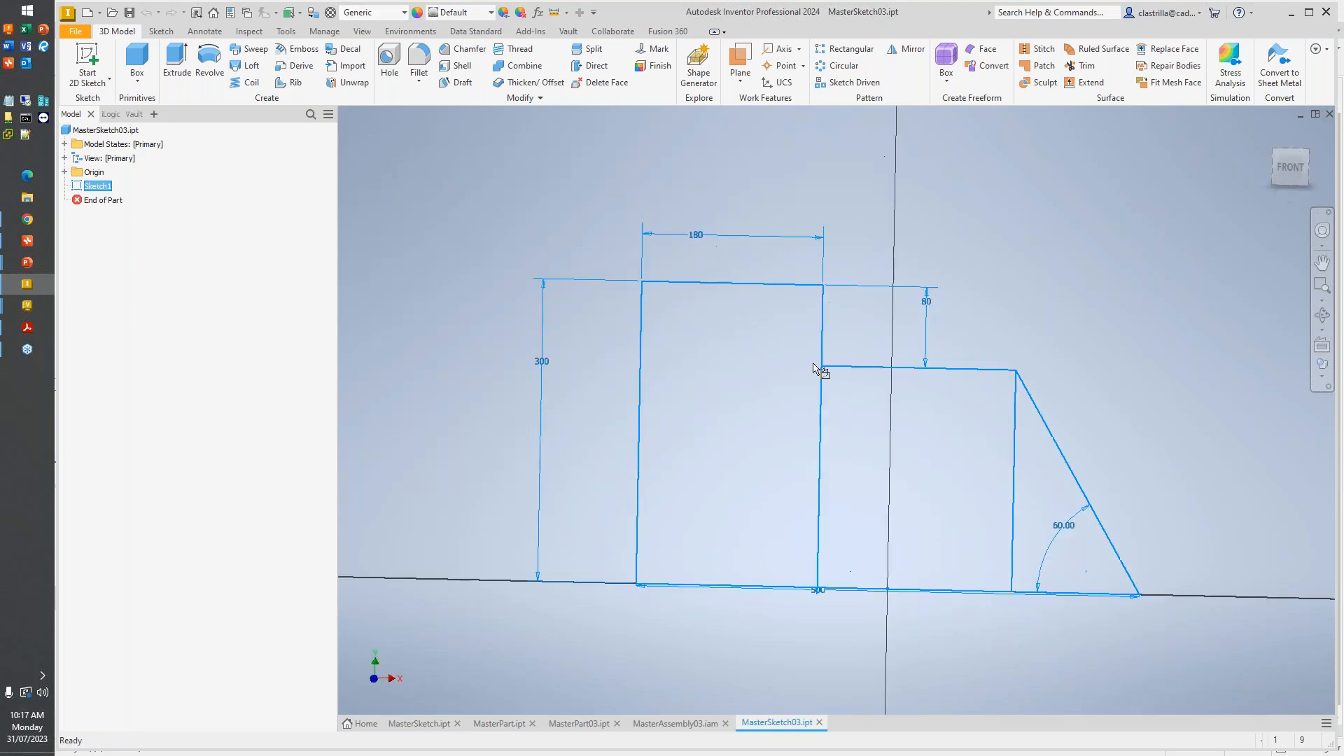
mouse_move(685, 384)
left_mouse_down()
mouse_move(685, 434)
mouse_move(687, 385)
left_mouse_up()
scroll(686, 403, "up", 5)
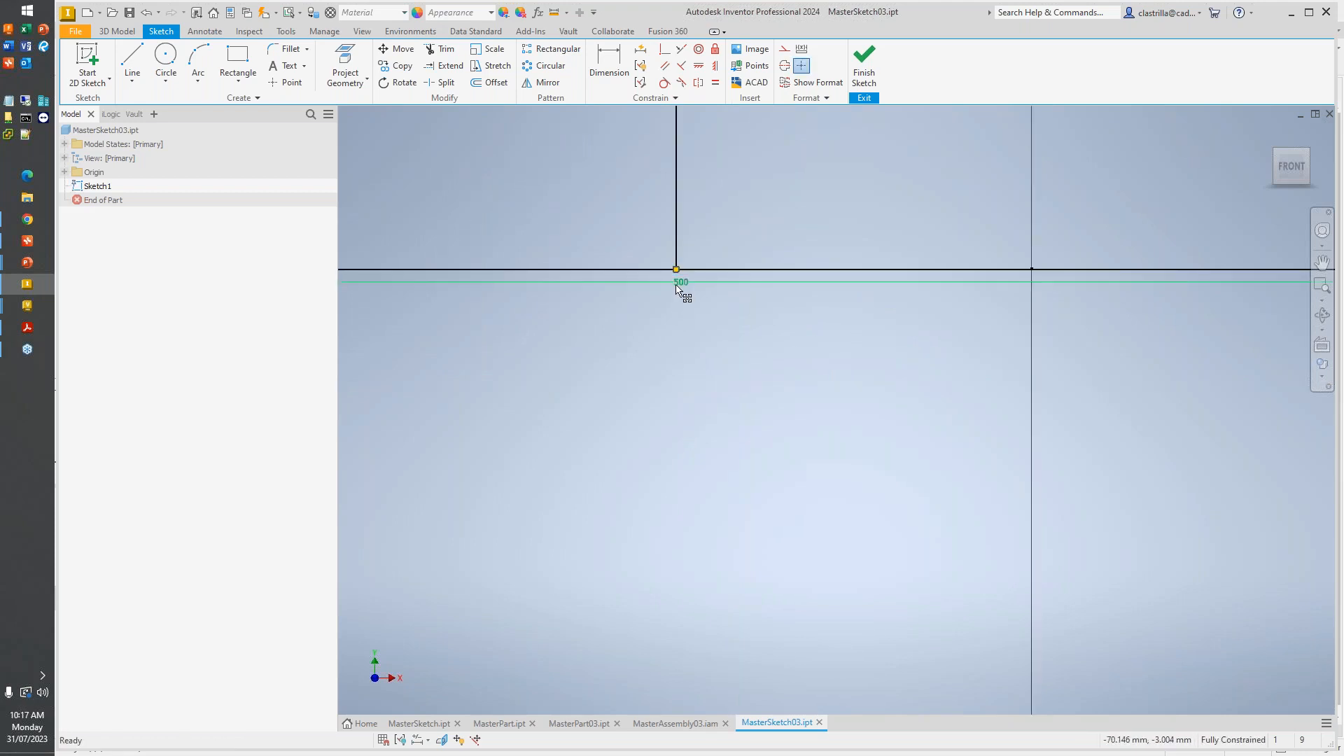
scroll(624, 490, "down", 4)
scroll(750, 459, "up", 1)
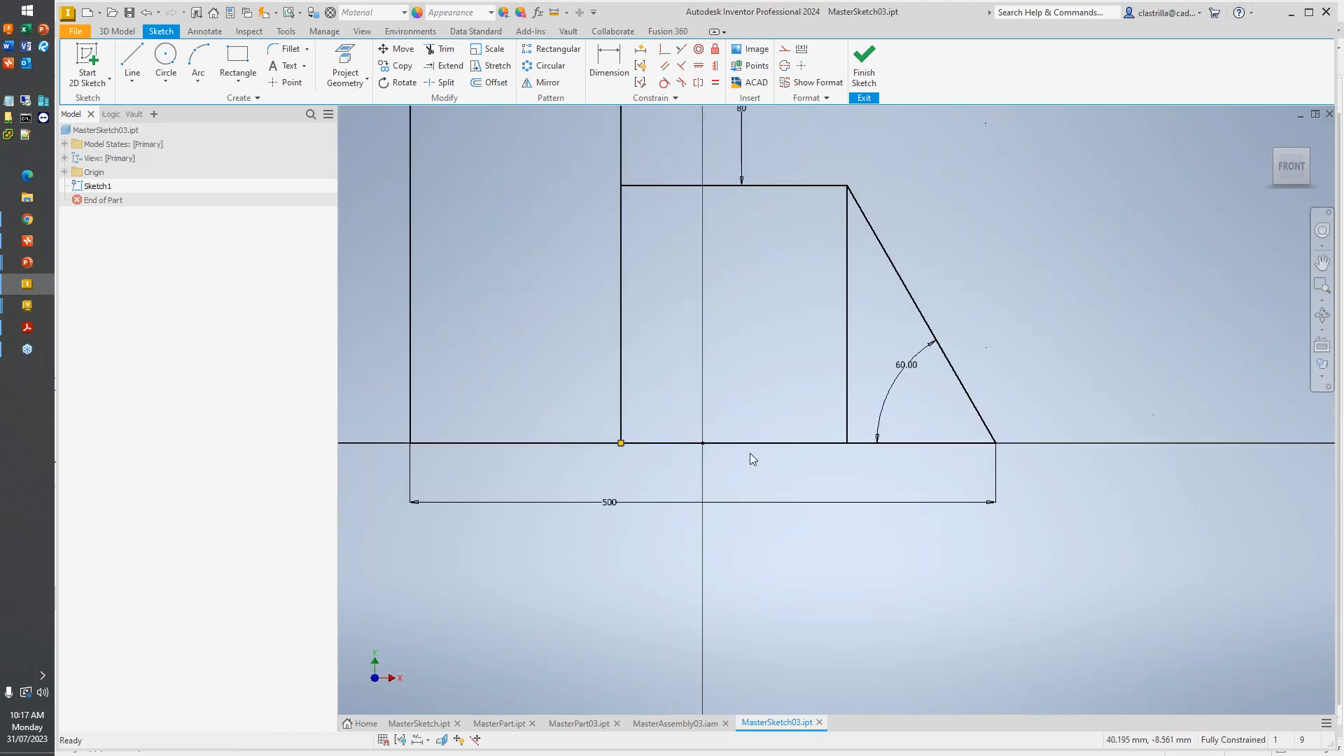
scroll(749, 460, "down", 5)
left_click(702, 470)
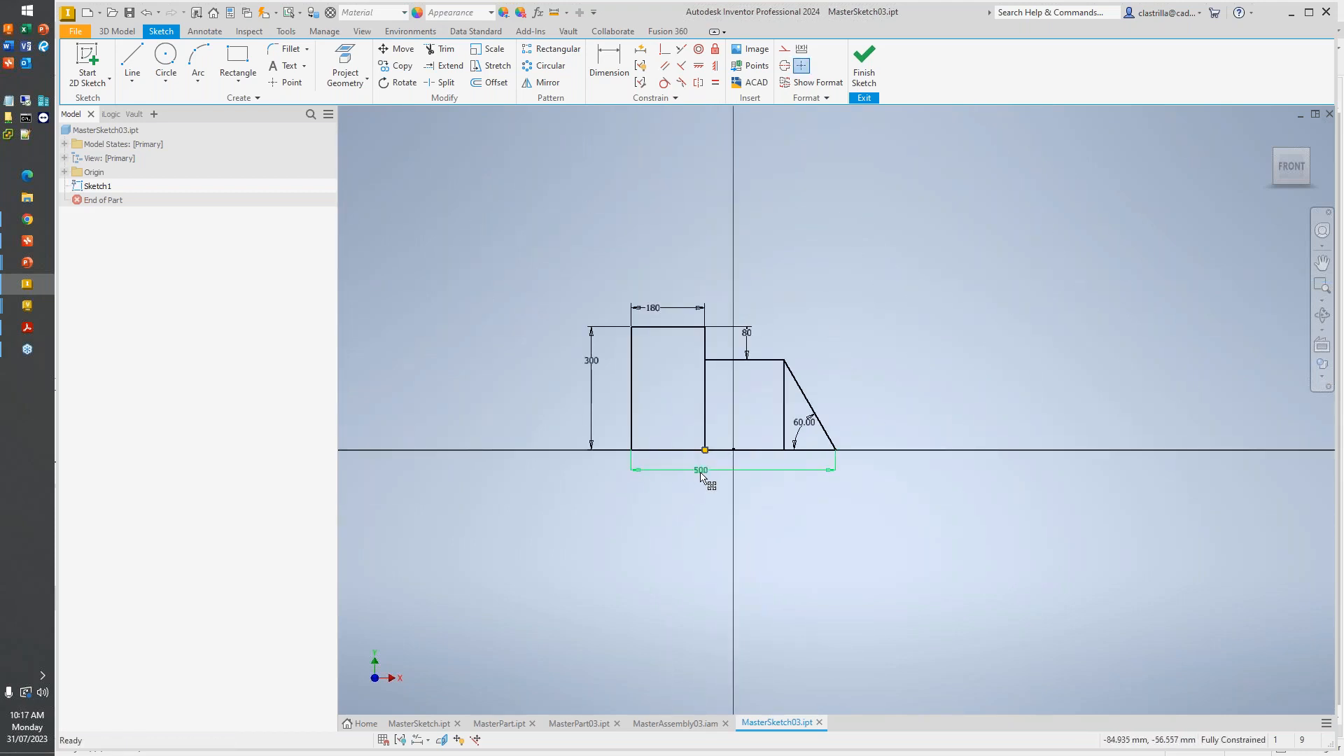
left_click(801, 48)
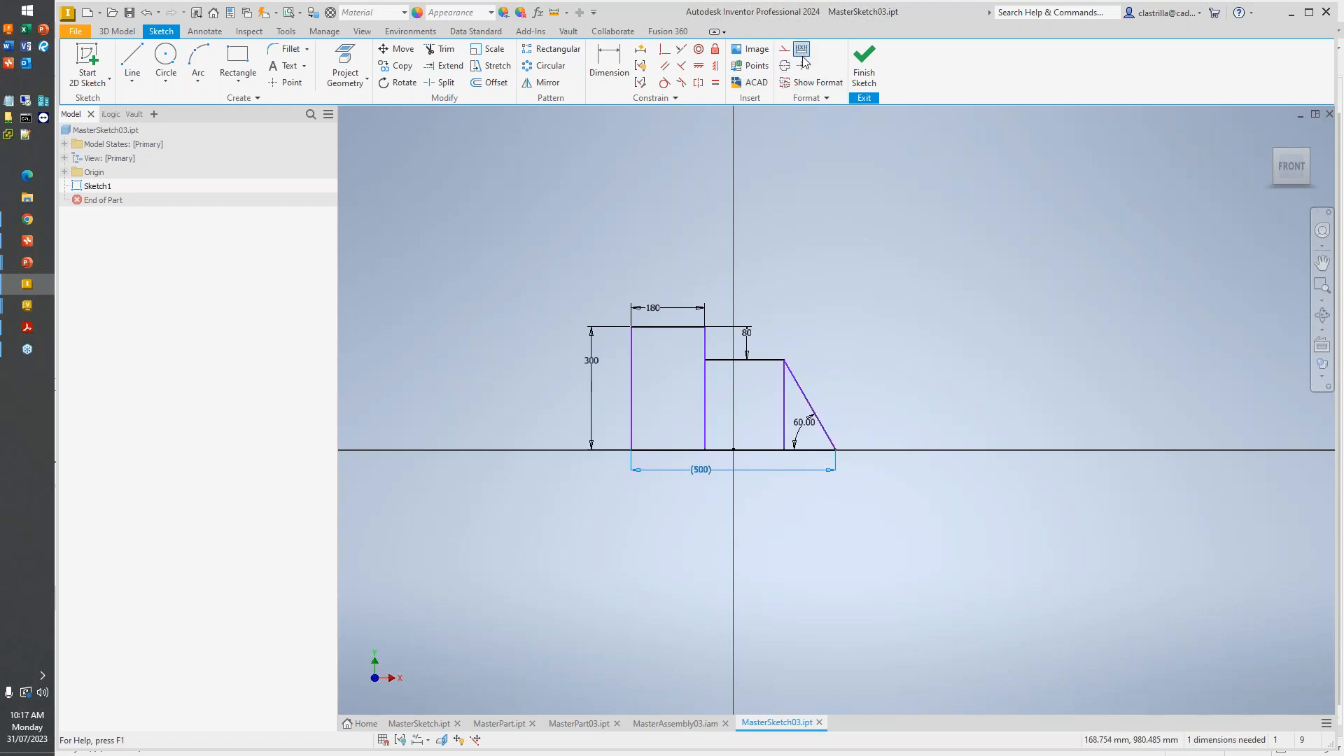
- Dimension the width of the middle rectangle's upper edge, accepting its current value
left_click(711, 360)
left_click(742, 309)
key("Return")
- Try a 50-degree angle for the sloped edge and undo the change
left_click(812, 424)
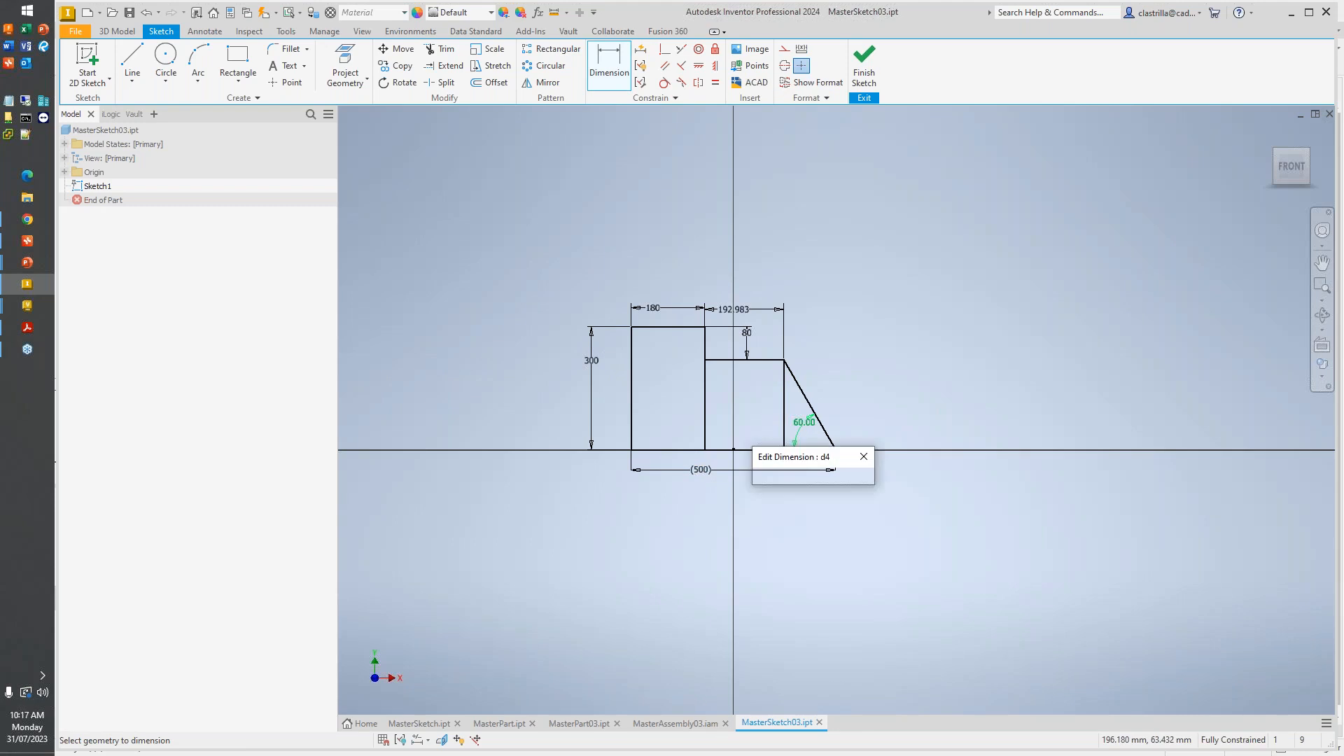
type("50")
key("Return")
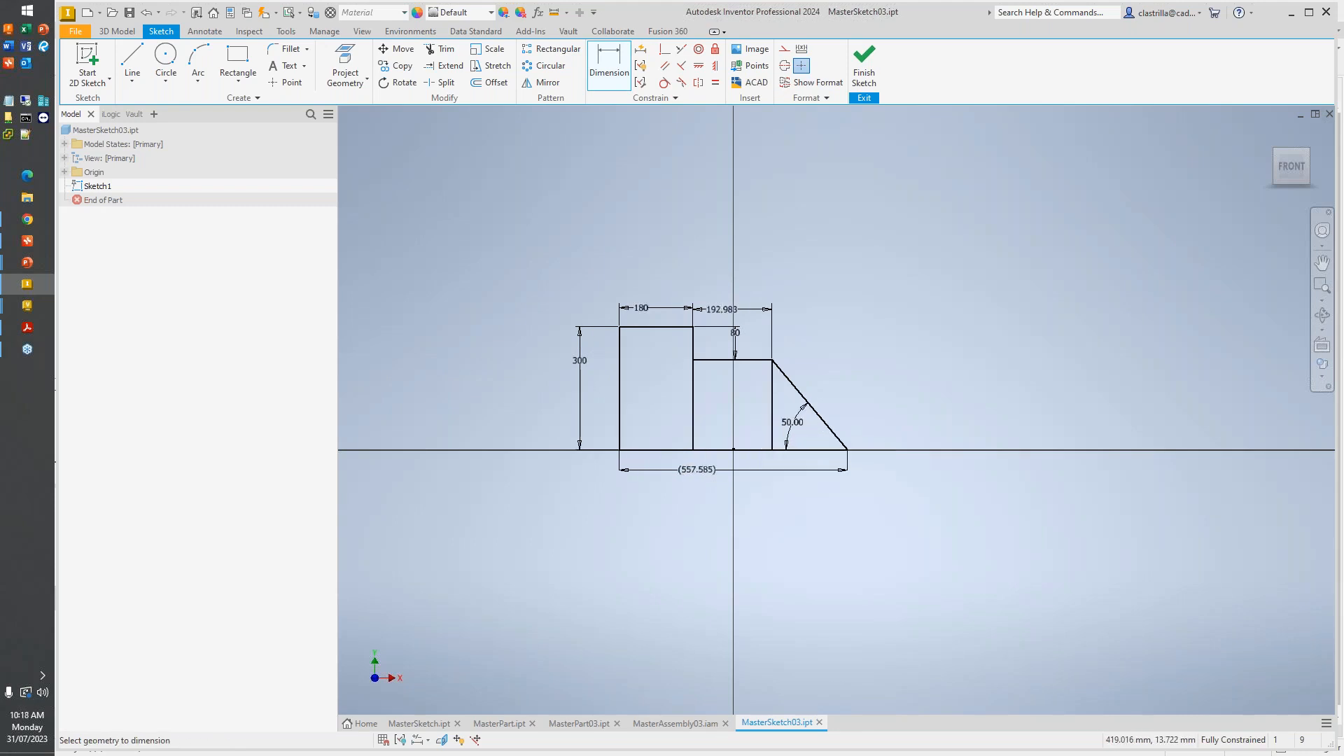
key("ctrl+z")
- Delete the constraints on the base line's midpoint at the origin and move the profile away to its right
scroll(731, 458, "up", 3)
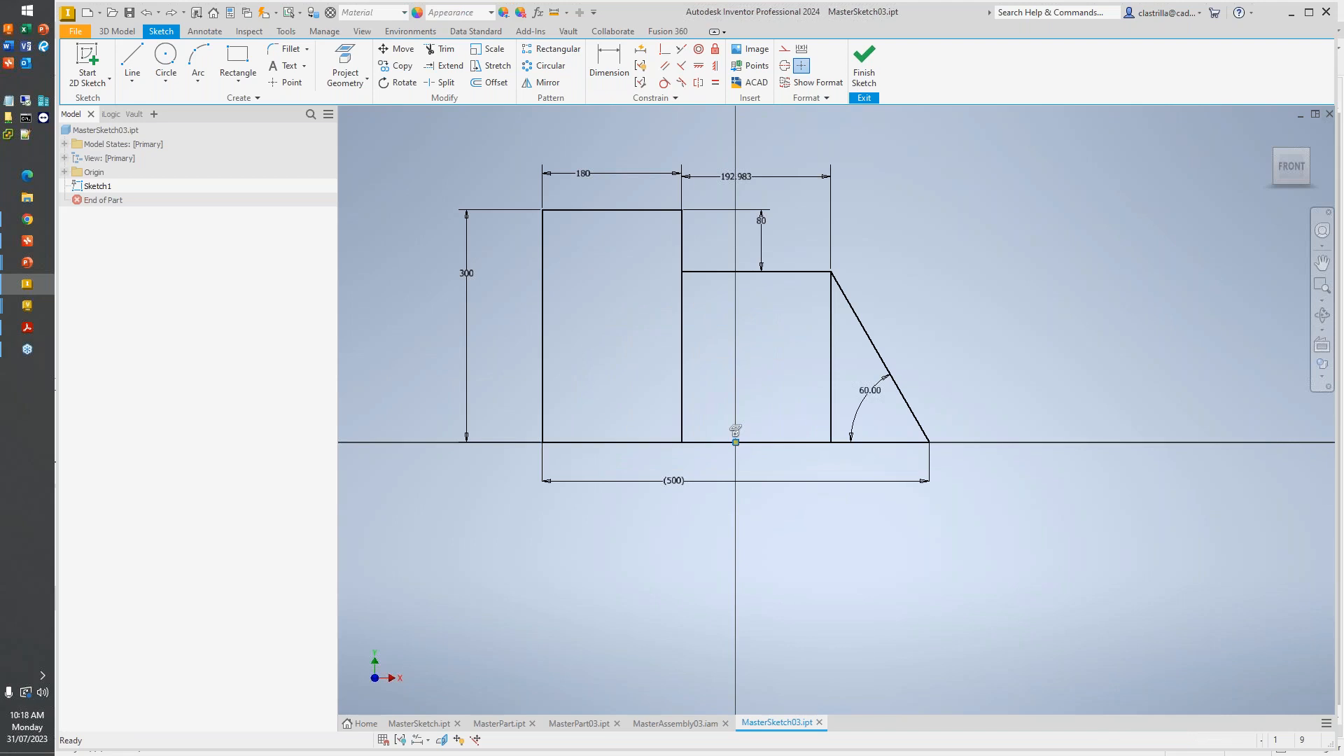
right_click(736, 442)
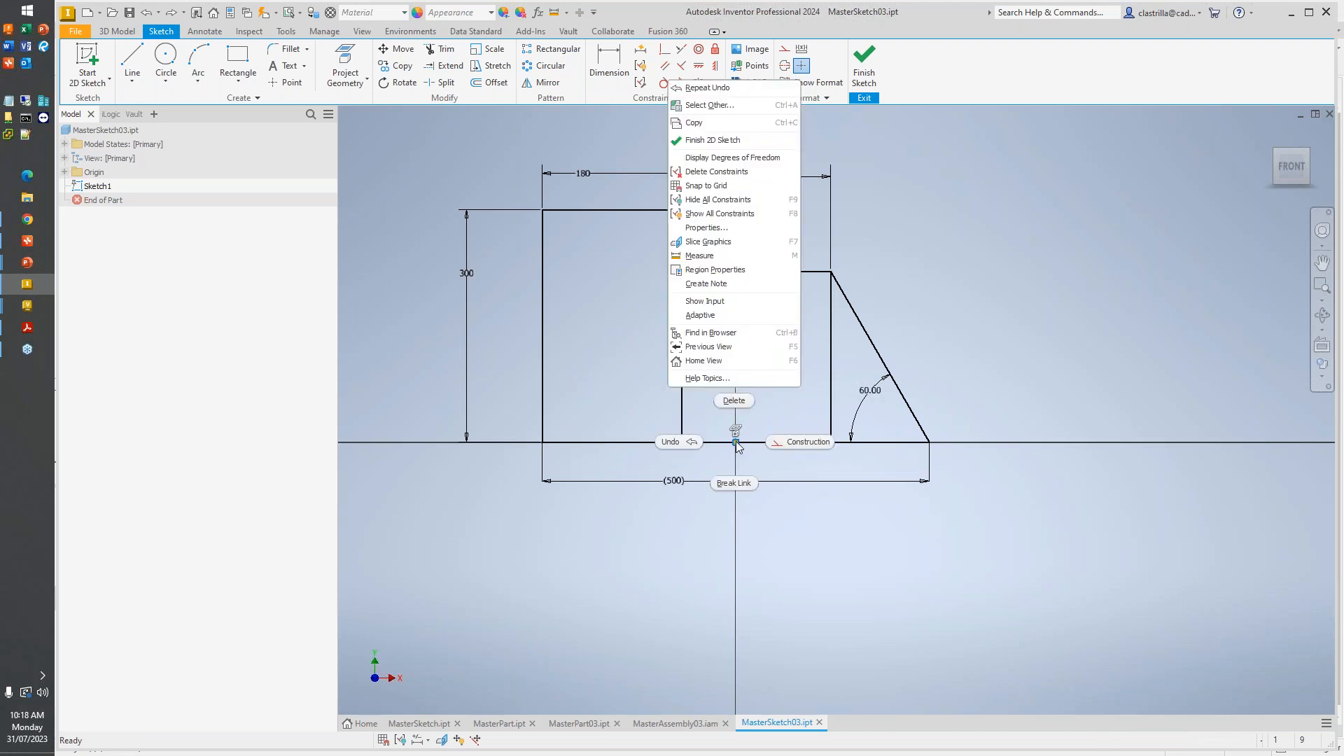
left_click(716, 172)
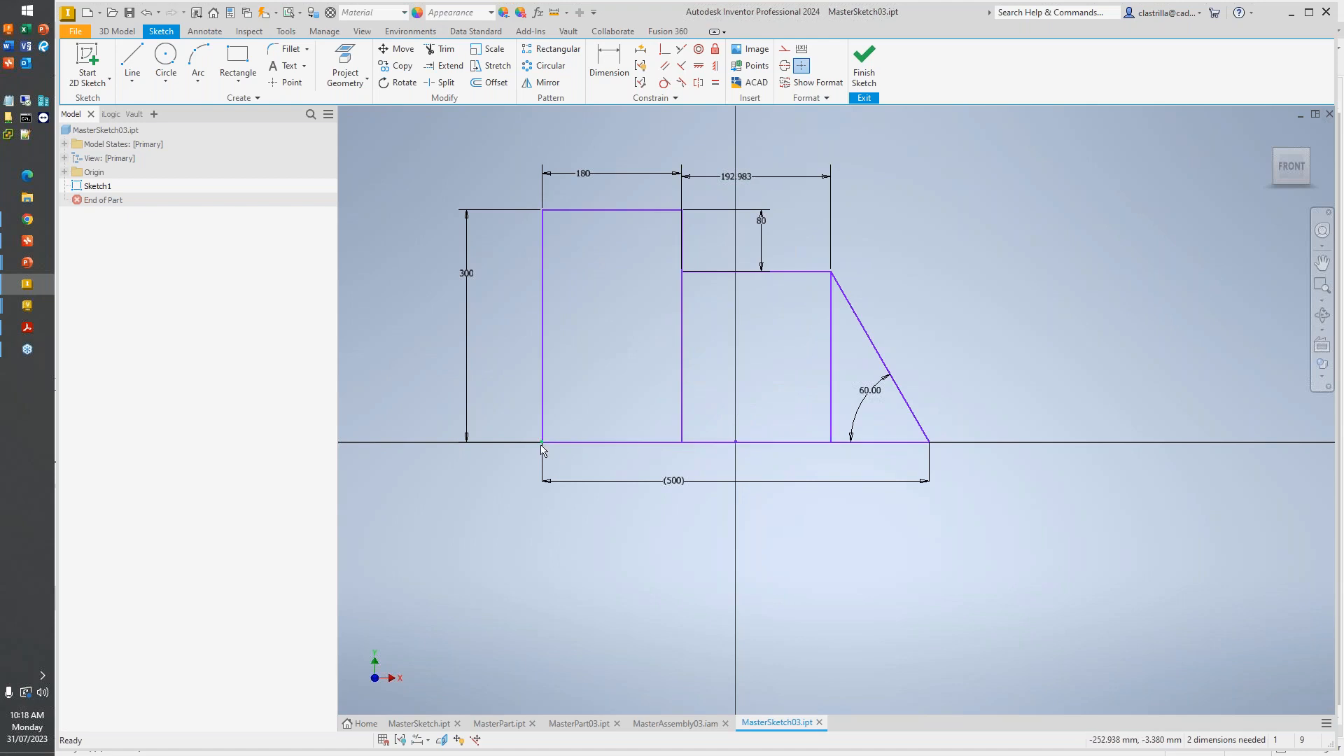
left_click_drag(543, 443, 794, 424)
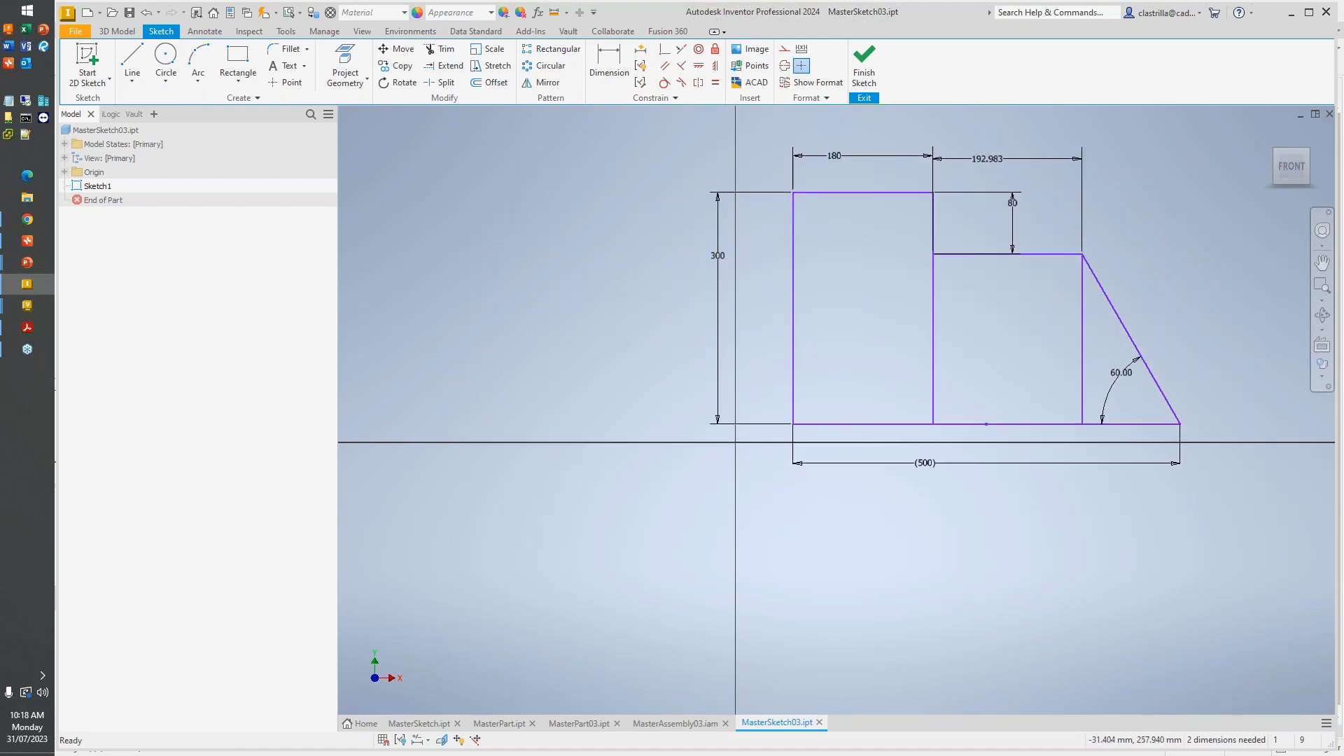
- Project the origin's Center Point into the sketch
left_click(345, 69)
left_click(65, 171)
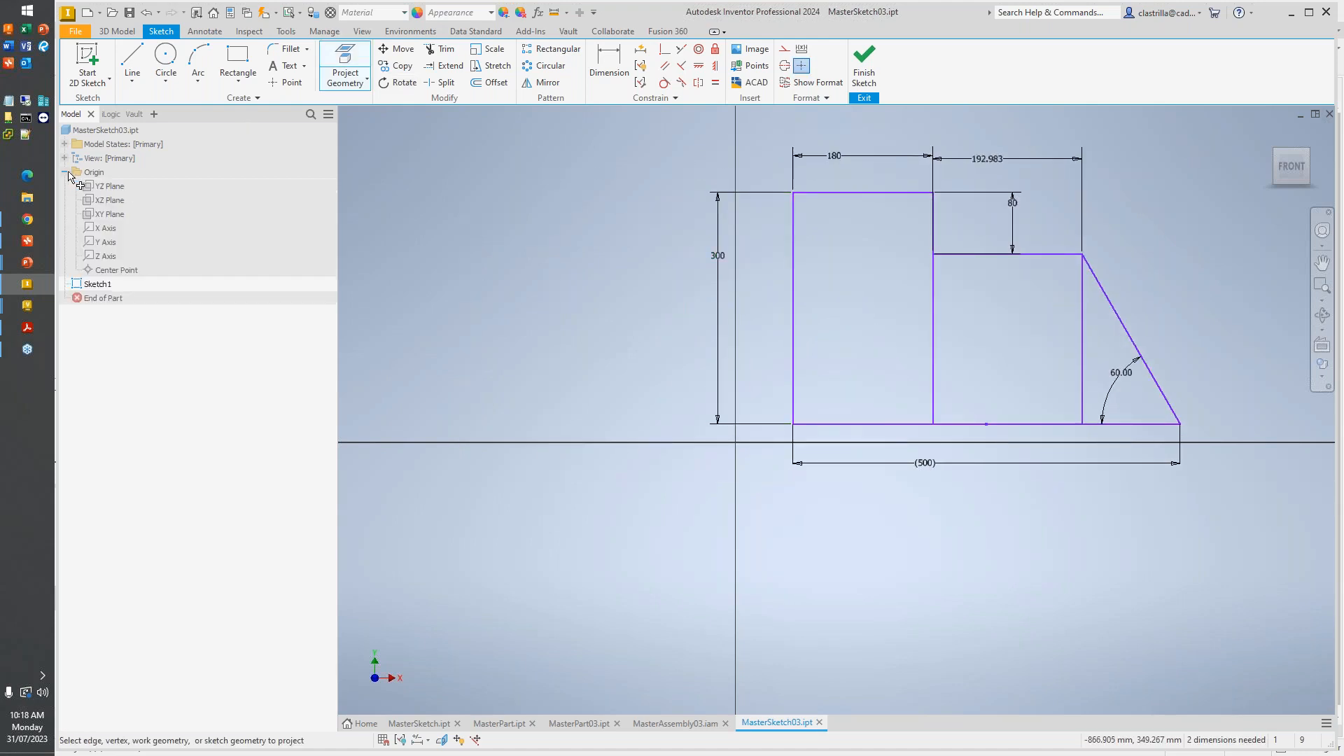
left_click(114, 269)
left_click(664, 50)
key("Escape")
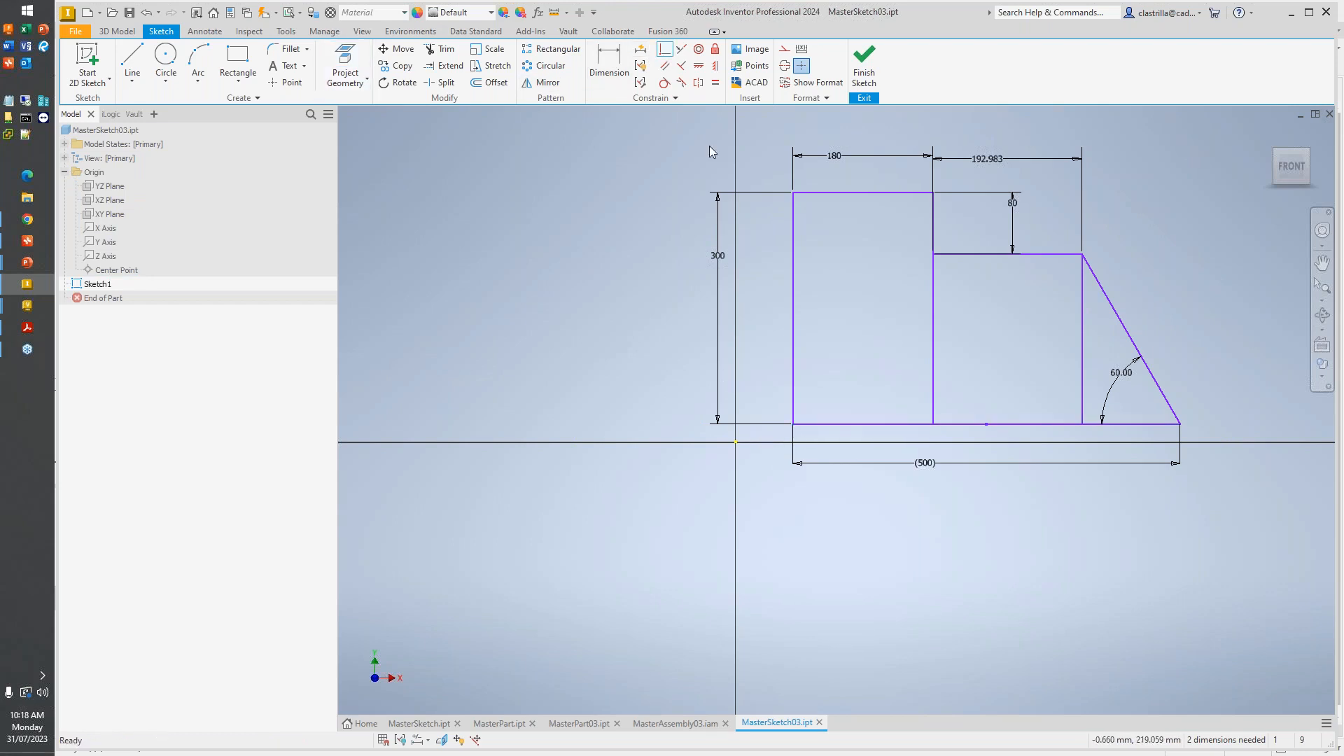
- Constrain the profile's lower-left corner coincident with the projected origin point and finish the sketch
left_click(664, 50)
left_click(793, 424)
left_click(735, 443)
key("Escape")
mouse_move(789, 363)
middle_mouse_down()
mouse_move(611, 445)
mouse_move(574, 447)
middle_mouse_up()
left_click(875, 68)
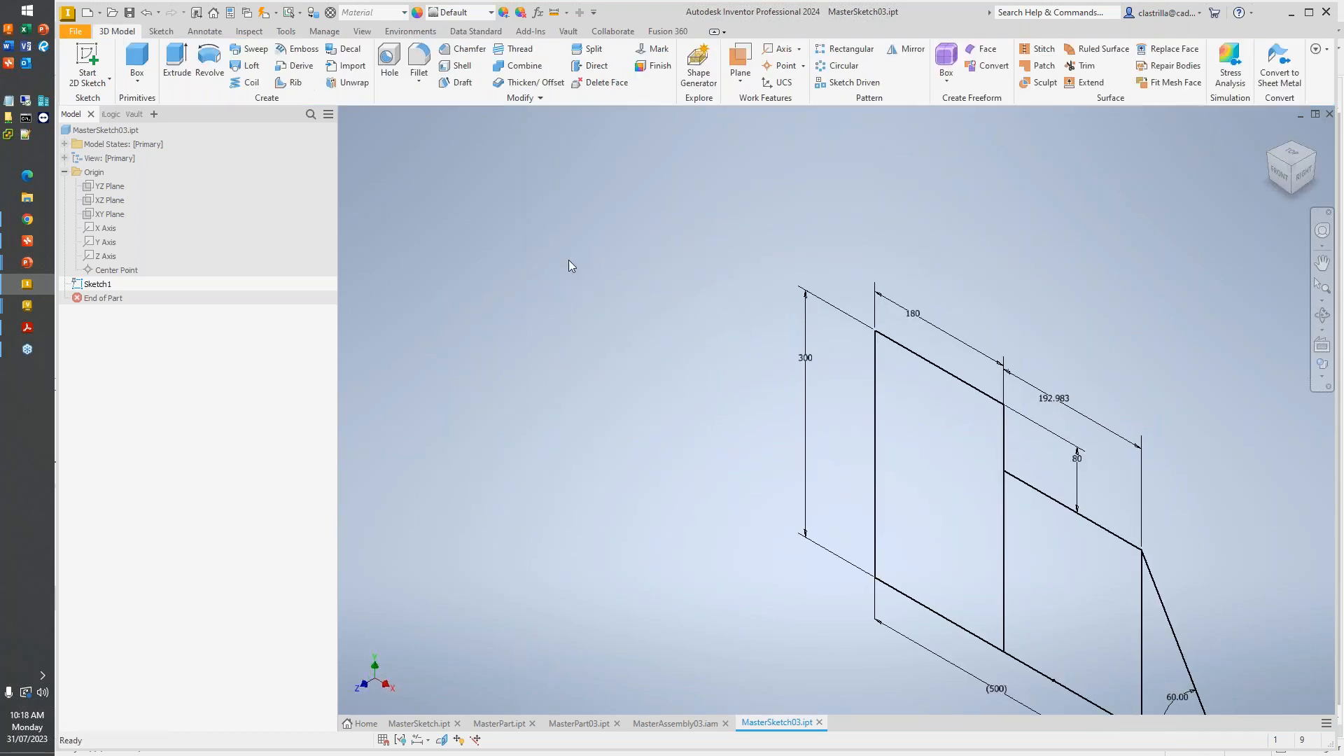
- Orient the model to the front view and save MasterSketch03.ipt
scroll(568, 259, "down", 5)
middle_click_drag(546, 296, 665, 365)
left_click(1280, 171)
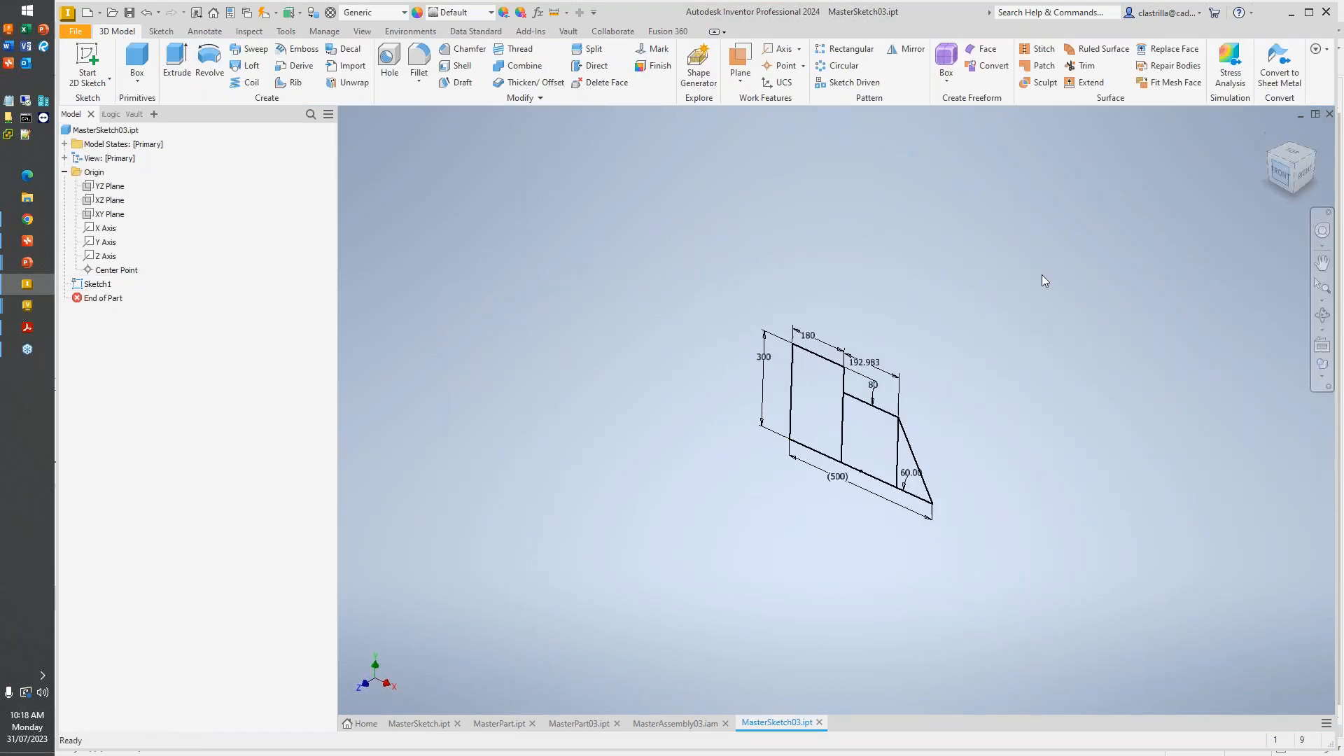
scroll(1005, 337, "up", 3)
scroll(989, 272, "down", 3)
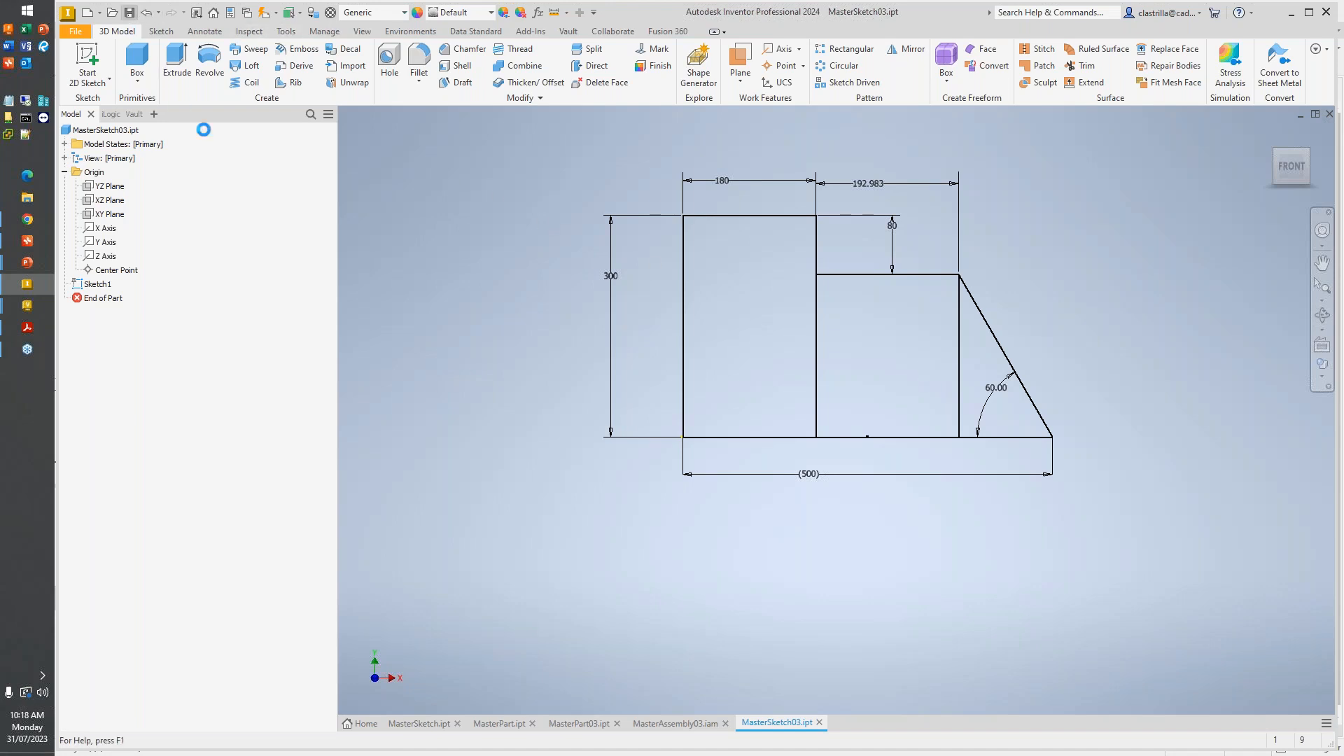
left_click(766, 584)
- Create a new part from the metric Standard (mm).ipt template
left_click(87, 11)
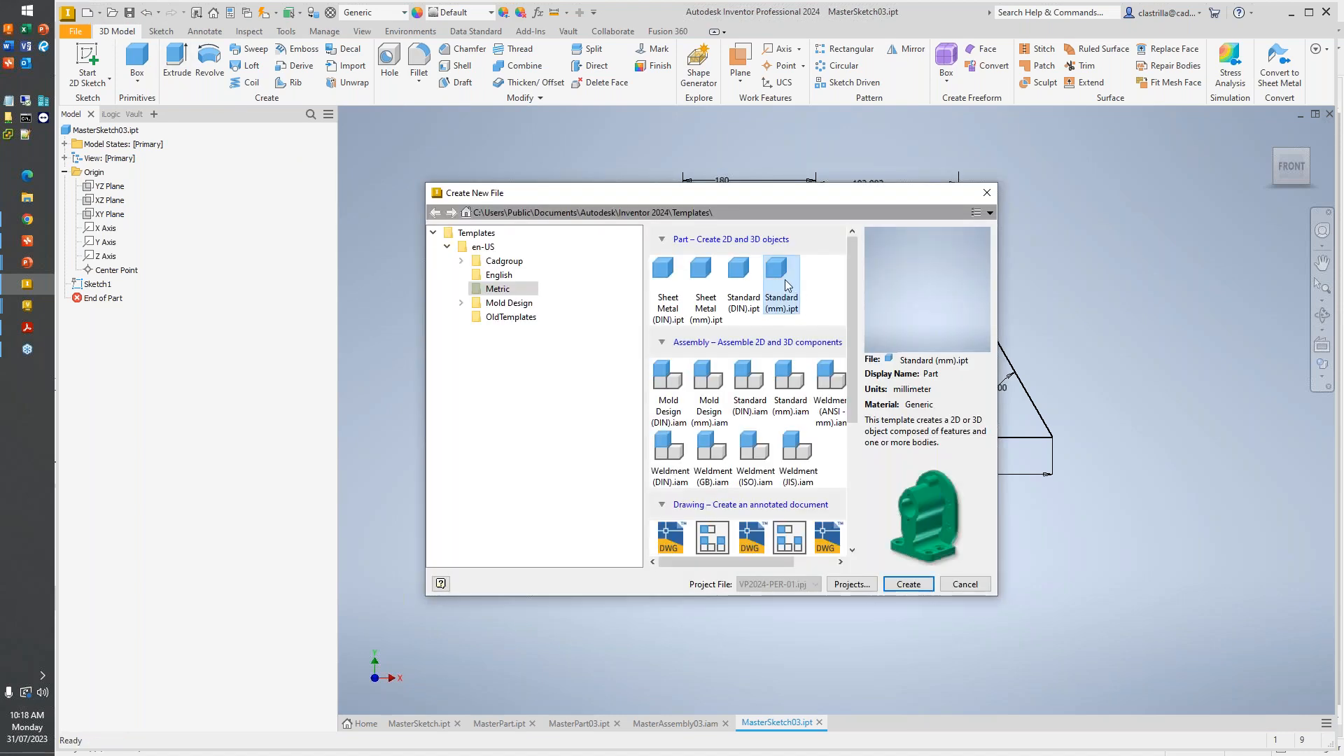
double_click(784, 280)
key("Return")
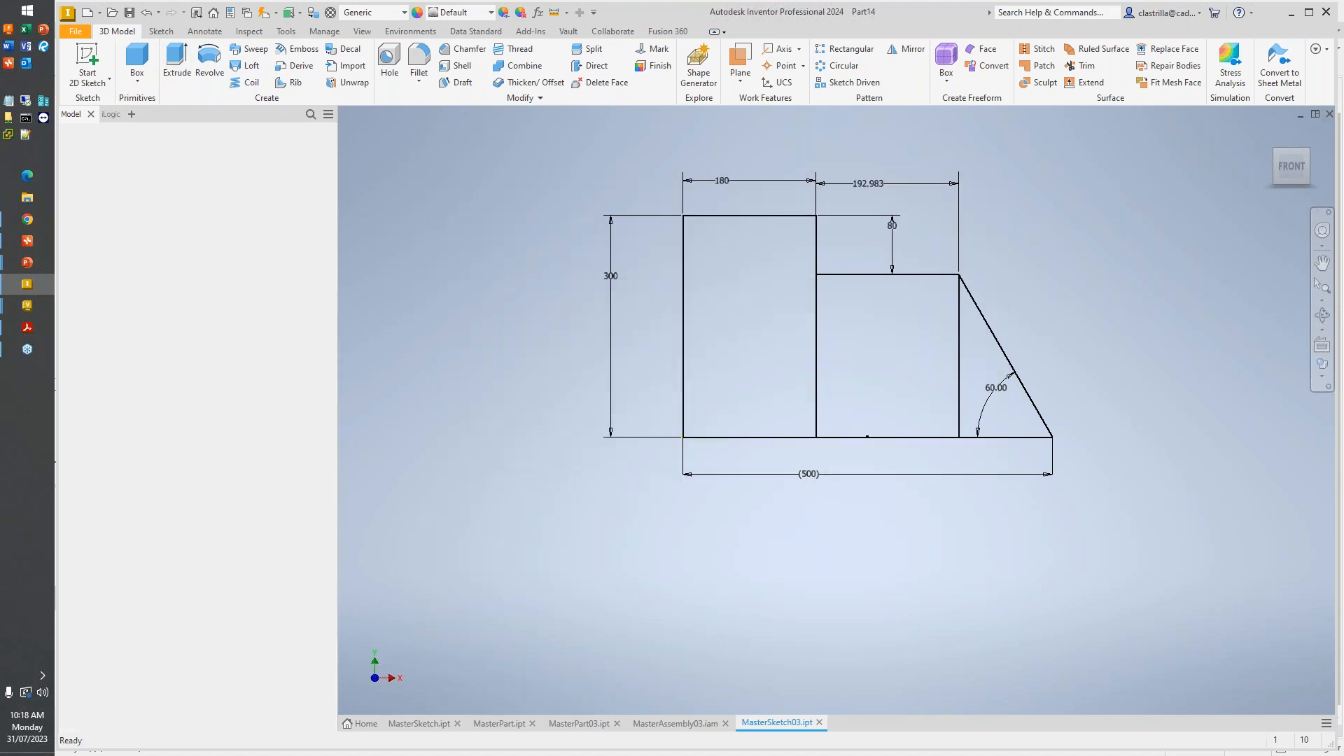
- Derive Sketch1 from MasterSketch03.ipt in the MS03 folder into the new part
left_click(327, 32)
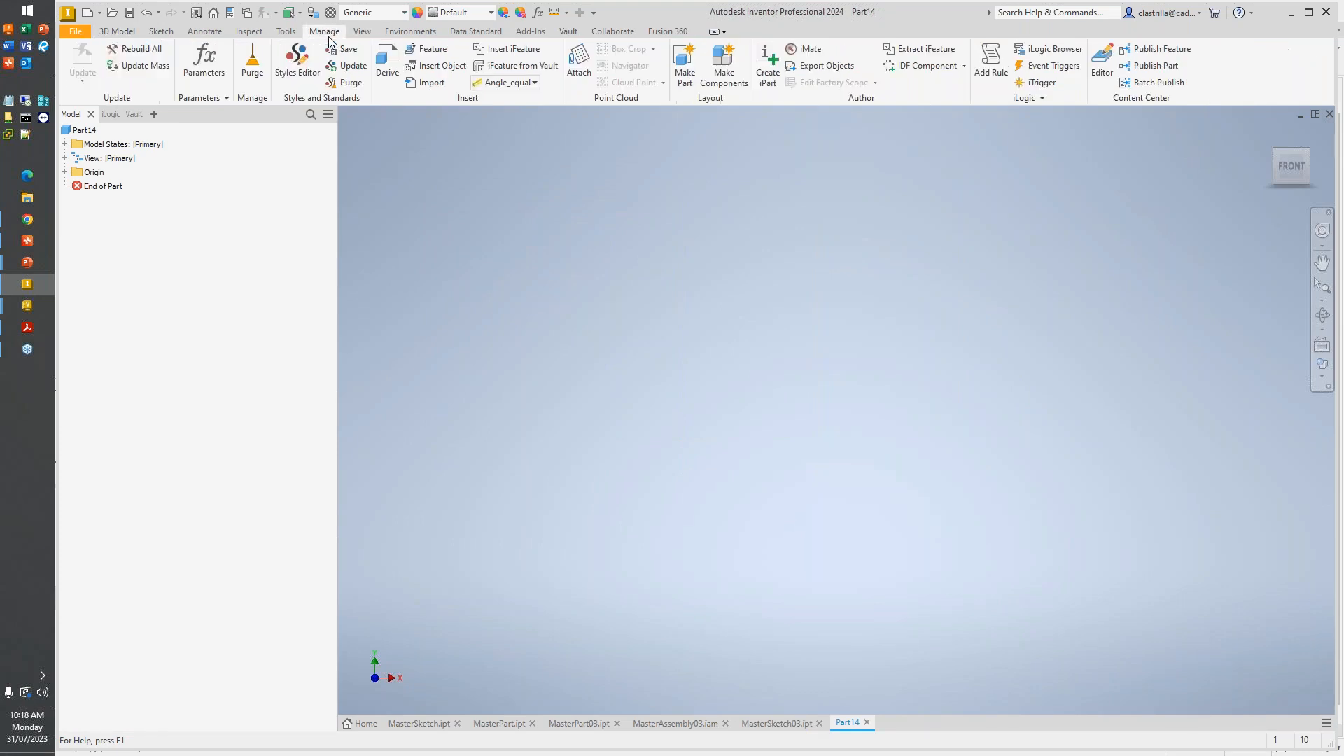
left_click(395, 81)
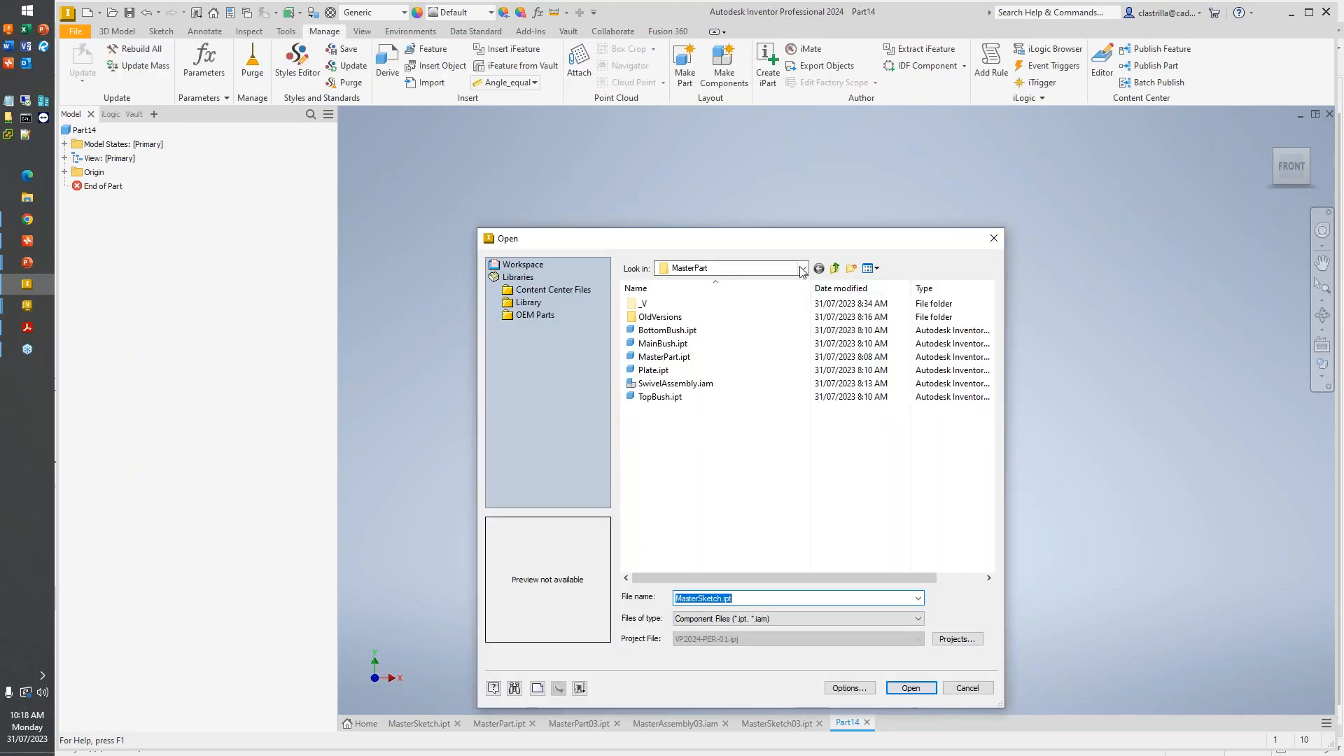
left_click(835, 268)
double_click(683, 371)
left_click(680, 331)
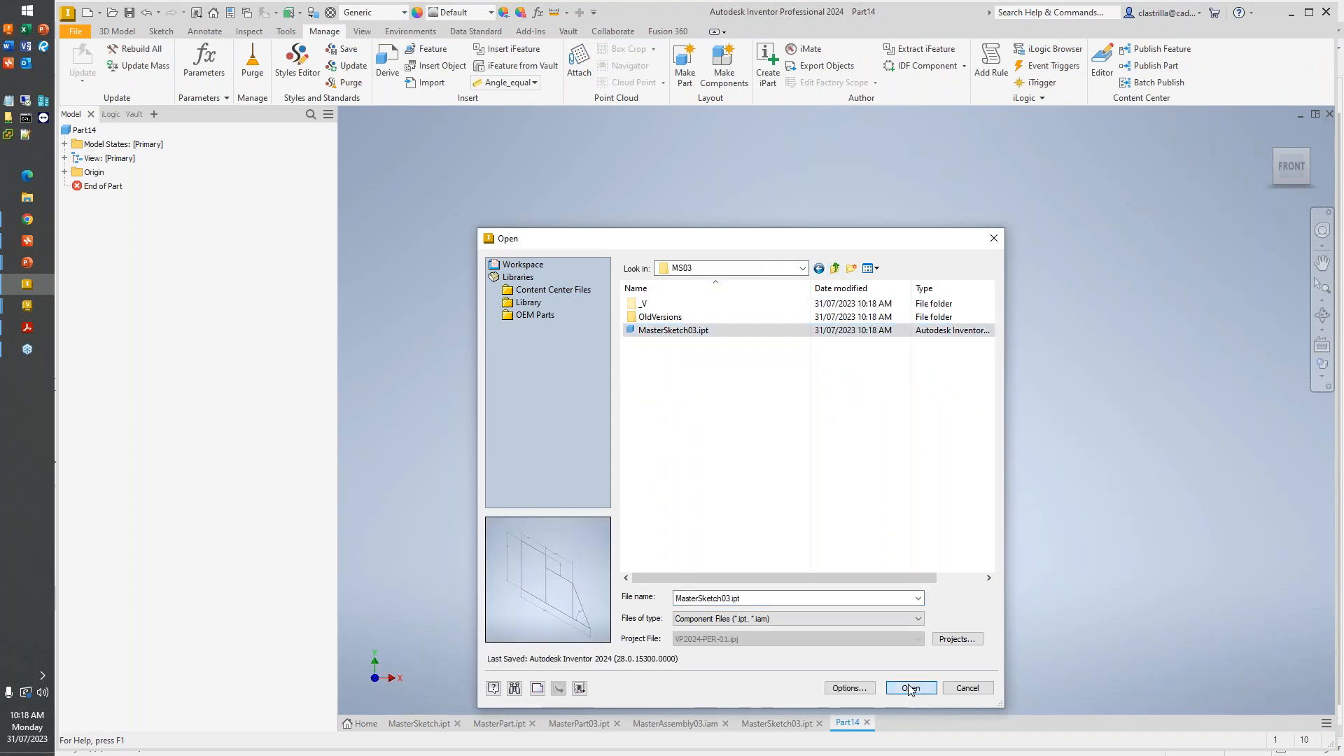
left_click(910, 688)
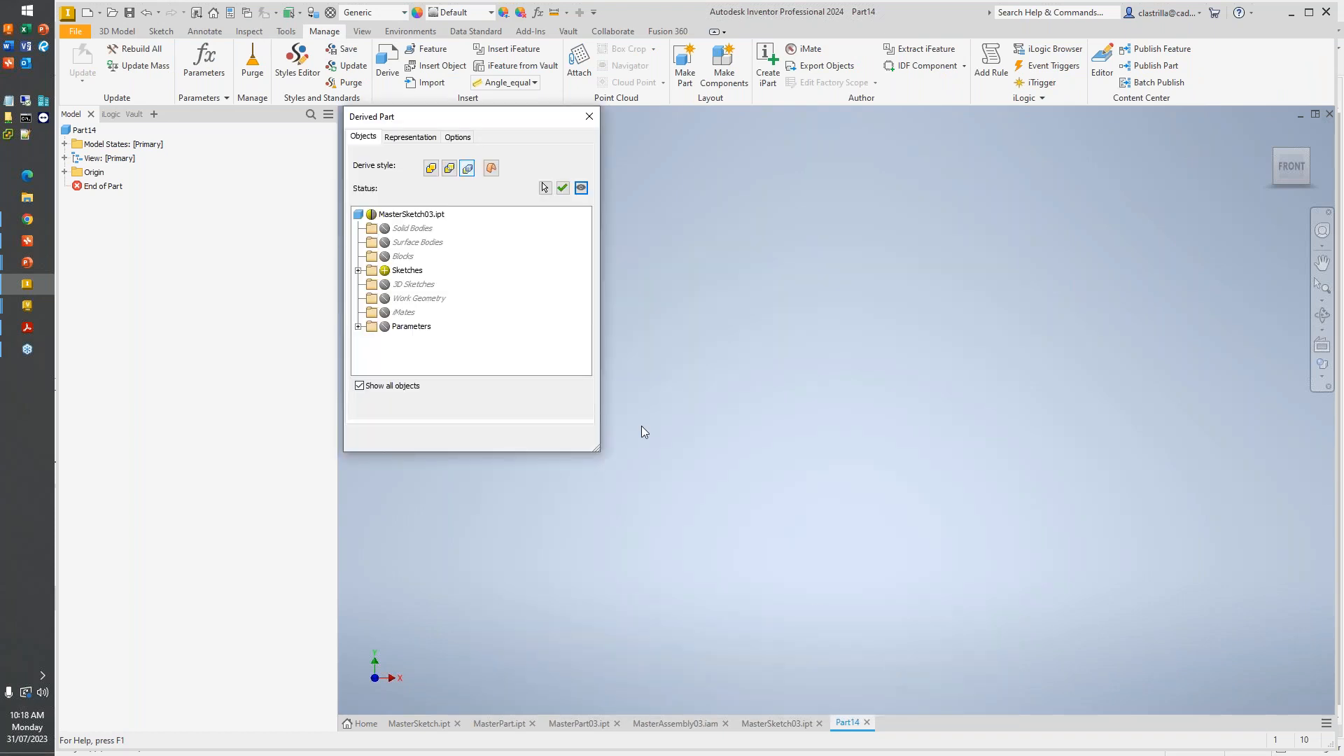
left_click(357, 270)
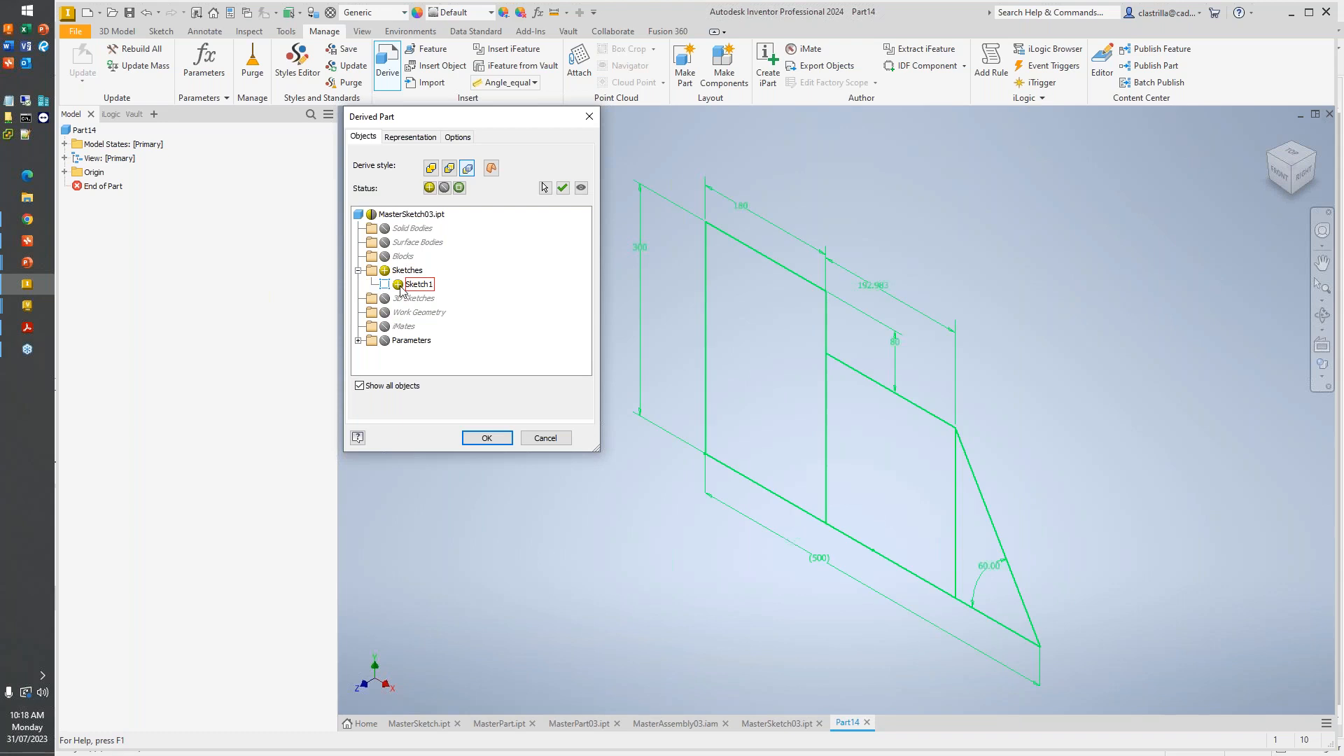
left_click(487, 438)
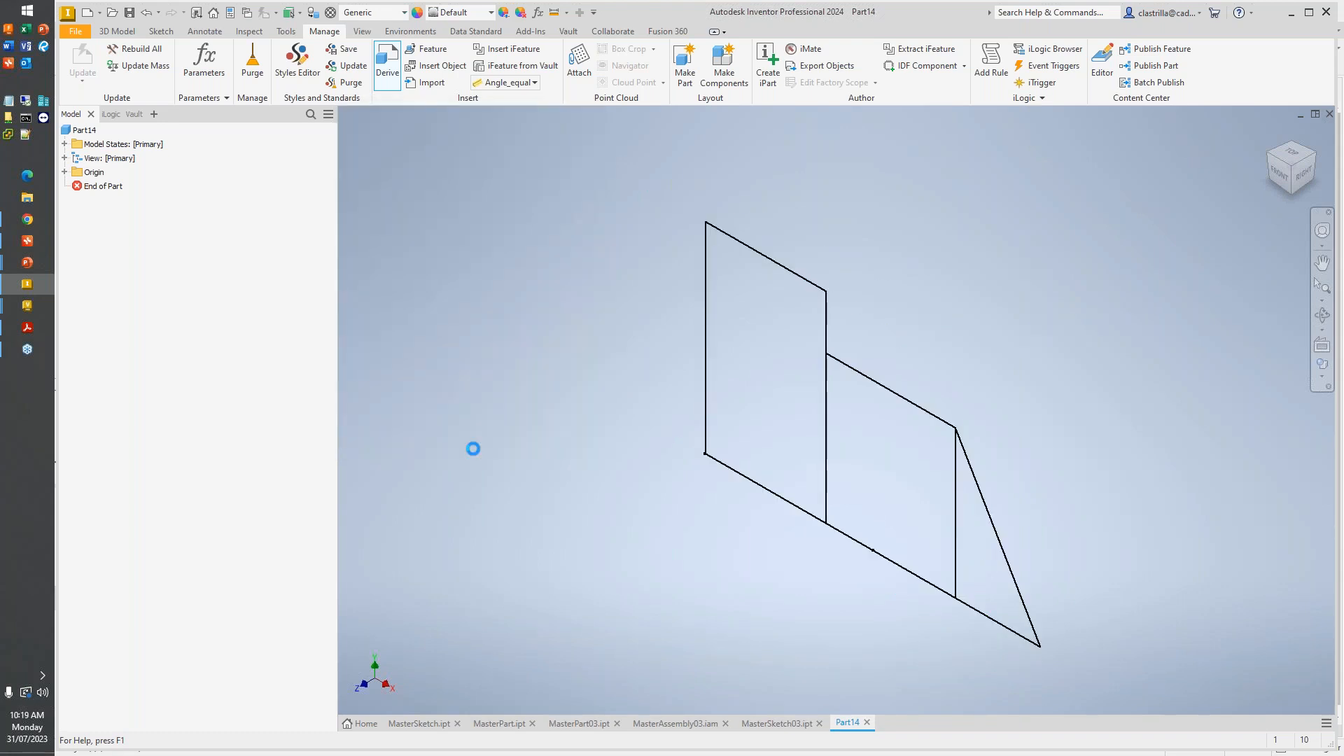
left_click(364, 263)
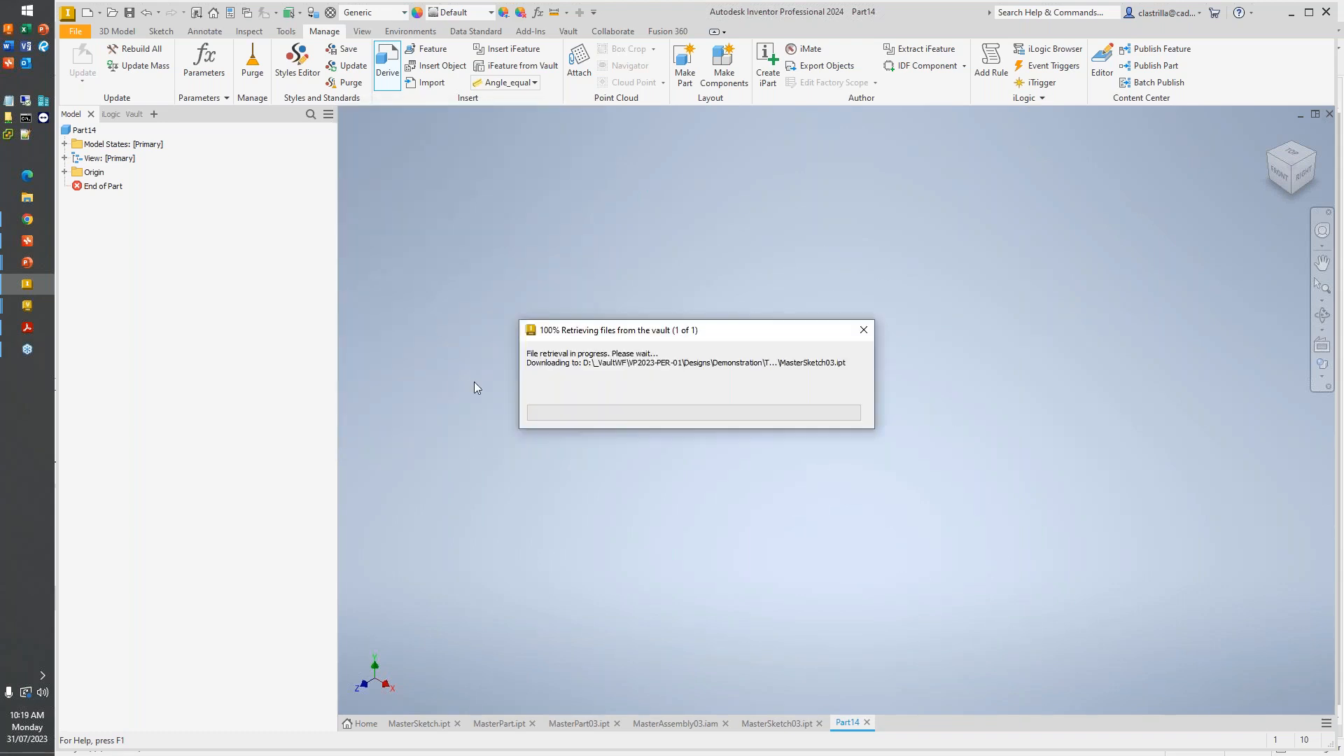
left_click(361, 259)
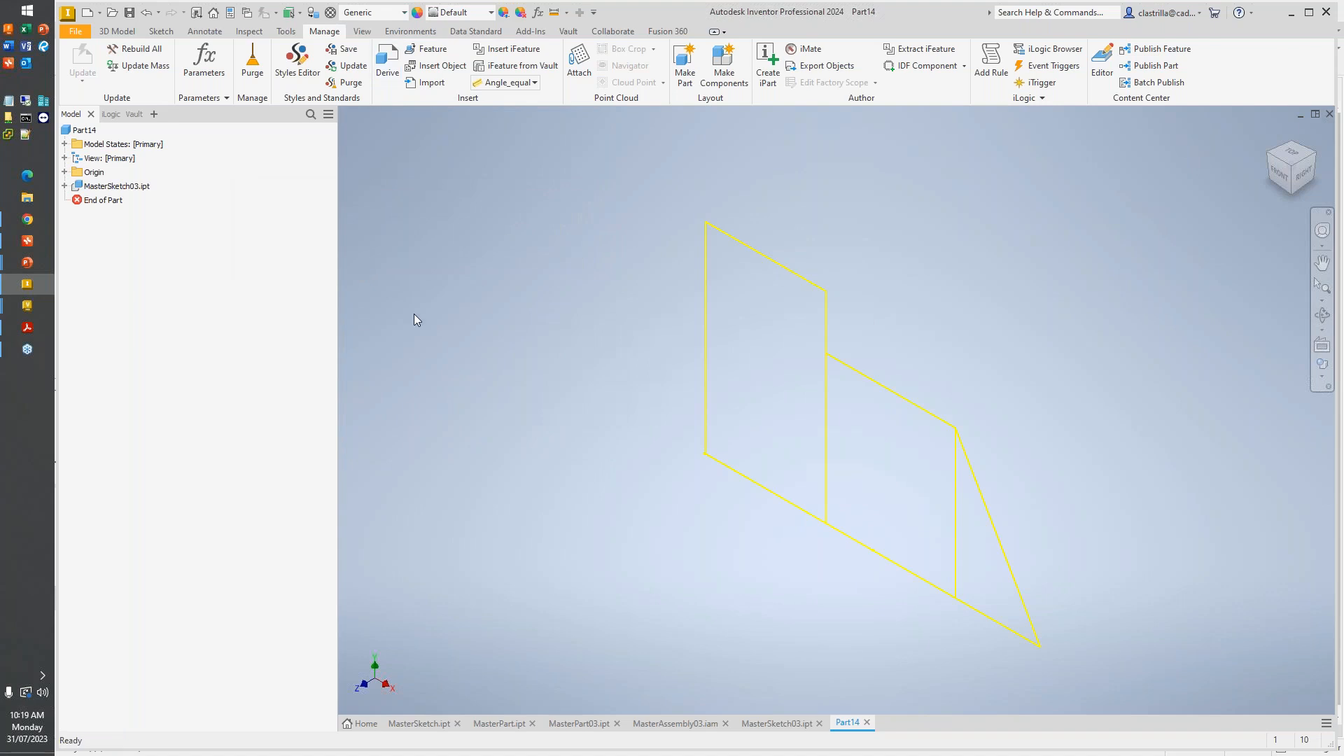
- Extrude the tall left rectangle of the derived sketch into a solid plate
left_click(117, 31)
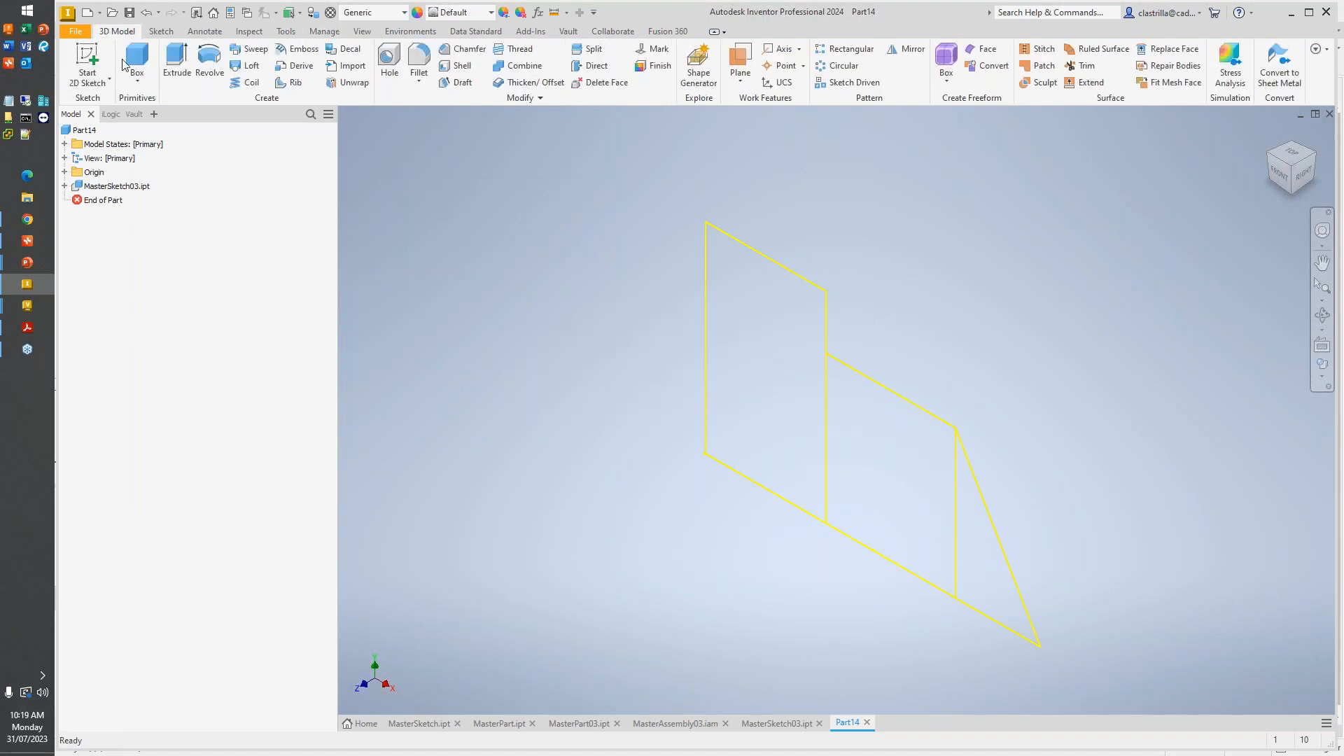
left_click(179, 62)
left_click(738, 327)
left_click(250, 323)
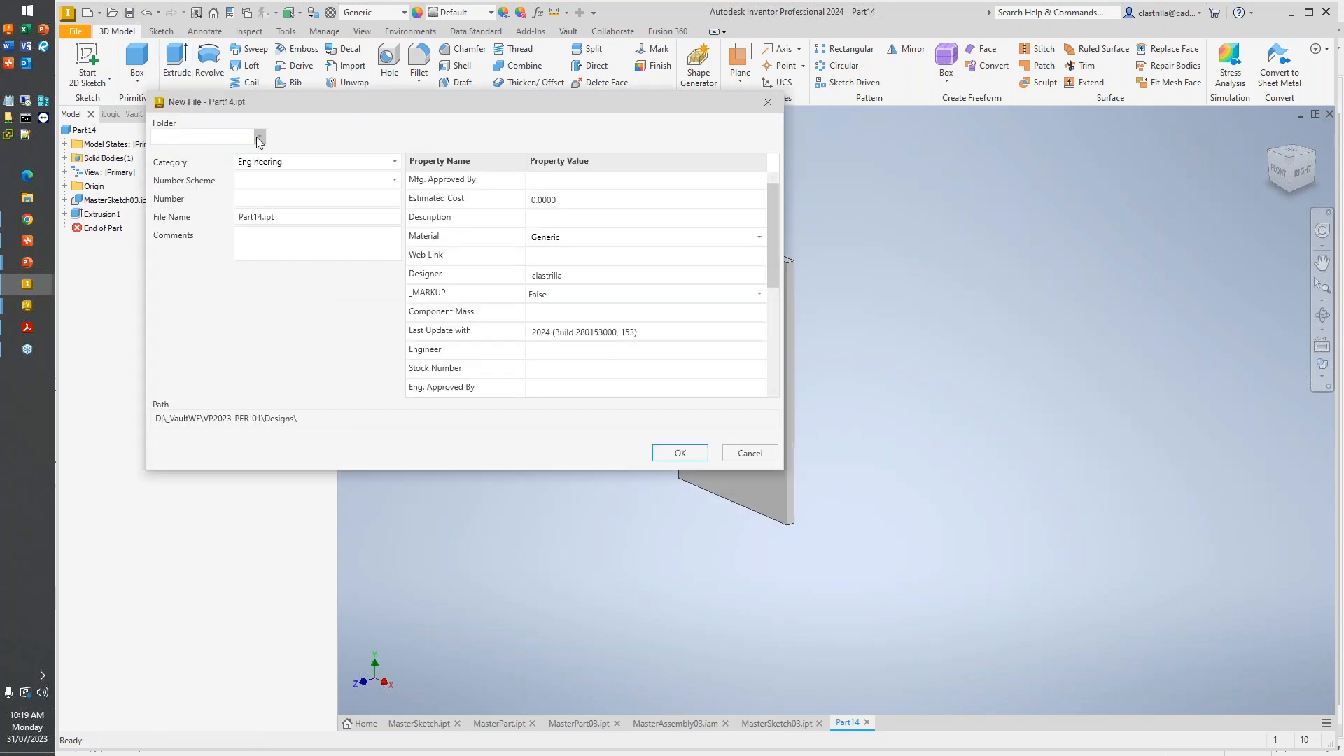
- Save the part as Plate03-01 in Demonstration\Top Down Methodology\MS03 and check it in to Vault together with MasterSketch03.ipt
left_click(259, 137)
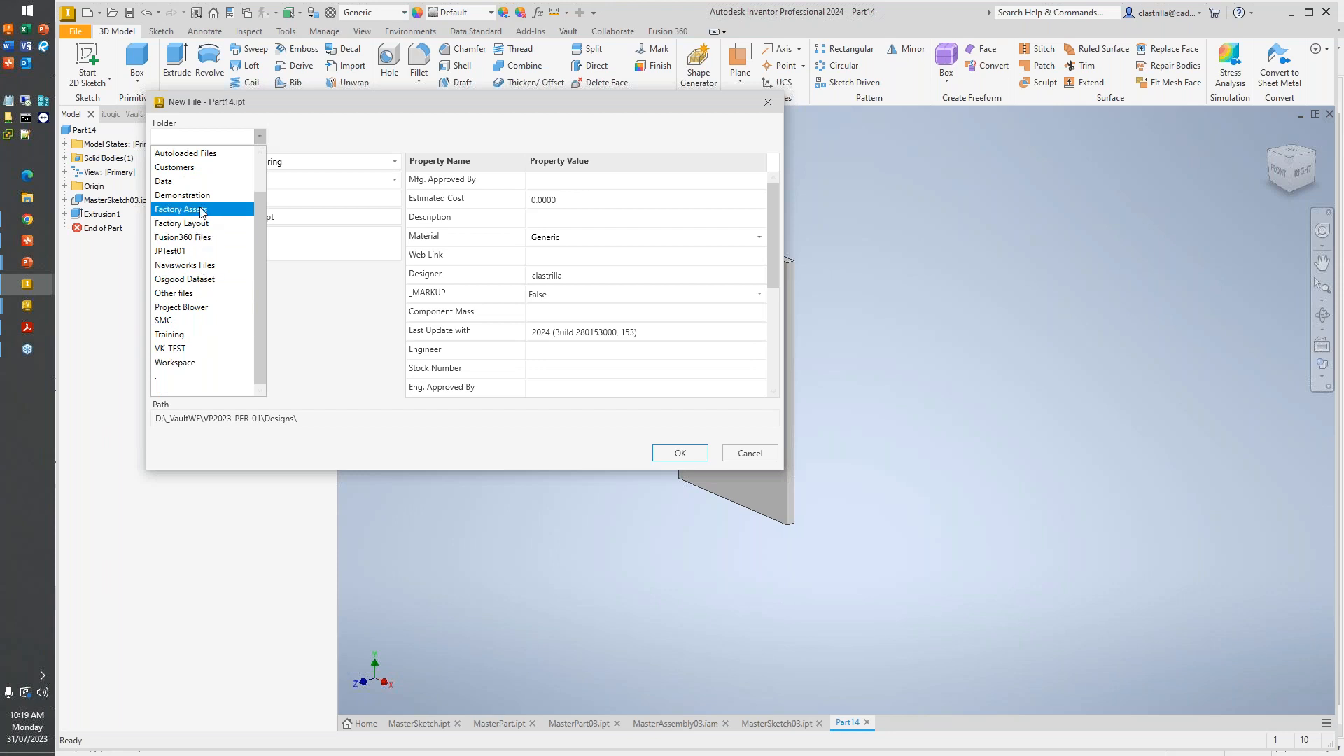
left_click(182, 195)
left_click(376, 137)
scroll(329, 360, "down", 3)
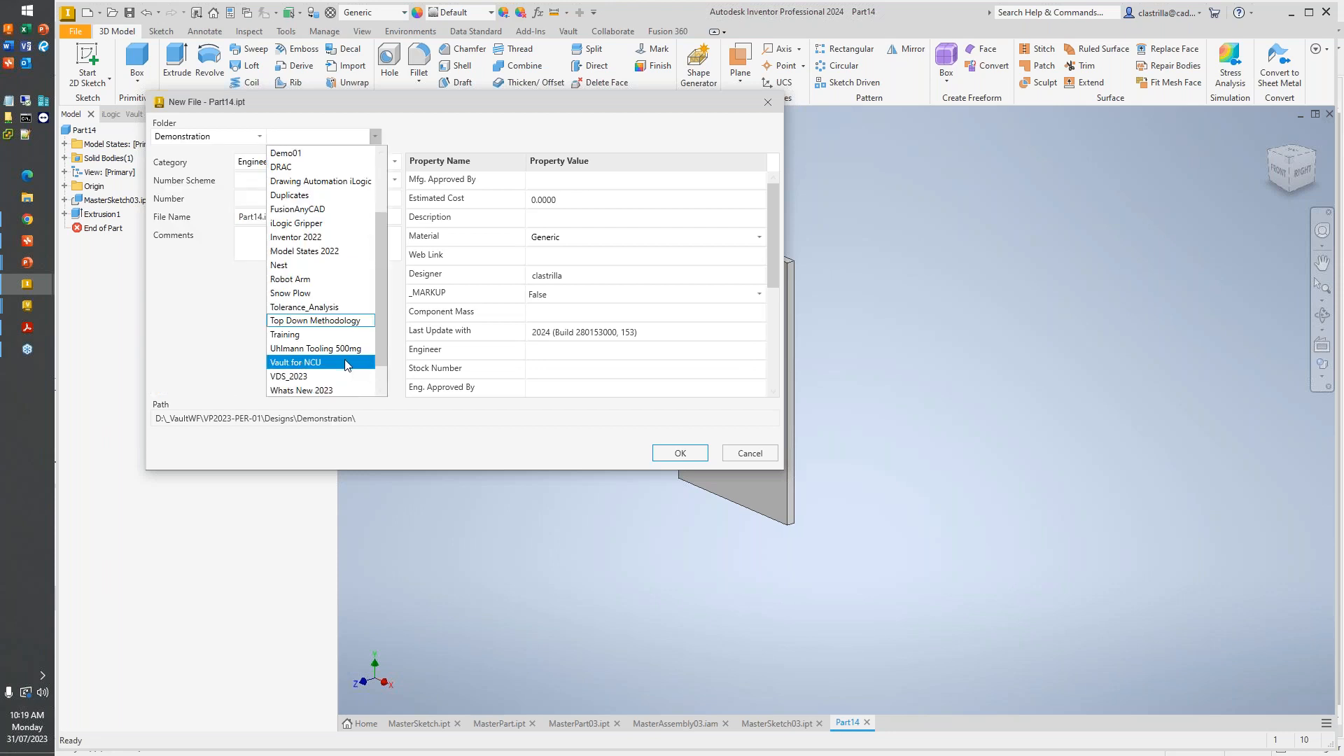
left_click(331, 321)
left_click(429, 234)
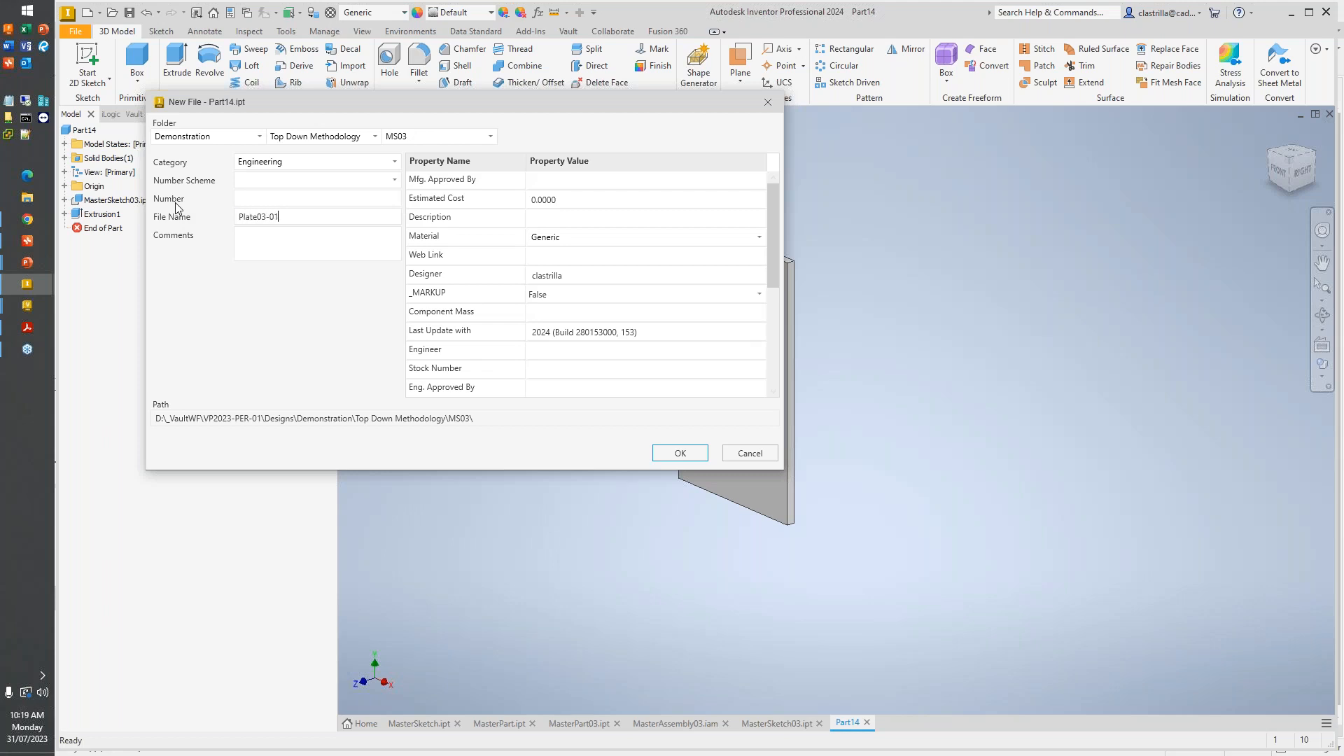
type("Plate03-01")
key("Return")
left_click(1005, 274)
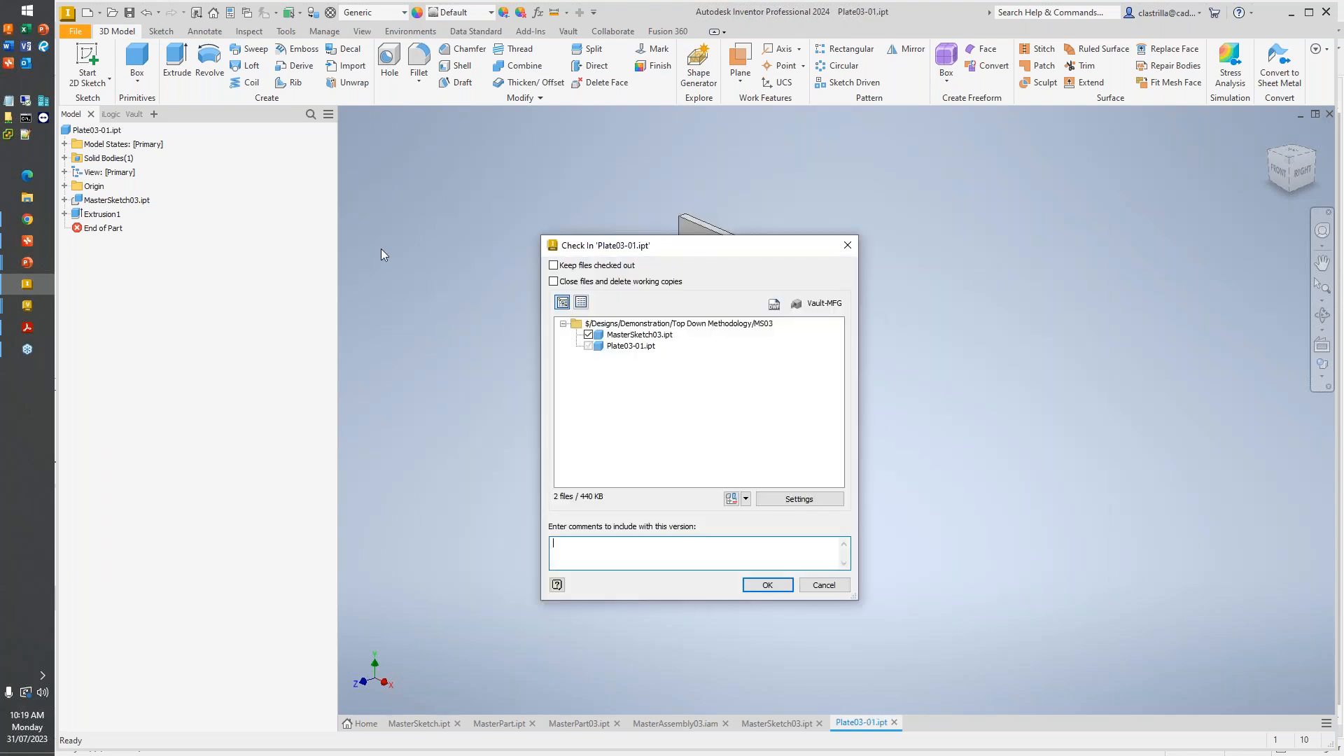
left_click(768, 584)
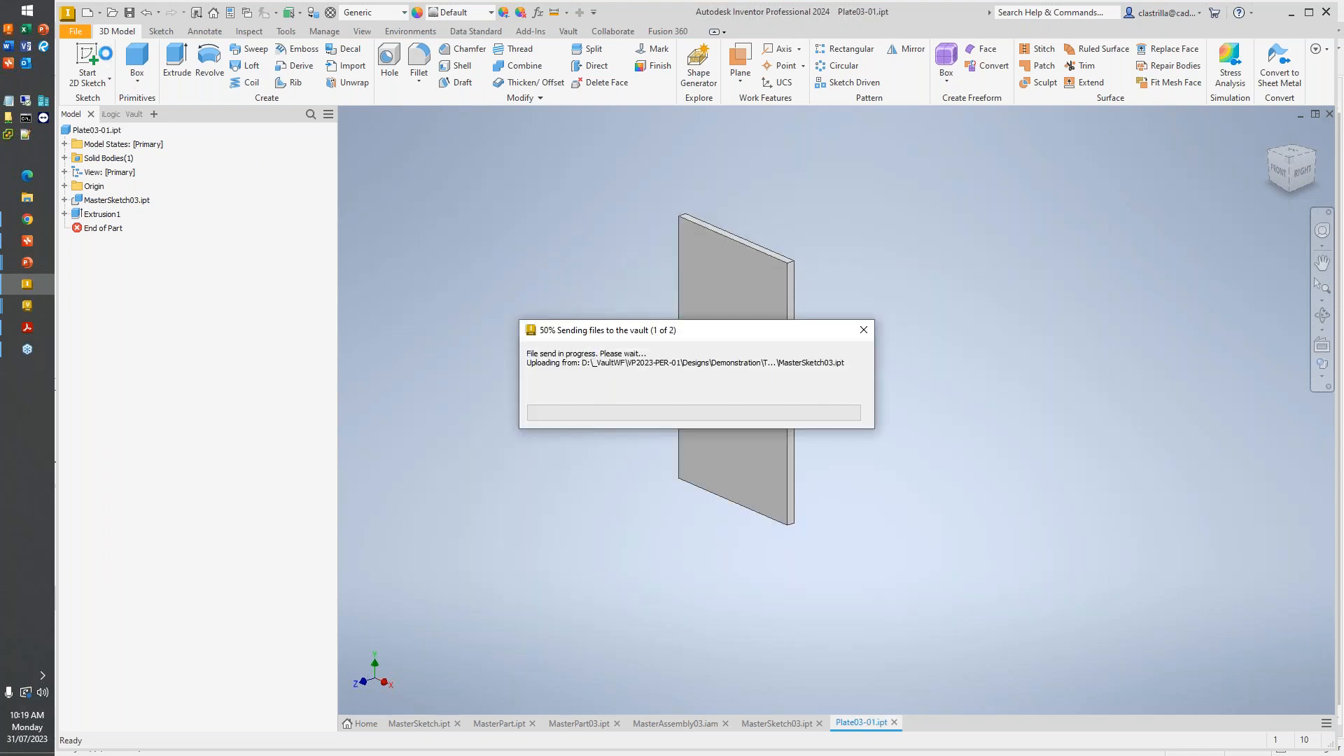
- Create a second new part from the metric Standard (mm).ipt template and accept the style conflict notice
left_click(90, 14)
double_click(780, 279)
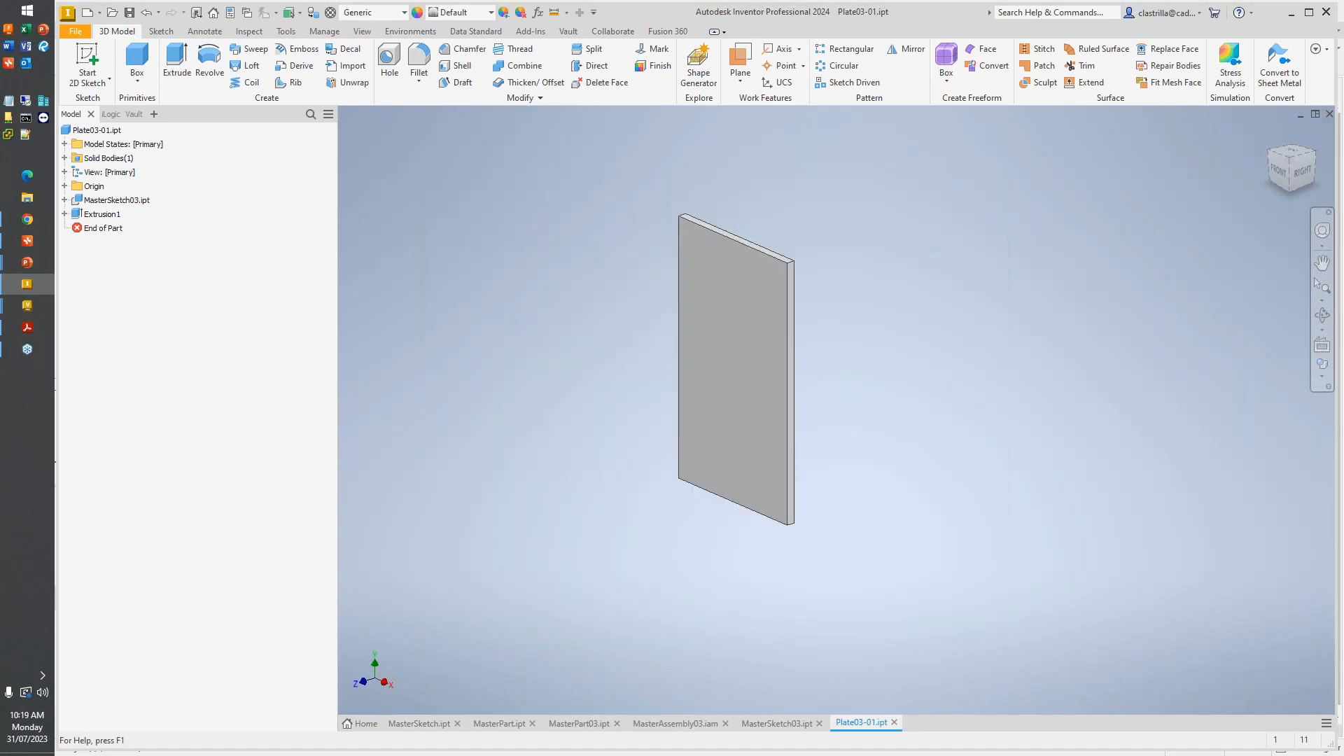
left_click(693, 454)
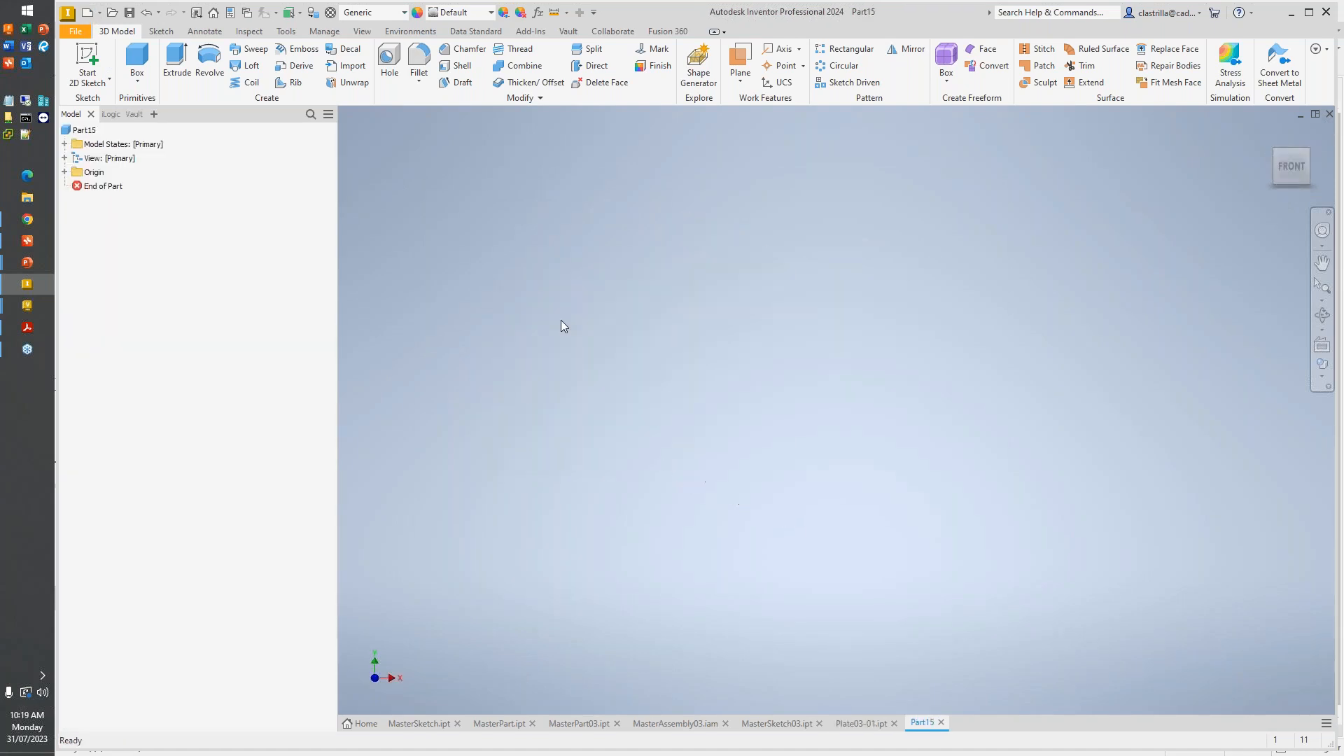
- Derive the sketch of MasterSketch03.ipt from the Top Down Methodology\MS03 folder into the new part
left_click(325, 31)
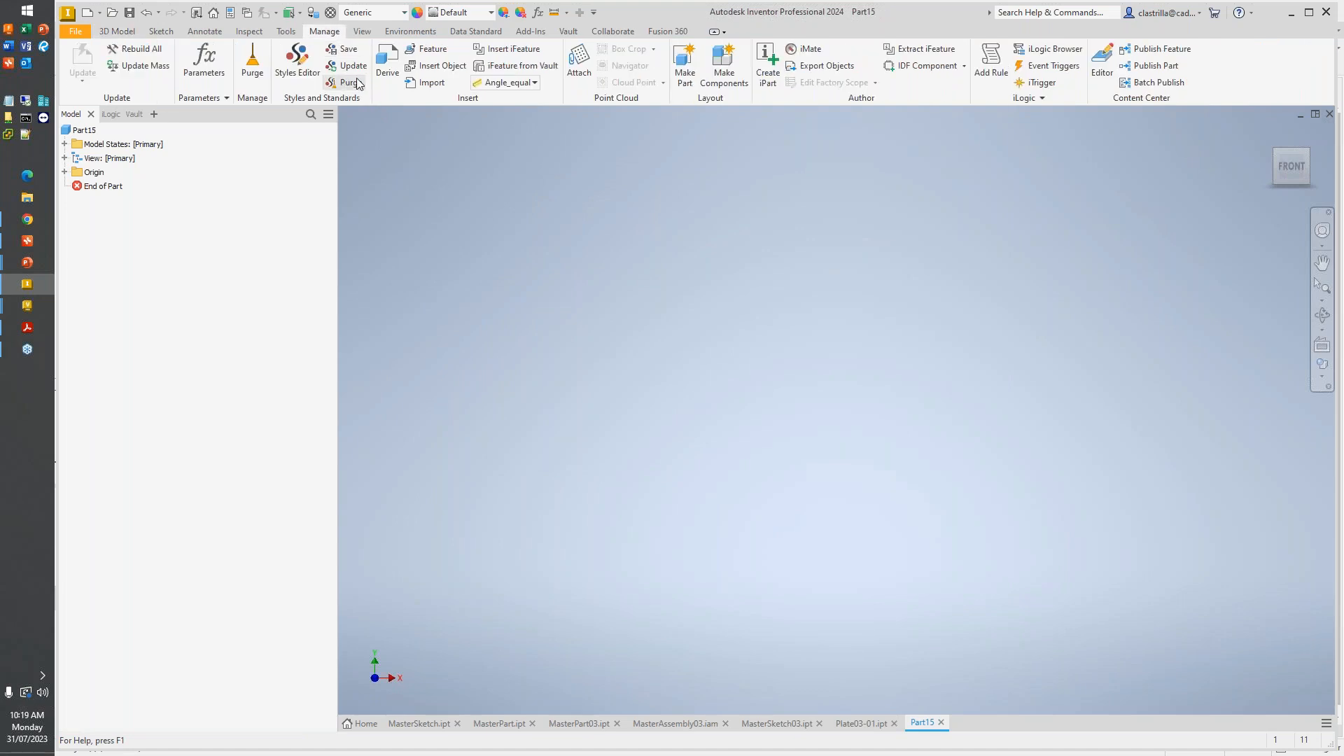
left_click(371, 63)
key("Escape")
left_click(387, 64)
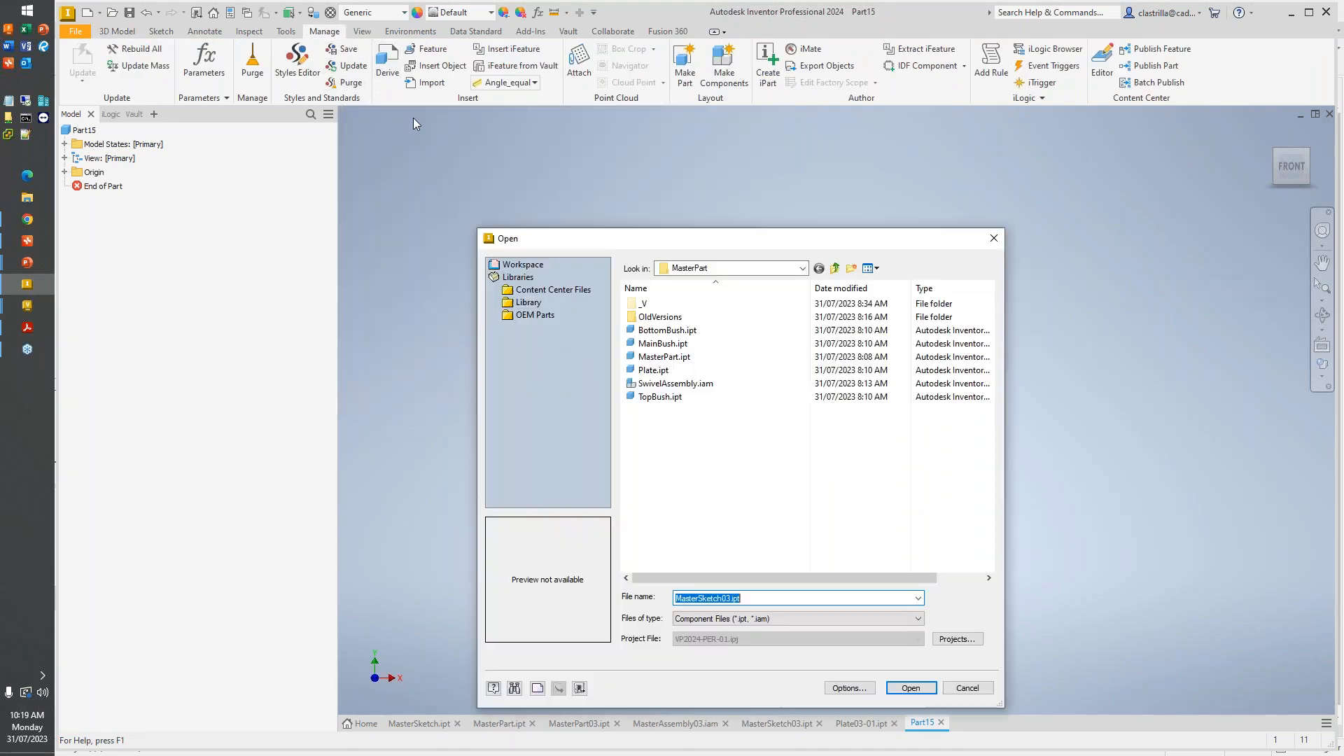
left_click(803, 268)
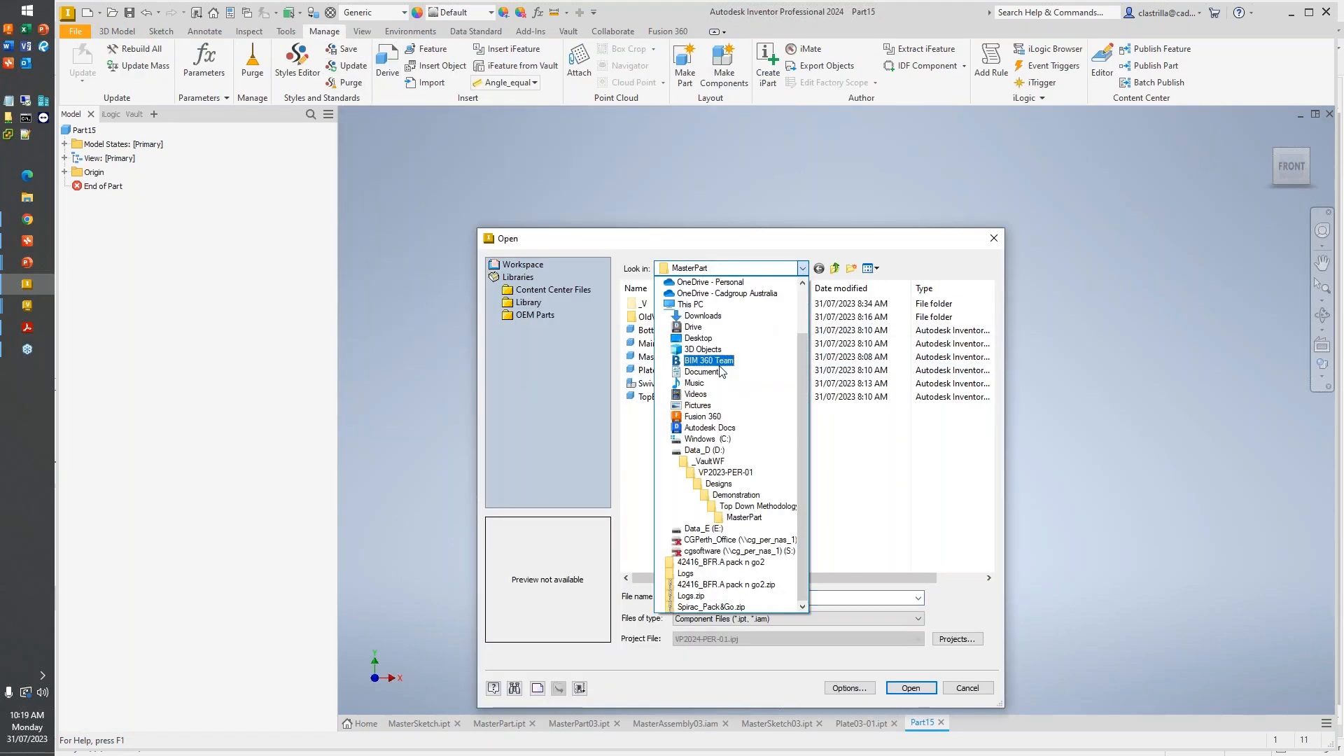
left_click(758, 506)
double_click(673, 371)
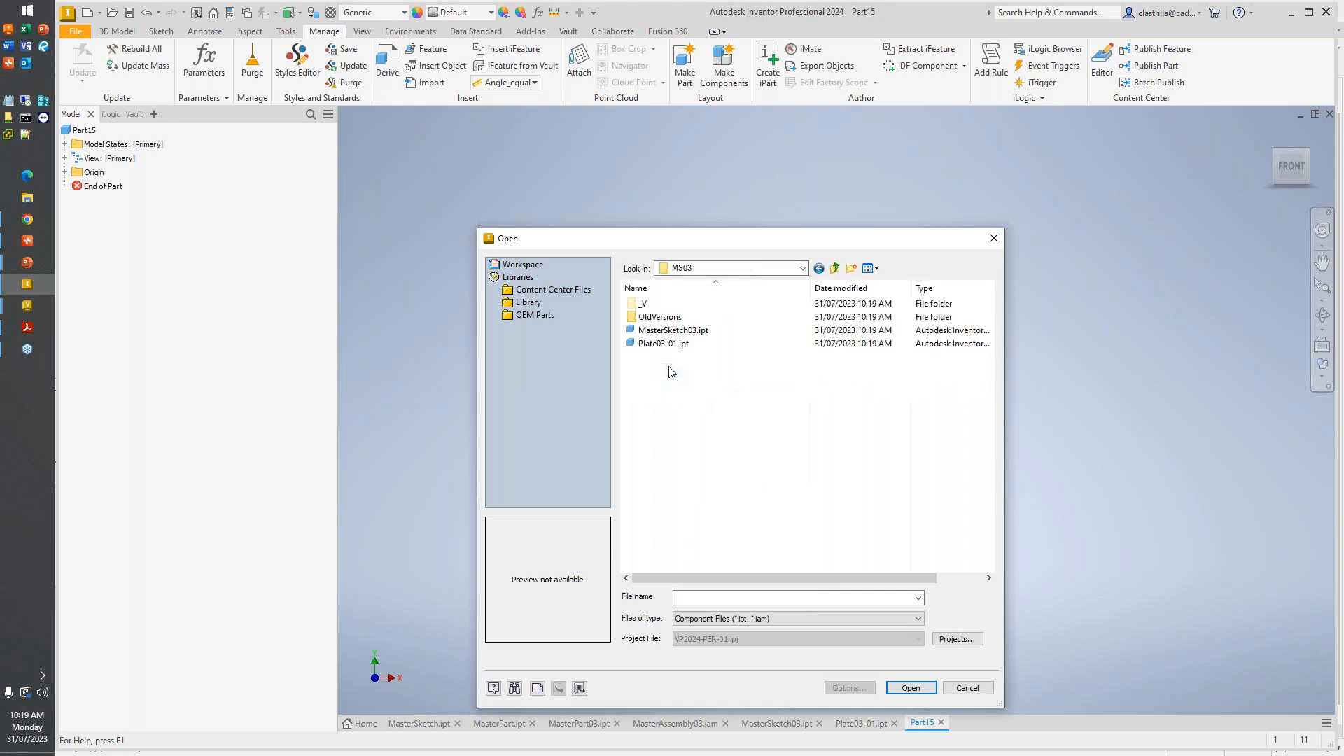
double_click(677, 331)
left_click(481, 435)
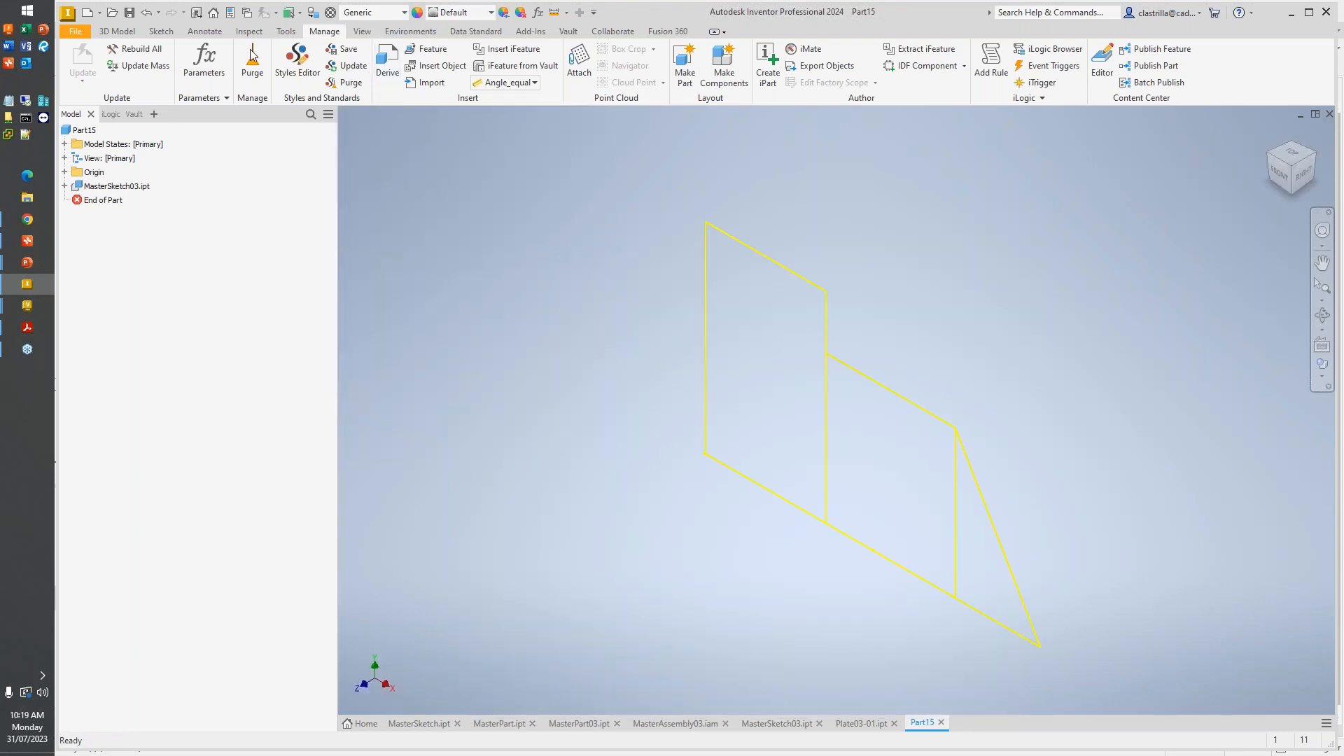
- Extrude the middle rectangle of the derived sketch 10 mm into a solid plate
left_click(117, 31)
left_click(177, 61)
left_click(891, 476)
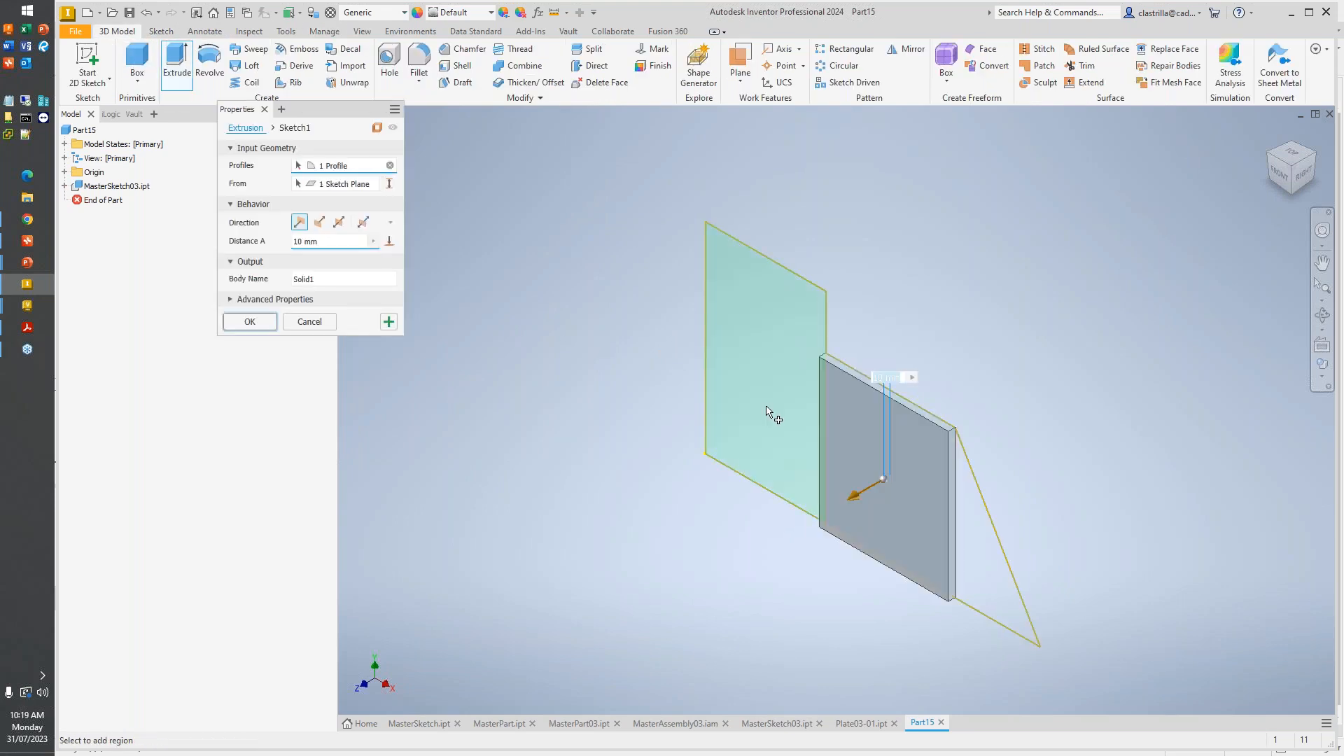
left_click(249, 321)
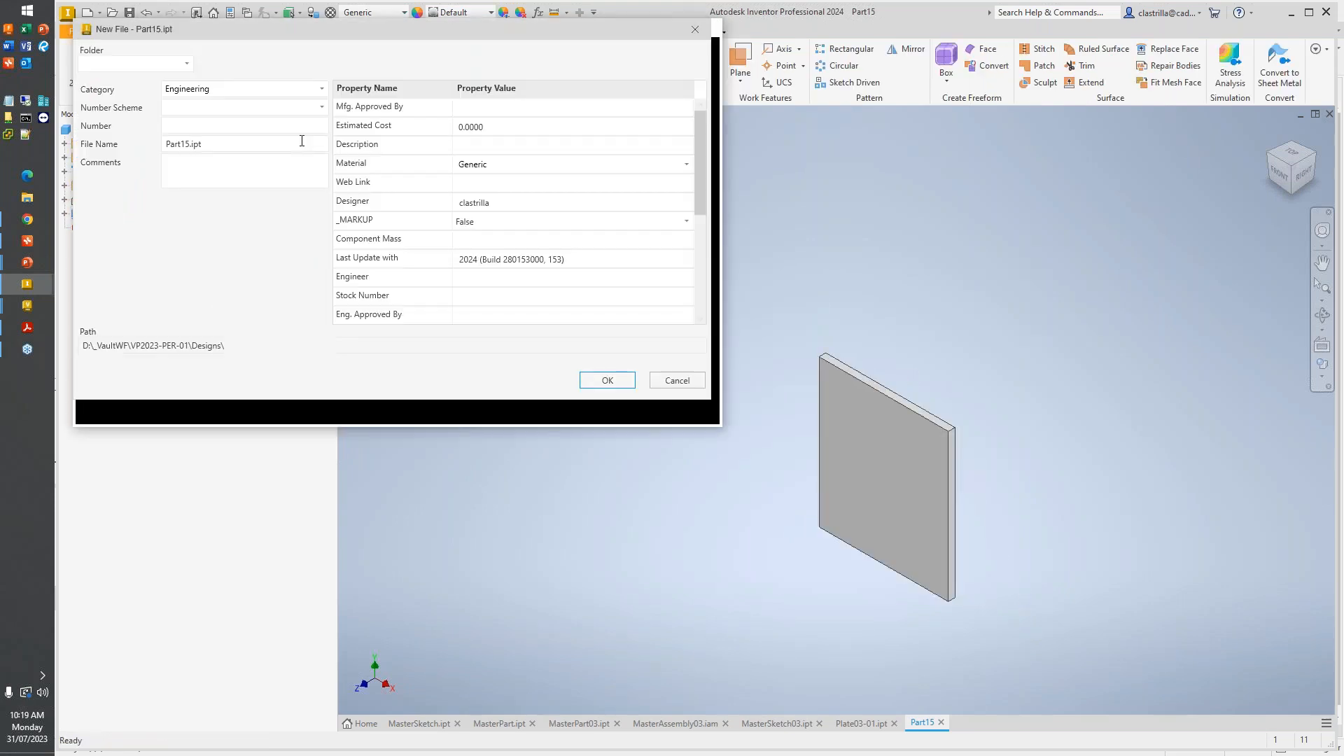
- Save the part as Plate03-02 in Demonstration\Top Down Methodology\MS03 and check it in to Vault
left_click(186, 64)
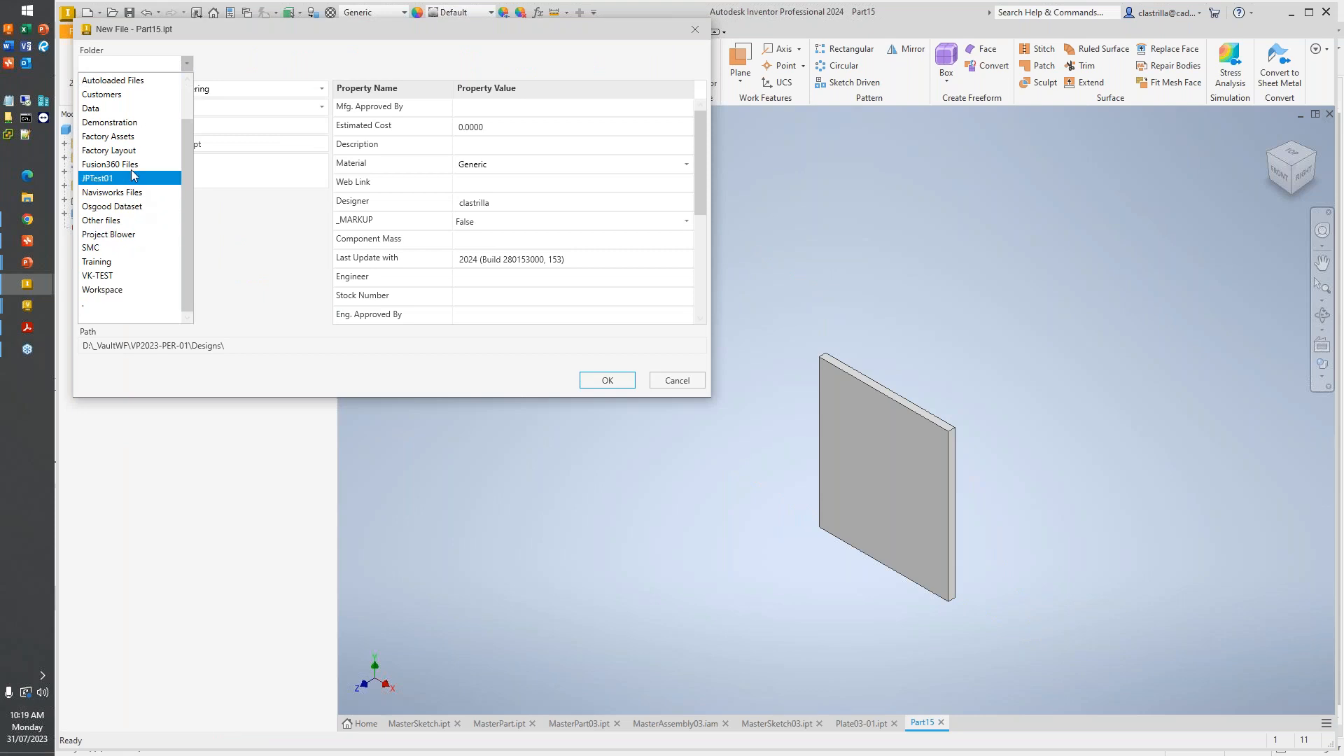
left_click(133, 125)
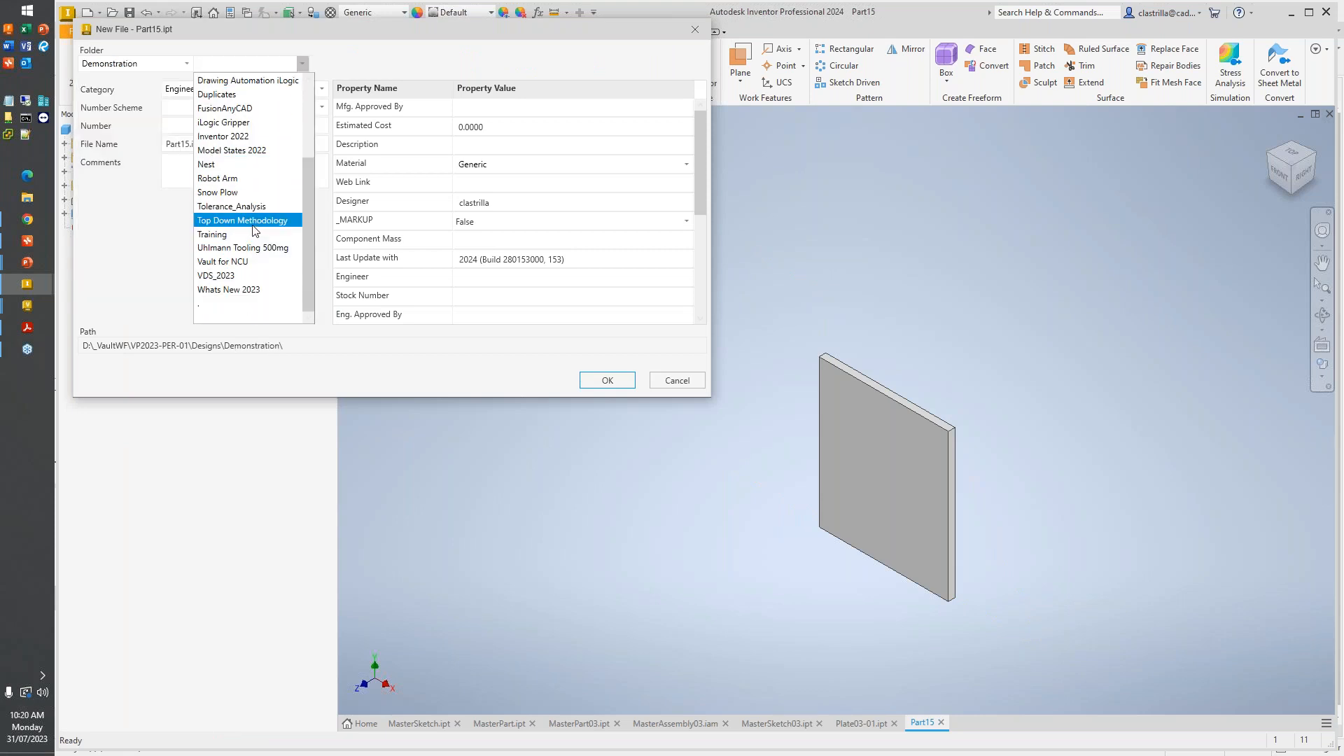
left_click(245, 220)
left_click(343, 166)
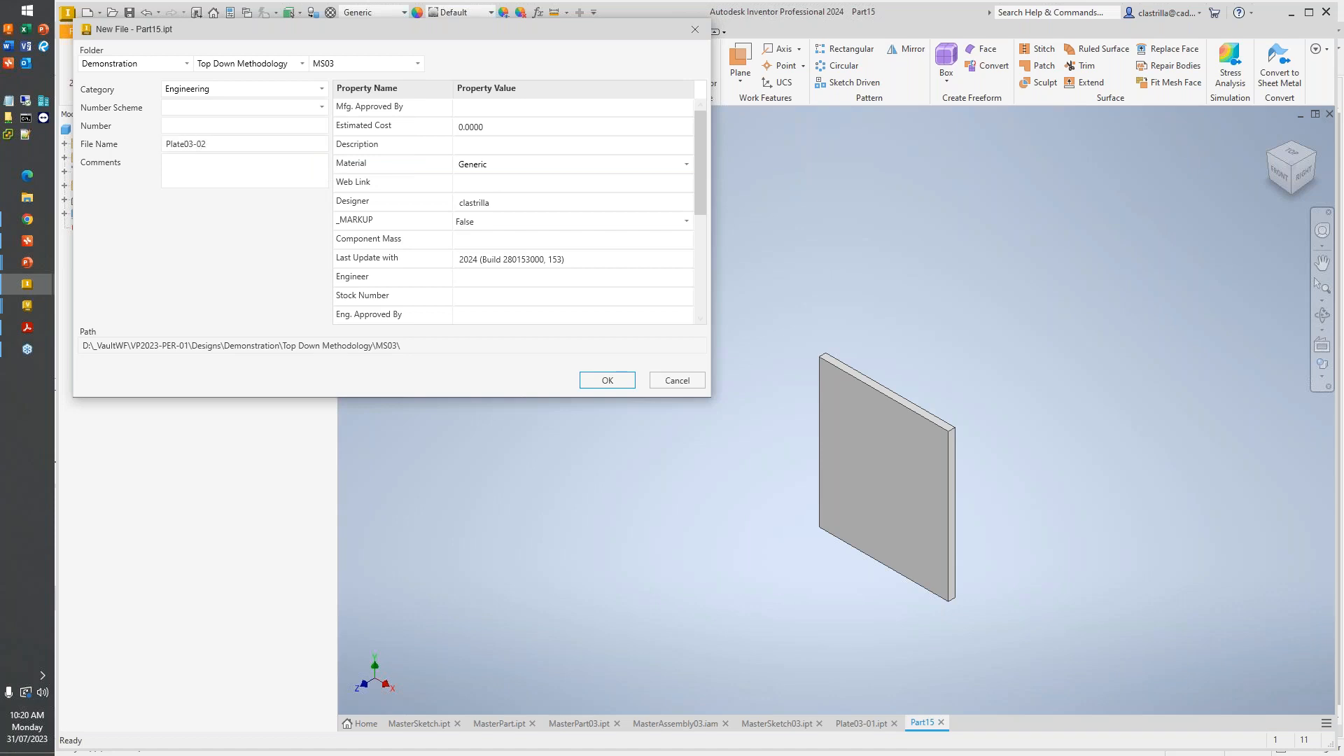
key("Return")
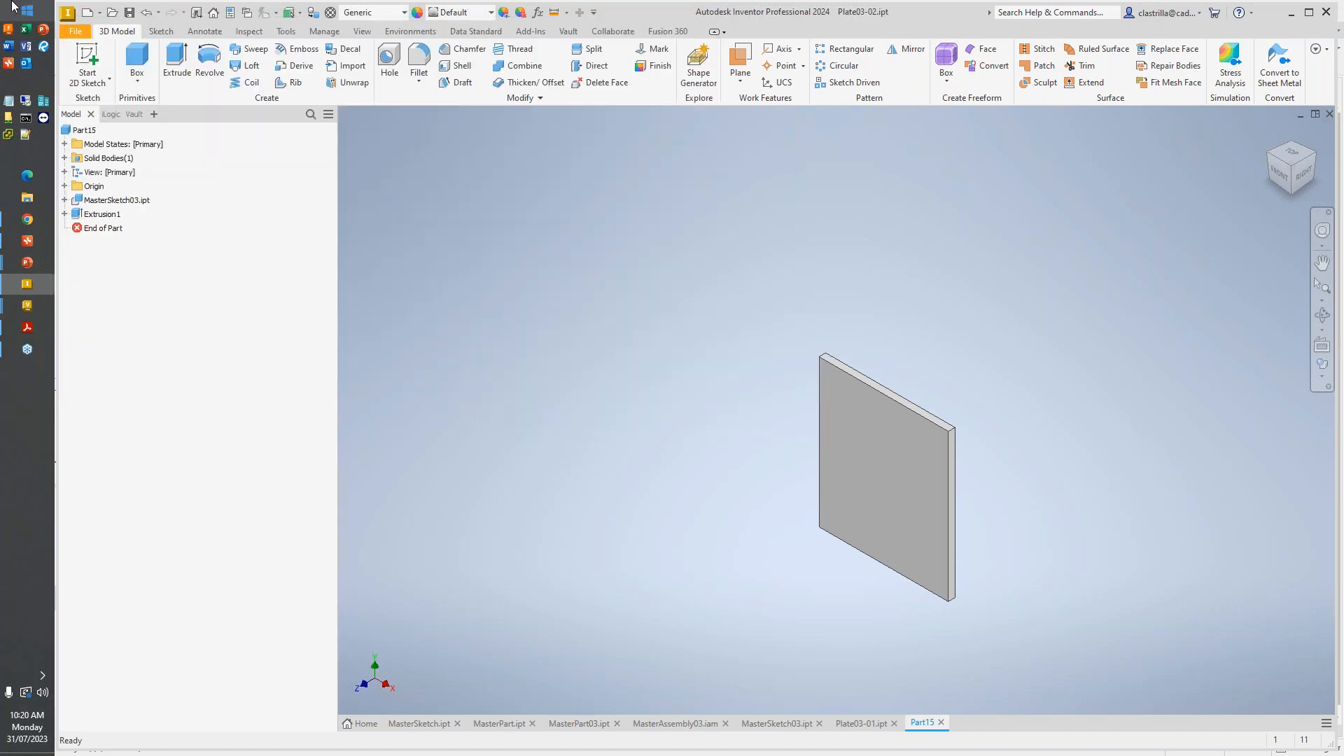
left_click(768, 584)
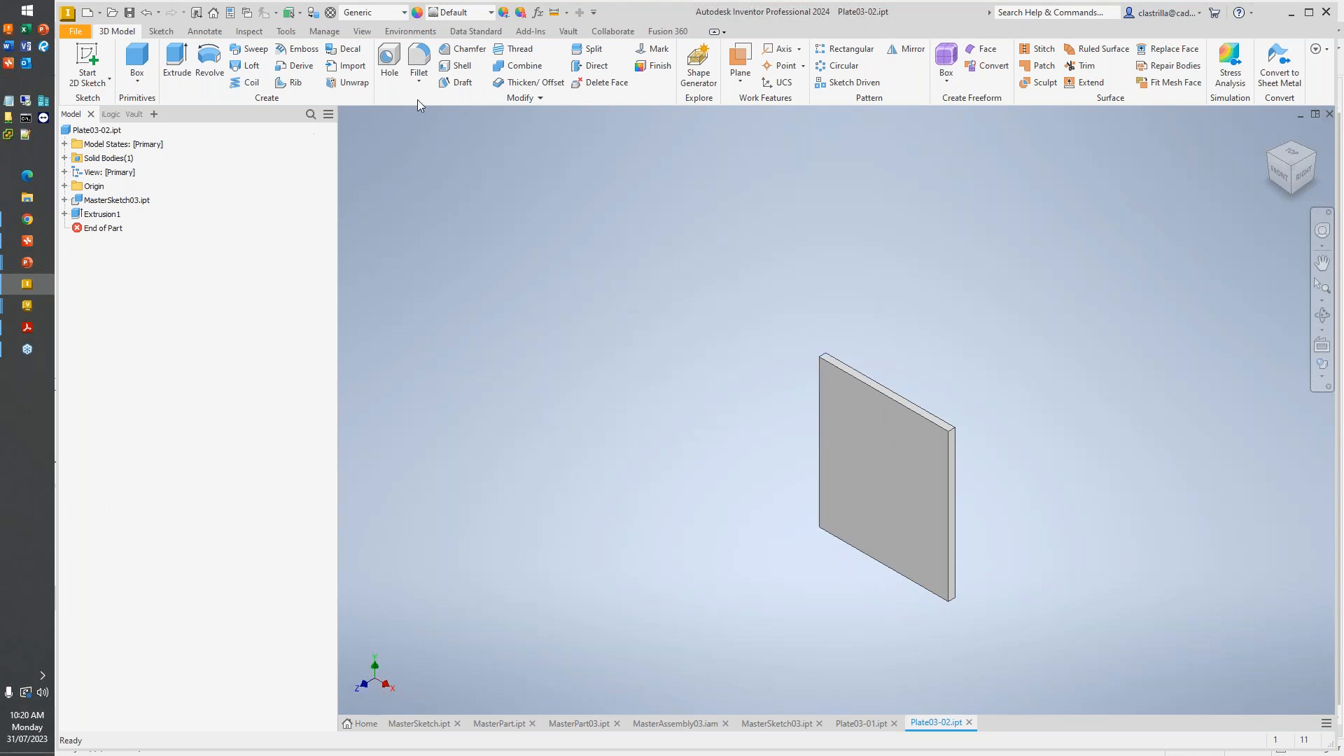
- Create a third new part from the metric Standard (mm).ipt template and accept the style conflict notice
left_click(87, 13)
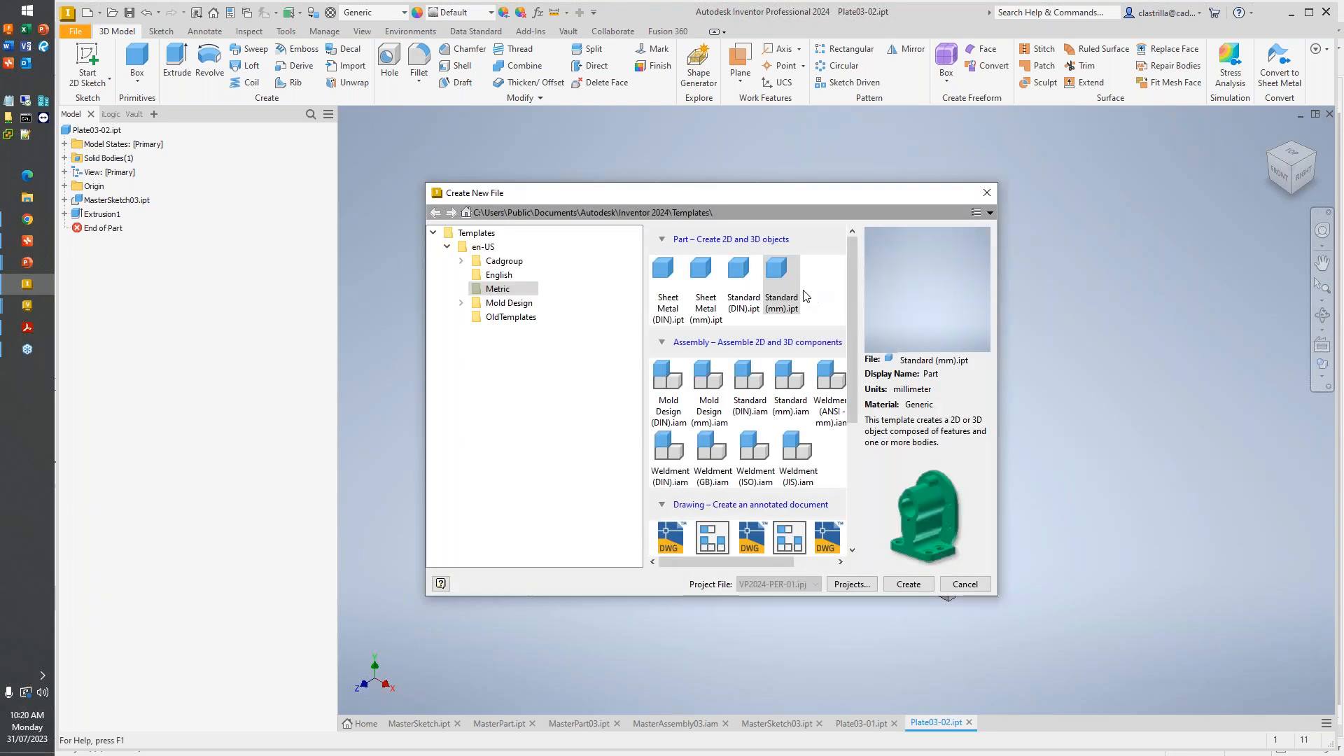
key("Return")
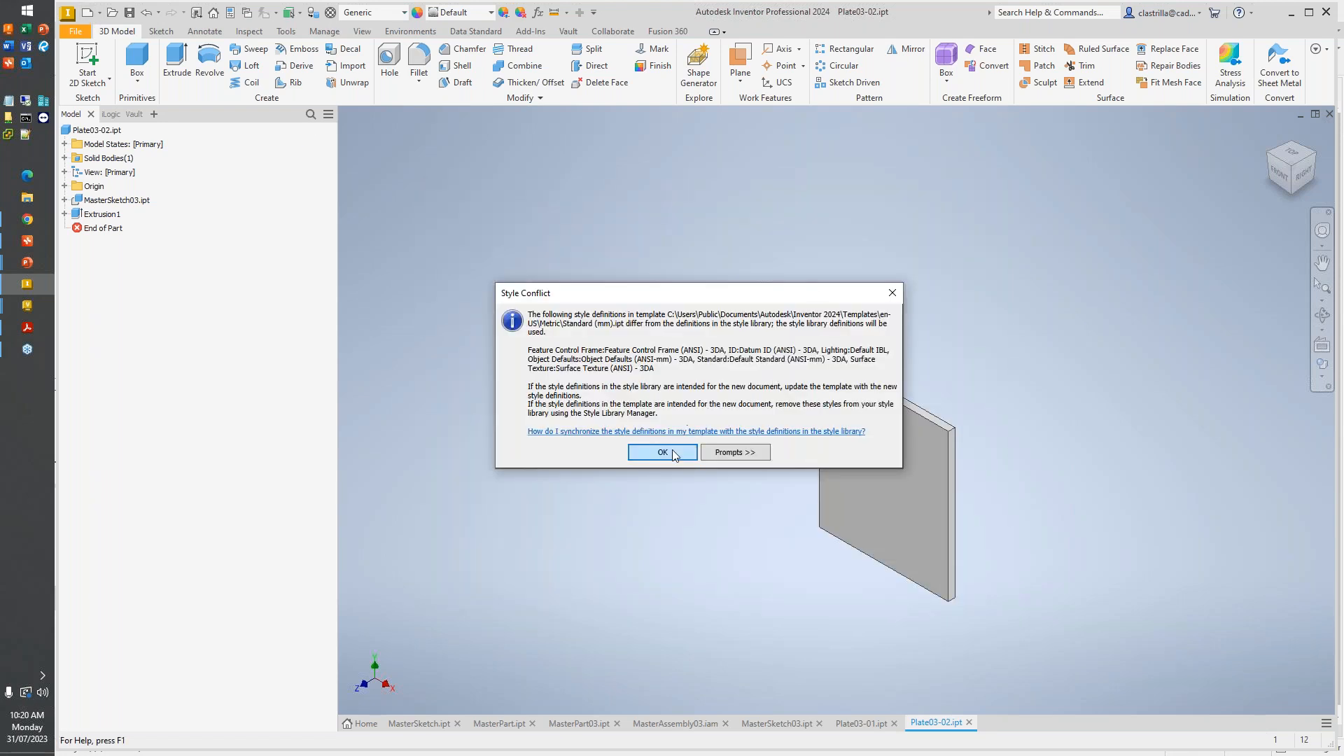
left_click(674, 452)
- Derive the sketch of MasterSketch03.ipt in the MS03 folder into the third part
left_click(325, 31)
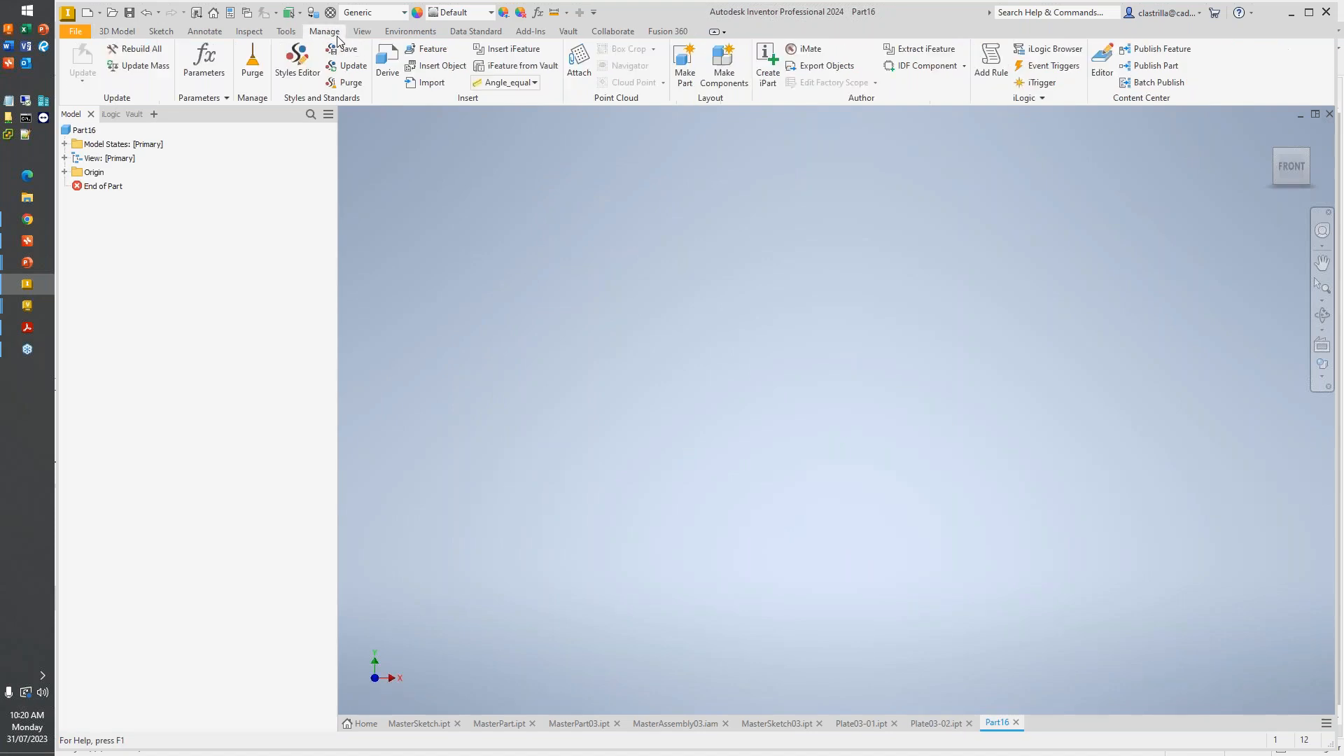
left_click(388, 68)
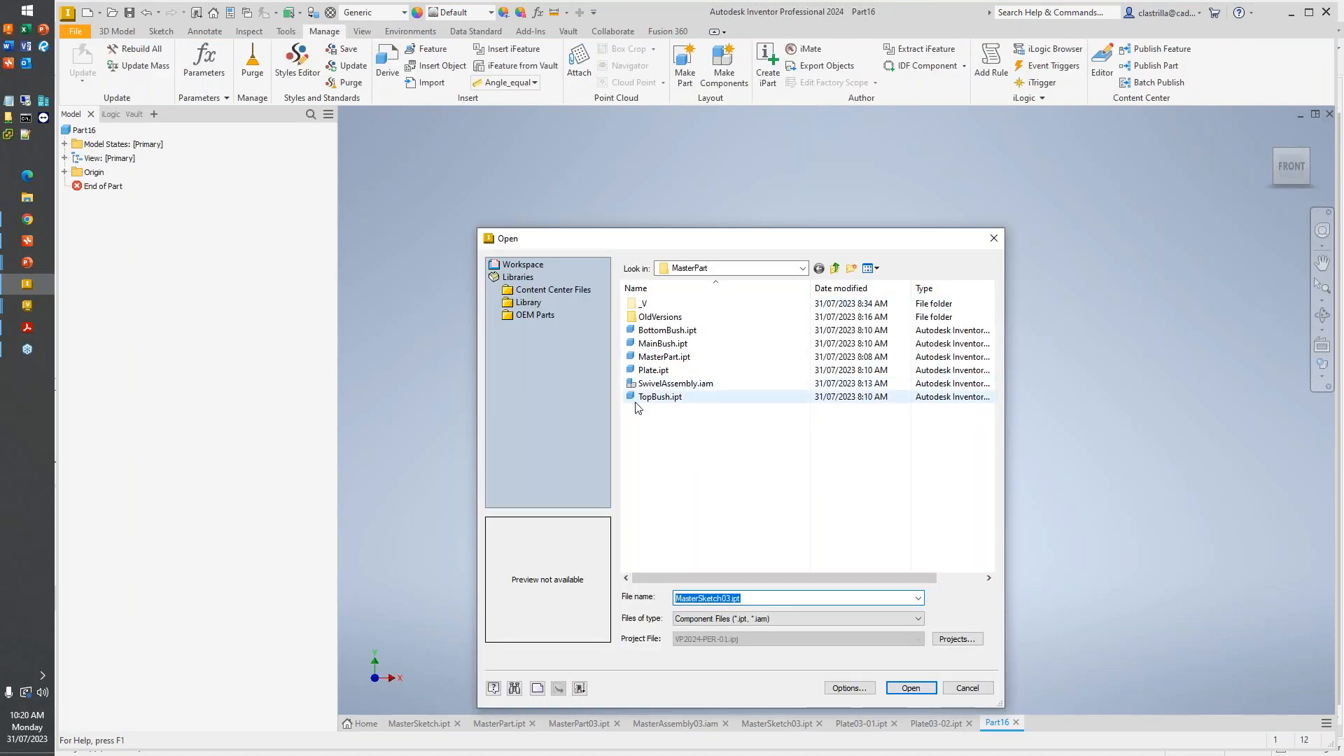
left_click(802, 269)
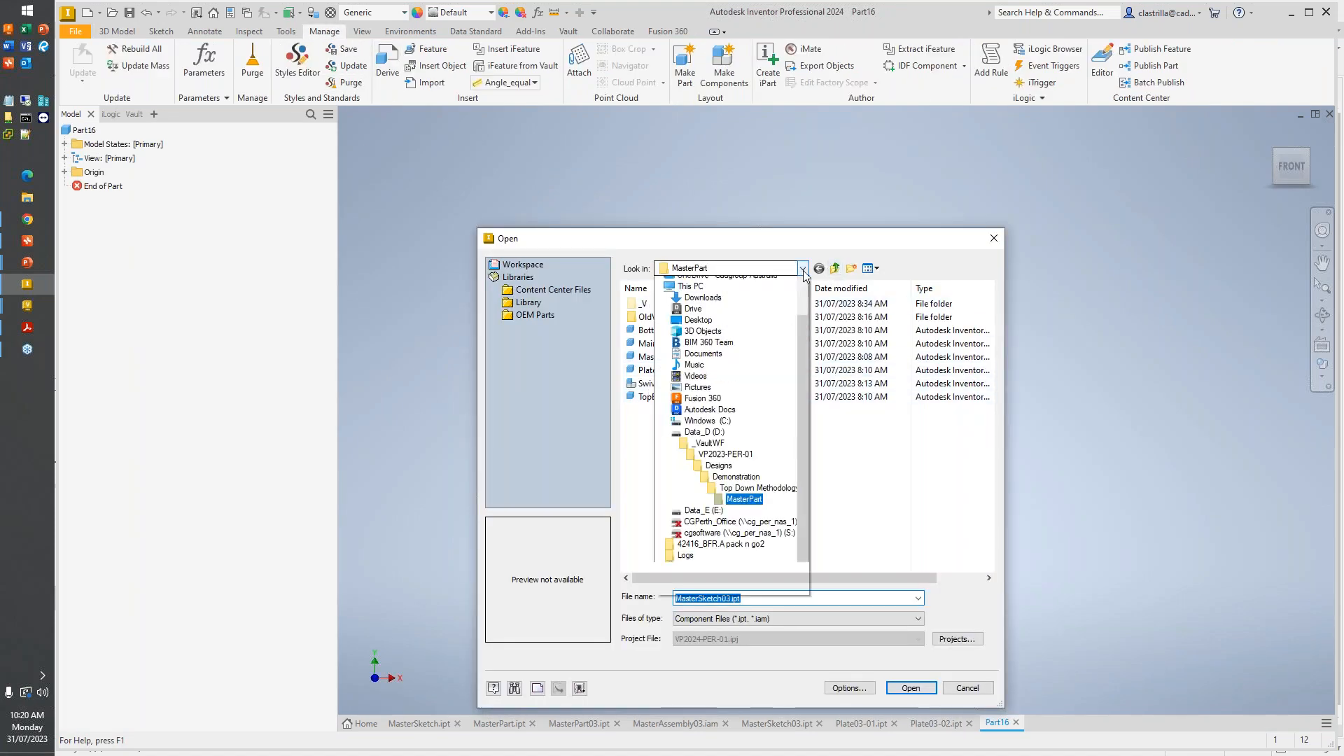
left_click(751, 507)
double_click(691, 371)
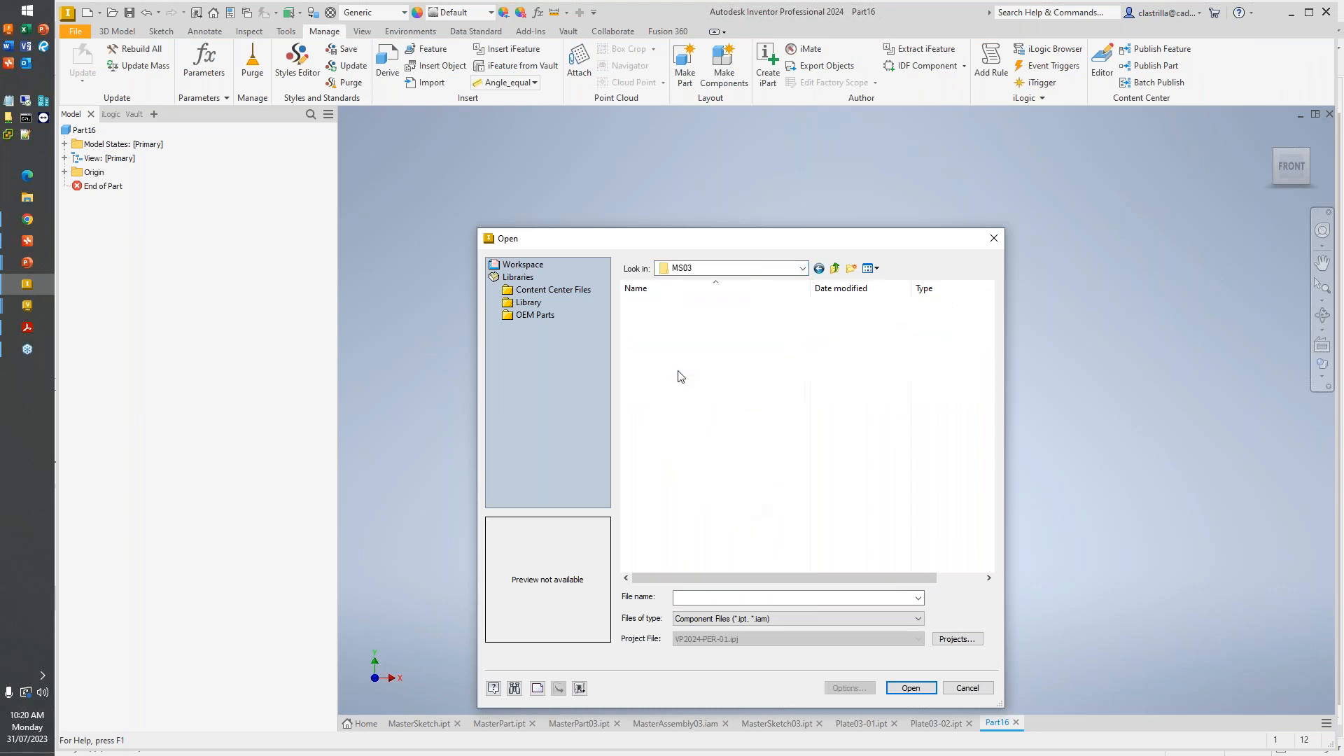
double_click(689, 334)
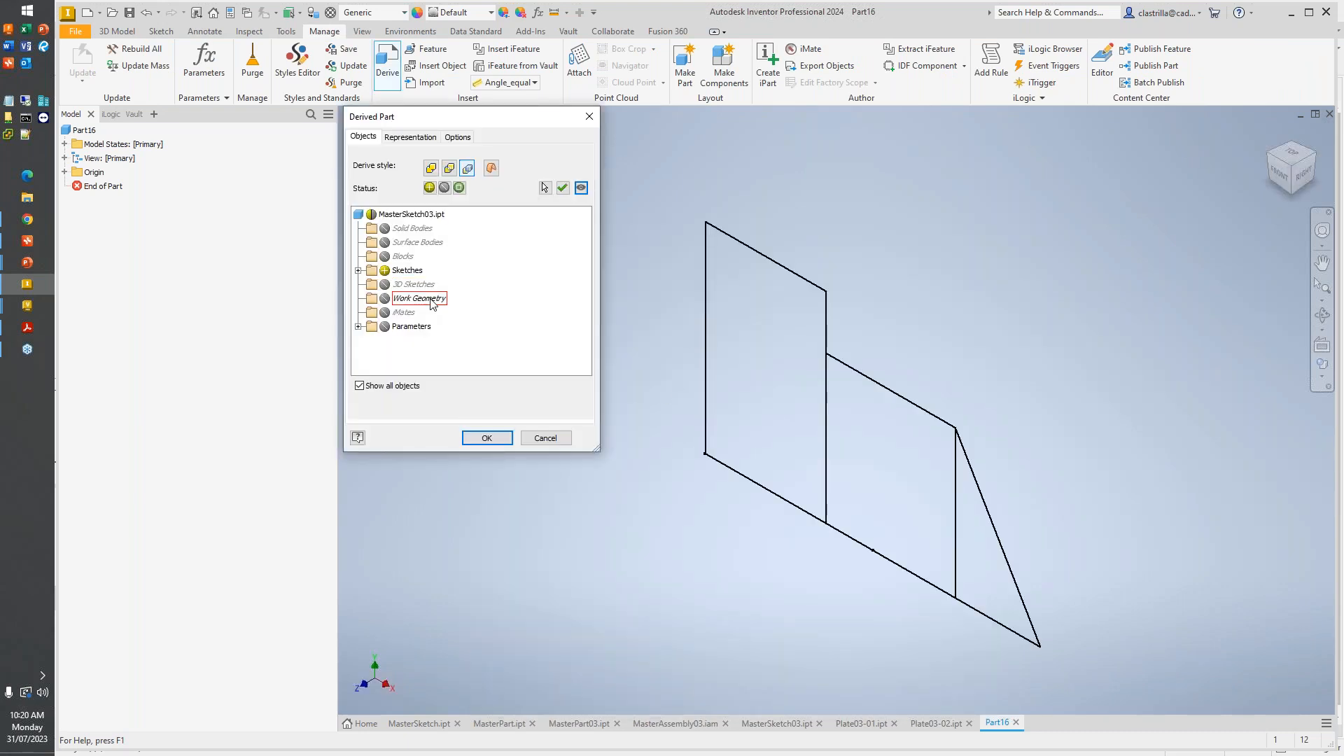
left_click(481, 439)
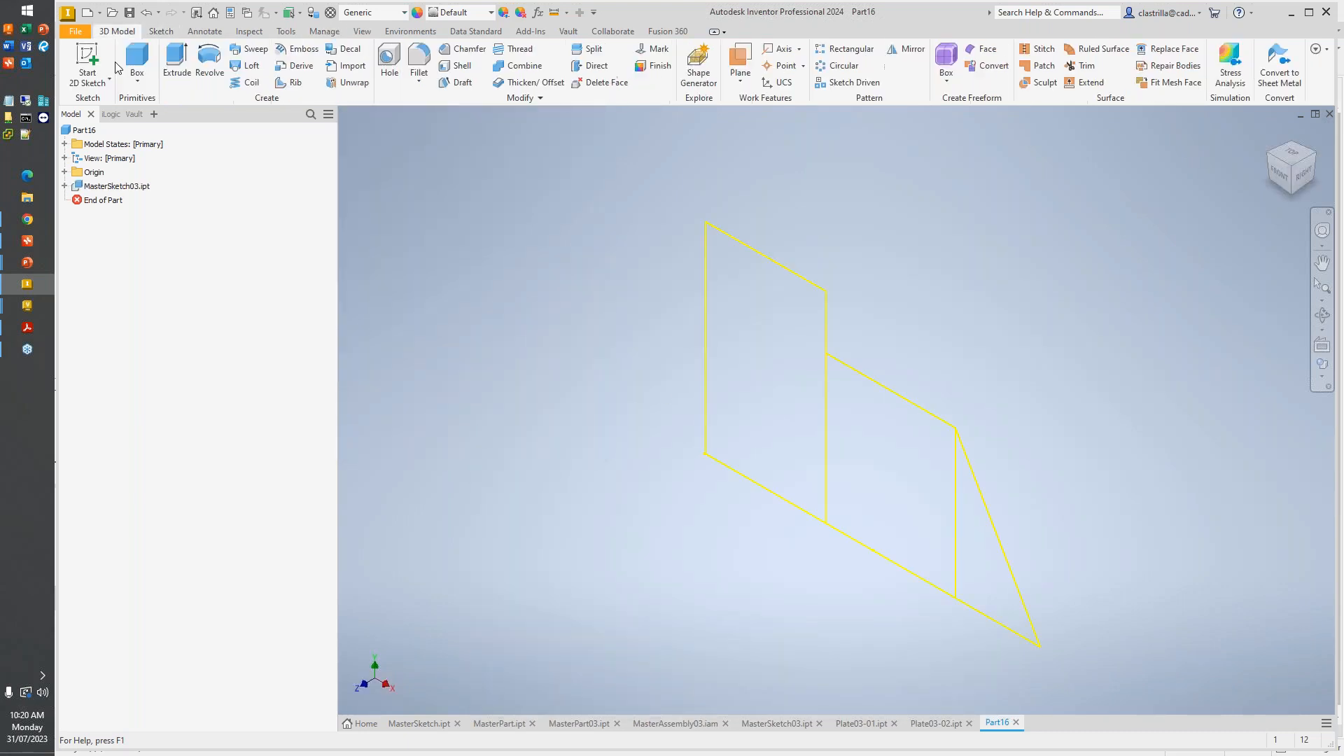
- Extrude the triangular profile of the derived sketch 10 mm into a solid plate
left_click(977, 553)
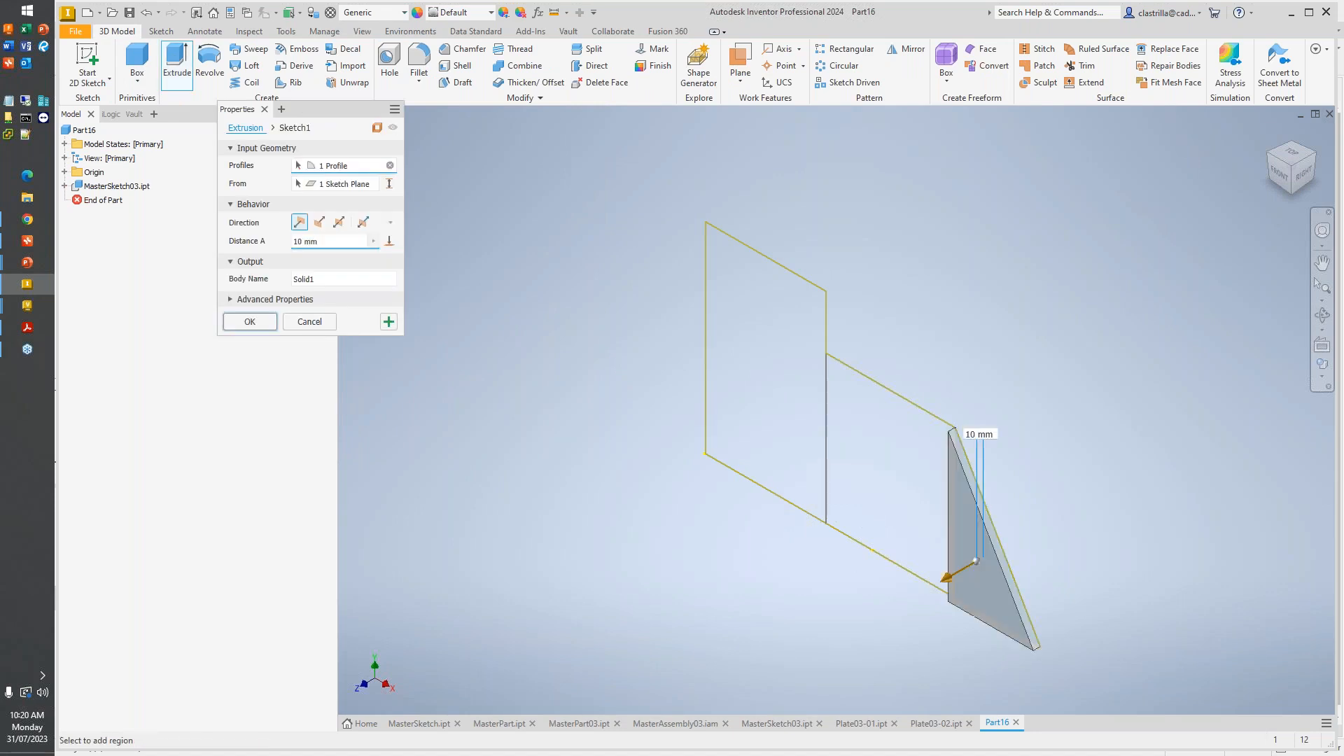
left_click(250, 322)
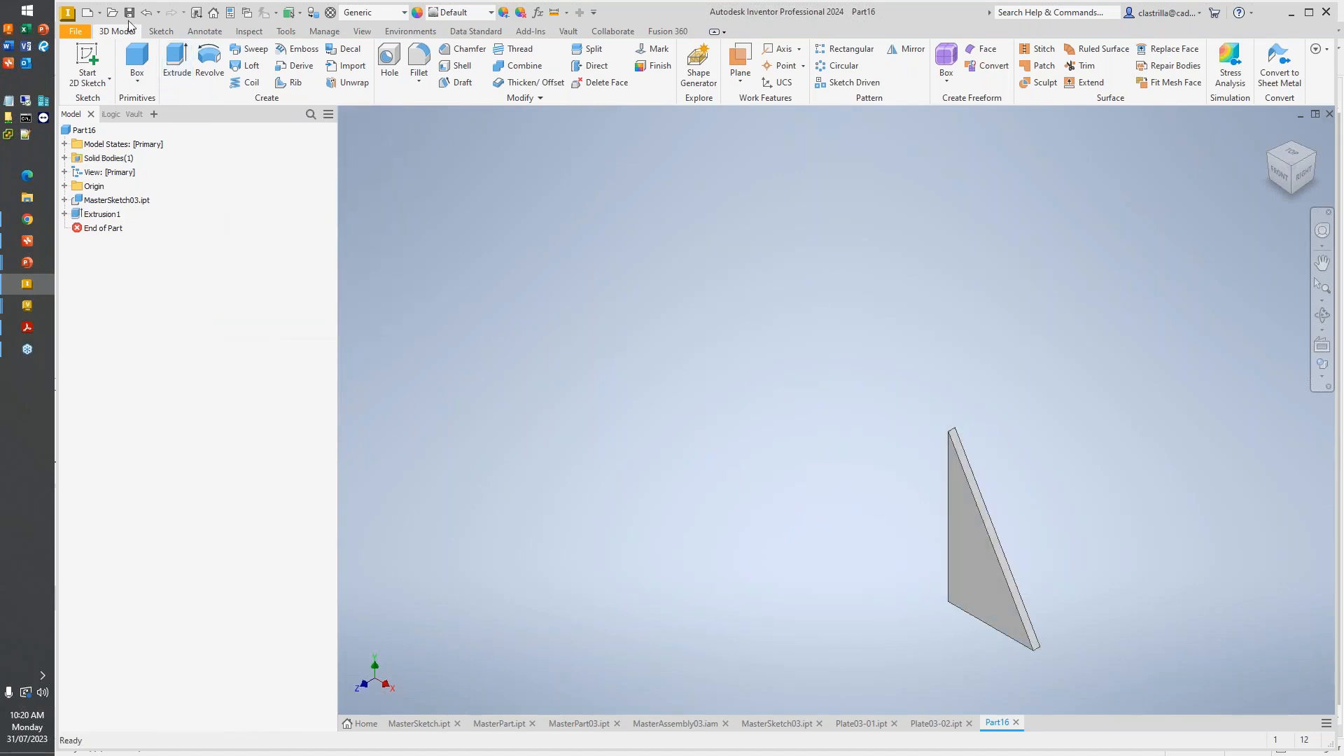
- Save the part as Plate03-03 in Demonstration\Top Down Methodology\MS03 and check it in to Vault
left_click(280, 191)
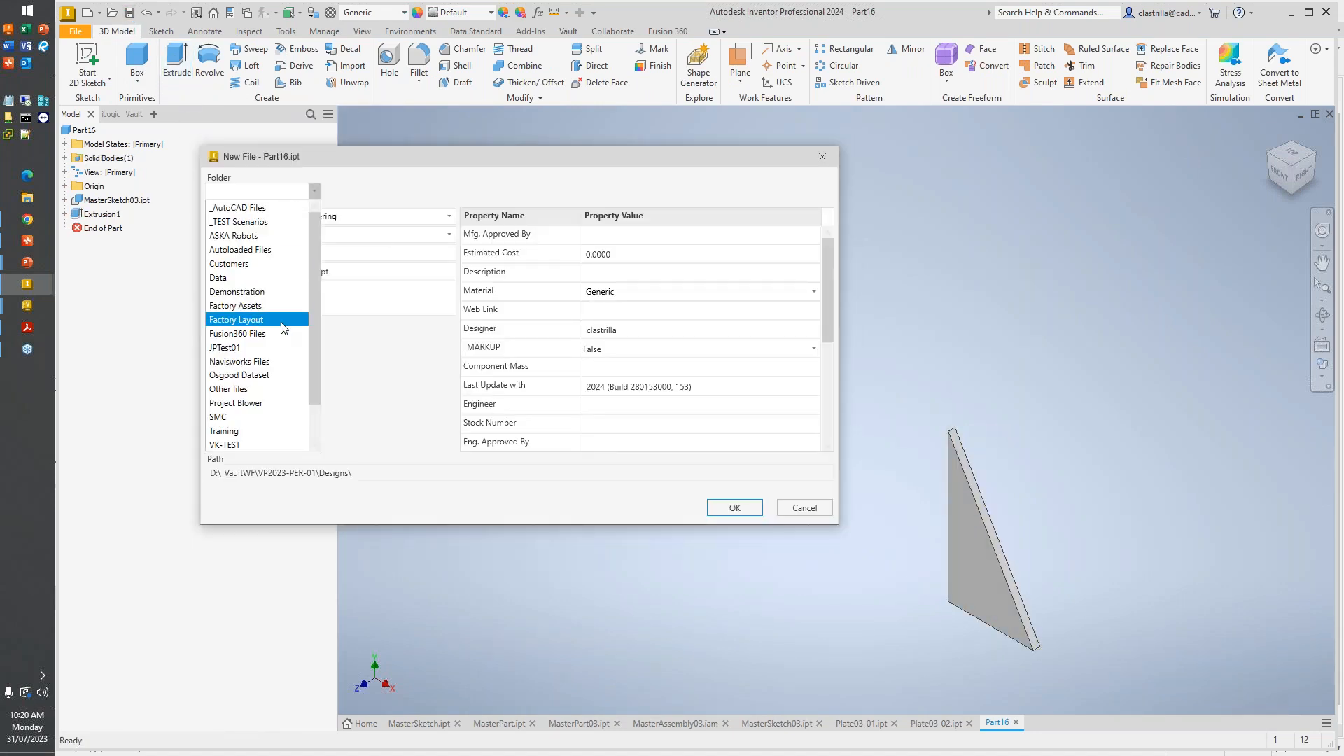
left_click(263, 292)
left_click(377, 191)
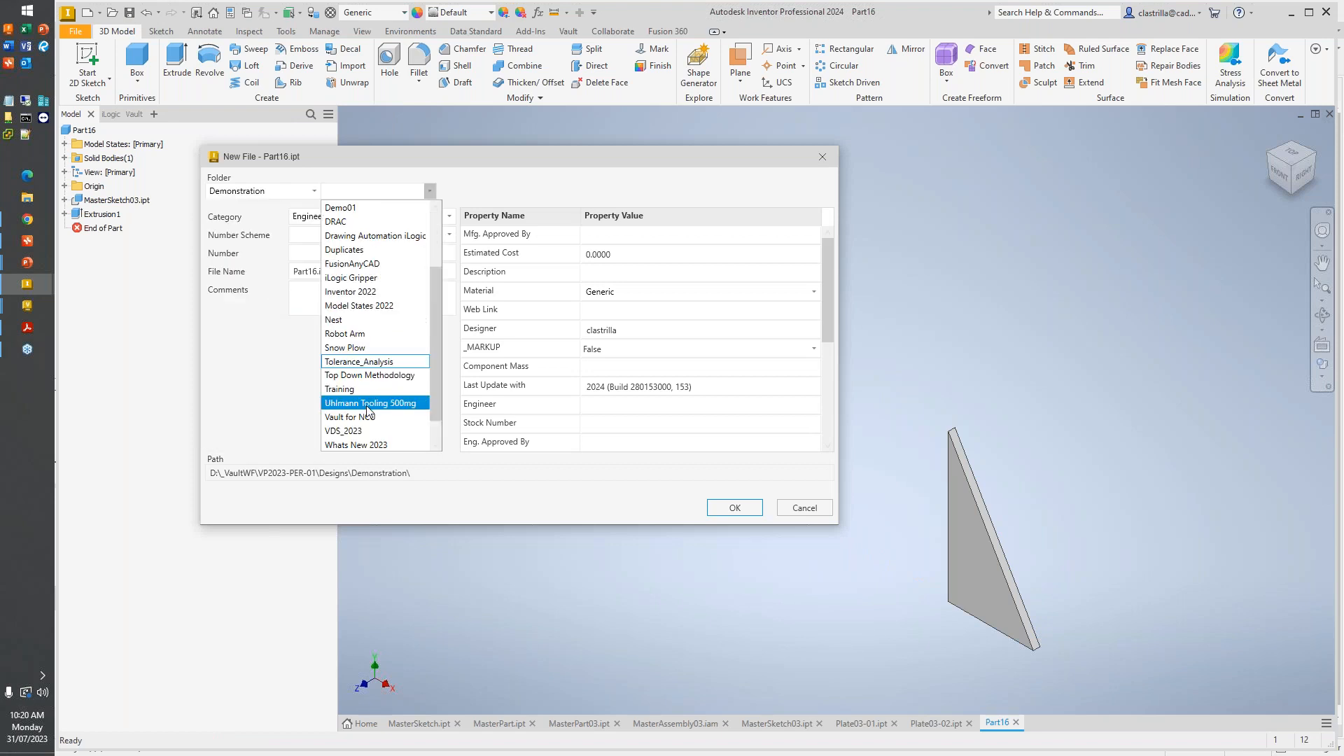
left_click(369, 348)
left_click(494, 191)
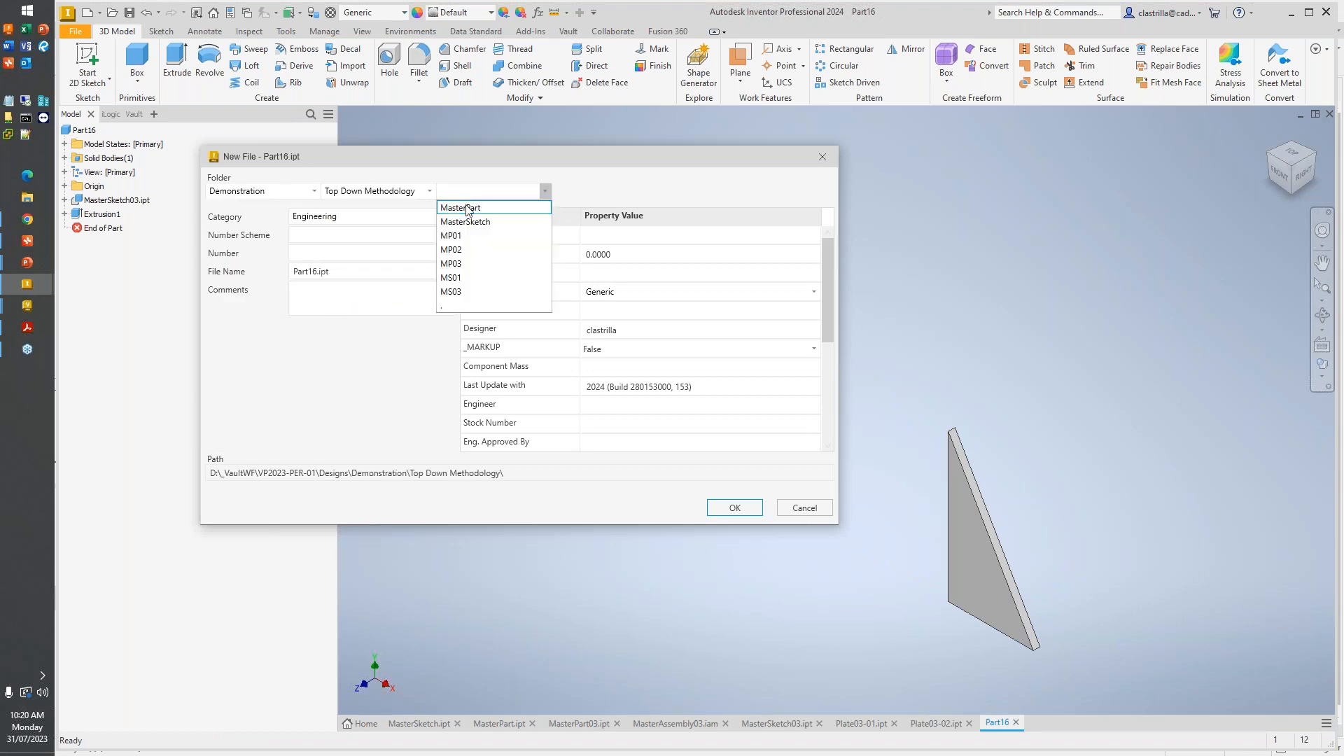
left_click(473, 293)
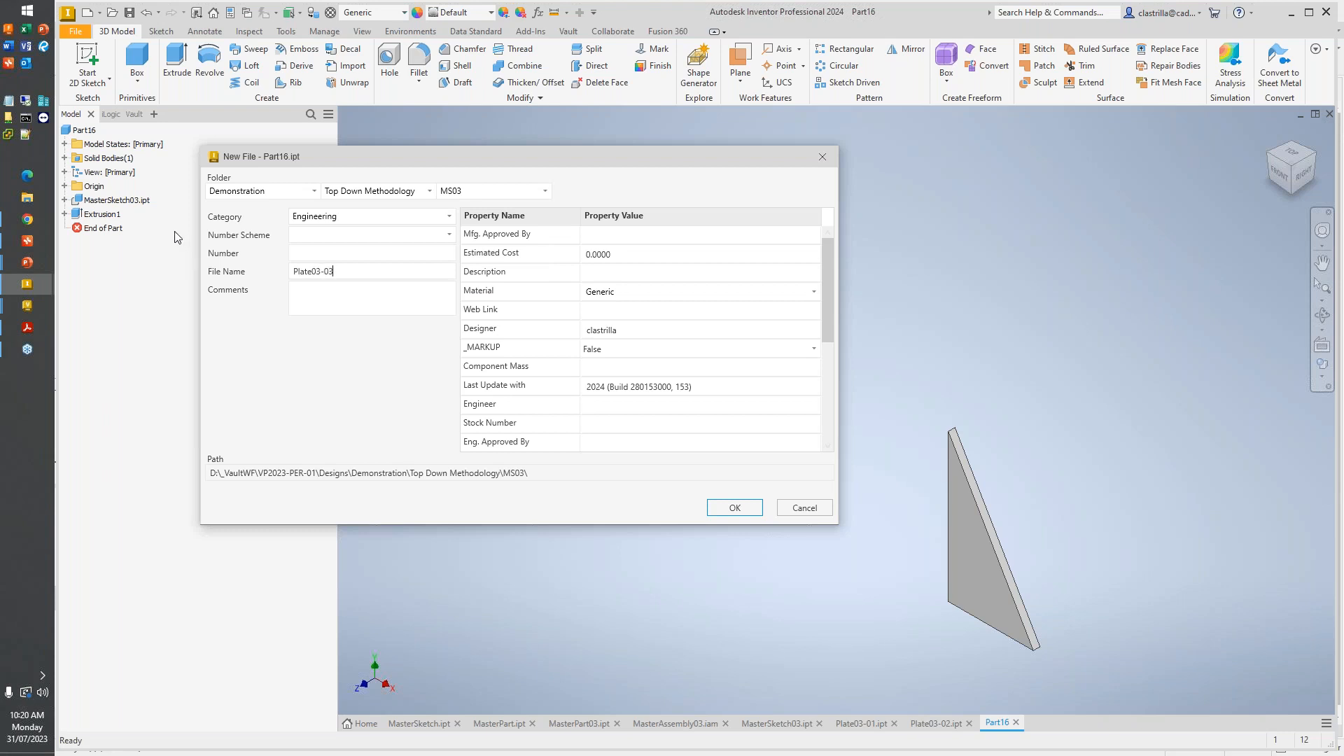
left_click(747, 516)
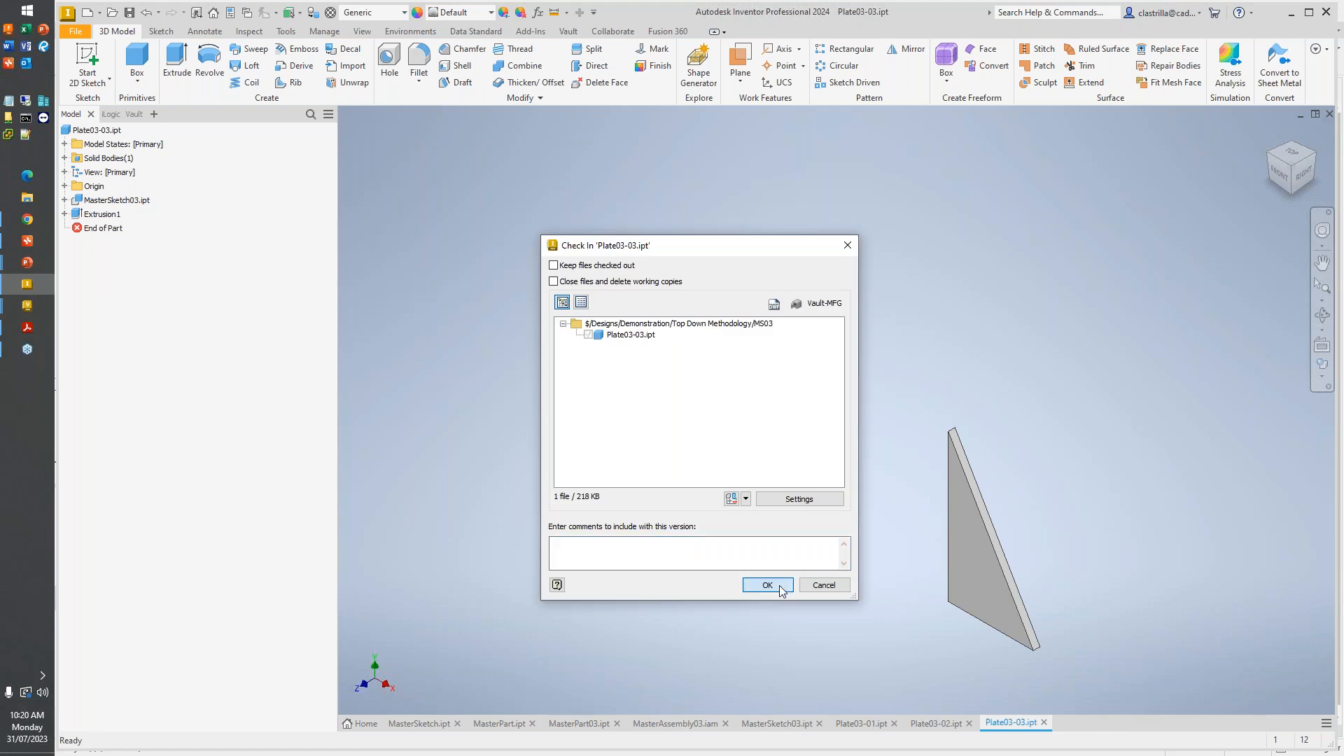
left_click(773, 585)
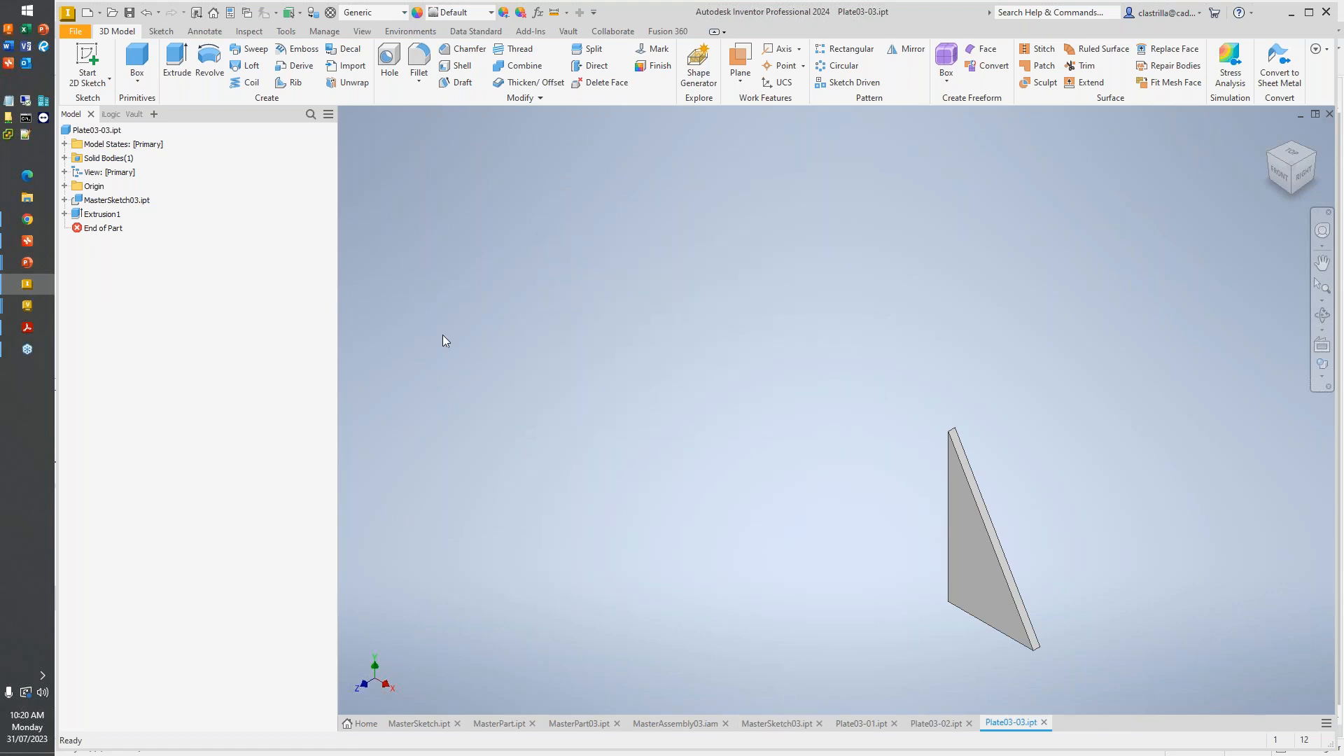
- Create a new assembly from the metric Standard (mm).iam template and accept the style conflict notice
left_click(89, 12)
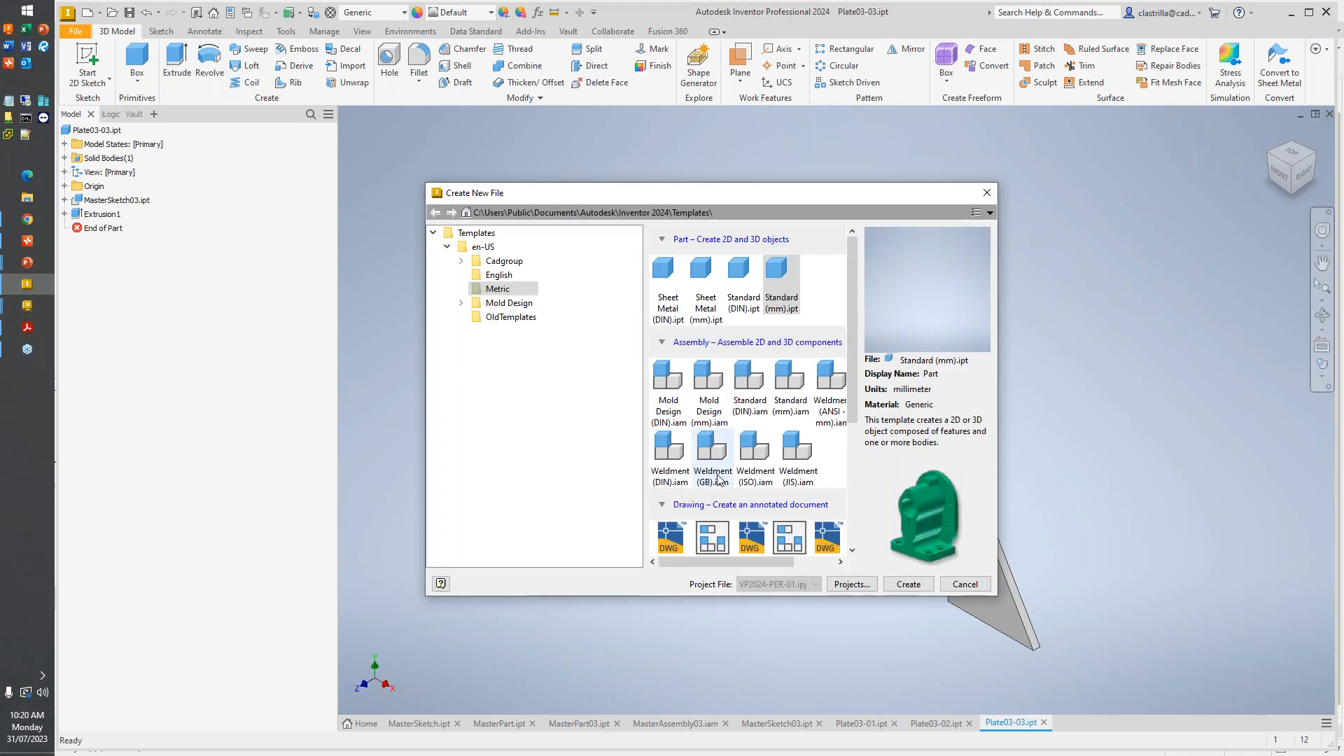
double_click(789, 383)
left_click(663, 453)
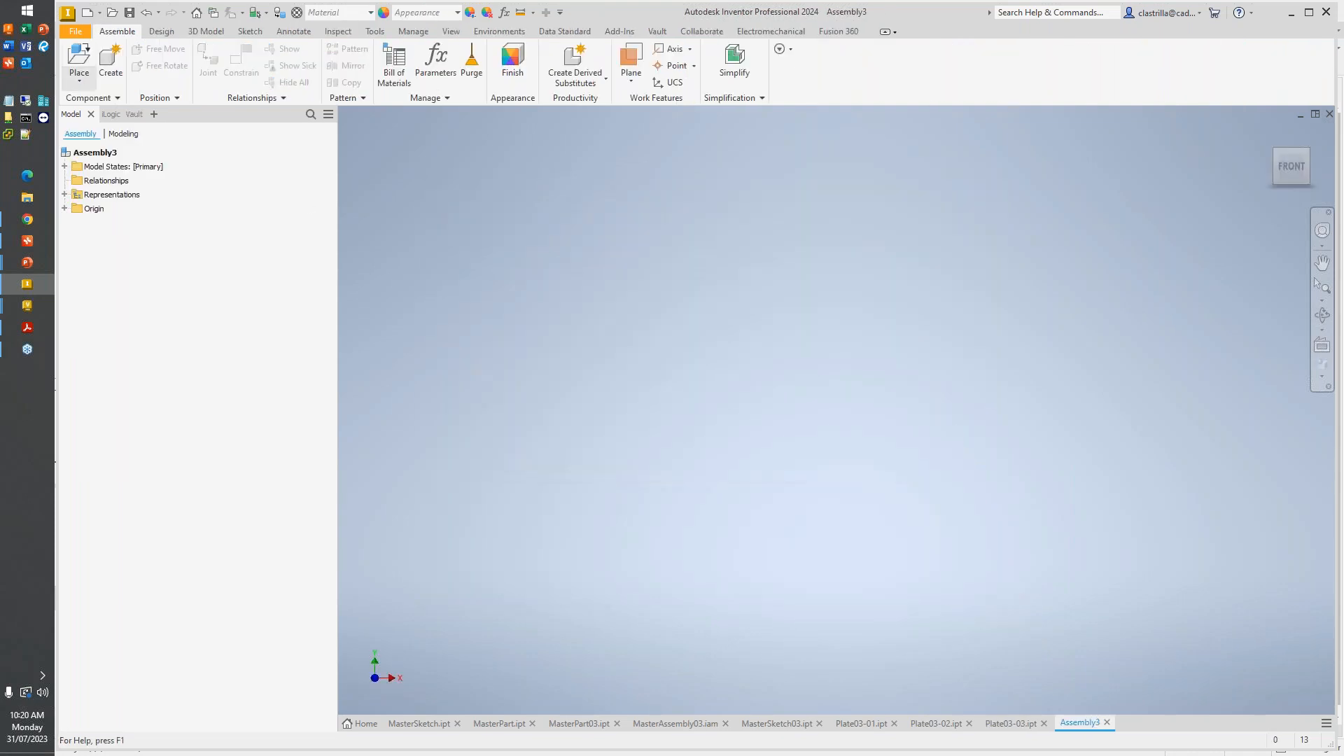
- Place MasterSketch03.ipt from the Top Down Methodology\MS03 folder into the assembly, grounded at the origin
left_click(79, 59)
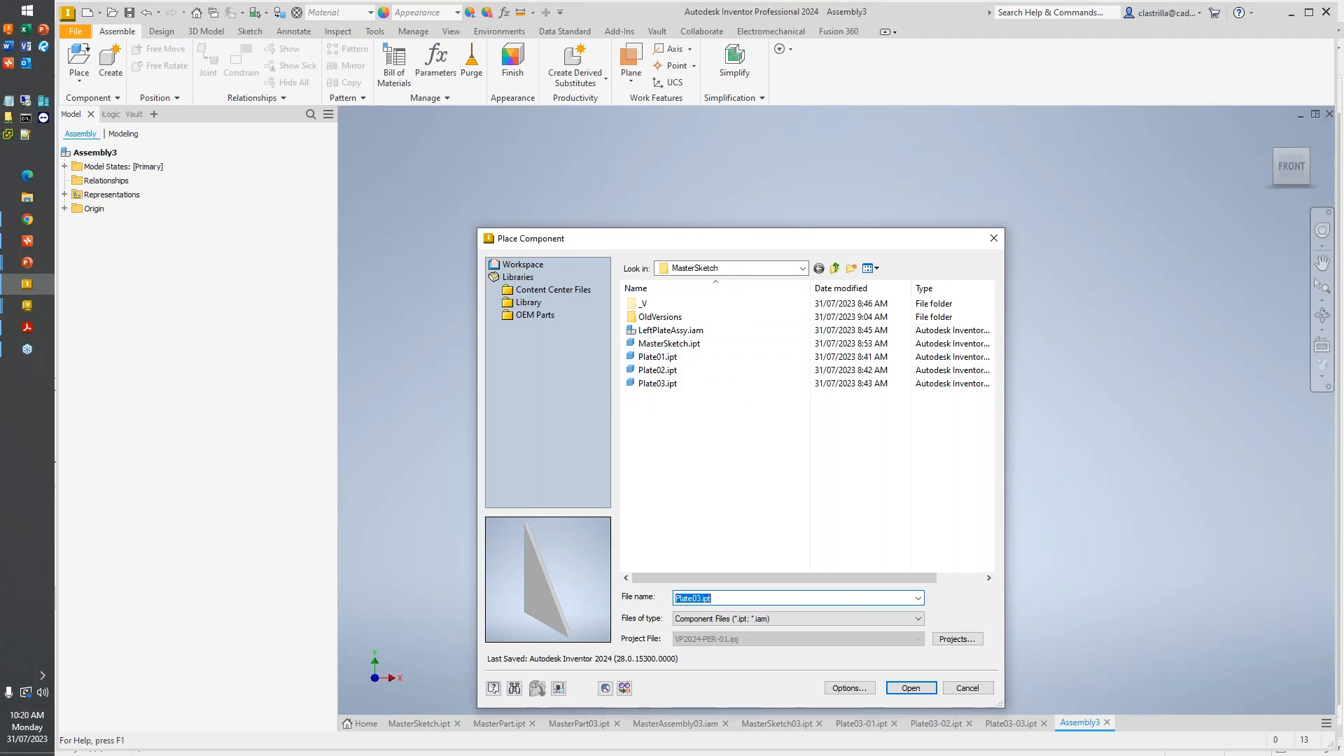
left_click(803, 268)
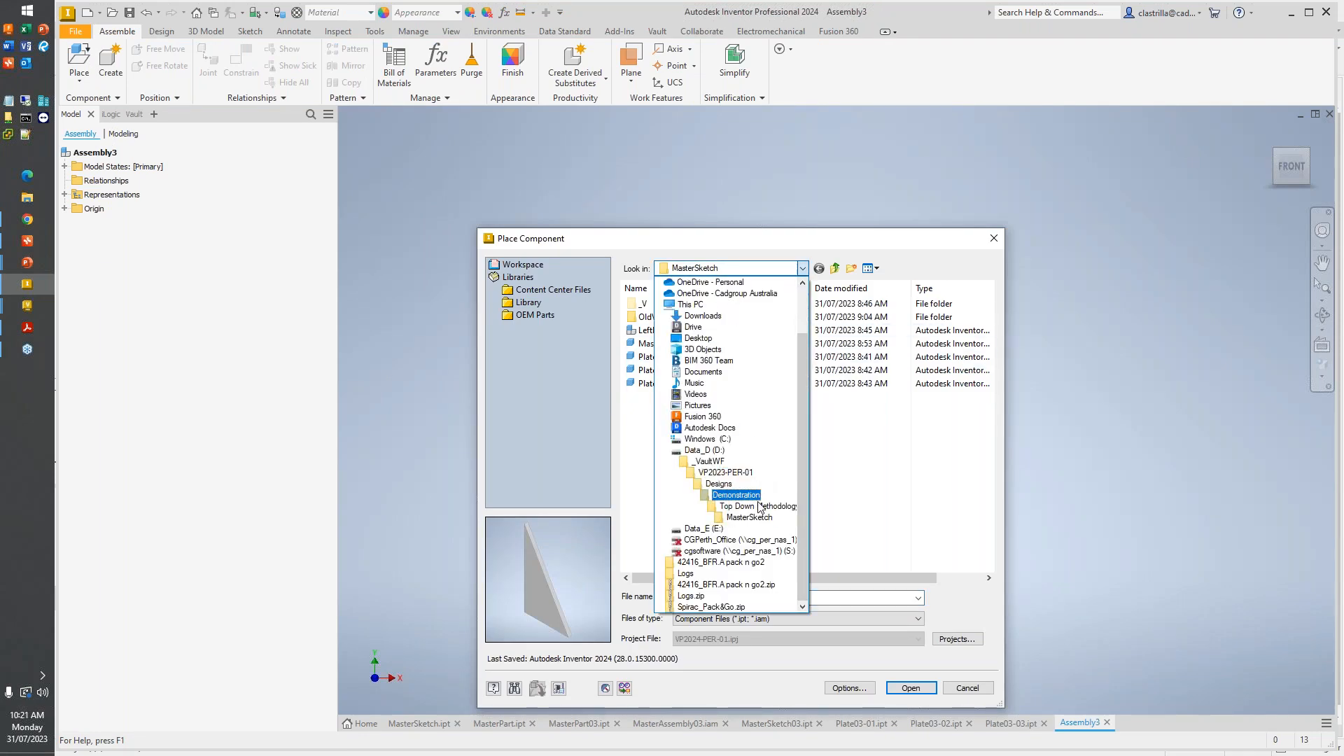
left_click(759, 505)
double_click(684, 376)
double_click(683, 332)
right_click(660, 393)
left_click(703, 411)
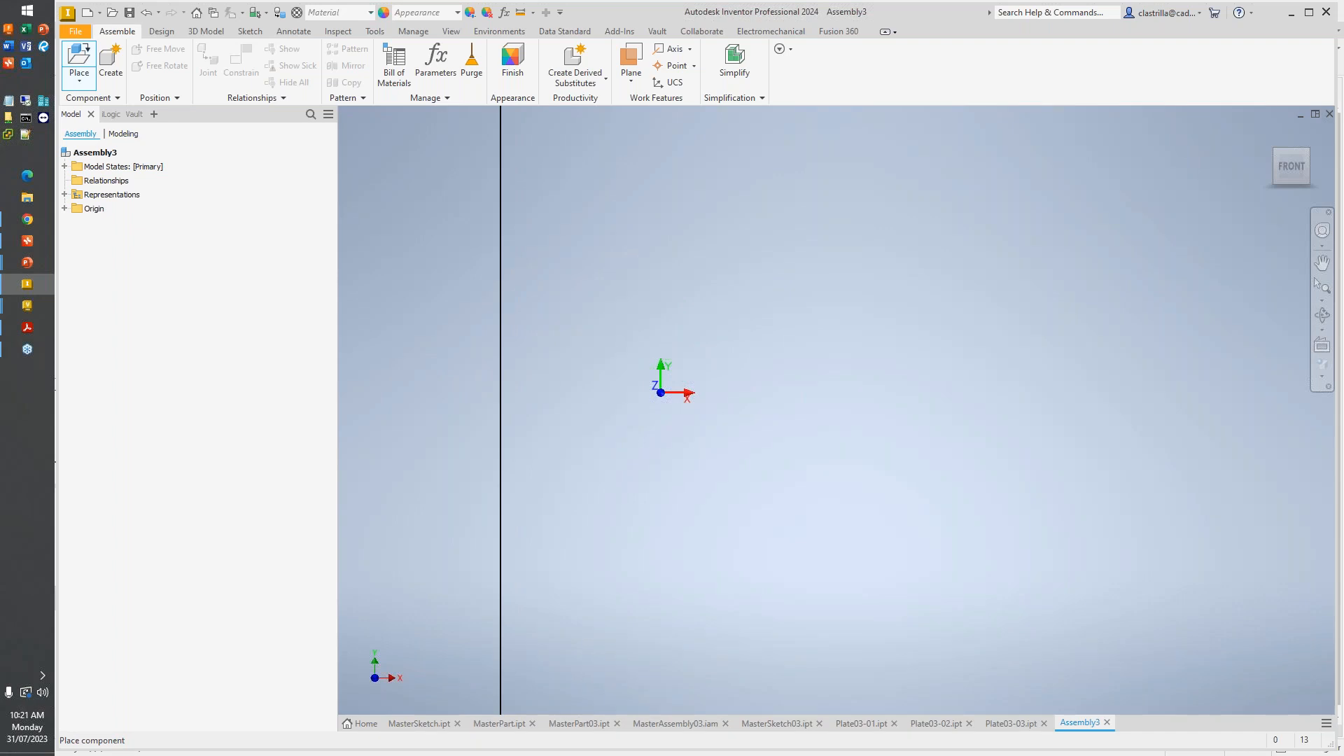
- Place one instance of Plate03-01.ipt beside the master sketch
left_click(79, 59)
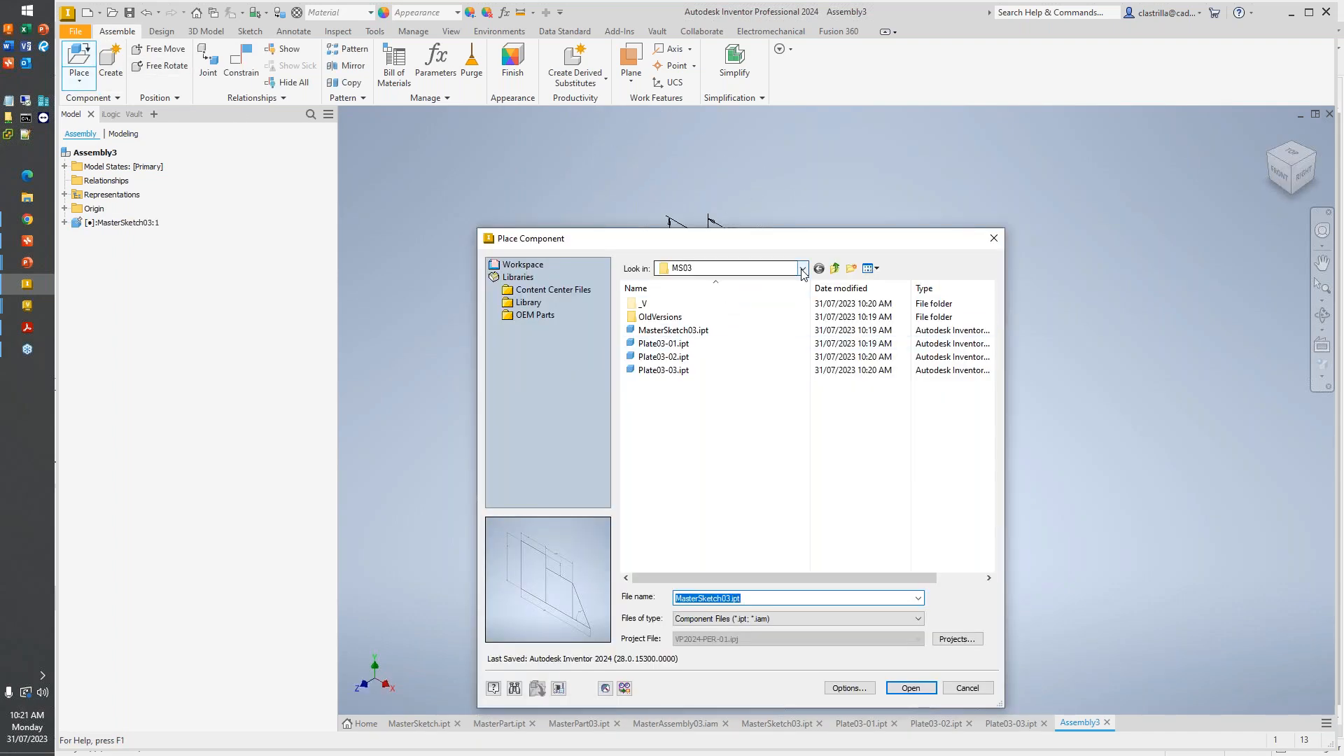
left_click(663, 344)
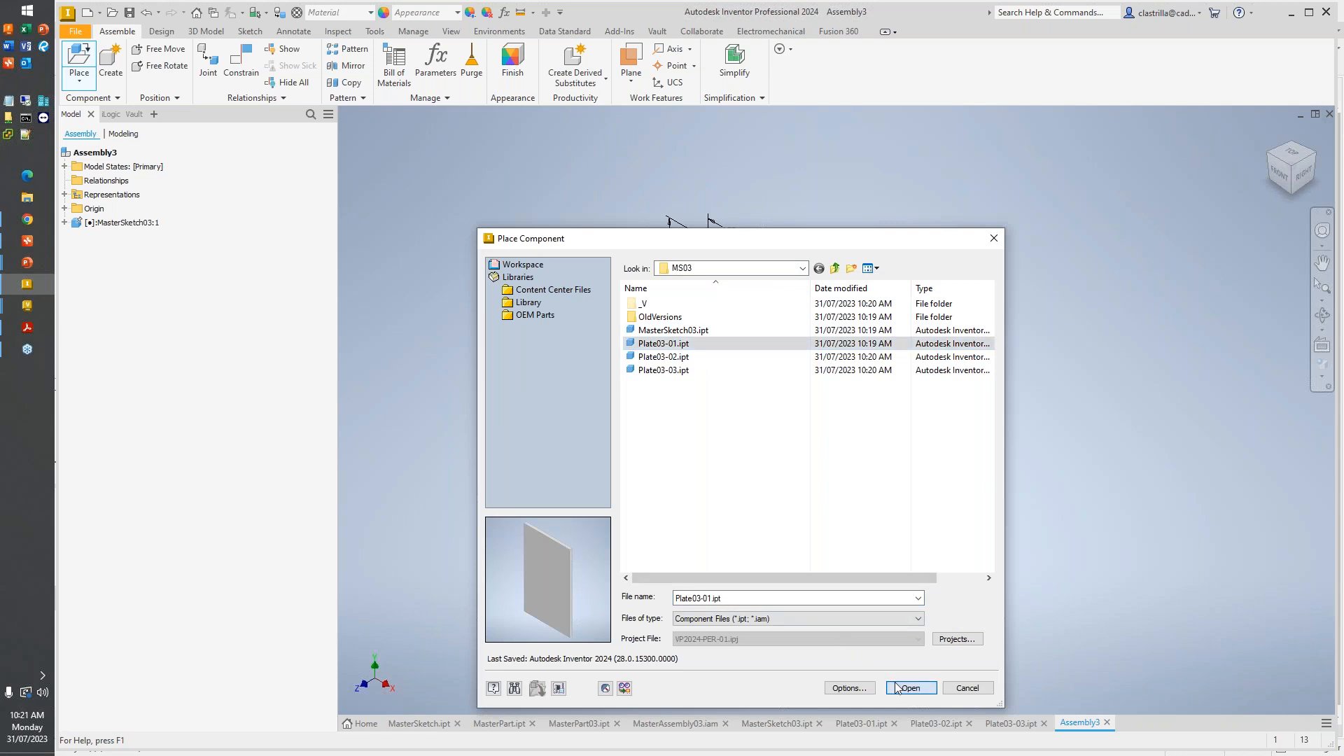
left_click(898, 688)
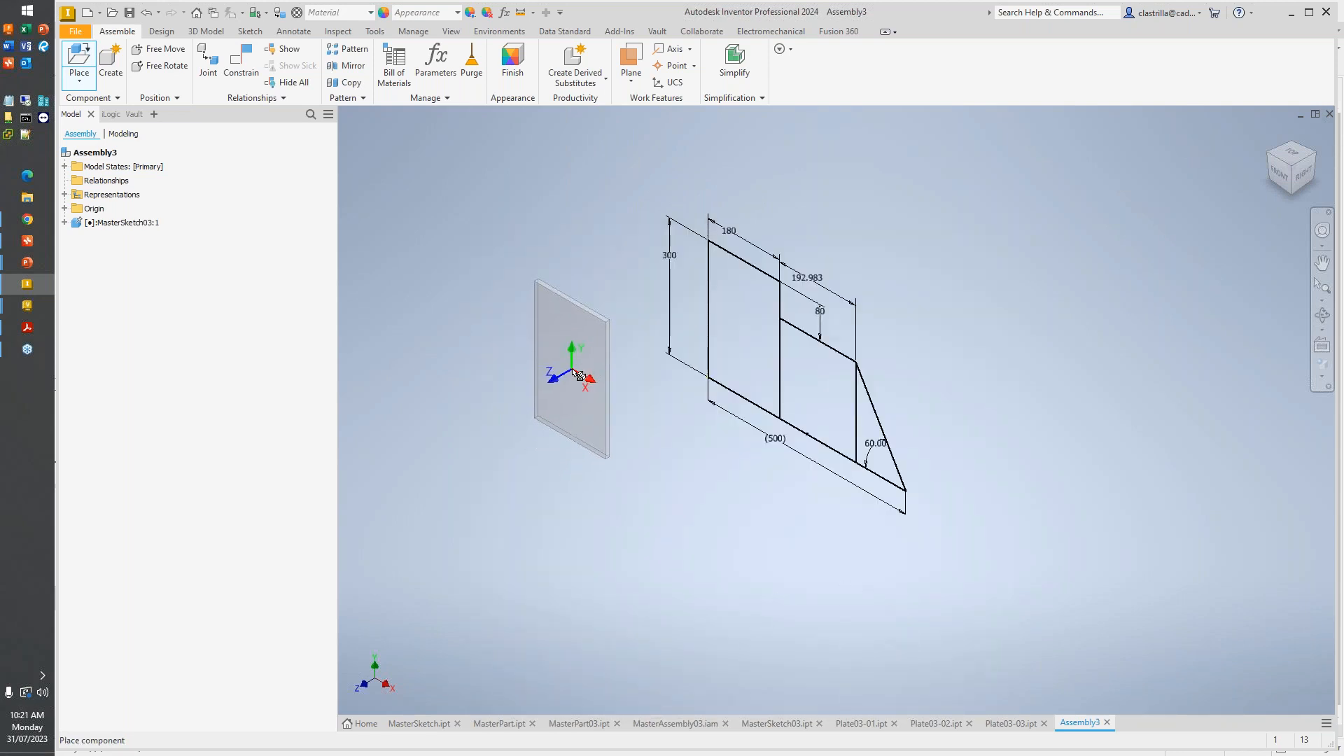
left_click(578, 374)
key("Escape")
- Mate the outer vertical back edge of Plate03-01 to the 300 mm vertical line of the master sketch with zero offset
key("c")
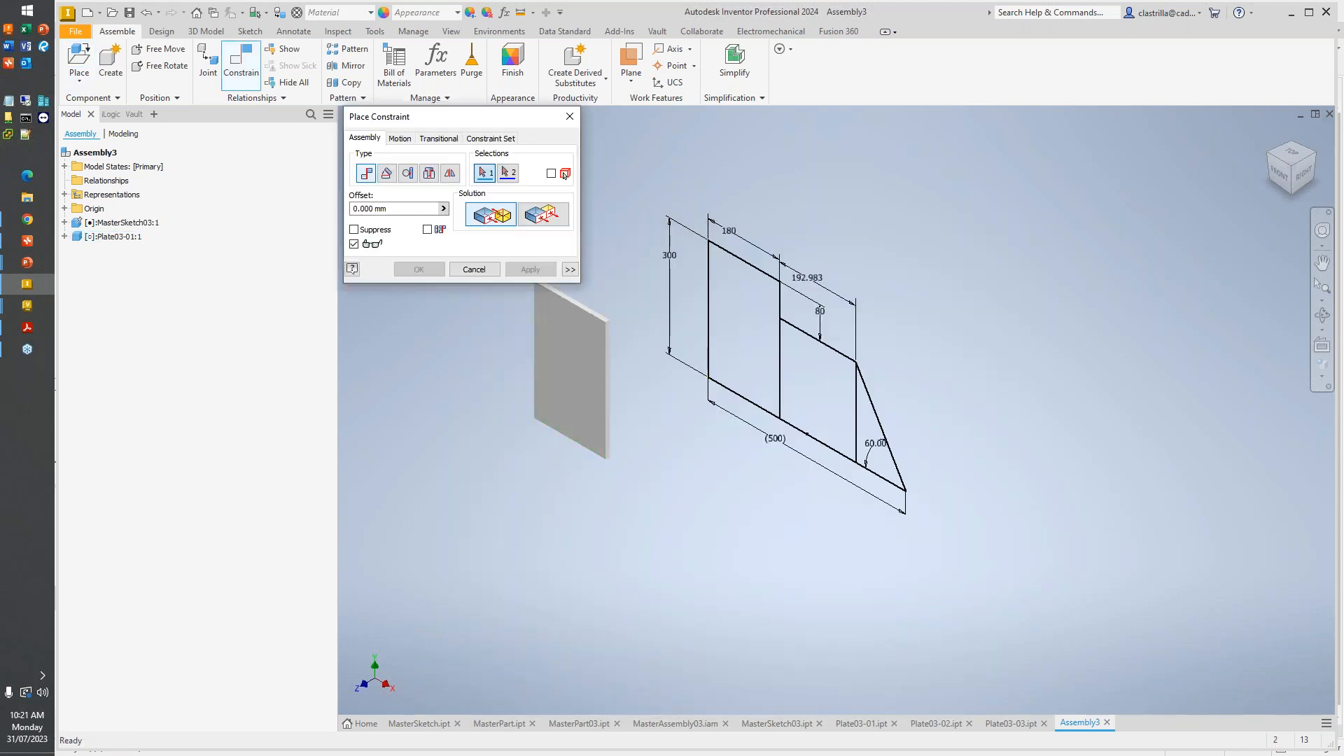
scroll(536, 297, "down", 5)
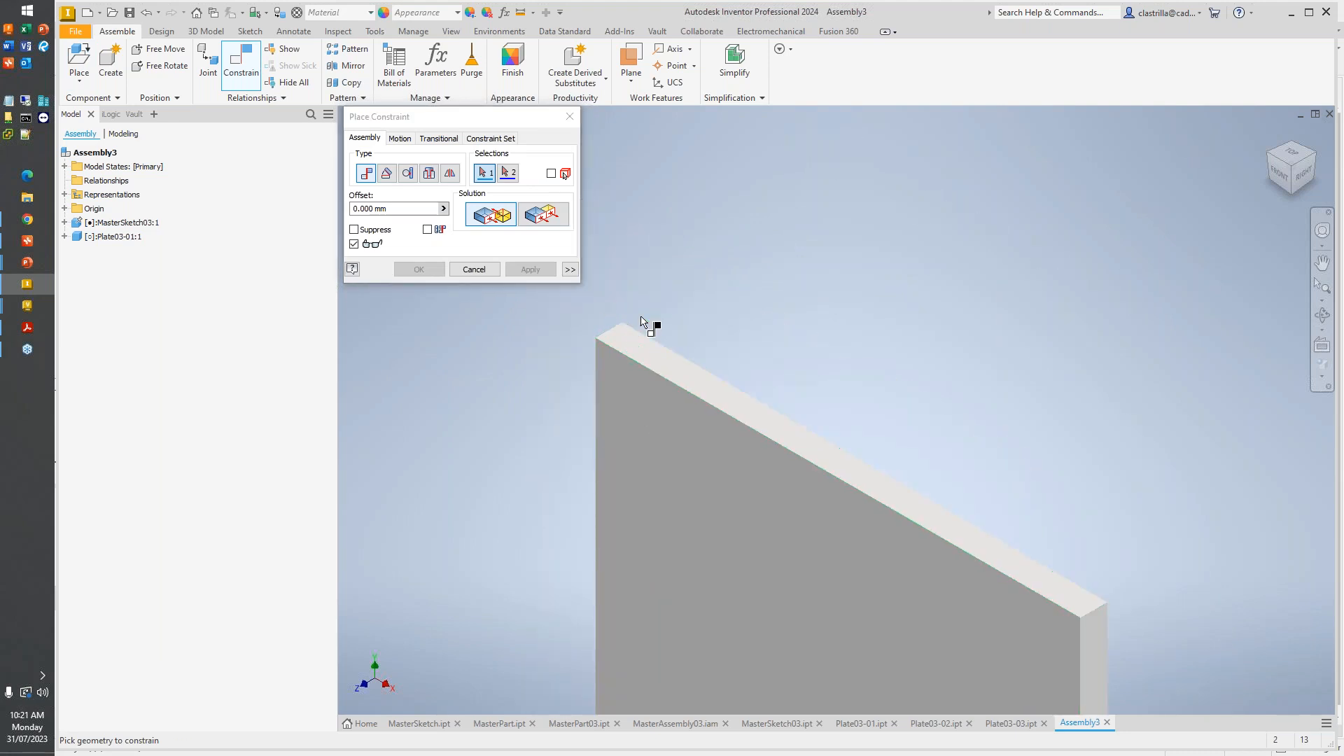
scroll(644, 324, "up", 6)
middle_click_drag(648, 325, 778, 367, "shift")
scroll(704, 422, "down", 5)
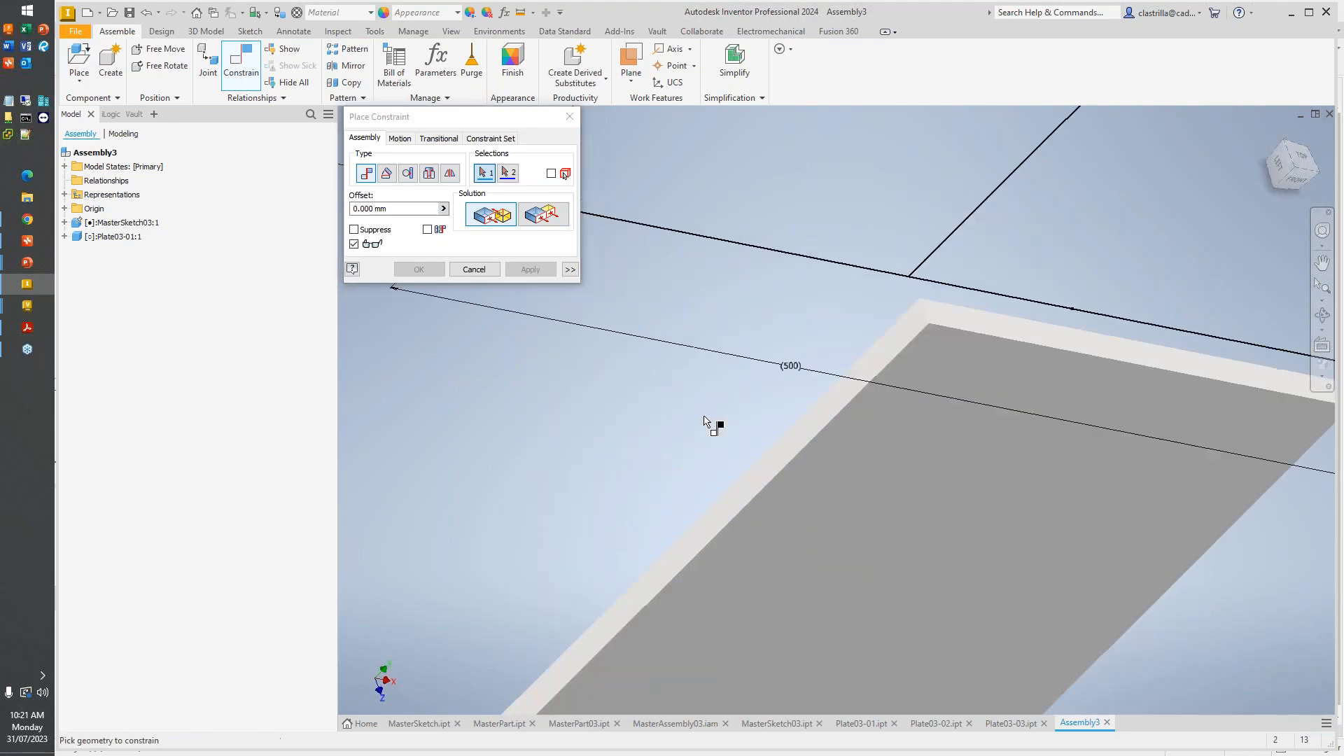
left_click(803, 428)
scroll(726, 417, "up", 5)
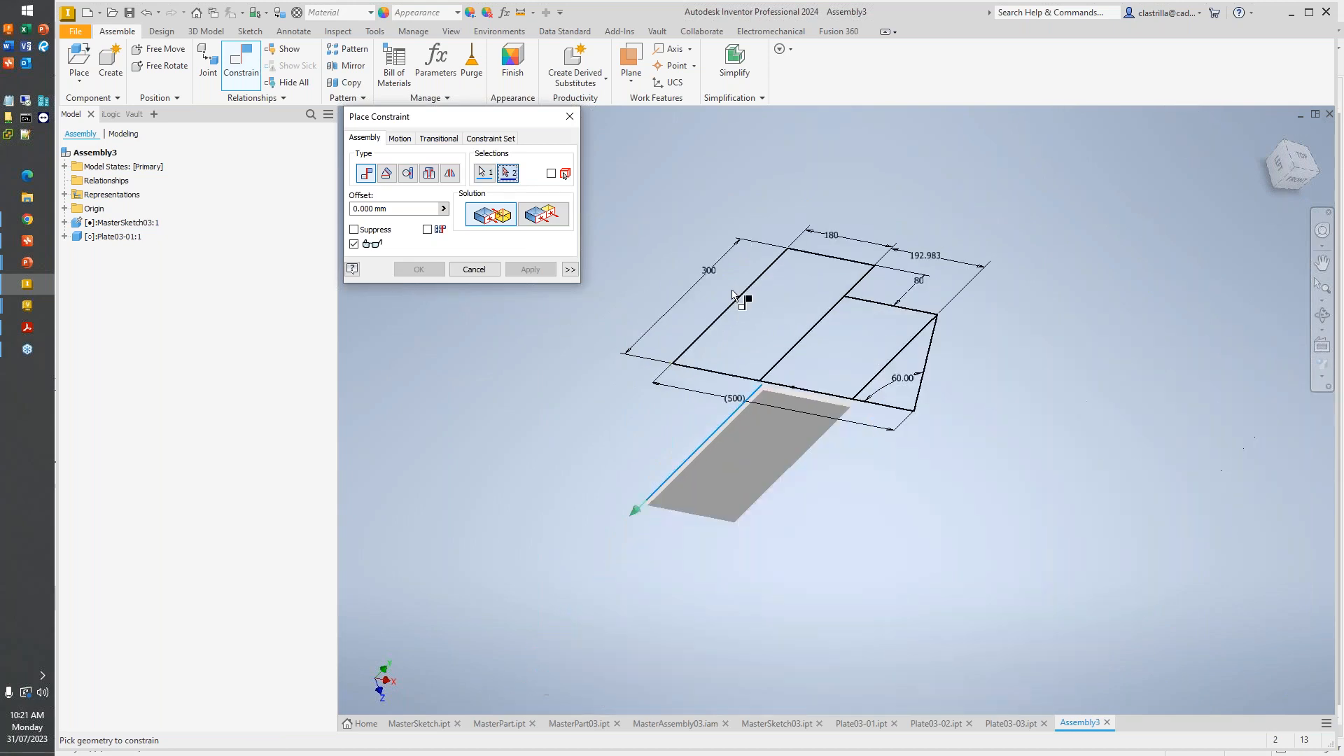
left_click(702, 335)
left_click(530, 269)
- Mate the upper back edge of Plate03-01 to the 180 mm line of the master sketch, completing its placement
left_click(786, 284)
left_click(832, 257)
left_click(530, 270)
mouse_move(827, 423)
middle_mouse_down("shift")
mouse_move(742, 365)
mouse_move(759, 367)
middle_mouse_up("shift")
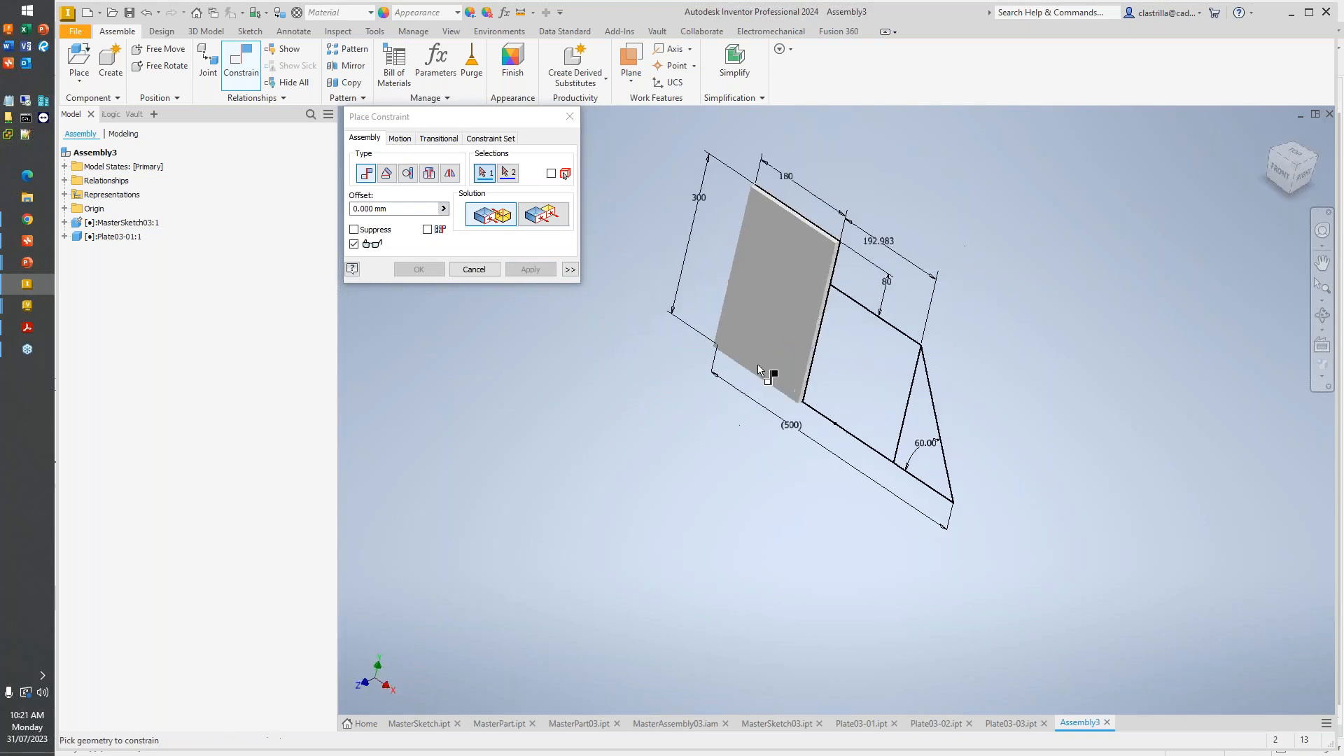
key("Escape")
- Place one instance of Plate03-02.ipt from the MS03 folder near the middle section of the sketch
middle_click_drag(903, 331, 698, 340)
scroll(698, 340, "up", 3)
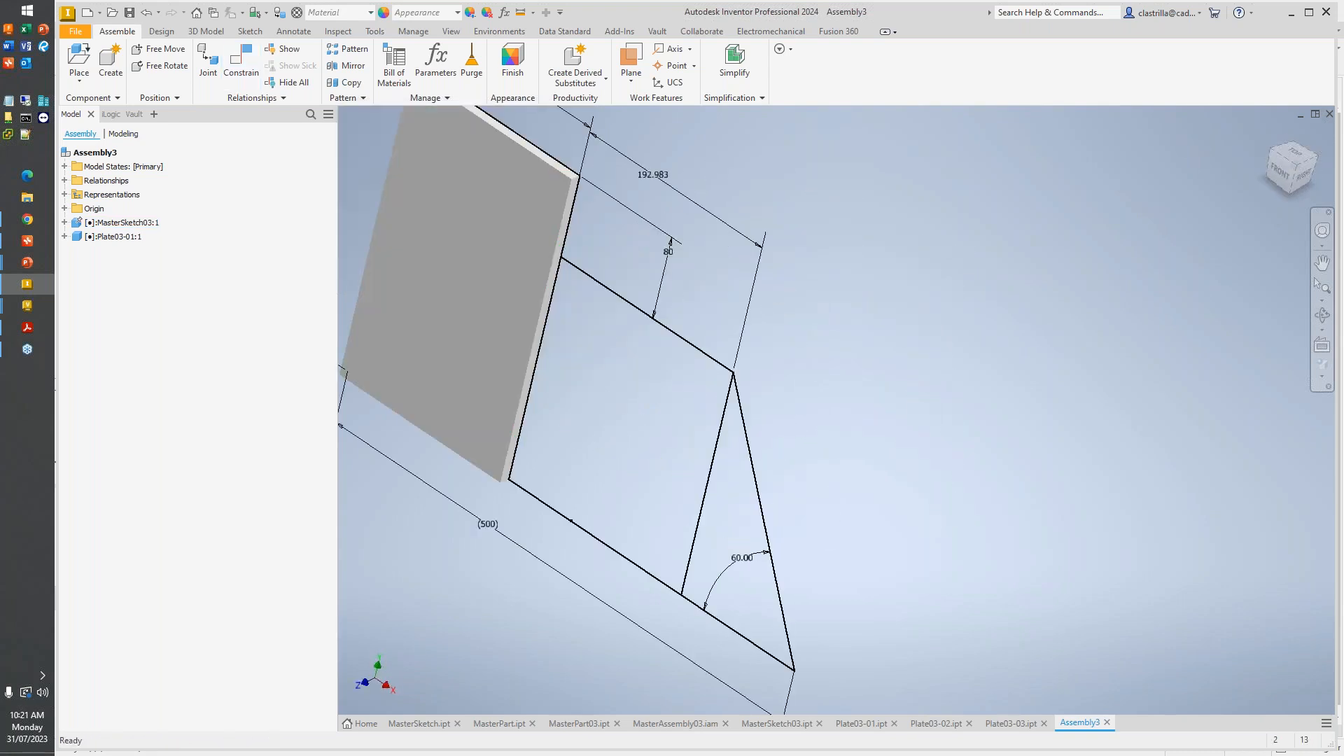
scroll(478, 287, "down", 3)
left_click(79, 59)
double_click(663, 356)
left_click(588, 455)
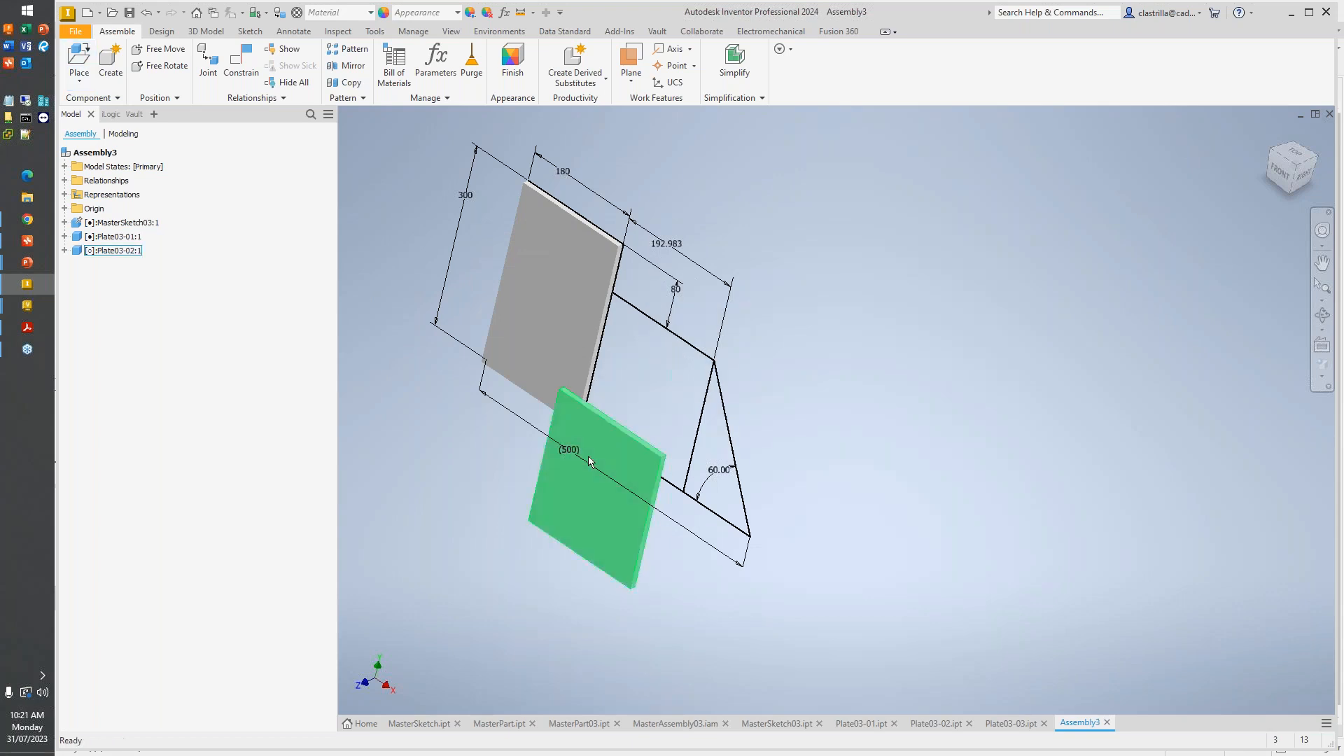
- Mate the upper back edge of Plate03-02 to the upper line of the sketch's middle section with zero offset
key("c")
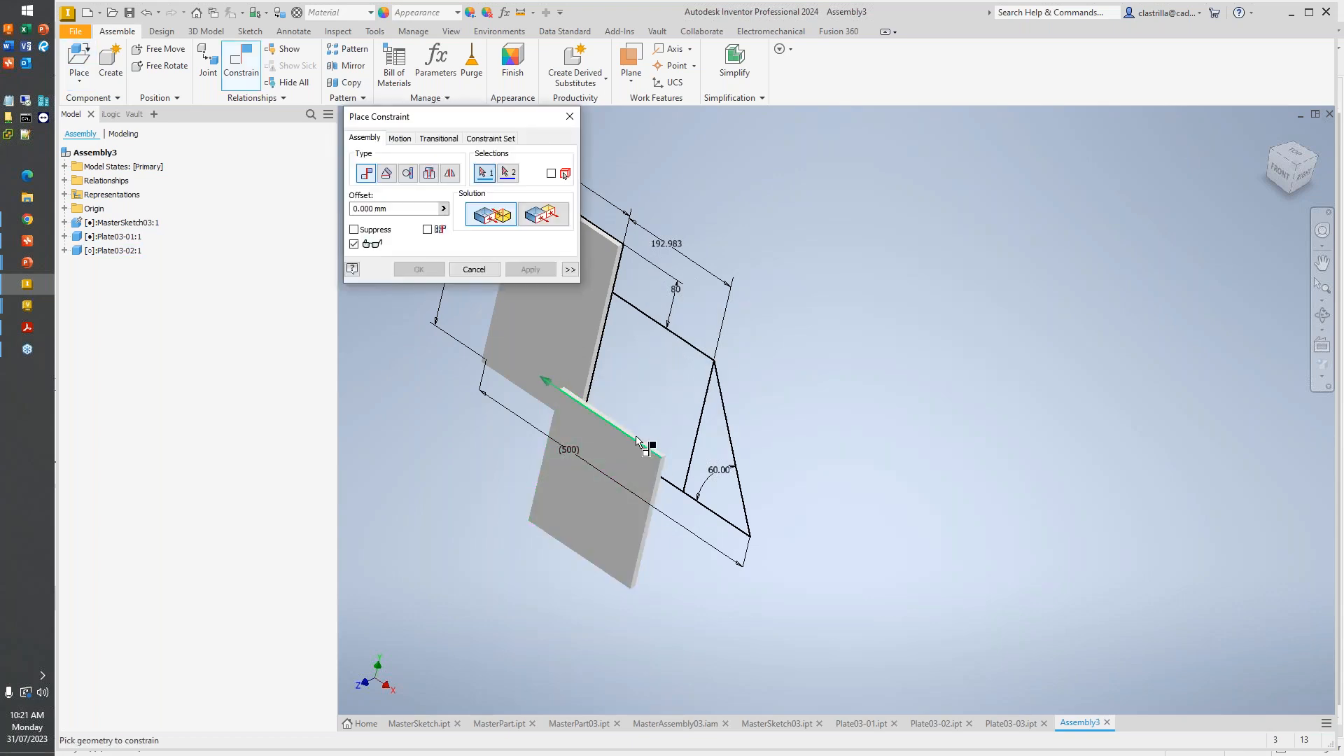
left_click(641, 442)
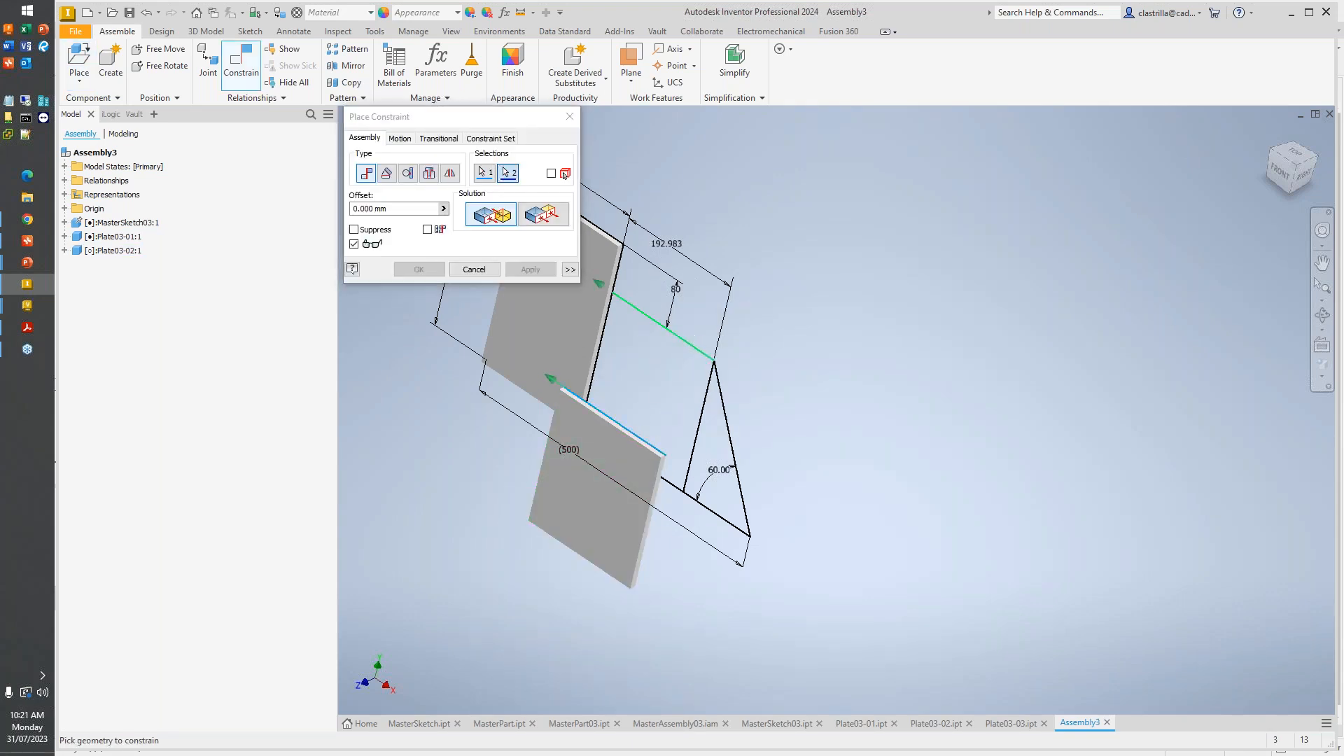
left_click(588, 280)
left_click(530, 269)
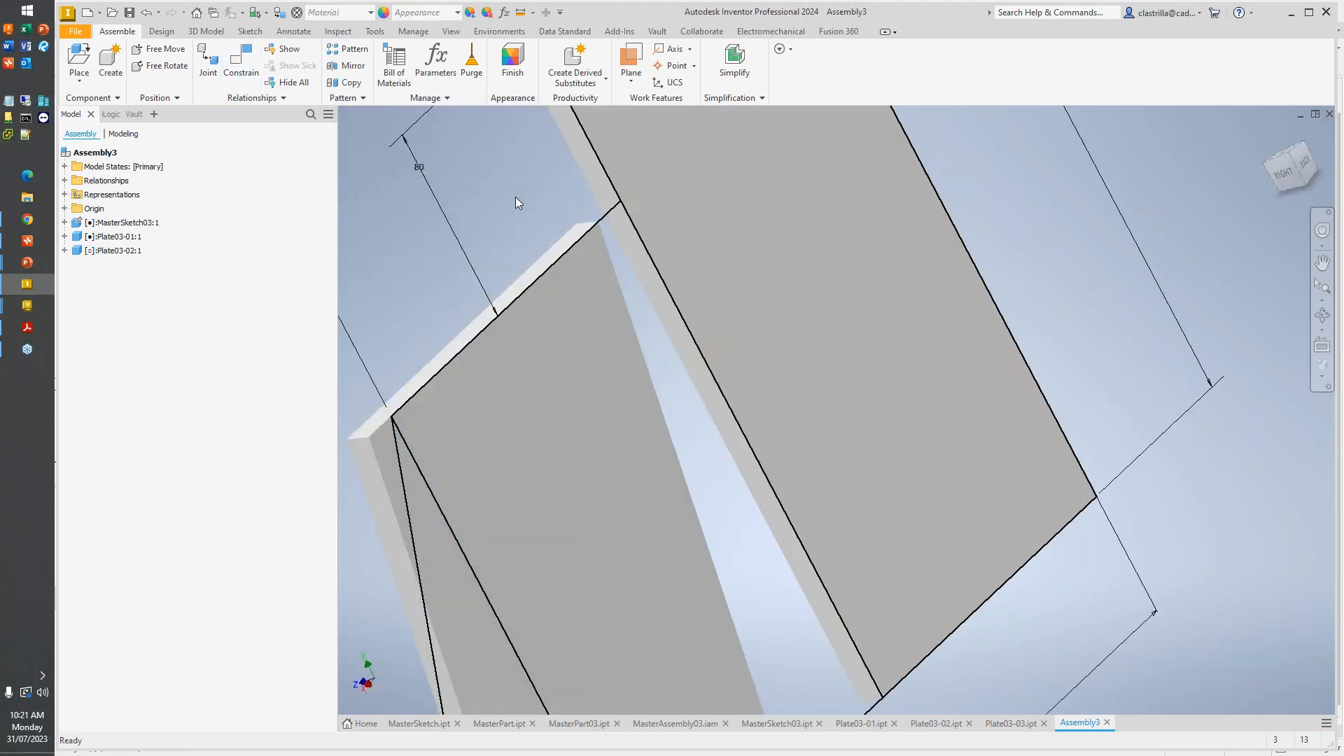
- Mate the vertical back edge of Plate03-02 to the sketch line it shares with Plate03-01, and finish constraining
left_click(644, 341)
left_click(669, 285)
left_click(530, 273)
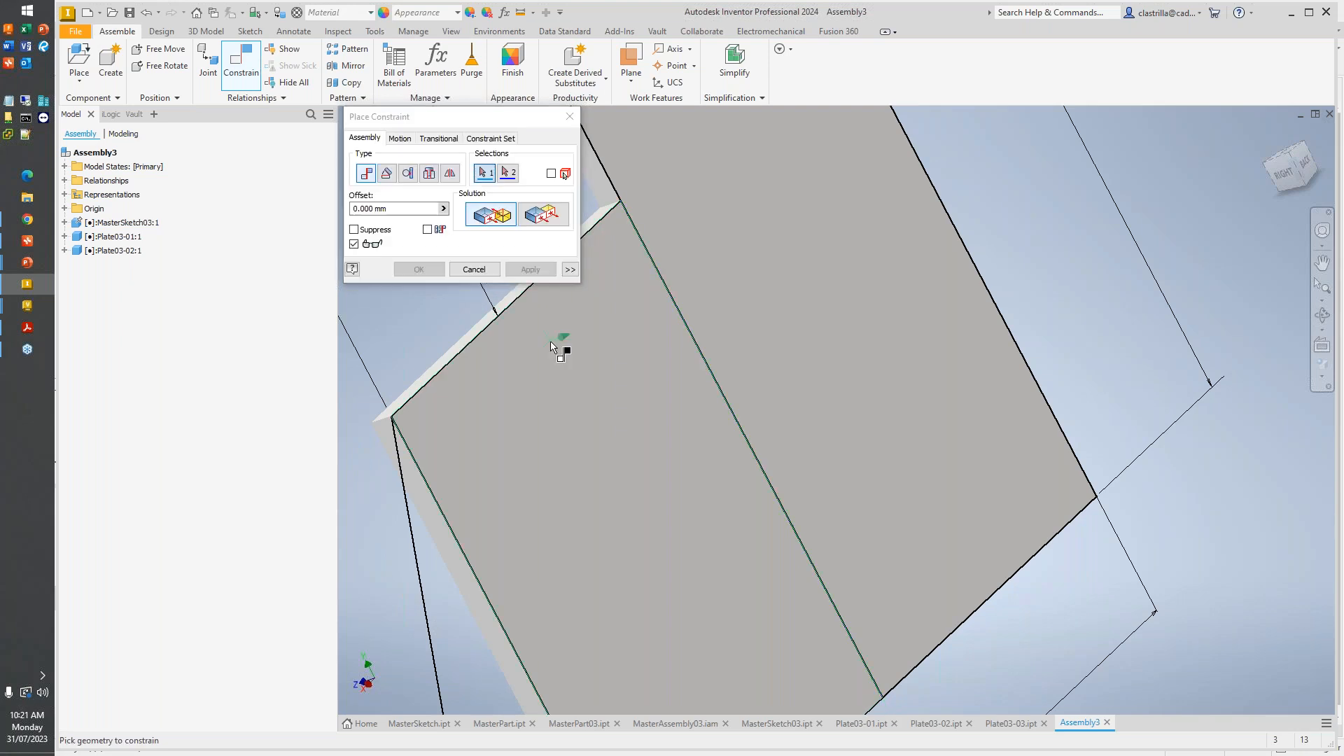
scroll(588, 352, "down", 5)
middle_click_drag(591, 352, 689, 346, "shift")
left_click(482, 270)
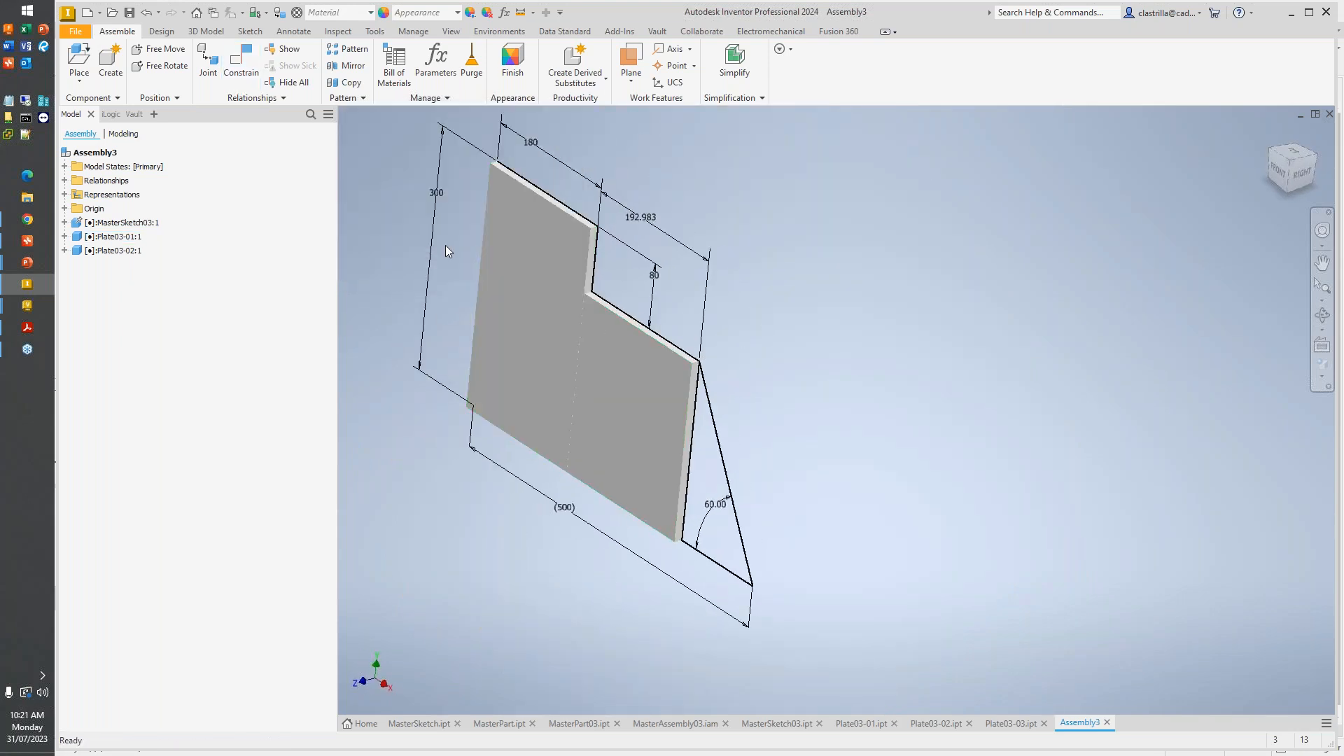
- Place one instance of the triangular Plate03-03.ipt beside the other two plates
left_click(75, 63)
double_click(672, 371)
left_click(889, 413)
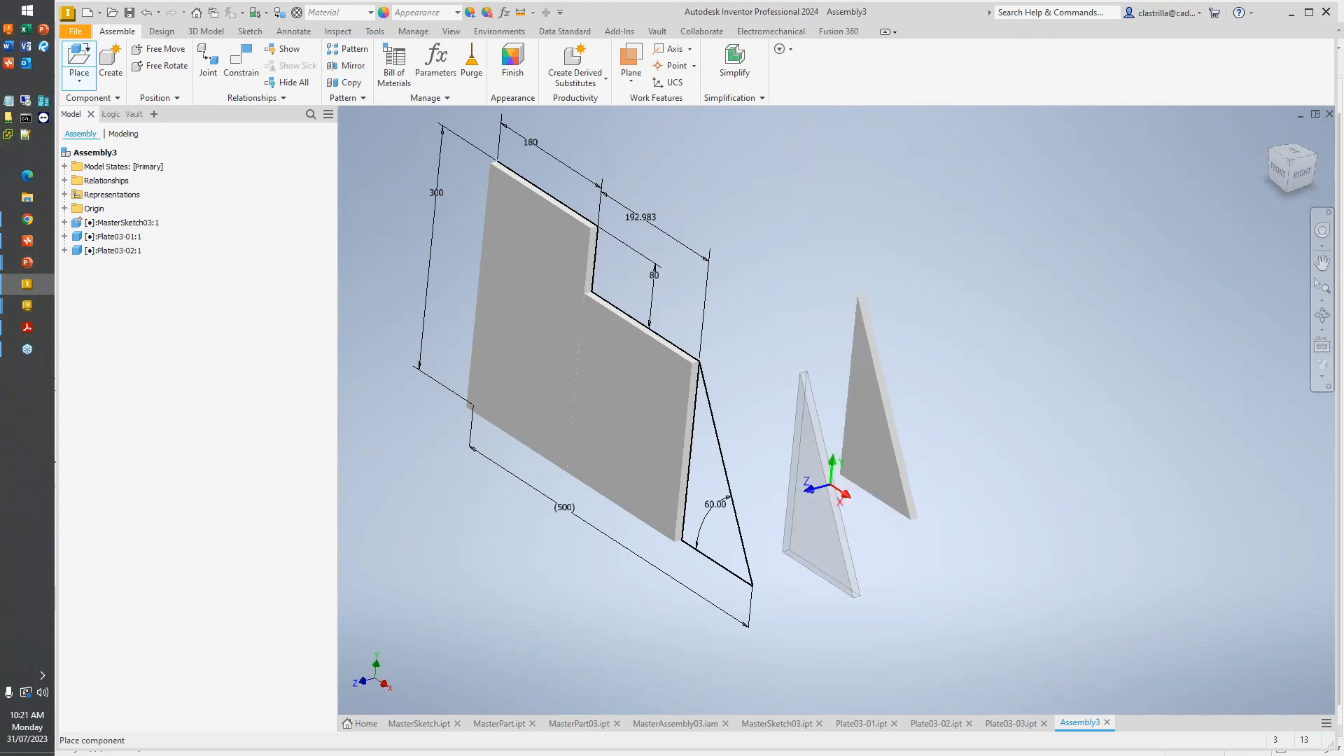
key("Escape")
- Mate the vertical back edge of Plate03-03 to the sketch line between the middle section and the triangle
key("c")
middle_click_drag(935, 354, 768, 413, "shift")
left_click(768, 413)
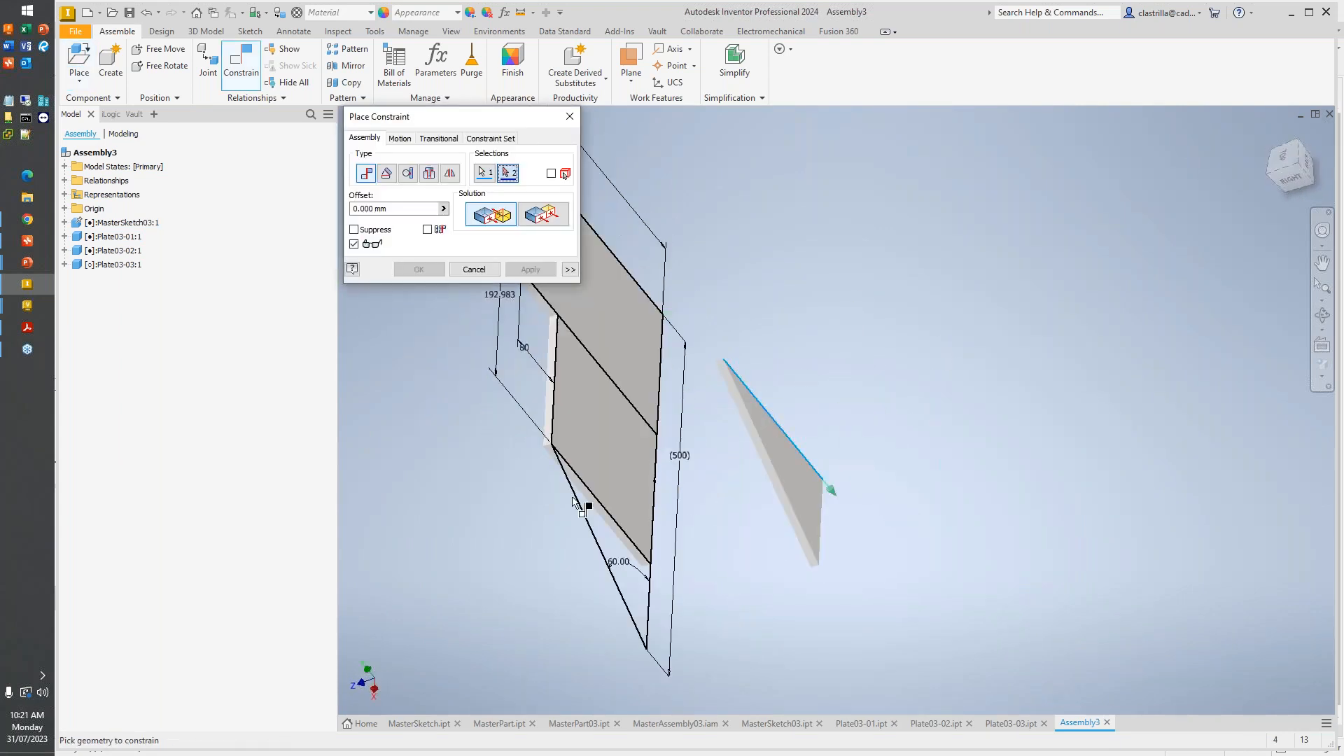
left_click(605, 505)
middle_click_drag(616, 455, 624, 424, "shift")
key("Return")
- Mate the lower back edge of Plate03-03 to the base line of the master sketch, and finish constraining
scroll(623, 540, "up", 5)
left_click(637, 509)
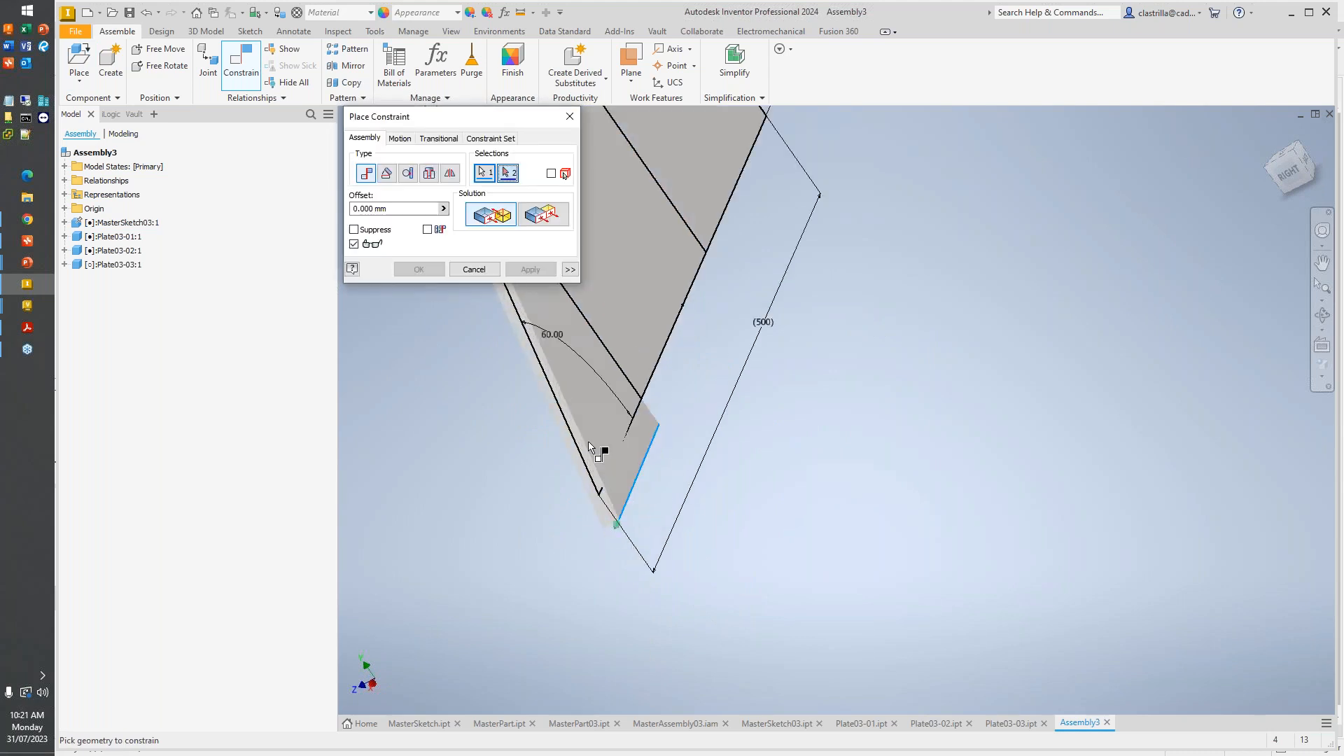
left_click(530, 272)
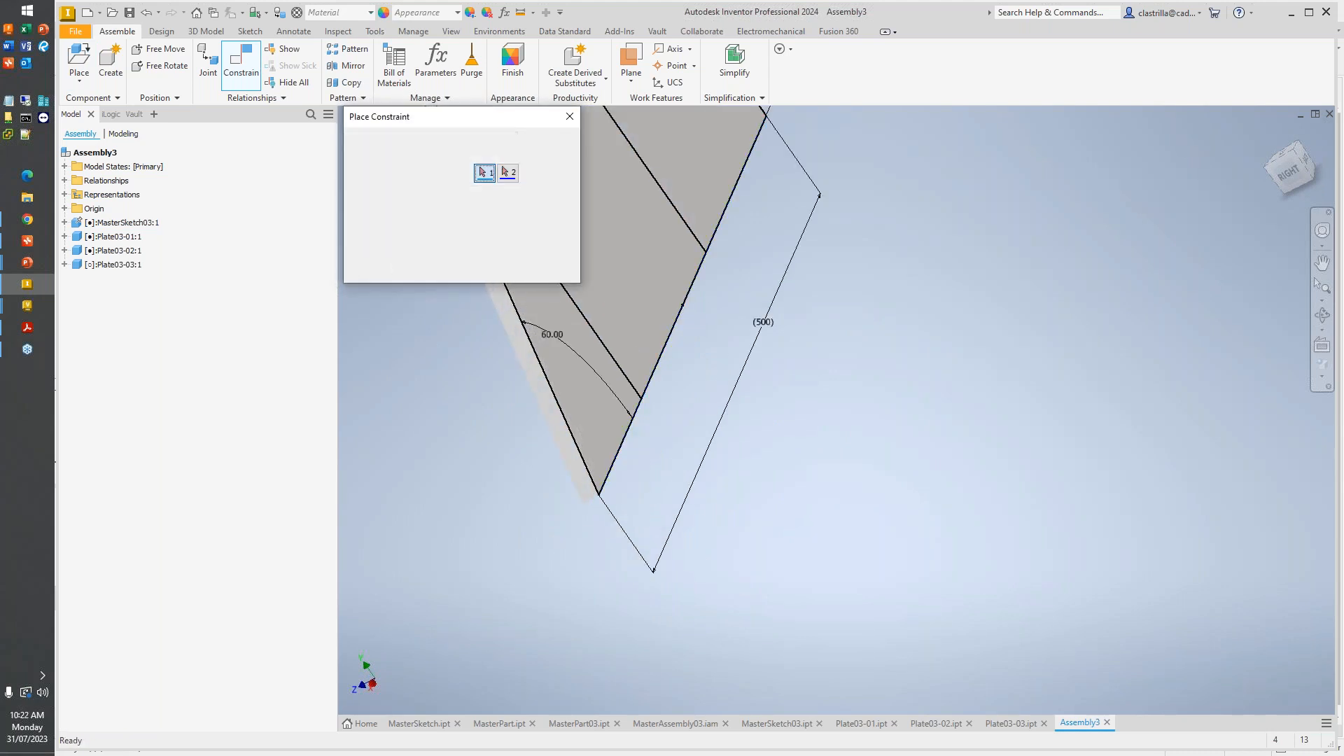
middle_click_drag(568, 458, 965, 244, "shift")
key("Escape")
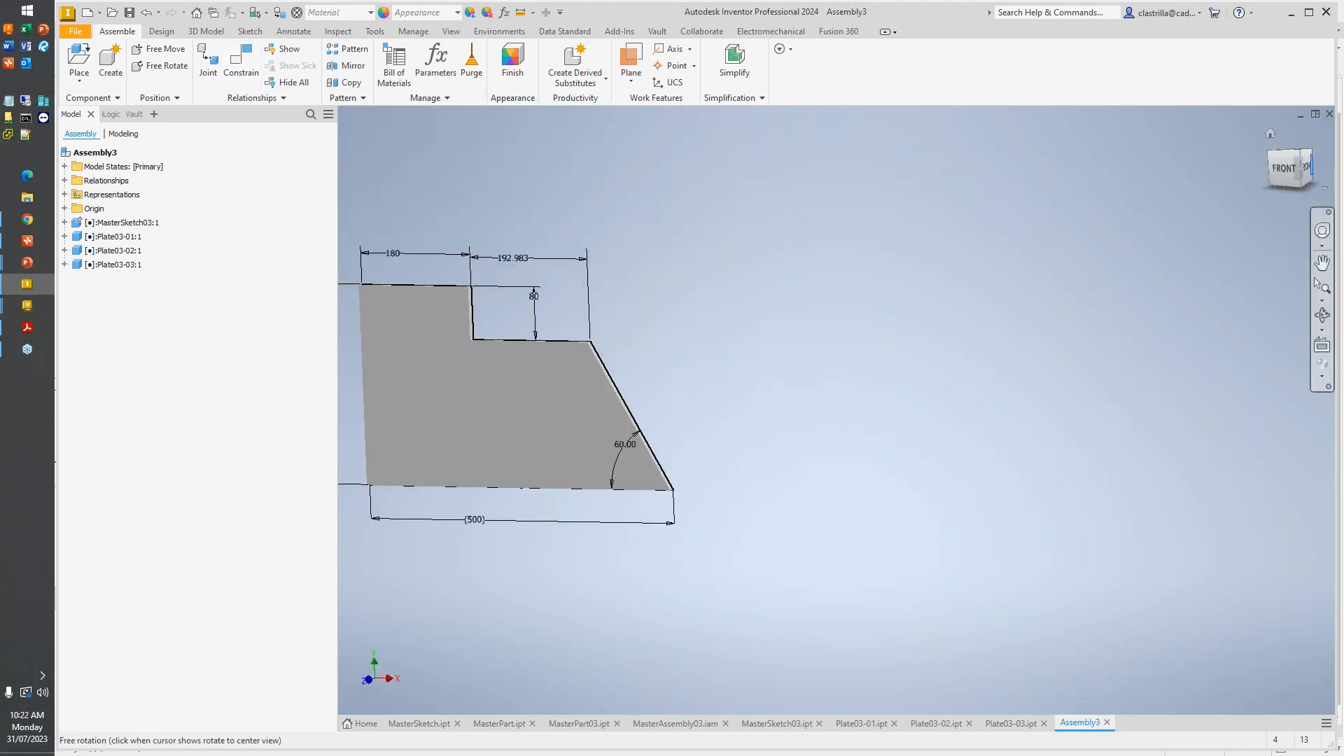
- Change the visual style to a shaded display with part edges and return the assembly to the isometric view
left_click(1321, 377)
left_click(1239, 422)
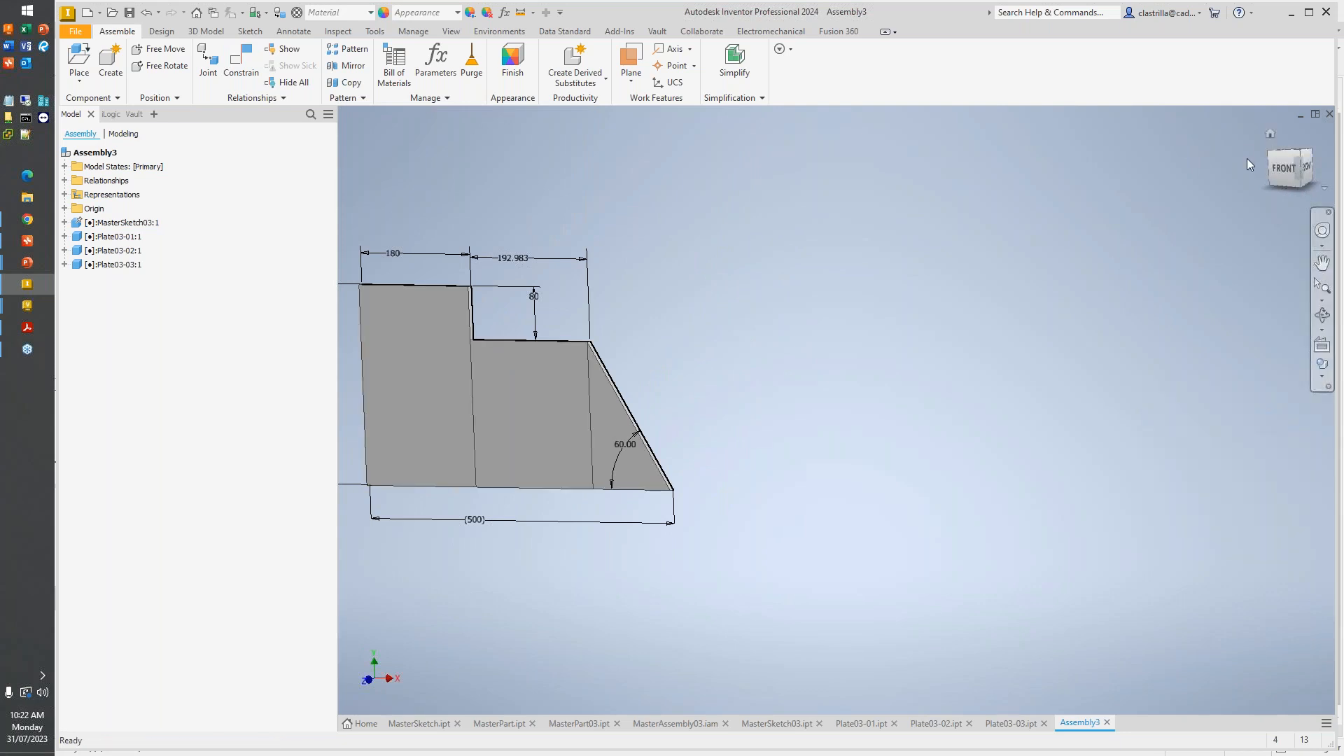
left_click_drag(1297, 155, 1287, 161)
left_click(1297, 153)
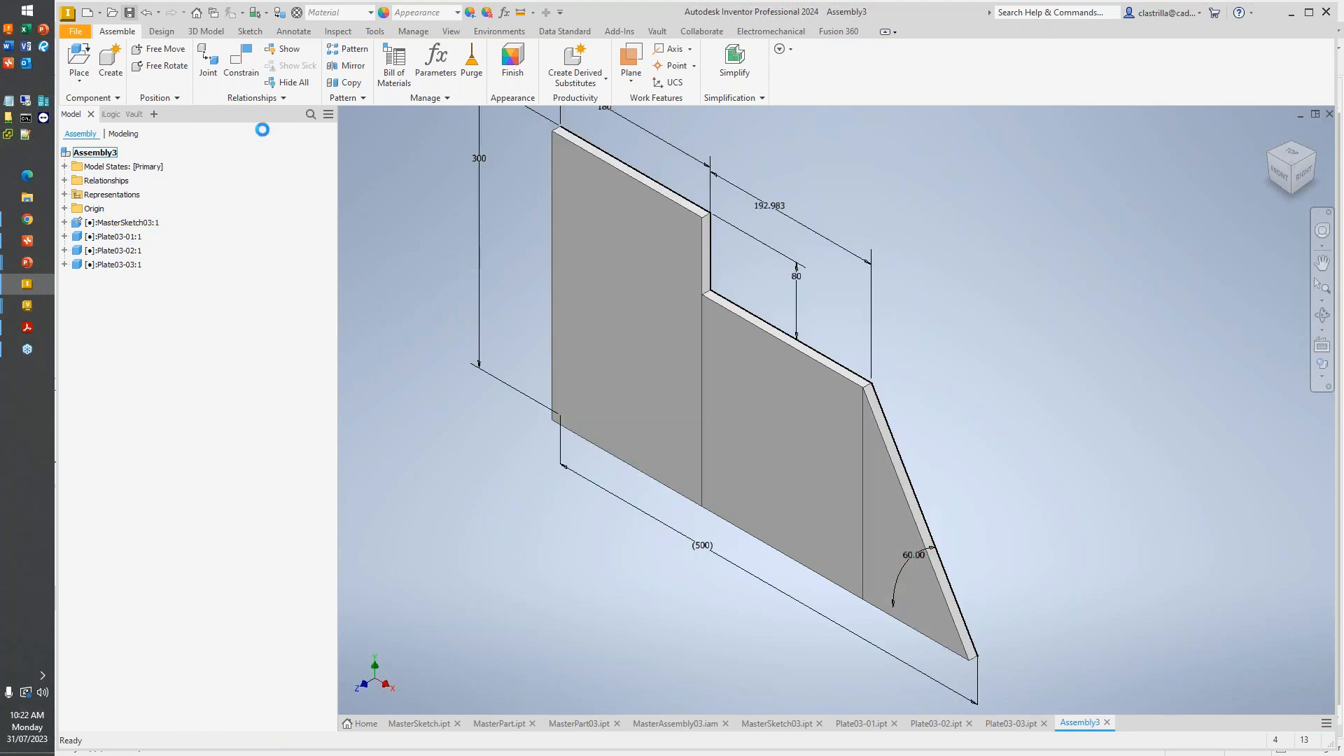
- Save the assembly as MasterAssy03.iam in Demonstration\Top Down Methodology\MS03 and check it in to Vault
left_click(205, 82)
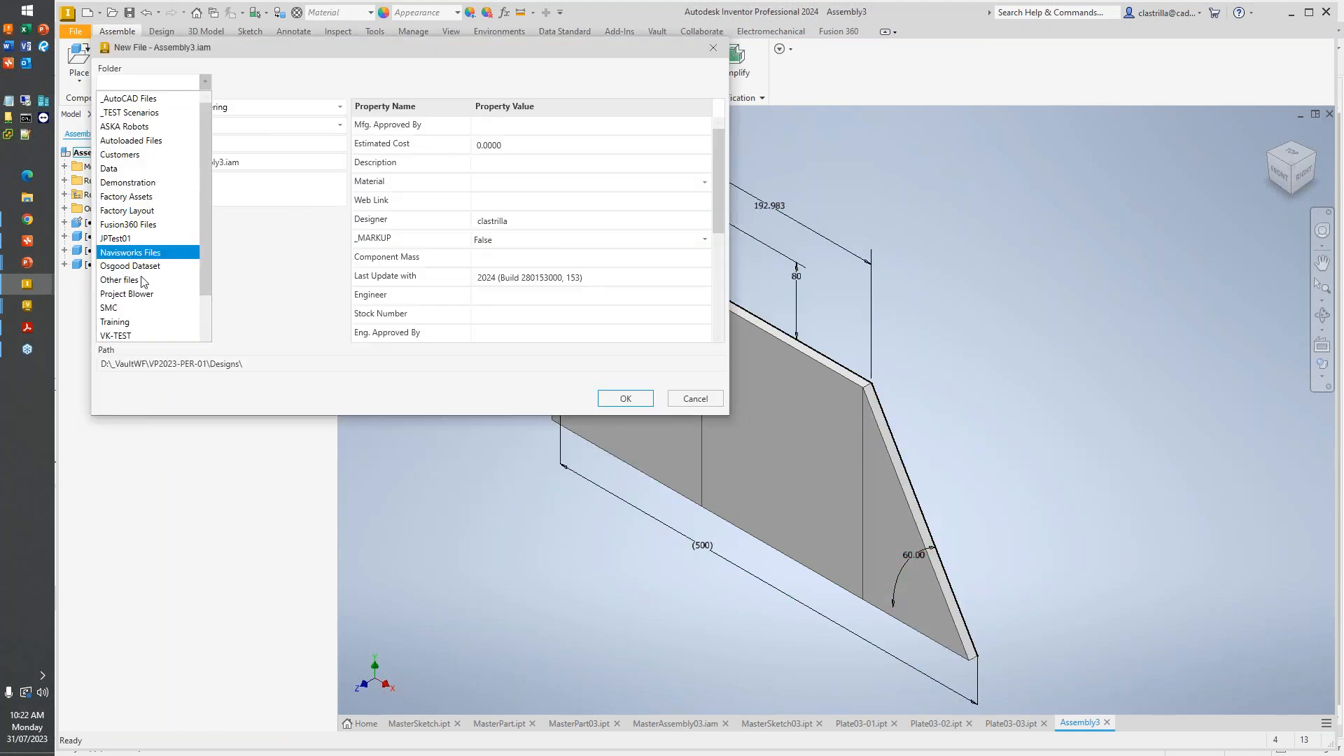
scroll(136, 280, "down", 2)
left_click(150, 143)
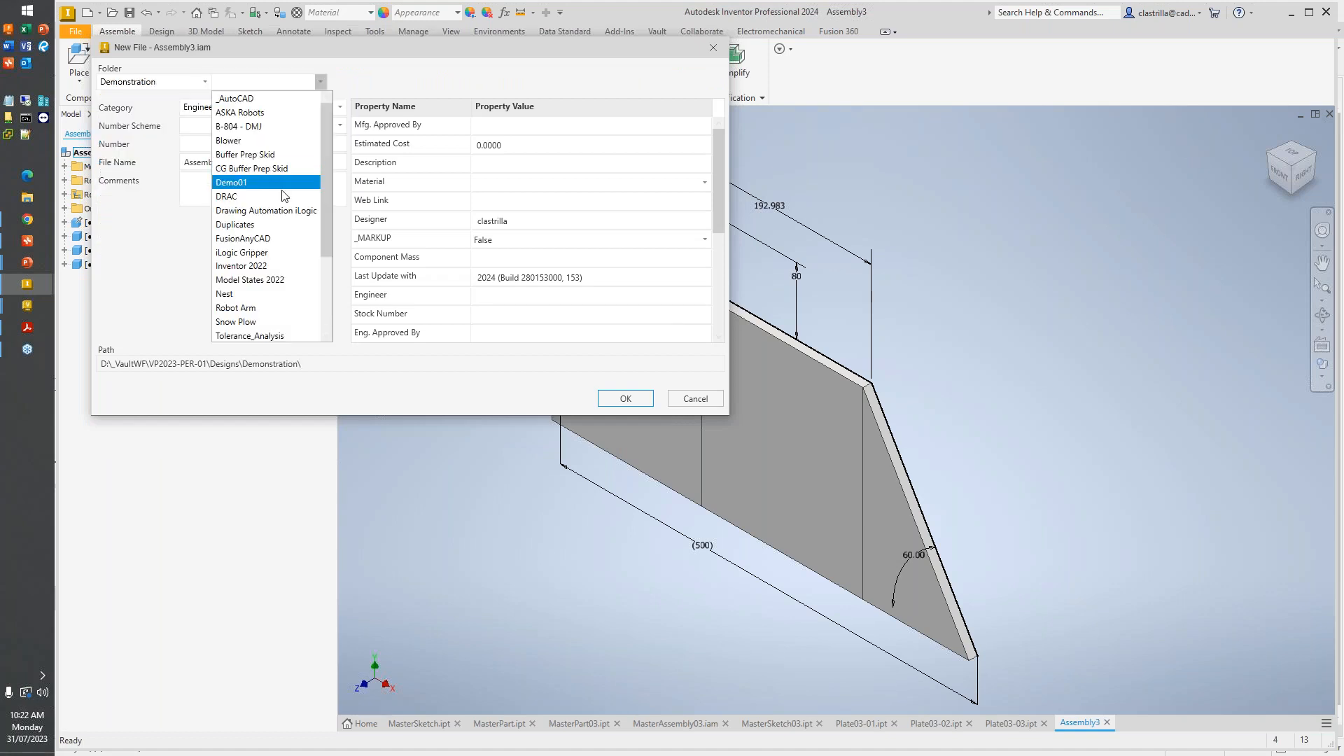
left_click(293, 239)
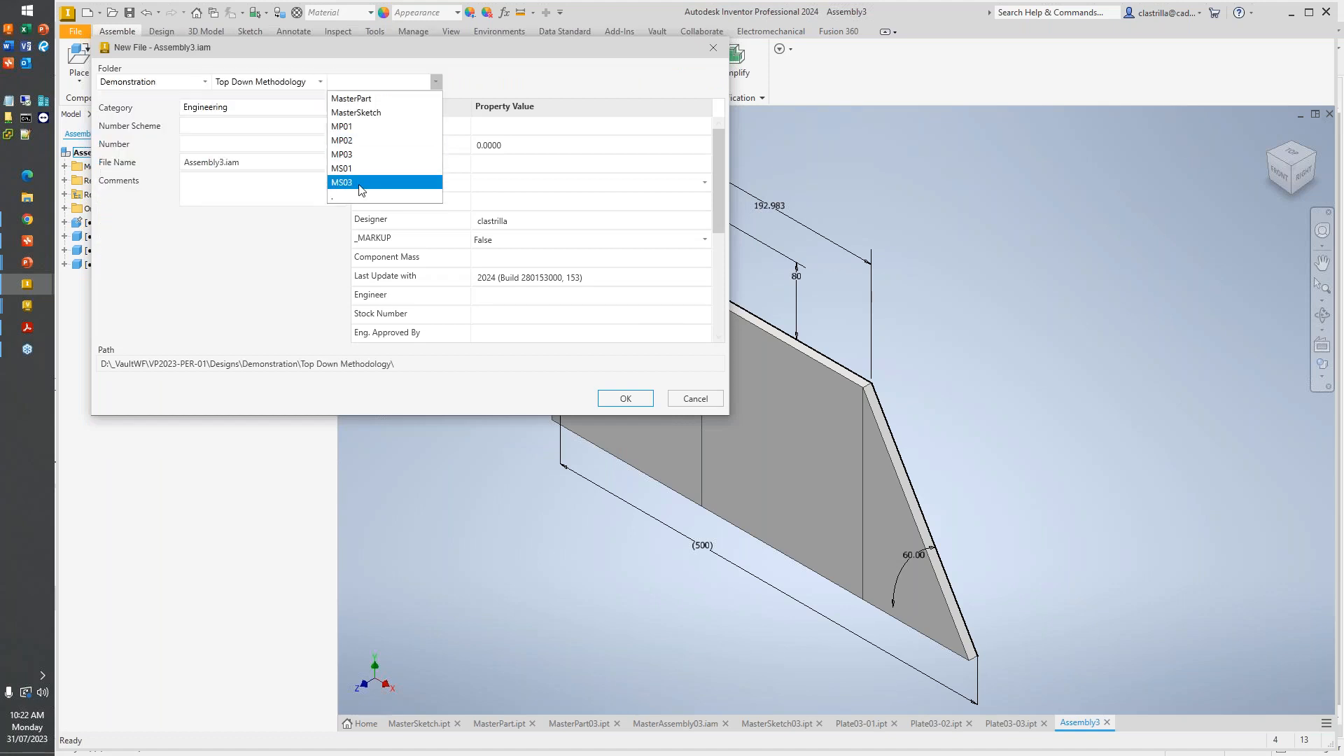
left_click(358, 187)
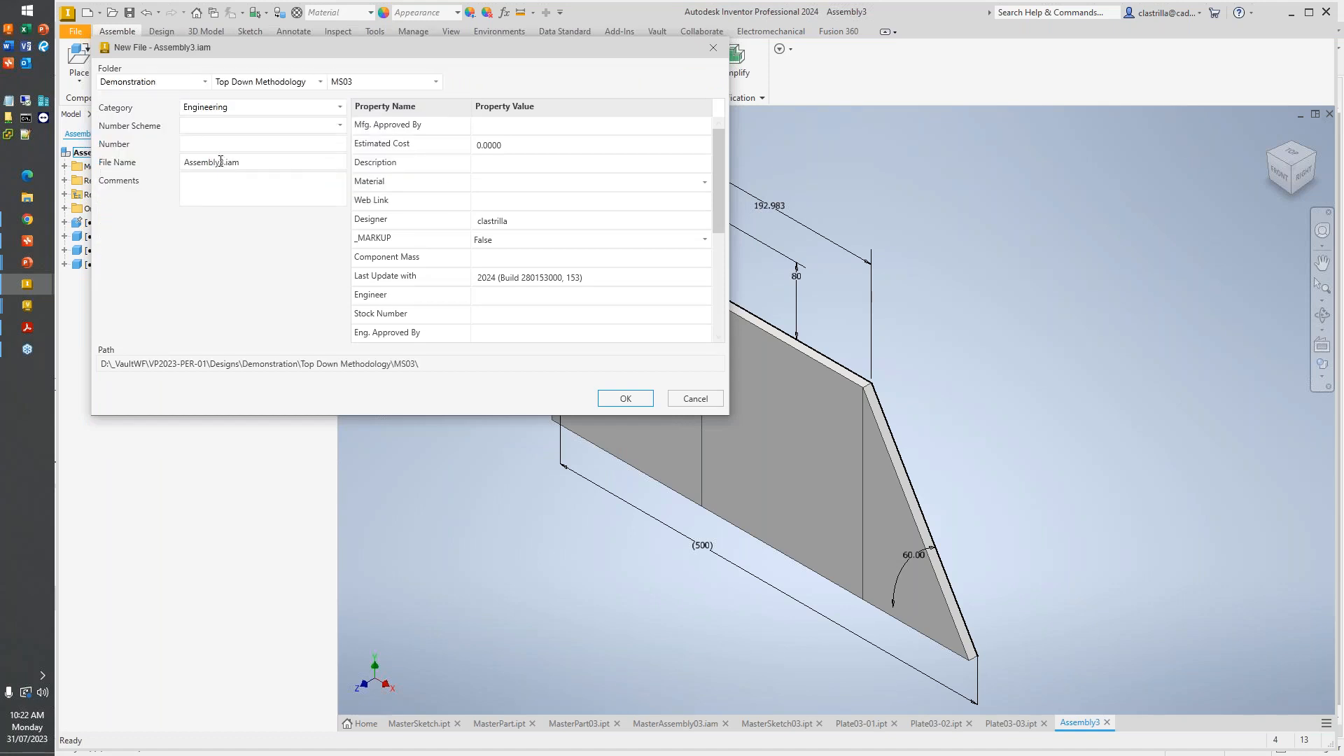
type("mas")
key("Return")
left_click(1028, 274)
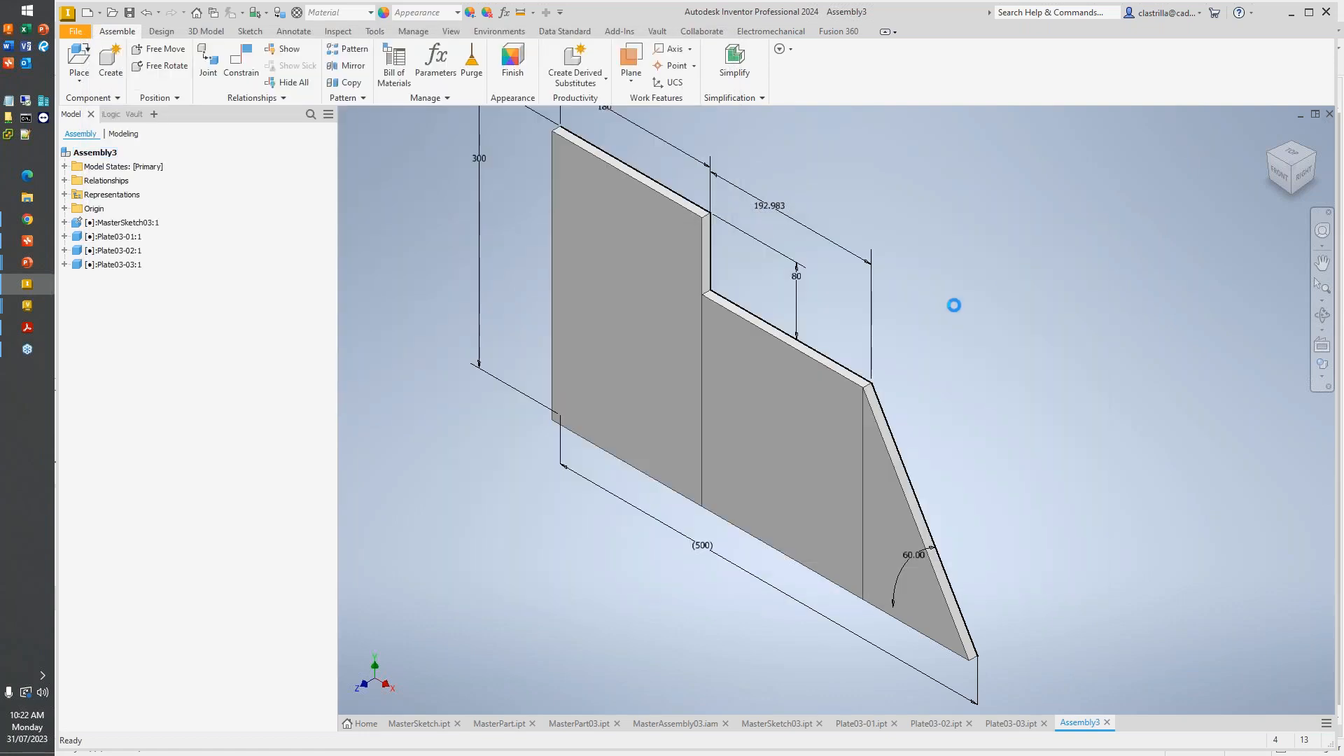
left_click(767, 585)
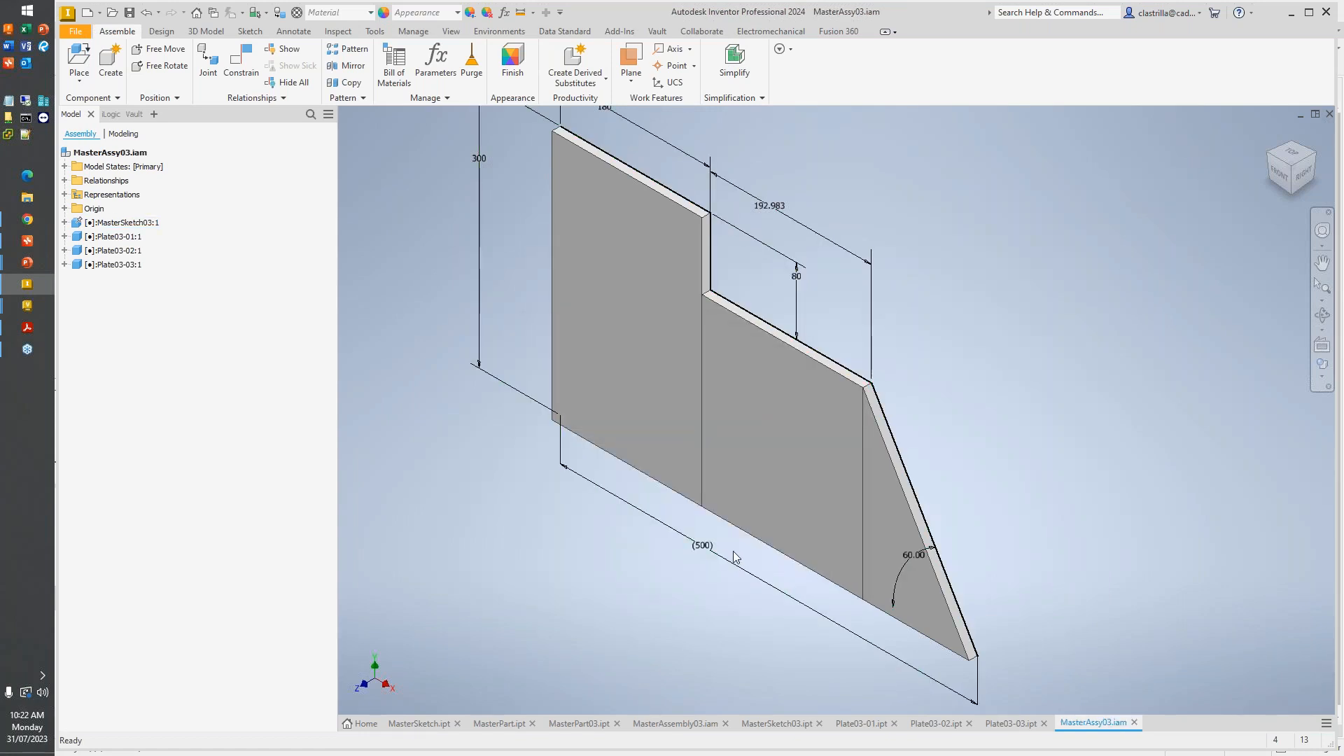
- Switch to Autodesk Vault Professional and review the files in the MS03 folder
mouse_move(32, 304)
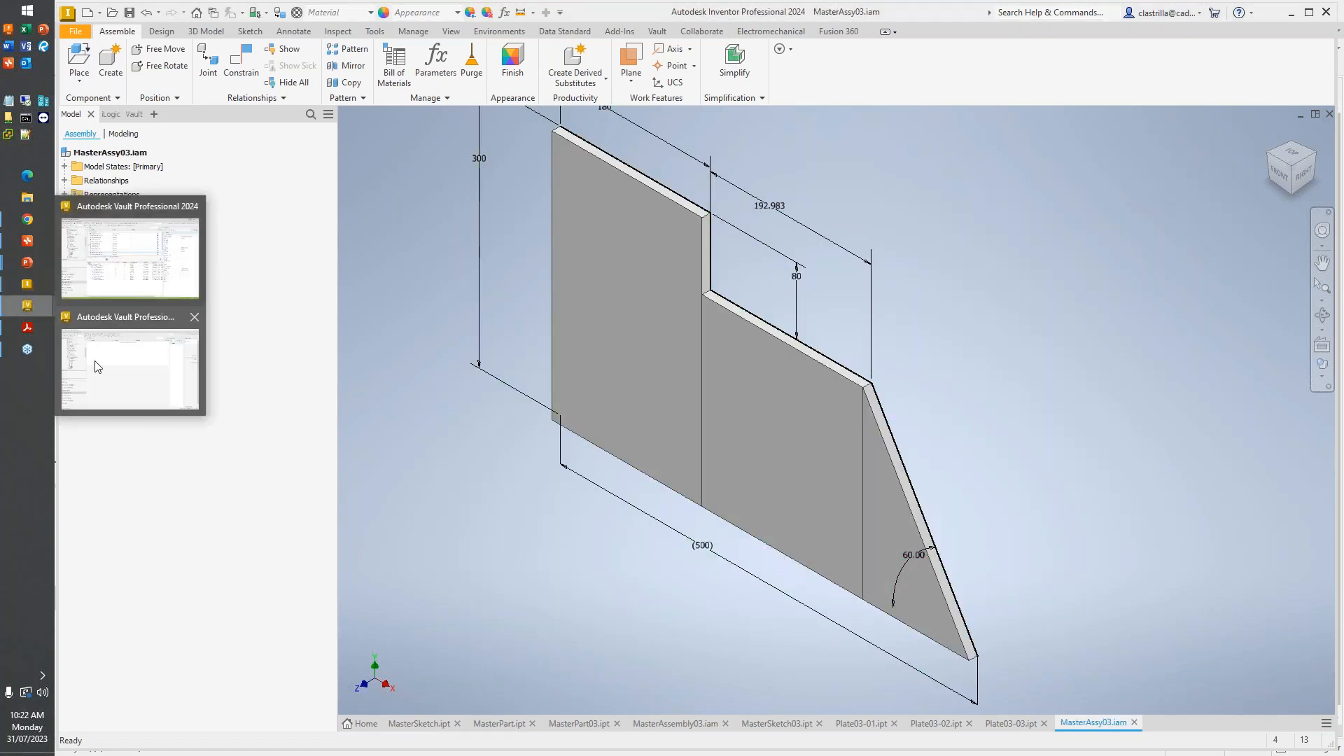
left_click(100, 366)
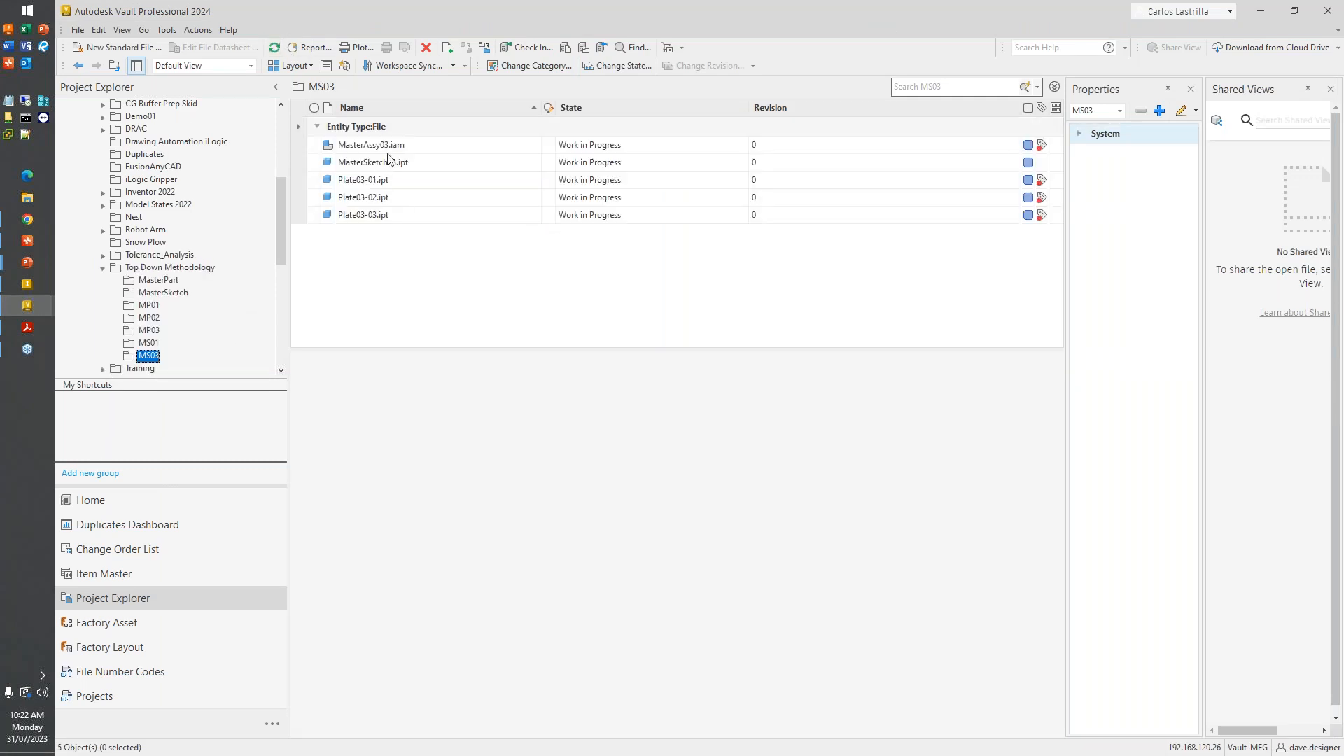
- Examine which files MasterAssy03.iam uses in Vault, including the references beneath Plate03-01, Plate03-02 and Plate03-03
left_click(388, 152)
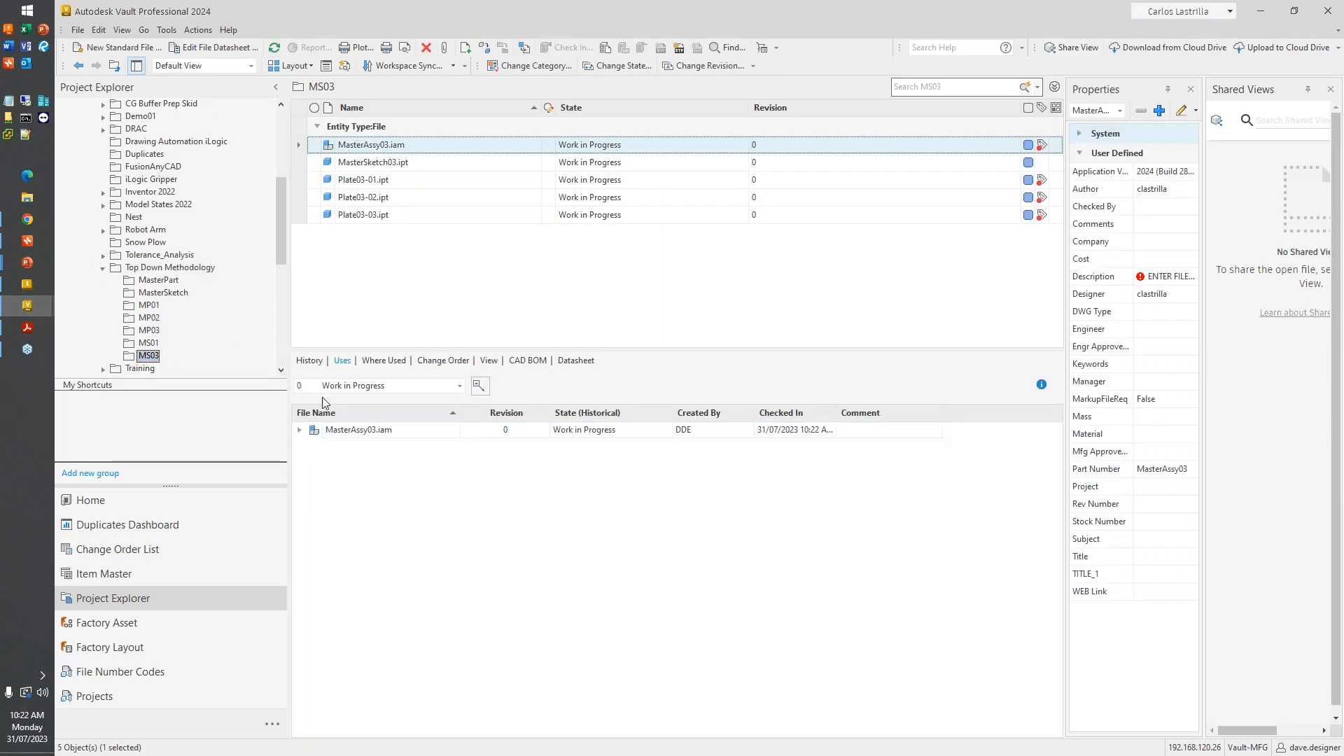
left_click(299, 429)
left_click(360, 445)
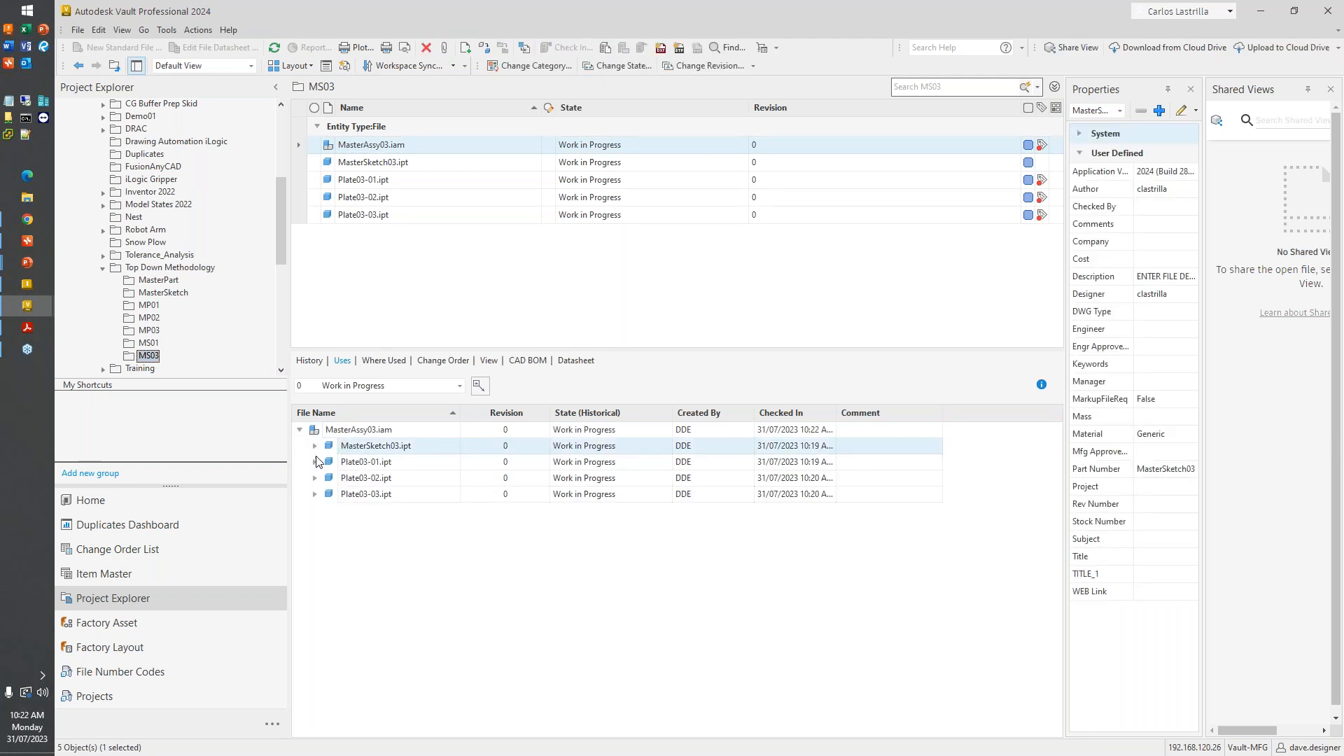
left_click(315, 462)
left_click(315, 494)
left_click(315, 526)
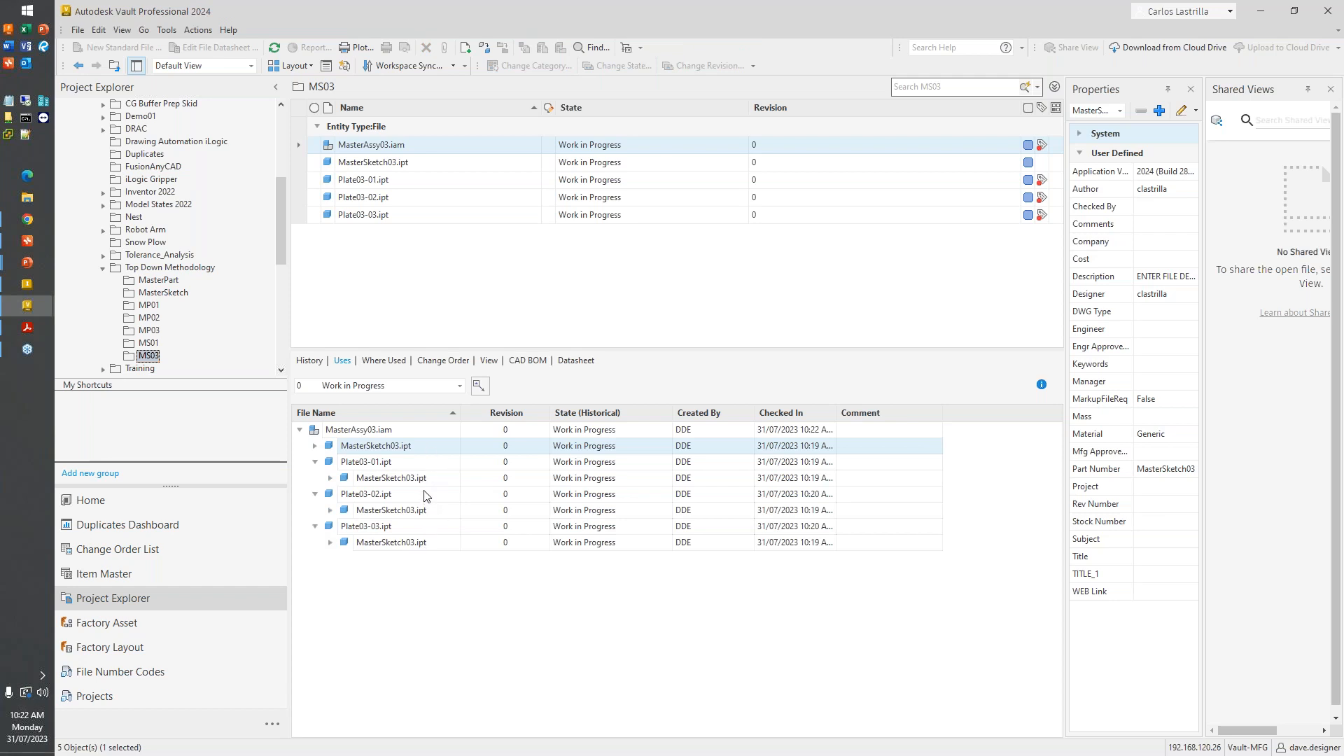
- Switch back to Inventor and close every open document except MasterAssy03.iam, discarding the changes to MasterSketch.ipt
left_click(1271, 10)
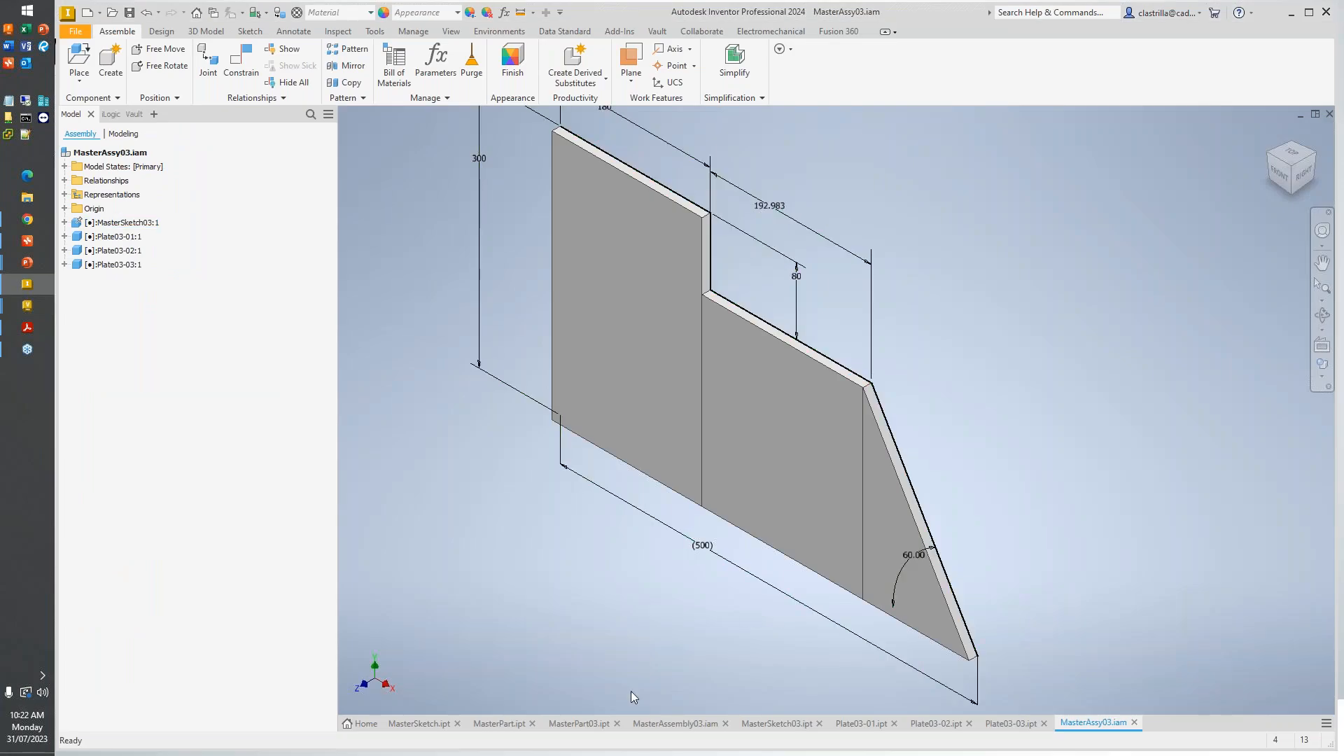
left_click(457, 723)
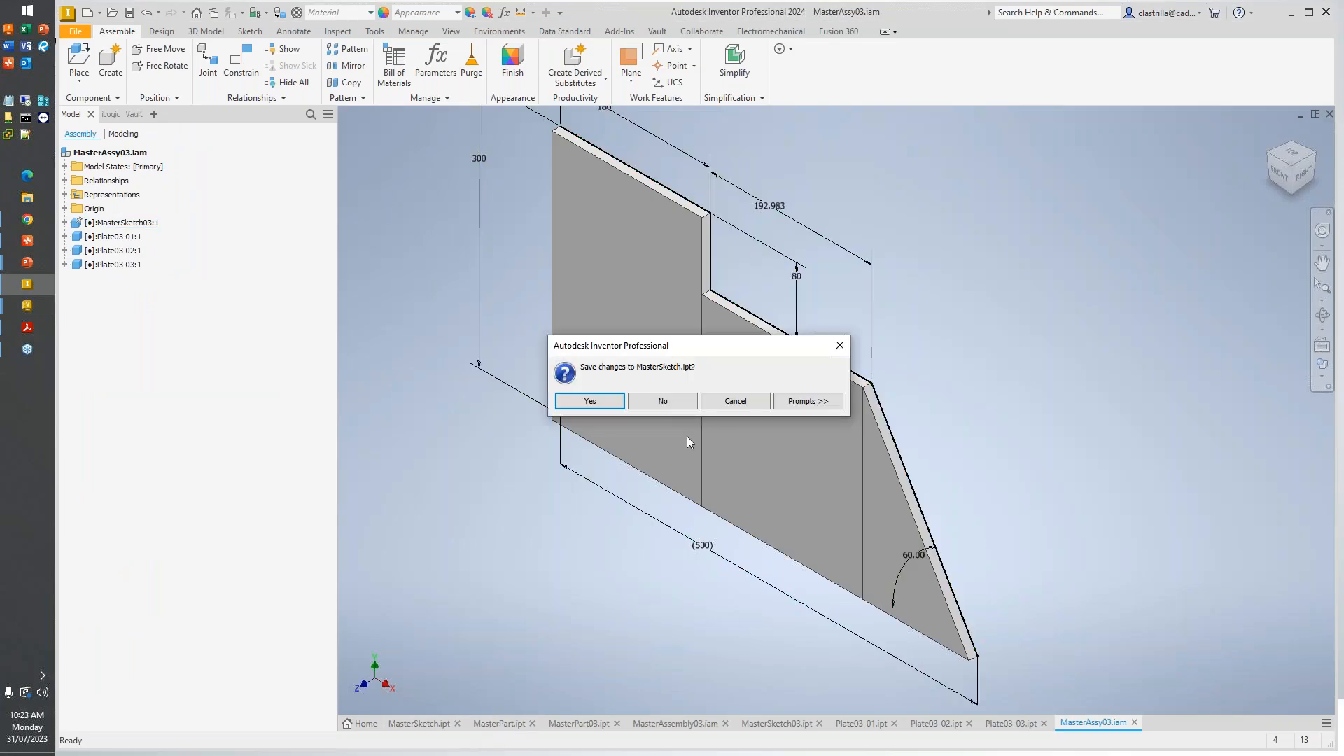
left_click(662, 401)
left_click(447, 723)
left_click(457, 724)
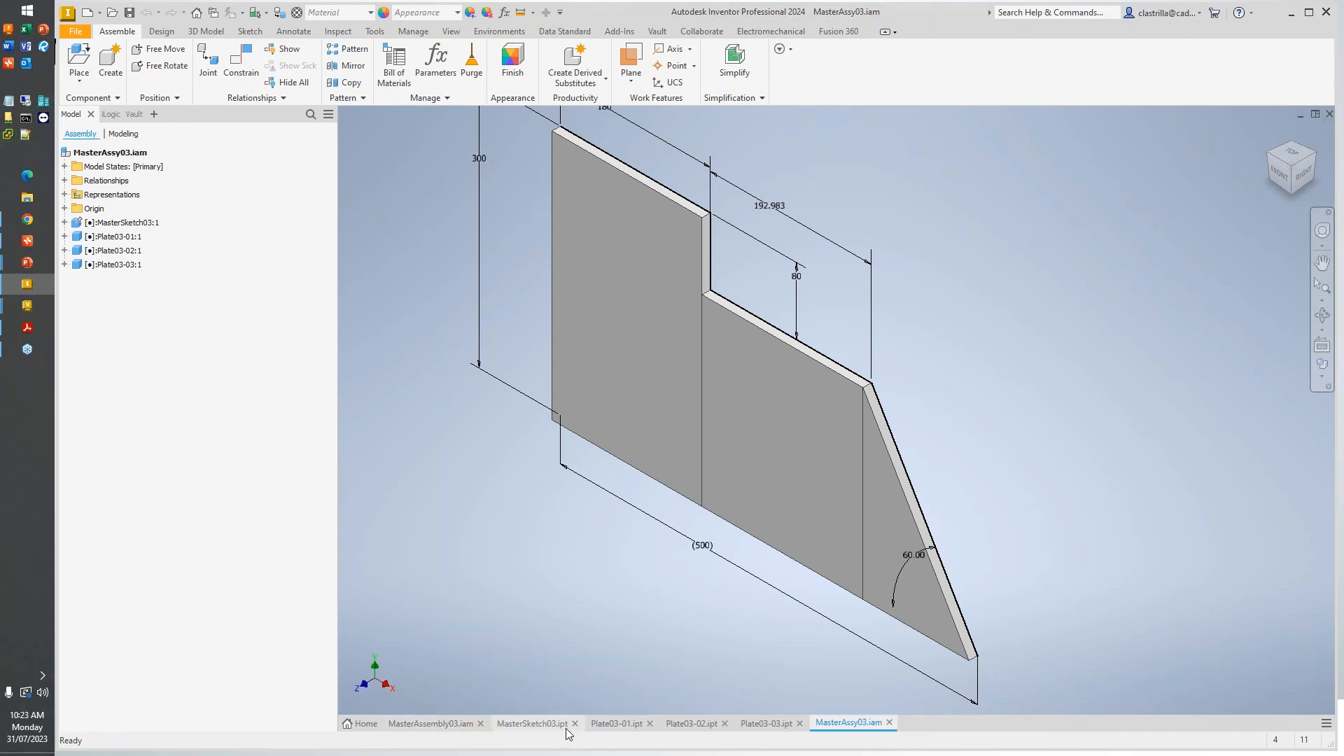
left_click(481, 724)
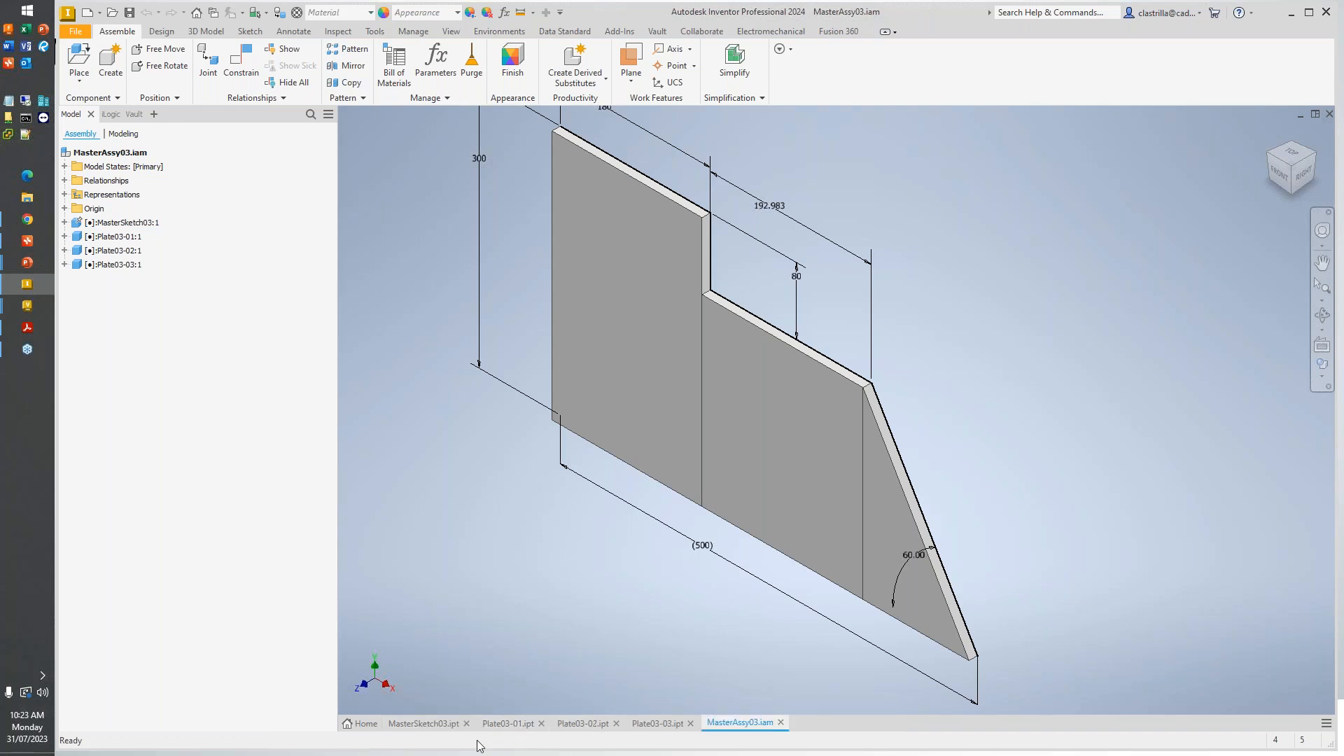
left_click(467, 723)
left_click(447, 723)
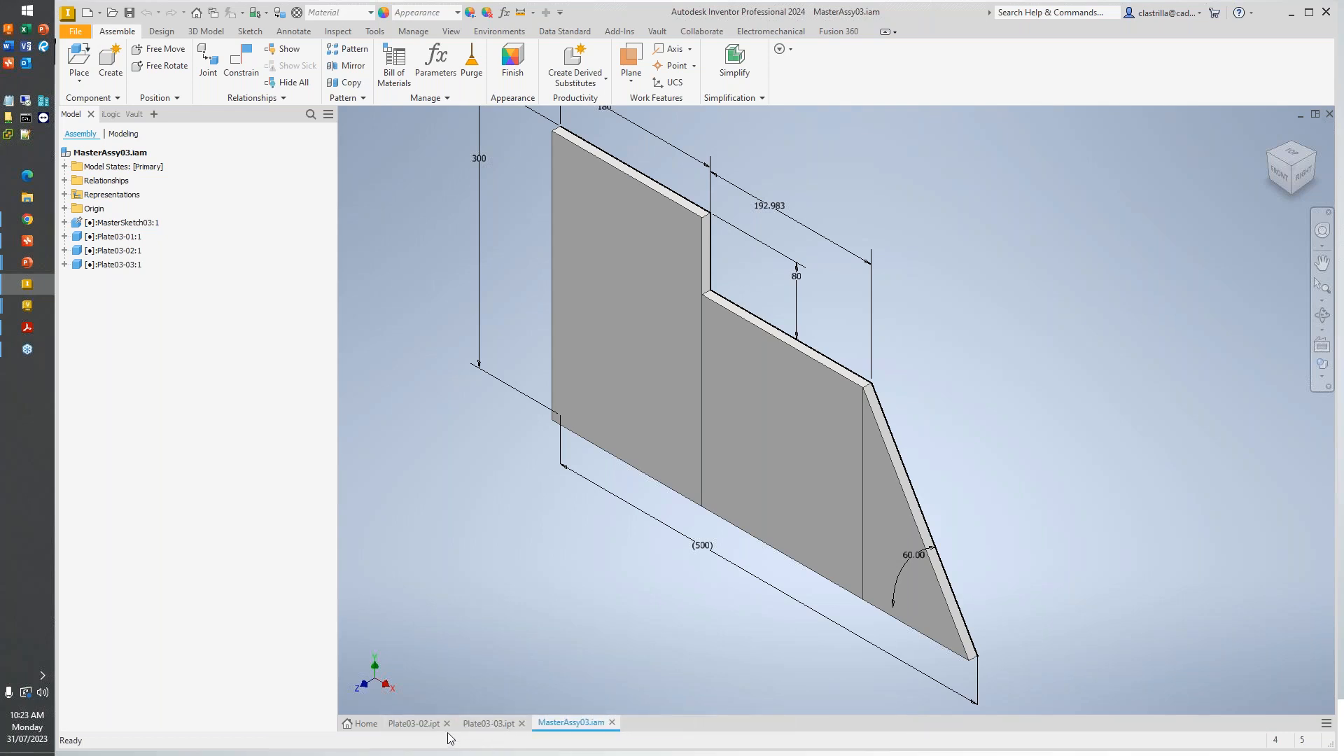
left_click(448, 724)
left_click(447, 723)
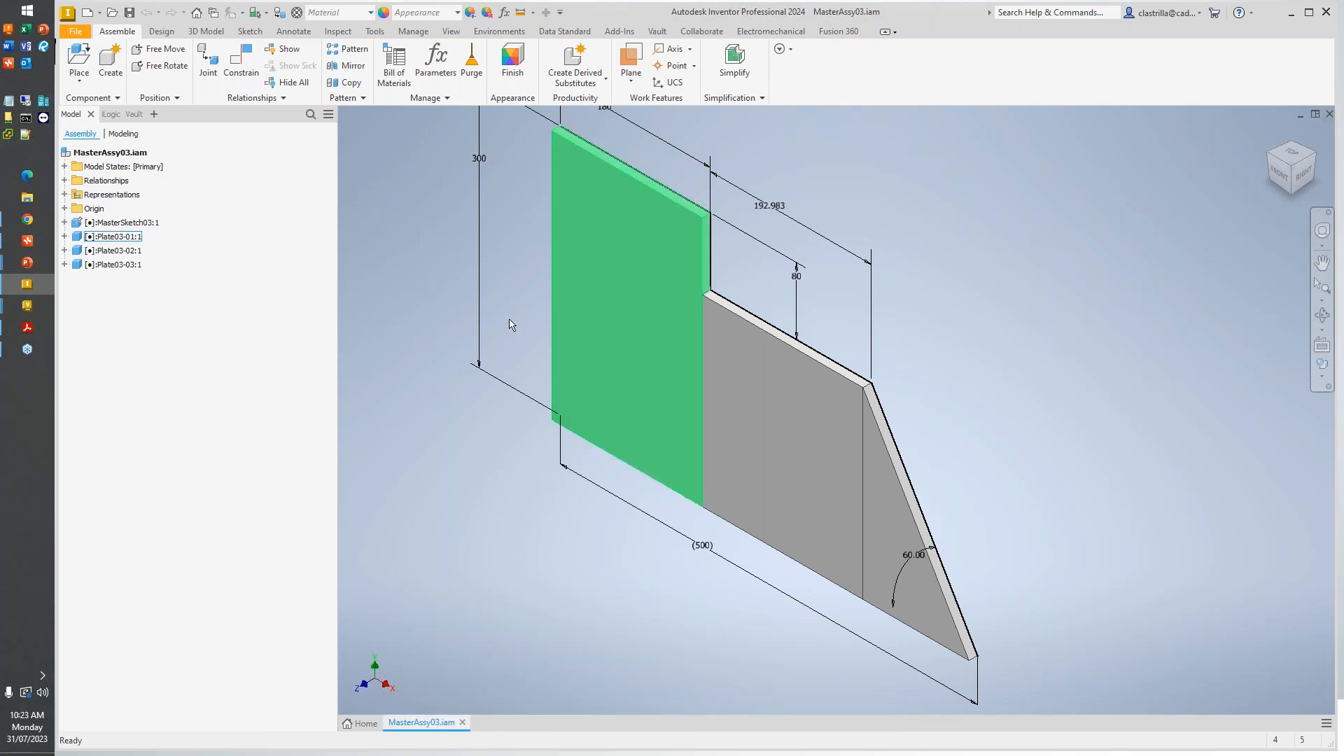
- Open the MasterSketch03 component from the assembly in its own window
scroll(439, 426, "up", 3)
scroll(513, 389, "down", 4)
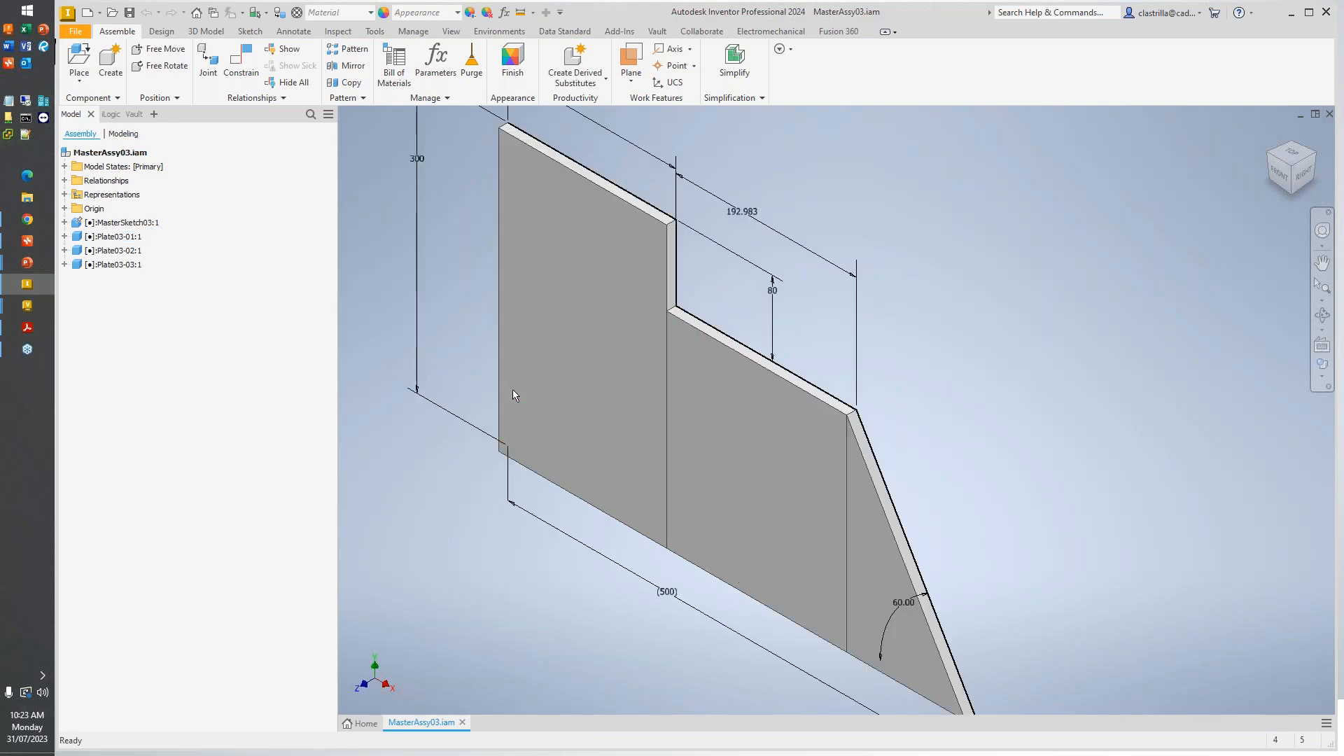
scroll(662, 311, "up", 4)
scroll(715, 413, "down", 3)
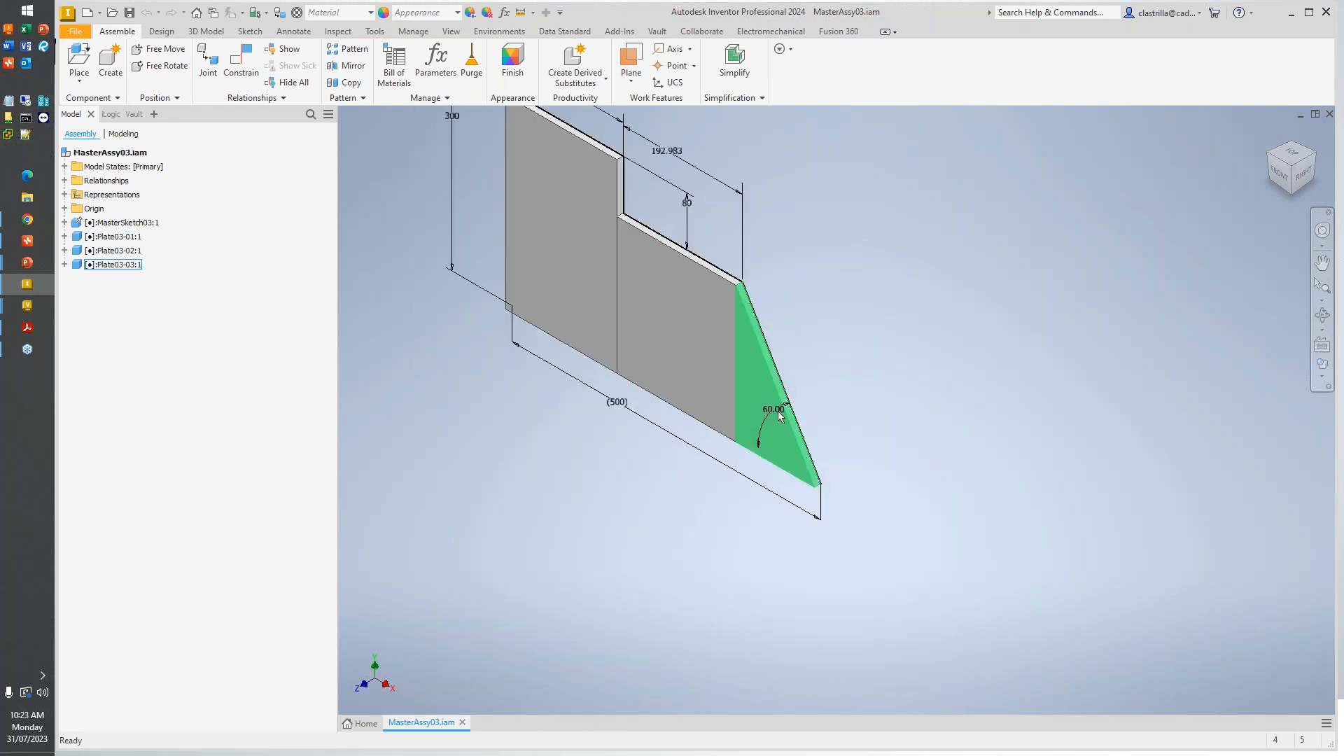
mouse_move(779, 415)
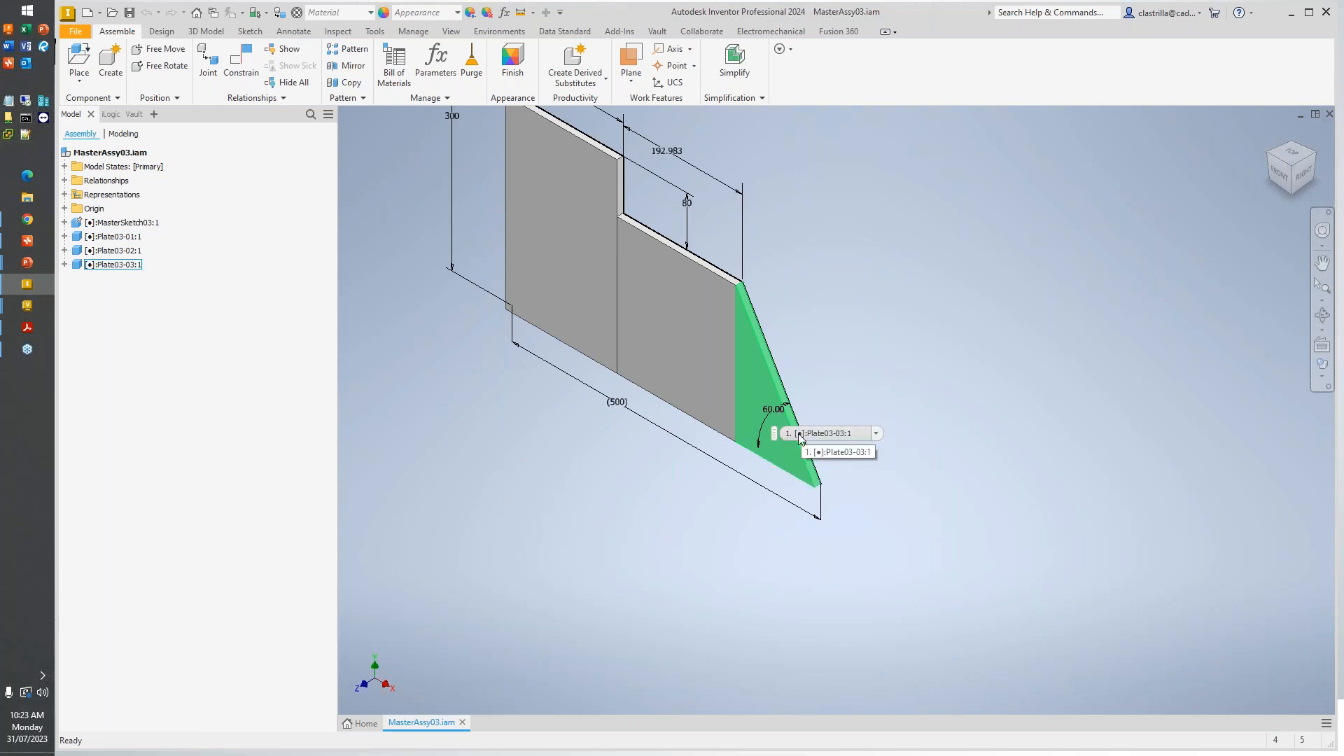
right_click(149, 226)
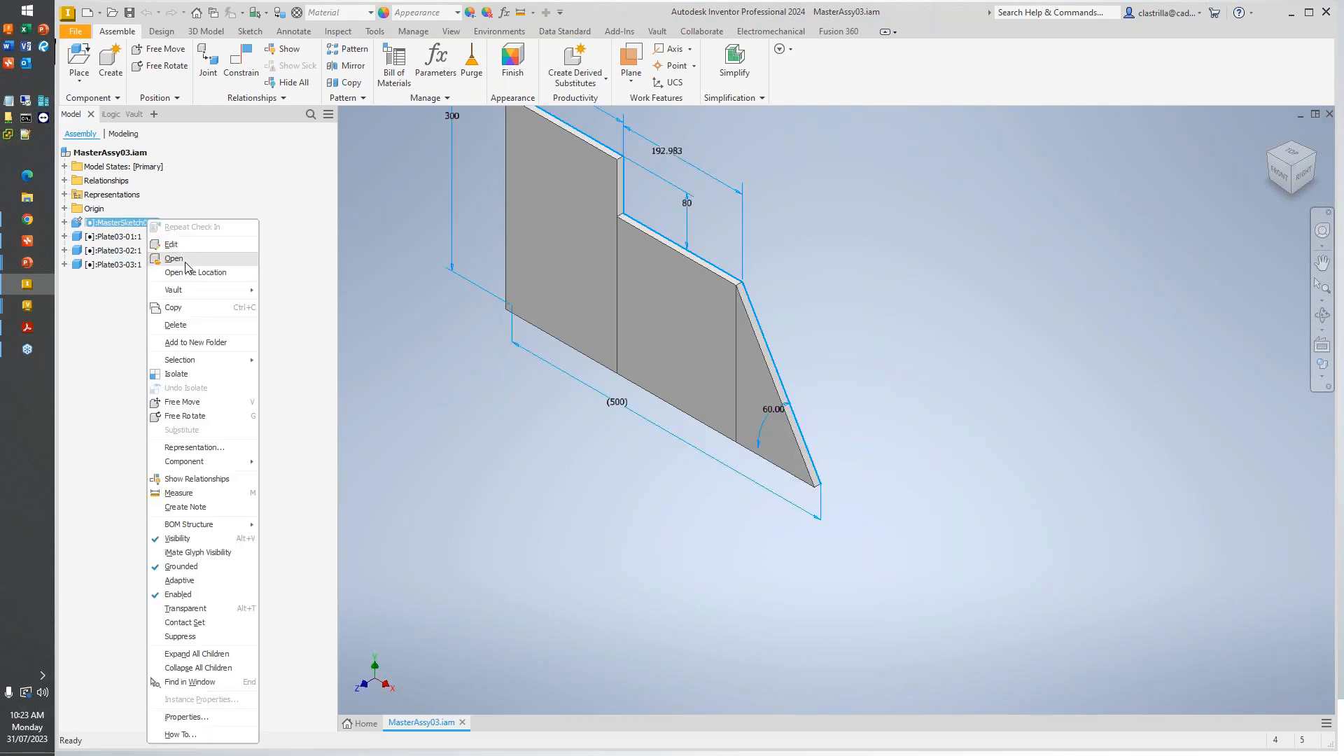
left_click(172, 240)
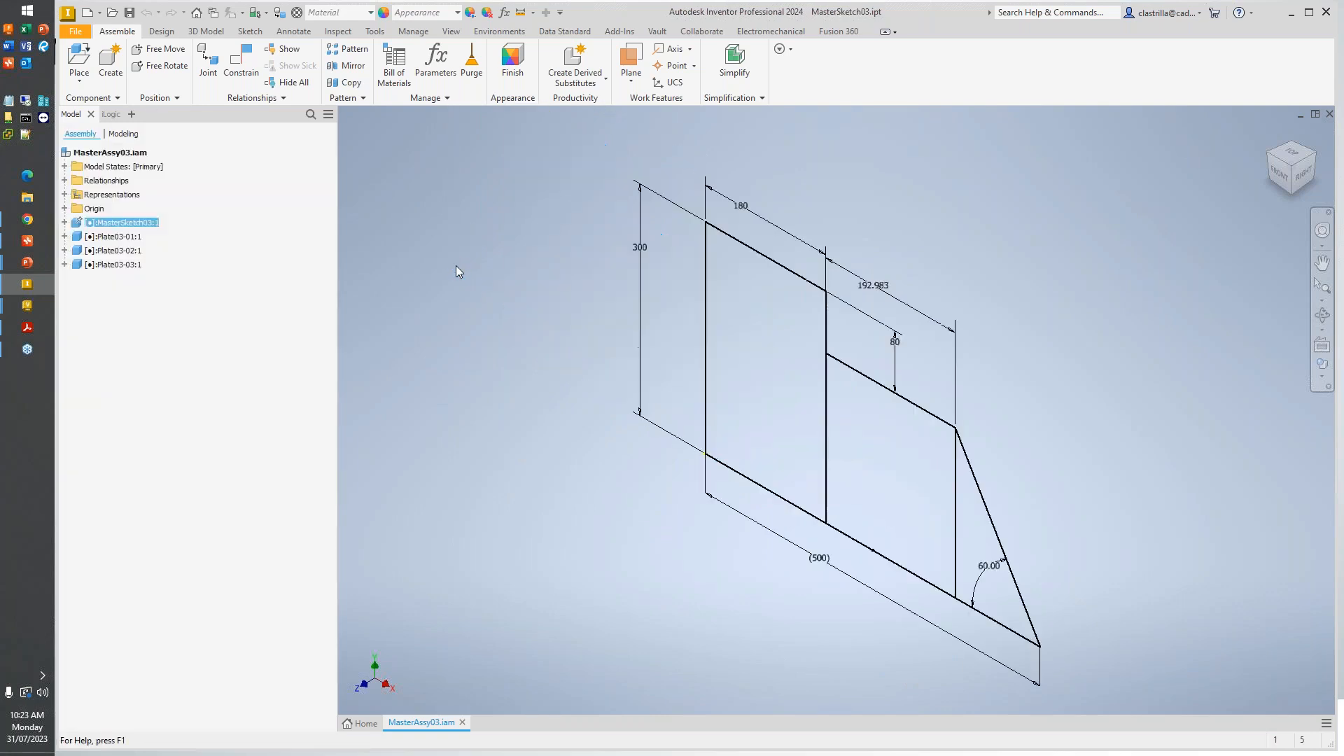
- Edit Sketch1 to set the angle between the sloping edge and the base line to 50 degrees, and finish the sketch
left_click(102, 186)
right_click(105, 187)
left_click(120, 244)
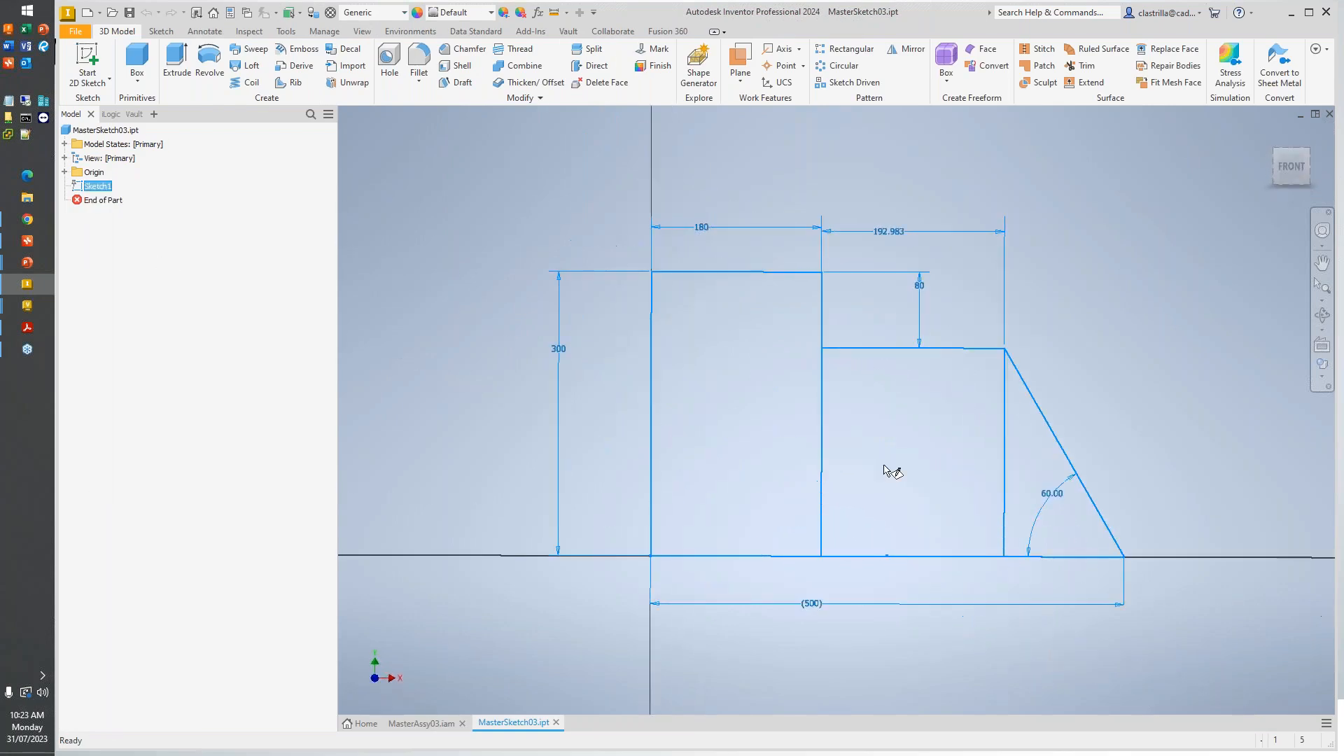
double_click(1060, 494)
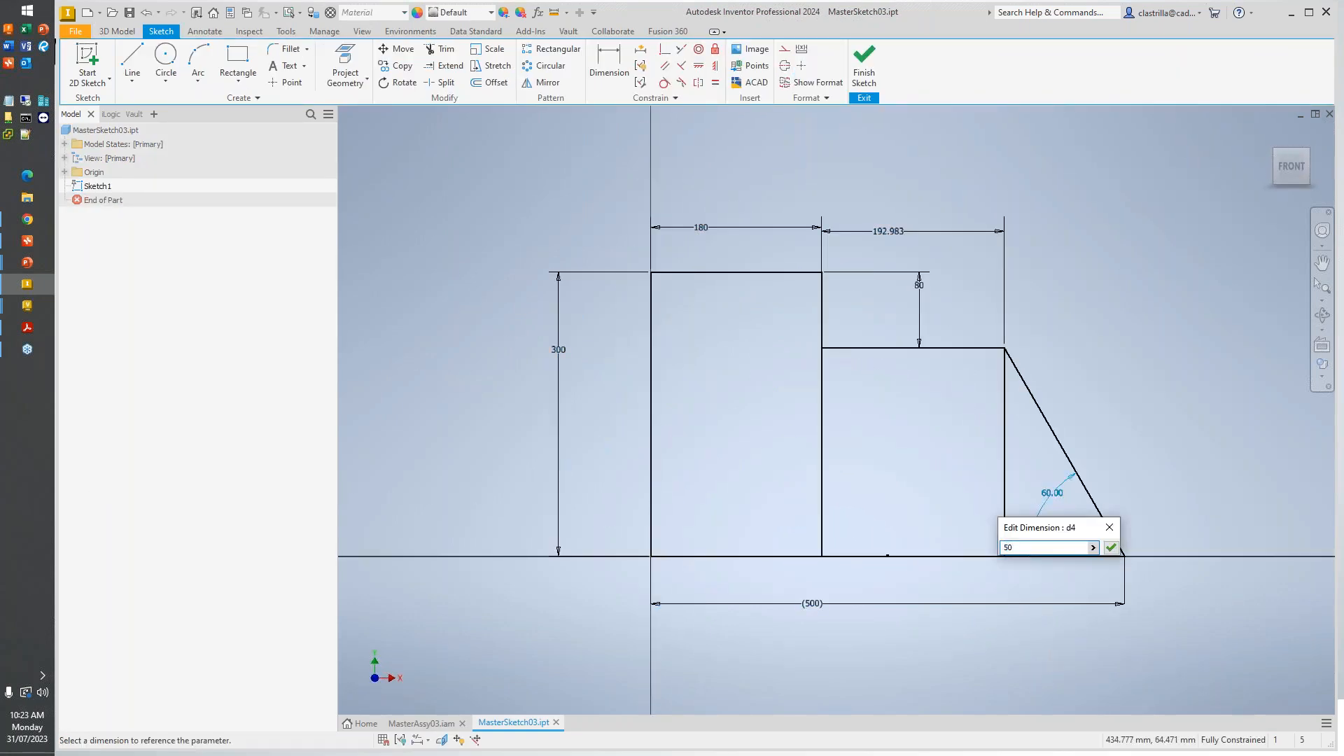
key("Return")
left_click(374, 264)
left_click(374, 268)
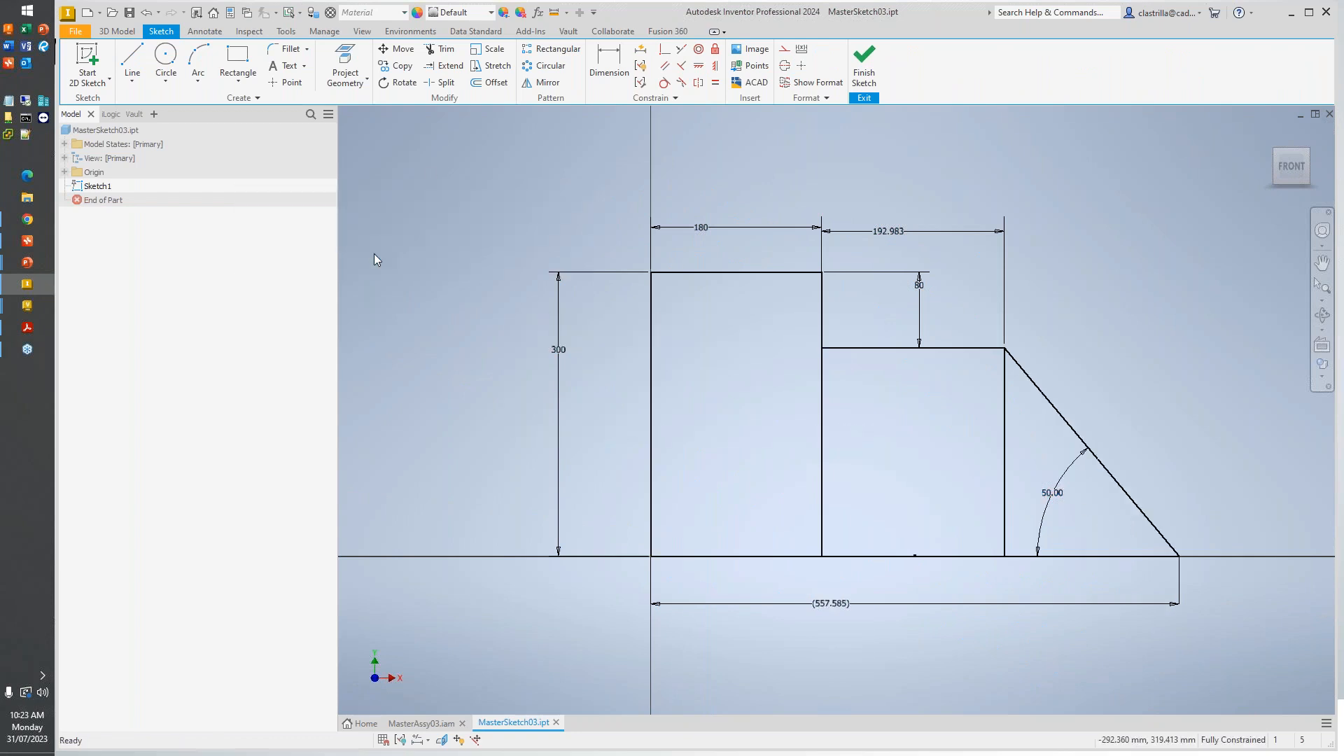
middle_click_drag(1114, 468, 1054, 483, "shift")
left_click(861, 66)
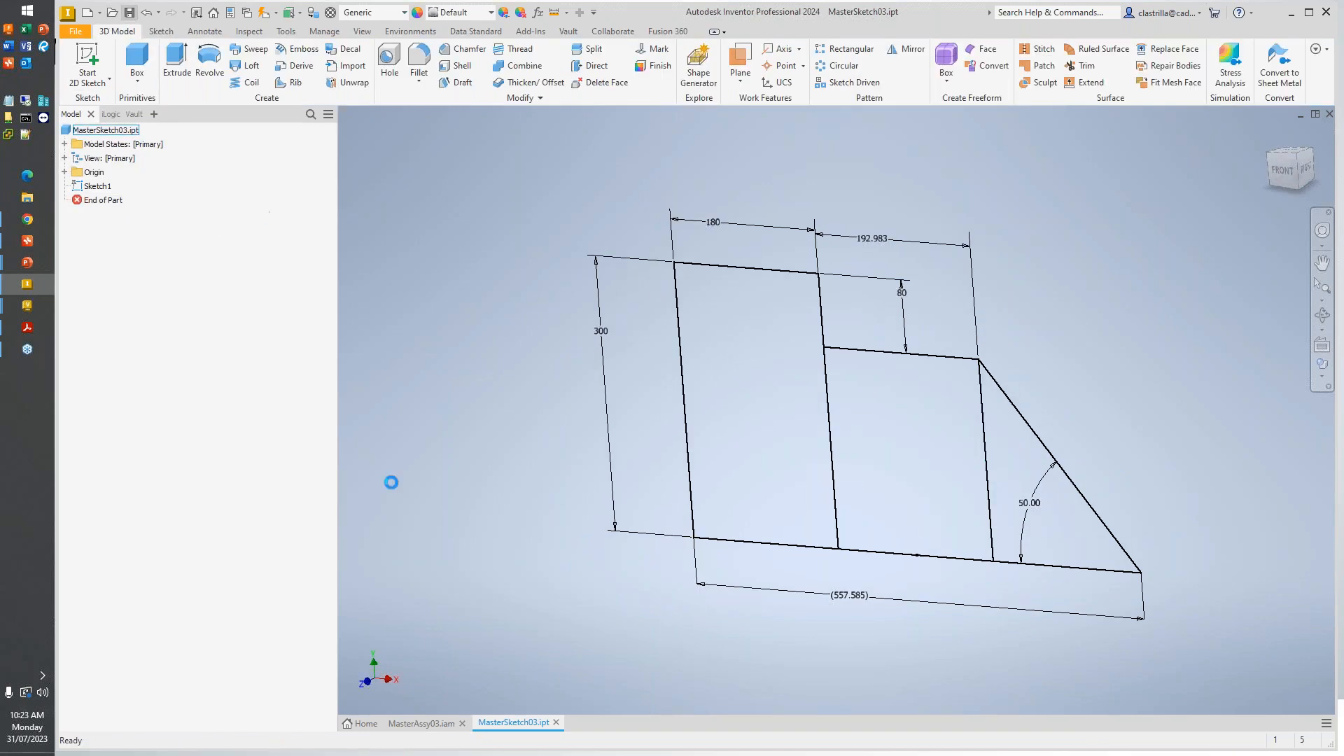
- Return to MasterAssy03.iam and update it to the modified master sketch, checking out all the affected files
left_click(439, 721)
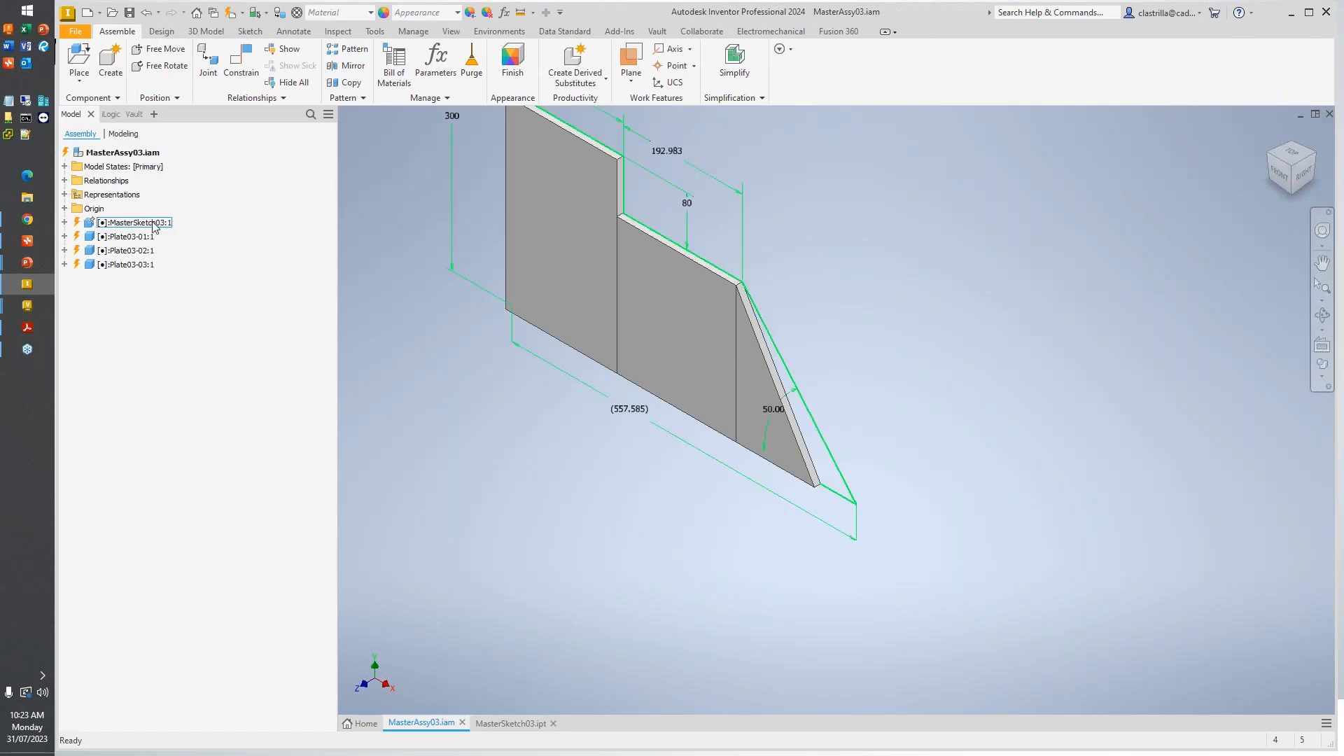
middle_click_drag(809, 334, 810, 375)
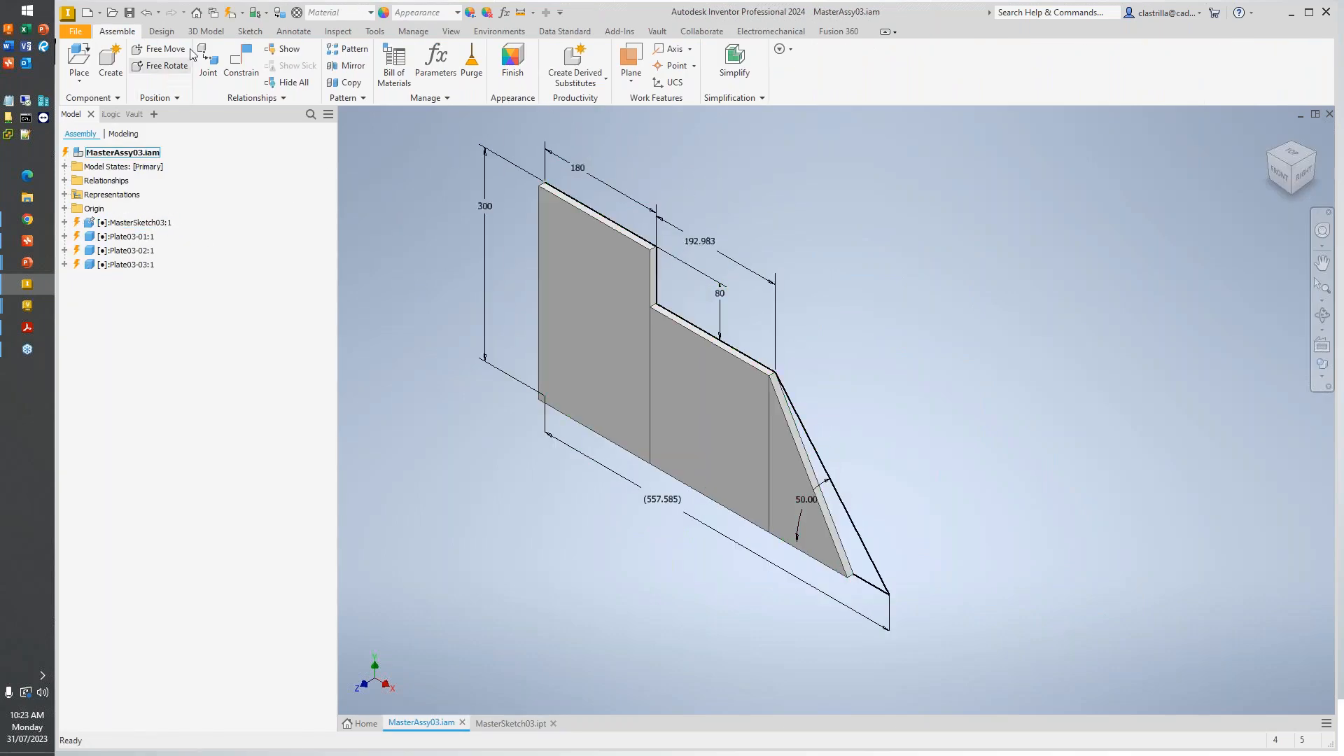
left_click(231, 14)
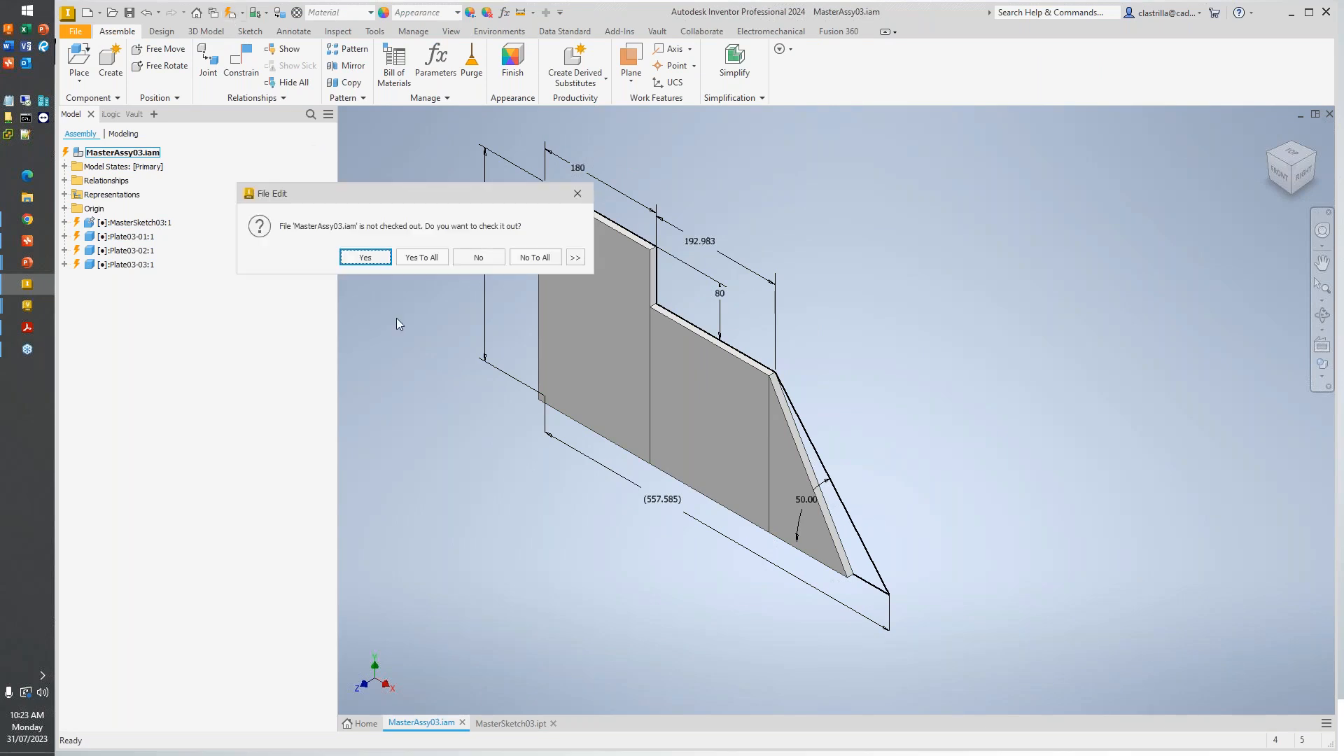
left_click(412, 259)
left_click(410, 258)
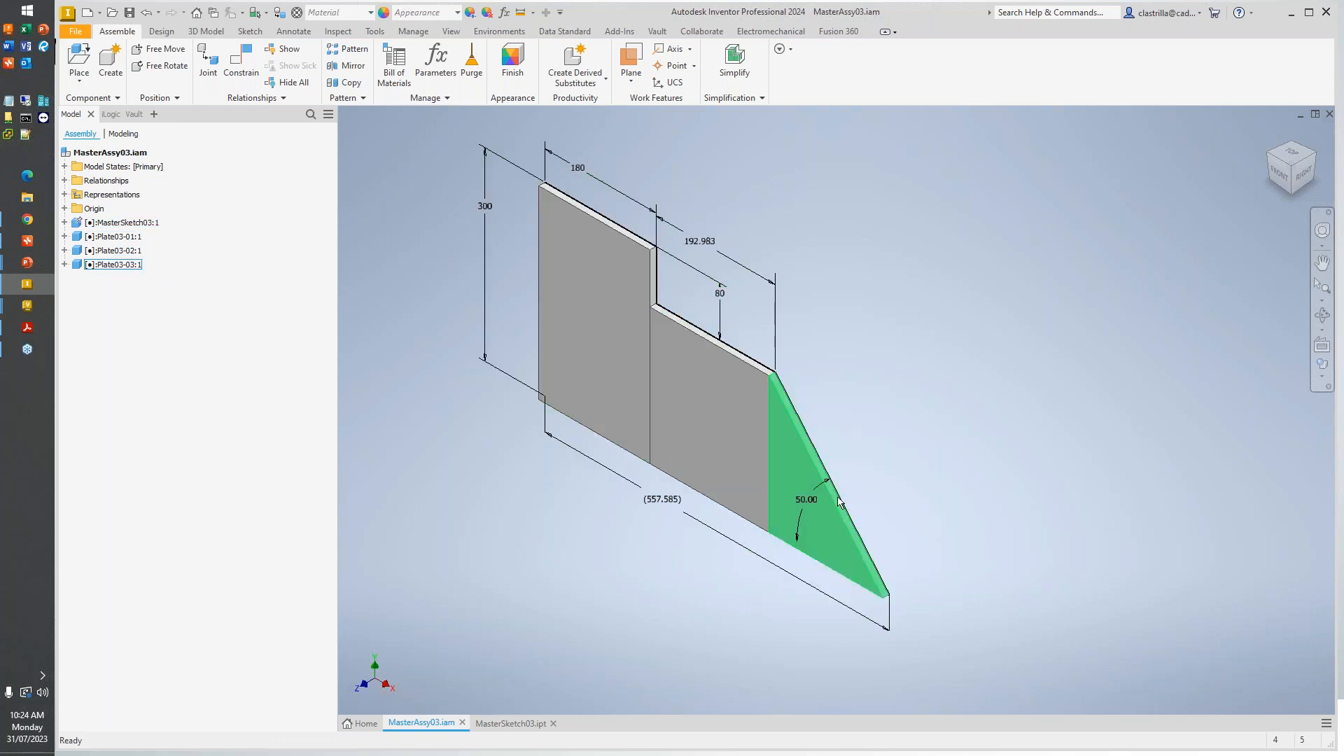
- In MasterSketch03.ipt, set the sketch's overall height to 400 mm and the width of the tallest section to 120 mm
left_click(497, 724)
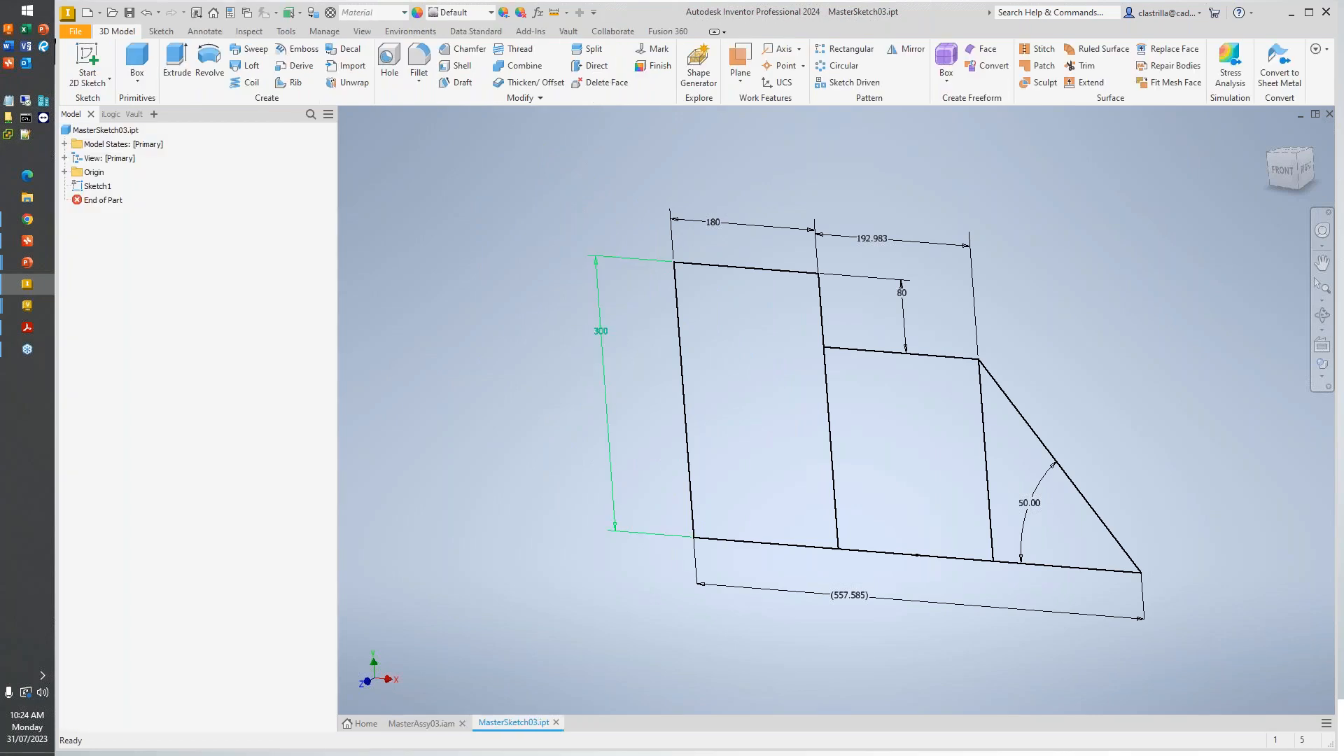
double_click(601, 331)
type("3")
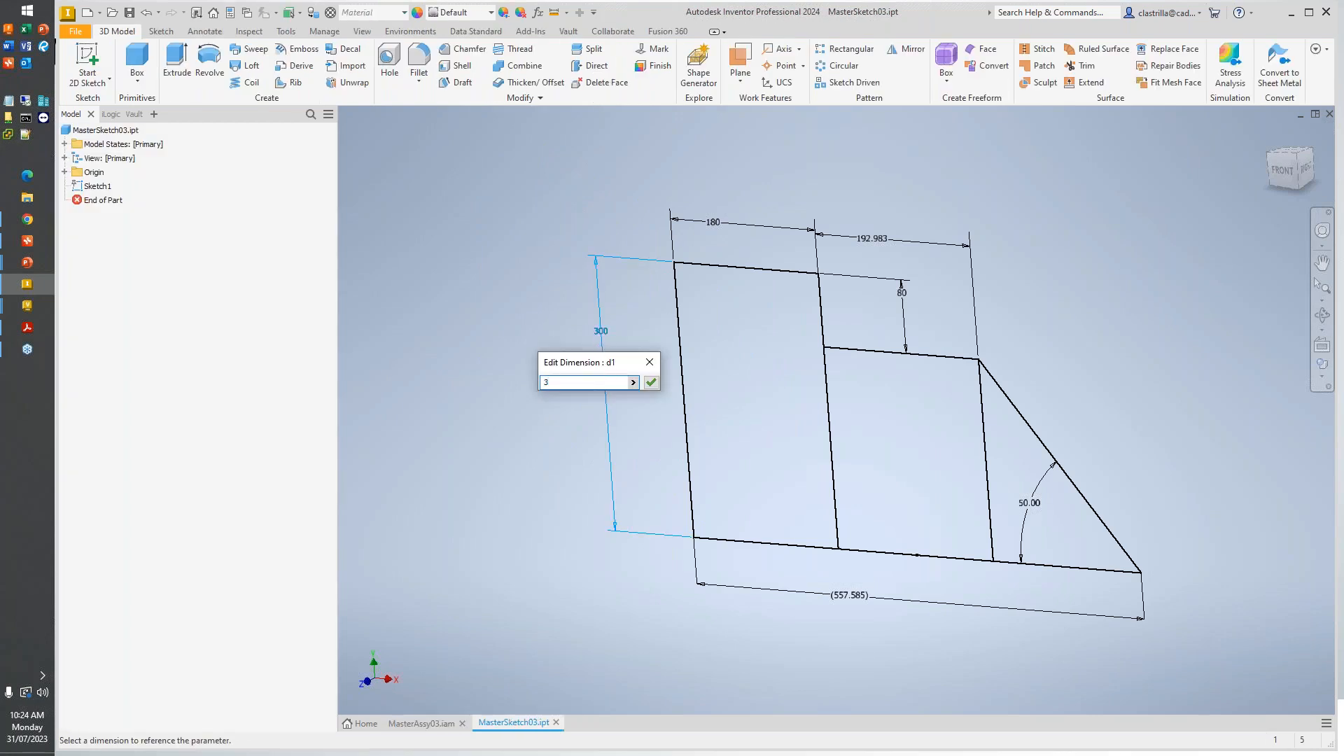
type("00")
key("Return")
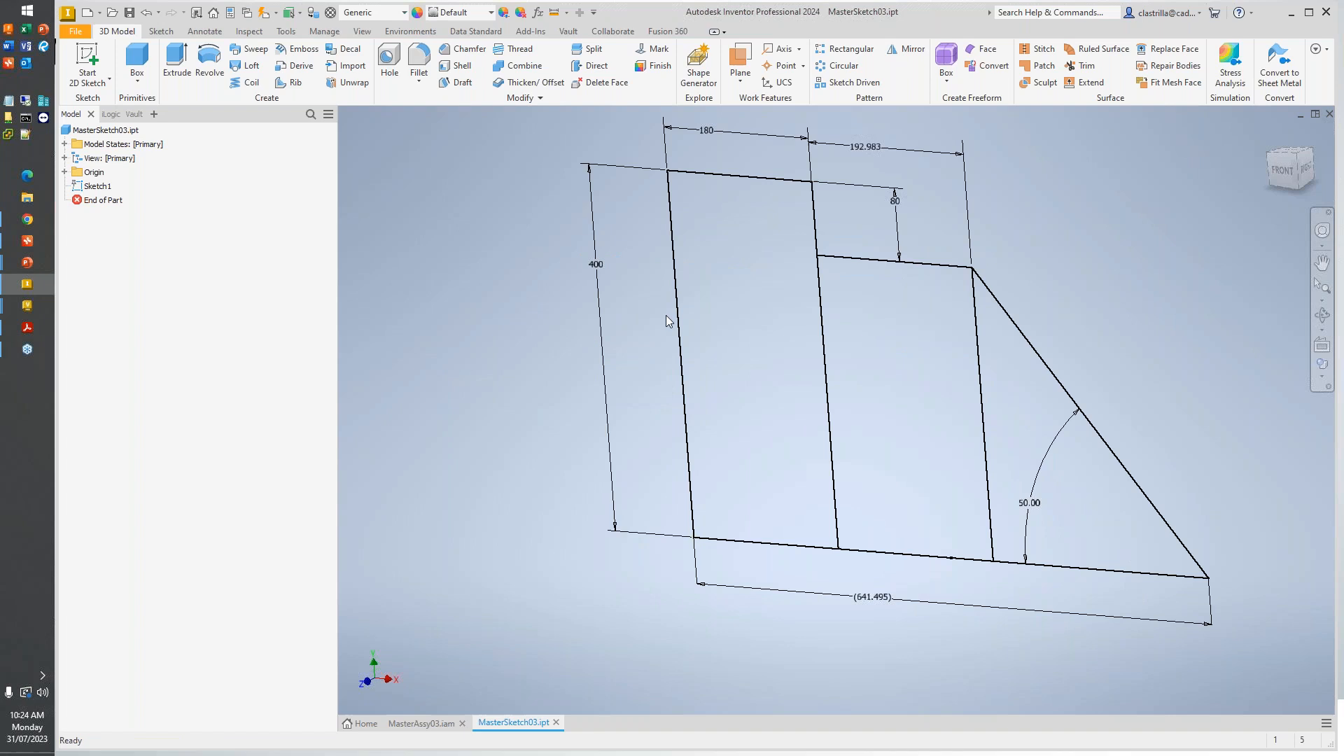
double_click(706, 131)
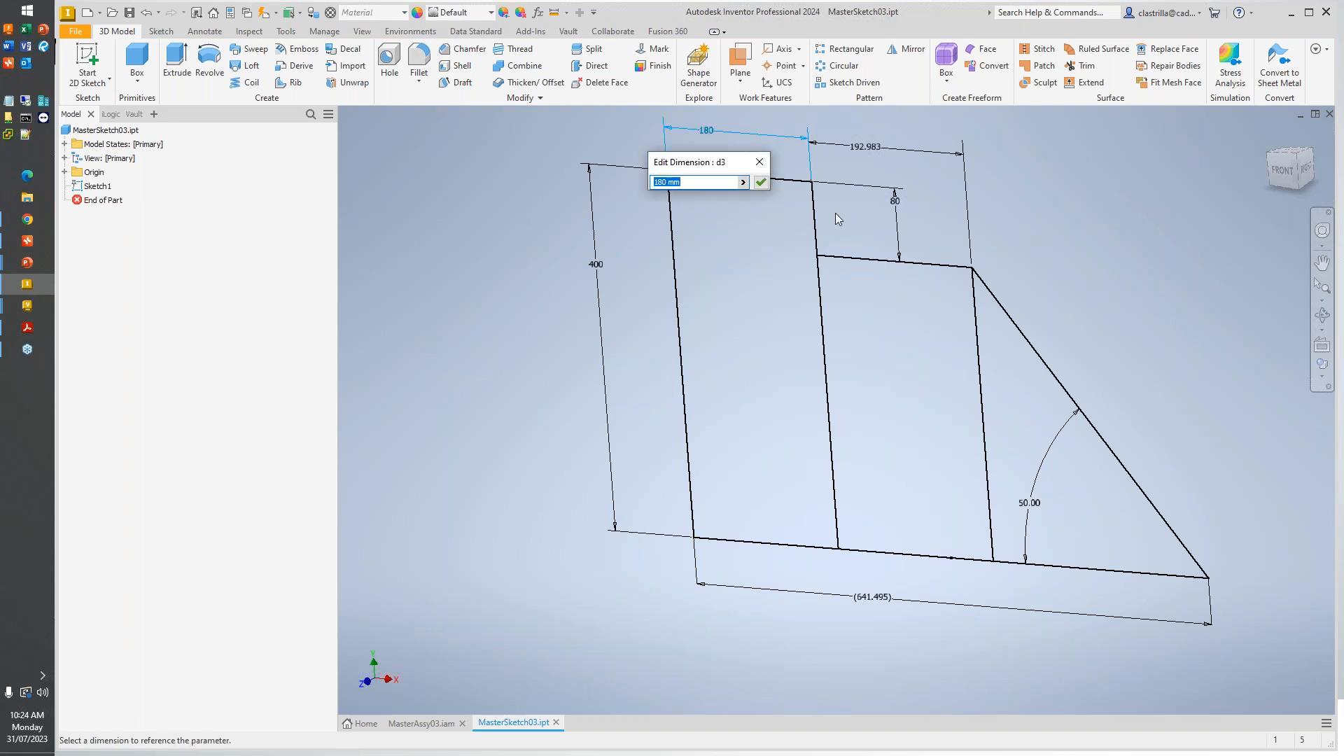
type("1")
key("Return")
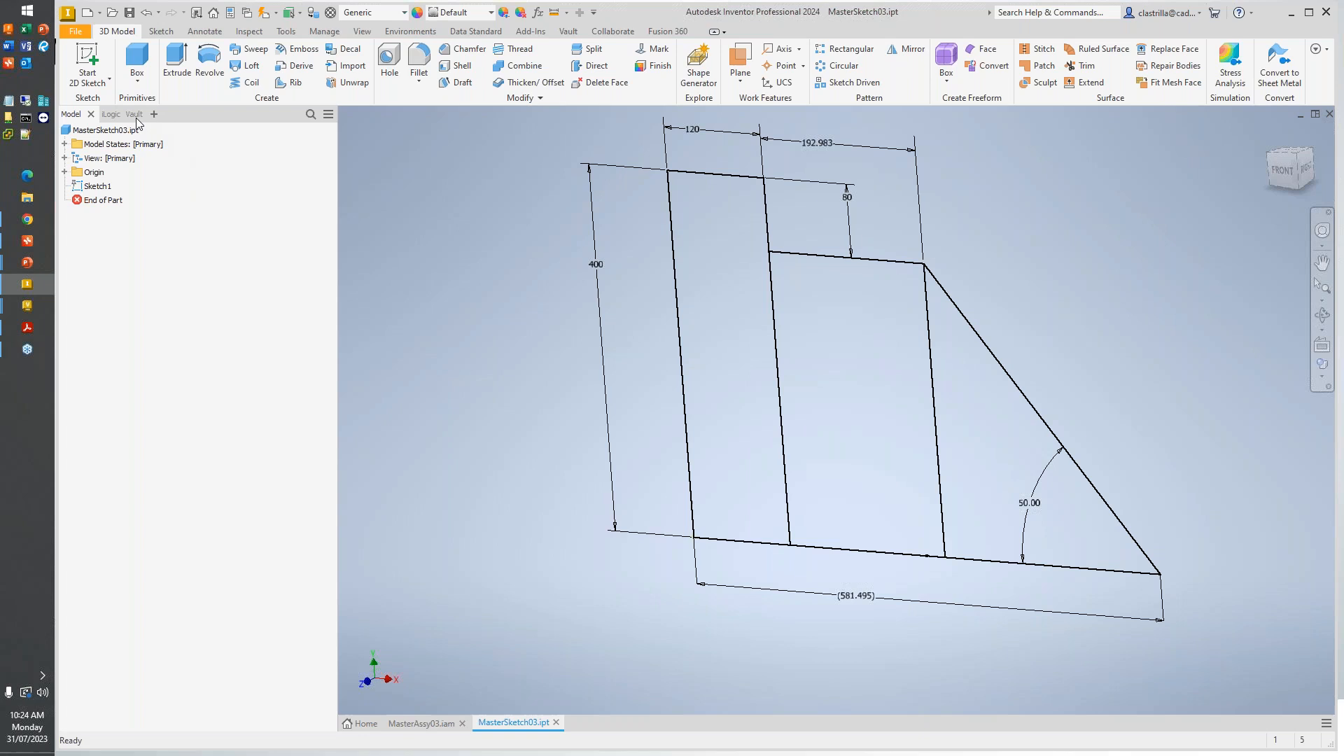
- Check the Vault status of MasterSketch03.ipt and update MasterAssy03.iam to the new sketch dimensions
left_click(134, 114)
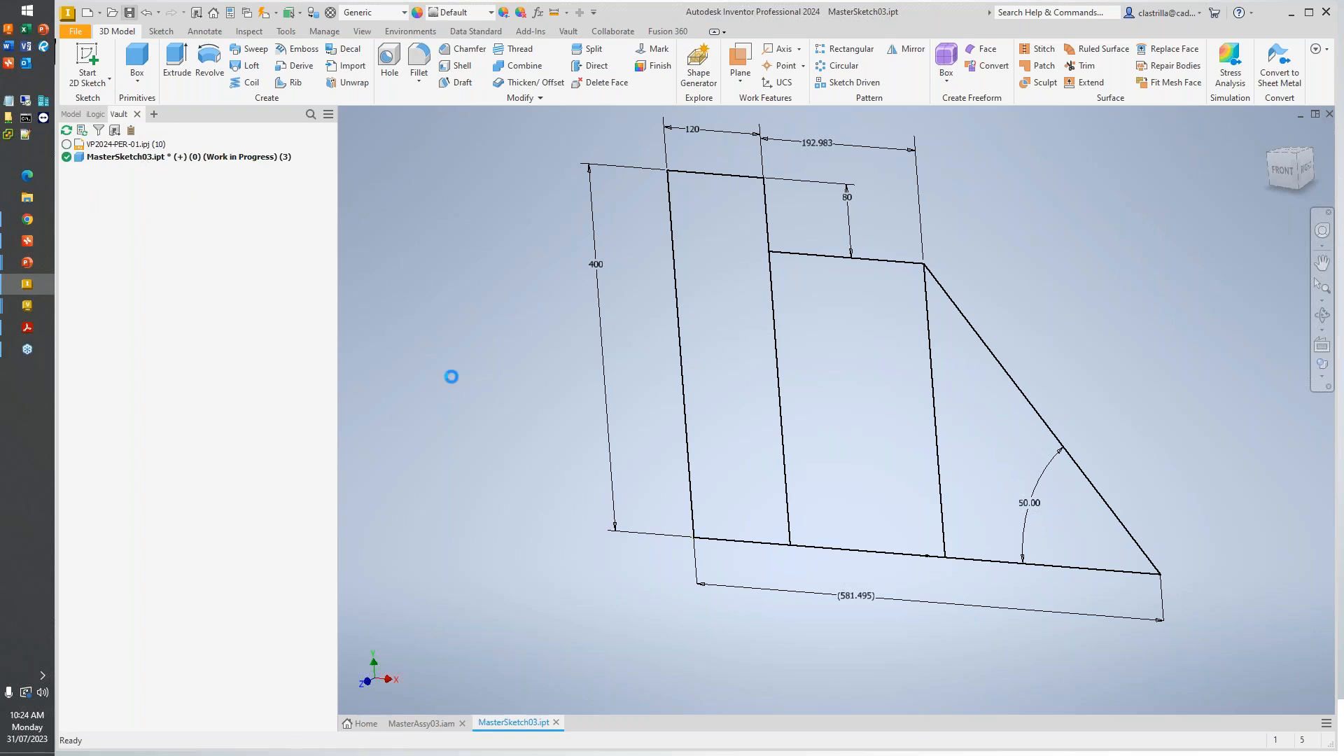
left_click(410, 721)
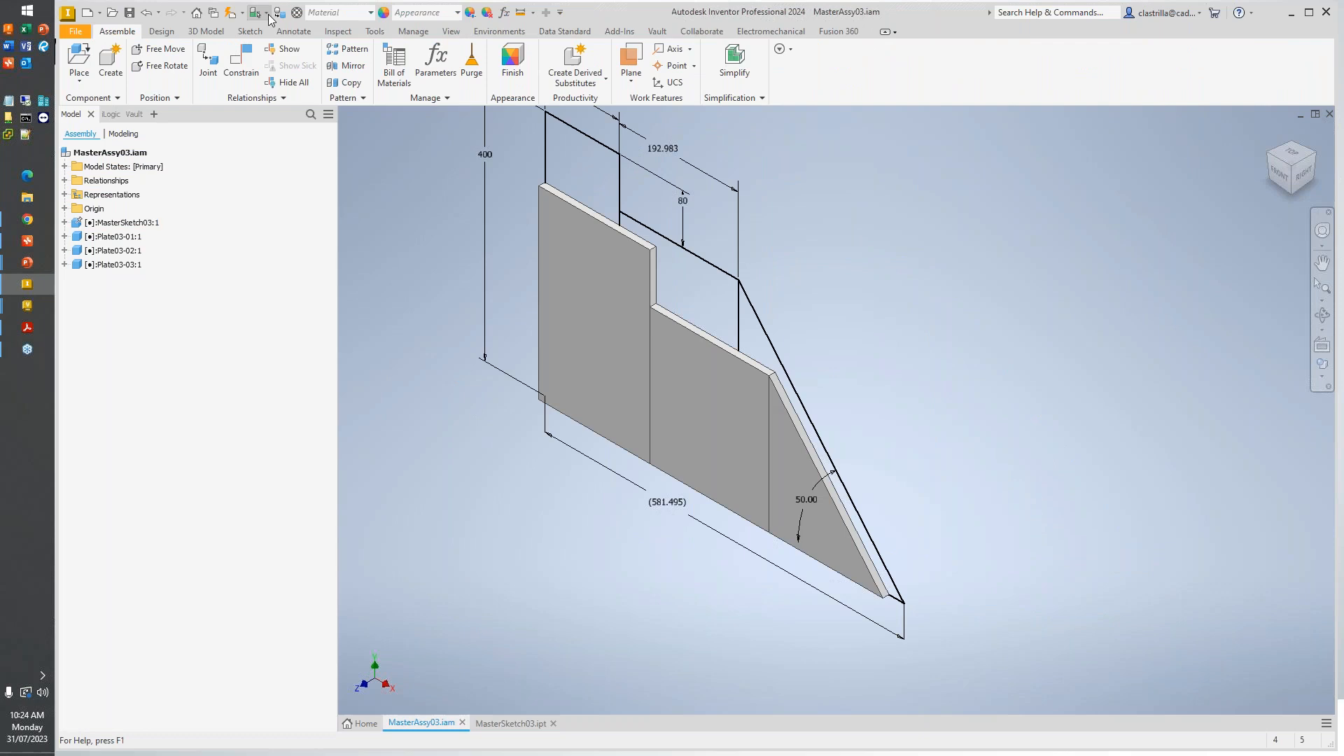
left_click(231, 13)
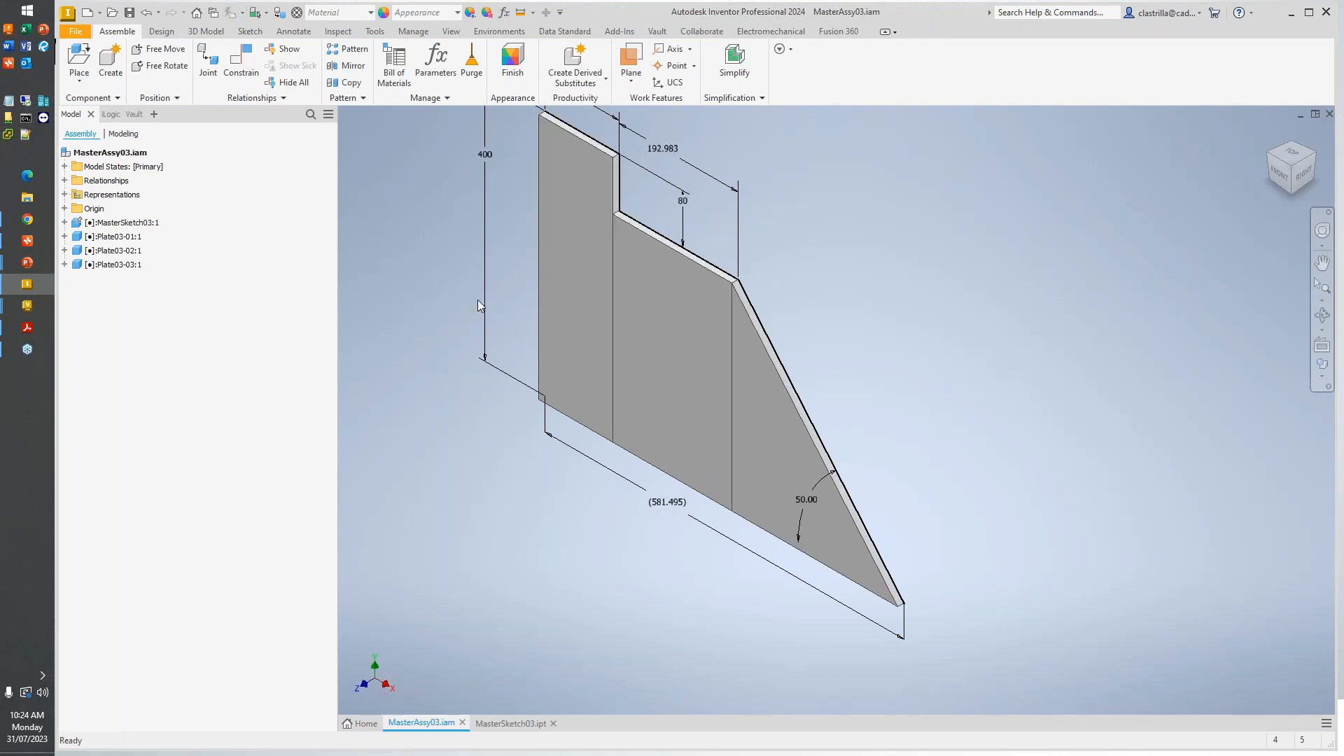
middle_click_drag(678, 294, 679, 396)
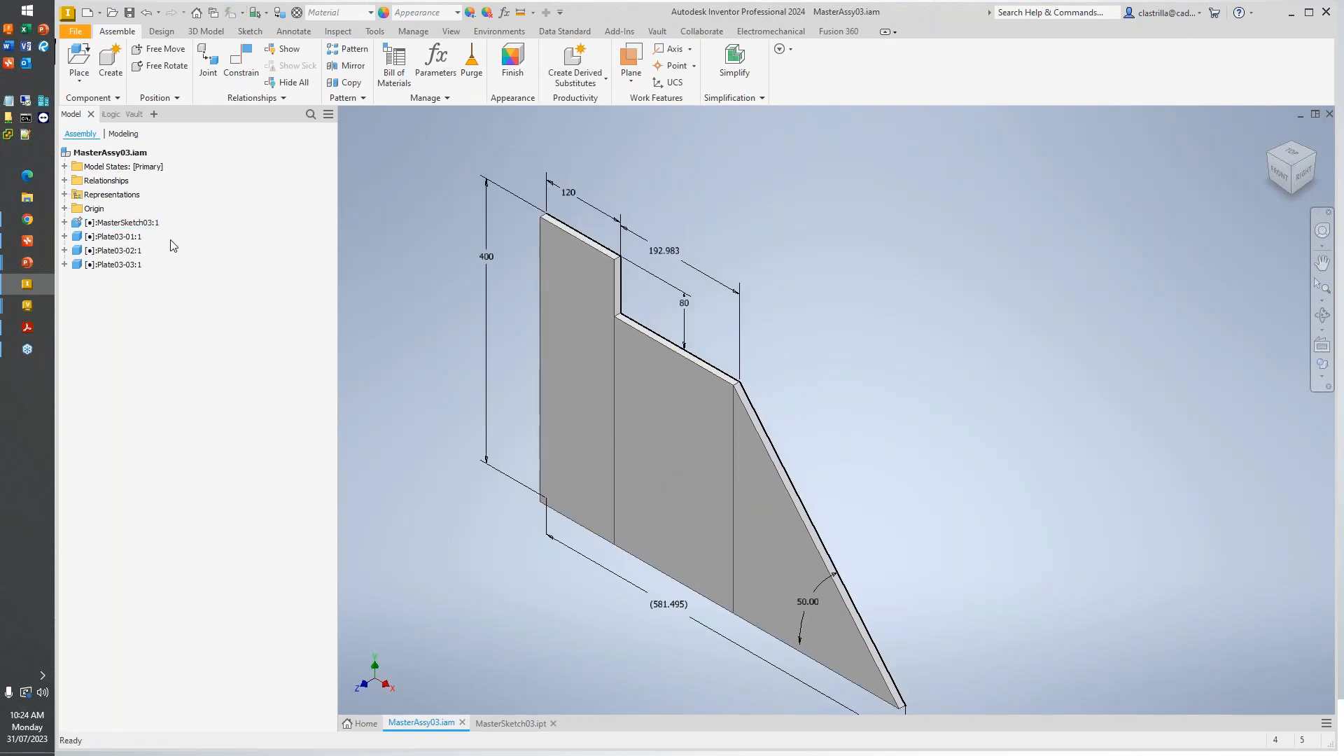
- Save MasterAssy03.iam with its dependent files and check in the assembly, master sketch and three plates to Vault without a comment
left_click(656, 32)
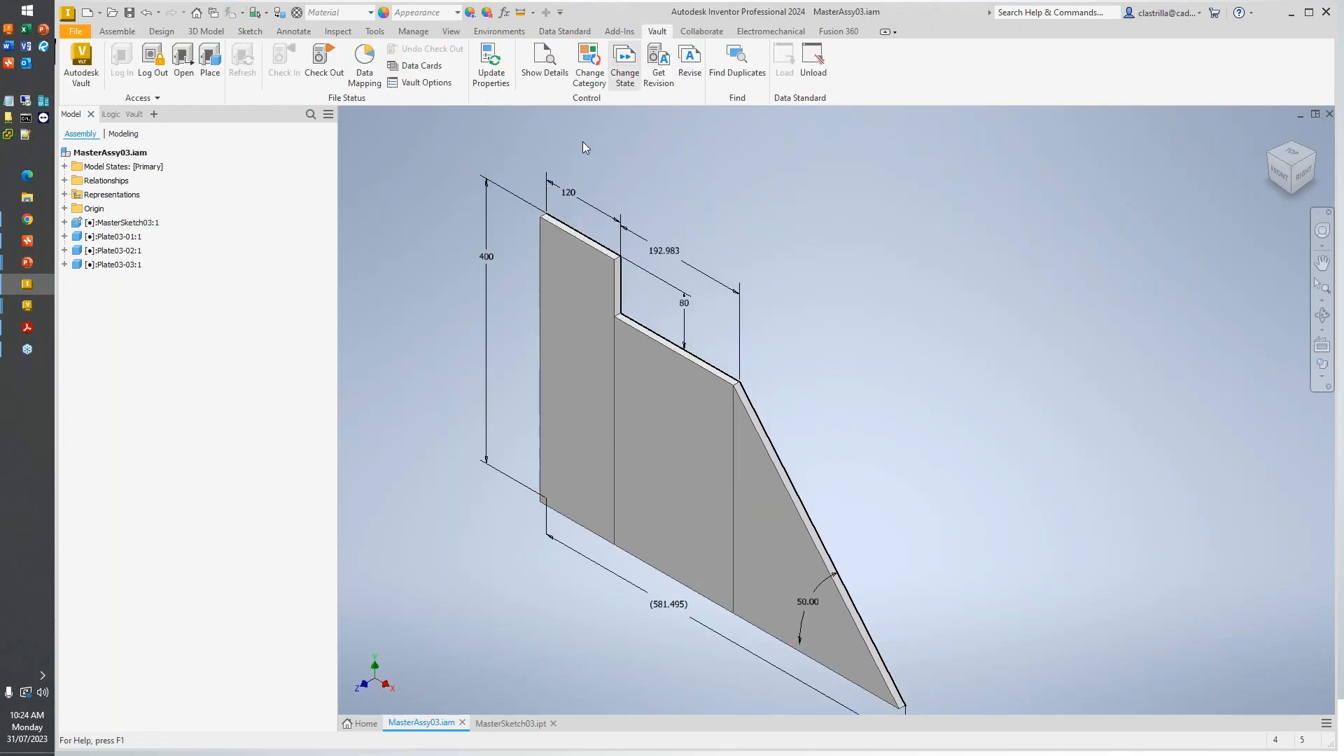
left_click(280, 74)
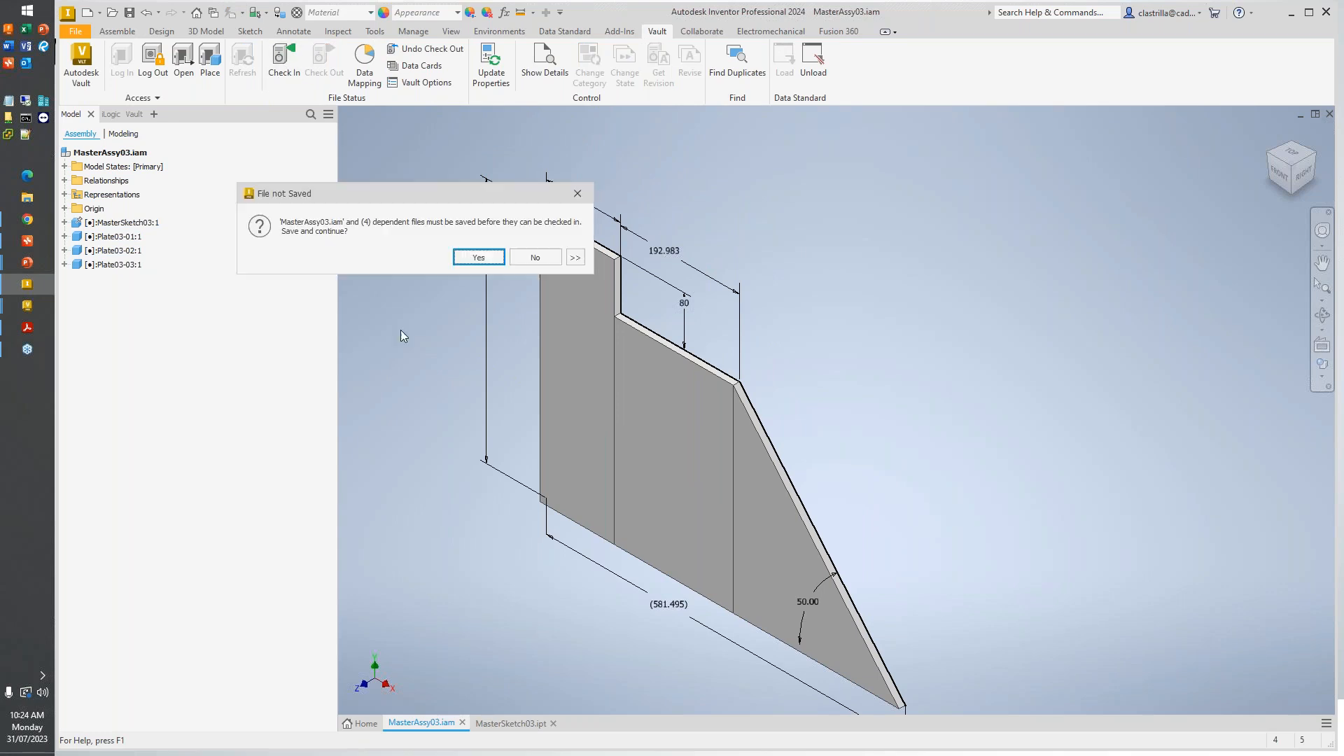
left_click(491, 263)
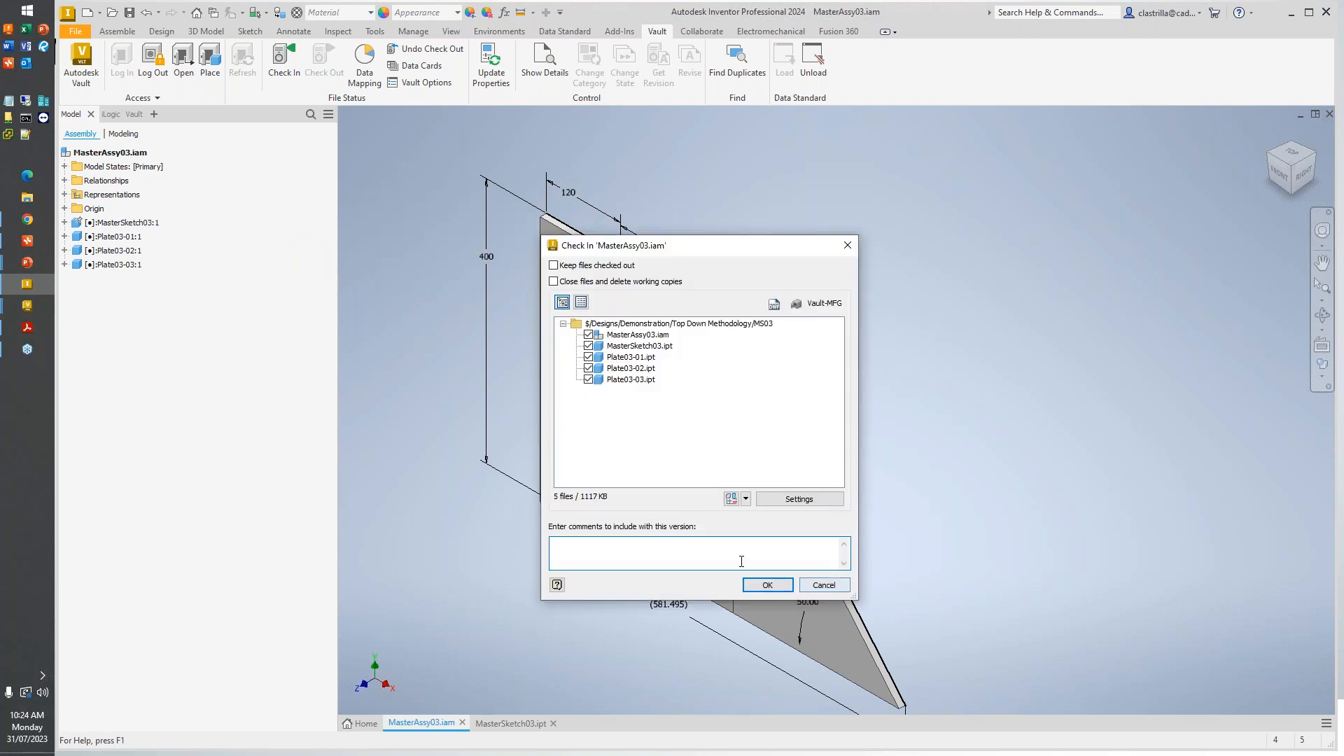
left_click(767, 584)
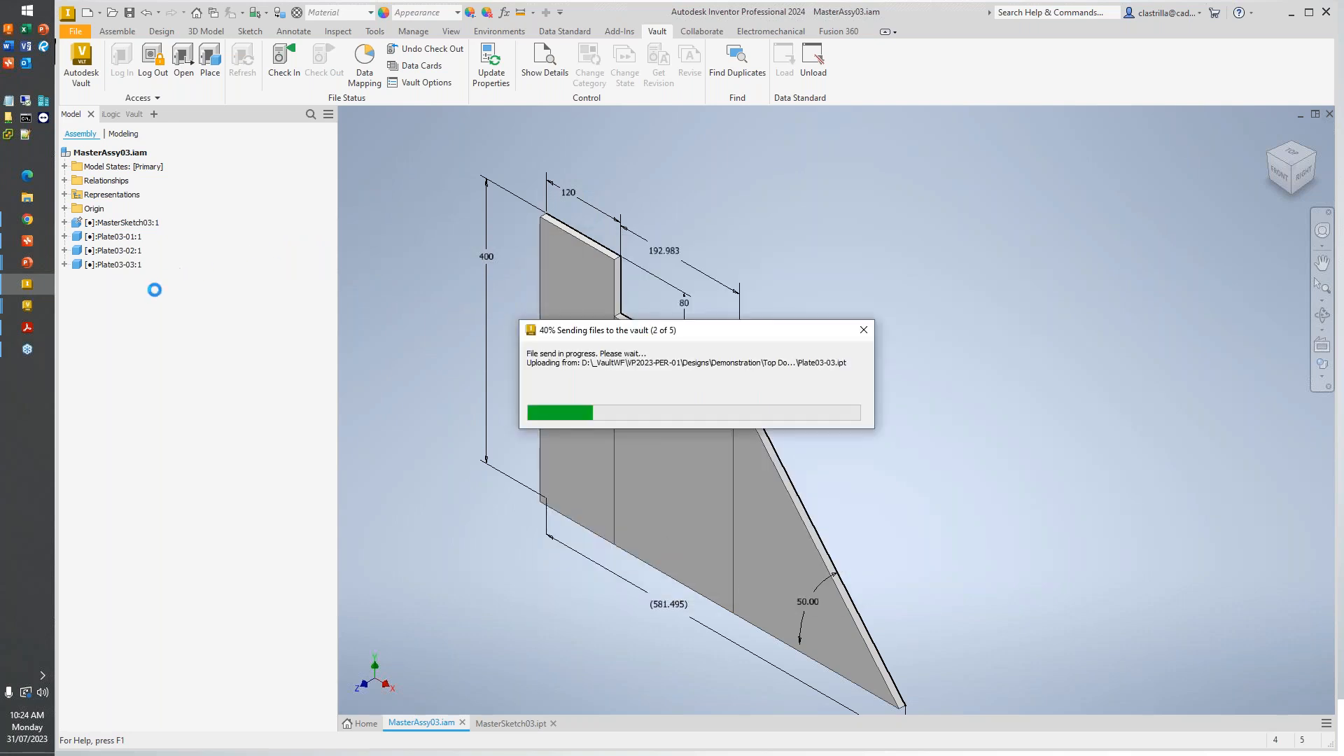
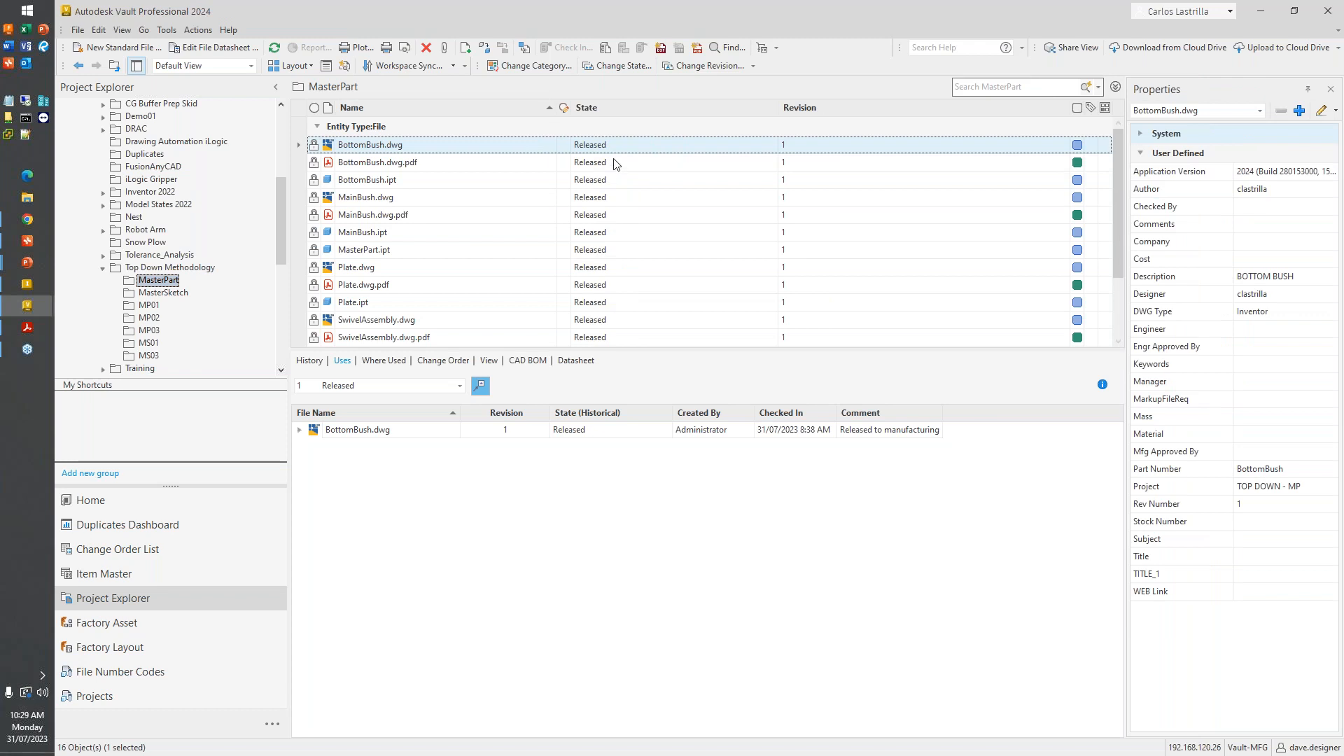
- Examine the properties of BottomBush.dwg in the MasterPart folder, focusing on Released Revision
left_click(607, 153)
left_click(1142, 137)
scroll(1234, 359, "down", 8)
scroll(1234, 359, "down", 2)
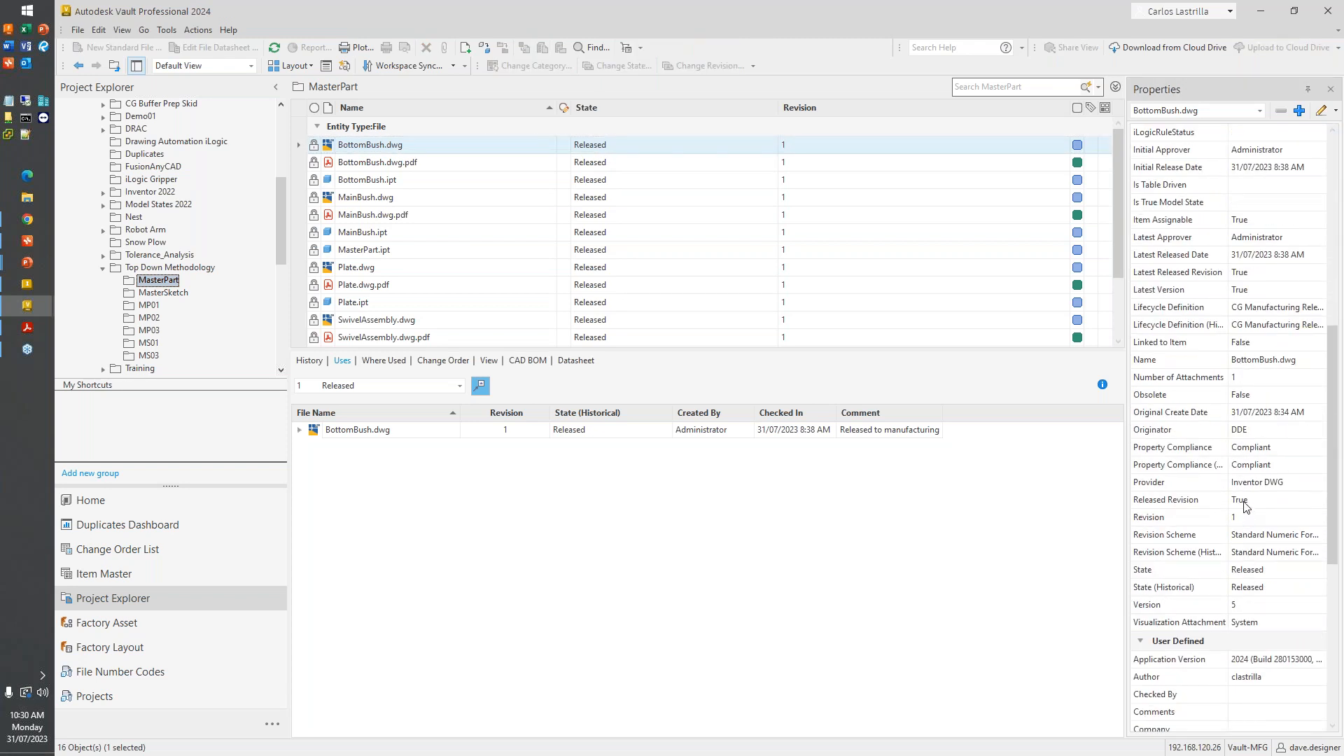
left_click(1246, 500)
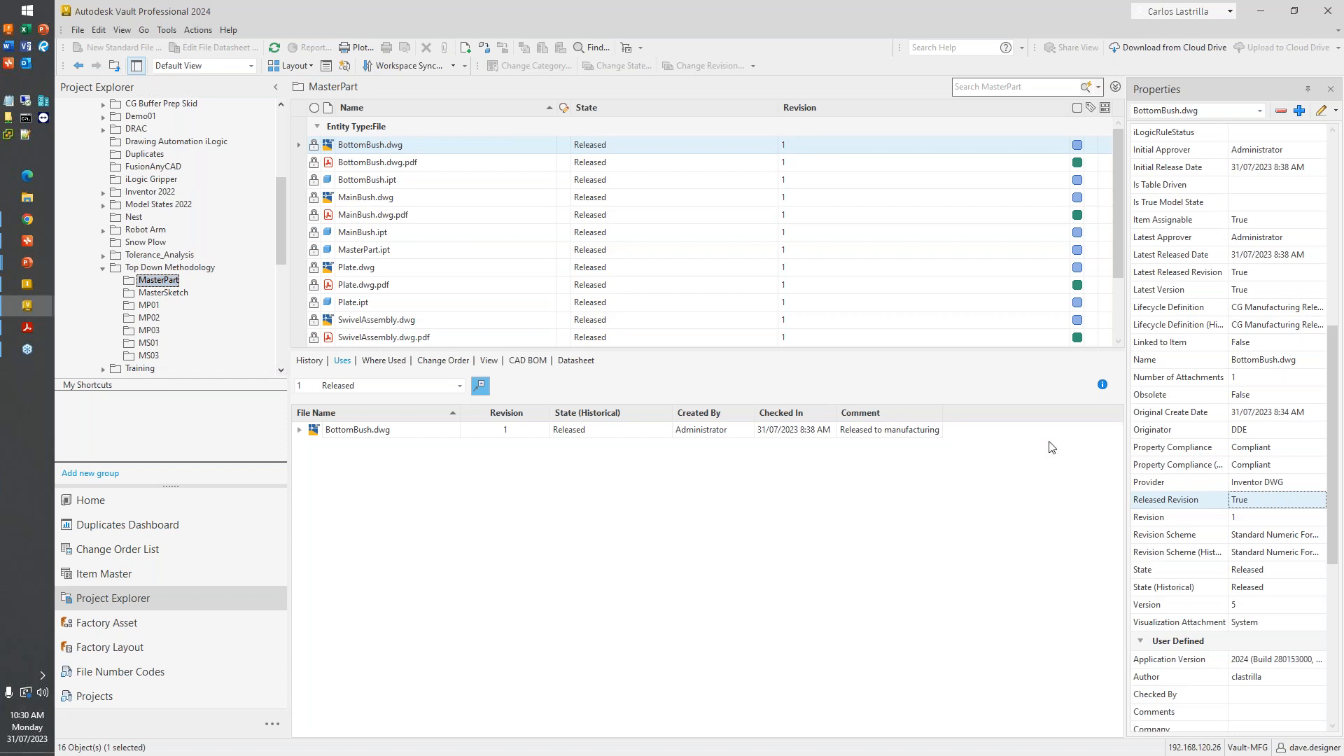
- Select SwivelAssembly.iam to view its details, and browse the MasterSketch, MP01 and MP02 folders
scroll(358, 274, "down", 2)
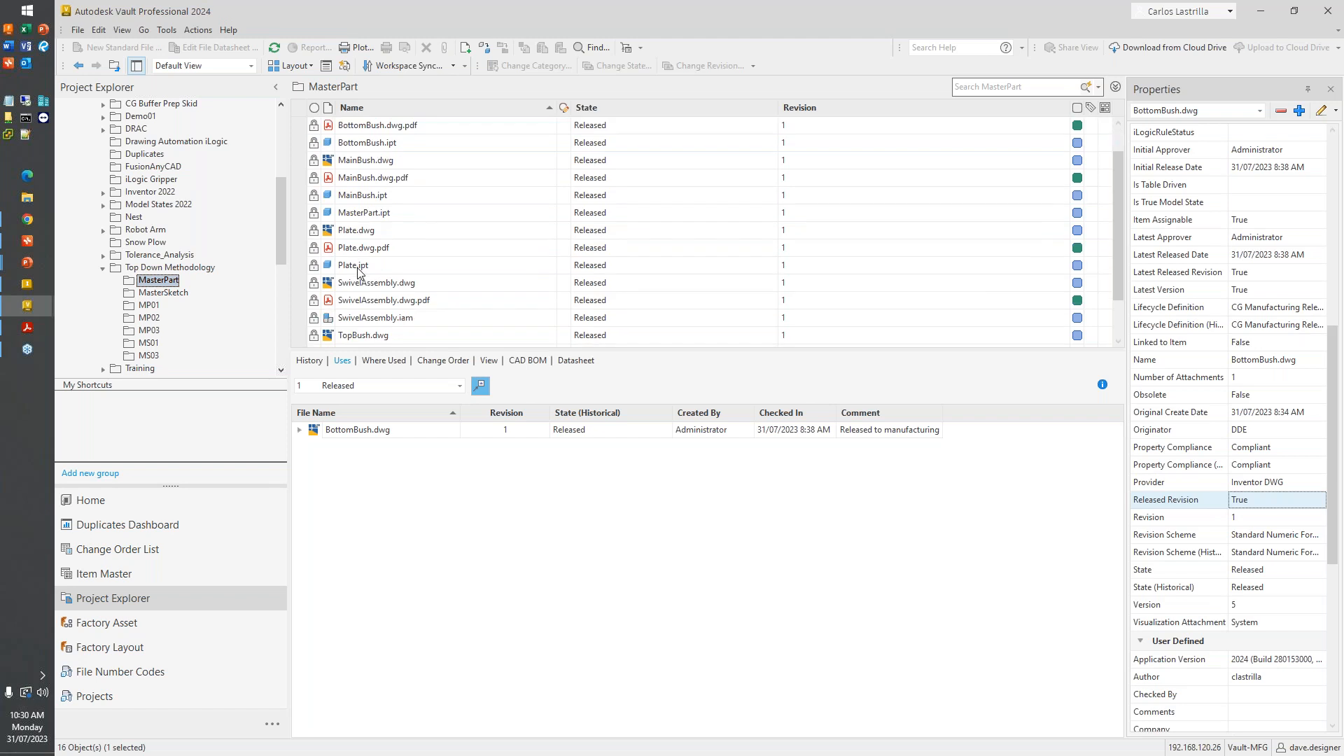
left_click(396, 285)
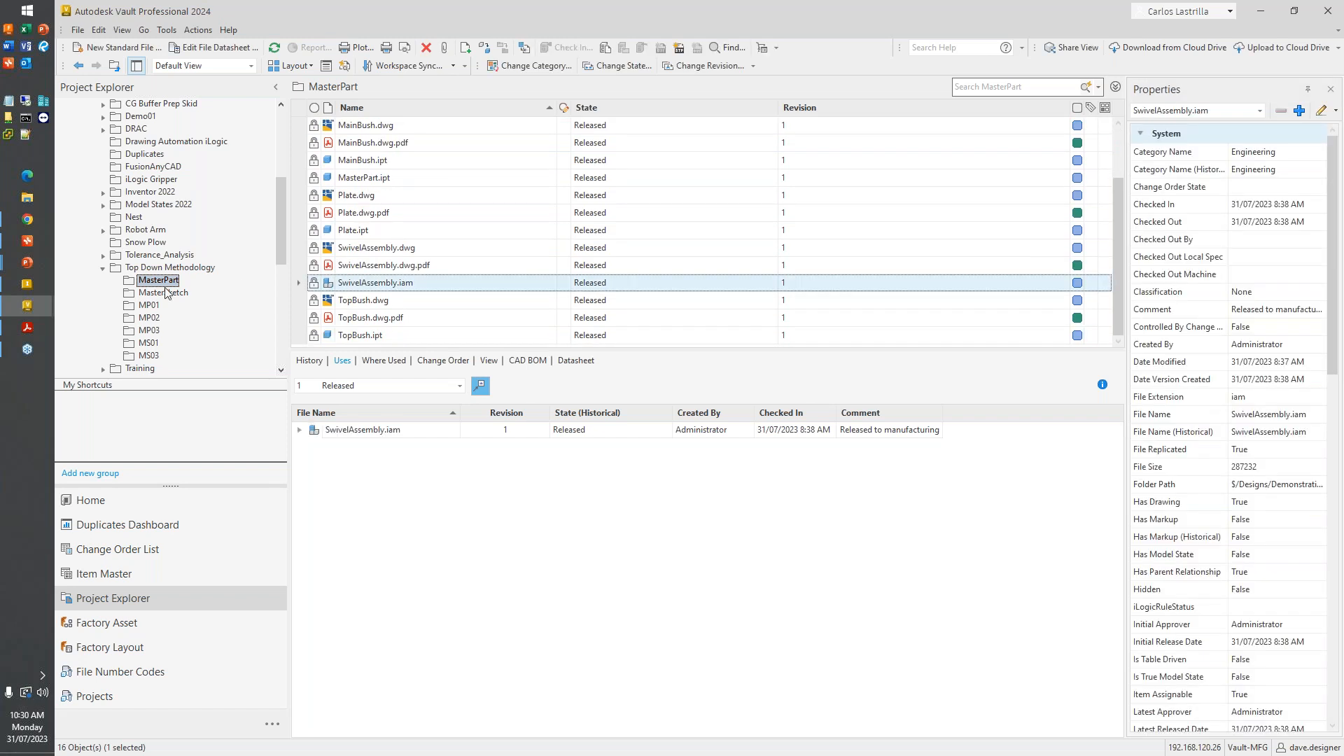
left_click(166, 292)
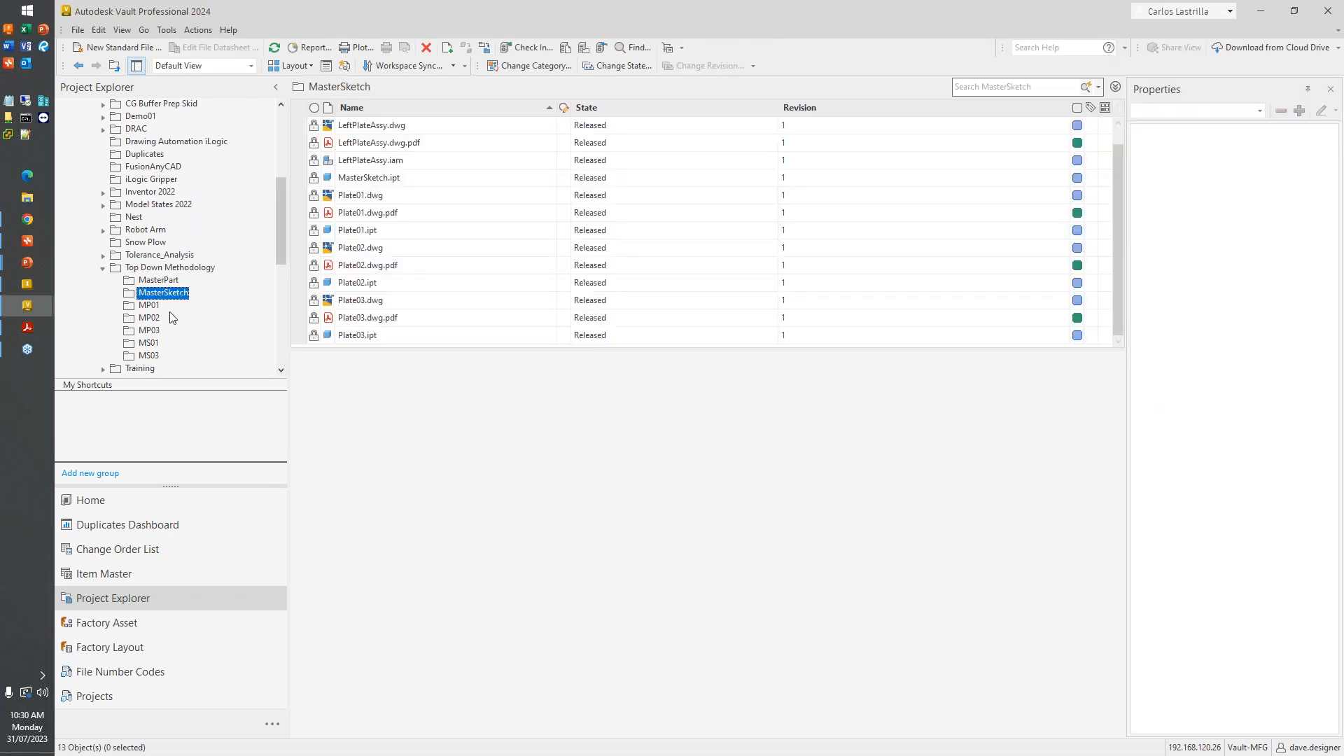
left_click(160, 306)
left_click(156, 319)
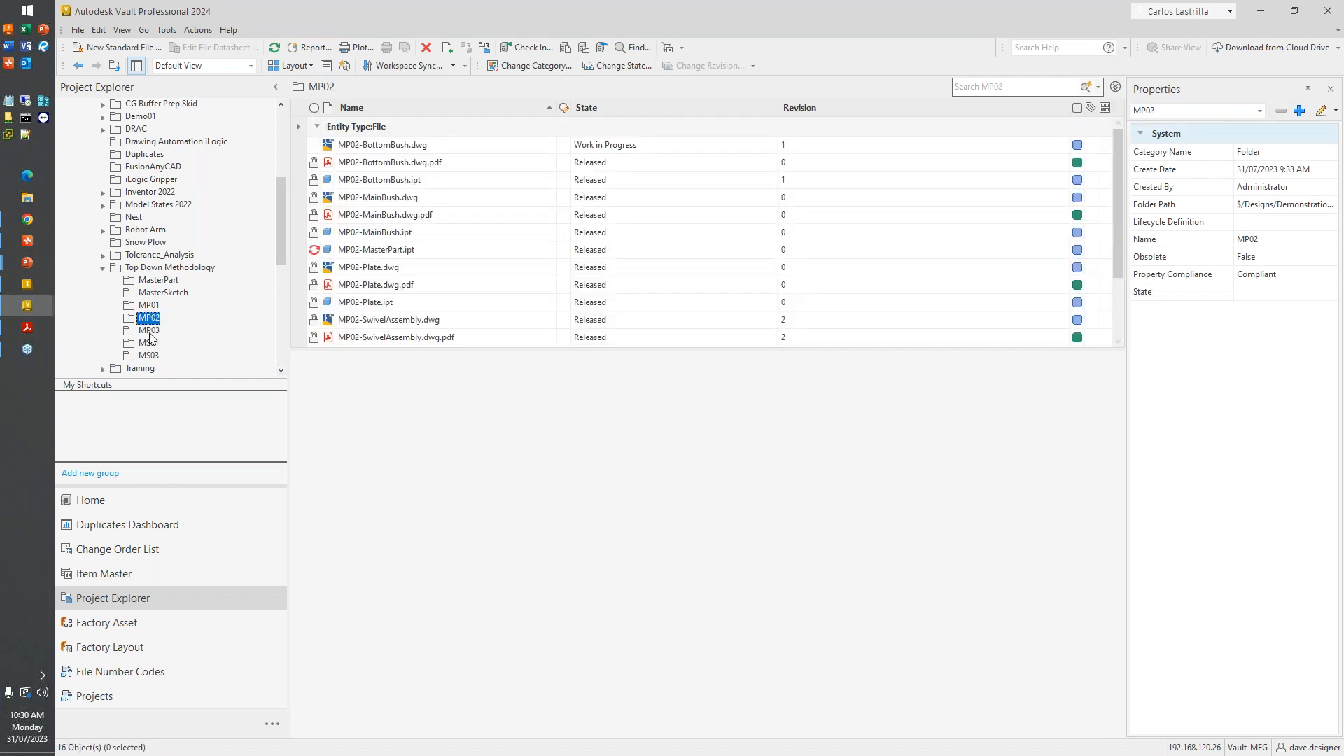
- Expand the uses of MP02-SwivelAssembly.iam in the MP02 folder and examine its component revisions
scroll(424, 326, "down", 4)
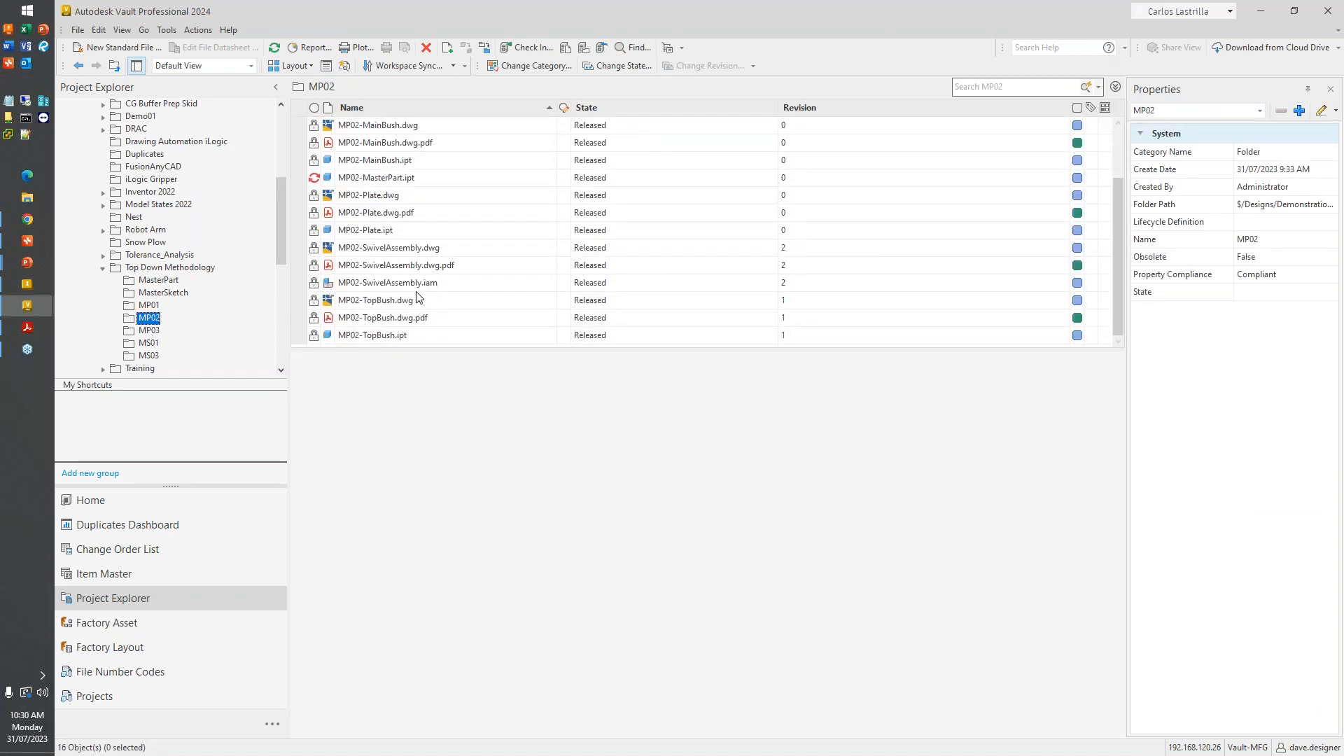
left_click(420, 286)
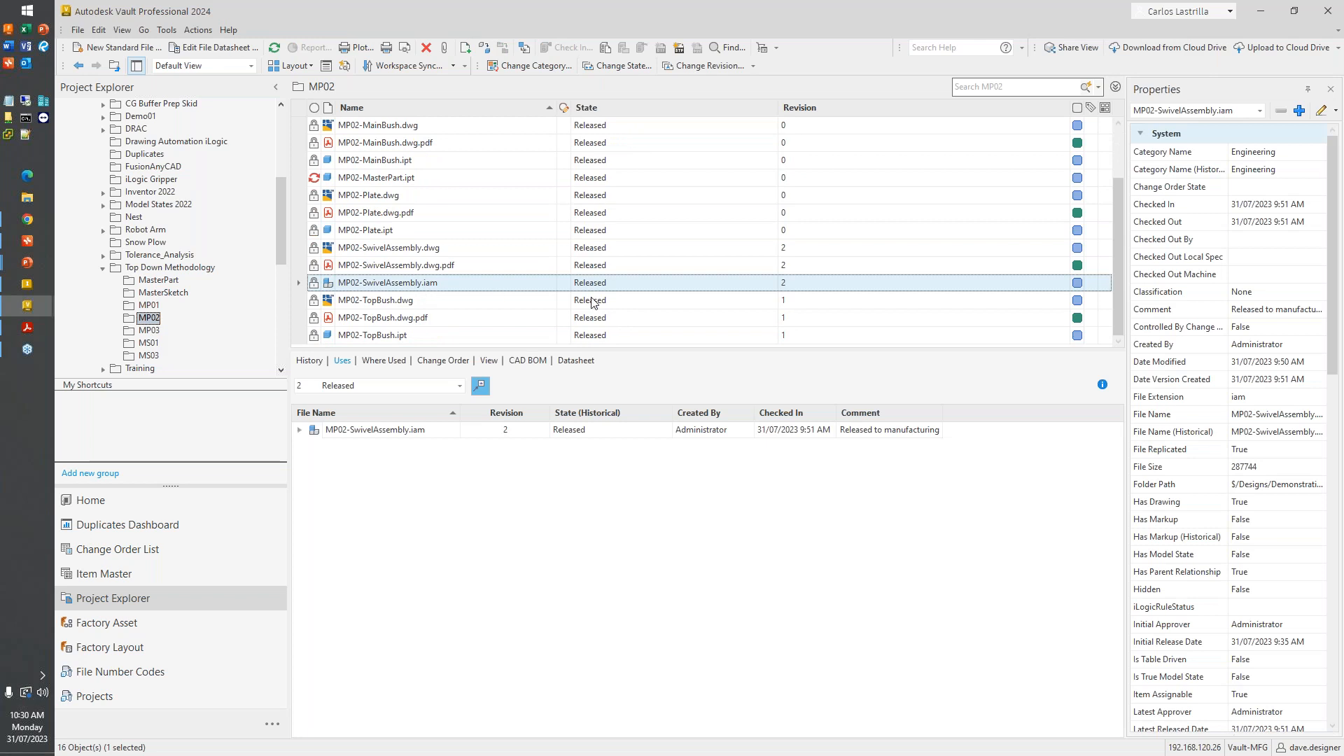
left_click(791, 287)
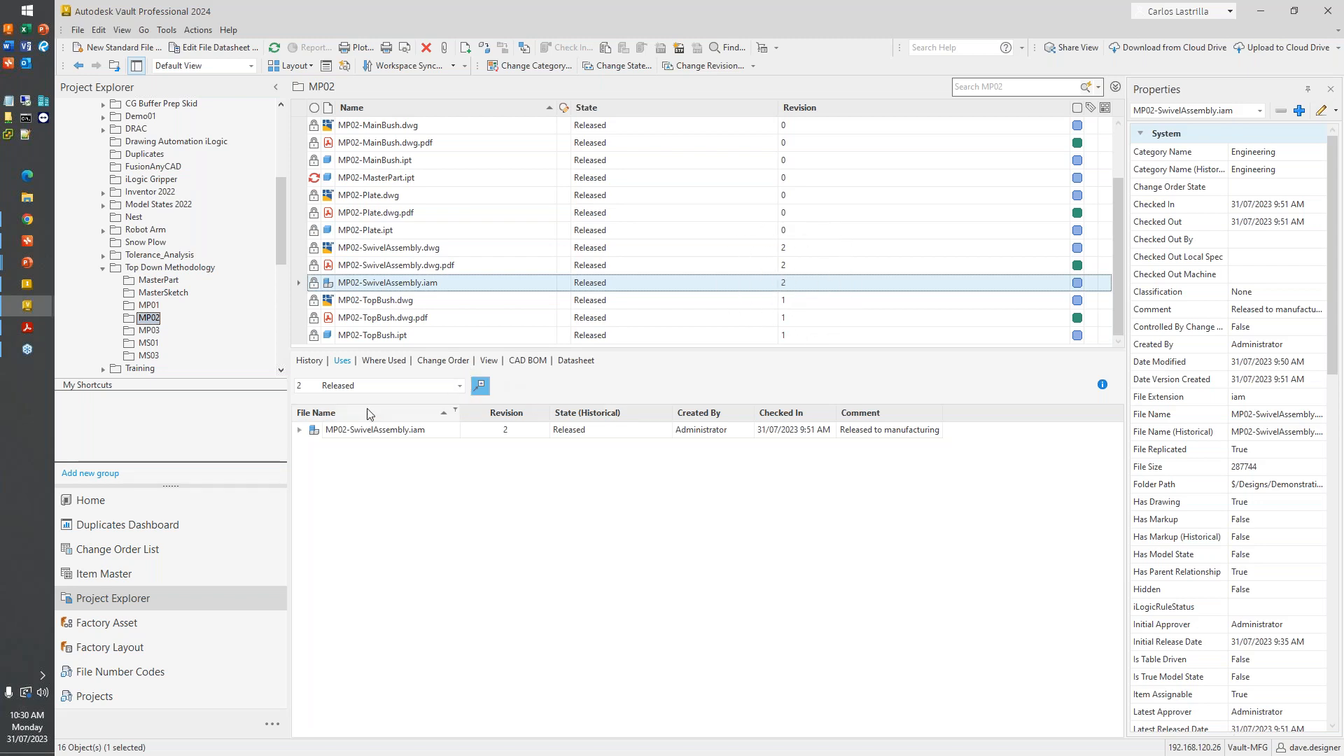
left_click(299, 430)
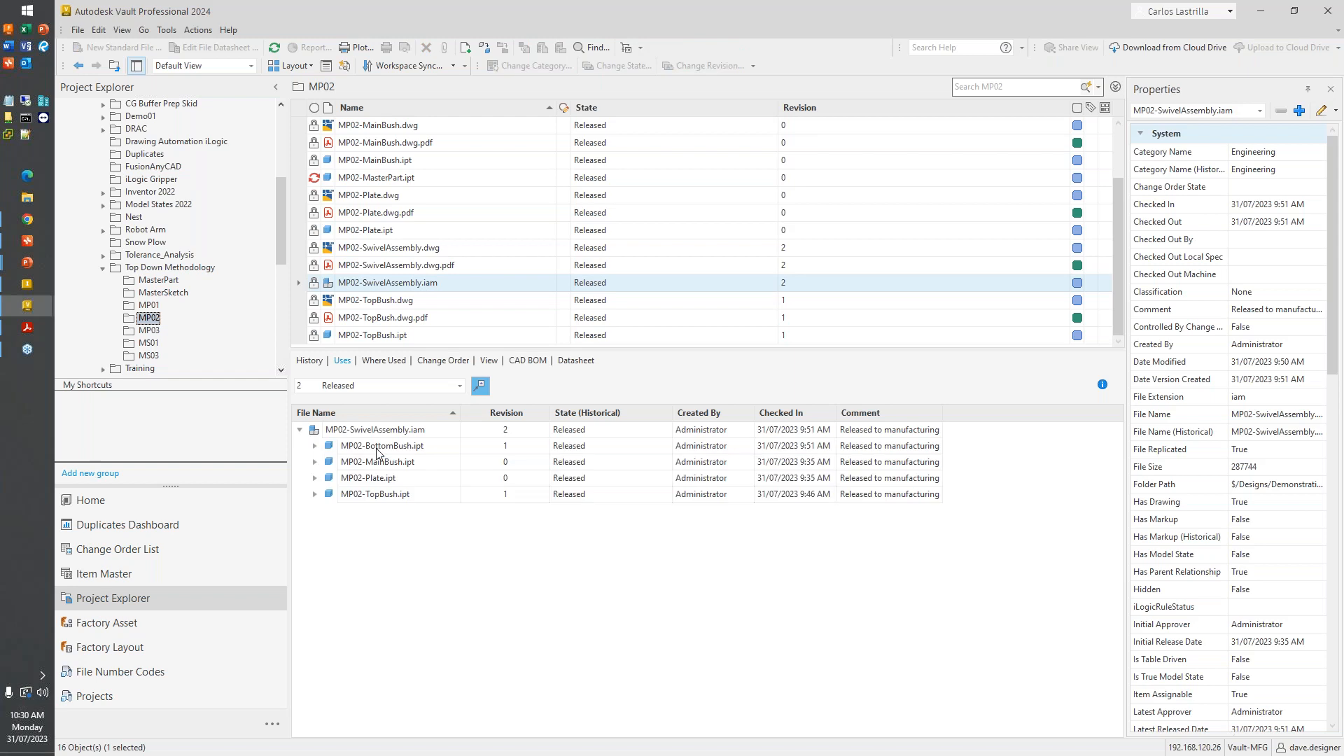
left_click(505, 433)
key("ctrl")
key("ctrl")
key("ctrl")
key("ctrl")
key("ctrl")
key("ctrl")
key("ctrl")
key("ctrl")
- View the uses of MP02-SwivelAssembly.iam at released revisions 1 and 0, expanding each component to its master part
left_click(459, 386)
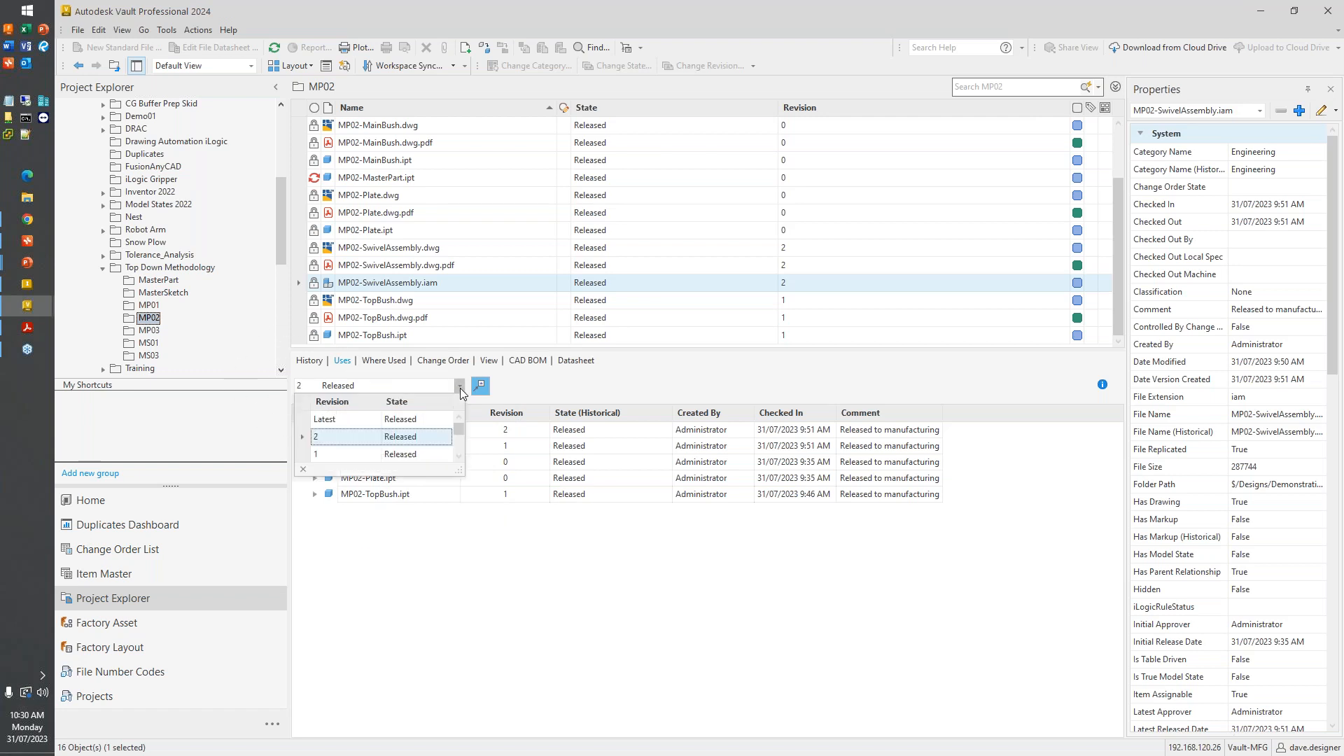
left_click(429, 454)
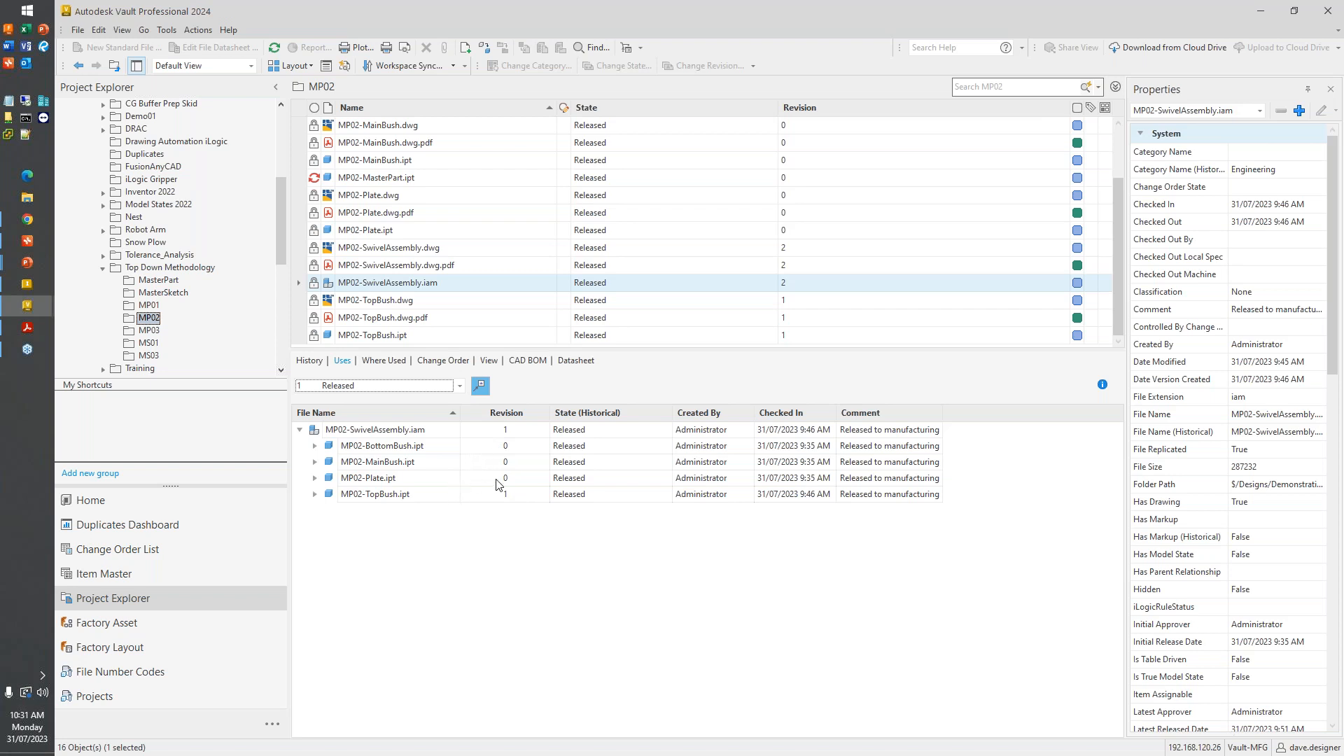
left_click(315, 446)
left_click(315, 478)
left_click(315, 509)
left_click(315, 542)
left_click(459, 387)
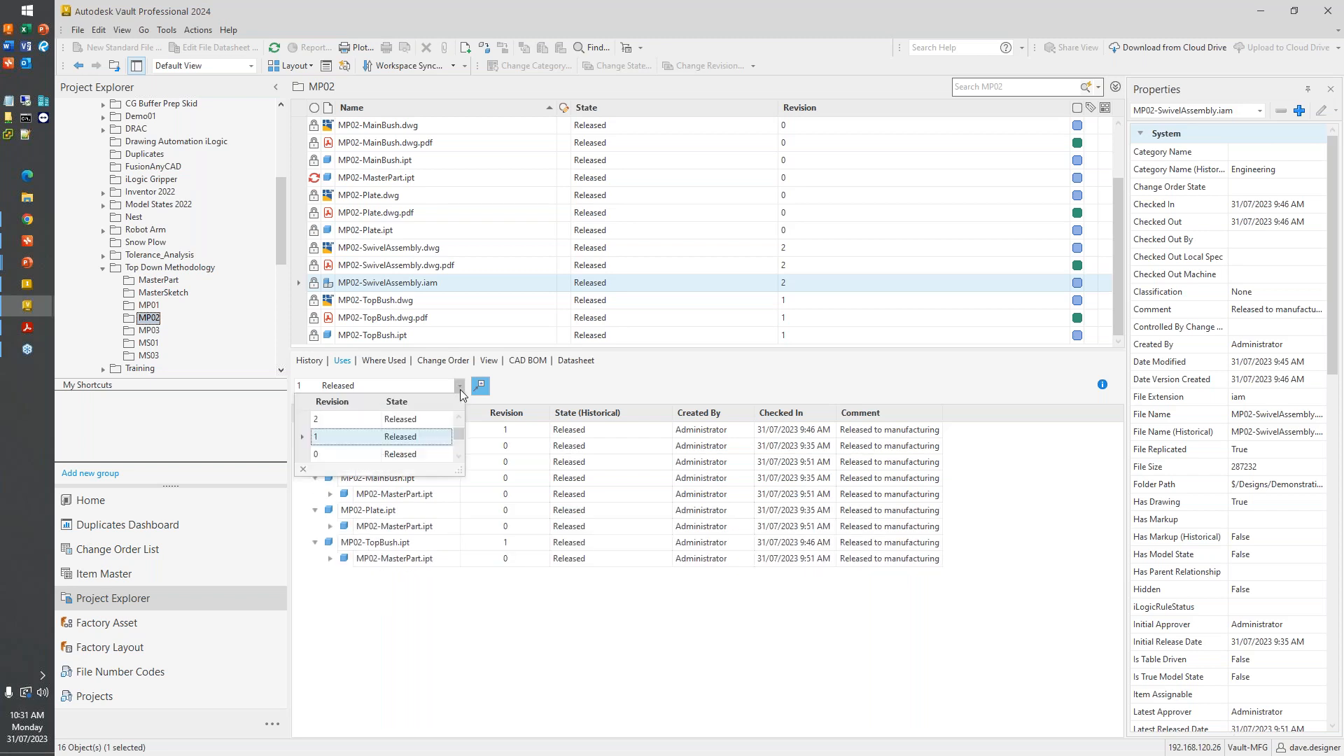
left_click(419, 437)
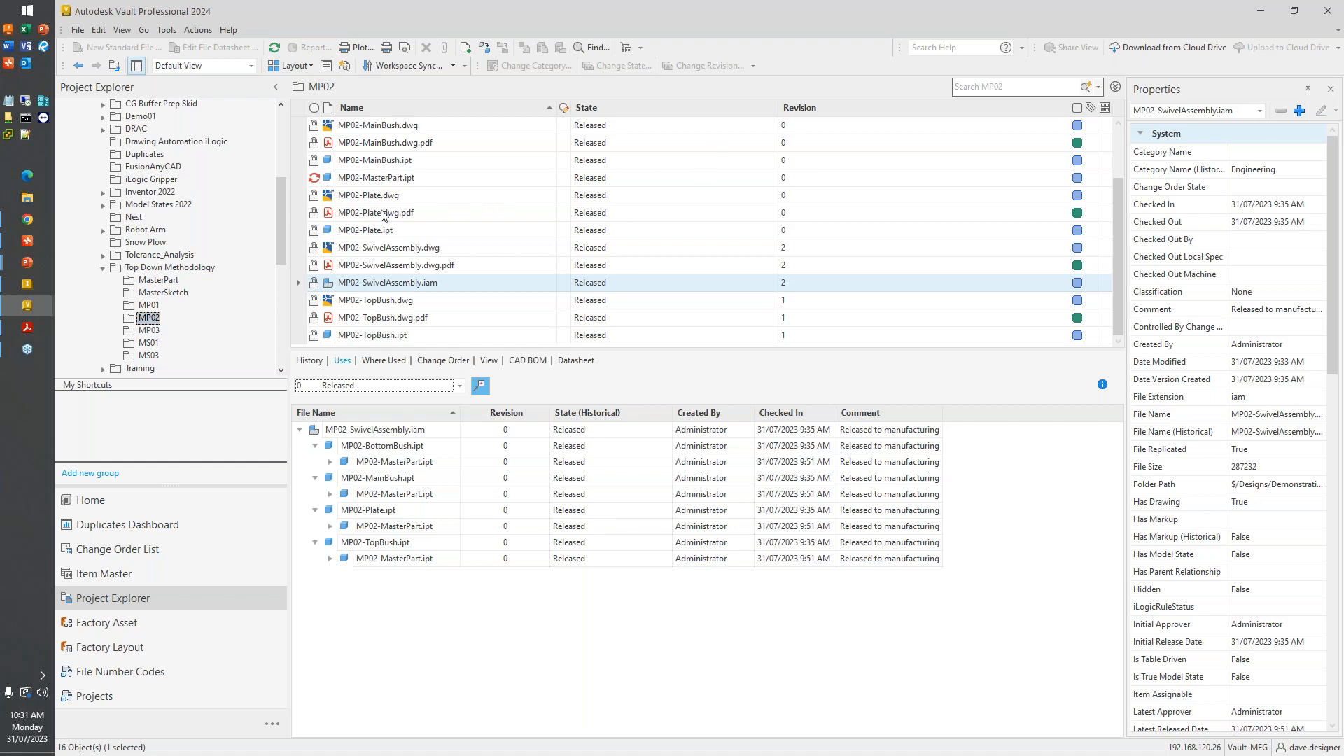
- In the MS03 folder, change the state of MasterAssy03.iam and all its dependent files to Released
scroll(221, 254, "down", 1)
scroll(222, 253, "down", 1)
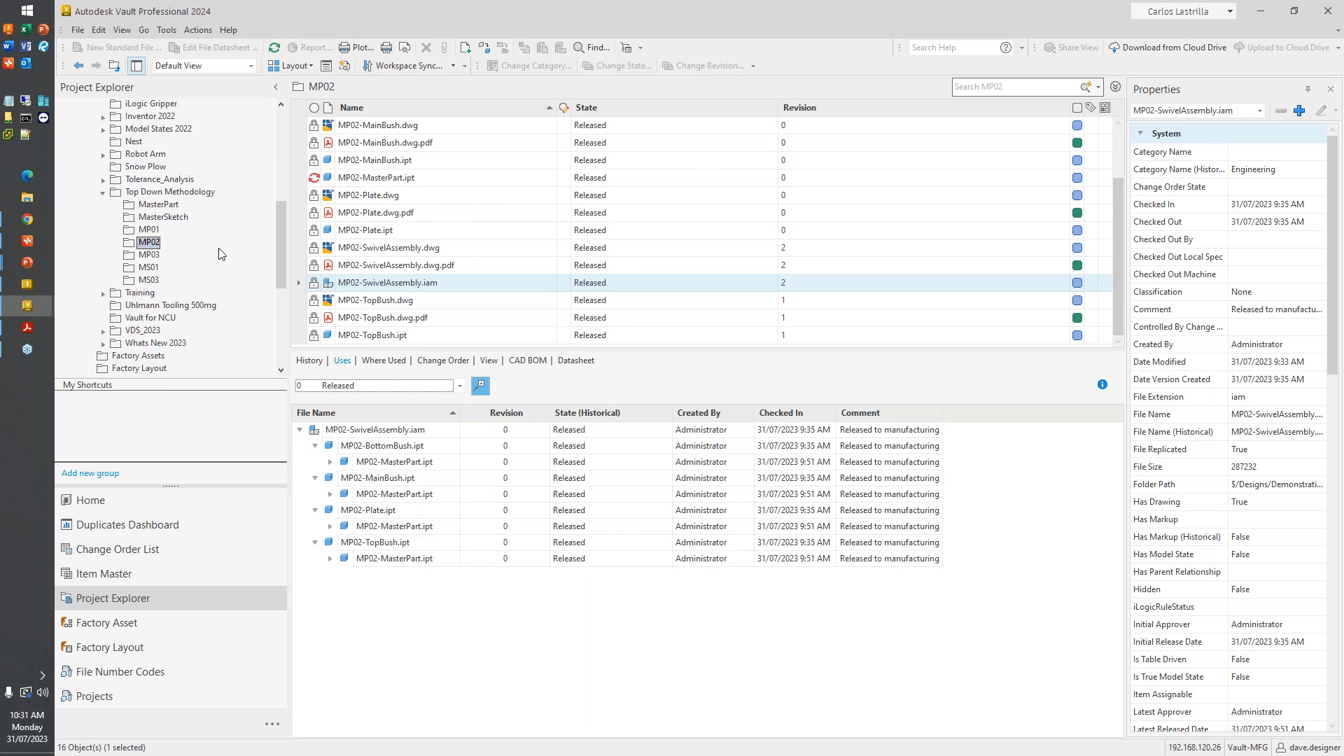
left_click(149, 280)
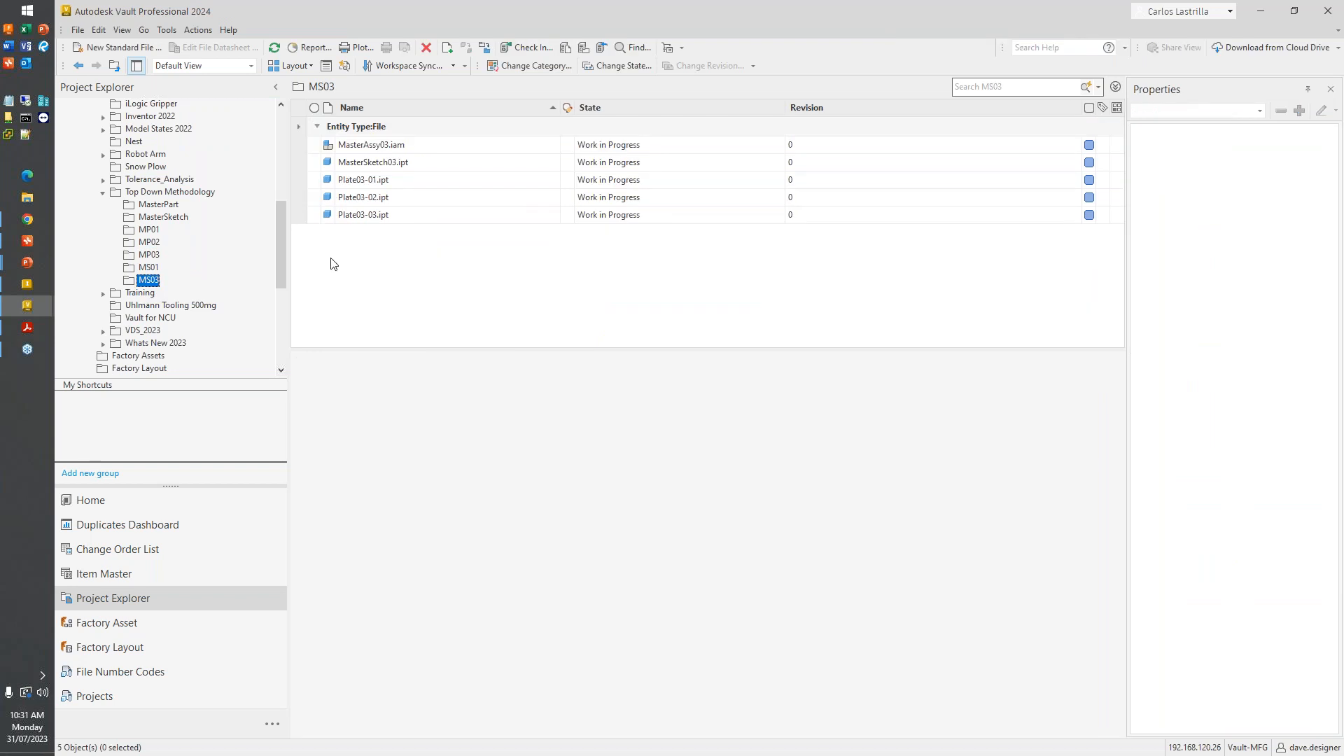
left_click(420, 148)
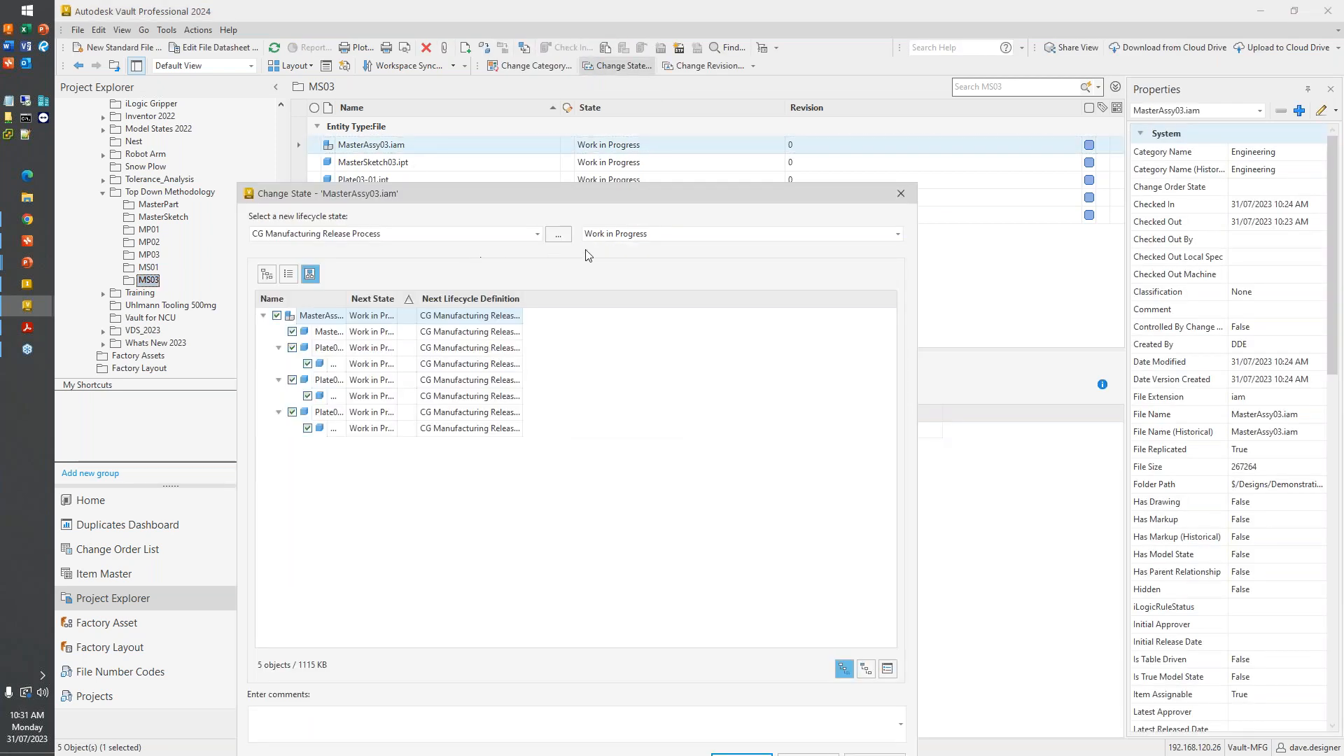
left_click(627, 235)
left_click(616, 278)
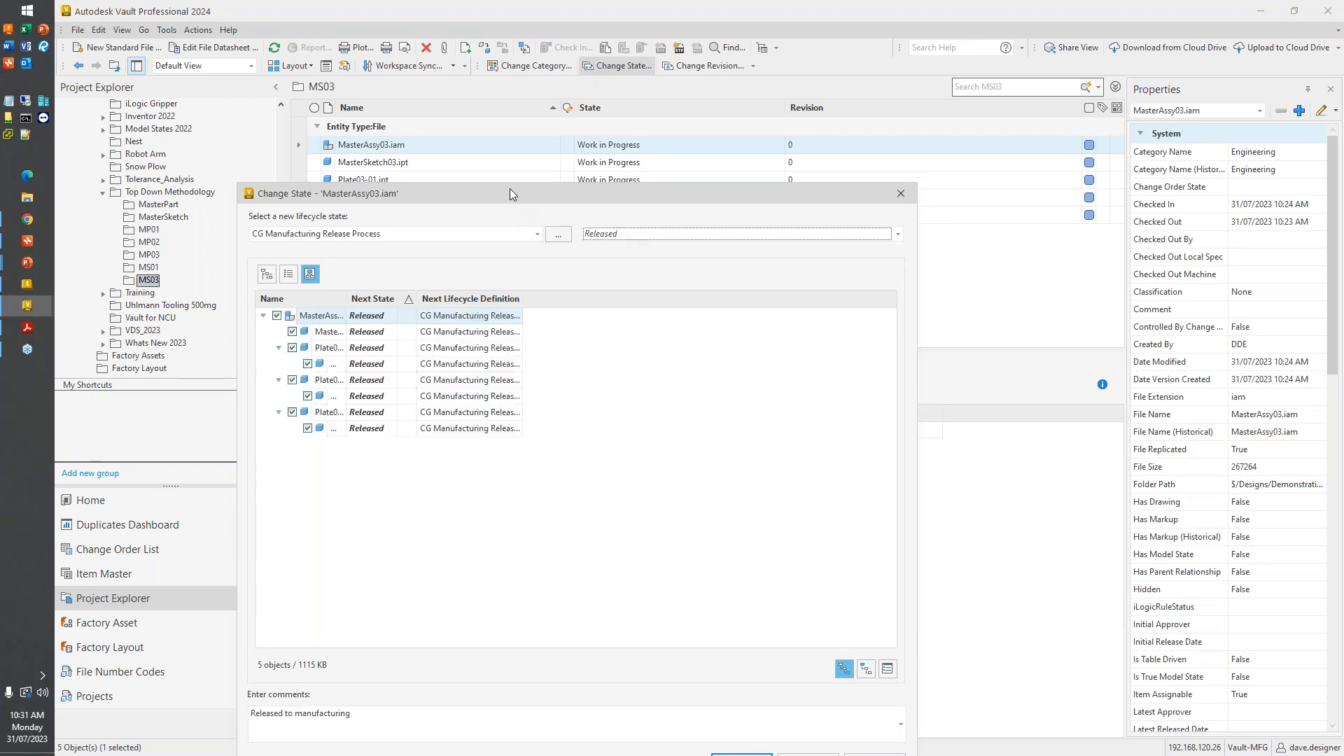
left_click_drag(507, 183, 463, 103)
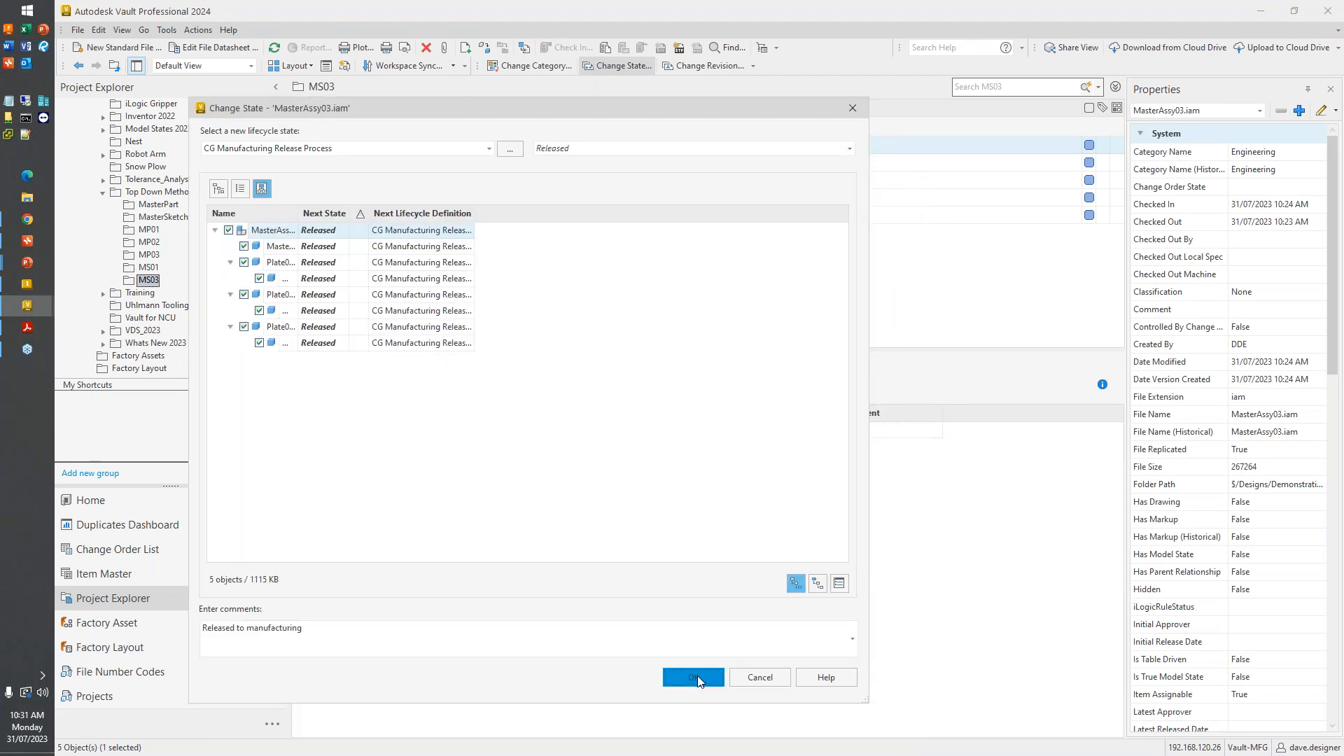
left_click(697, 675)
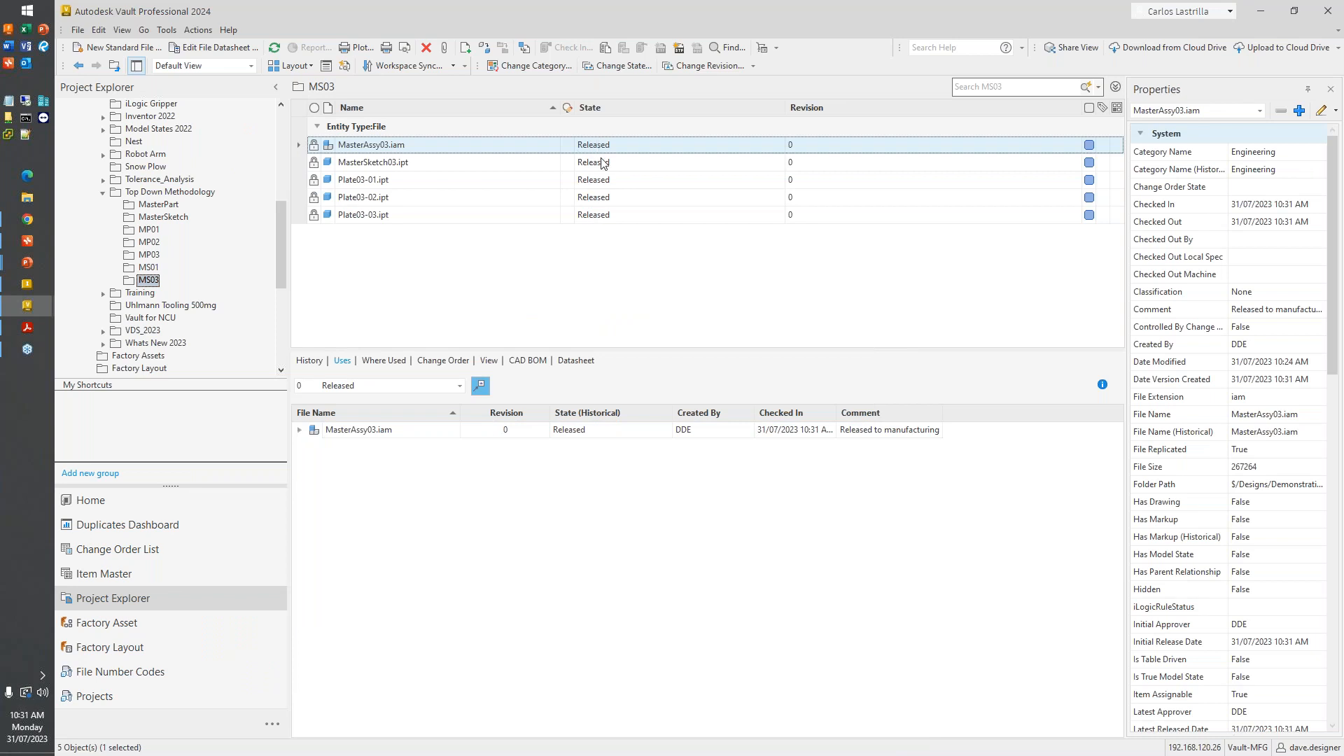
- Change the state of Plate03-03.ipt together with MasterSketch03.ipt to Work in Progress
left_click(607, 219)
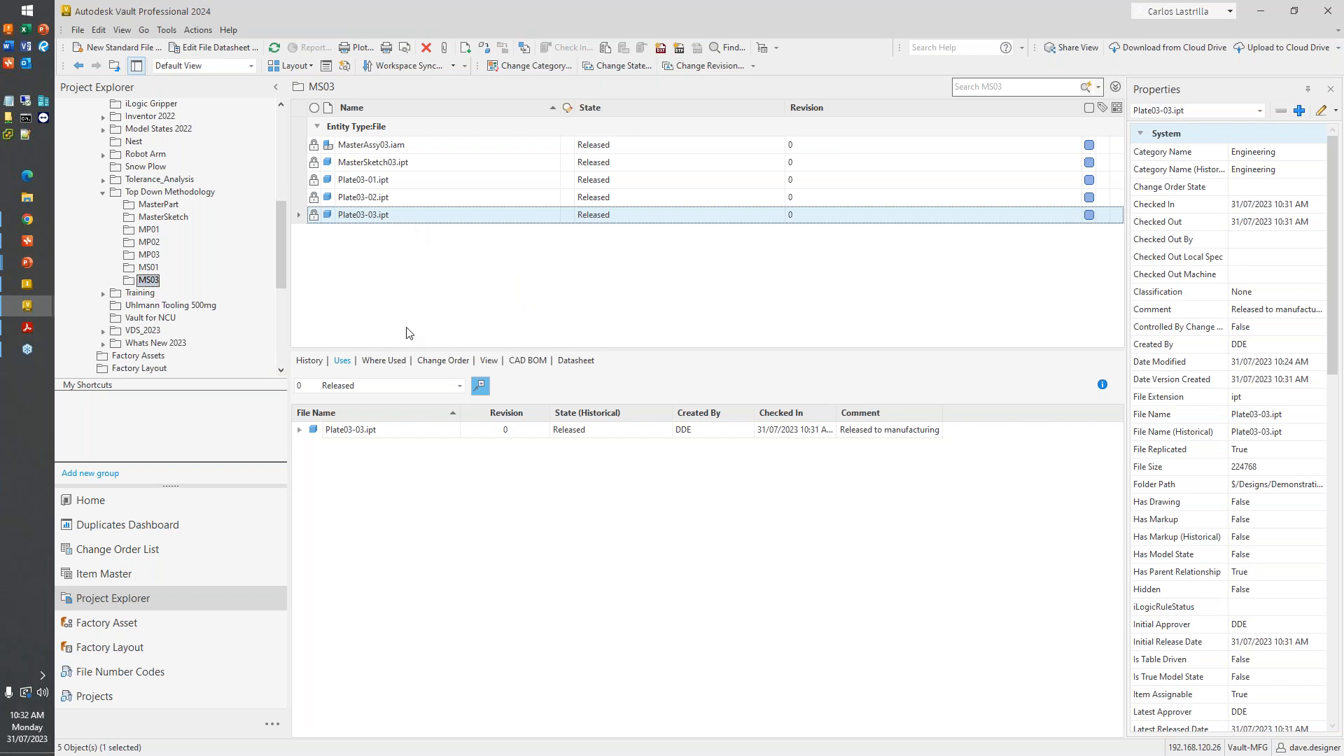
left_click(619, 65)
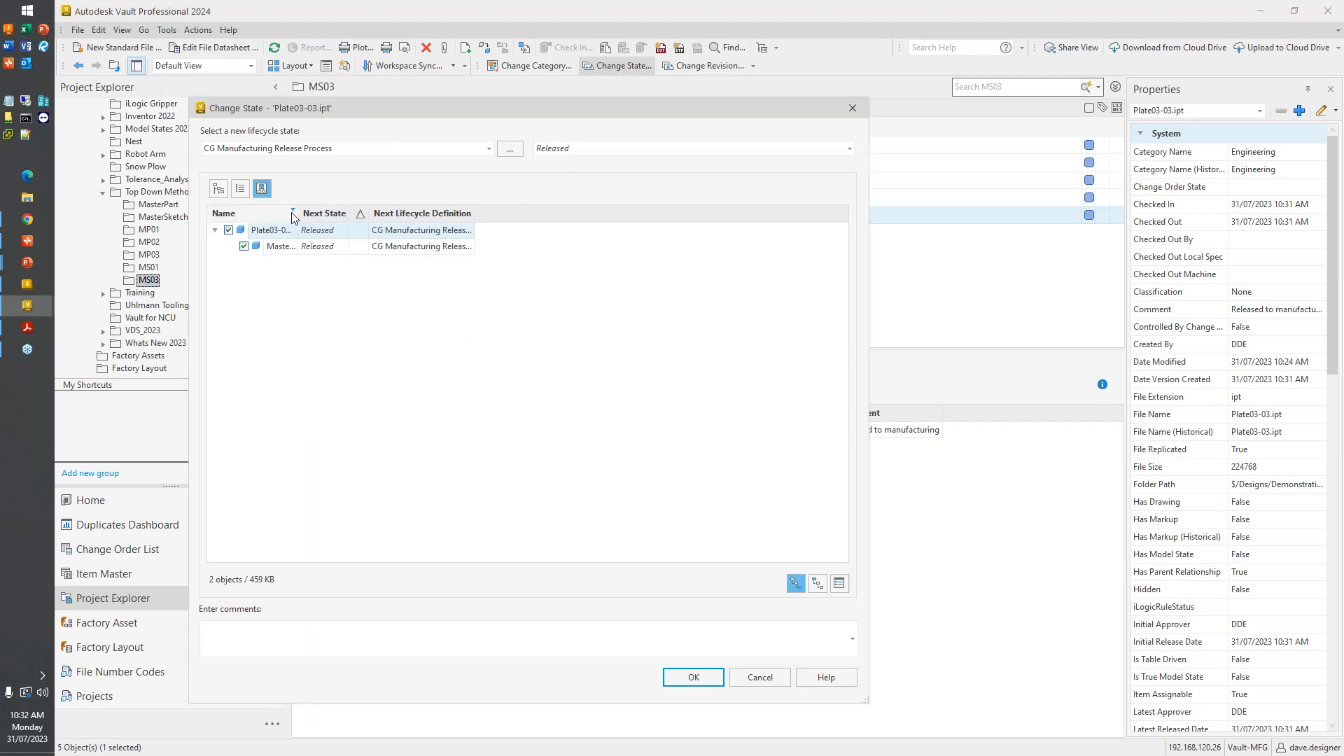
left_click_drag(296, 214, 355, 214)
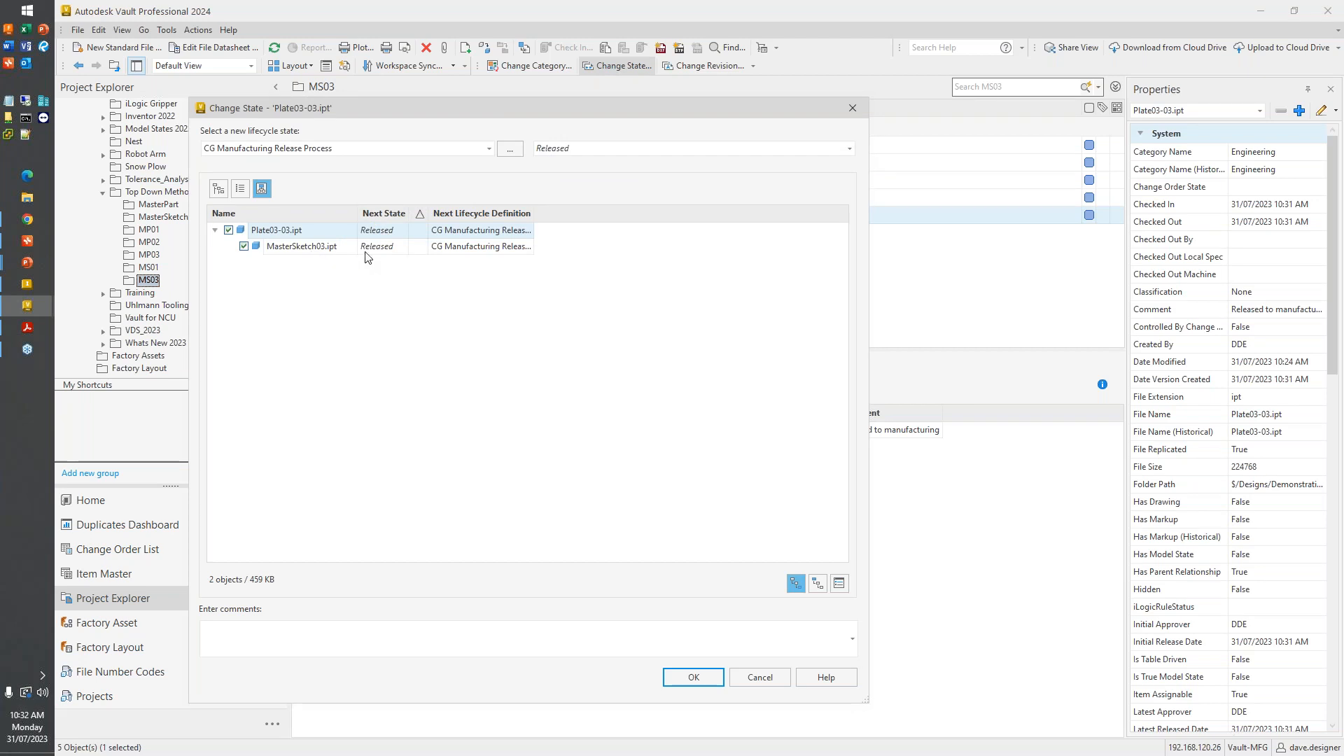
left_click(560, 150)
left_click(565, 164)
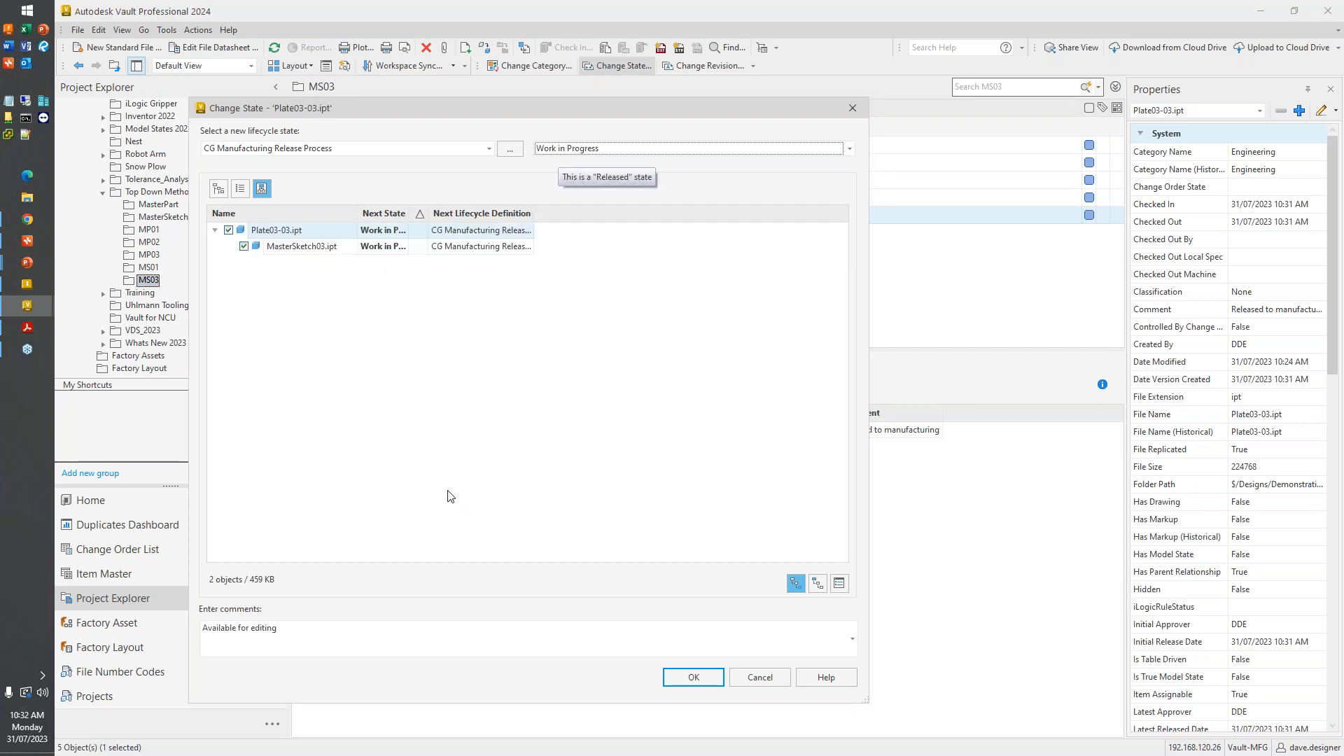
left_click_drag(408, 213, 482, 213)
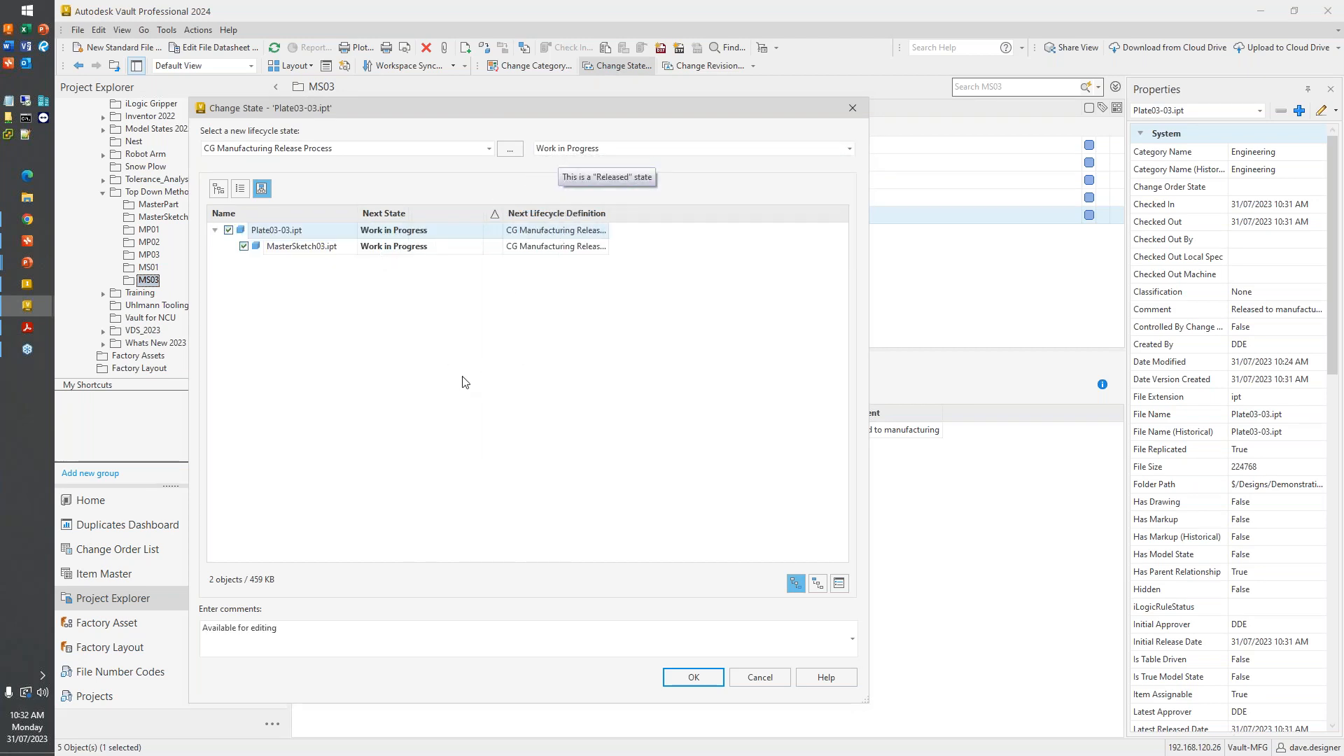
left_click(371, 248)
left_click(310, 254)
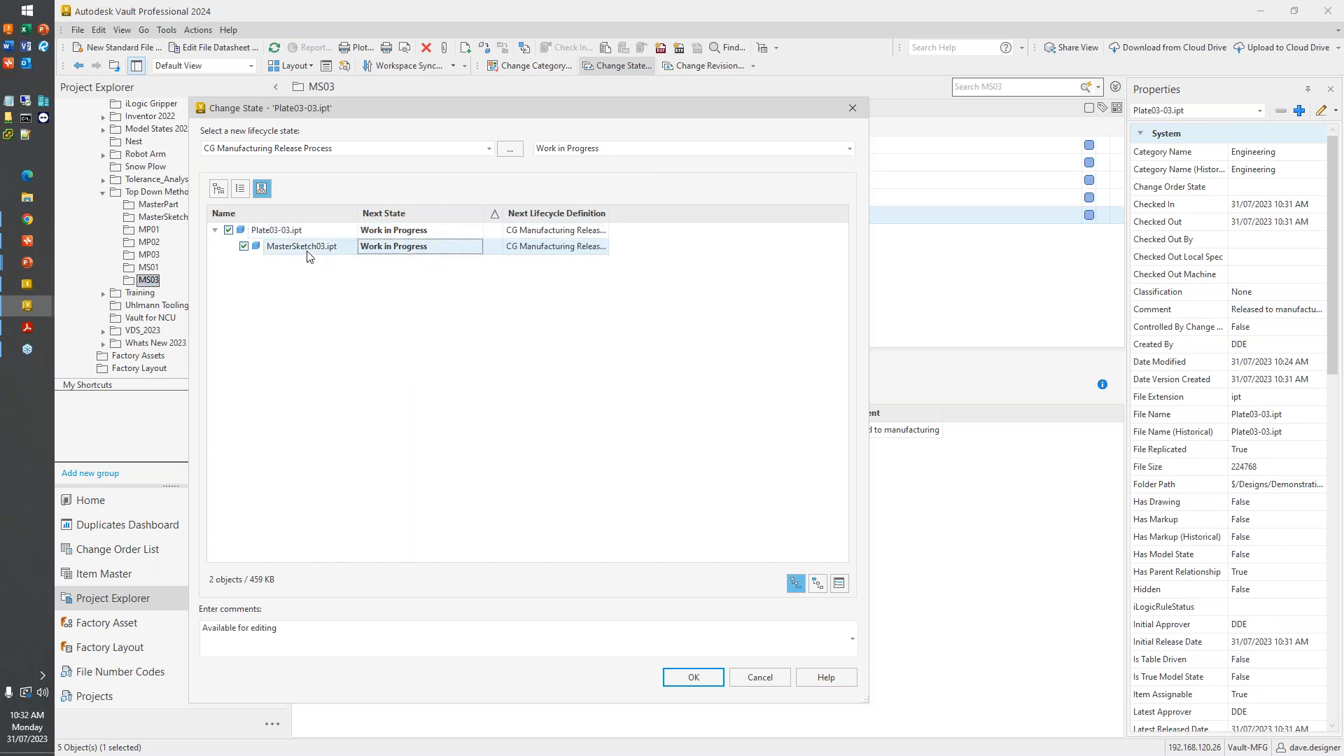
left_click(685, 679)
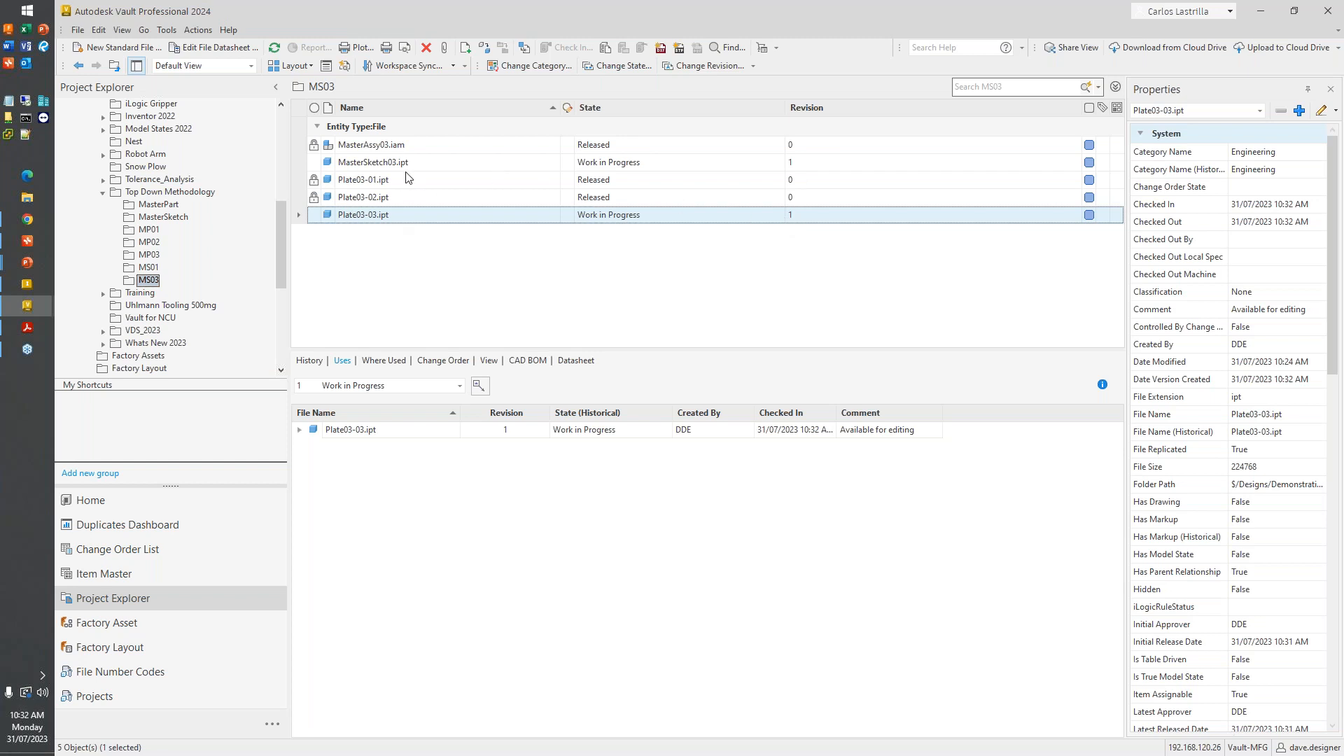
- Change the state of MasterAssy03.iam alone to Work in Progress, excluding its child files
left_click(404, 148)
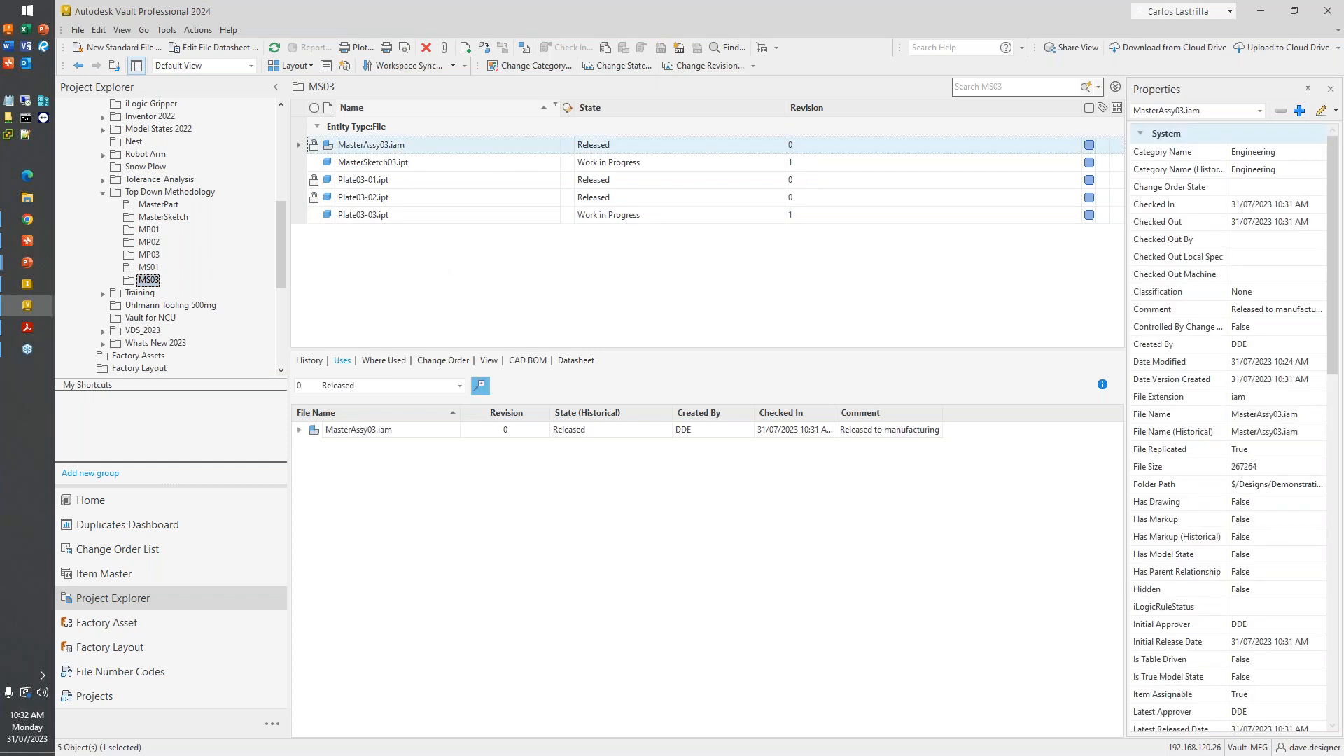
left_click(620, 68)
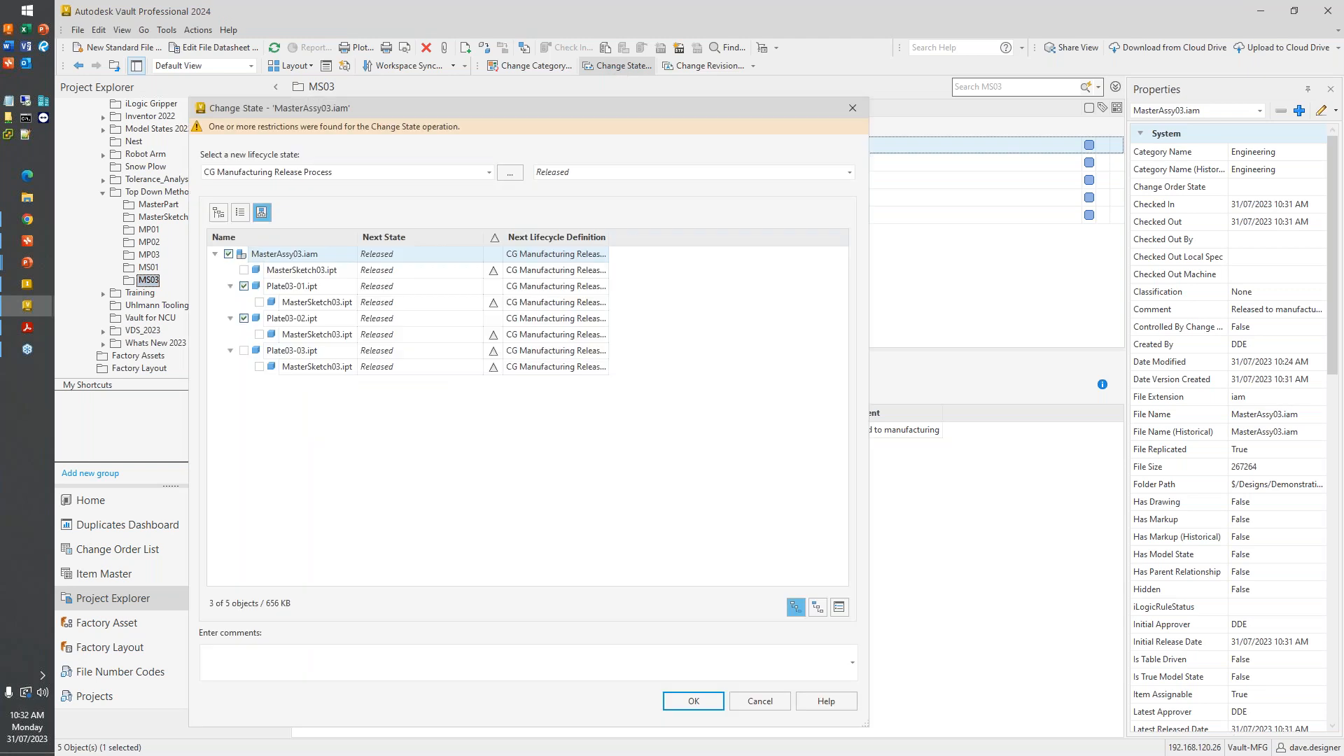
left_click(796, 607)
left_click(553, 155)
left_click(567, 171)
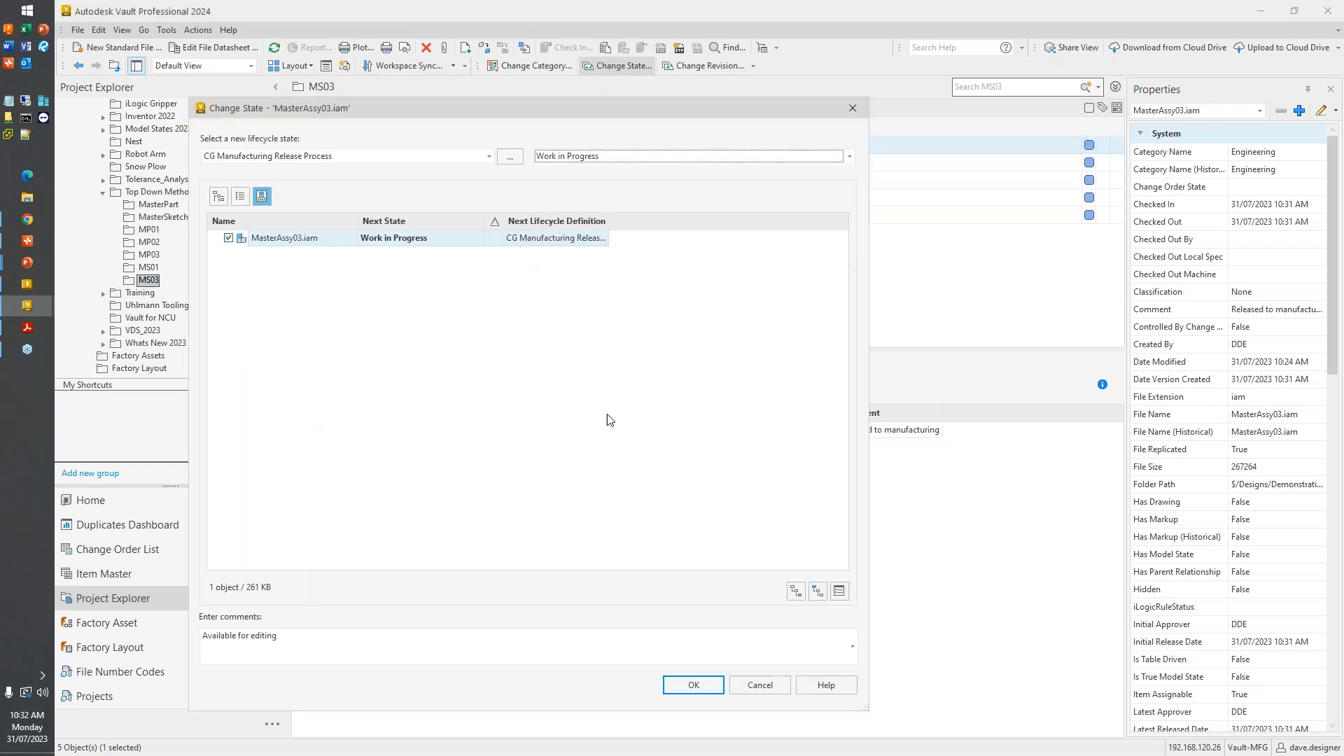
left_click(693, 685)
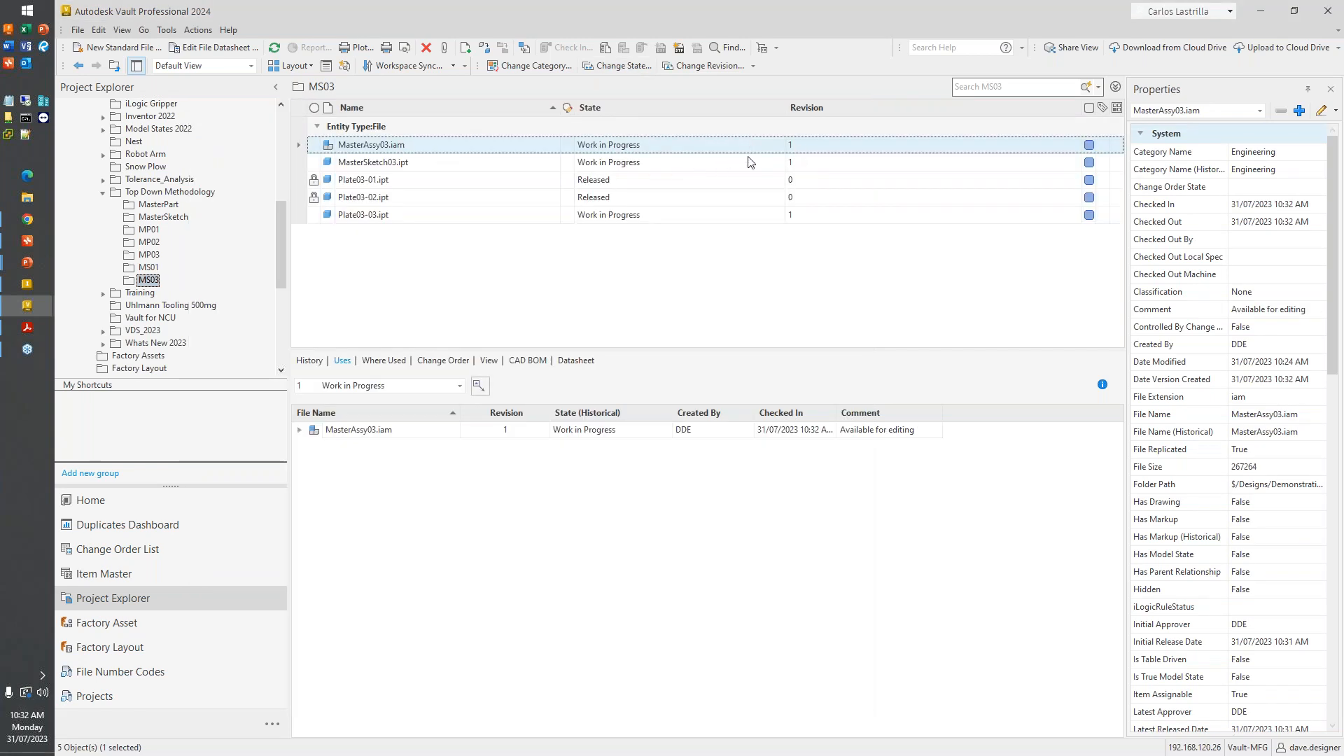
- Switch to Inventor and refresh MasterAssy03.iam from Vault in the Vault browser
left_click(35, 288)
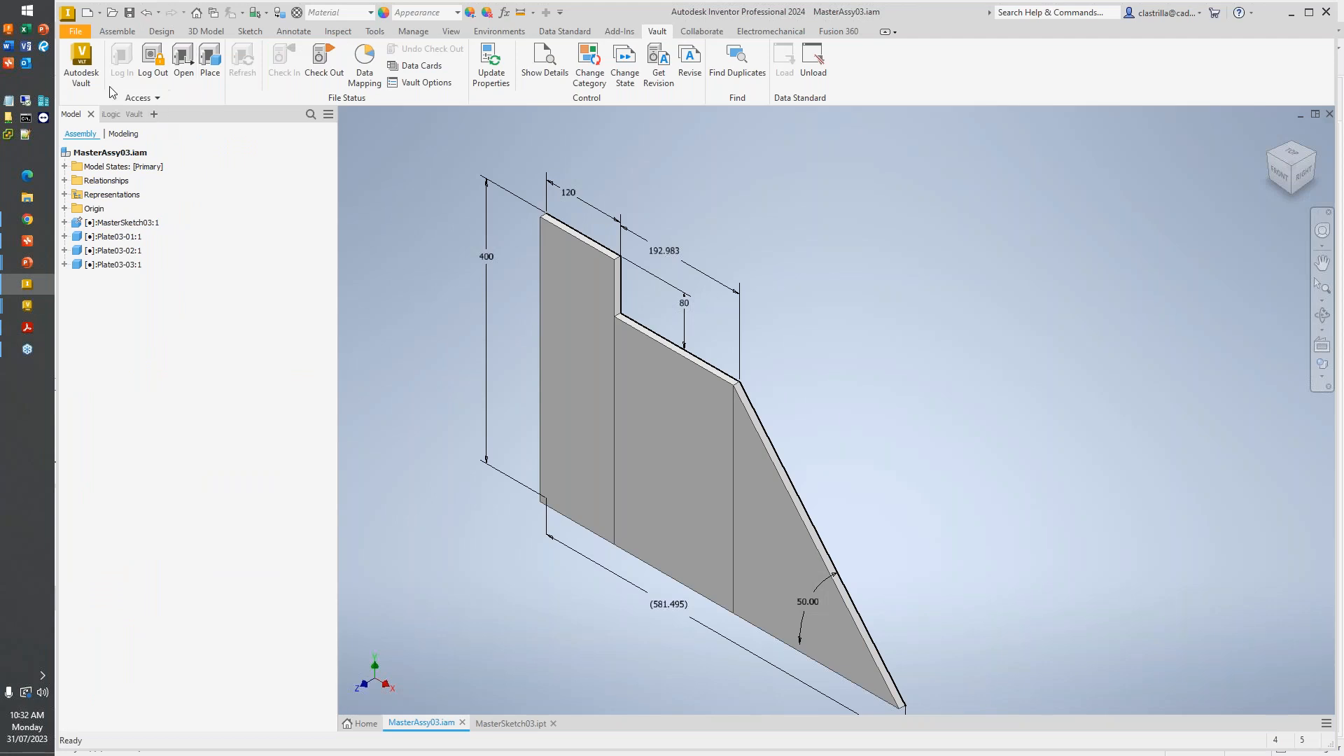
left_click(122, 114)
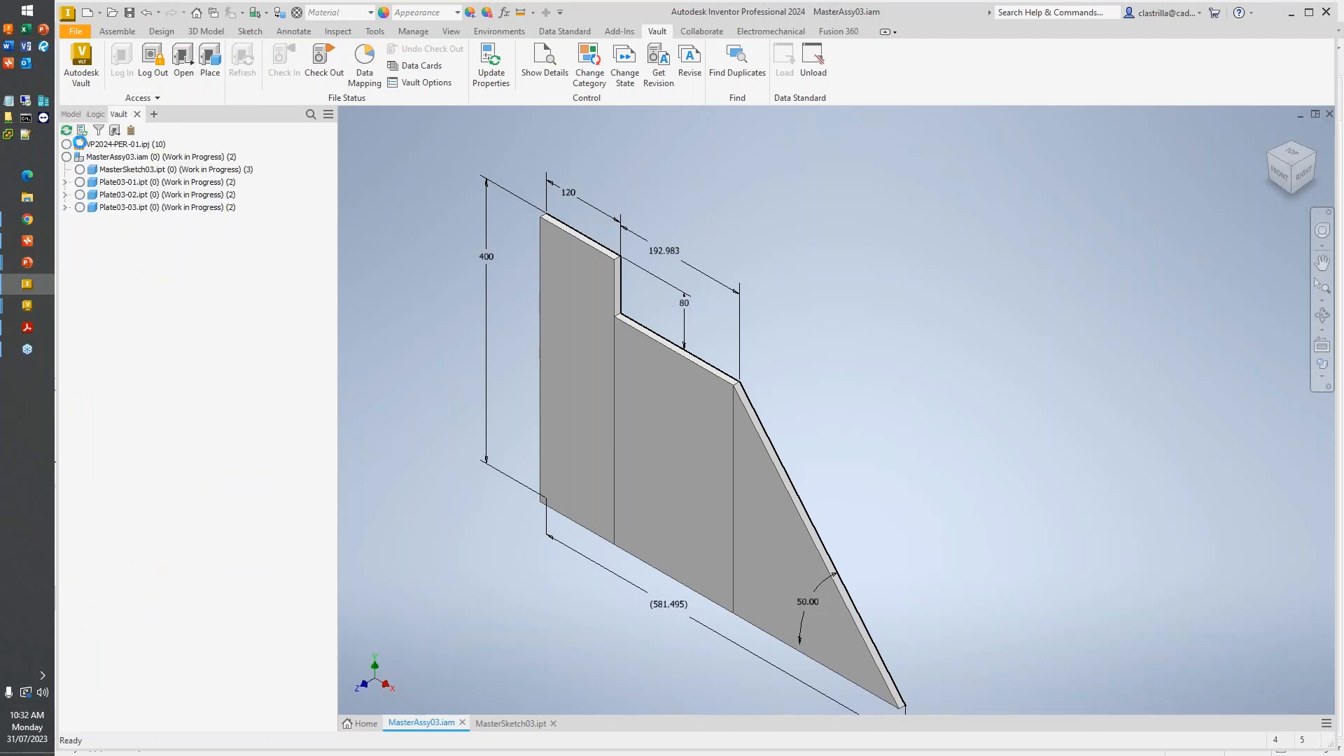
right_click(91, 157)
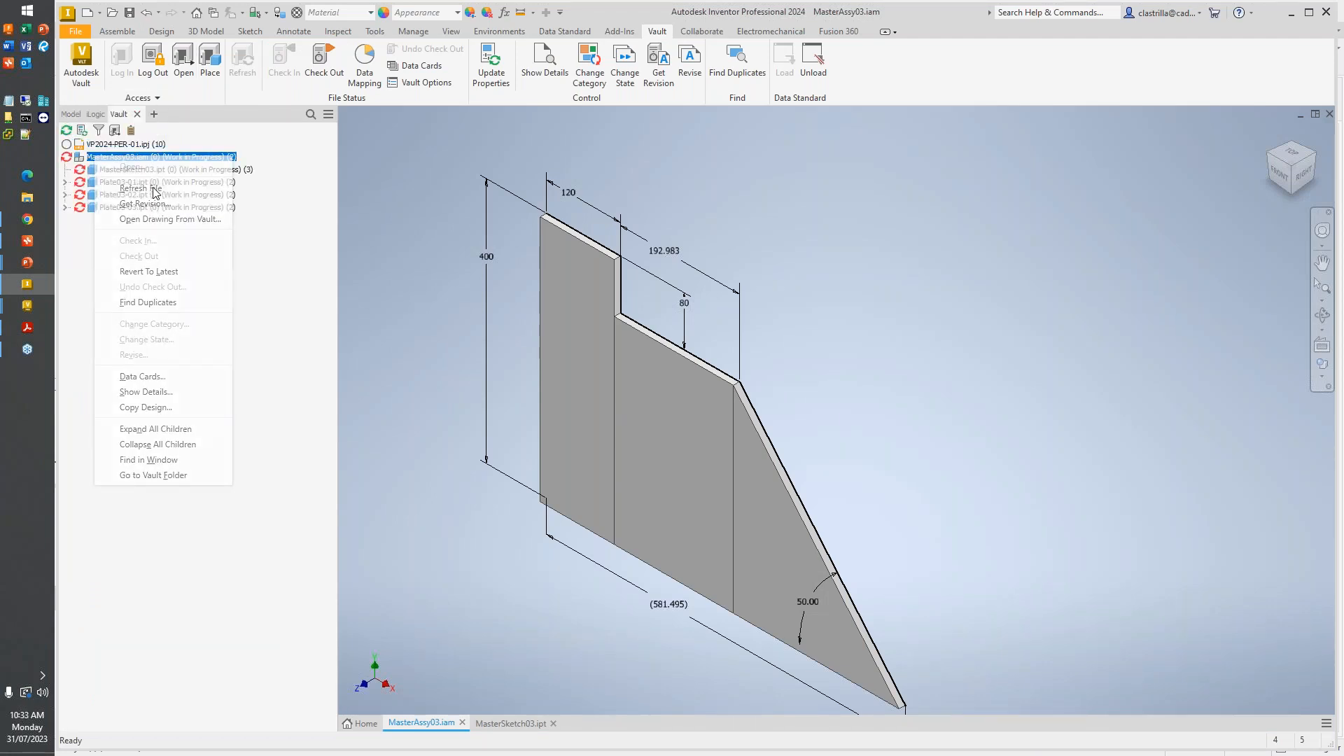
left_click(155, 190)
right_click(113, 159)
left_click(88, 259)
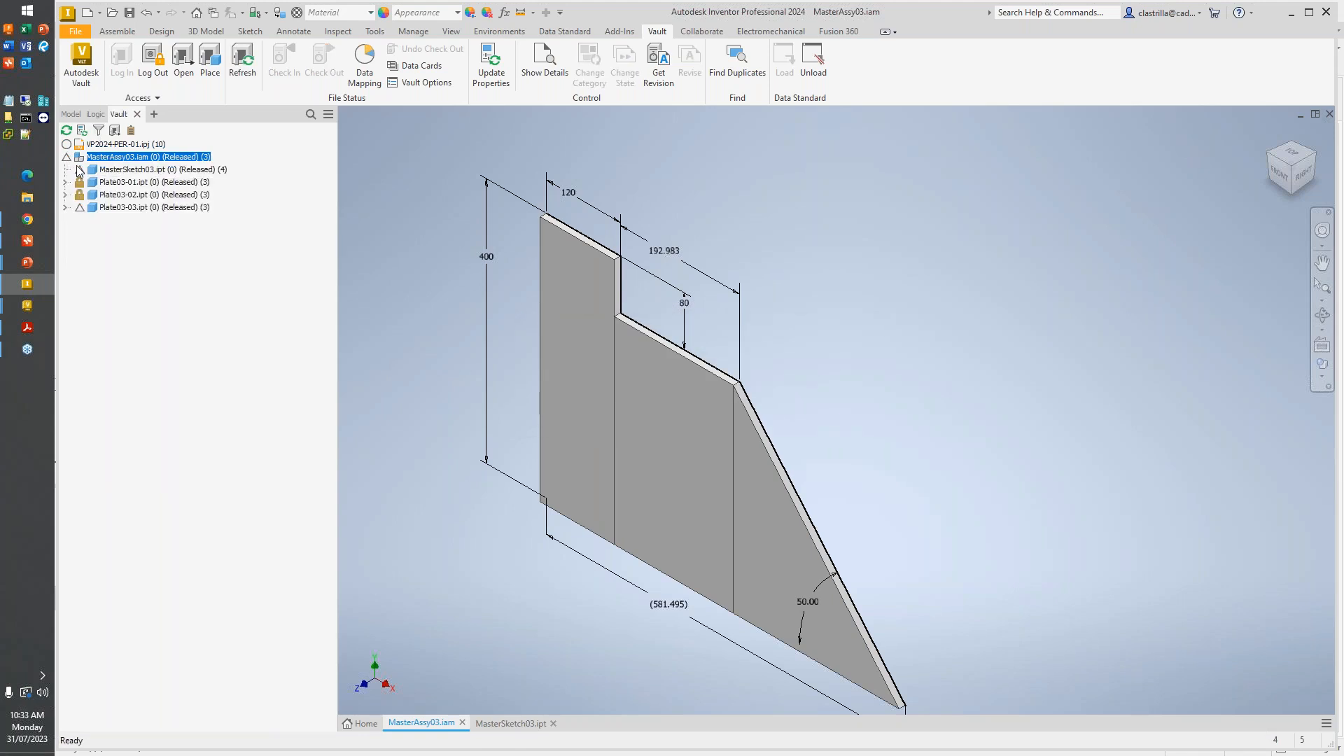
- Get the latest revision of MasterAssy03.iam and its child files from Vault without checking any of them out
mouse_move(82, 177)
mouse_move(146, 165)
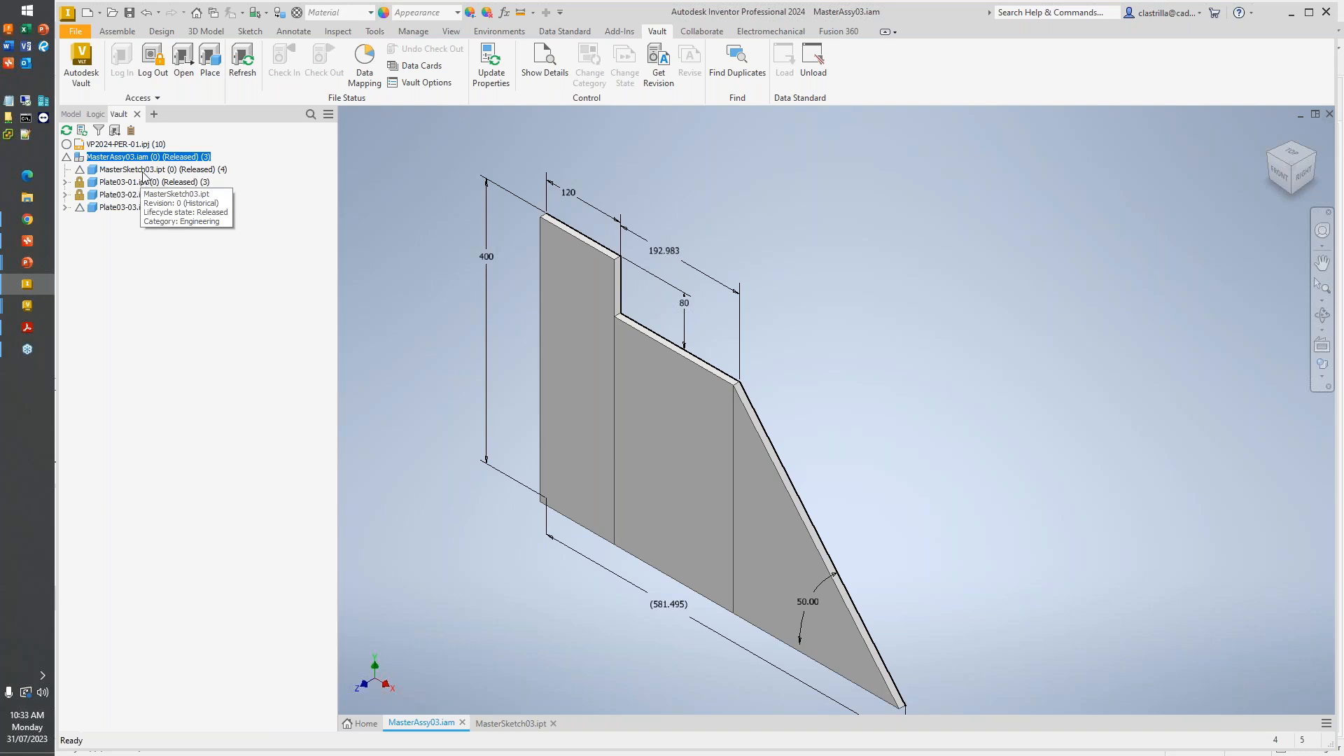
mouse_move(135, 211)
right_click(117, 160)
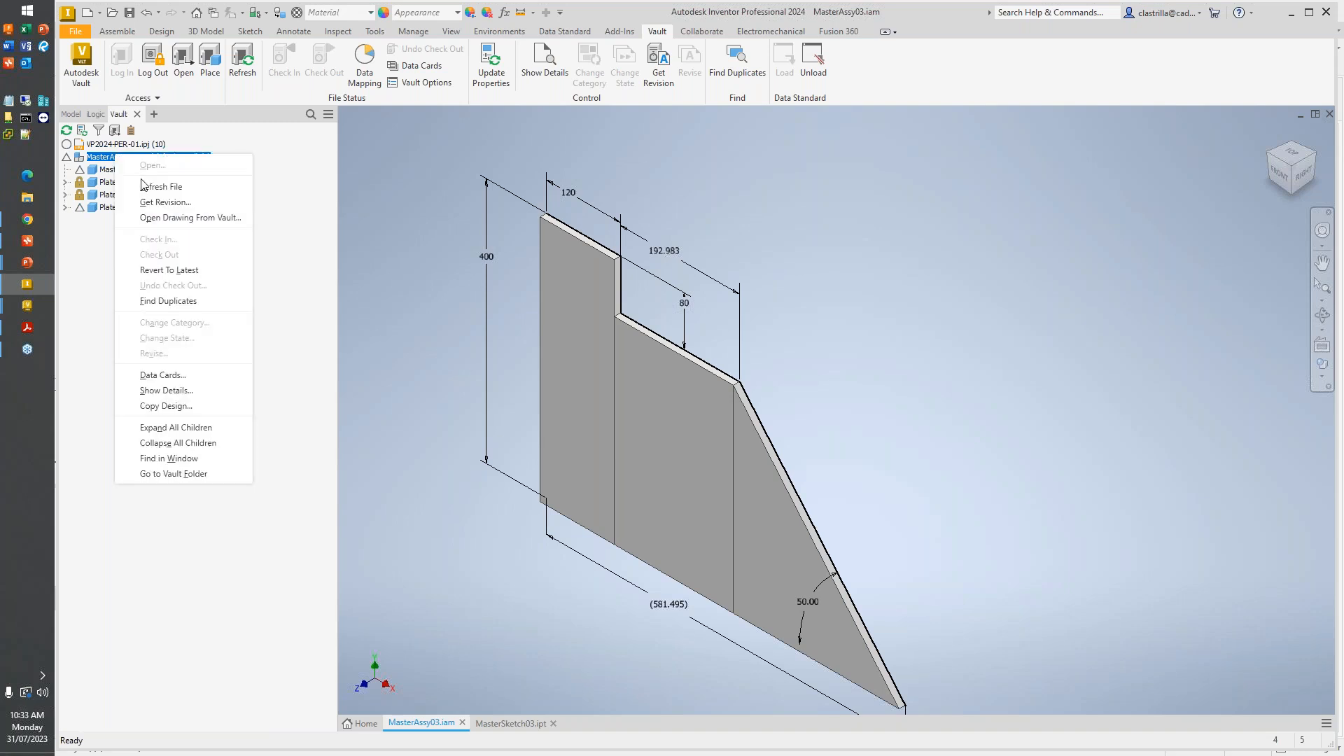
left_click(149, 198)
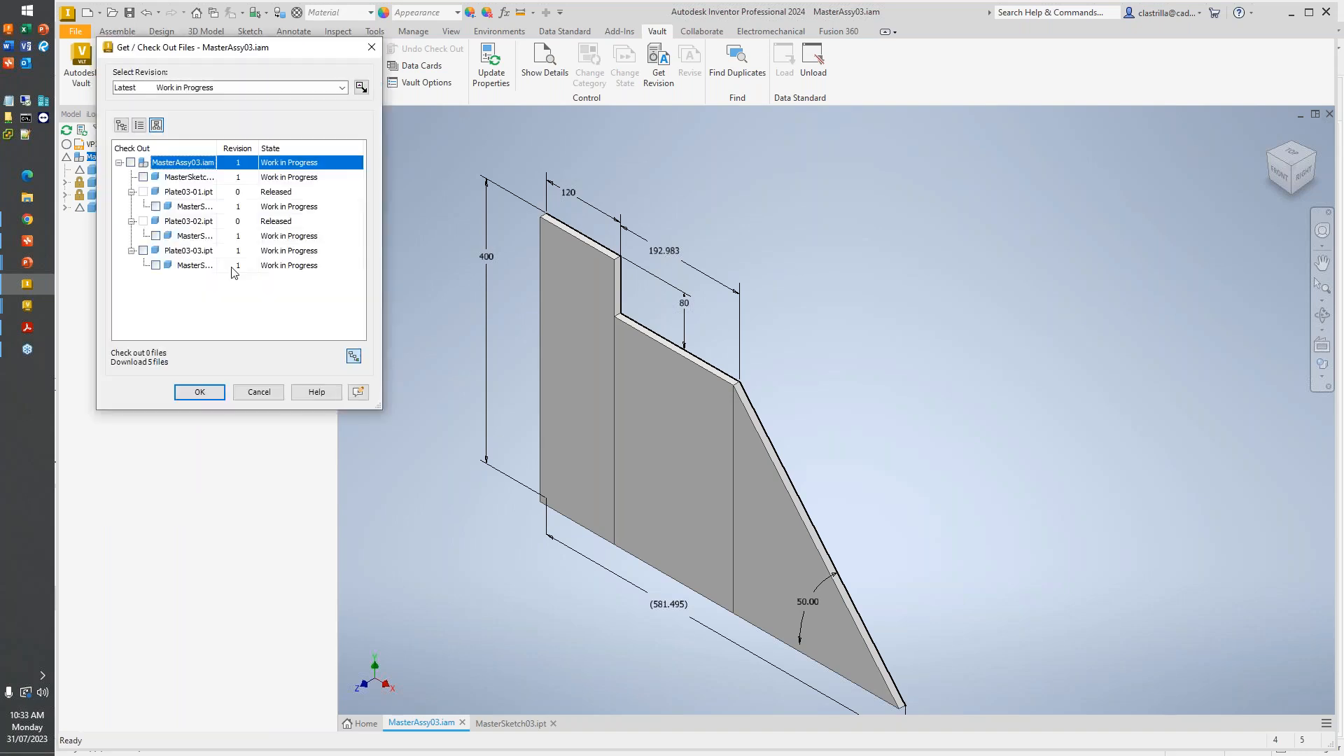
left_click(200, 392)
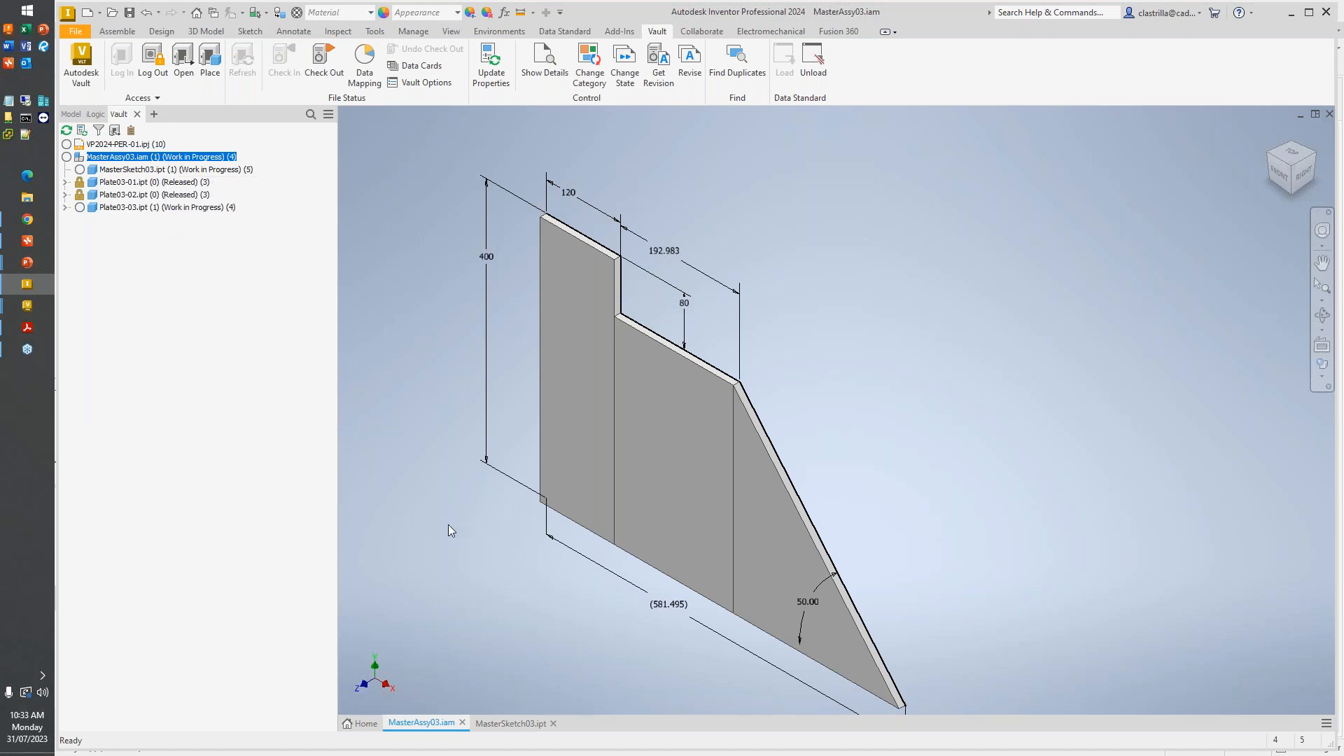
scroll(690, 451, "down", 5)
scroll(824, 559, "up", 6)
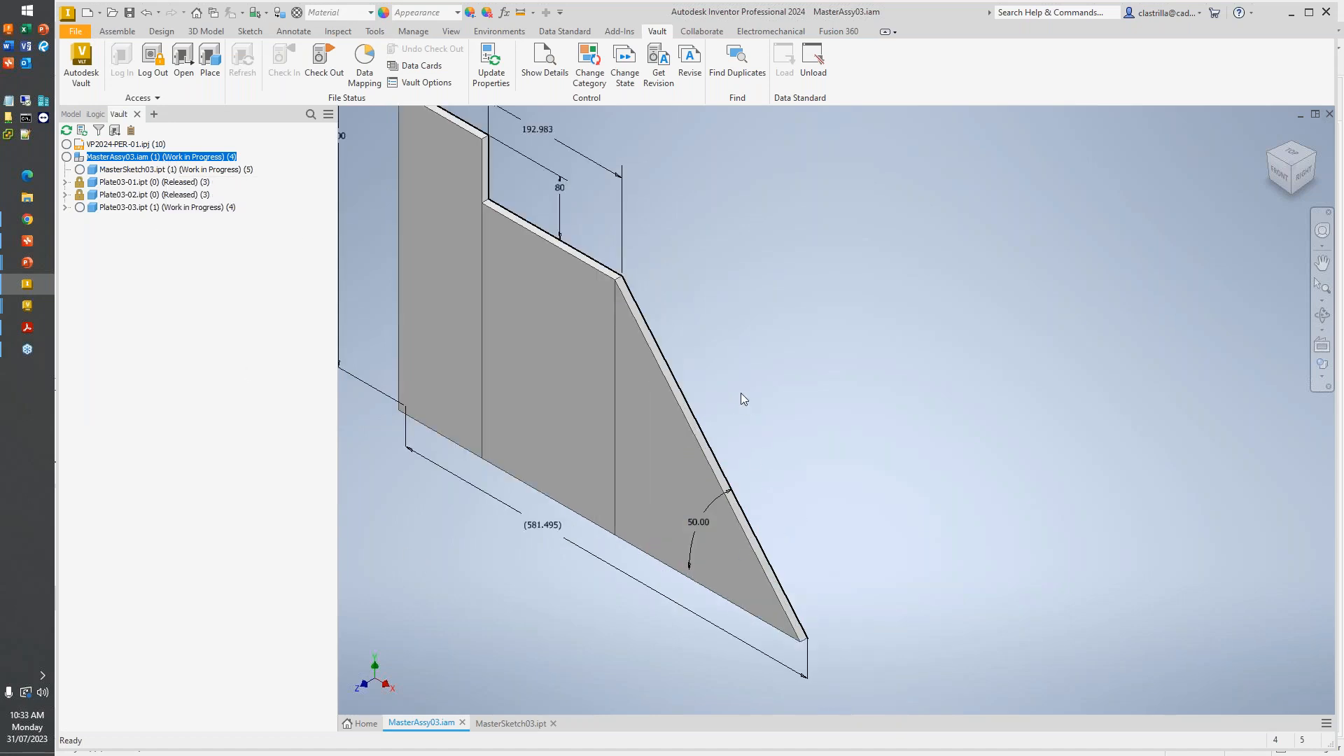
- In MasterSketch03.ipt, set the sloped edge's angle to 80 degrees, checking the file out of Vault, and save the part
left_click(517, 725)
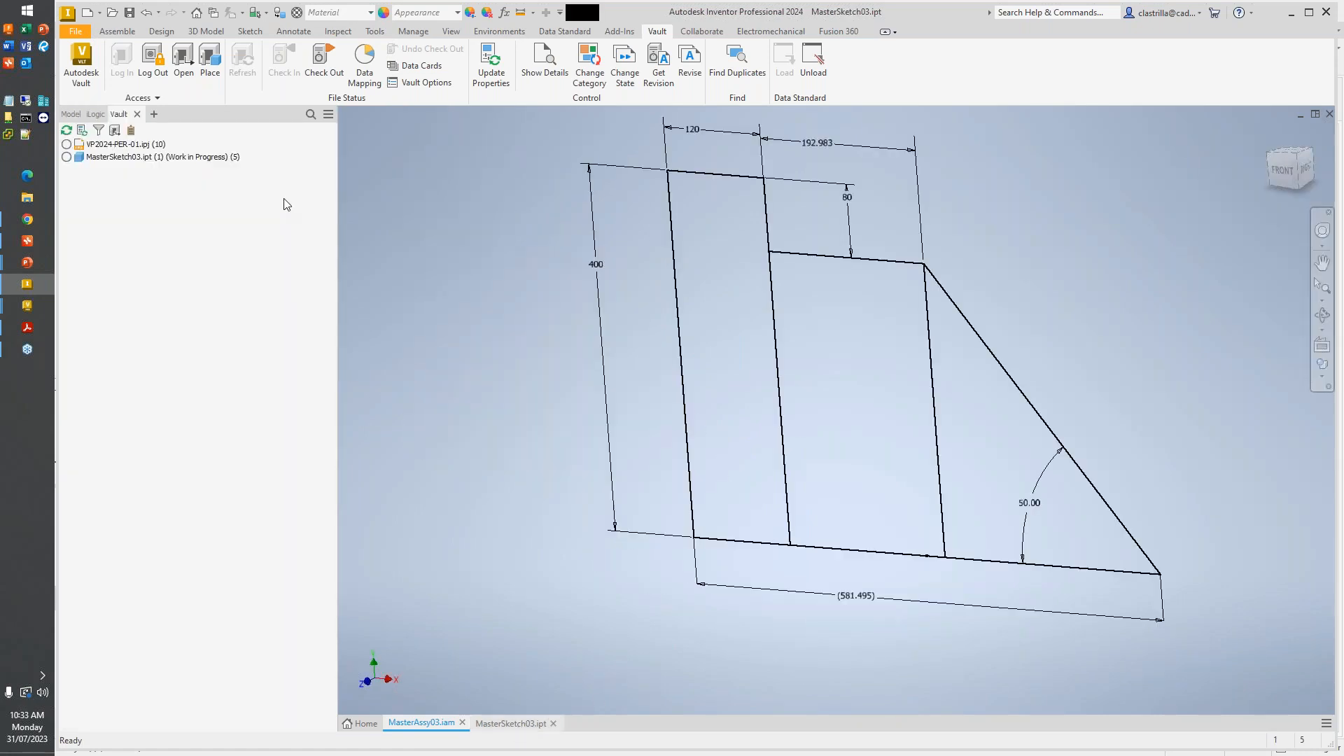
left_click(134, 113)
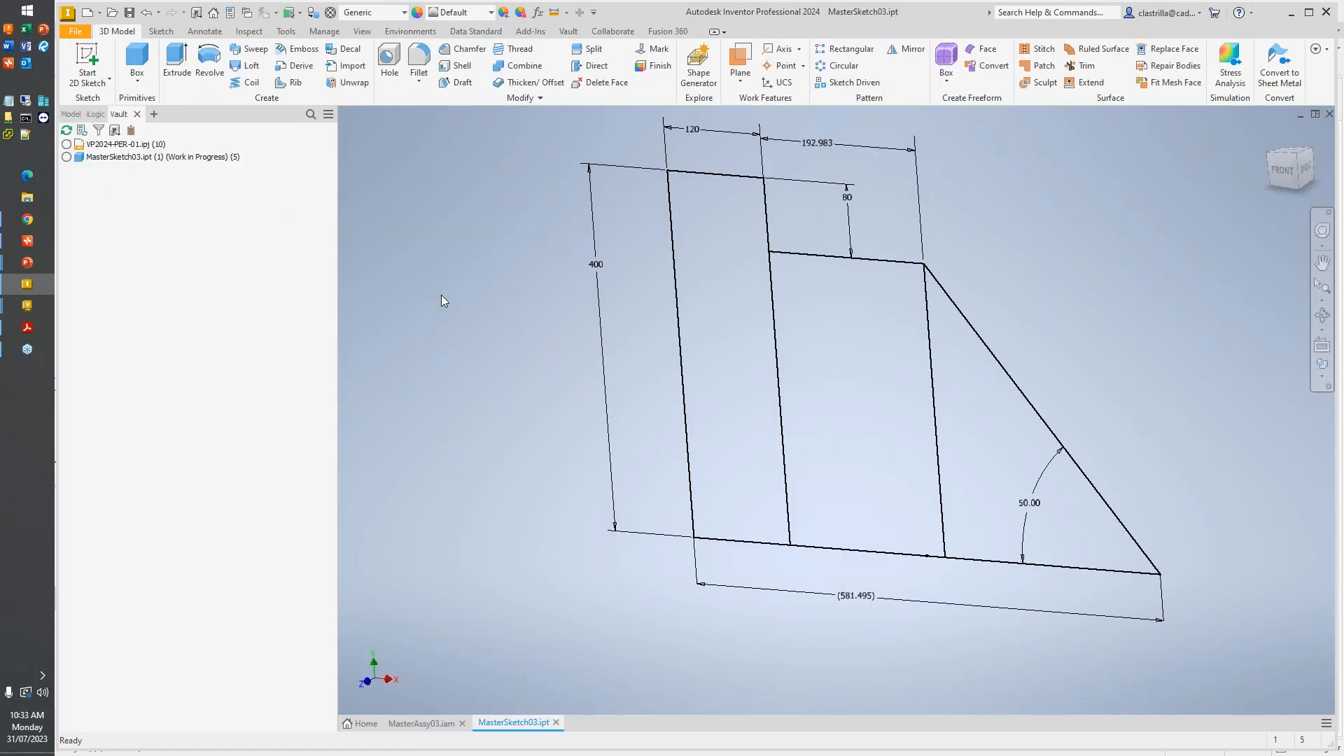
scroll(442, 295, "down", 3)
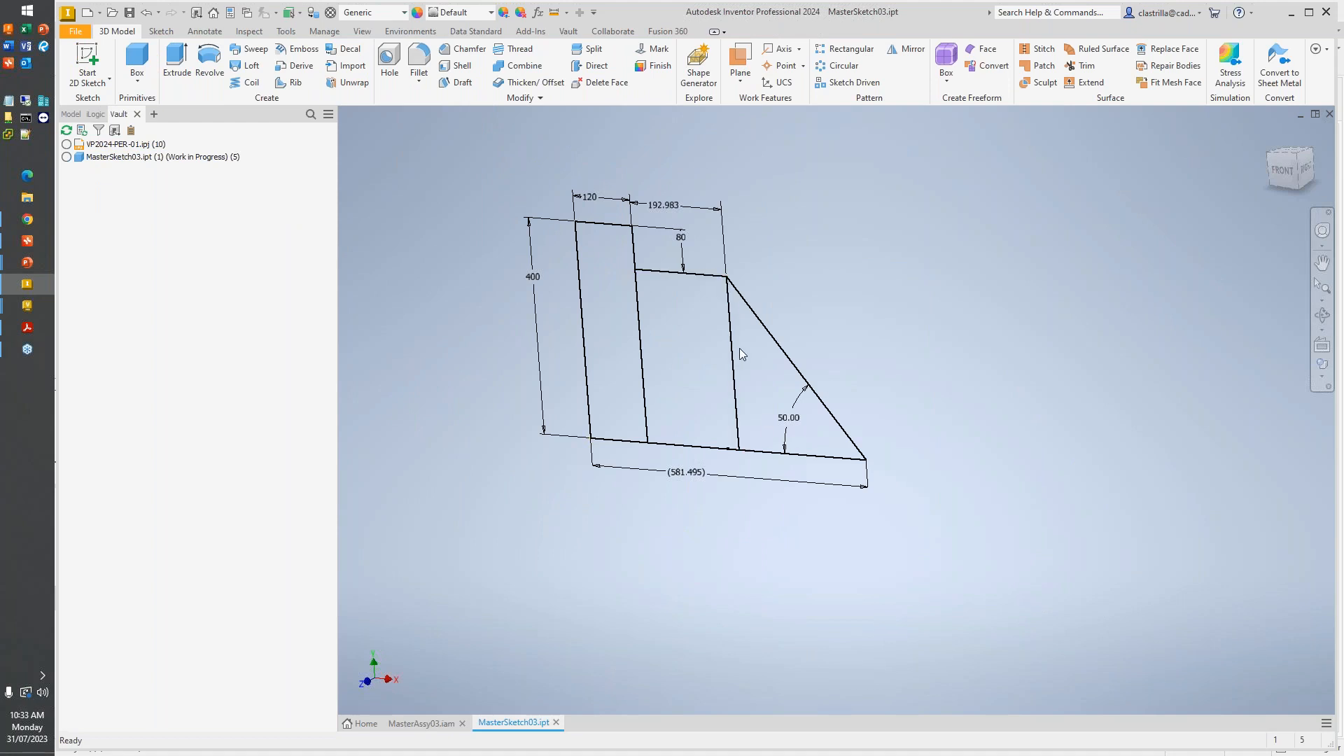
double_click(787, 420)
type("60")
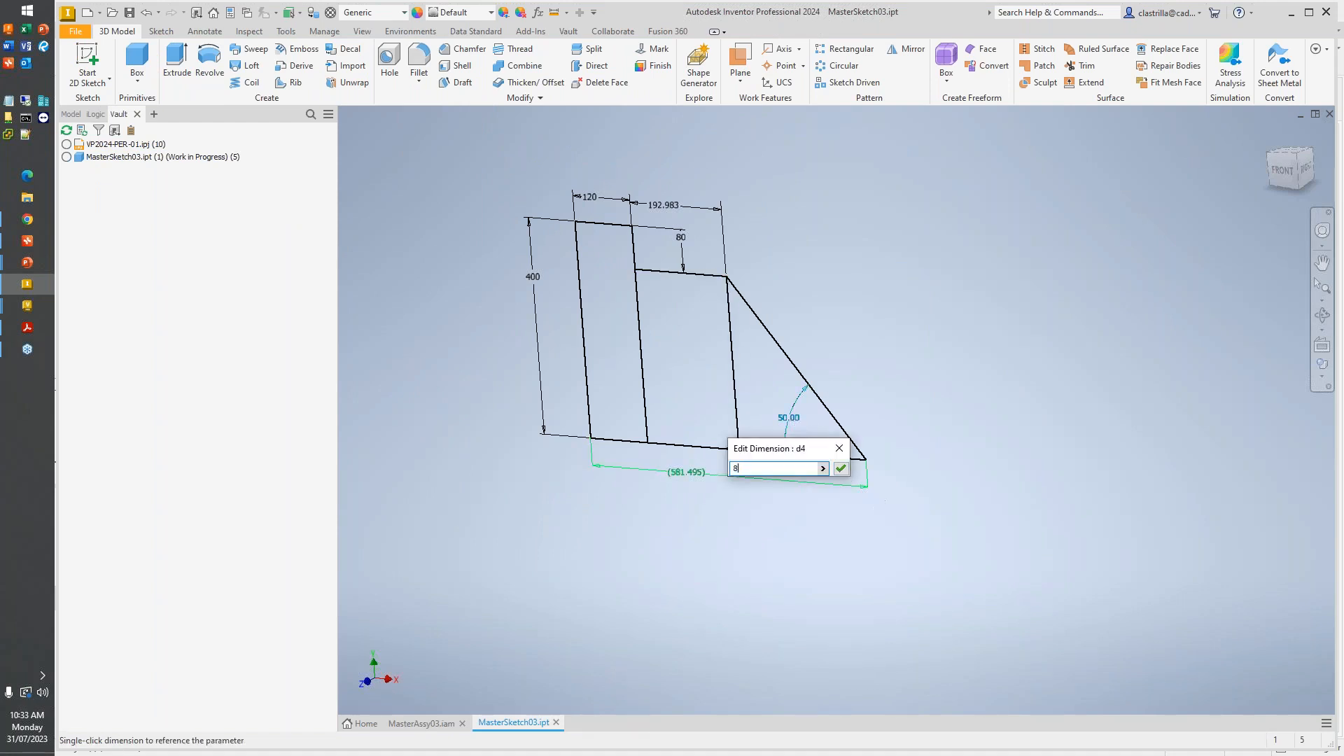
key("Return")
key("Return")
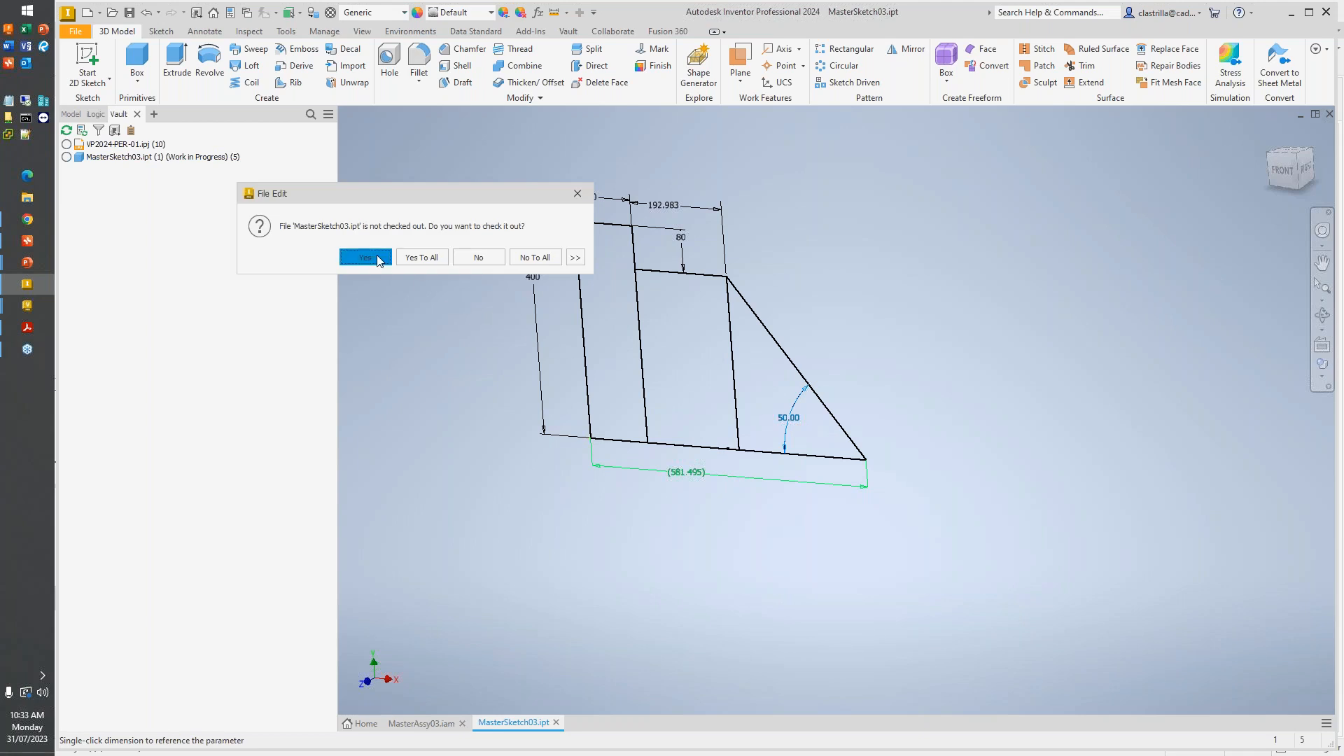
left_click(365, 258)
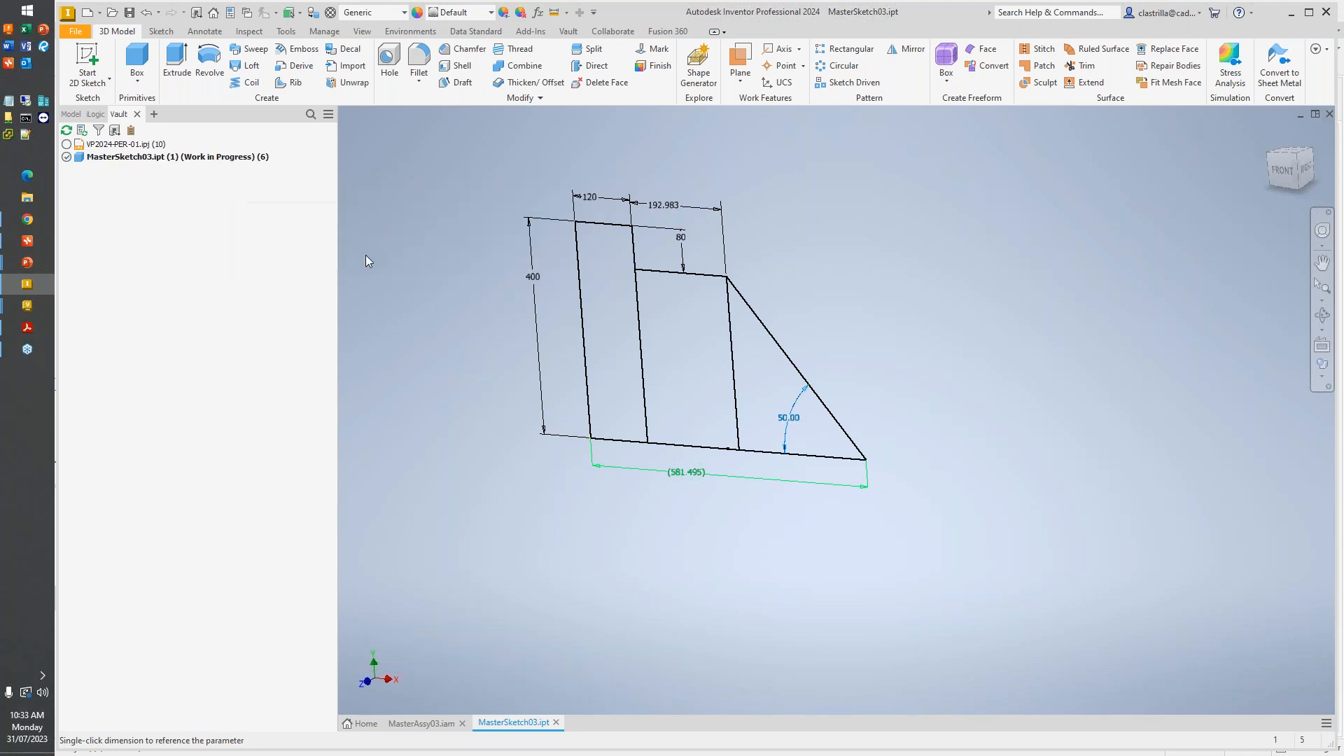
scroll(778, 440, "up", 3)
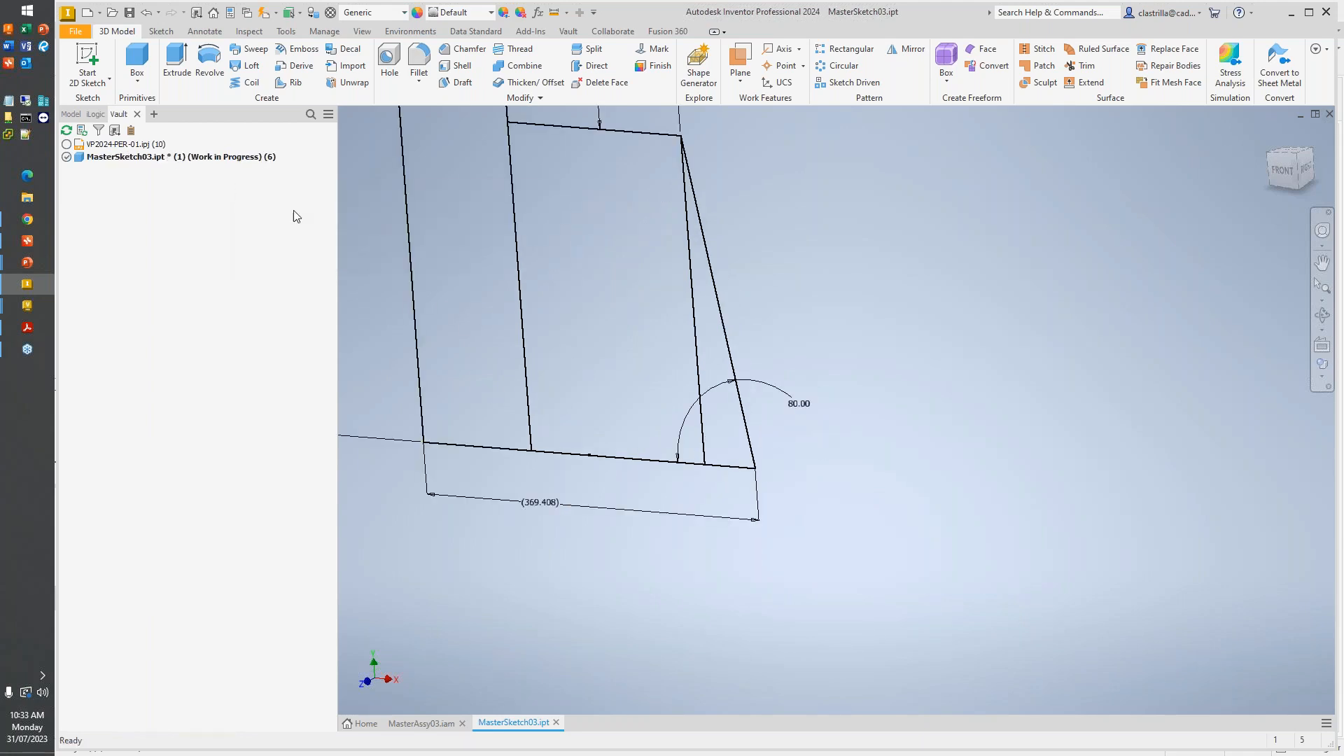
left_click(130, 13)
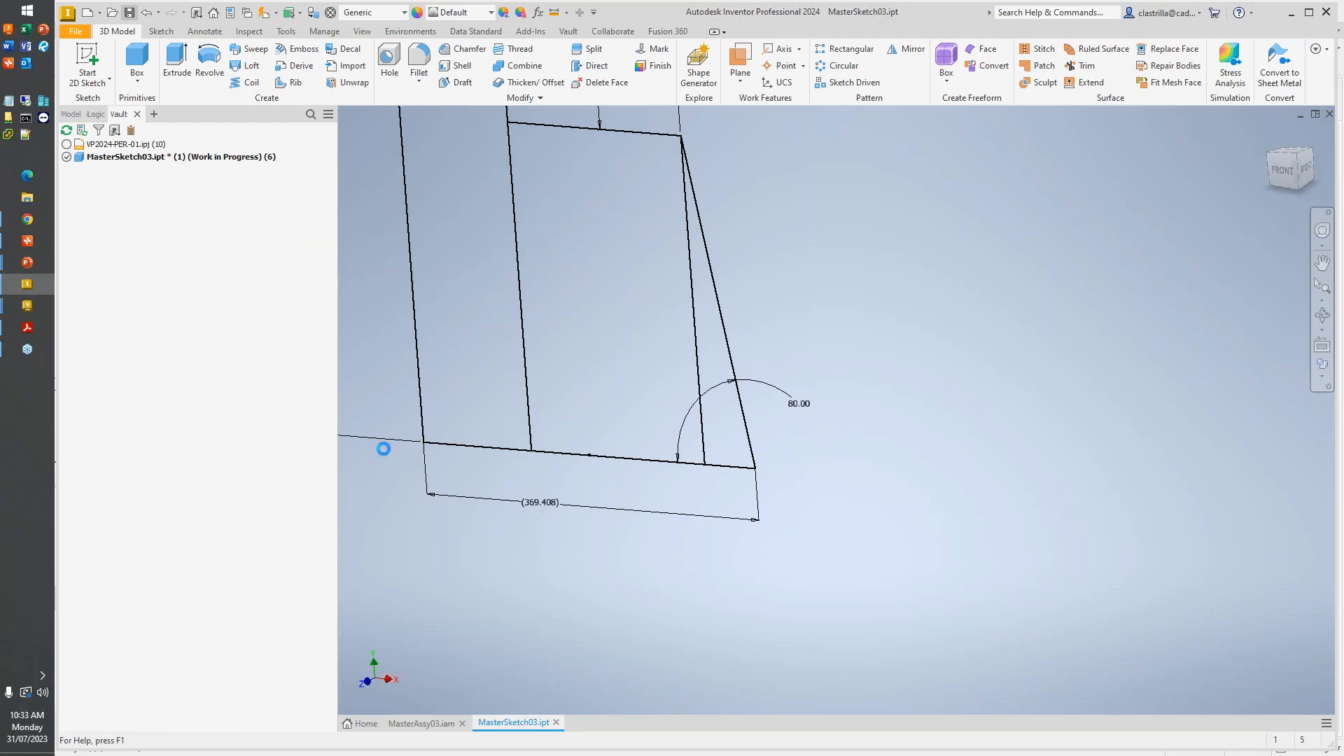
- In MasterAssy03.iam, examine the components' pending updates and the Vault status of MasterSketch03.ipt beneath Plate03-01 and Plate03-02
left_click(431, 728)
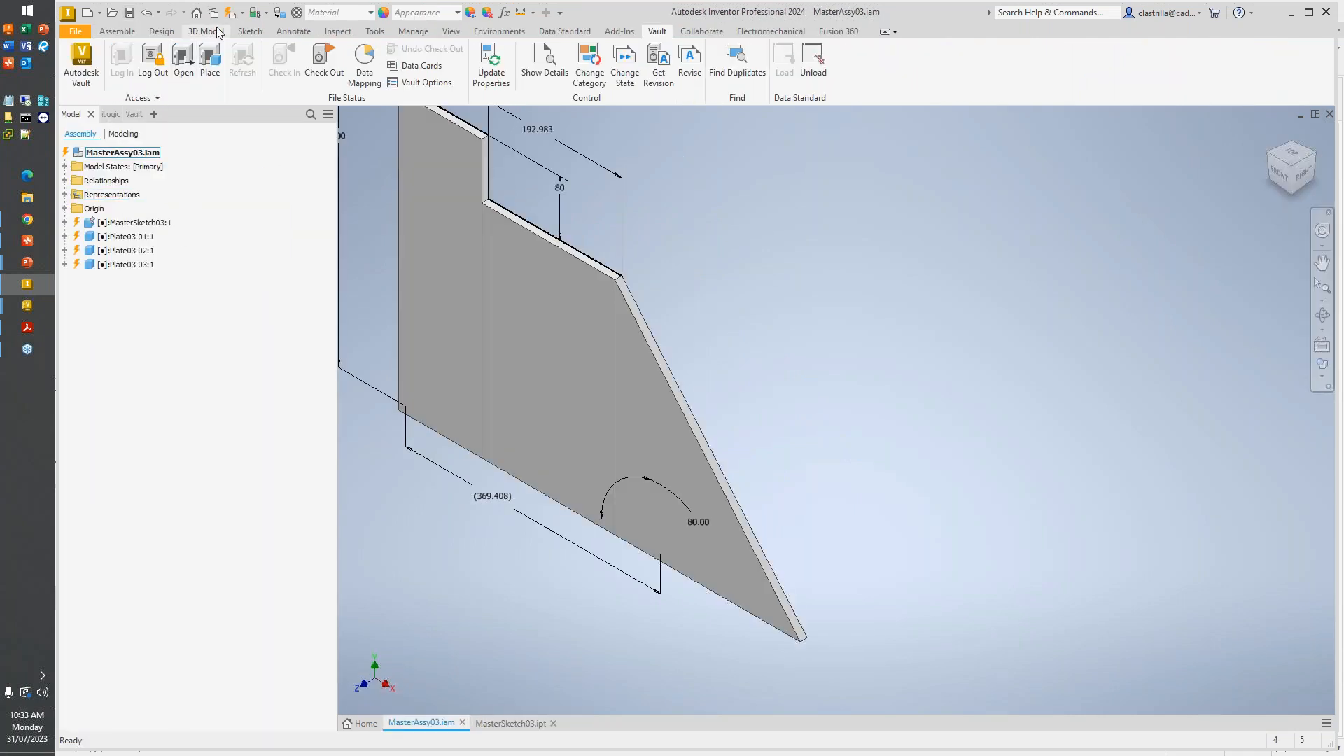
left_click(64, 223)
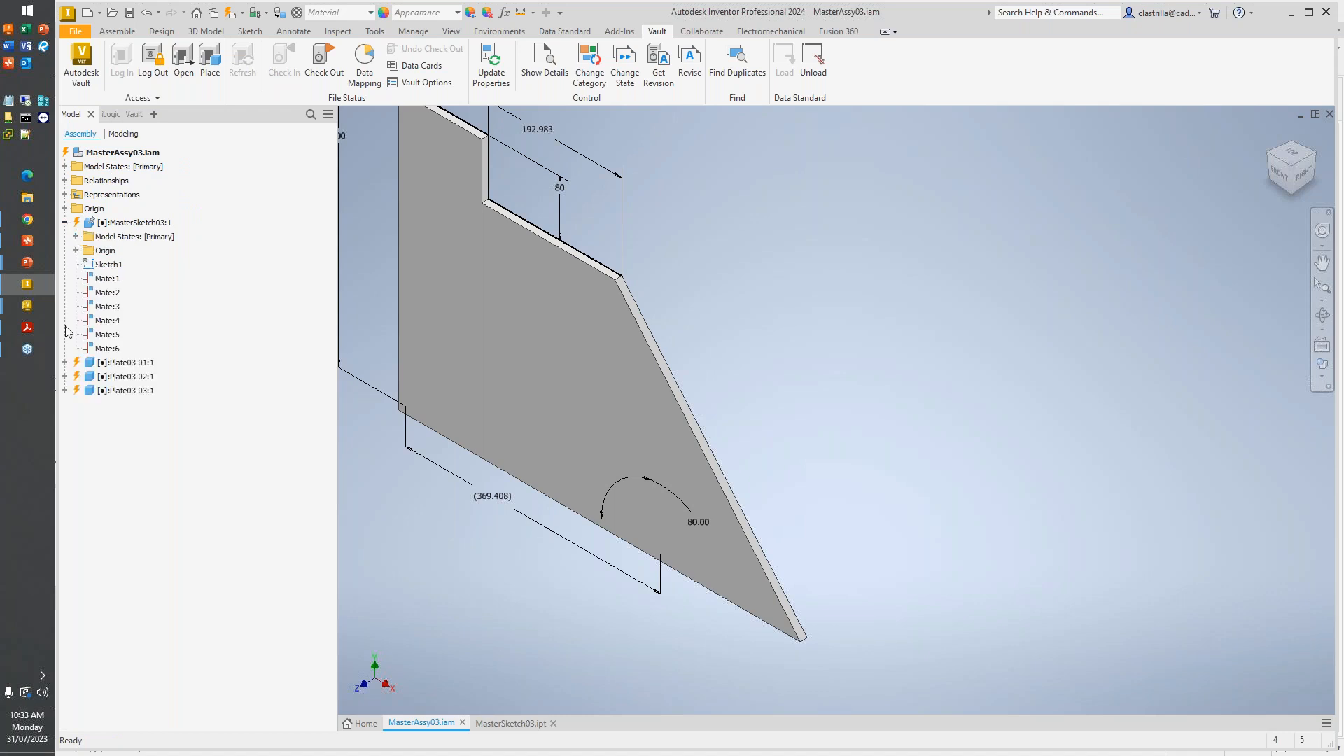
left_click(65, 362)
left_click(65, 433)
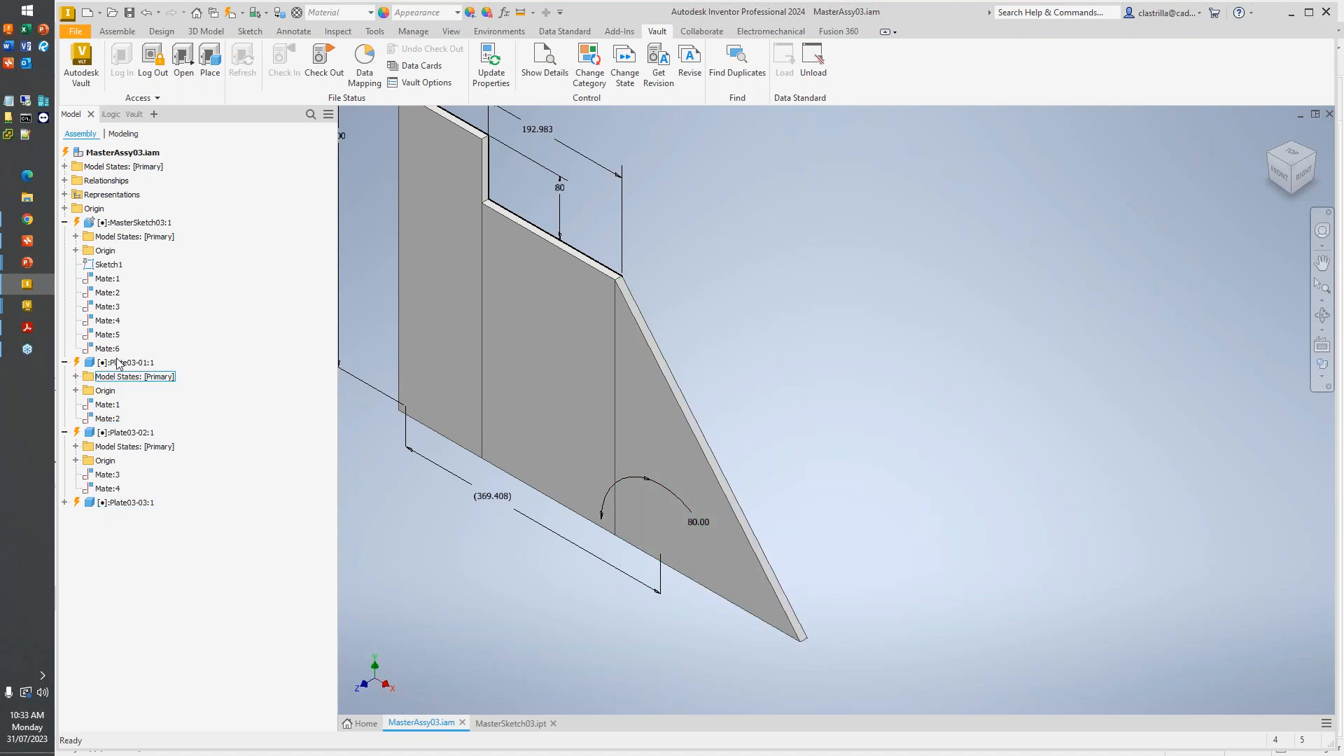
left_click(134, 114)
left_click(65, 182)
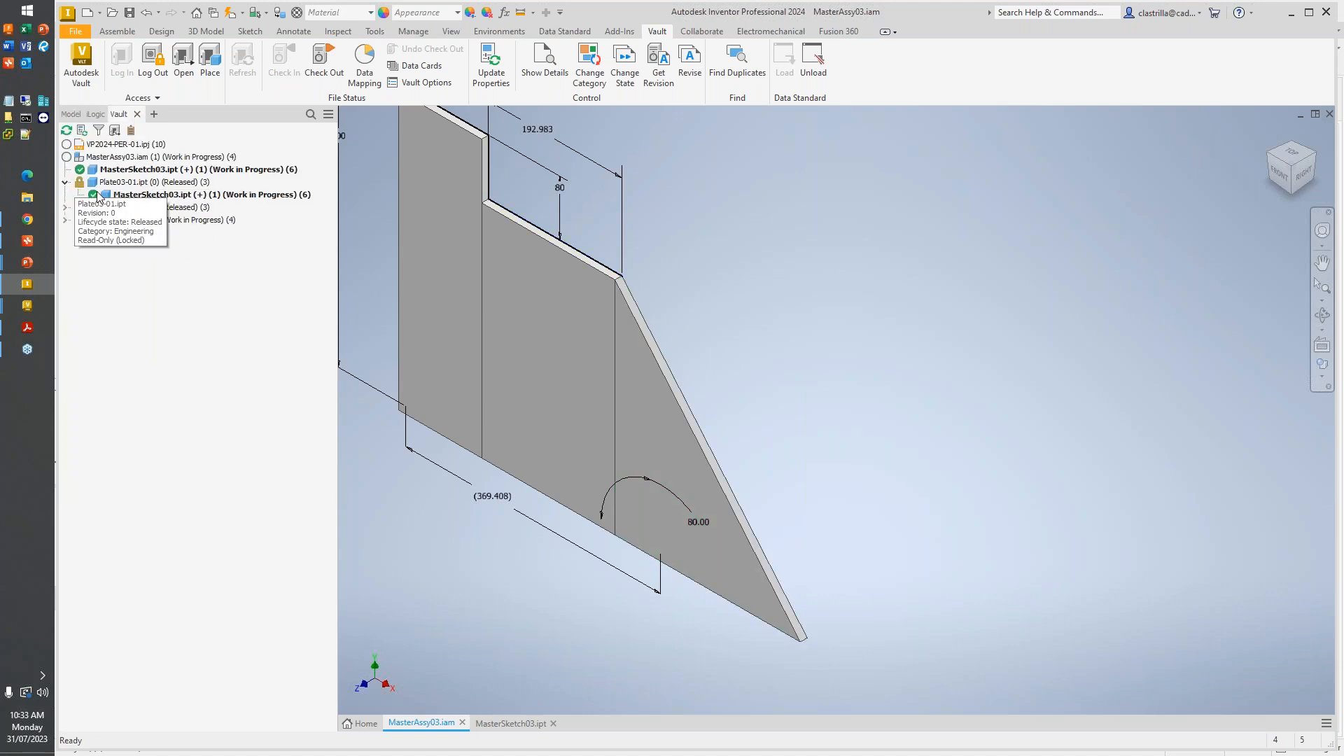
left_click(64, 207)
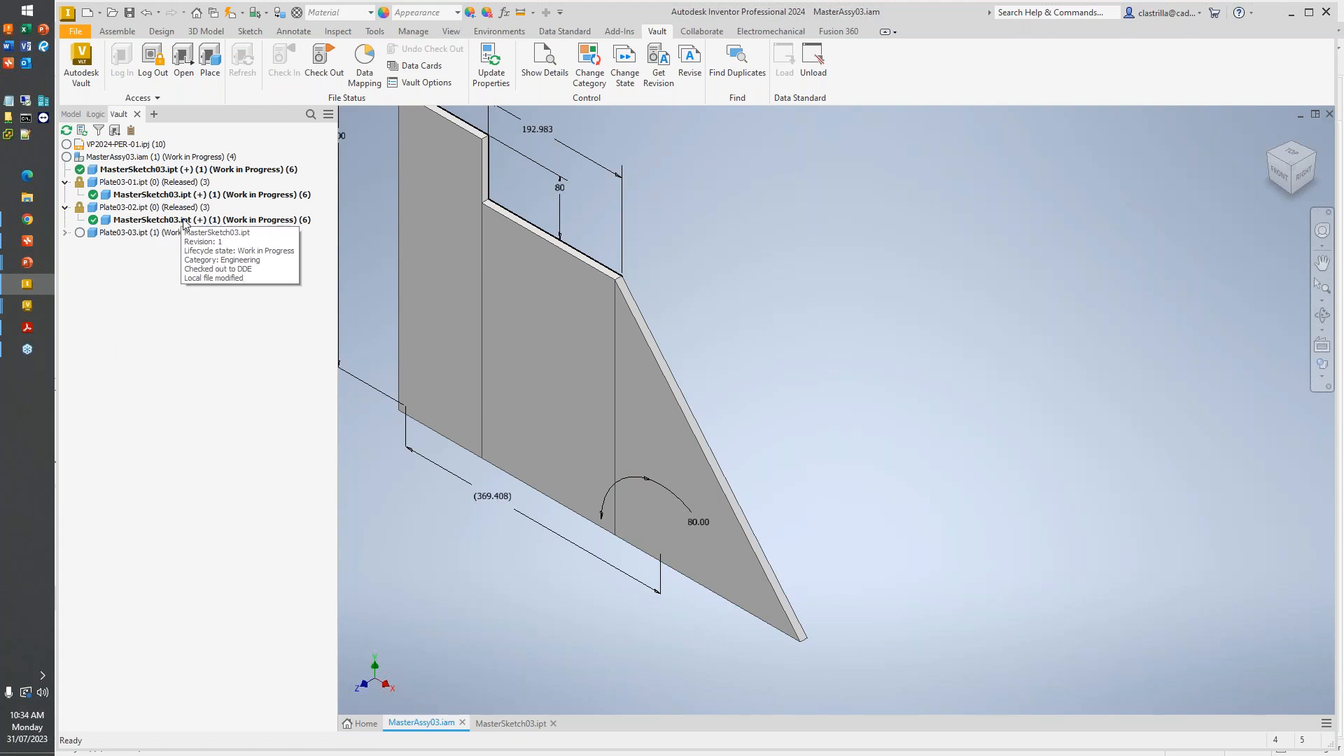
middle_click_drag(502, 280, 639, 367)
scroll(640, 368, "down", 1)
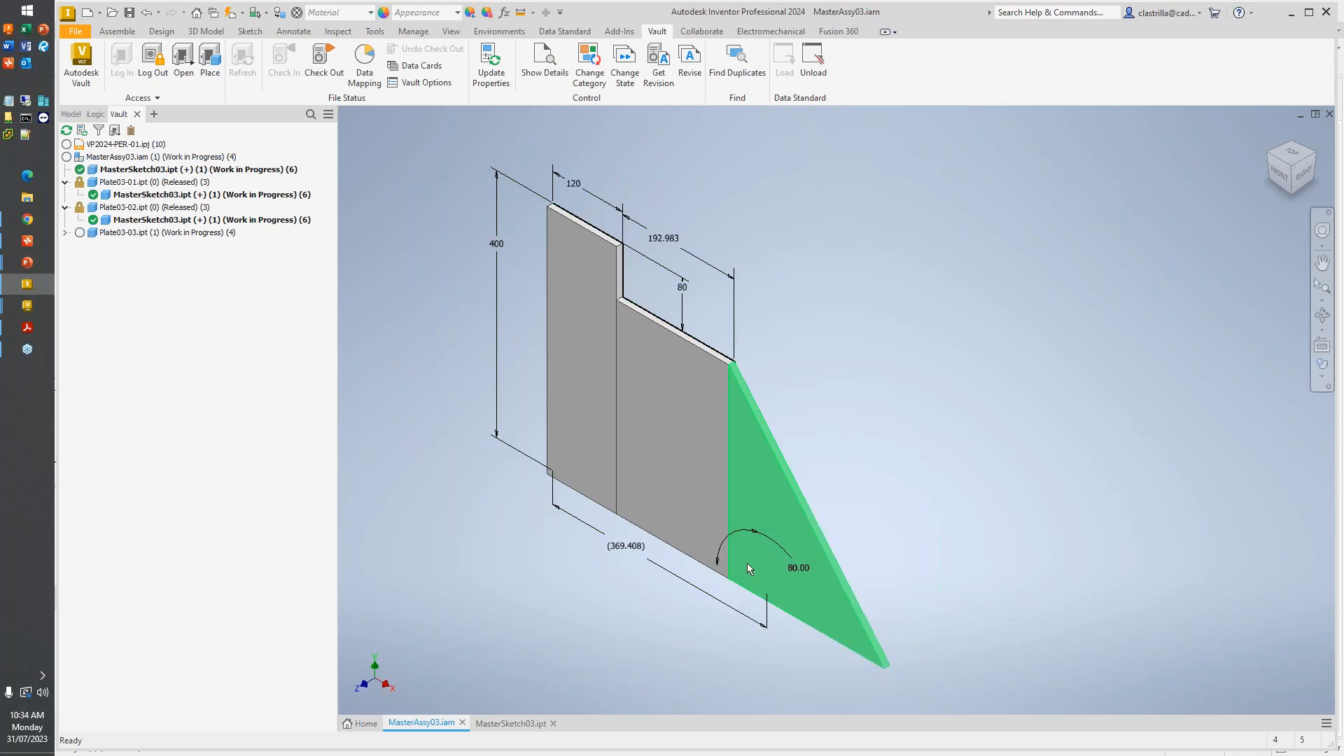
- Inspect Plate03-03 and its mates in the assembly model tree, and compare the plate with the sketch in MasterSketch03.ipt
left_click(71, 113)
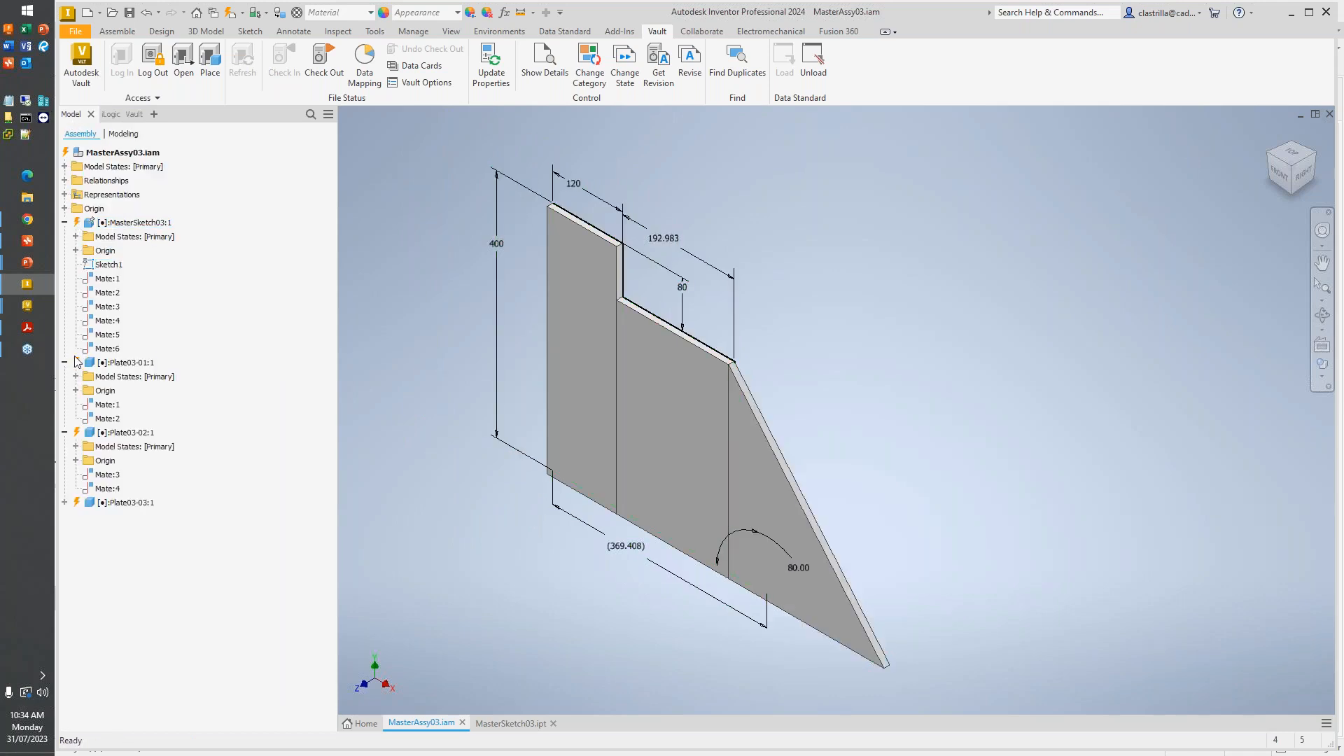
left_click(107, 404)
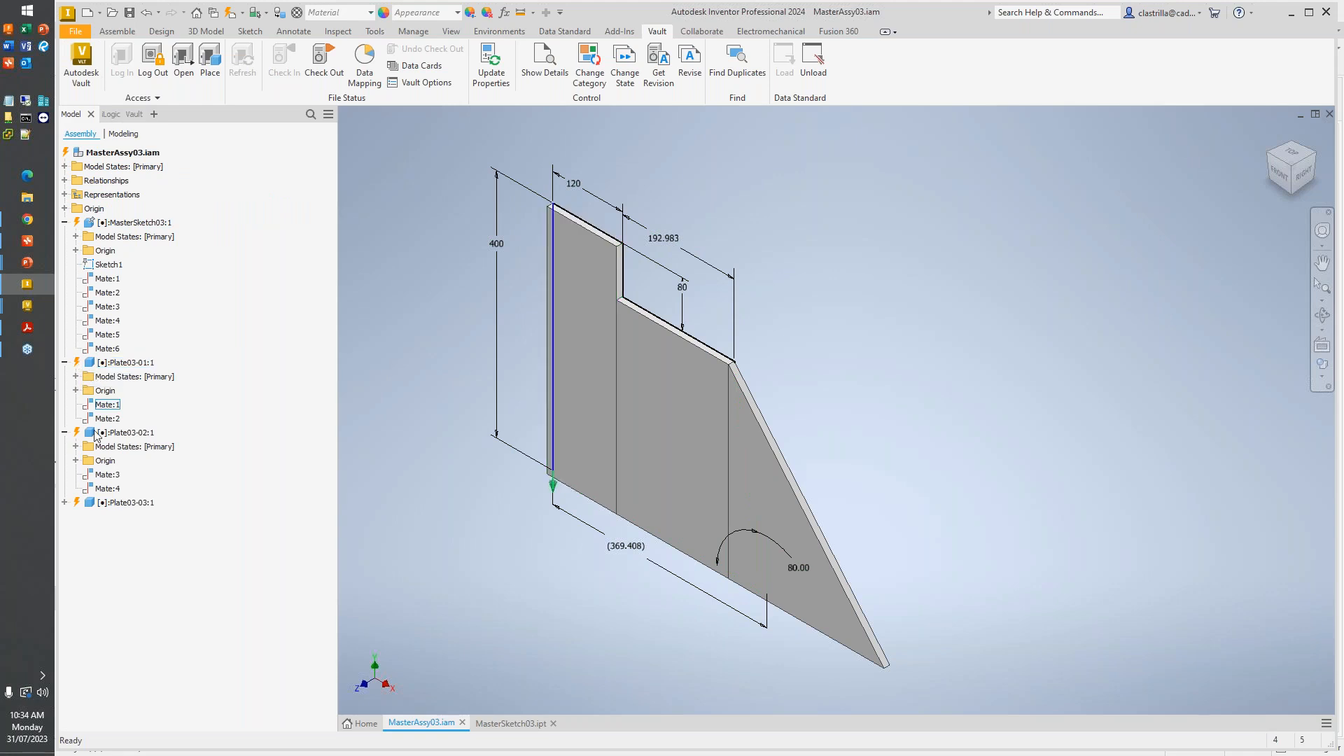
left_click(121, 503)
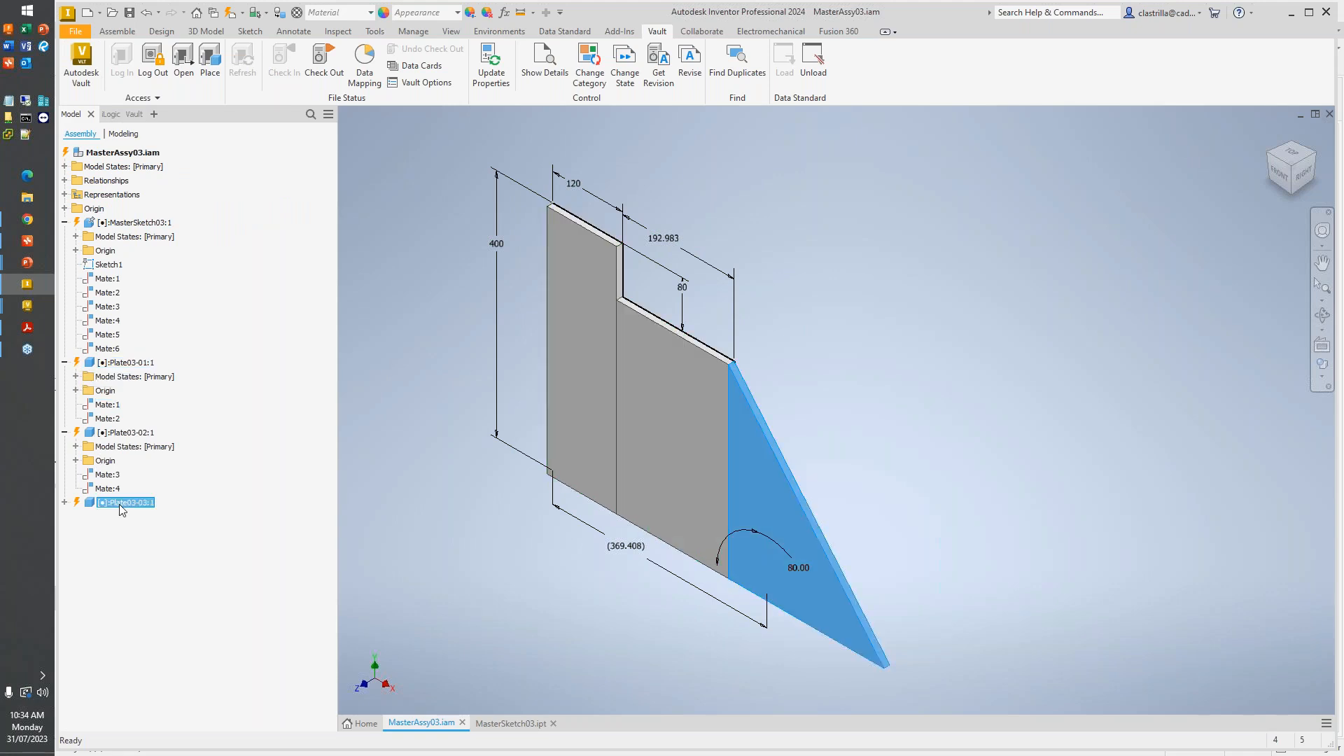
left_click(64, 502)
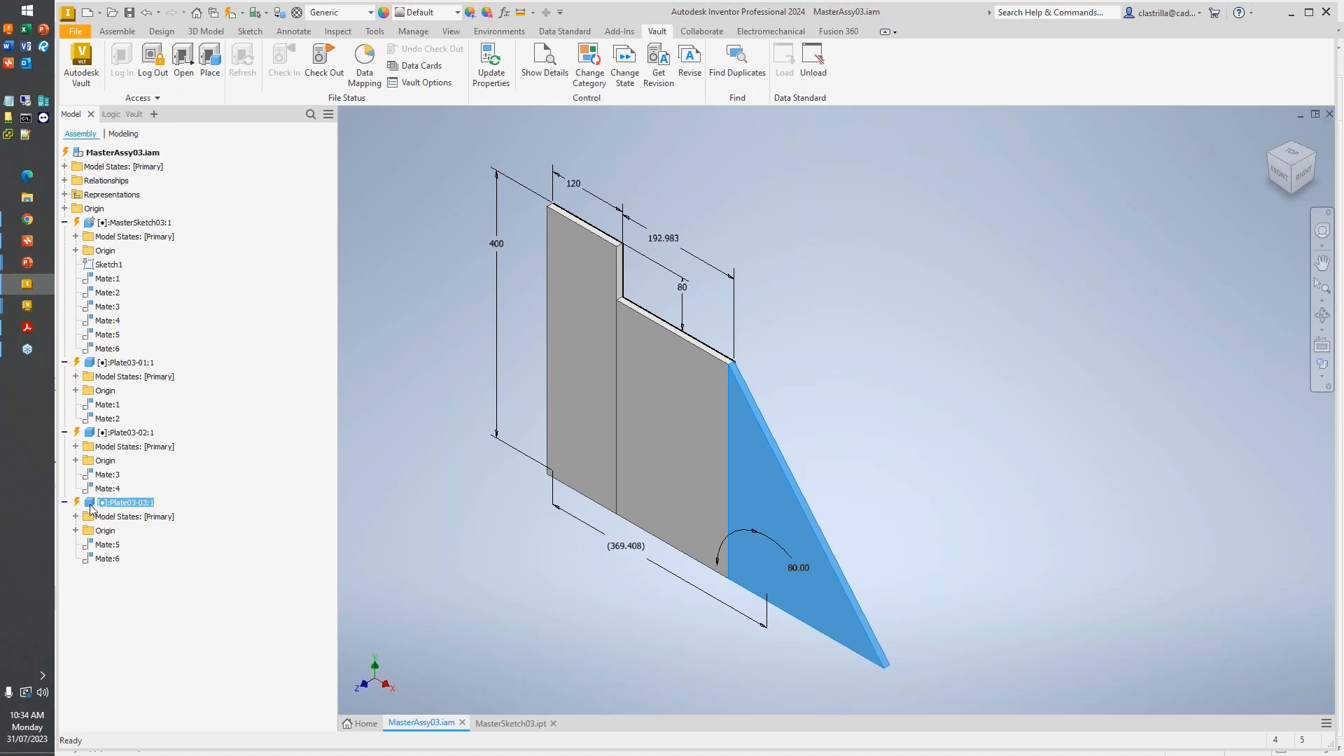
left_click(514, 722)
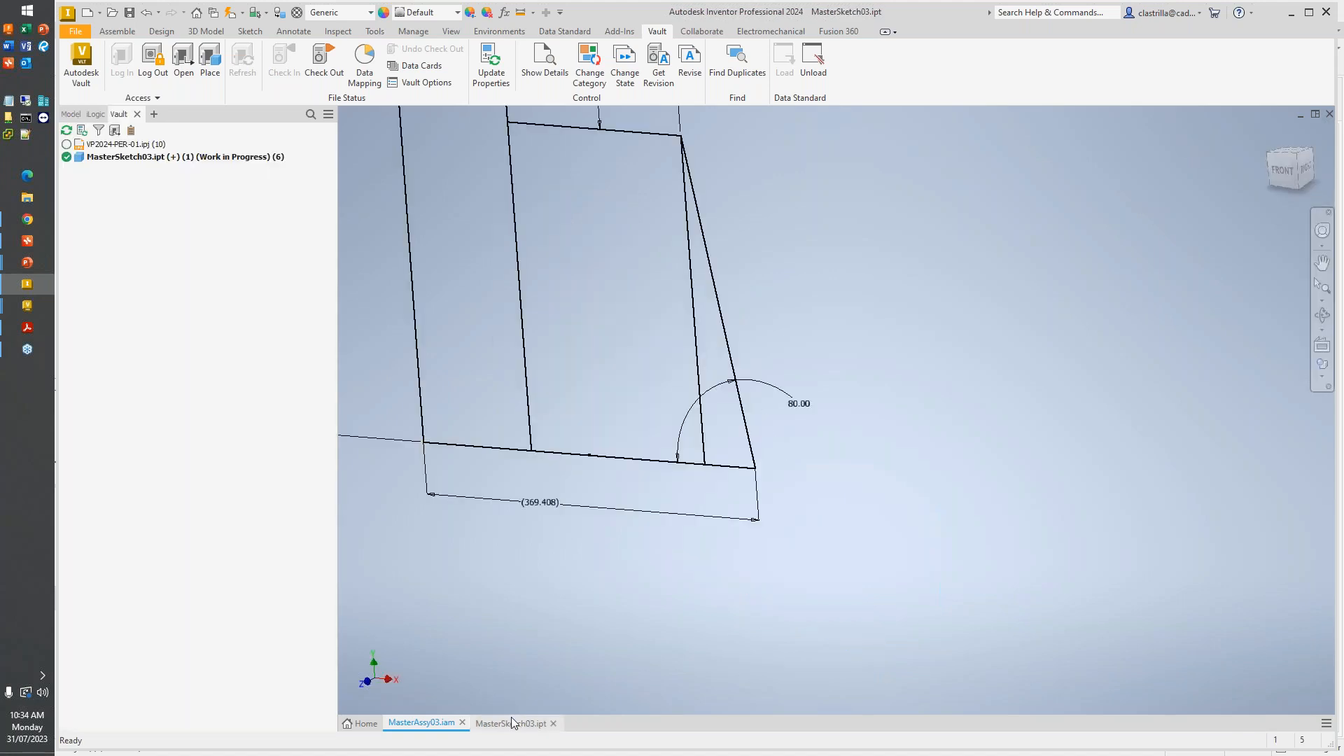
scroll(736, 423, "down", 3)
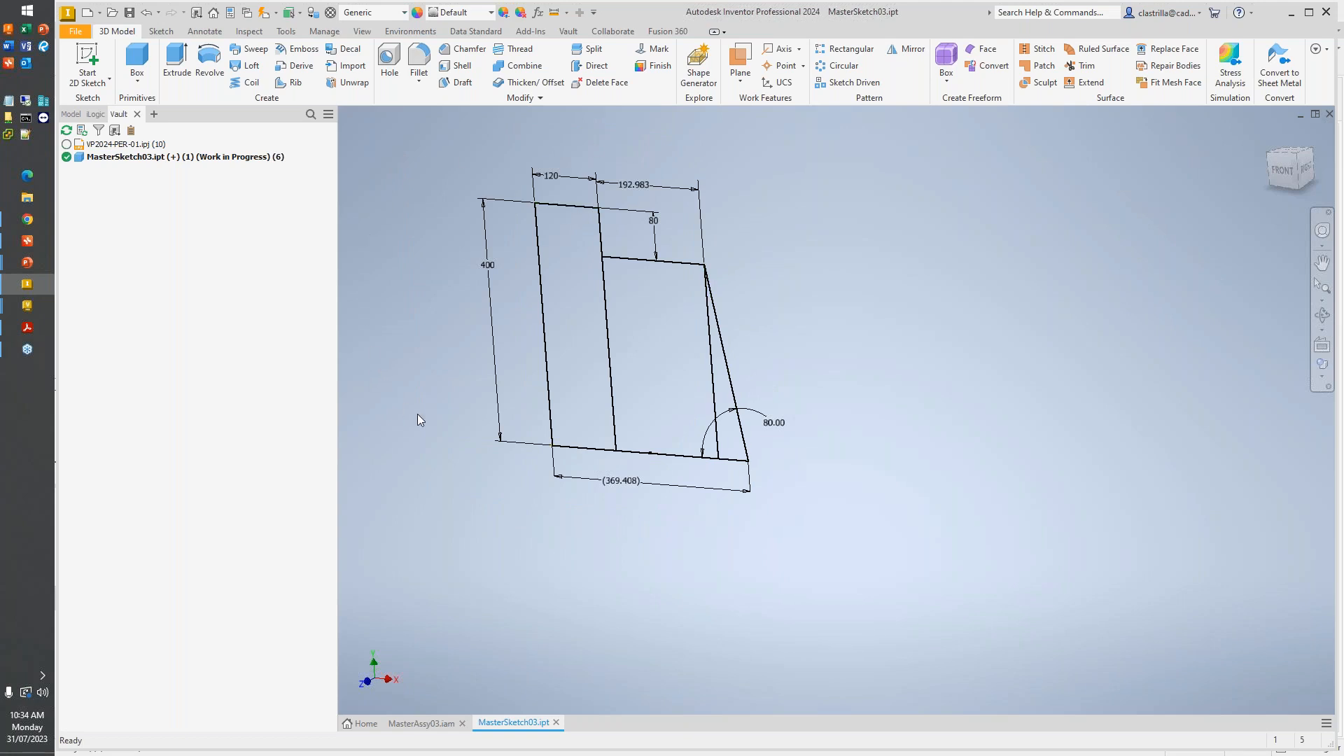
- Update MasterAssy03.iam, checking out the assembly and Plate03-03.ipt with their properties updated, and accept local-only edits to the locked plates
left_click(423, 722)
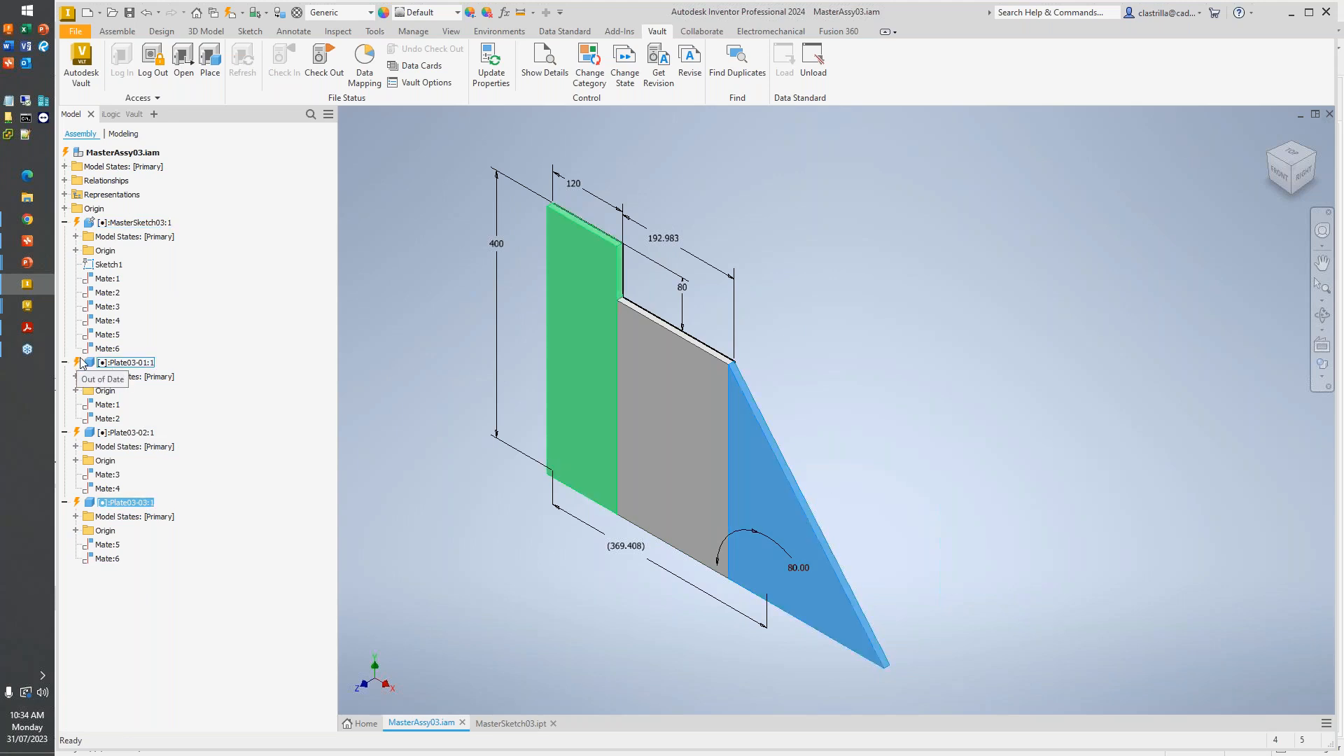
left_click(232, 13)
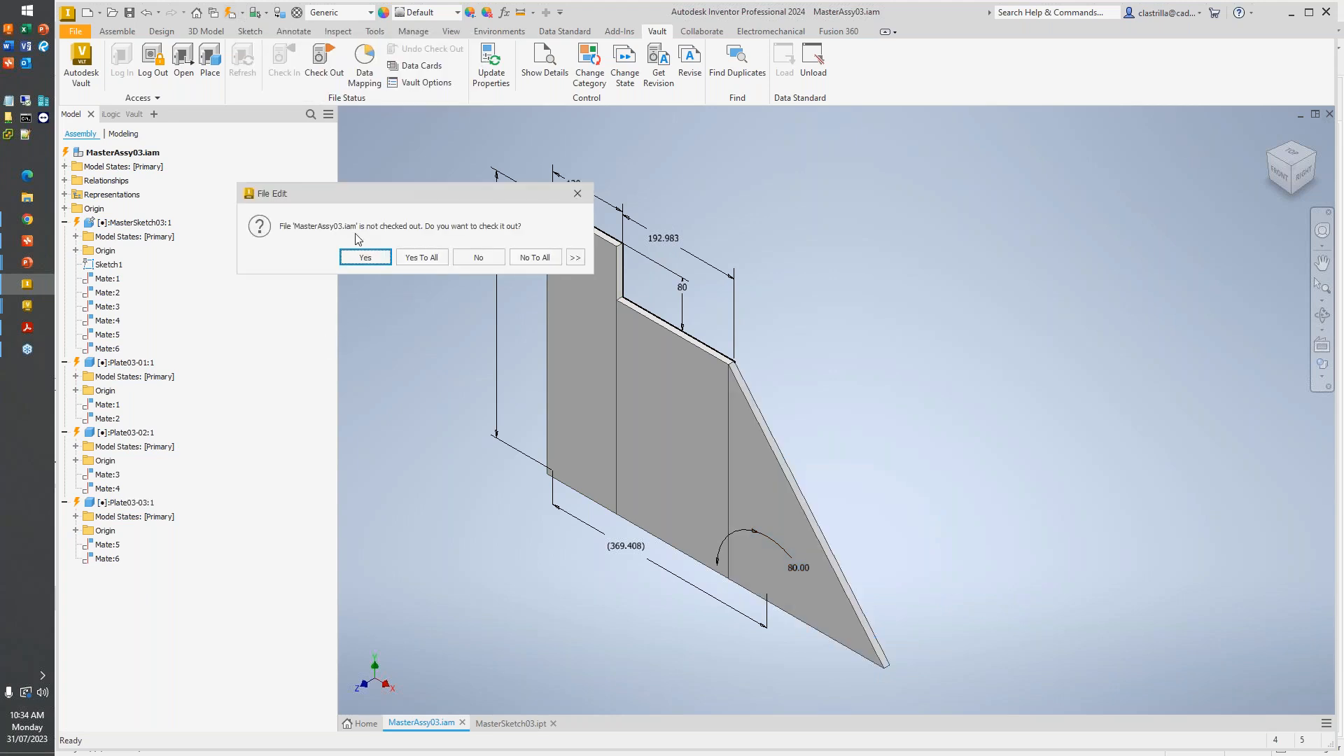
left_click(362, 253)
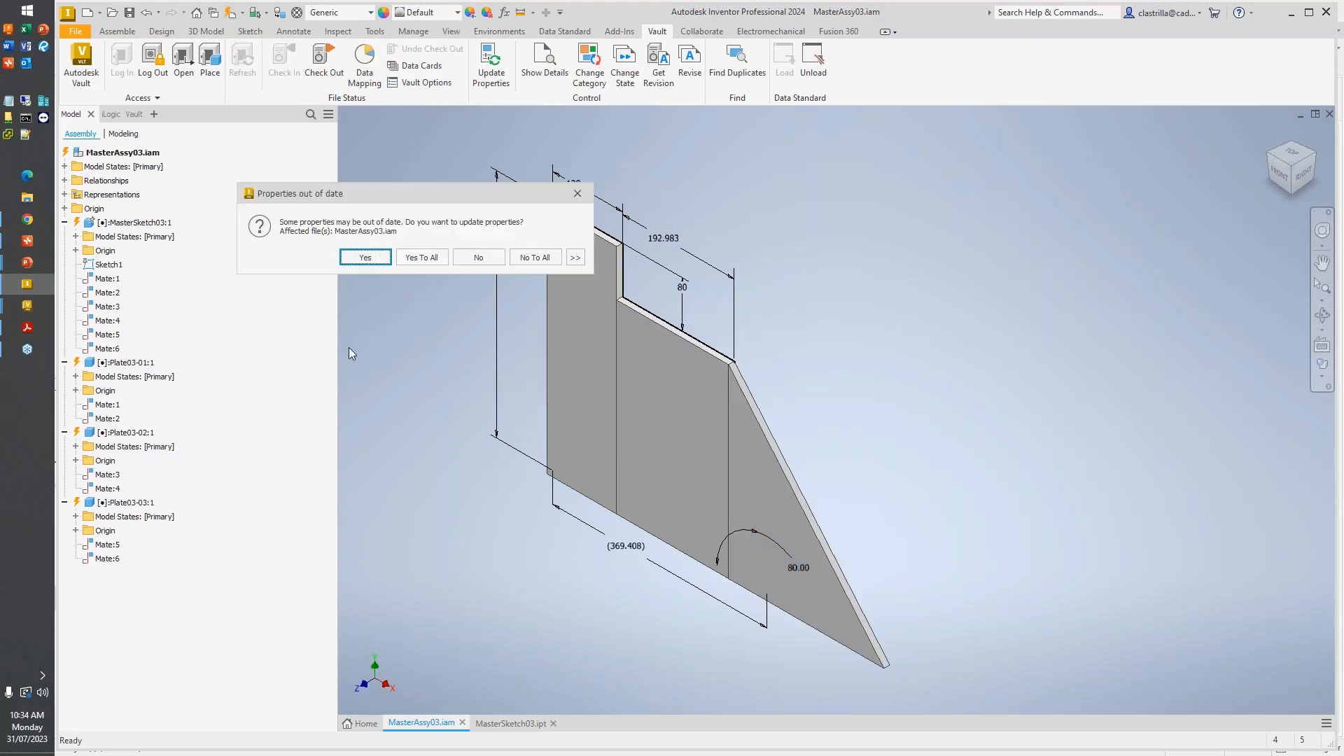
left_click(365, 257)
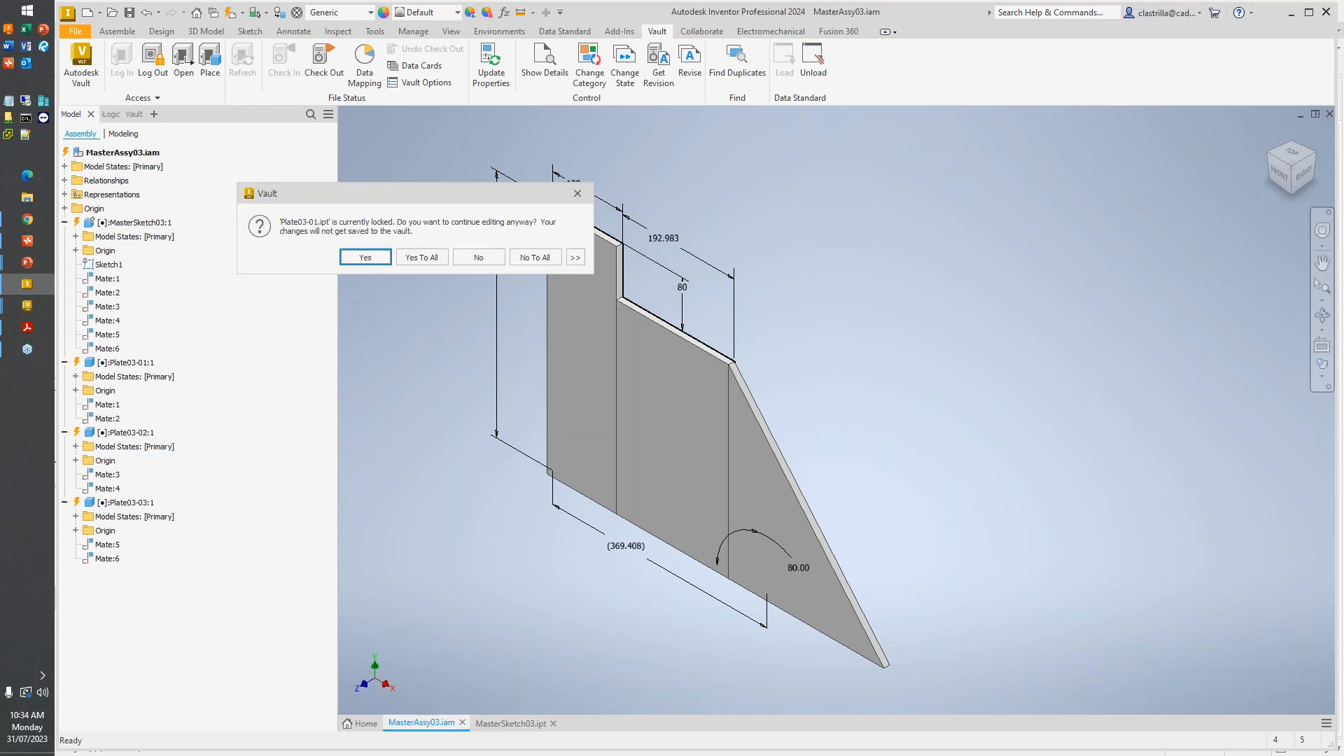
left_click(347, 253)
left_click(359, 259)
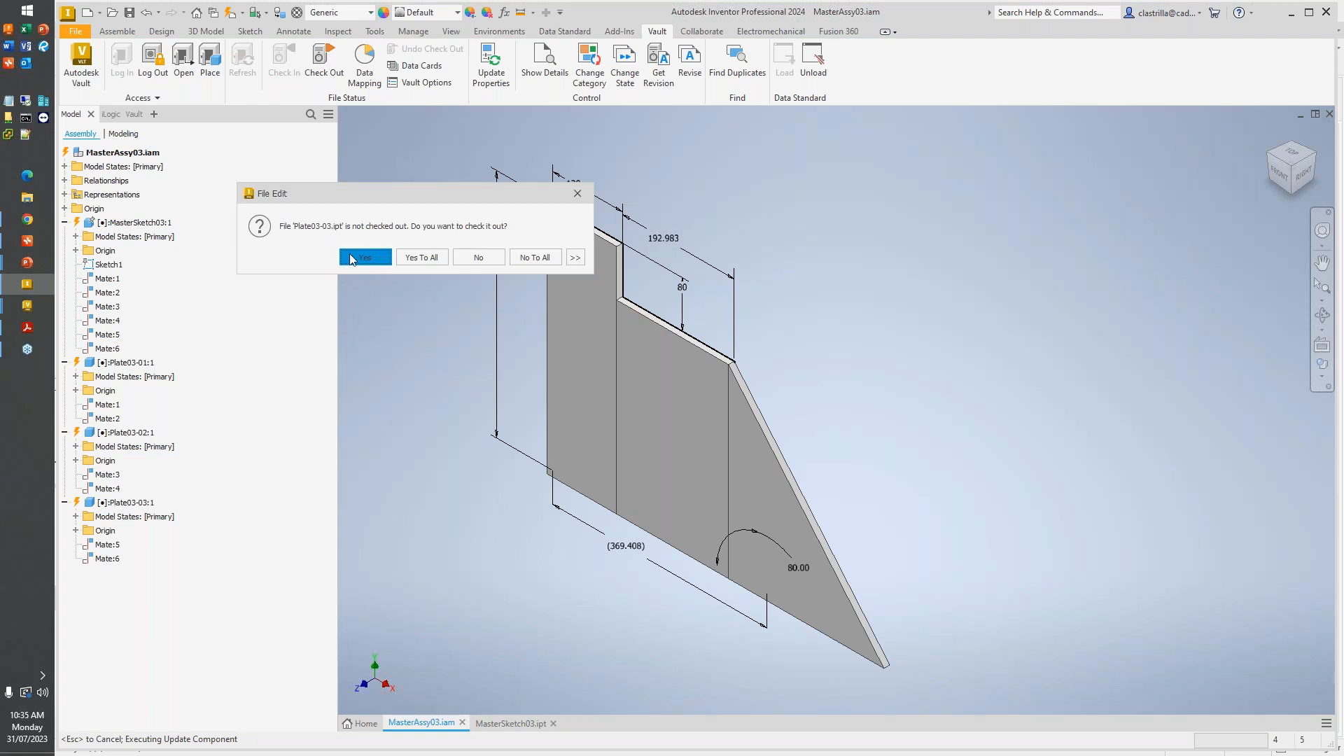
left_click(350, 256)
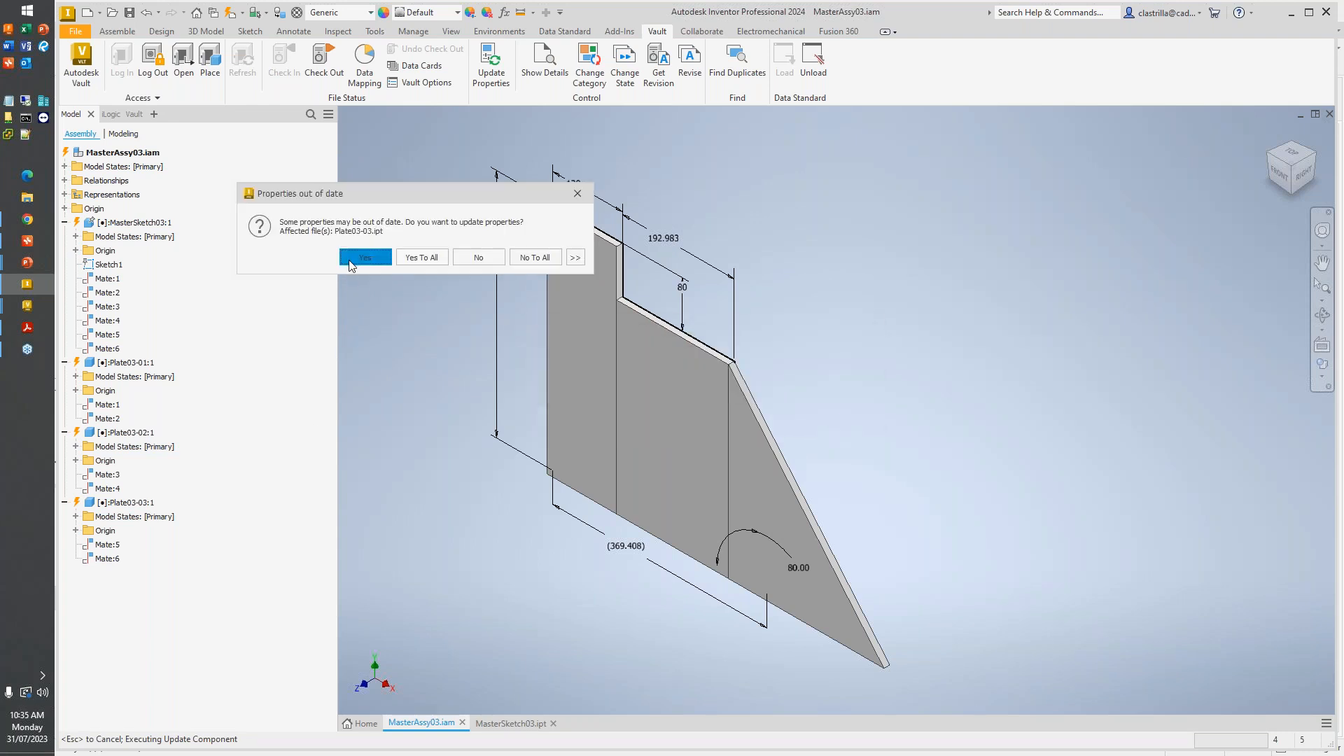
left_click(350, 259)
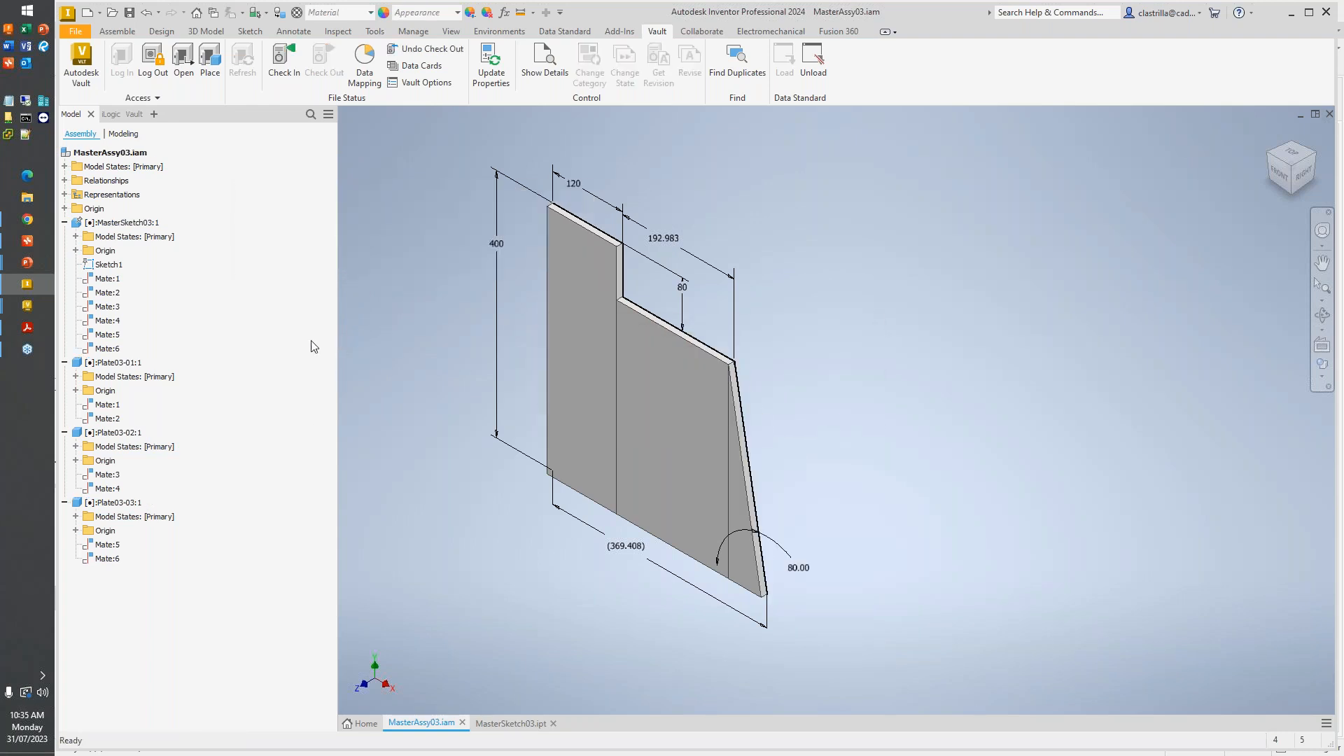
- Review the Vault status of MasterAssy03.iam, its master sketch and the three plates
left_click(133, 115)
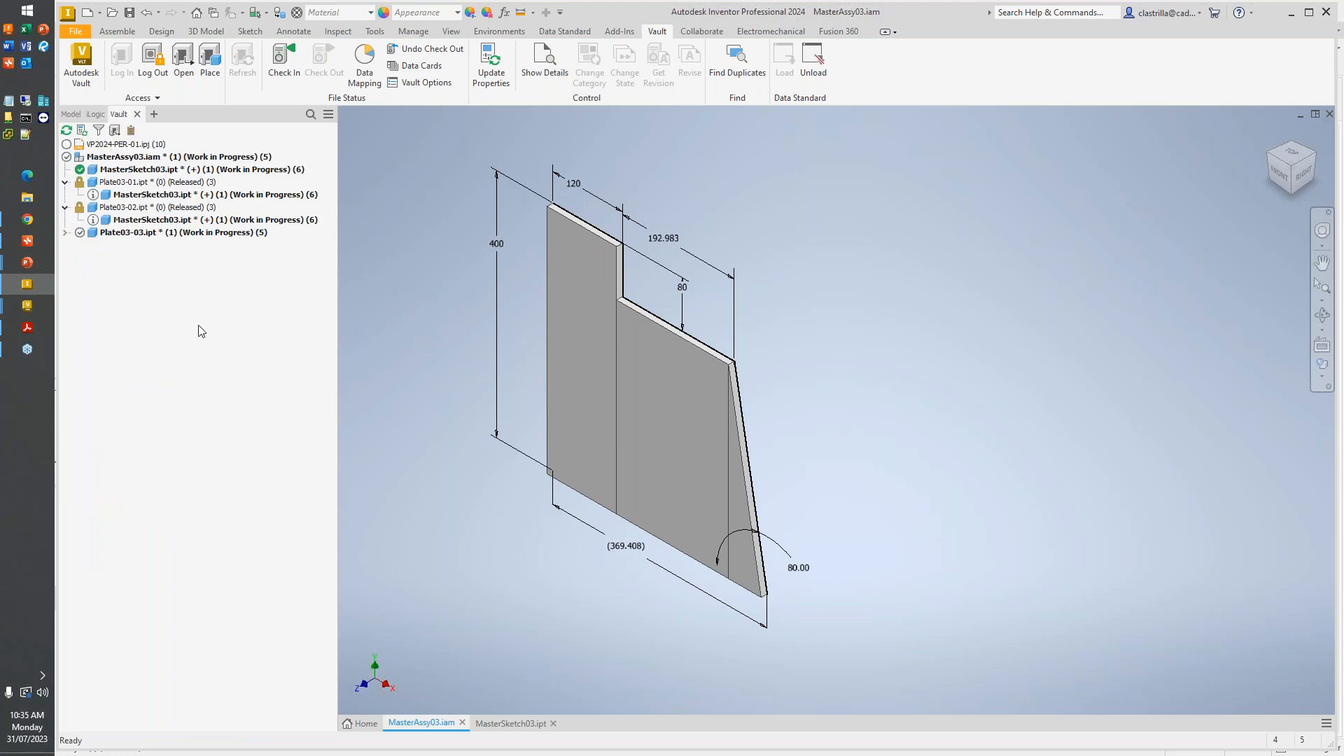
mouse_move(197, 187)
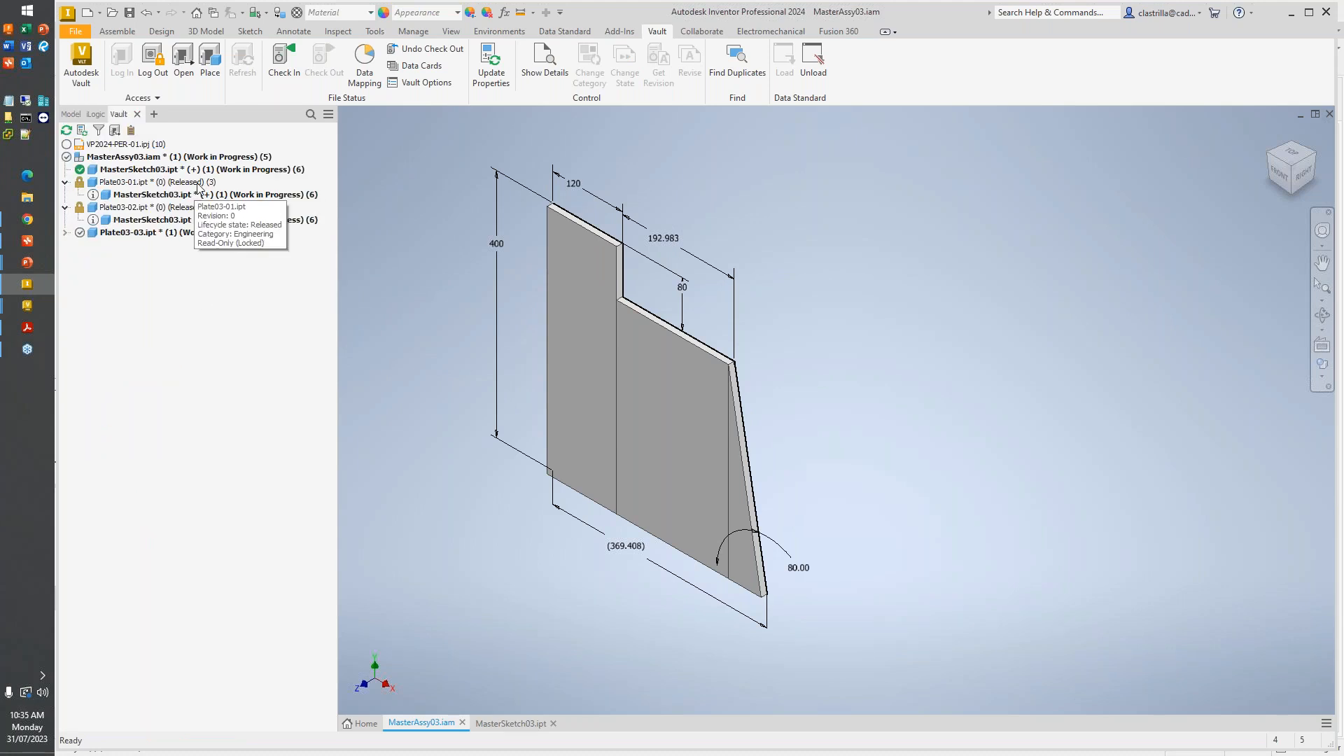
mouse_move(207, 225)
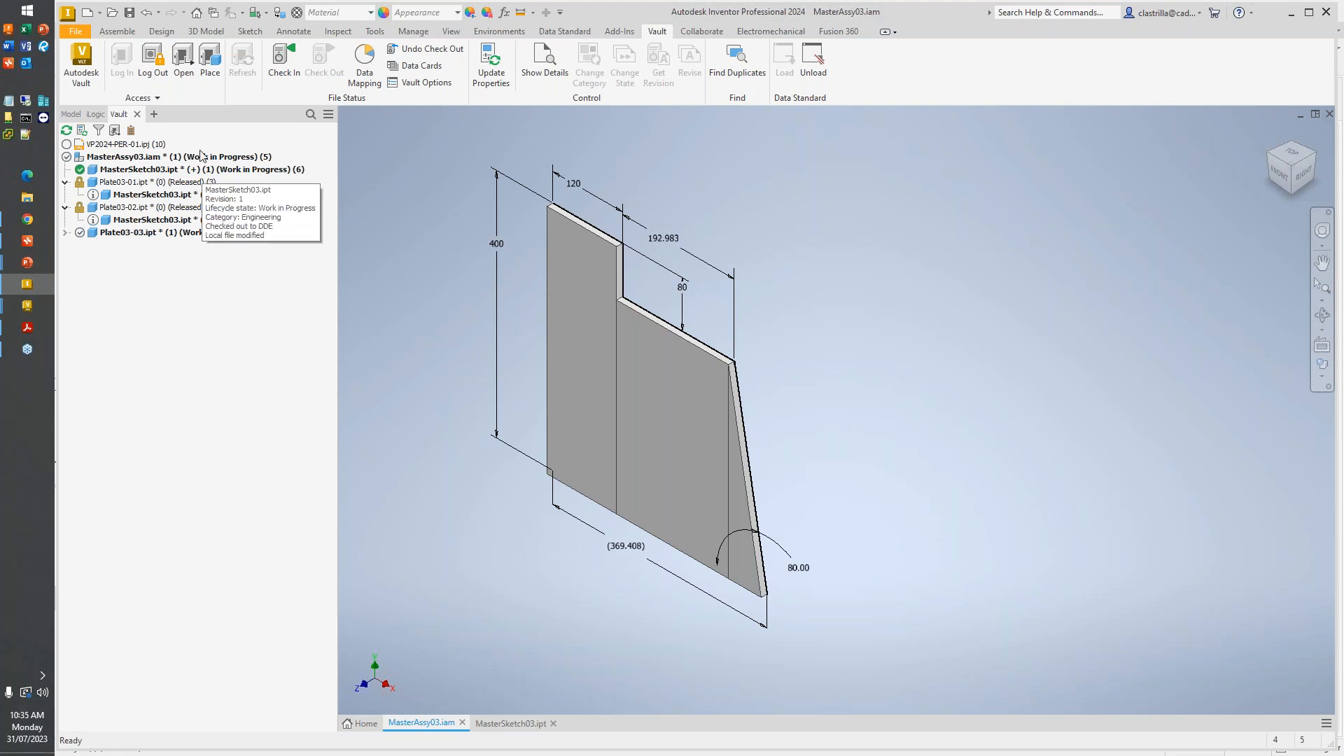
- Save MasterAssy03.iam and check it in to Vault together with MasterSketch03.ipt and Plate03-03.ipt
left_click(130, 12)
left_click(1006, 274)
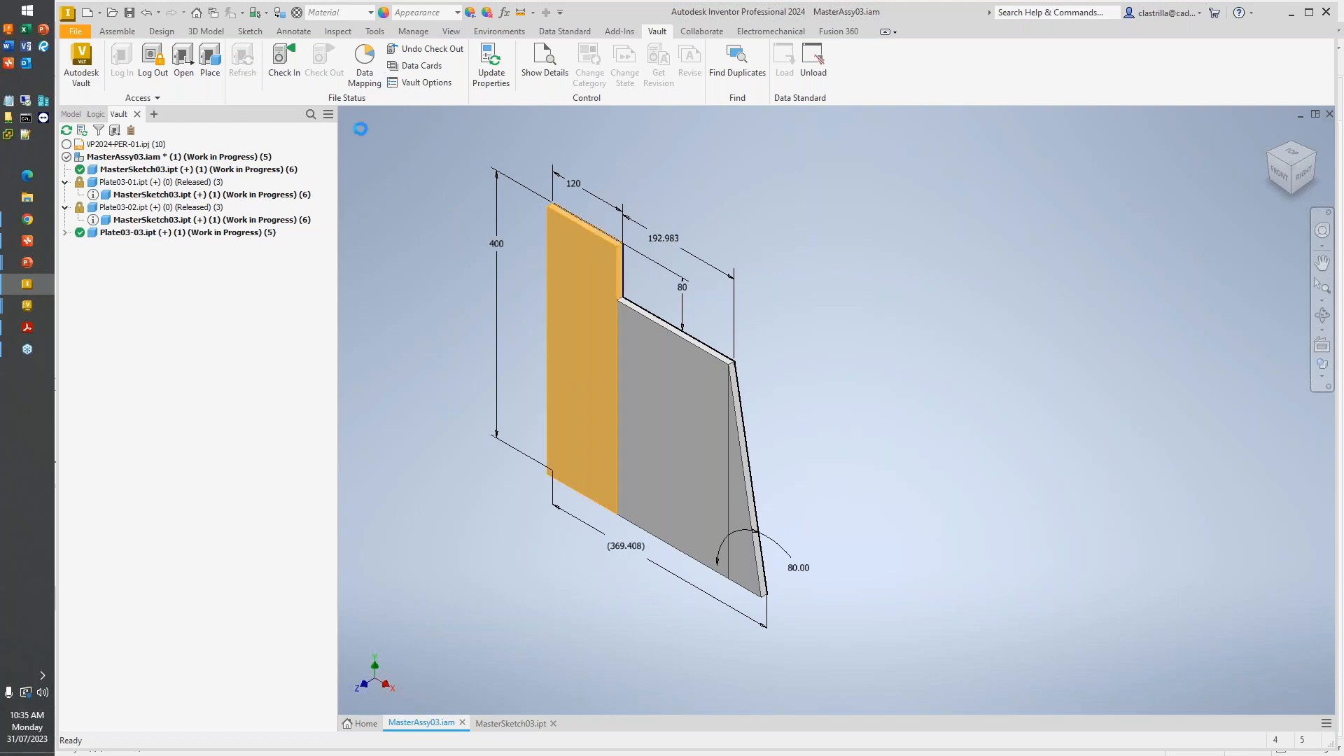
left_click(293, 74)
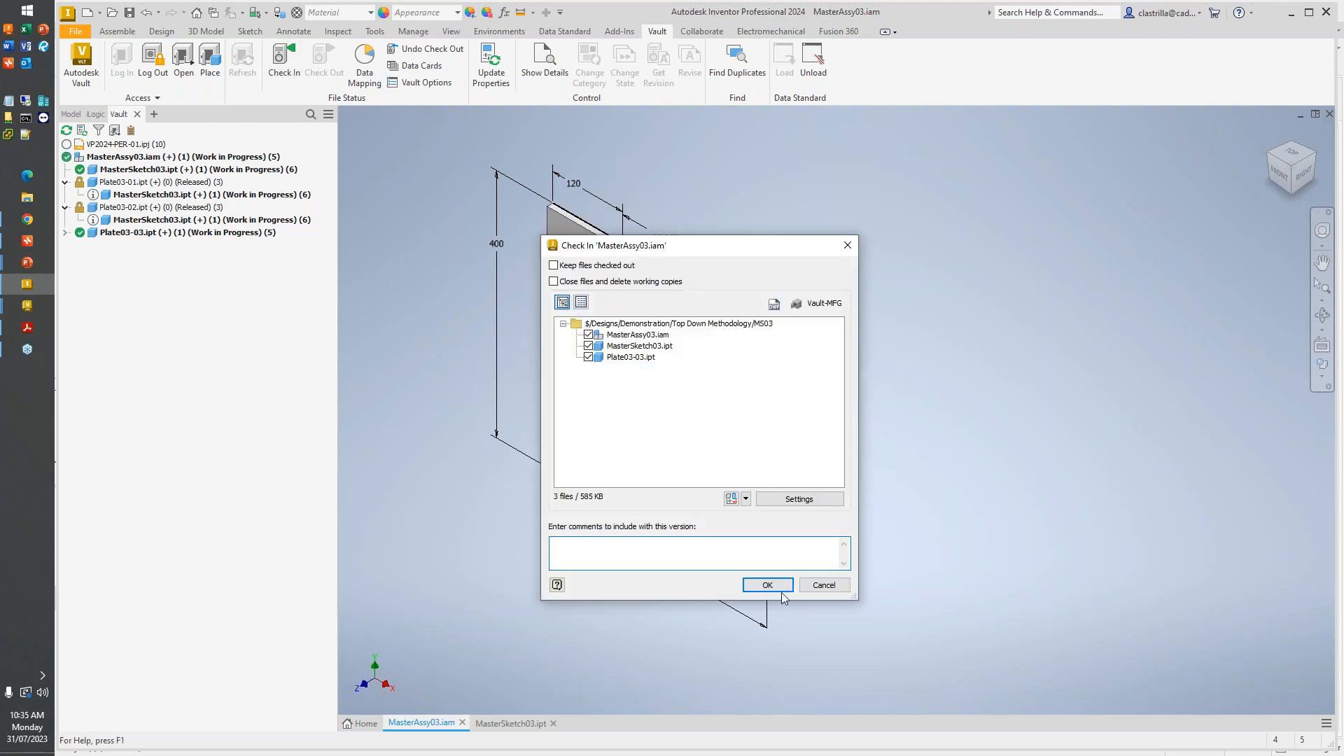
left_click(770, 587)
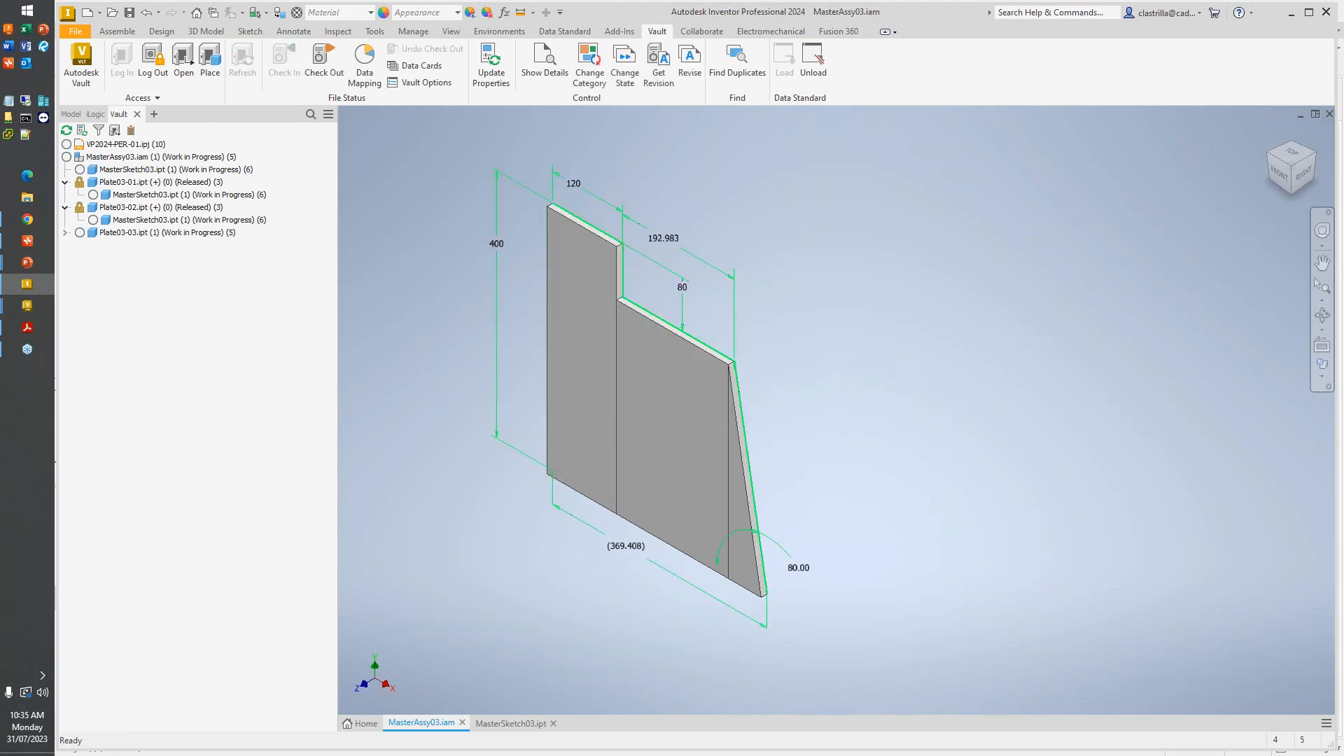
- Switch to Vault Professional and review the lifecycle states and revisions of Plate03-01.ipt and Plate03-02.ipt in the MS03 folder
mouse_move(26, 305)
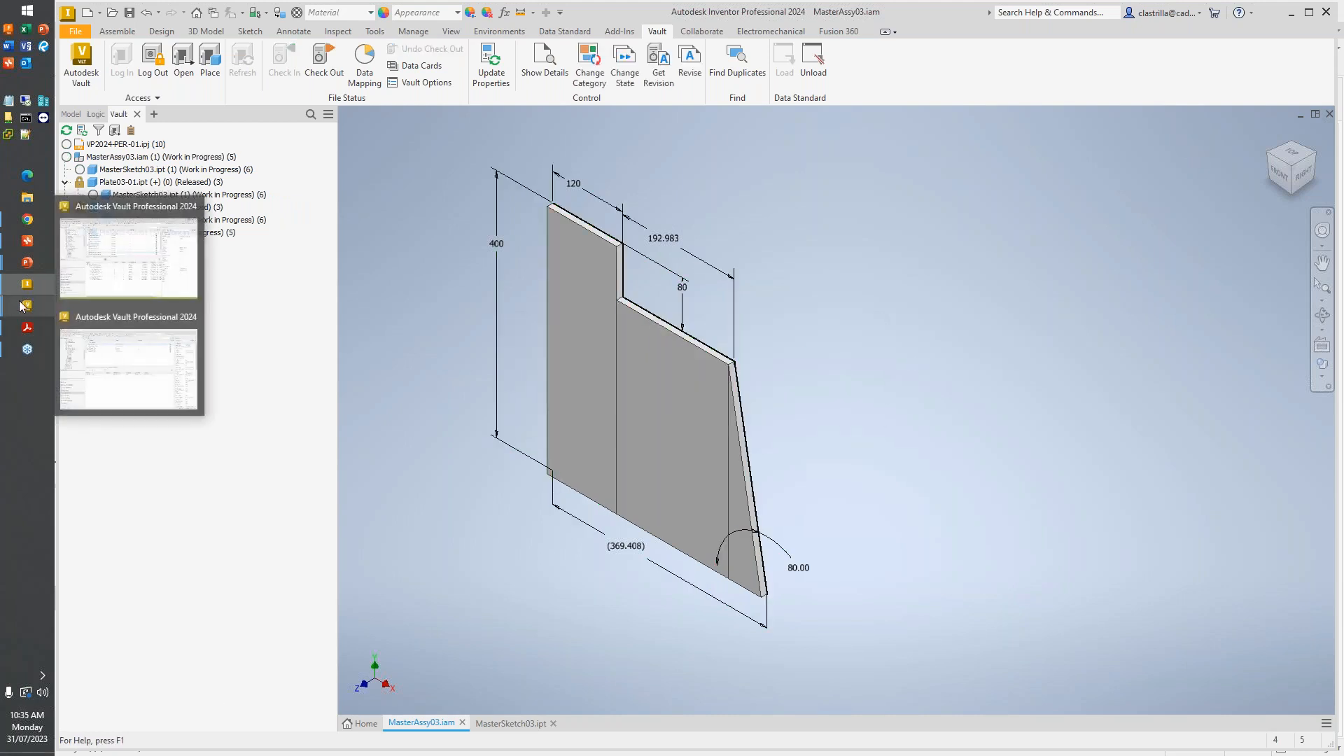
left_click(114, 339)
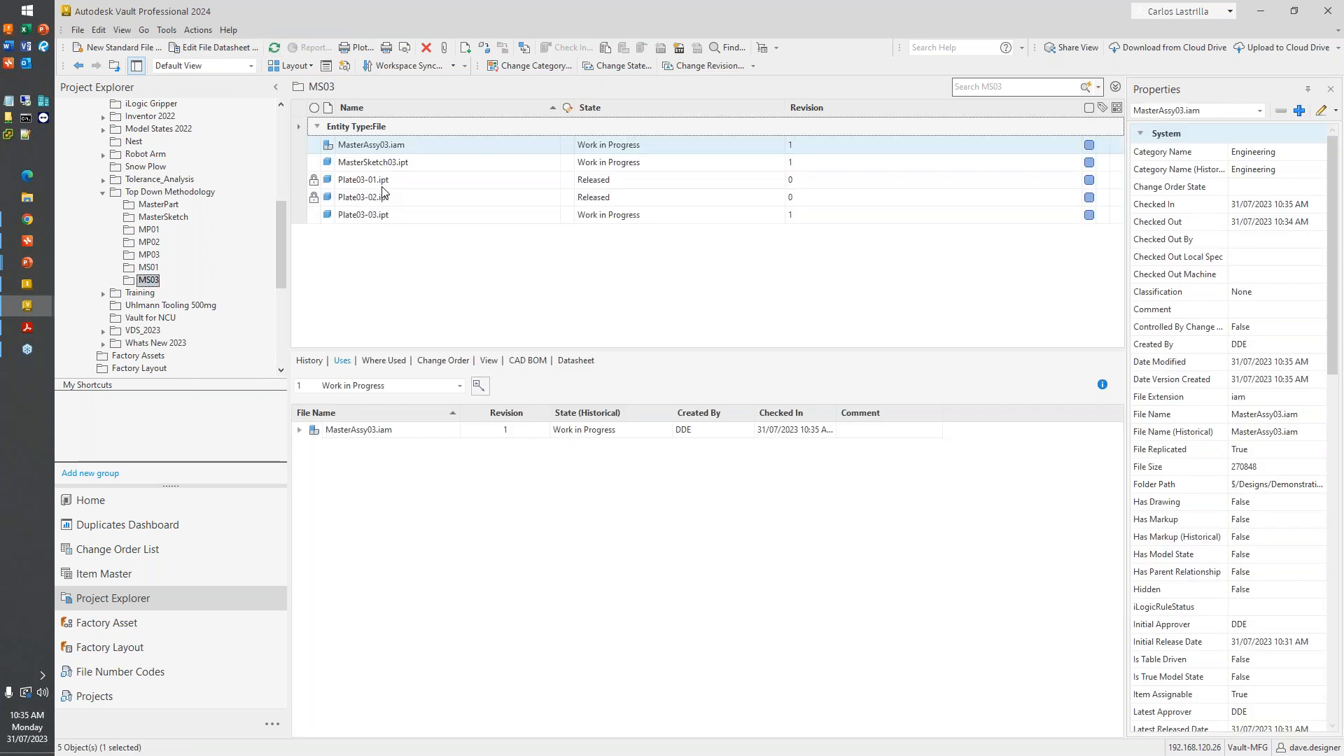
left_click(385, 181)
left_click(383, 197)
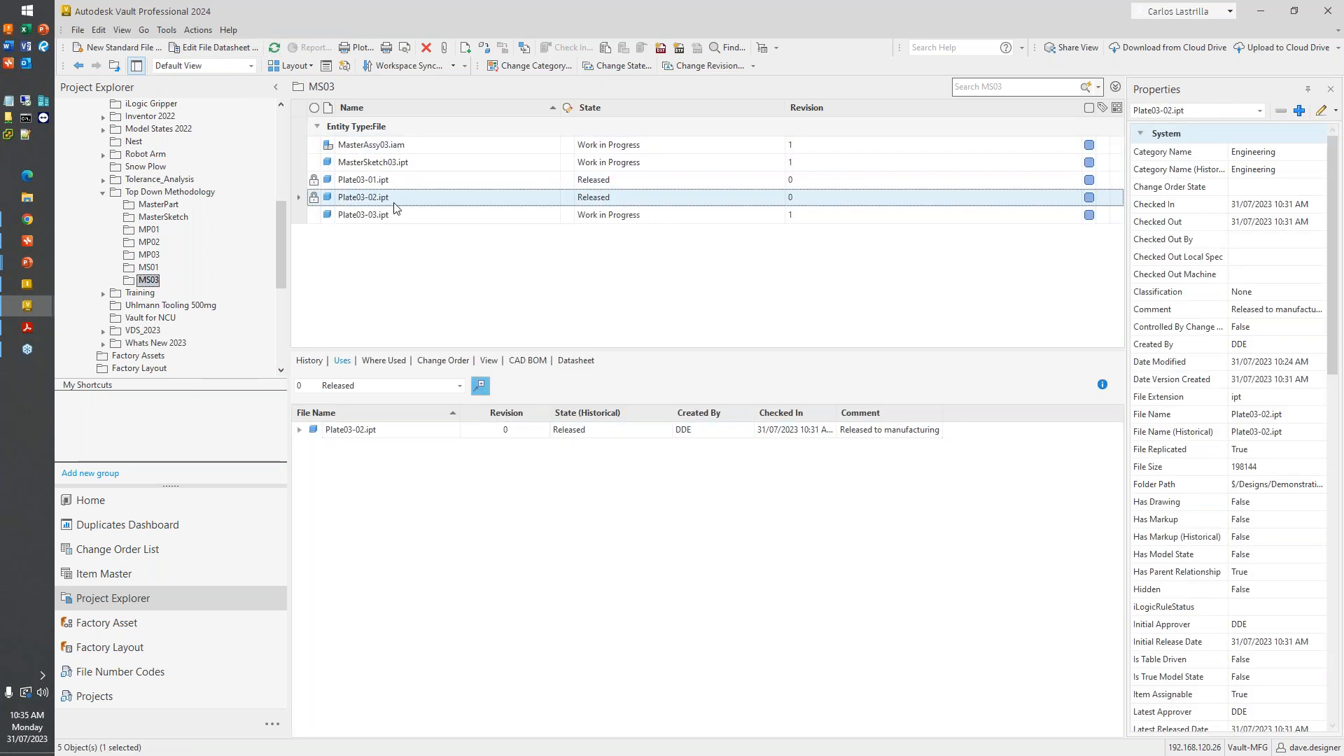
- Try to change the lifecycle state of MasterAssy03.iam and its child files to Released
left_click(399, 146)
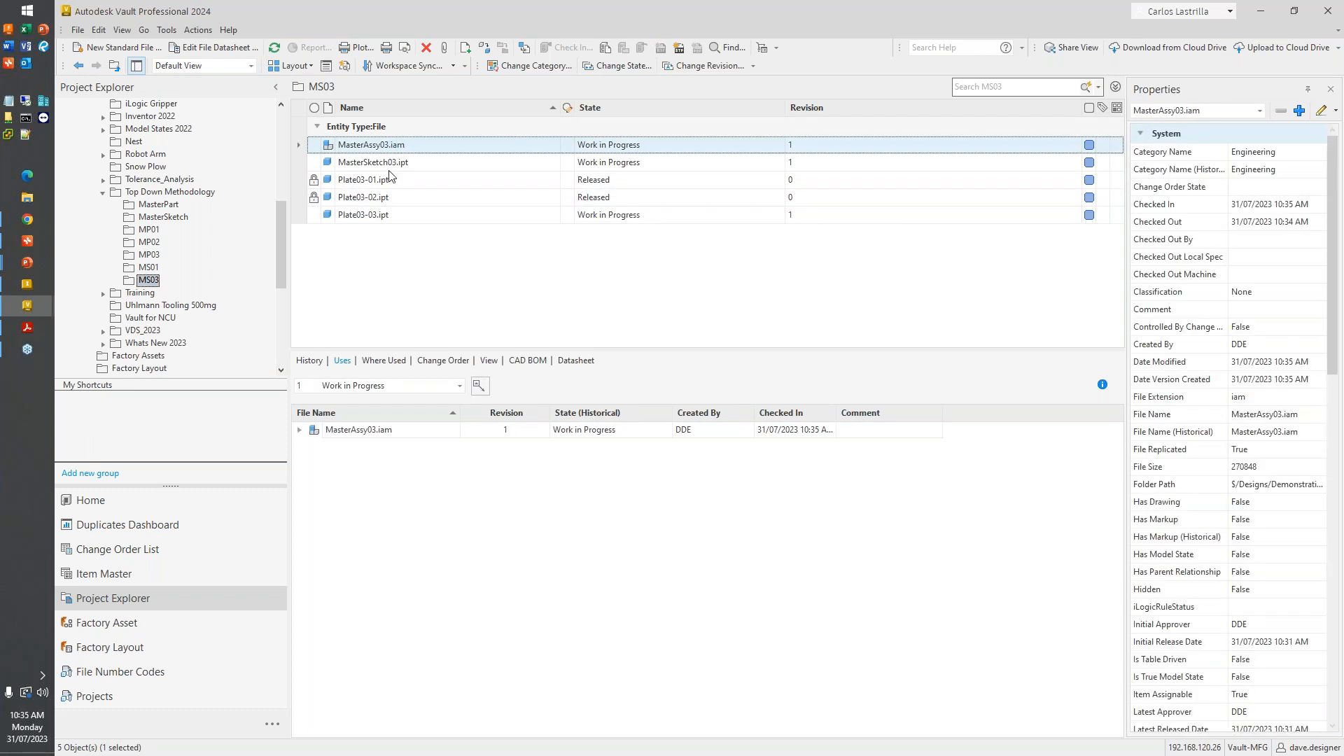
left_click(620, 68)
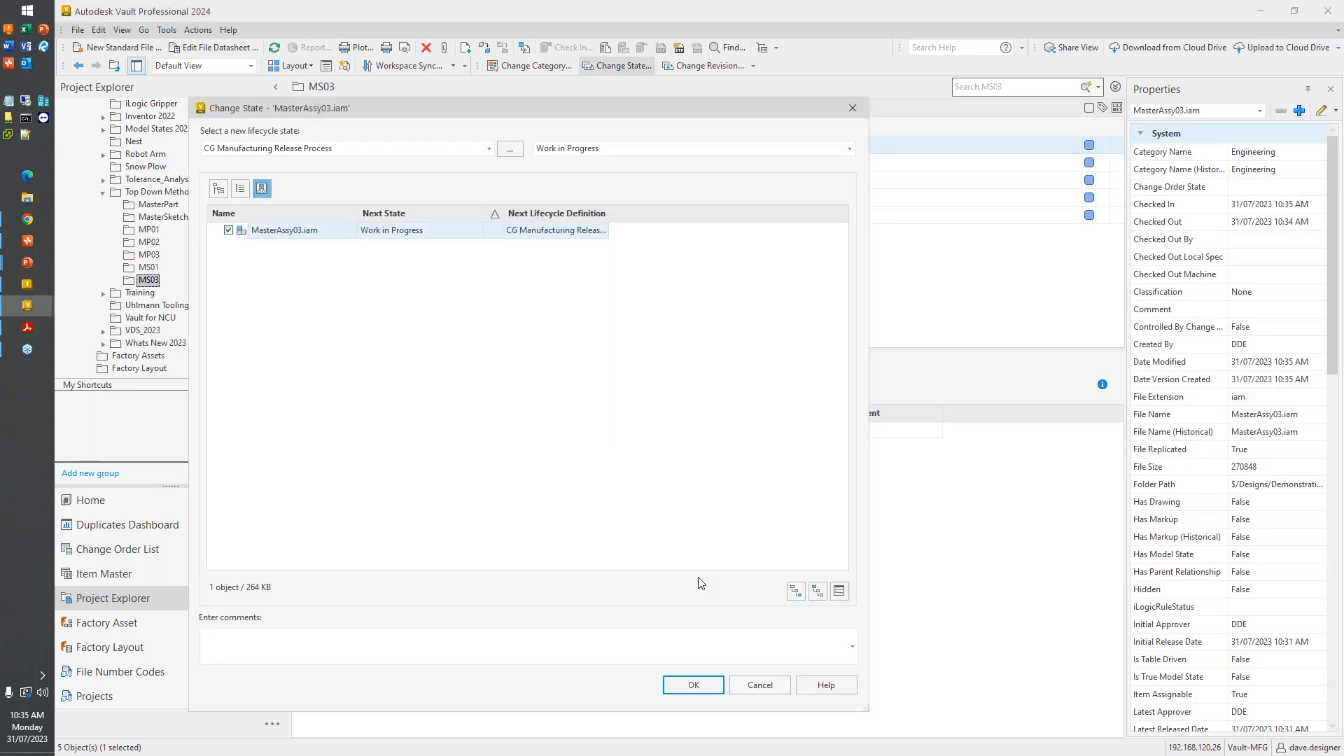
left_click(796, 591)
left_click(568, 175)
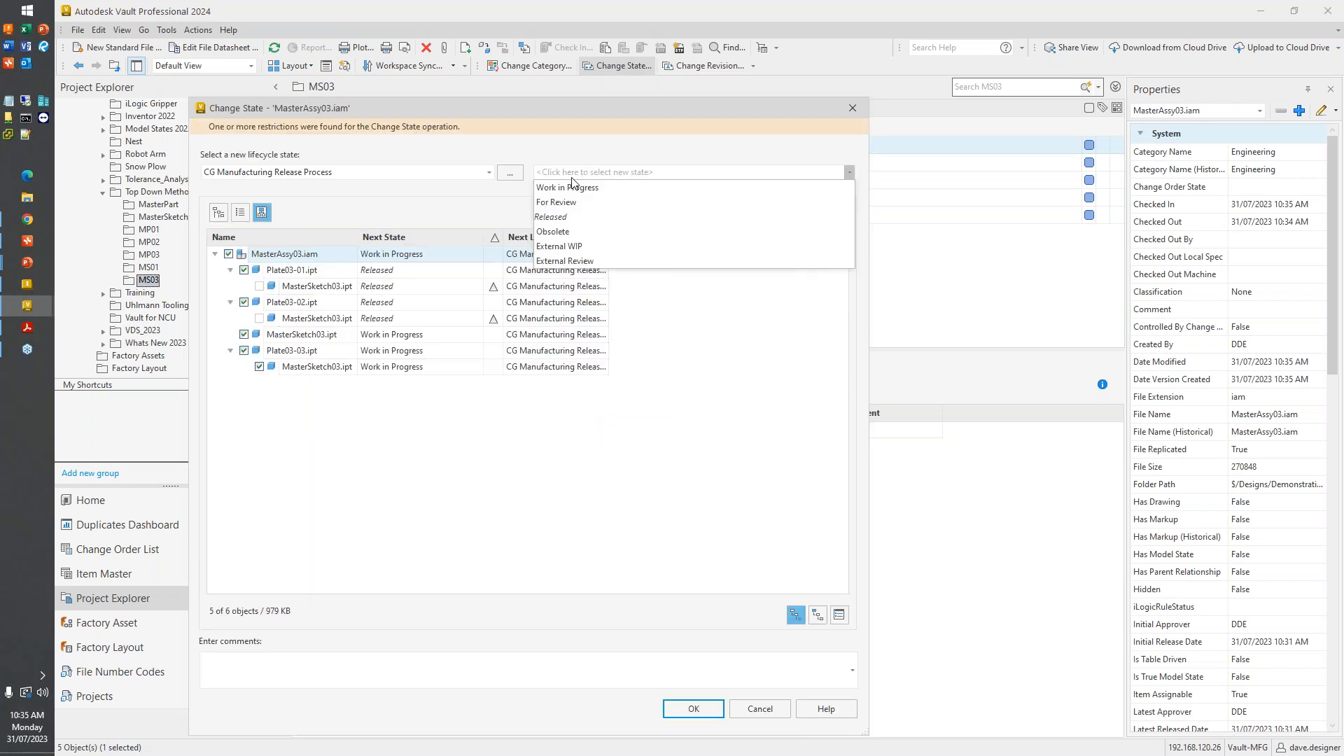
left_click(582, 211)
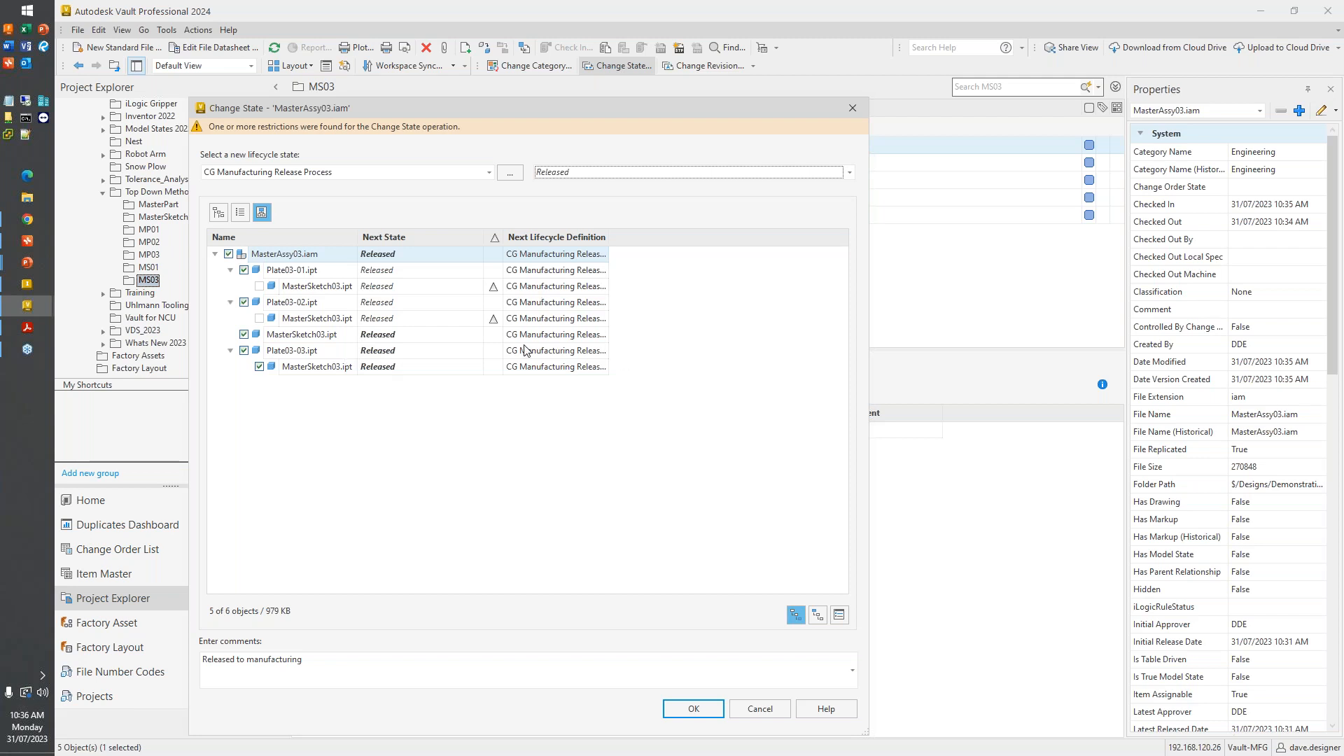
left_click_drag(389, 105, 387, 61)
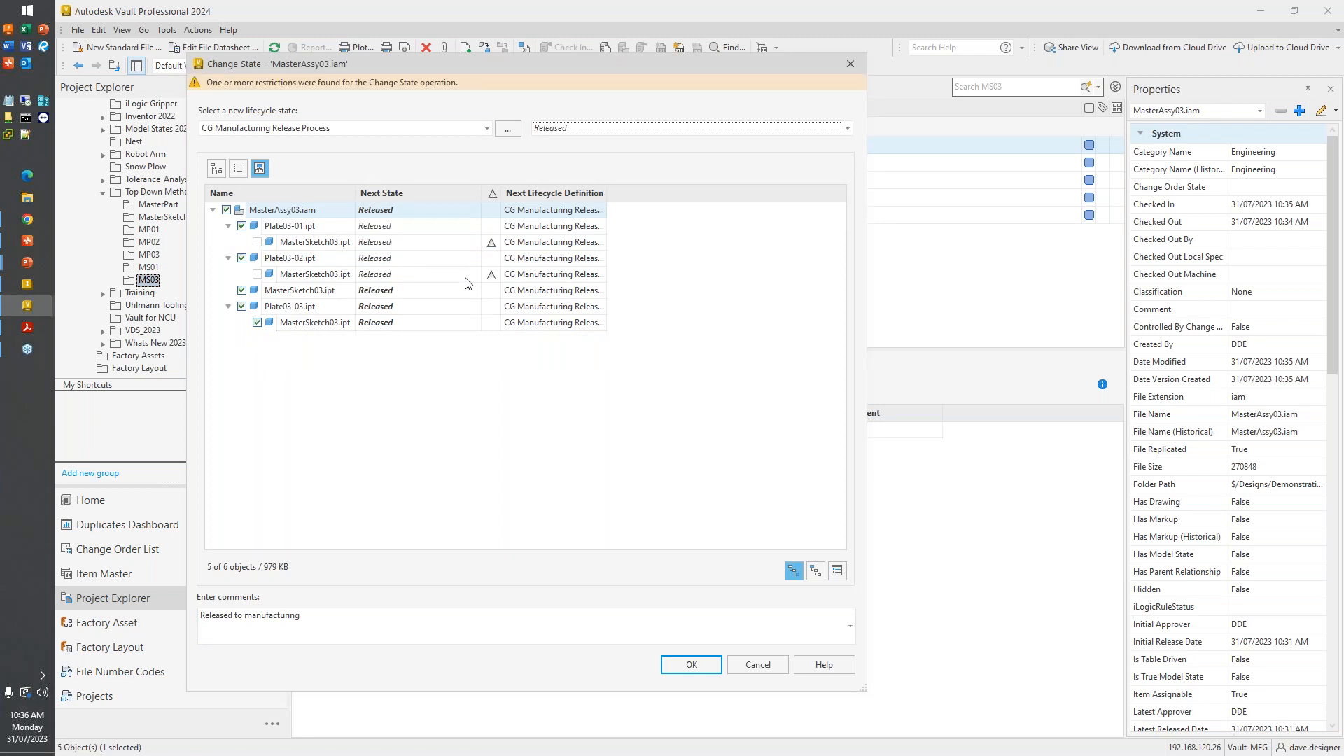
- Examine the restrictions on the state change for MasterSketch03.ipt beneath Plate03-01.ipt and Plate03-02.ipt, including the list of affected objects
mouse_move(493, 277)
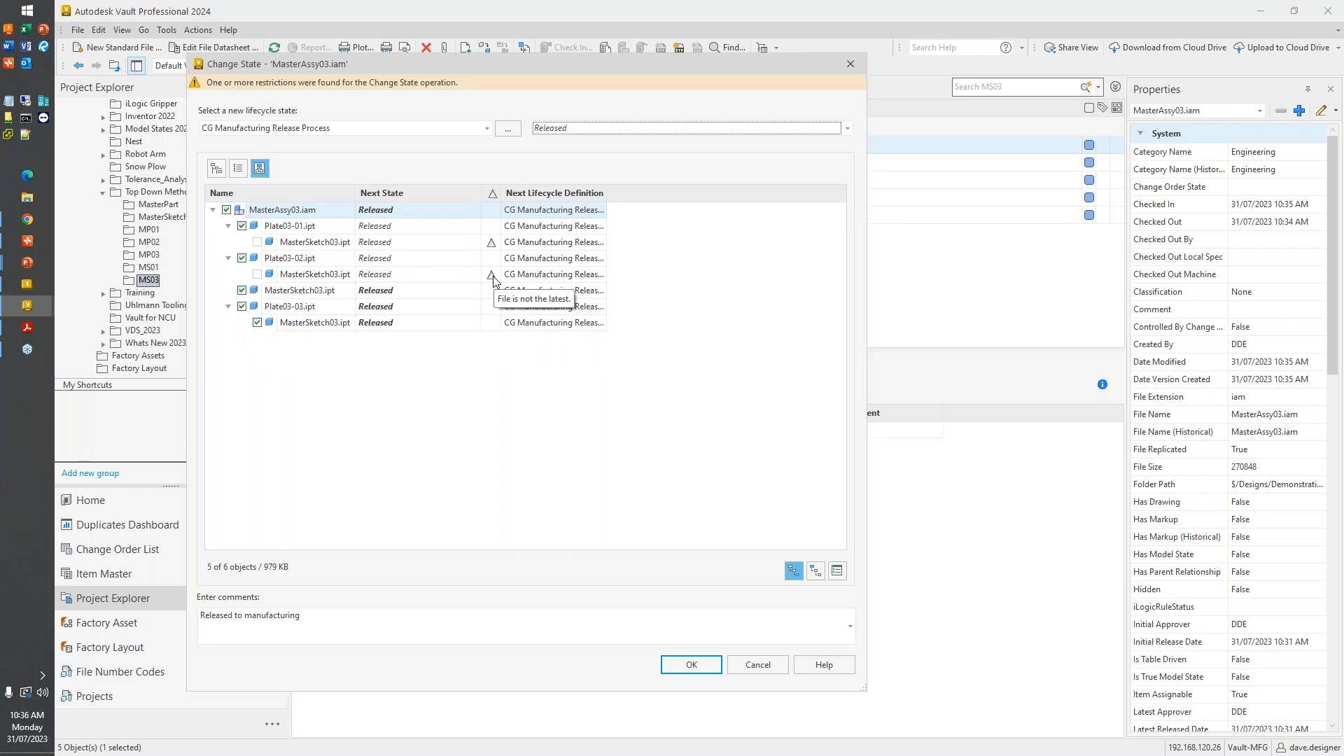
mouse_move(489, 243)
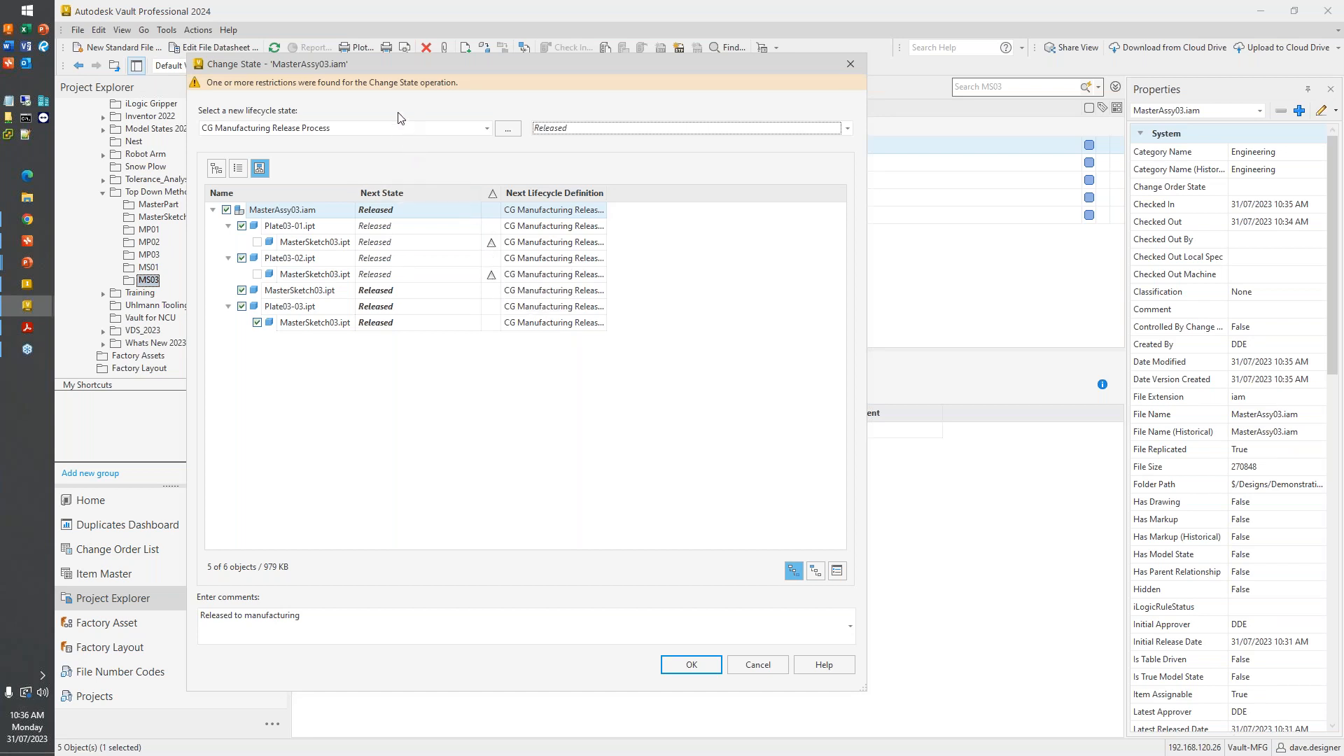
left_click(406, 91)
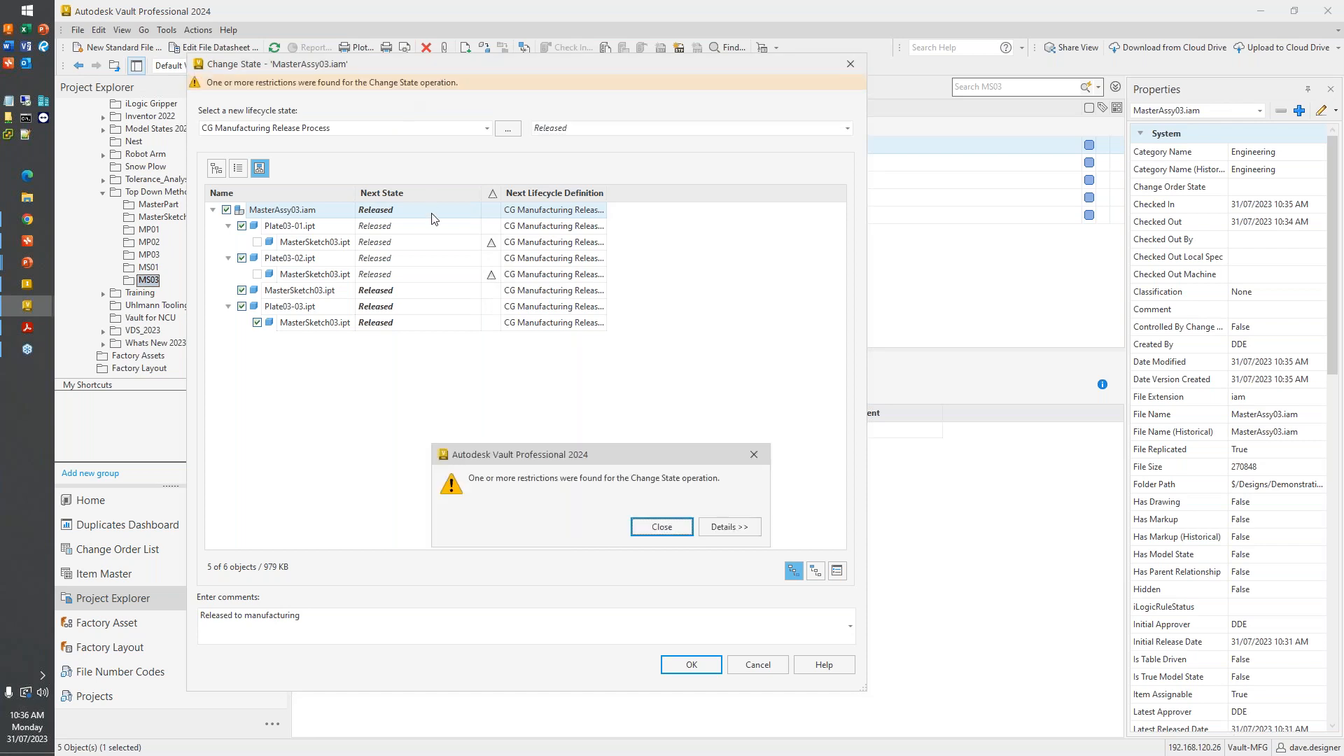
left_click_drag(553, 441, 532, 152)
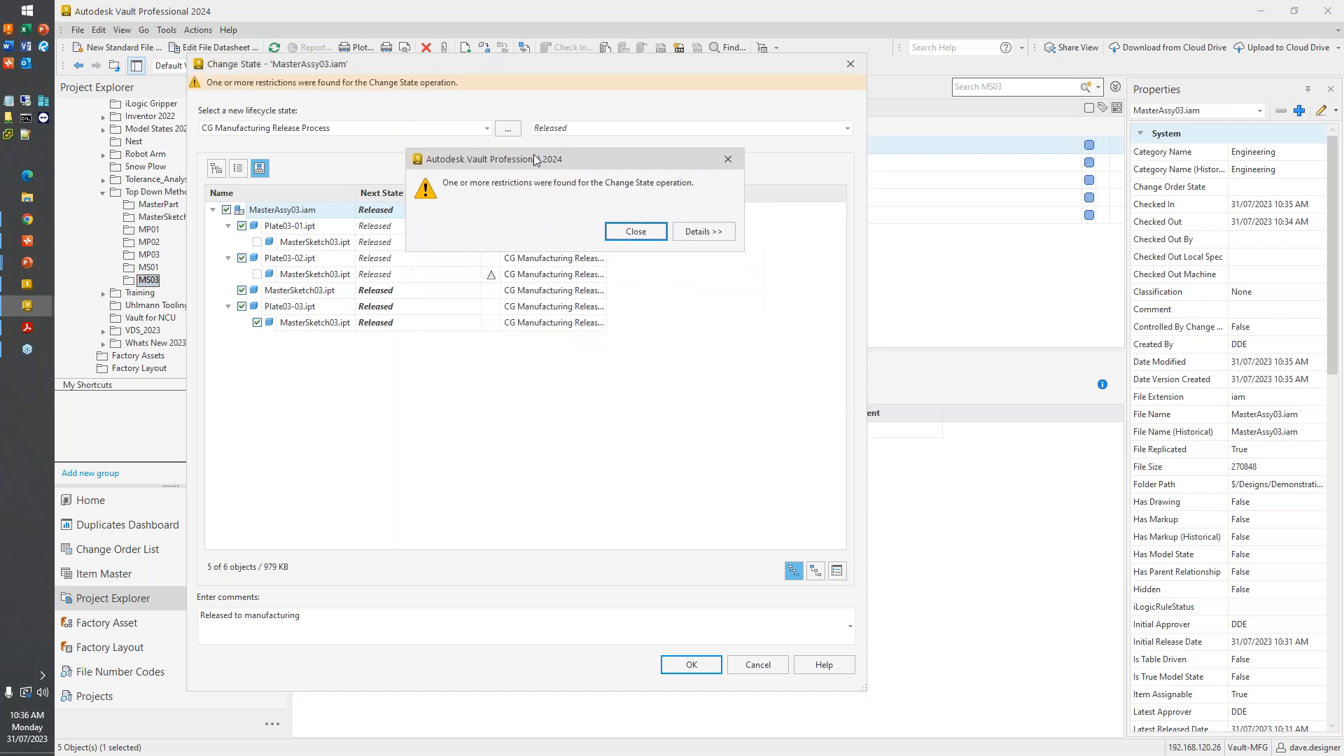
left_click(683, 231)
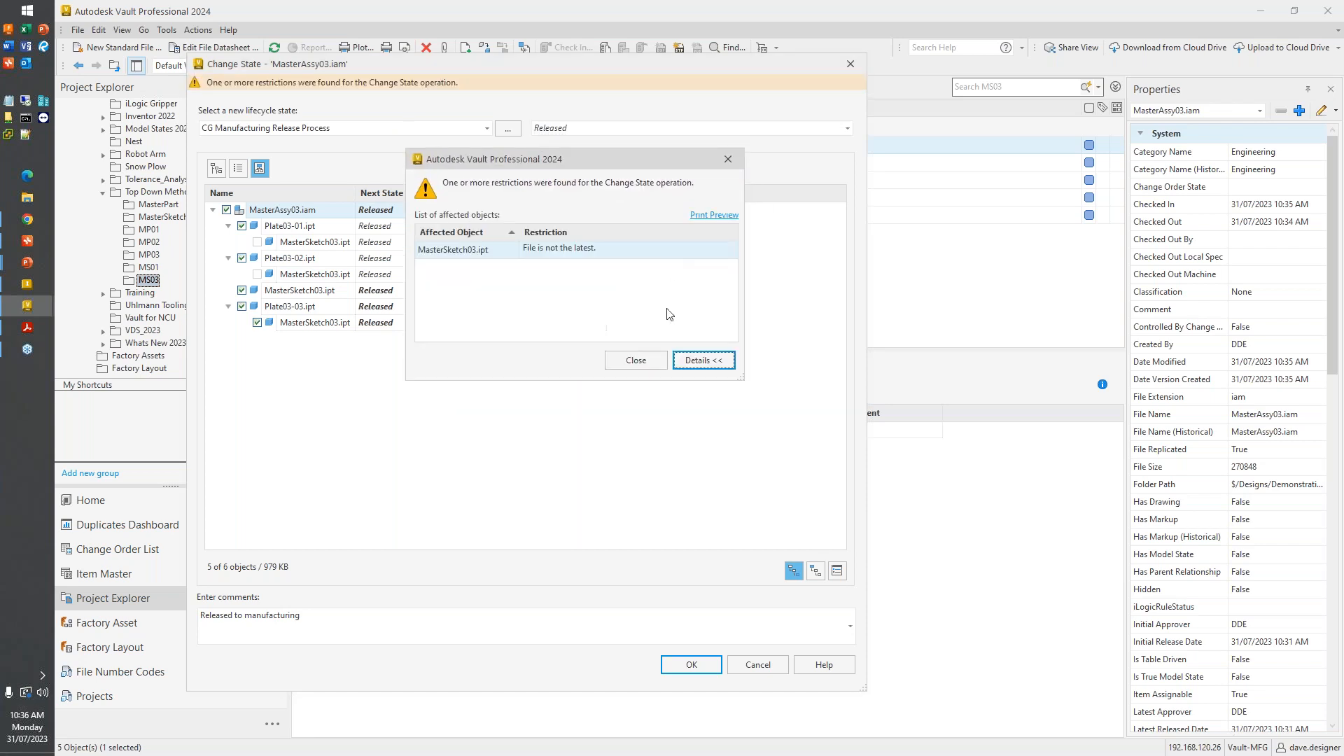
left_click(462, 258)
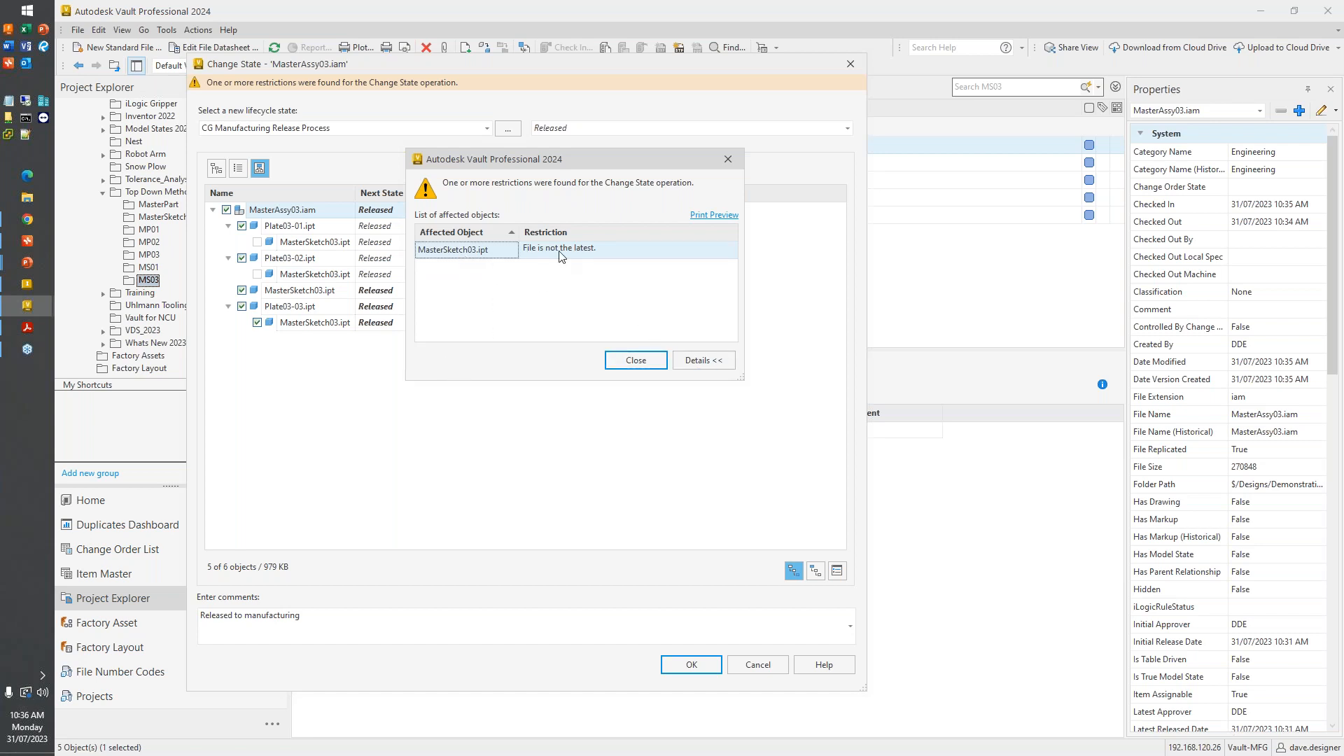
left_click(637, 361)
left_click(636, 362)
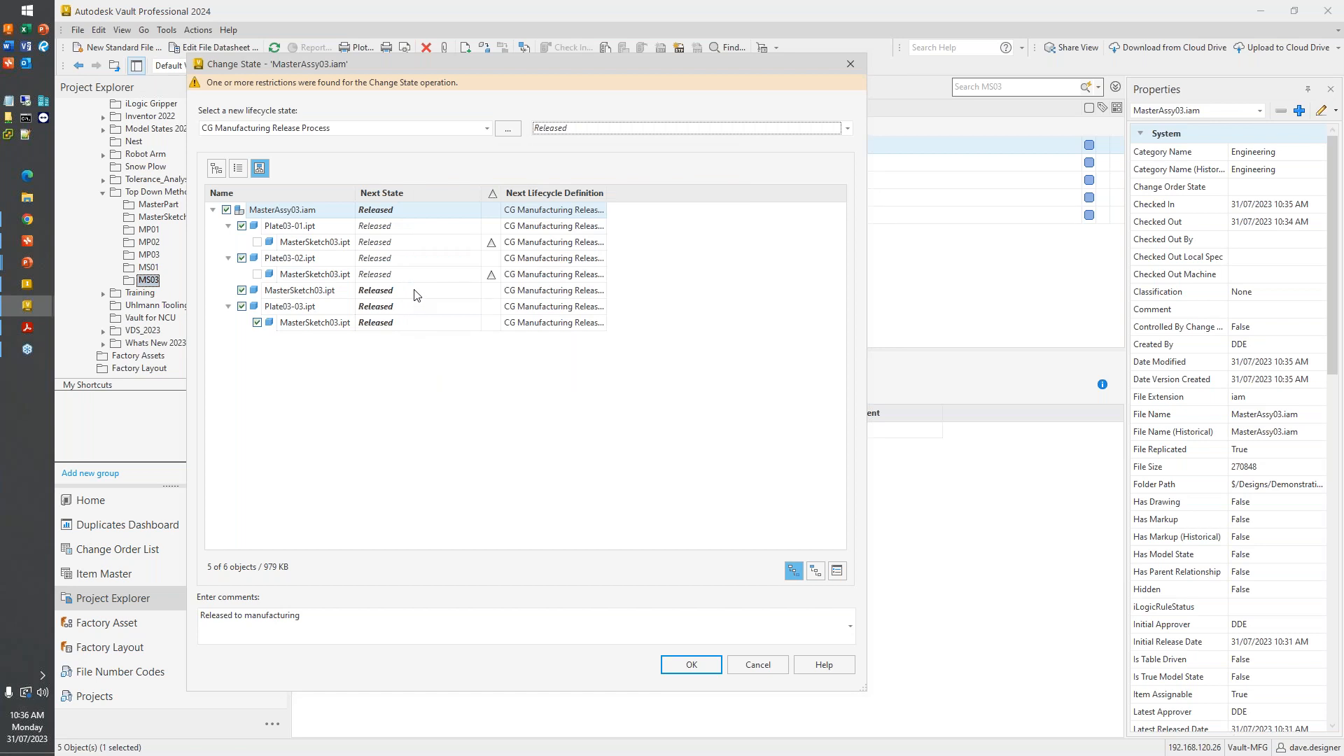
- Inspect Plate03-01.ipt and its MasterSketch03.ipt entry in the state change list, and cancel the state change
left_click(415, 243)
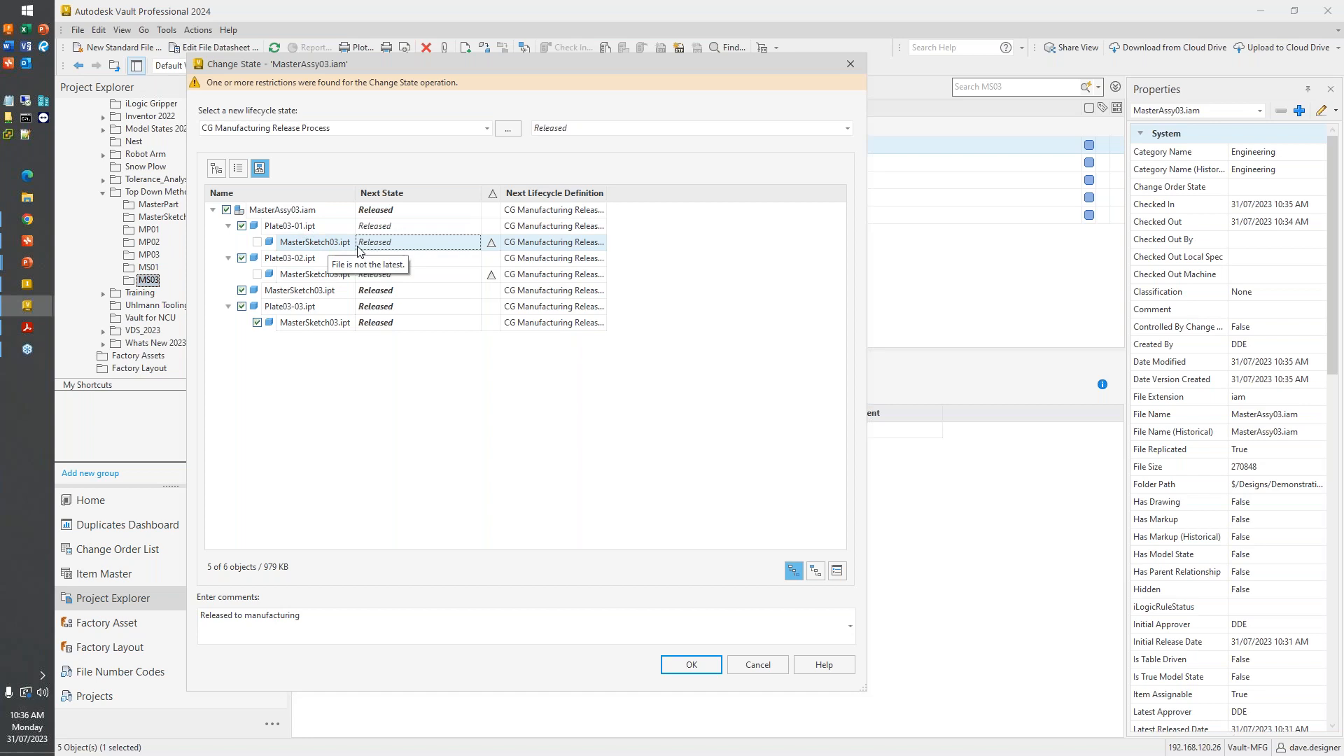
left_click(297, 230)
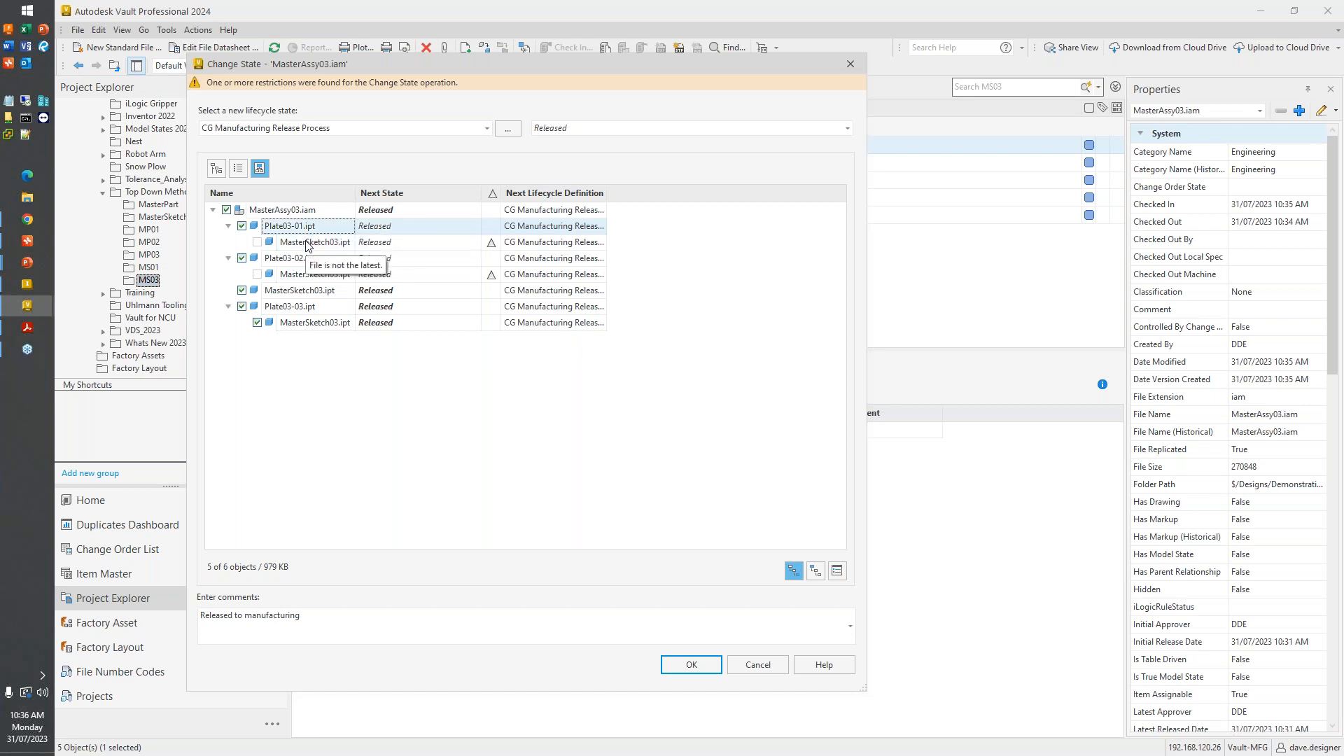
left_click(308, 242)
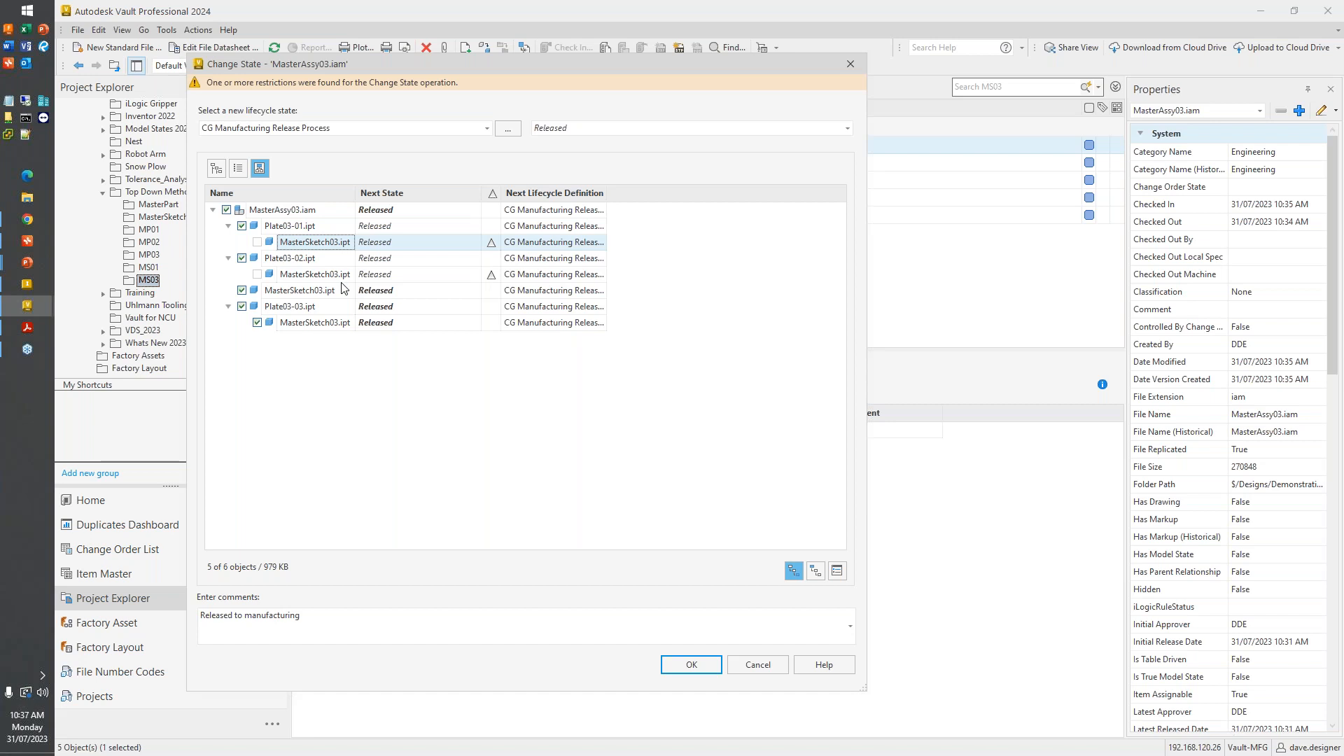
left_click(758, 665)
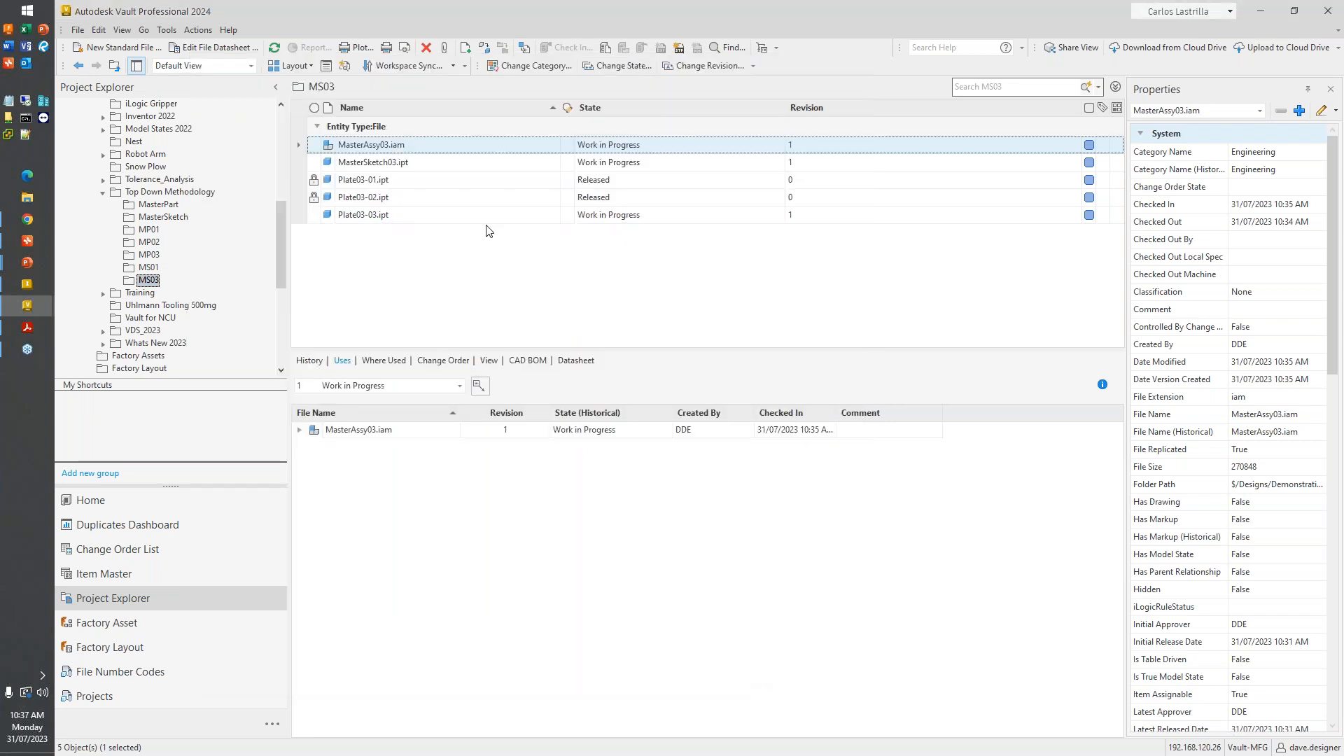
- Compare the revision of MasterSketch03.ipt used by Plate03-01.ipt between the revision 0 Released view and the Latest Released view
left_click(408, 183)
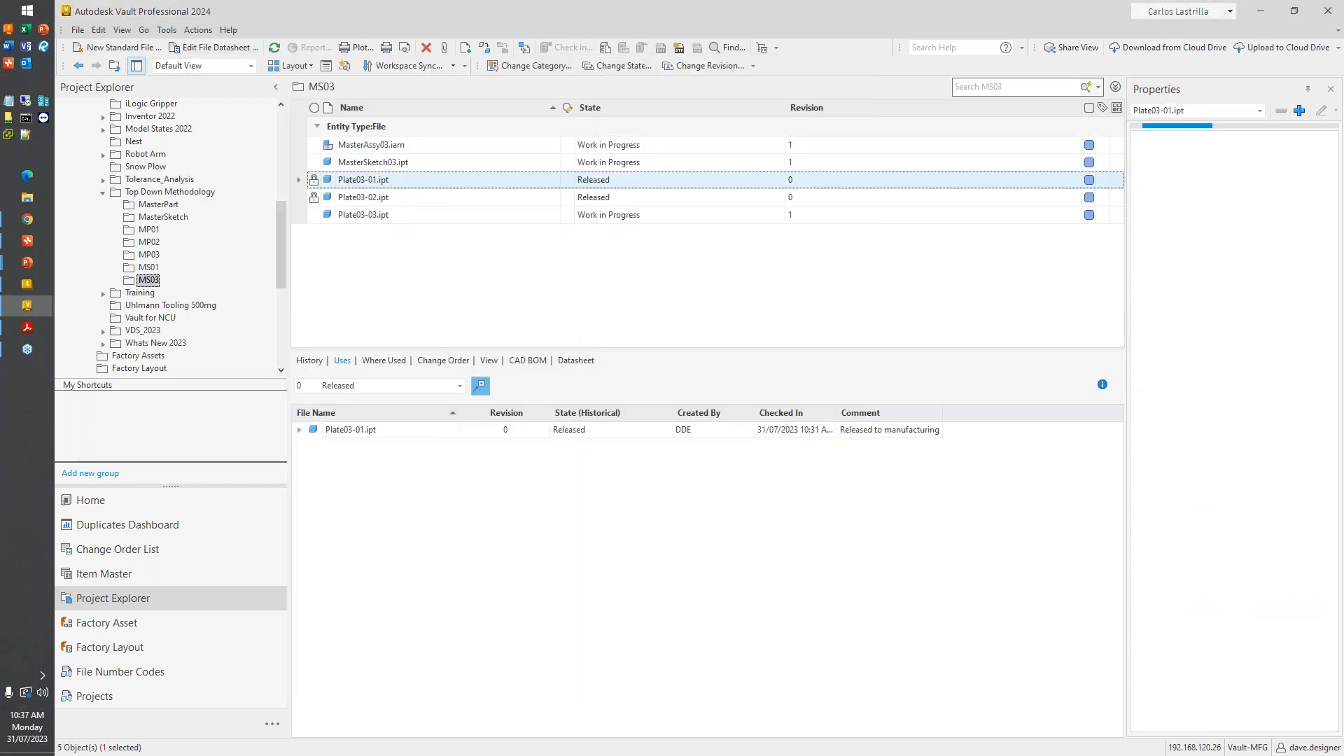
left_click(299, 430)
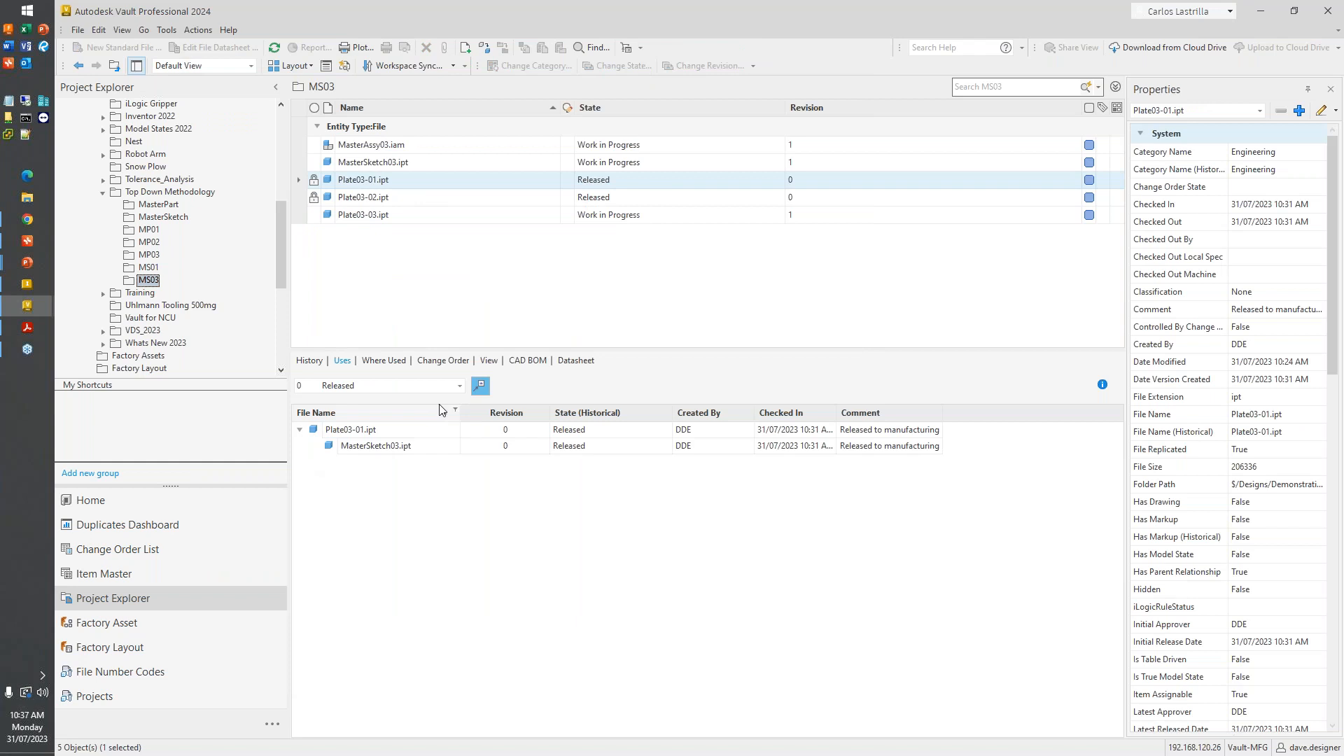
left_click(458, 387)
left_click(406, 441)
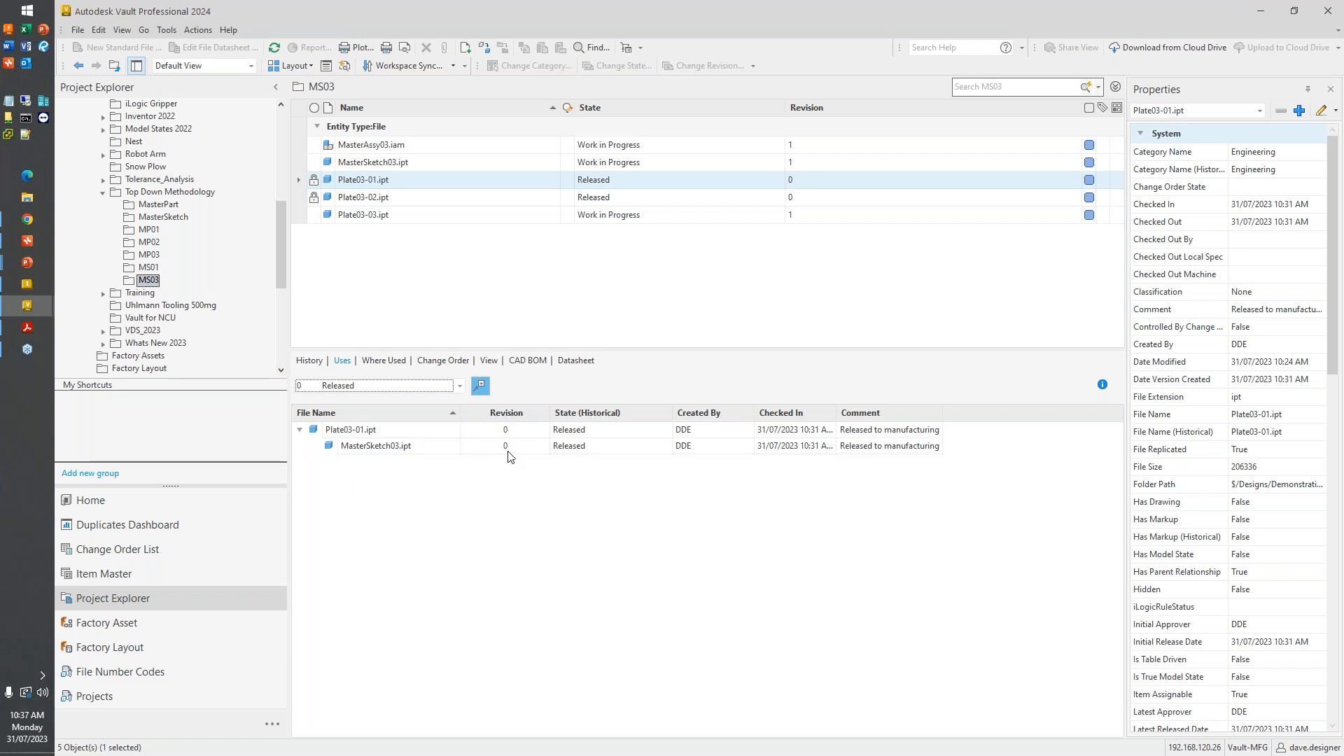
left_click(458, 386)
left_click(436, 420)
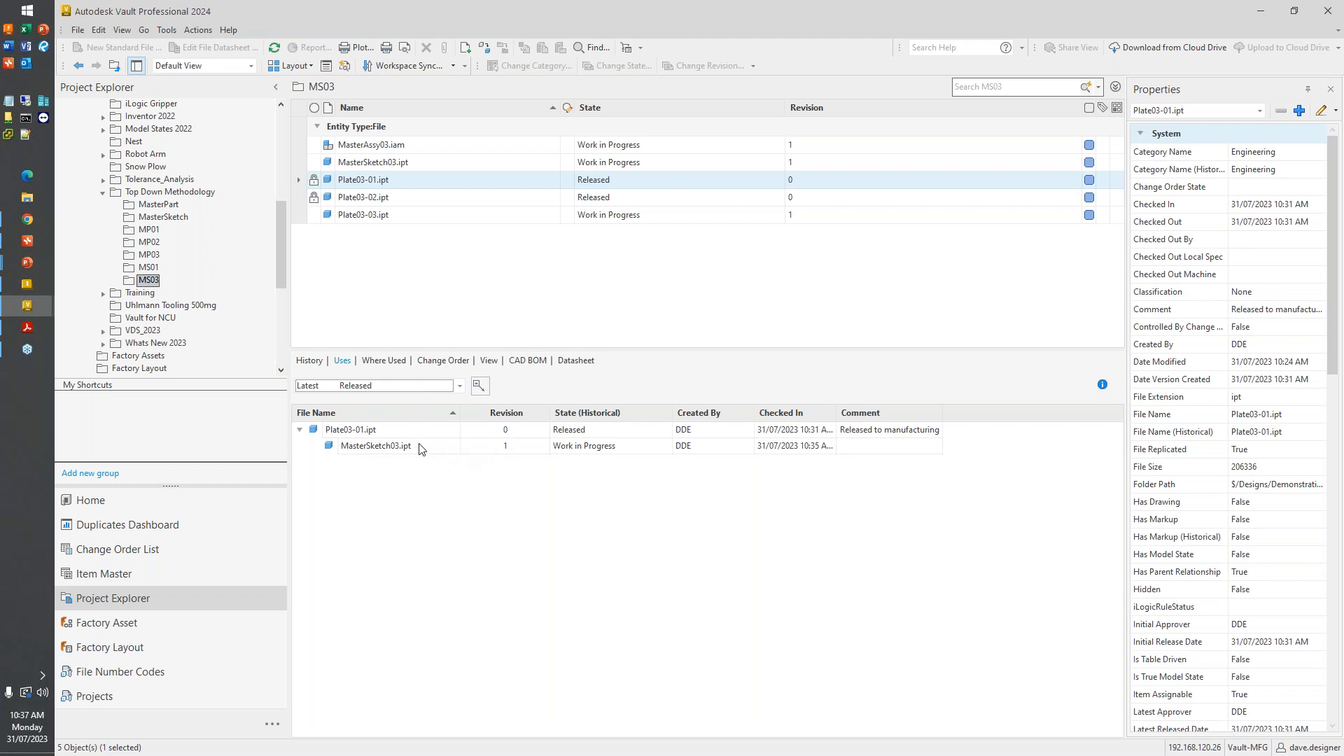
left_click(510, 453)
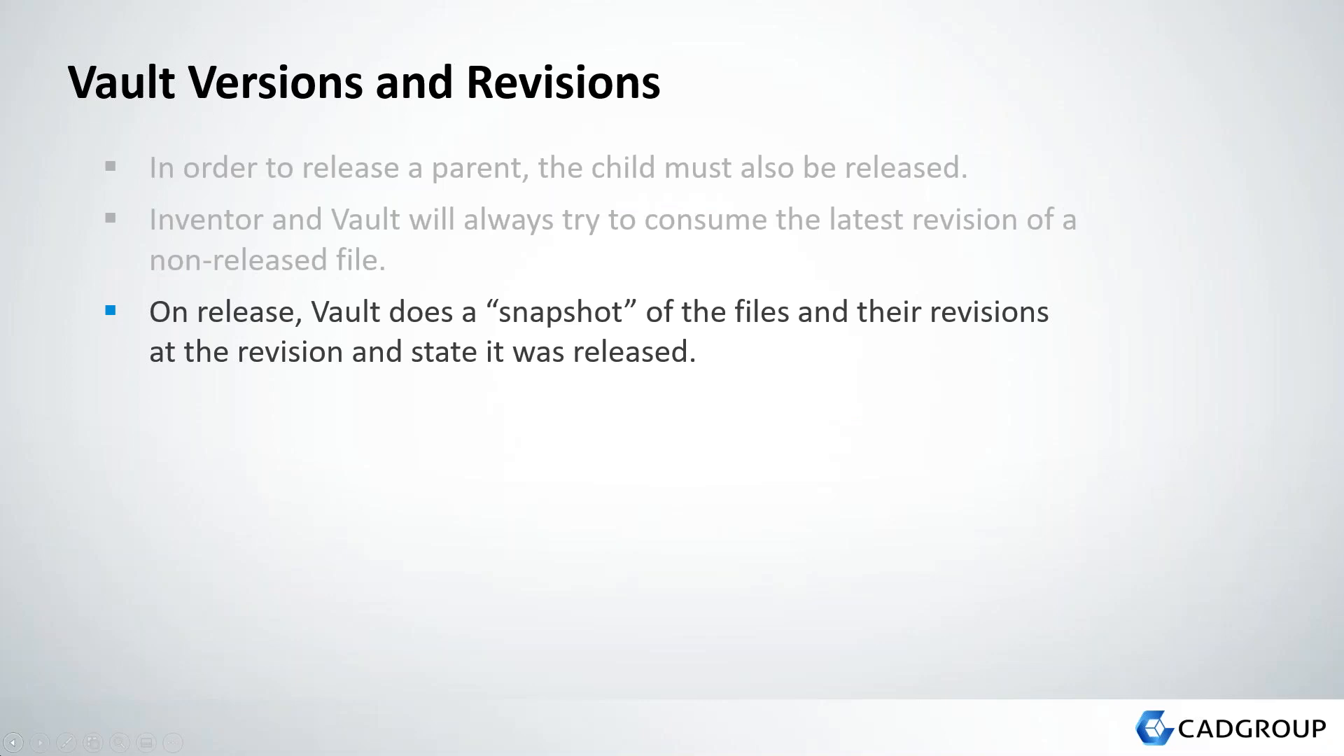
key("Right")
key("Right")
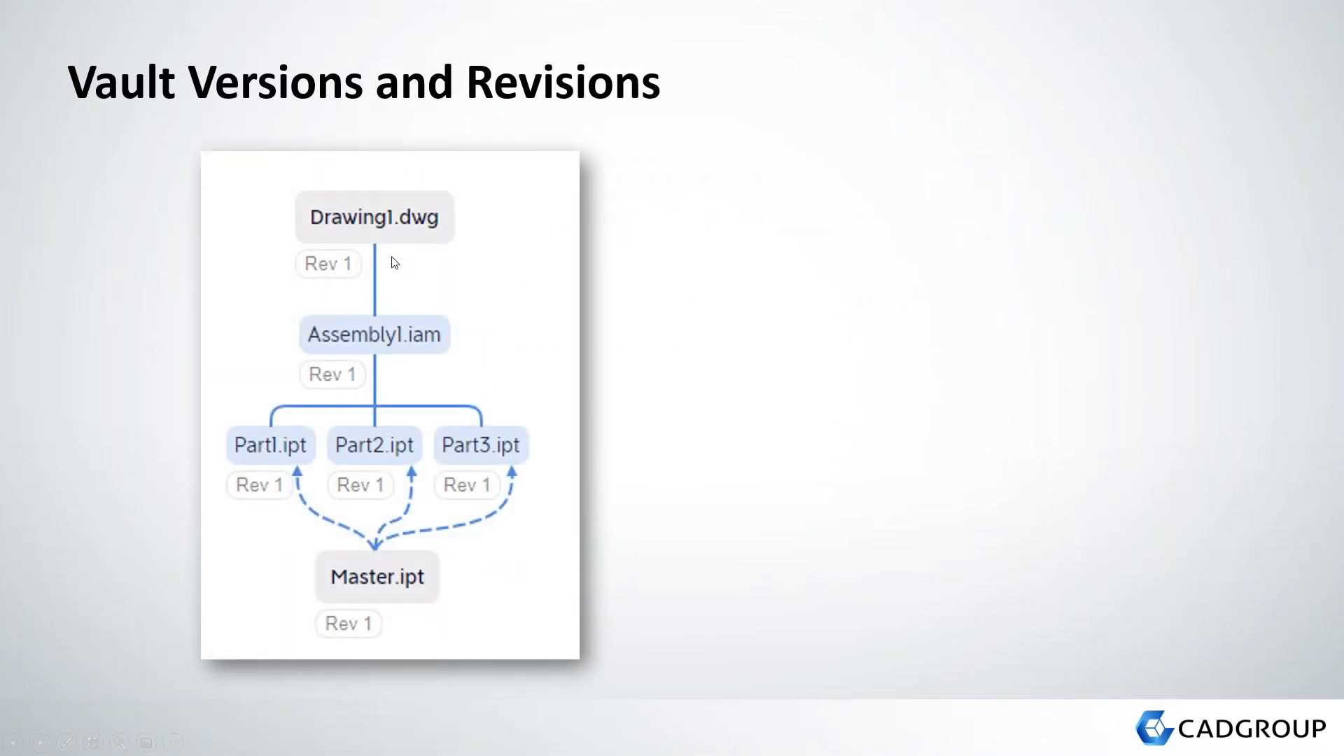
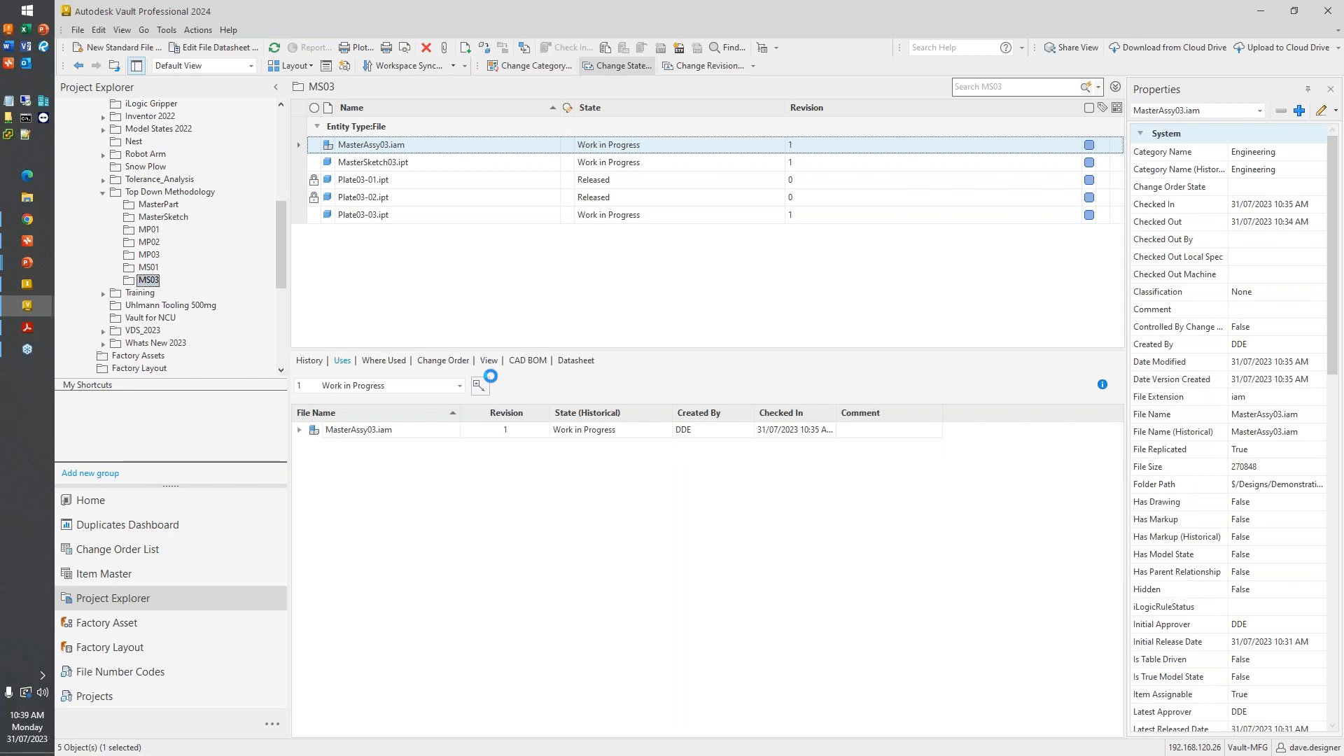
- Choose Released as the new lifecycle state for MasterAssy03.iam and its child files
left_click(584, 128)
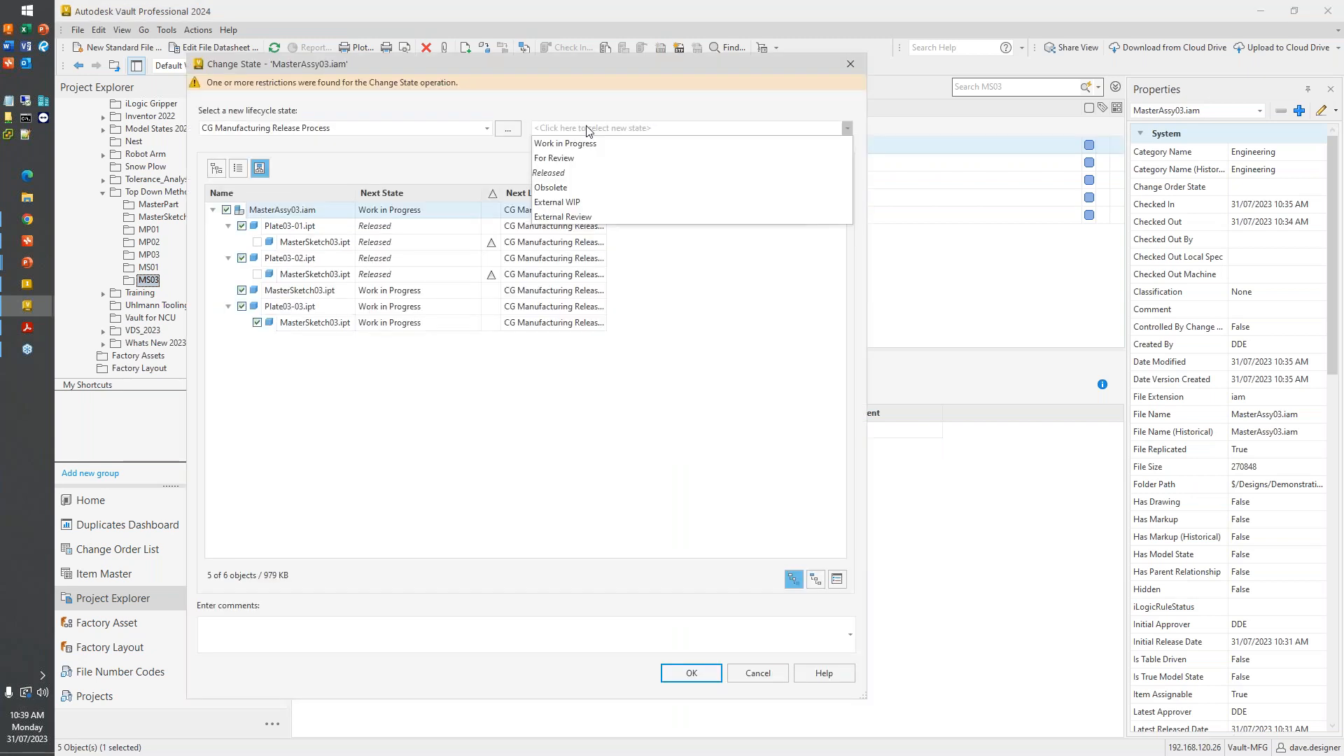
left_click(584, 169)
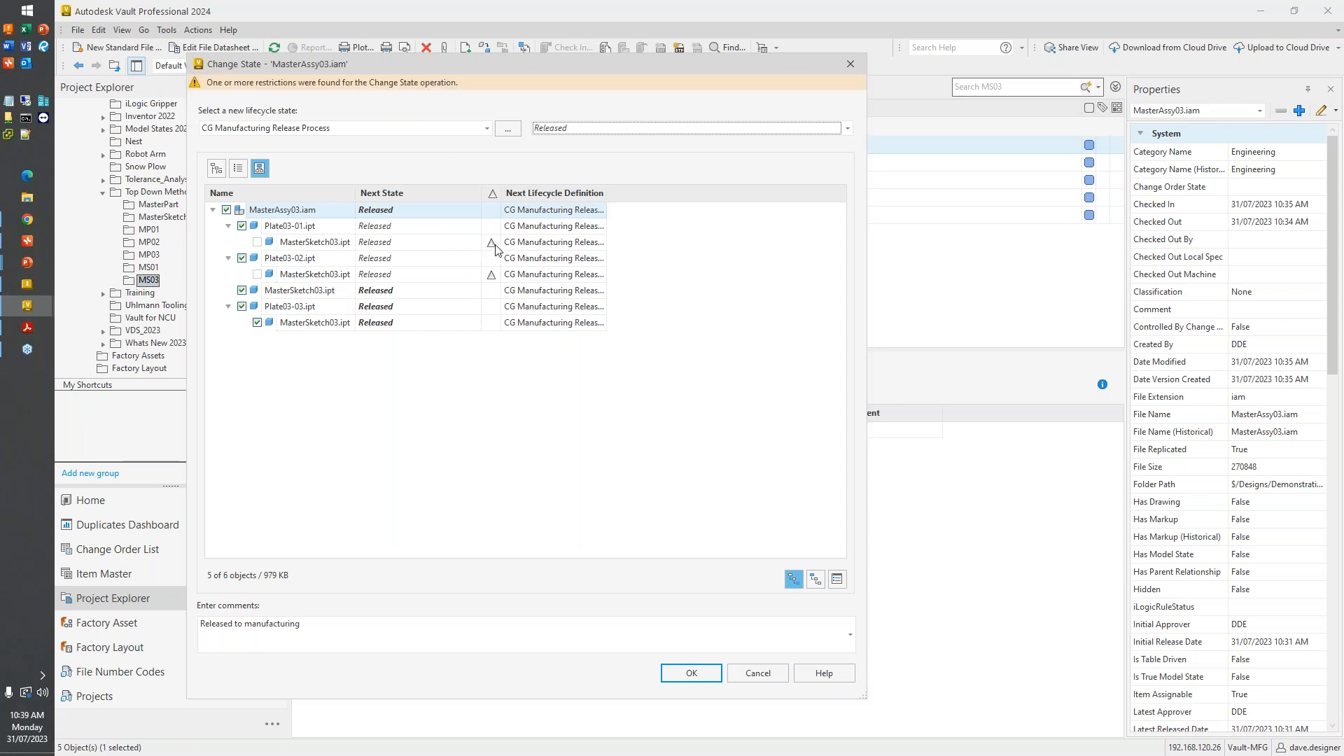
mouse_move(494, 249)
mouse_move(315, 246)
- Add the Revision field to the columns of the state change file list
right_click(435, 190)
left_click(494, 307)
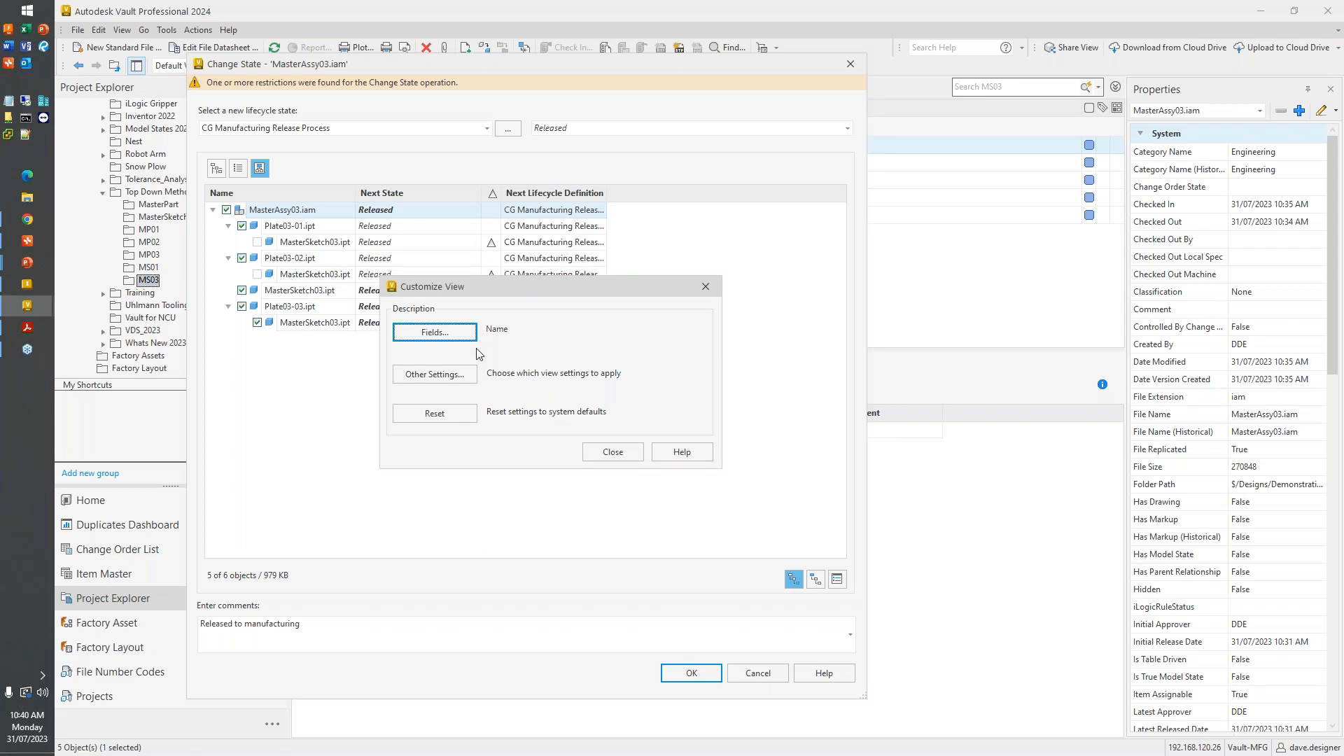
left_click(463, 333)
left_click(540, 292)
left_click(470, 322)
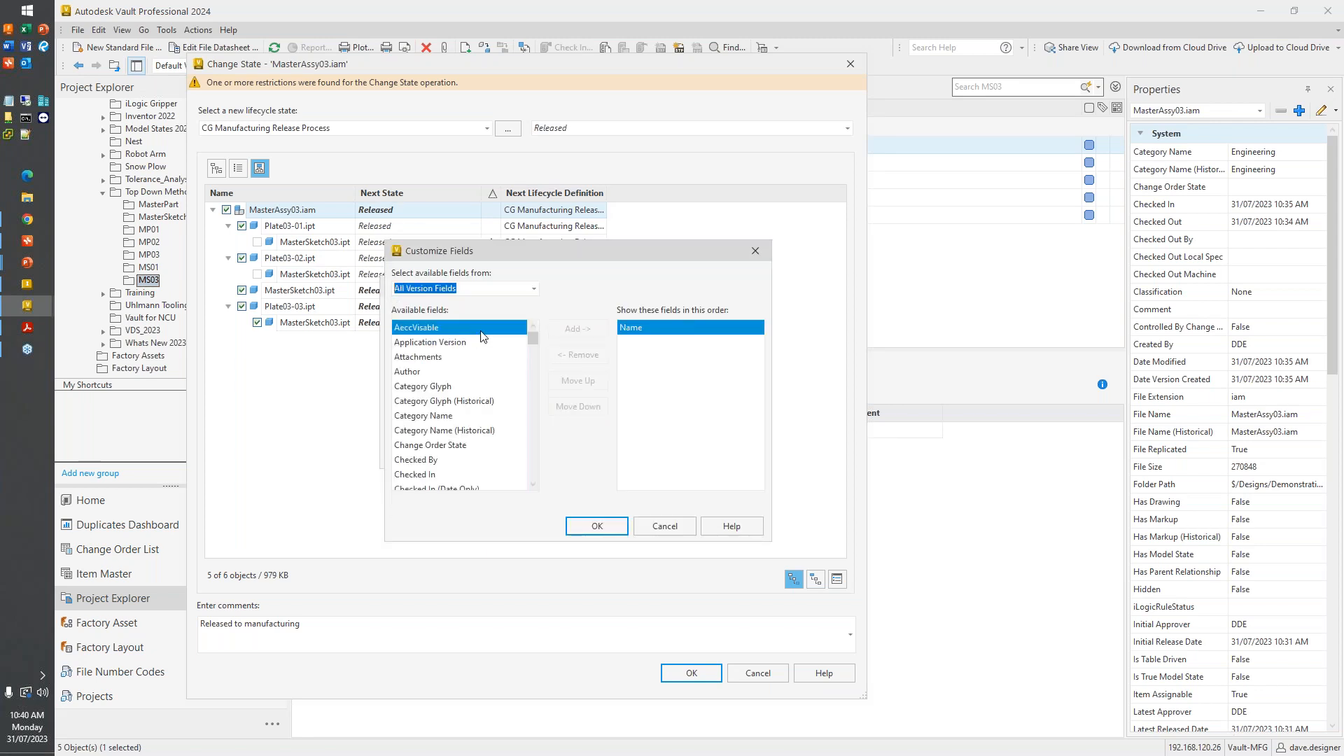
scroll(444, 430, "down", 20)
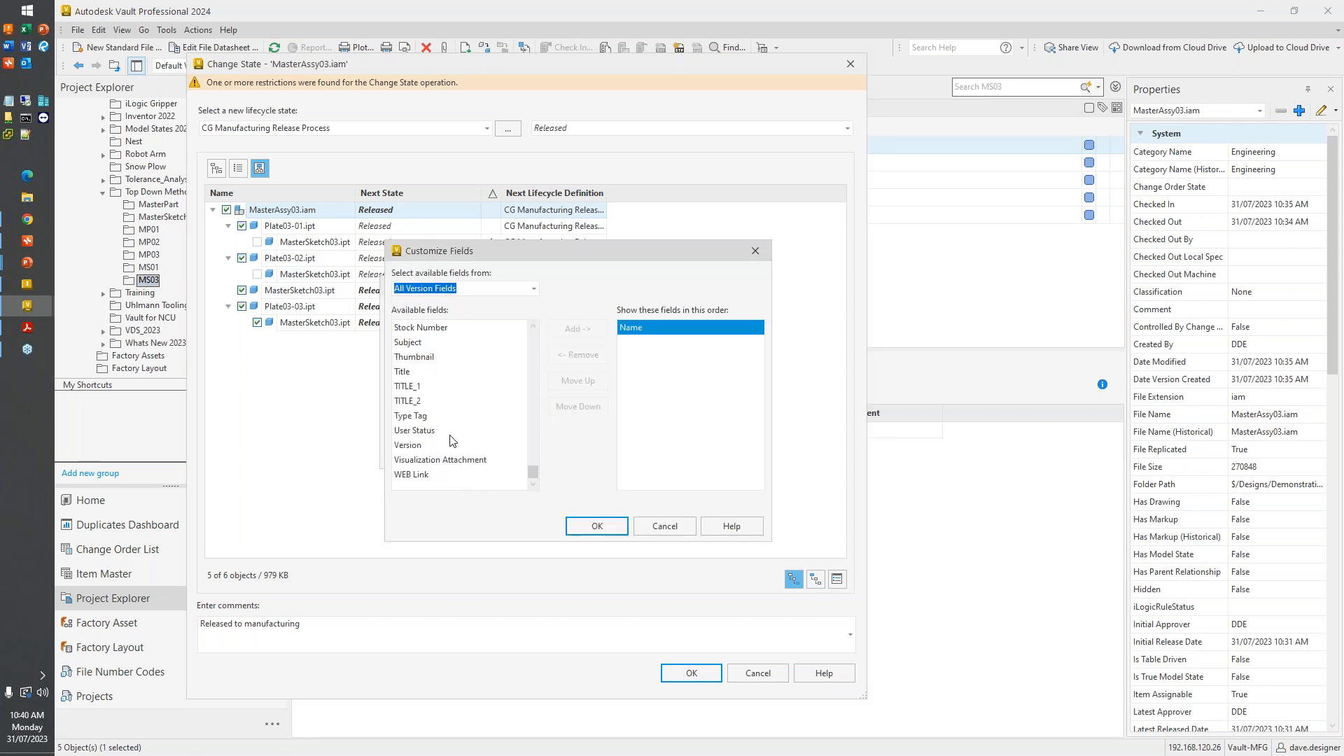
double_click(416, 357)
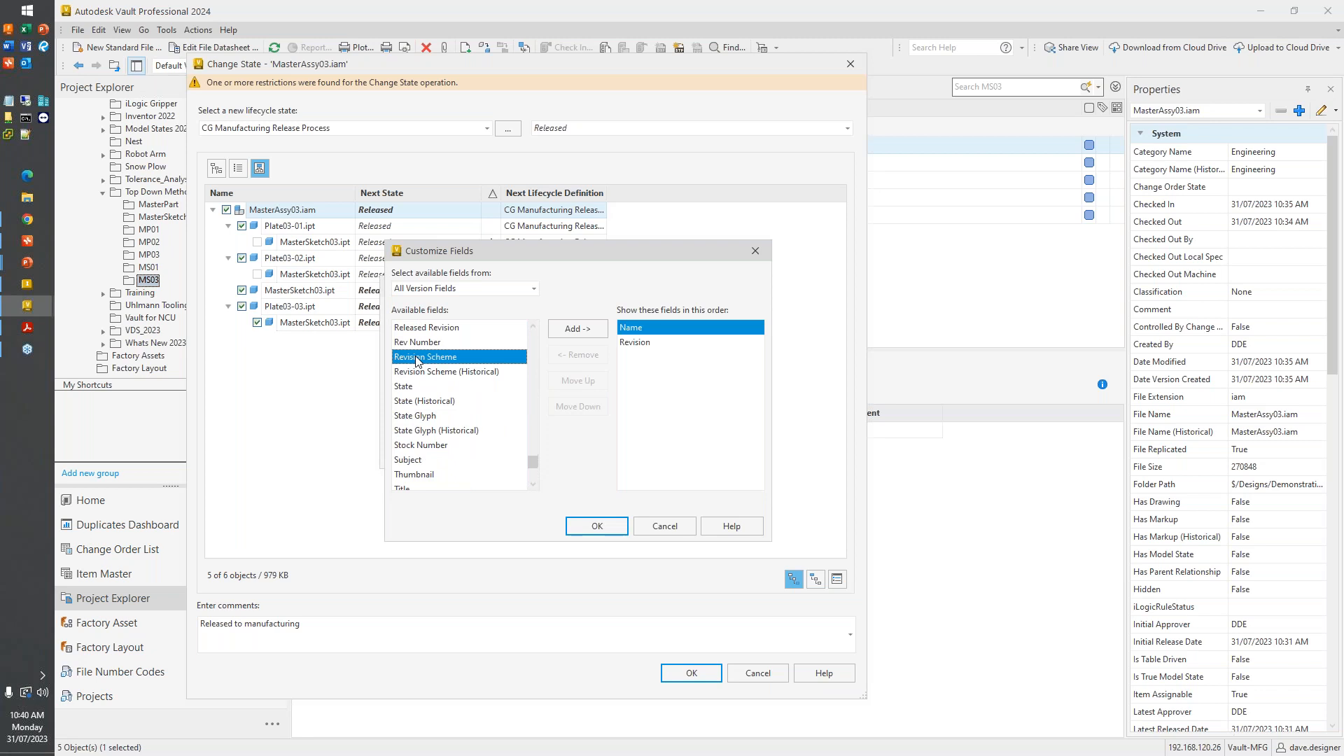
left_click(590, 521)
left_click(592, 452)
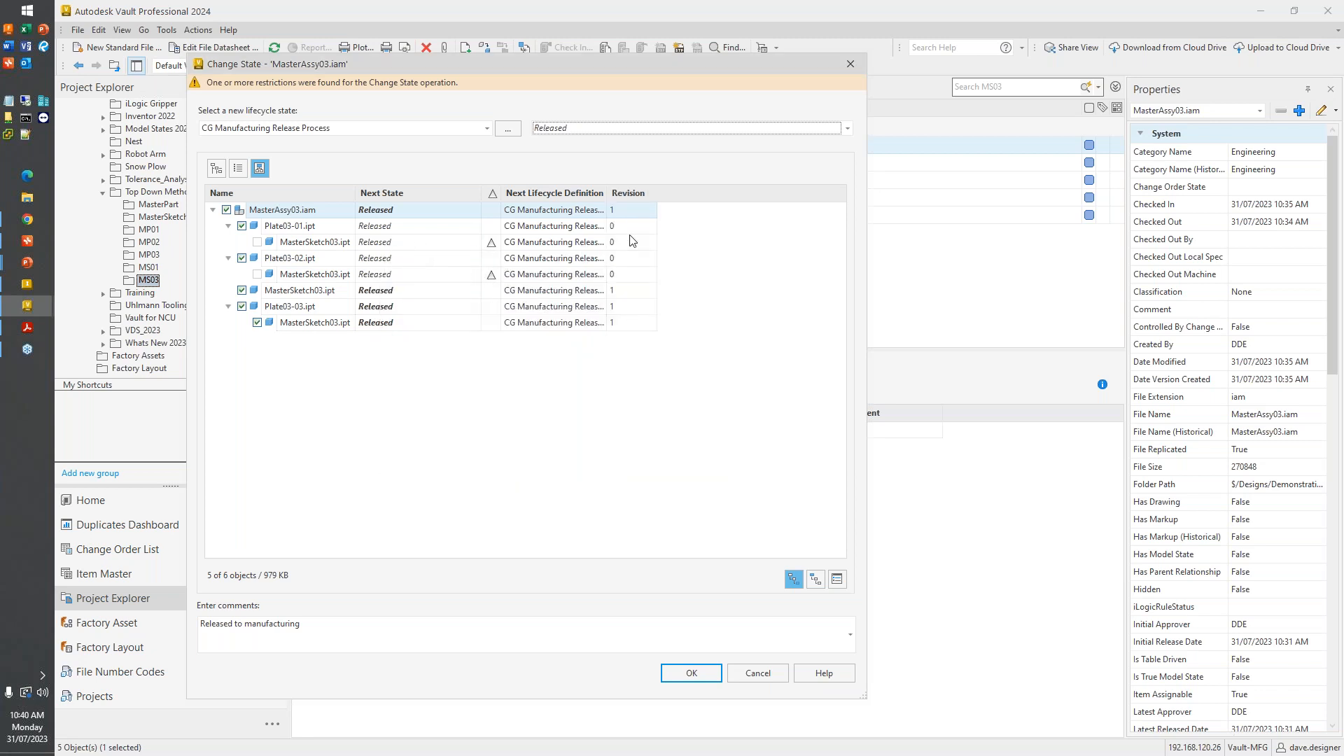
- Compare the revisions of Plate03-01.ipt, Plate03-02.ipt, Plate03-03.ipt and the MasterSketch03.ipt entries in the state change list
left_click(632, 326)
left_click(620, 326)
key("ctrl")
key("ctrl")
key("ctrl")
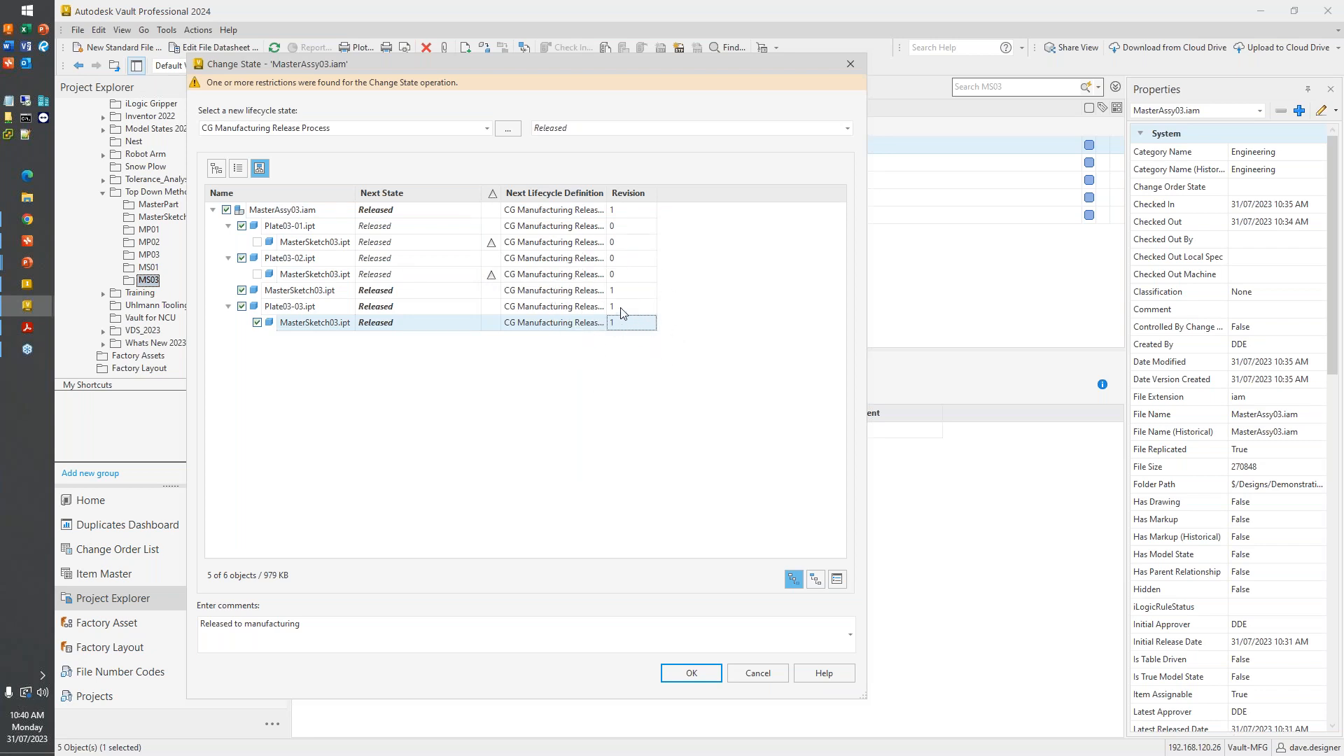
key("ctrl")
left_click(623, 292)
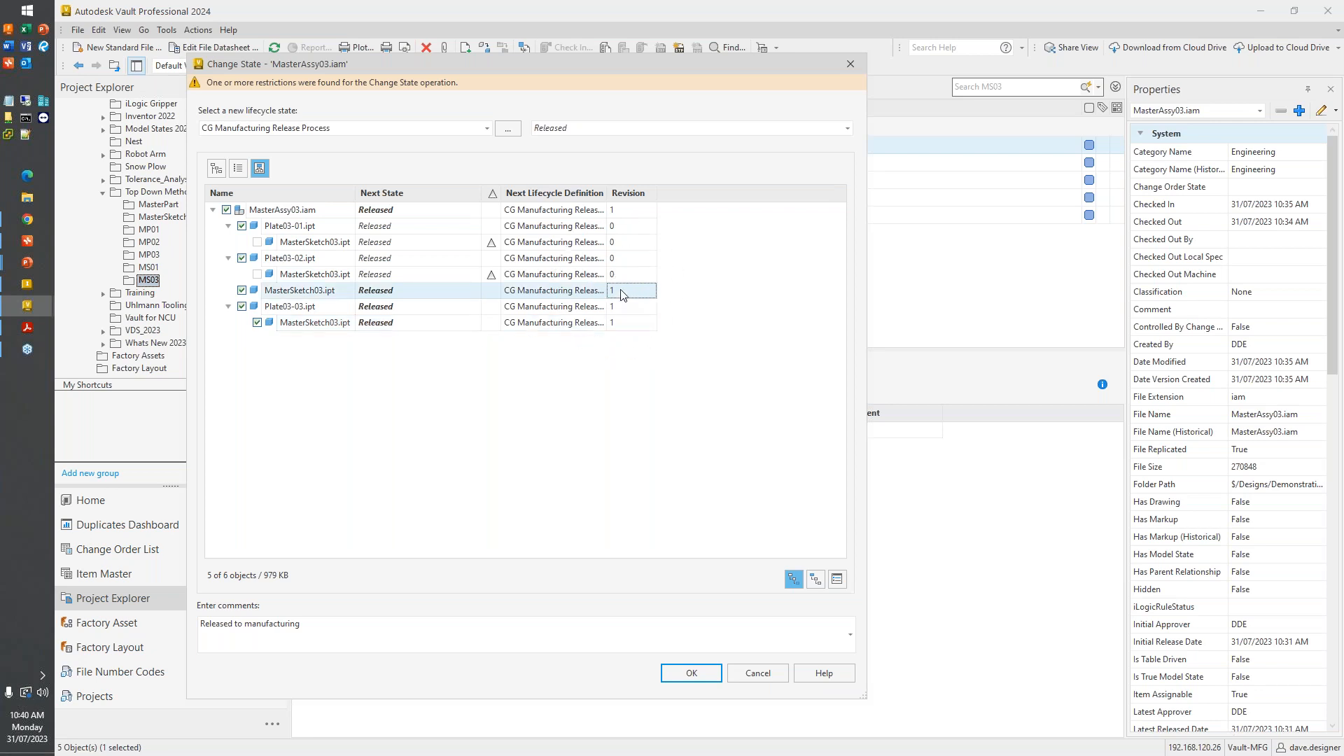
key("ctrl")
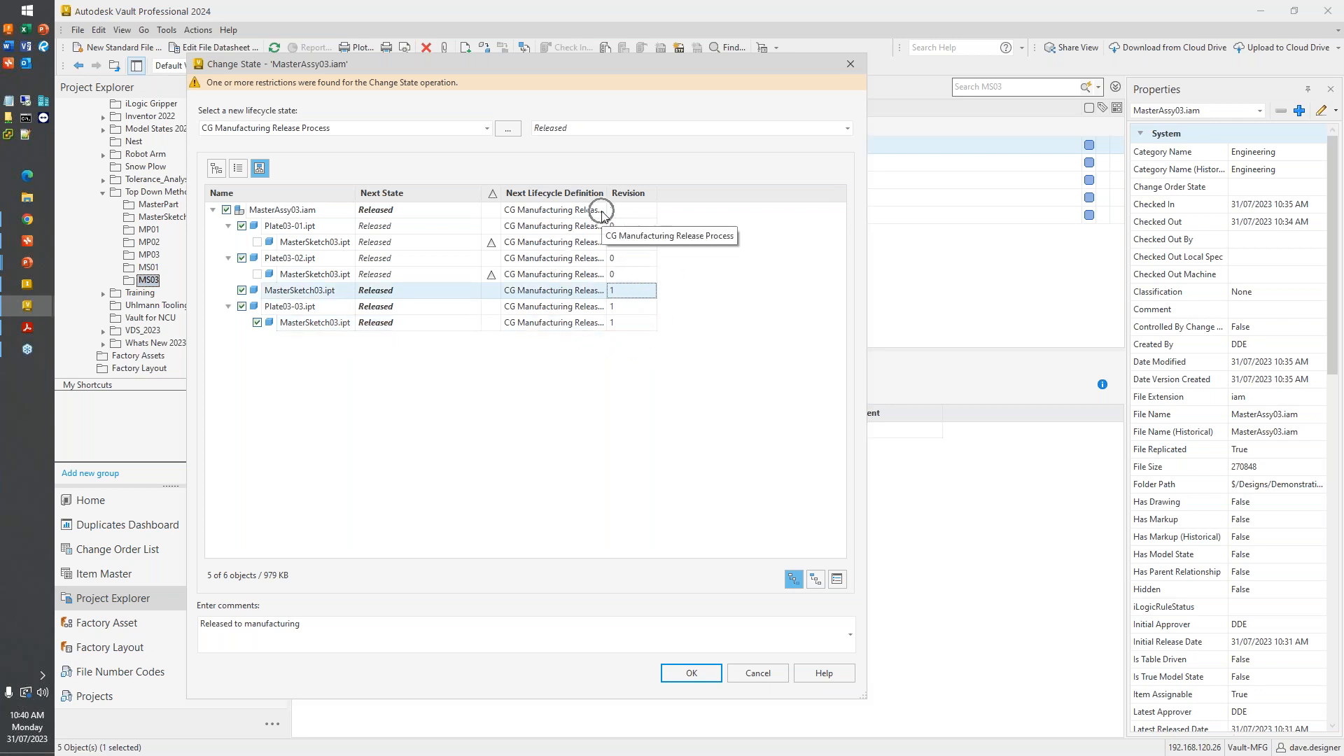
key("ctrl")
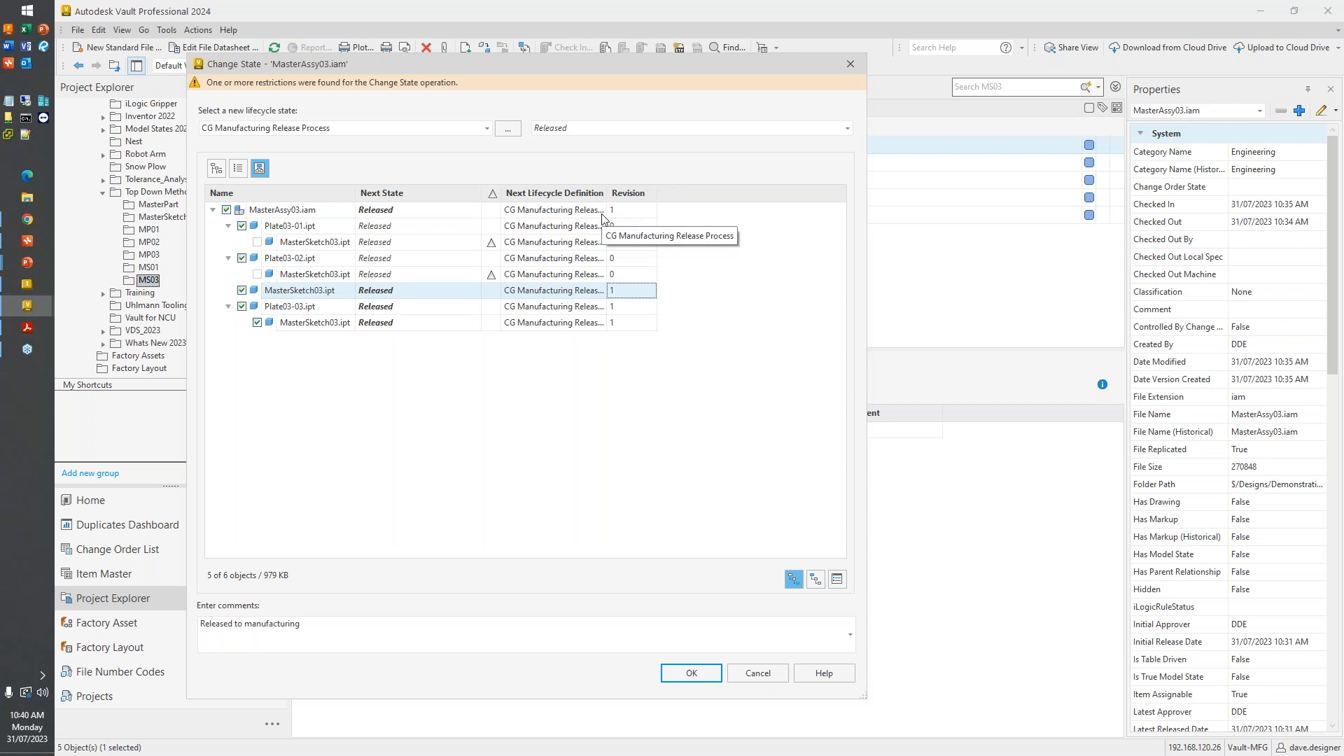
left_click(621, 274)
key("ctrl")
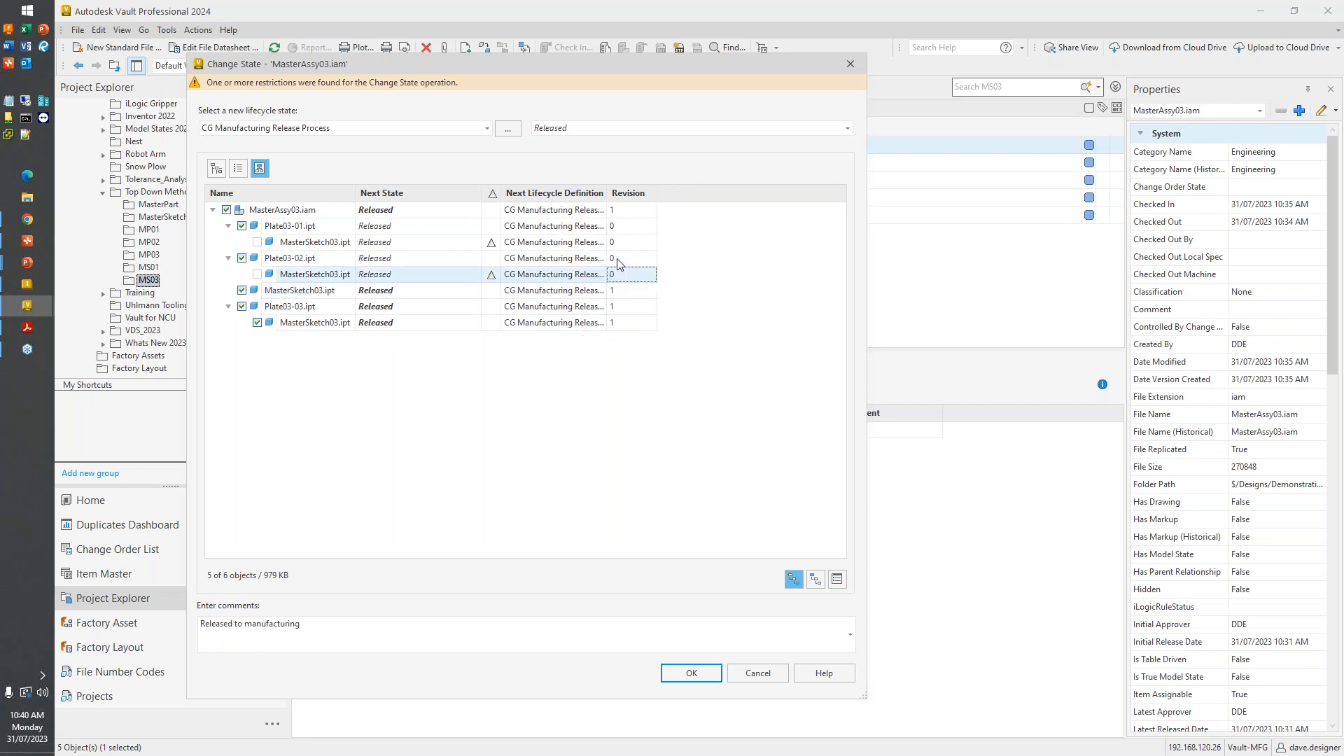
left_click(617, 258)
key("ctrl")
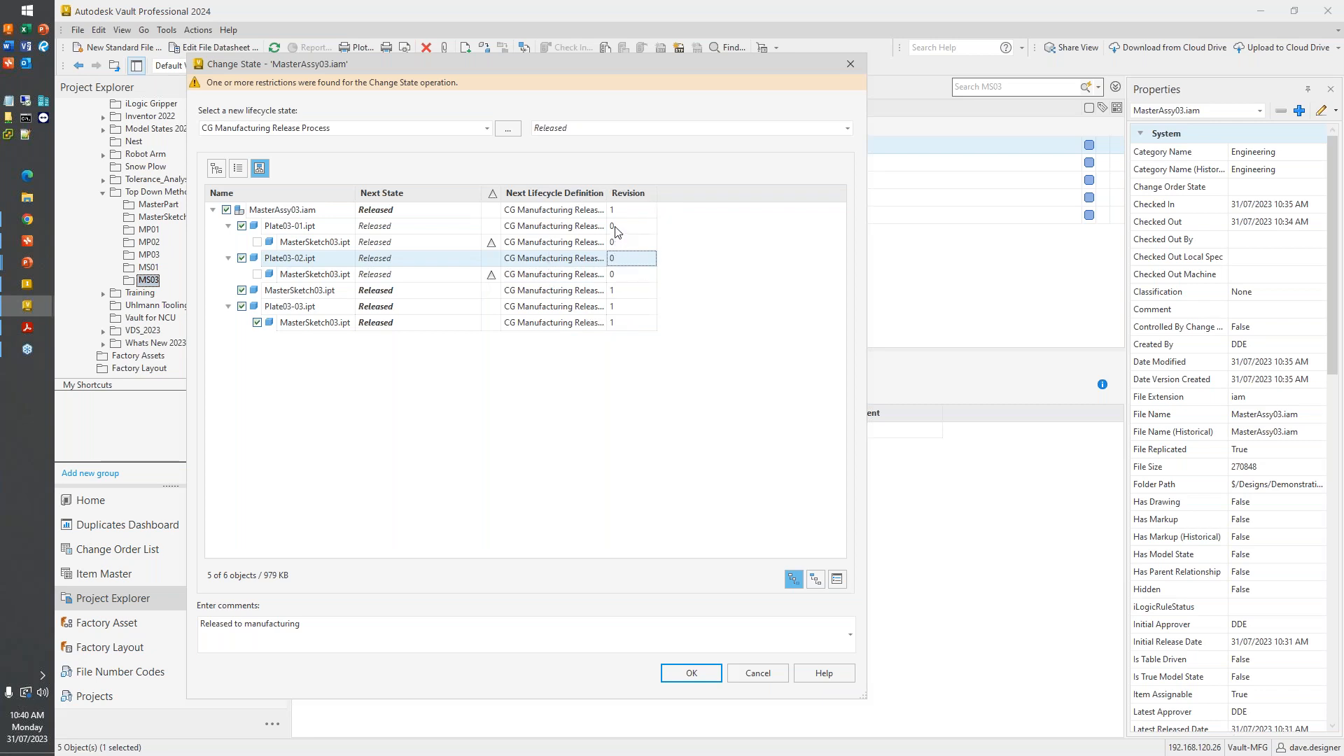
left_click(616, 226)
key("ctrl")
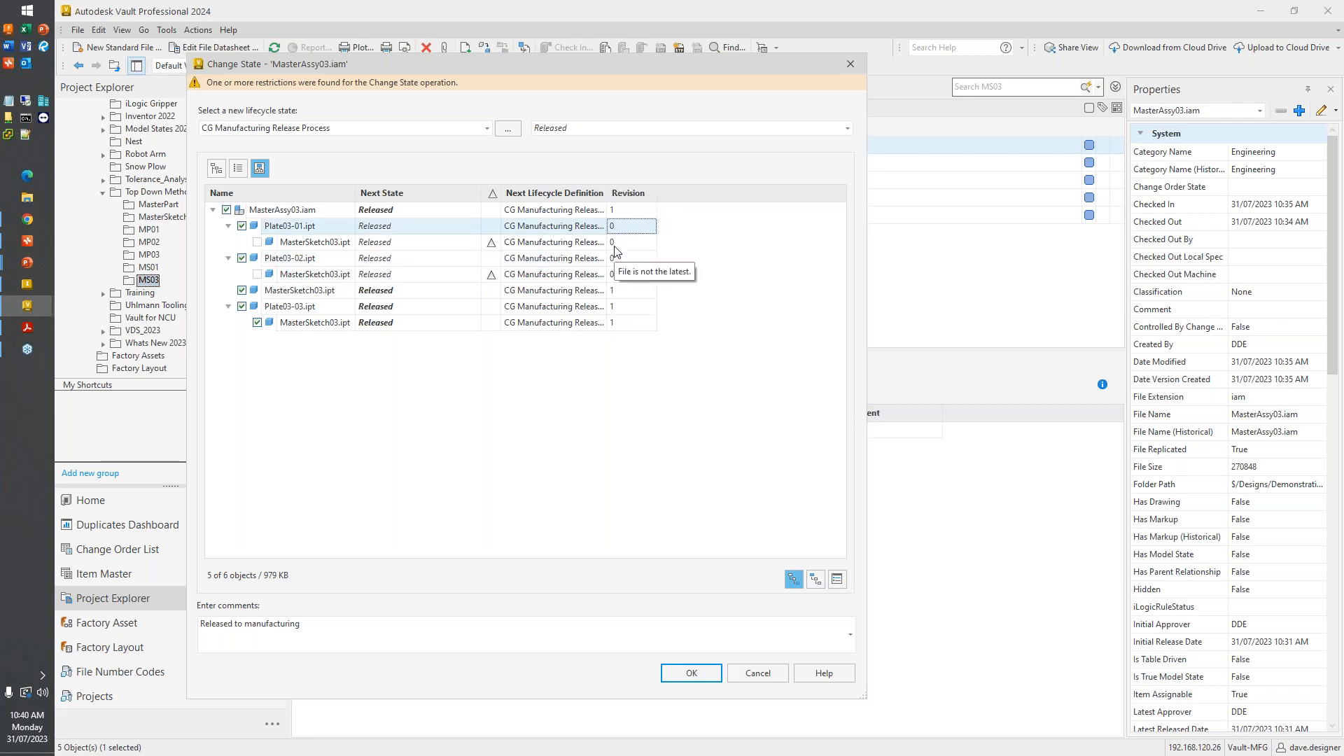
left_click(614, 245)
key("ctrl")
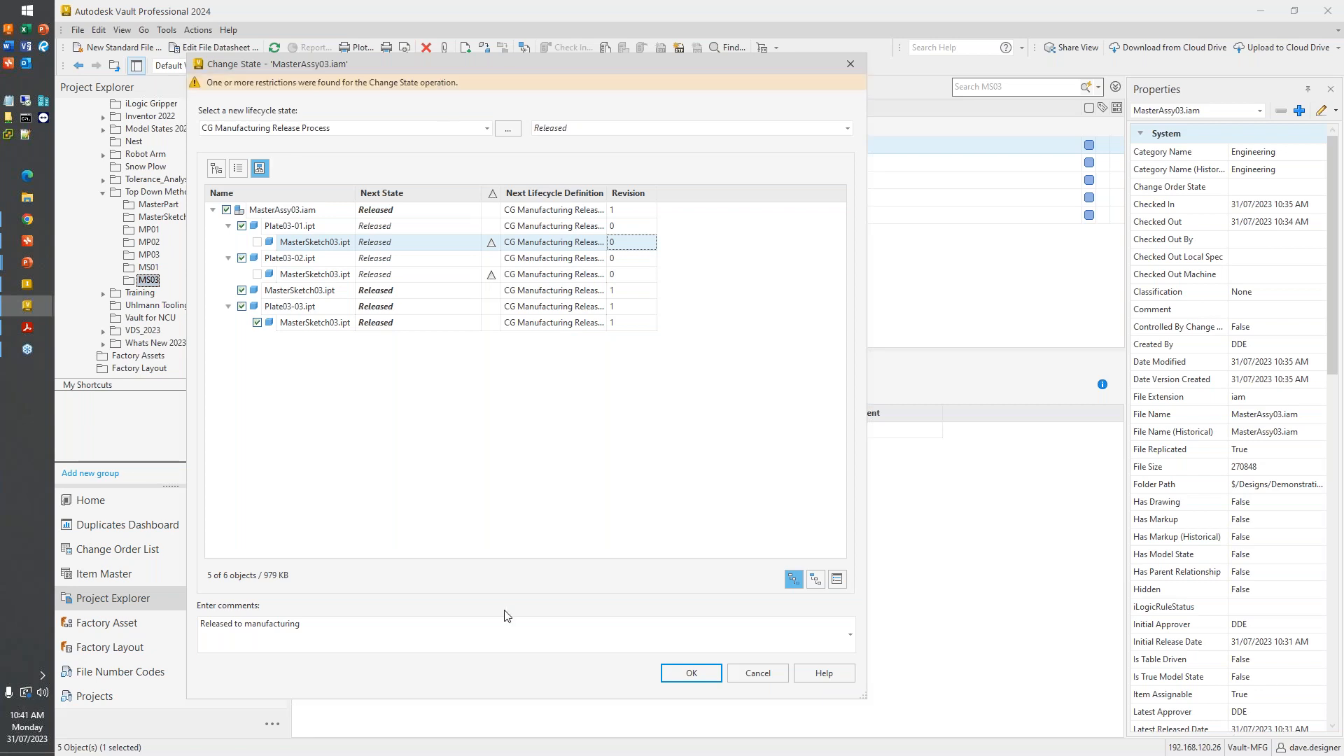
- Apply the state change to MasterAssy03.iam, check the restriction details for MasterSketch03.ipt and continue with the remaining objects
left_click(673, 676)
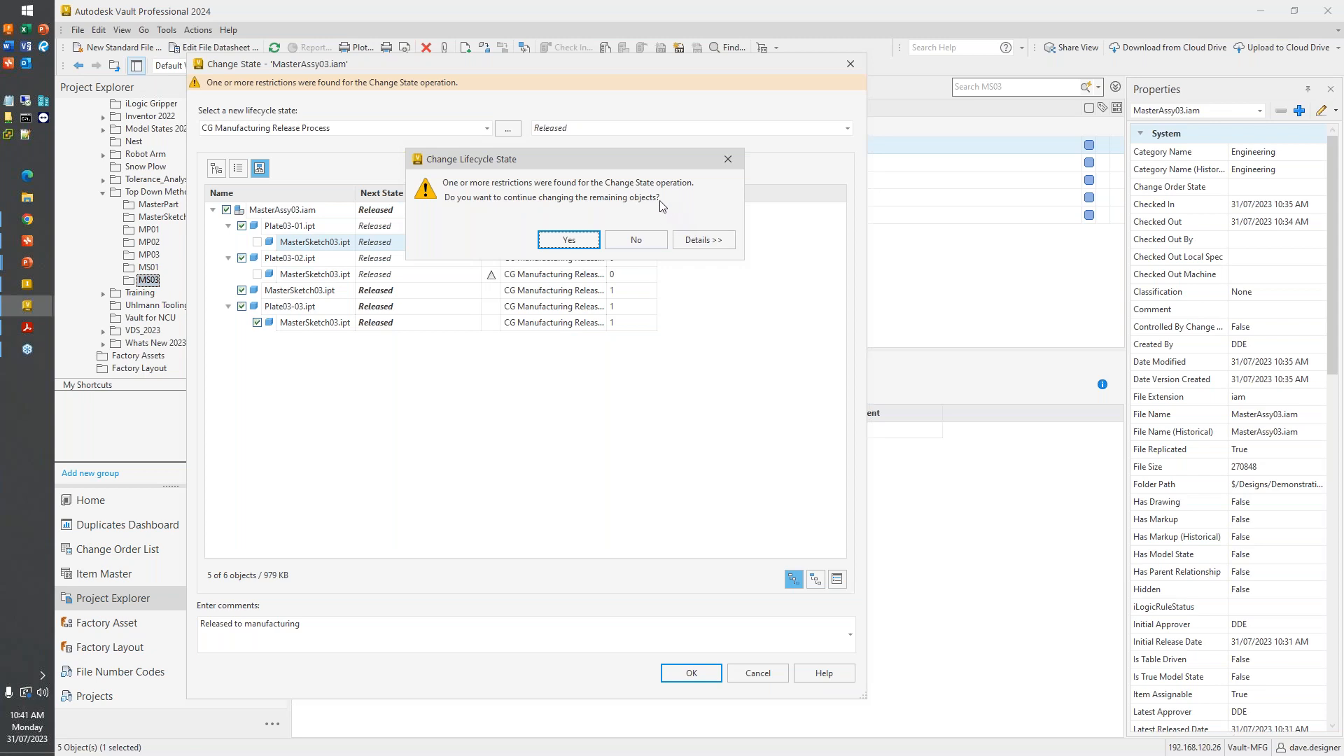
left_click(690, 239)
left_click(465, 254)
left_click_drag(483, 165, 773, 180)
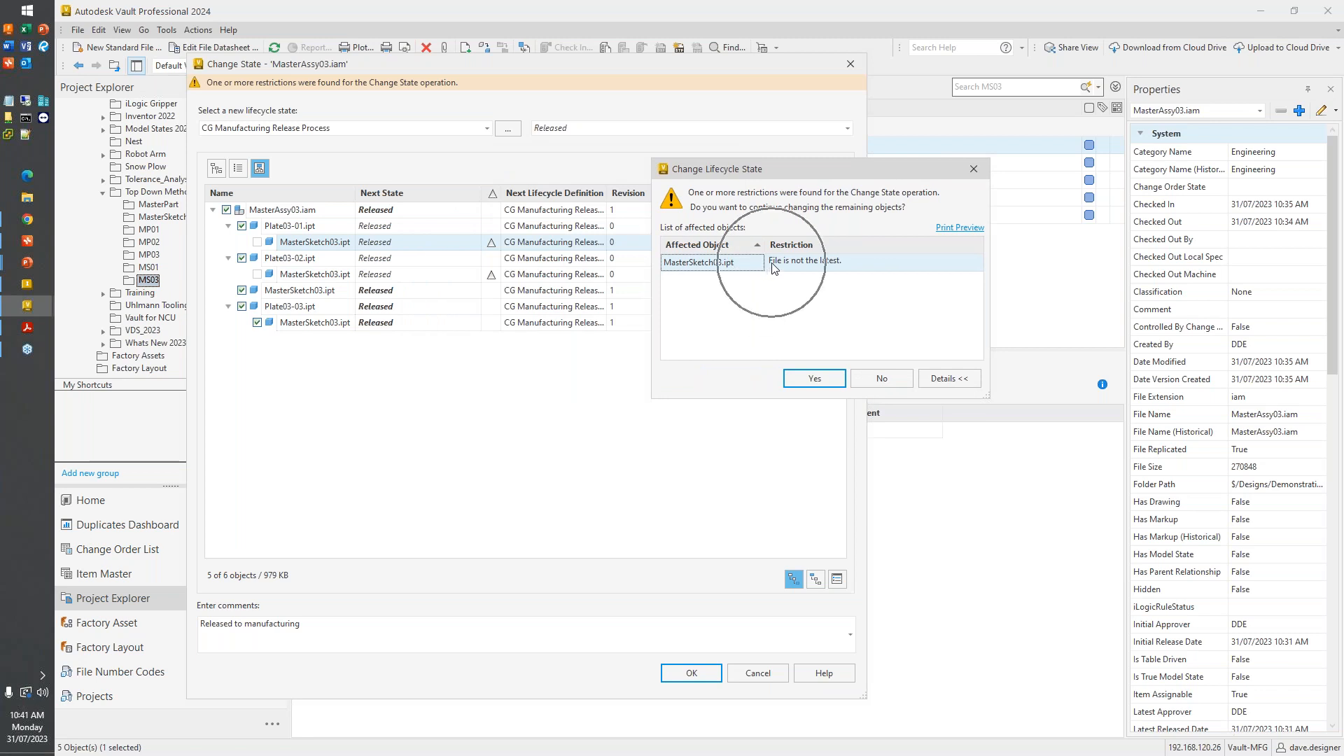
left_click_drag(763, 171, 817, 170)
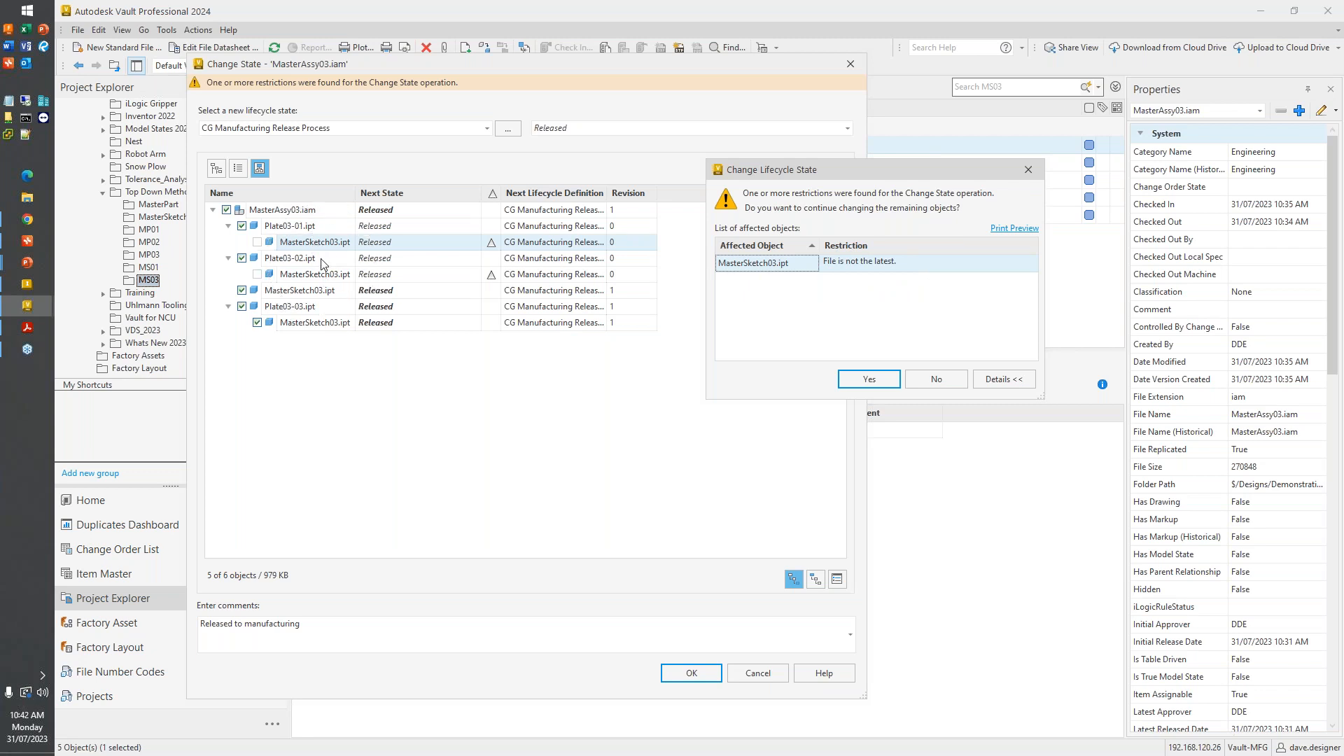
left_click(842, 378)
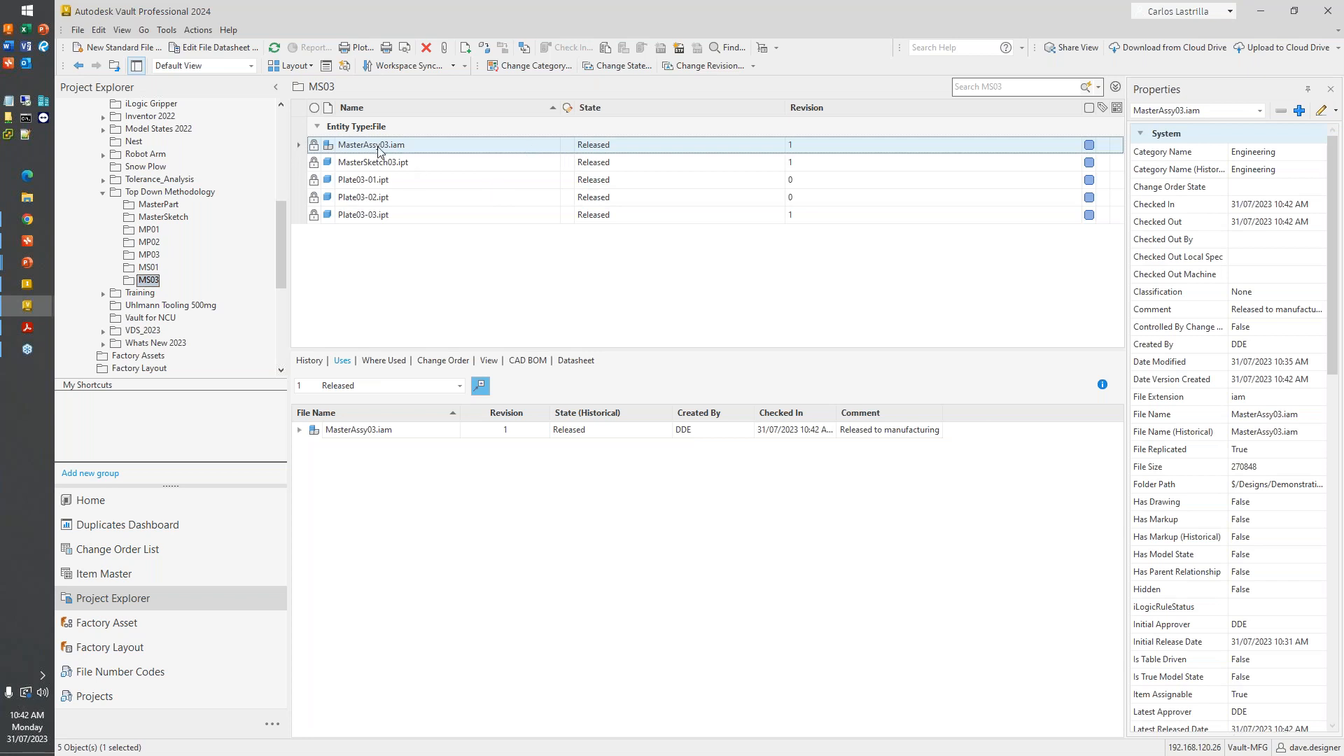
- Inspect the MasterSketch03.ipt revision used by each plate of MasterAssy03.iam in the Latest Released view
left_click(460, 387)
left_click(423, 424)
left_click(300, 430)
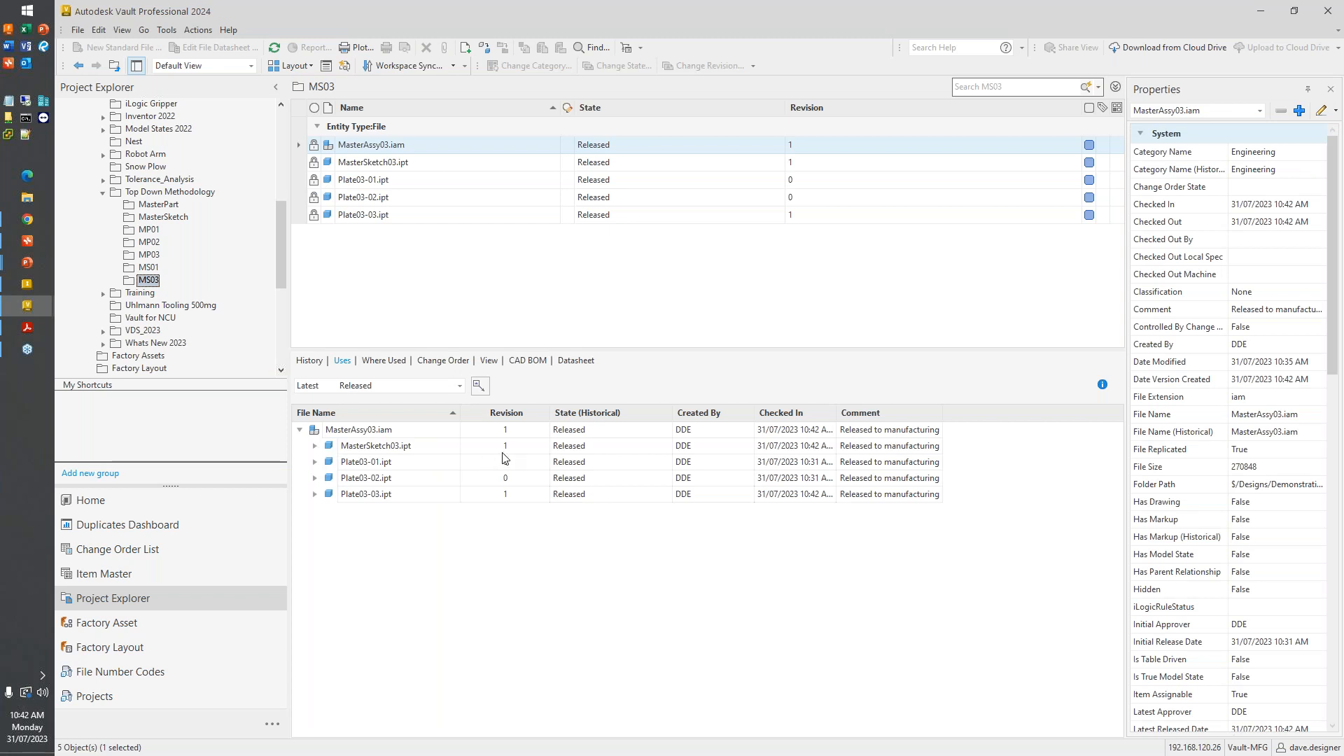
left_click(315, 494)
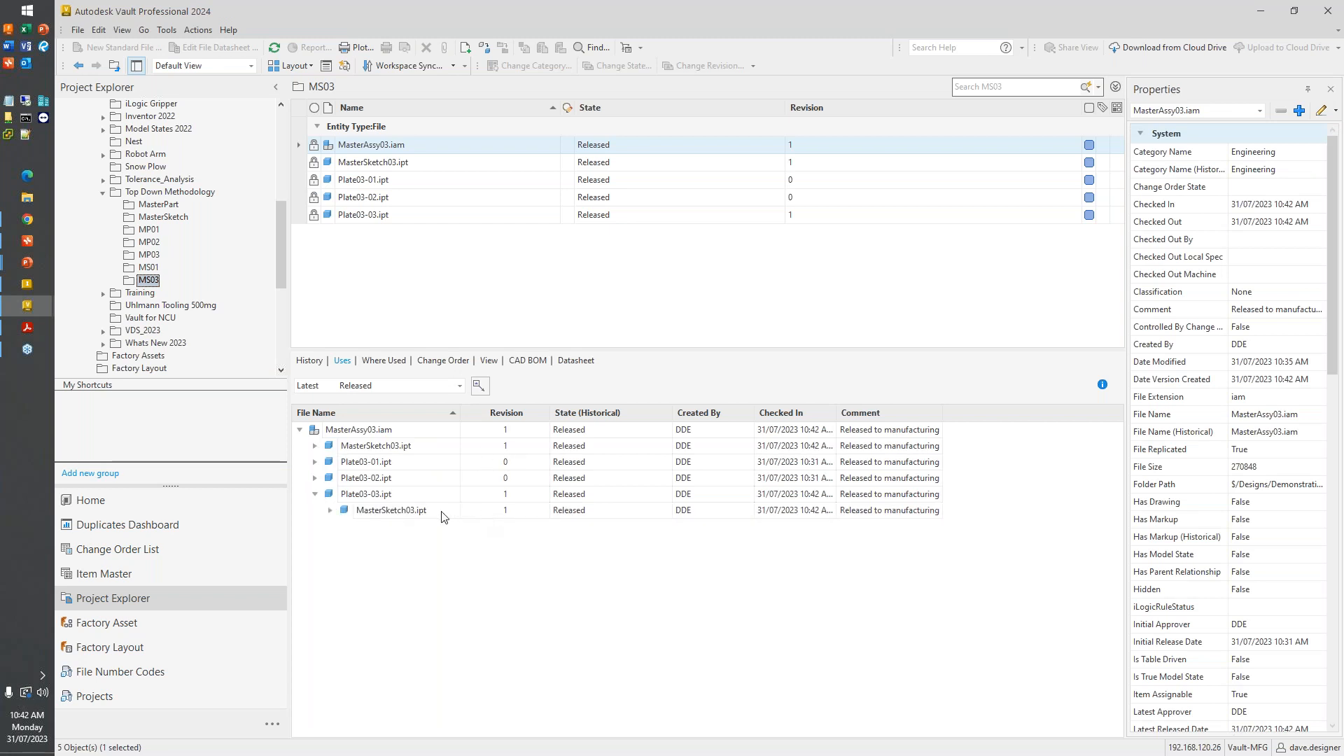
left_click(315, 478)
left_click(494, 496)
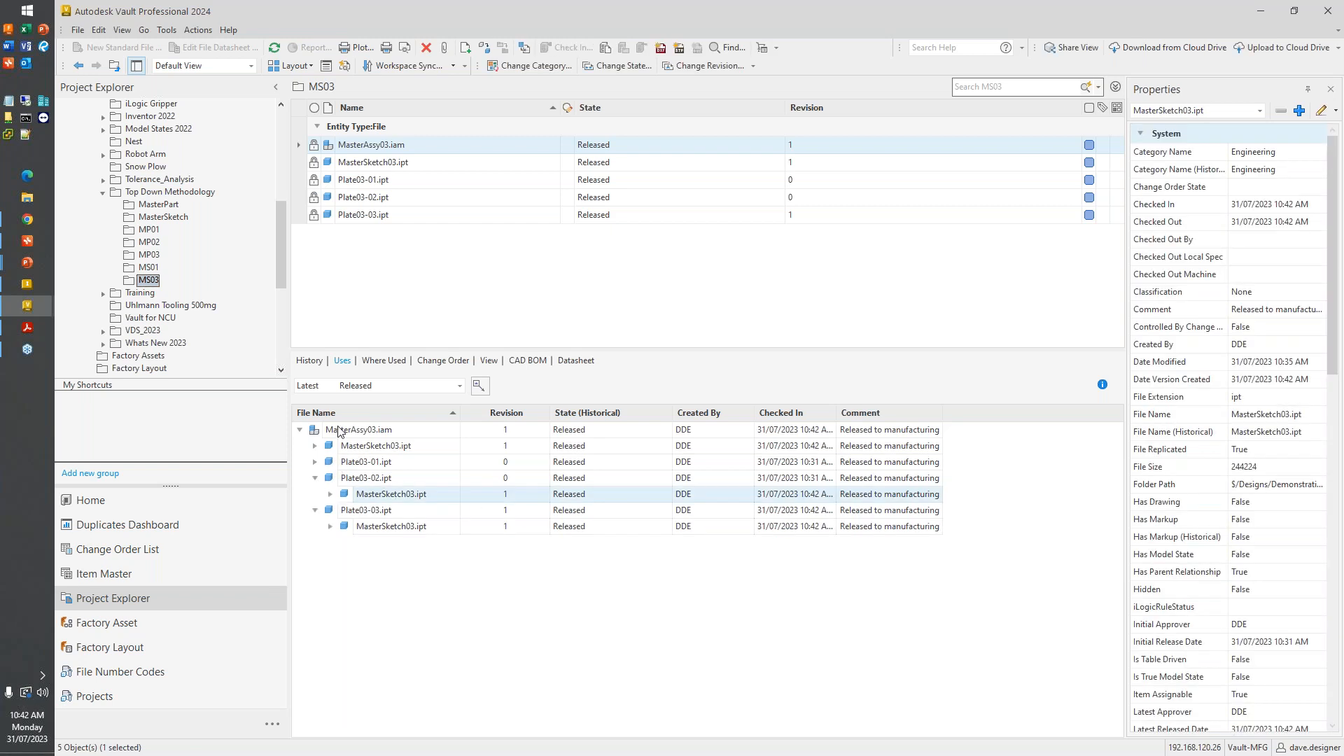
left_click(315, 462)
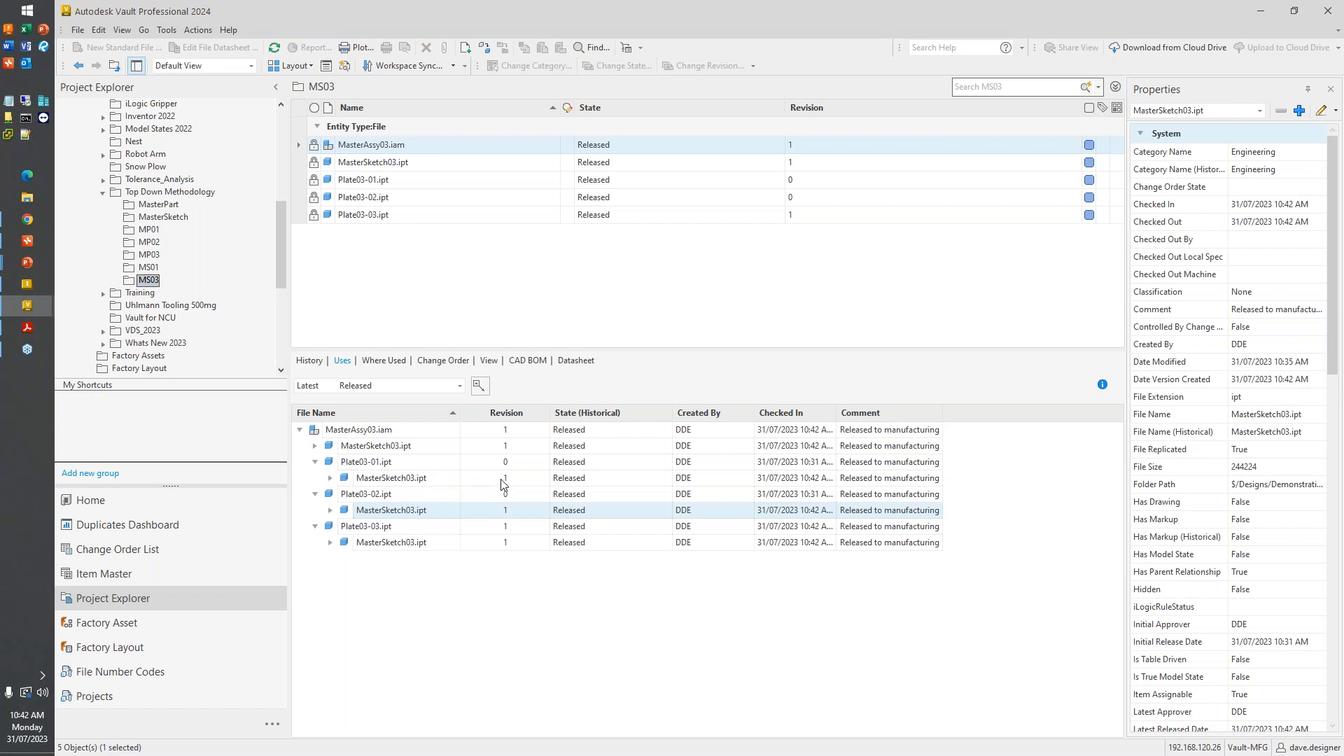
- Show the files used by revision 1 Released of MasterAssy03.iam and examine the MasterSketch03.ipt revision beneath each plate
left_click(459, 385)
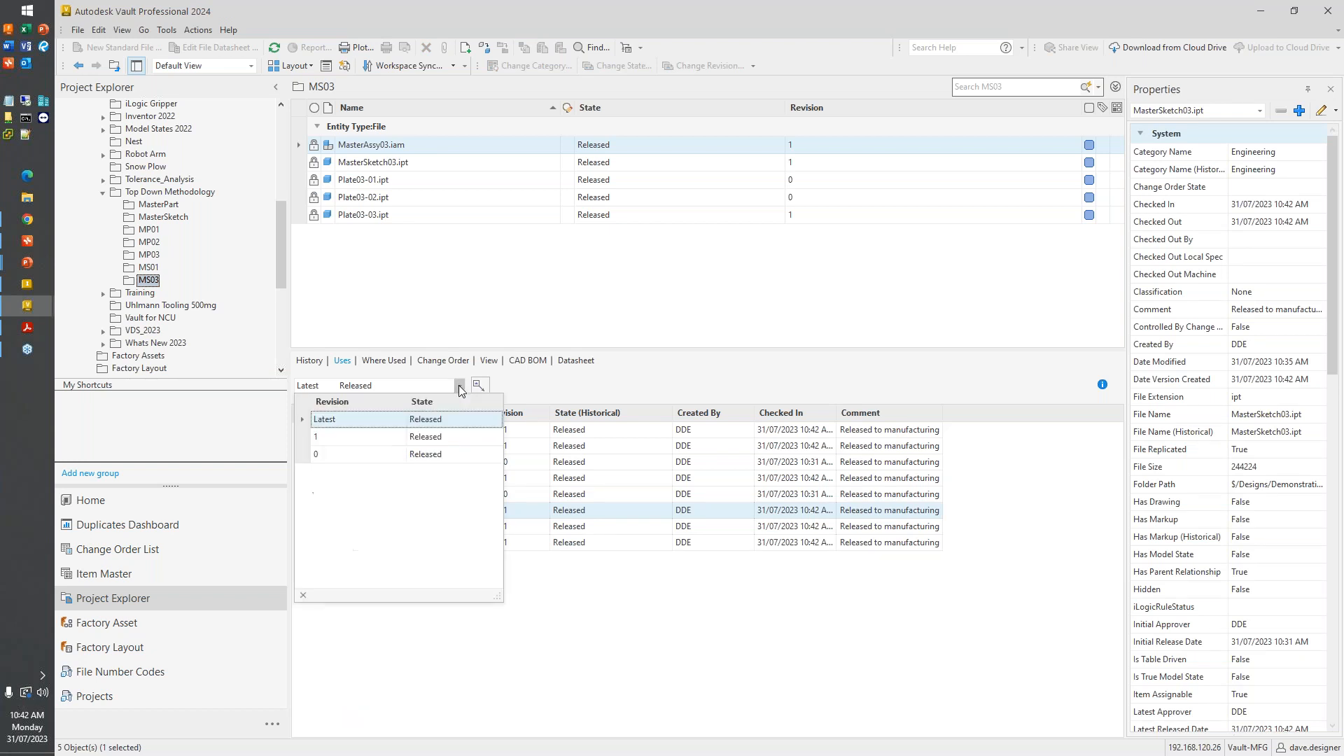
left_click(428, 436)
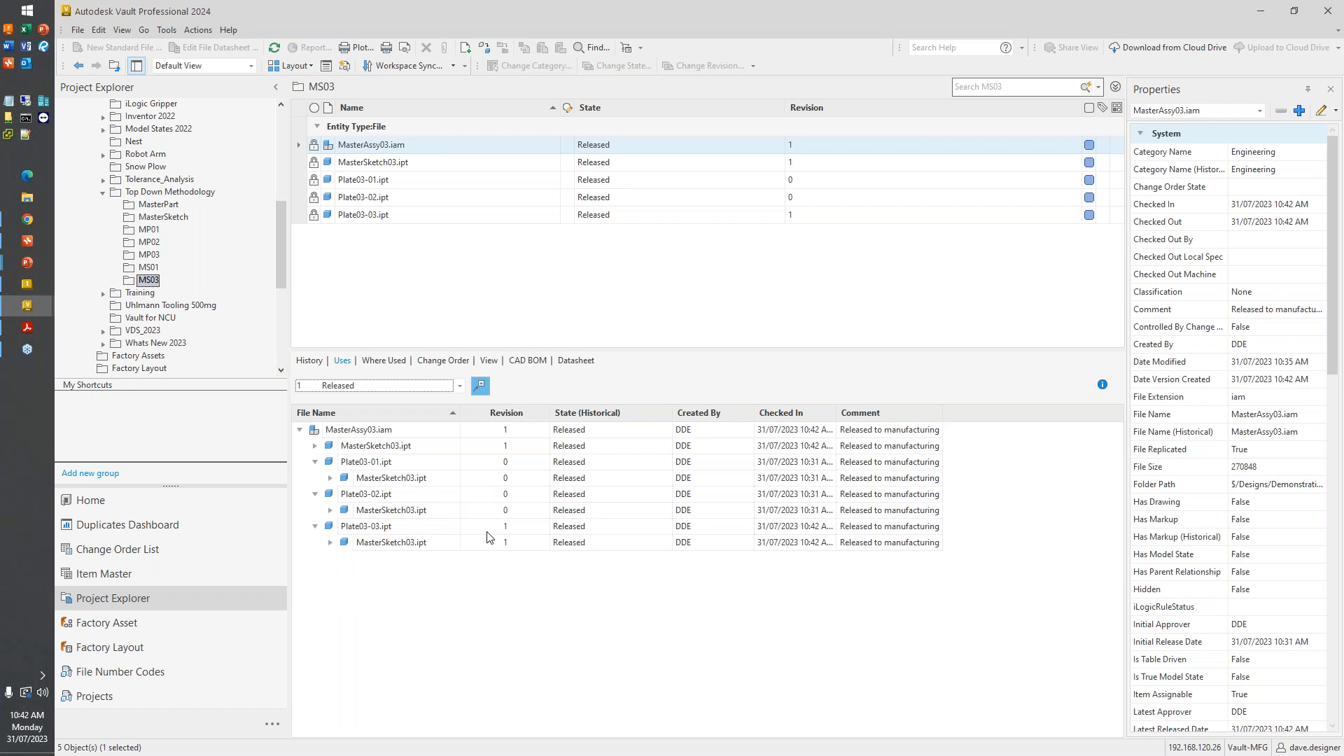
key("ctrl")
key("ctrl")
key("ctrl")
key("ctrl")
key("ctrl")
key("ctrl")
left_click(511, 526)
left_click(514, 542)
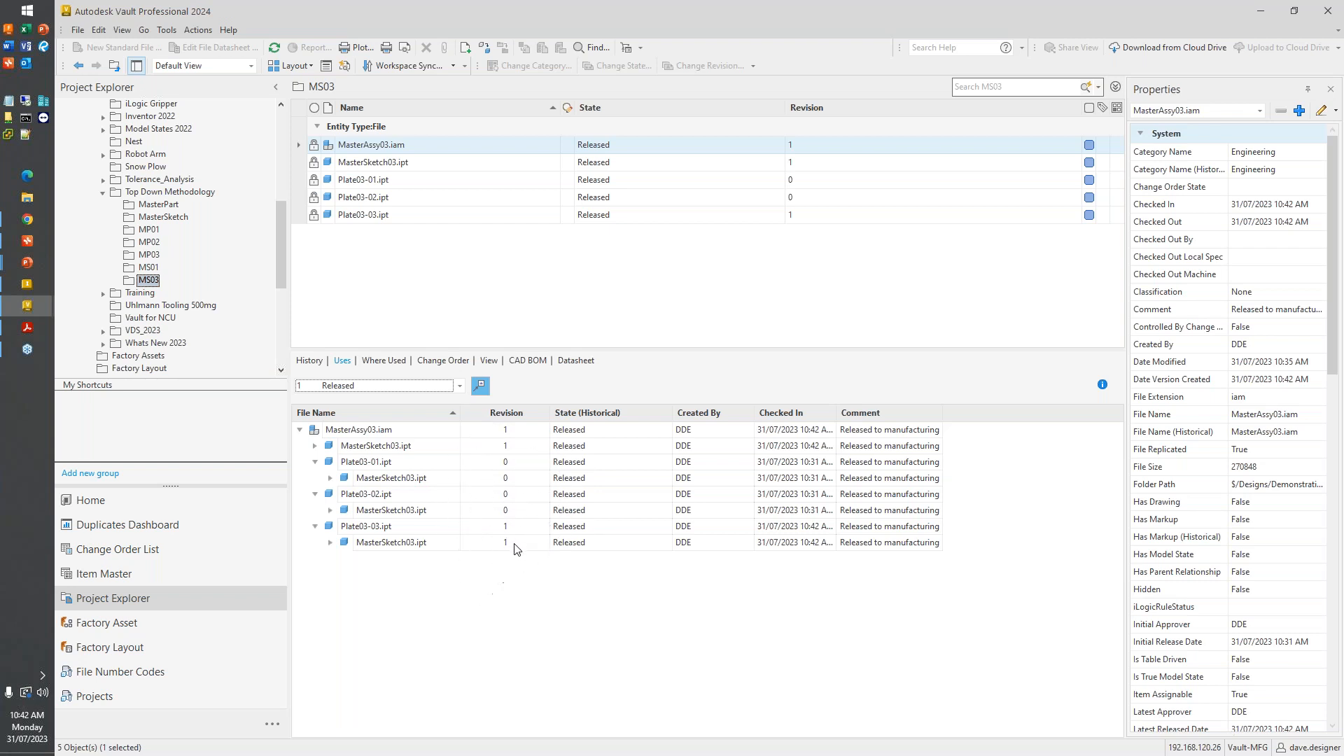
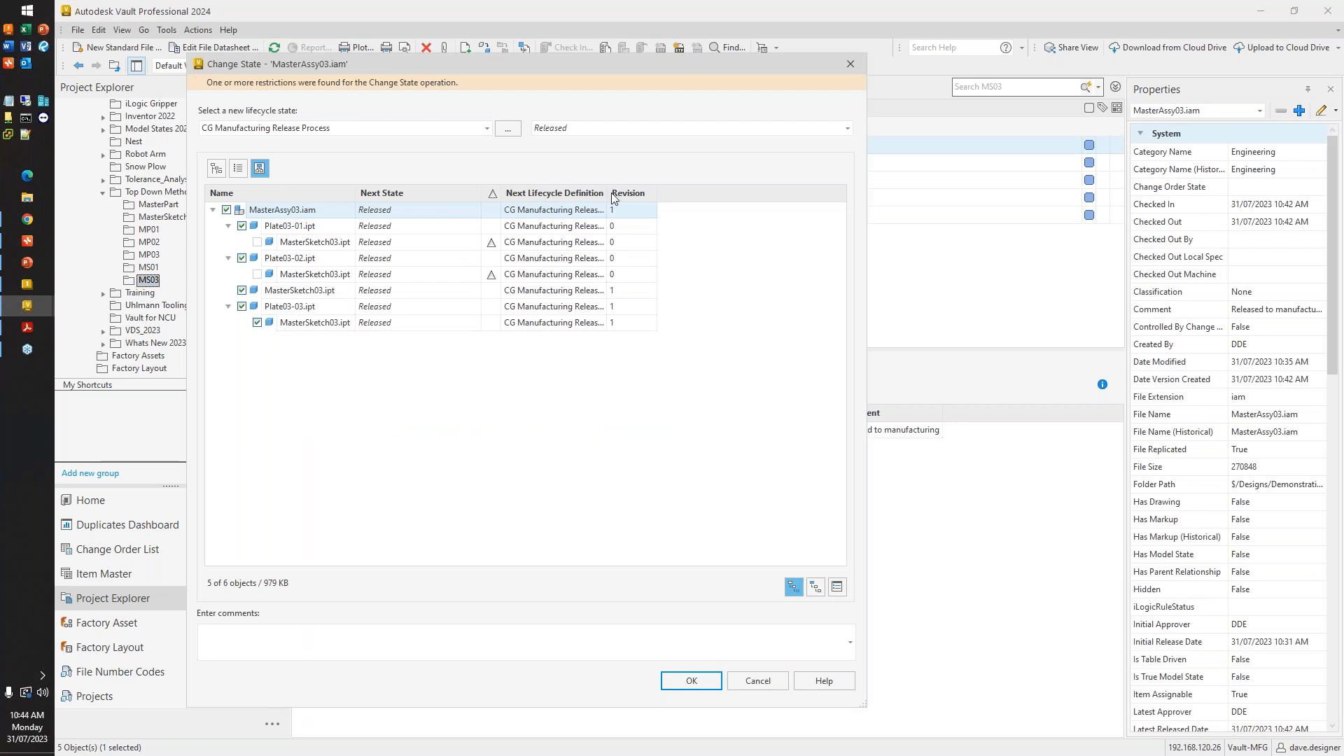
- Change the lifecycle state of MasterAssy03.iam and its referenced files to Work in Progress
left_click(625, 132)
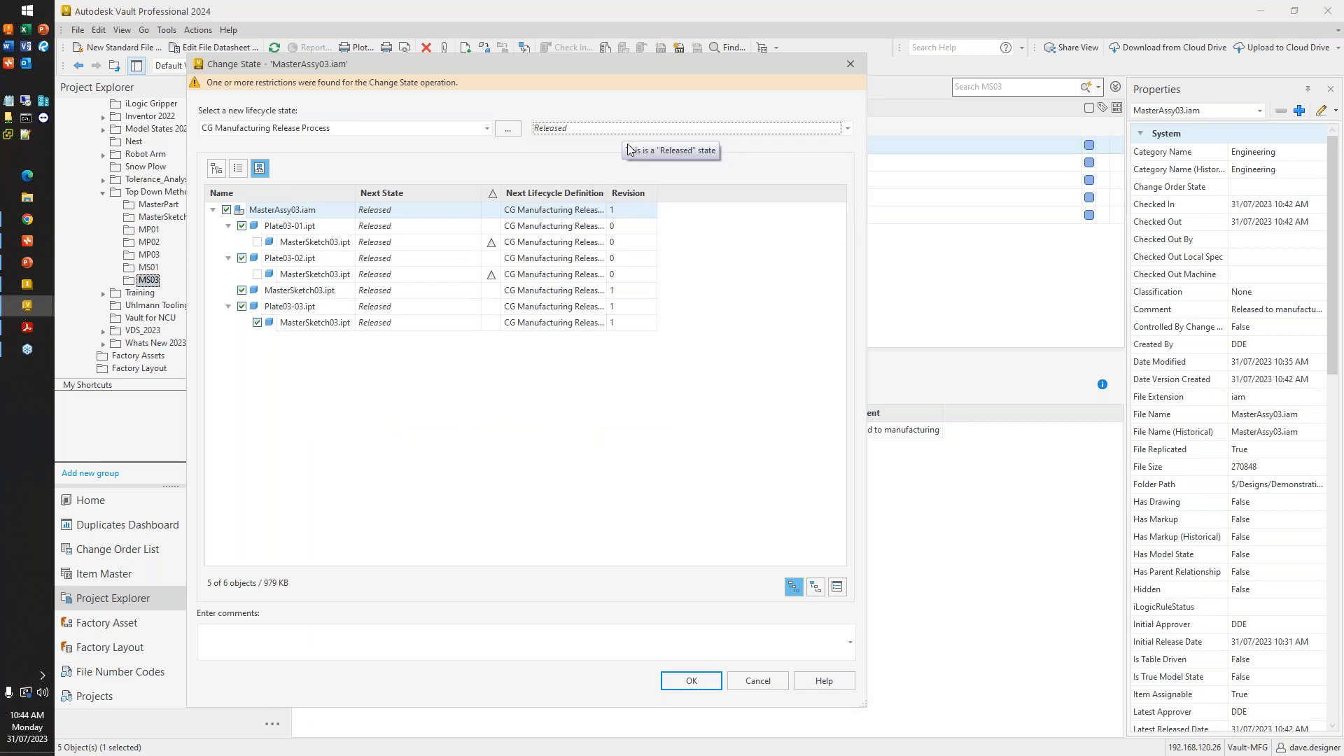
left_click(568, 128)
left_click(565, 142)
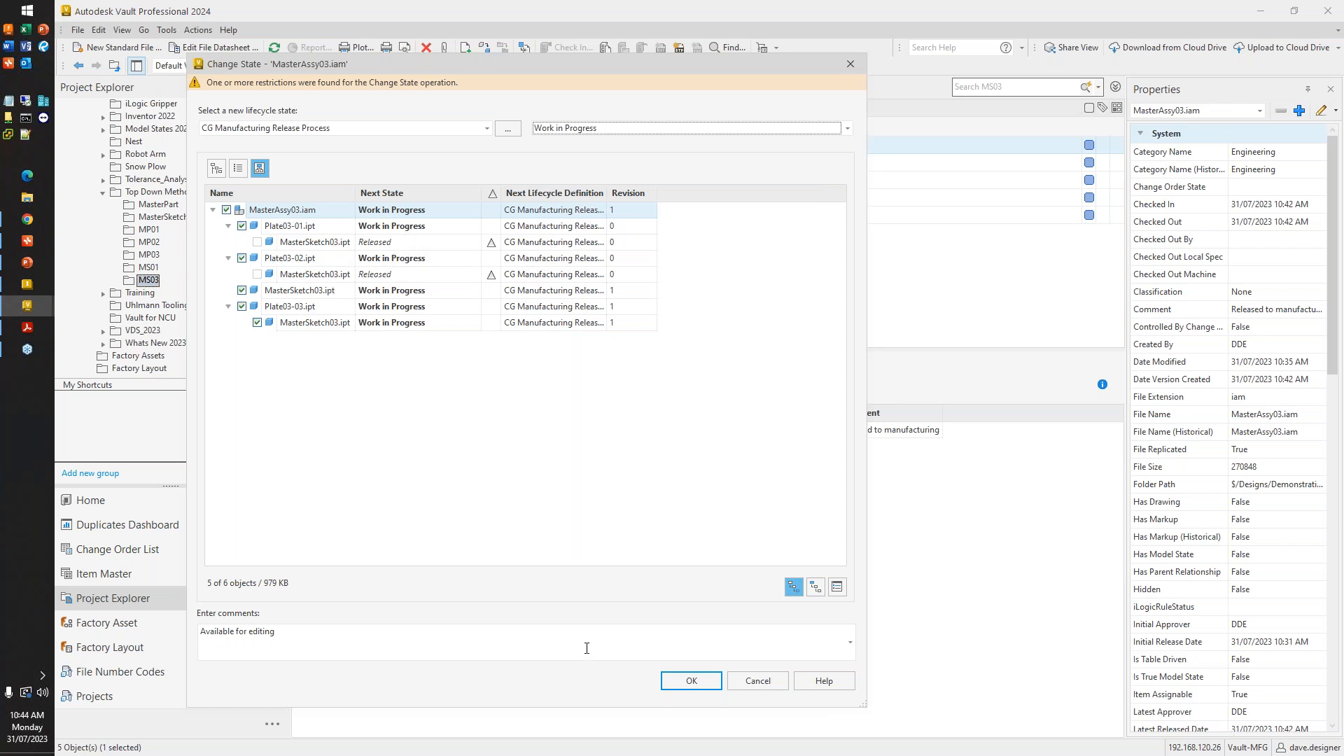
left_click(678, 680)
left_click(879, 251)
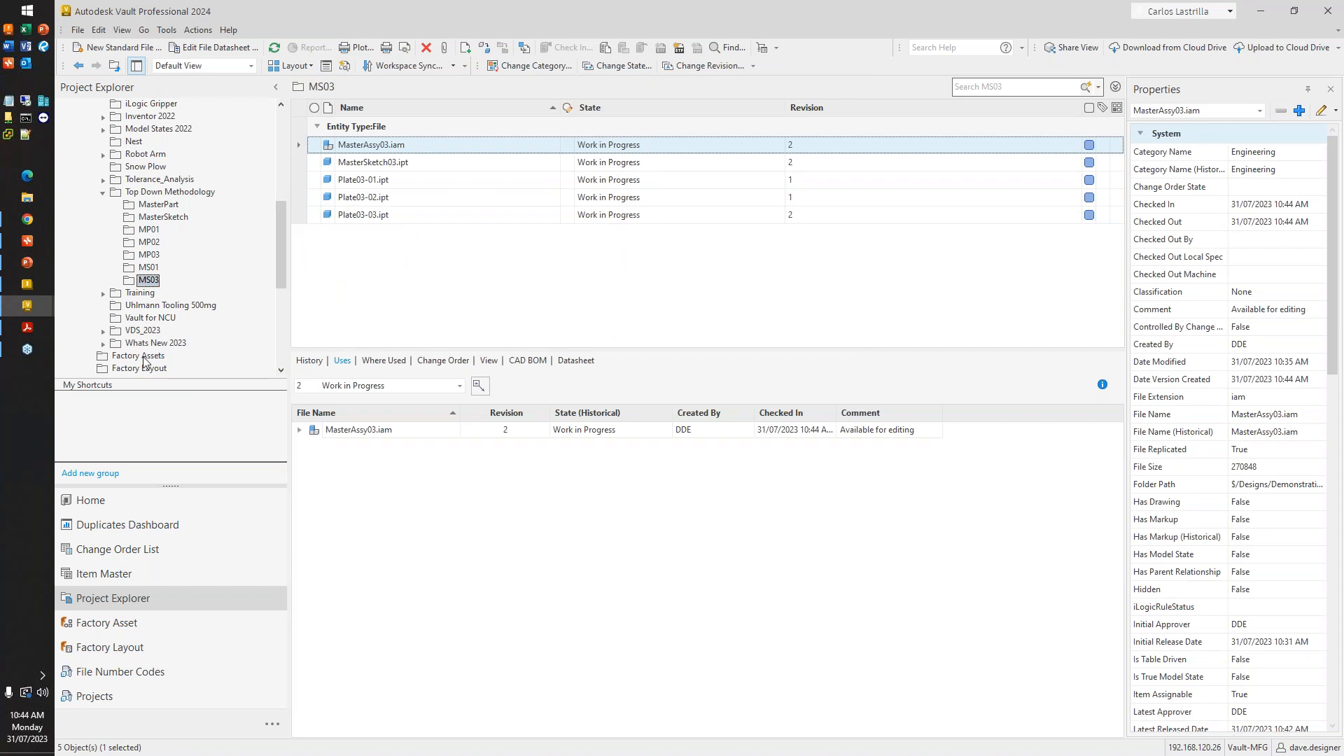
- Switch to Inventor and get the latest Work in Progress revision of MasterAssy03.iam, replacing all locally modified files
left_click(40, 283)
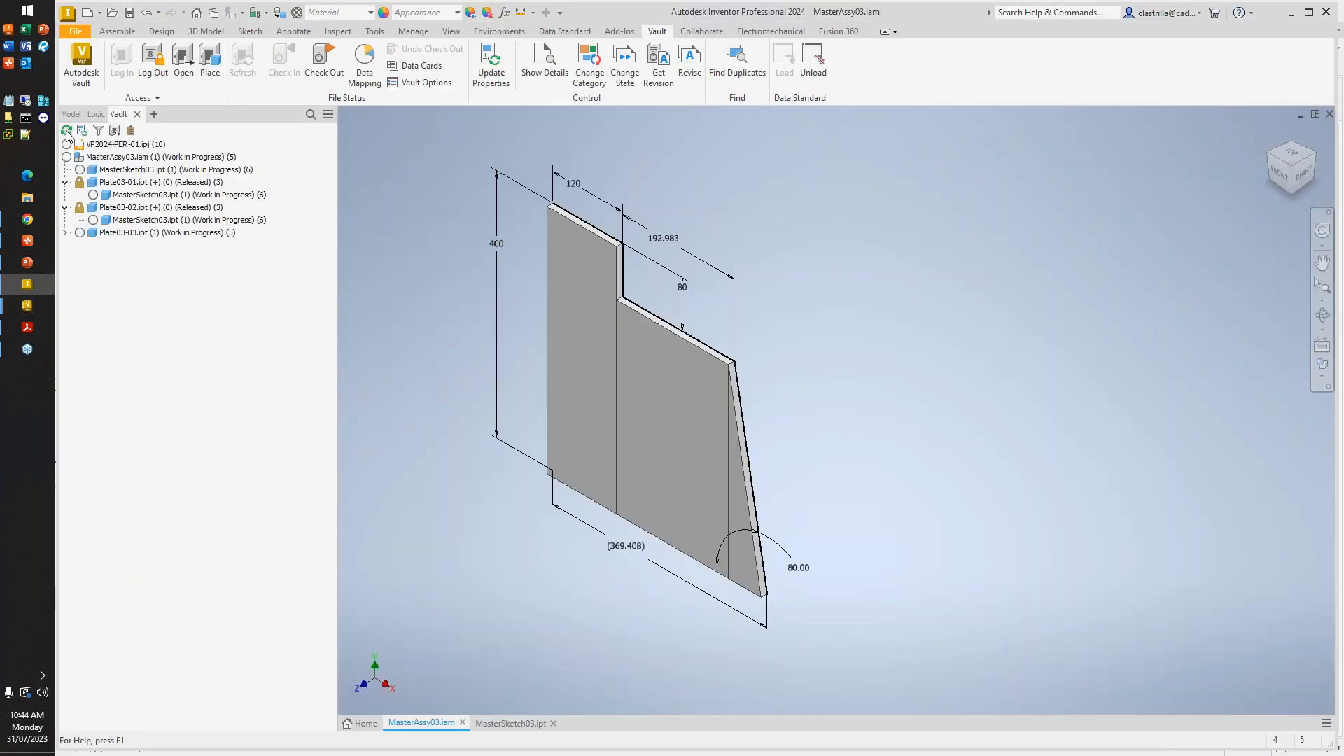
left_click(112, 157)
right_click(116, 159)
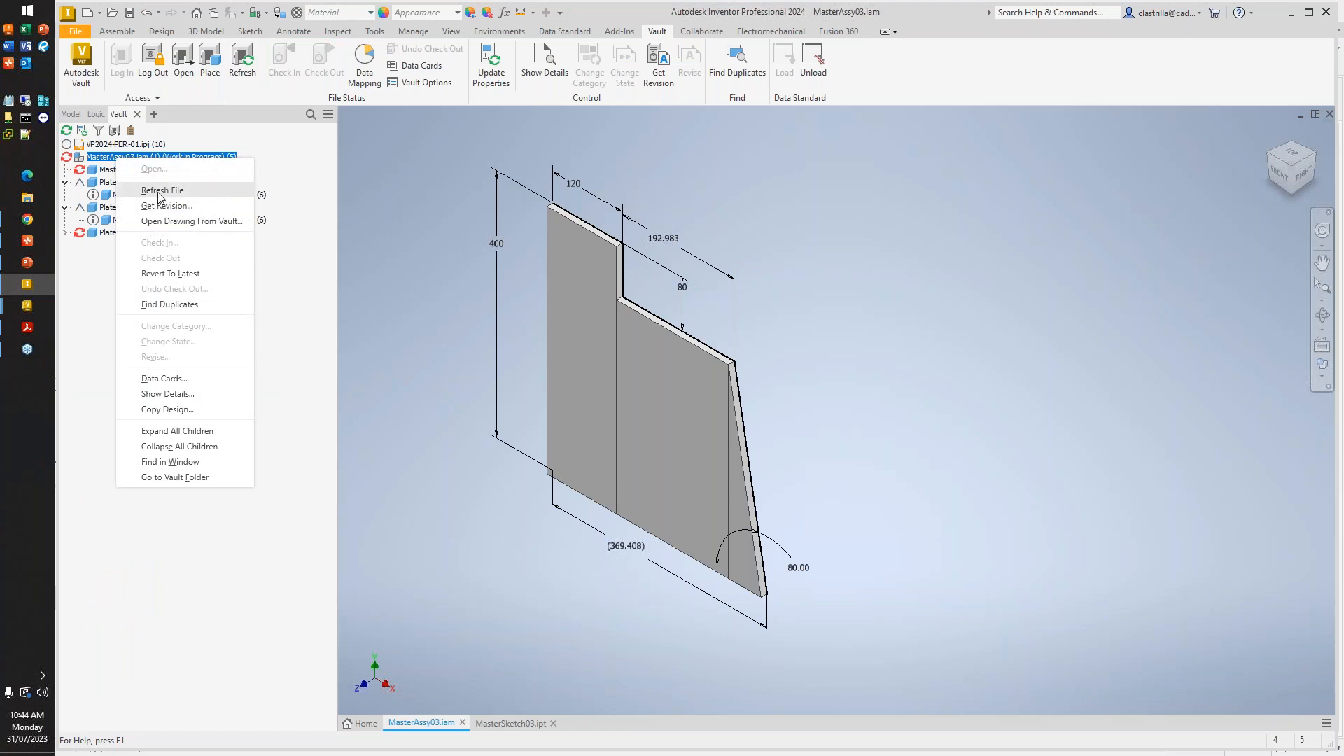
left_click(161, 190)
right_click(153, 158)
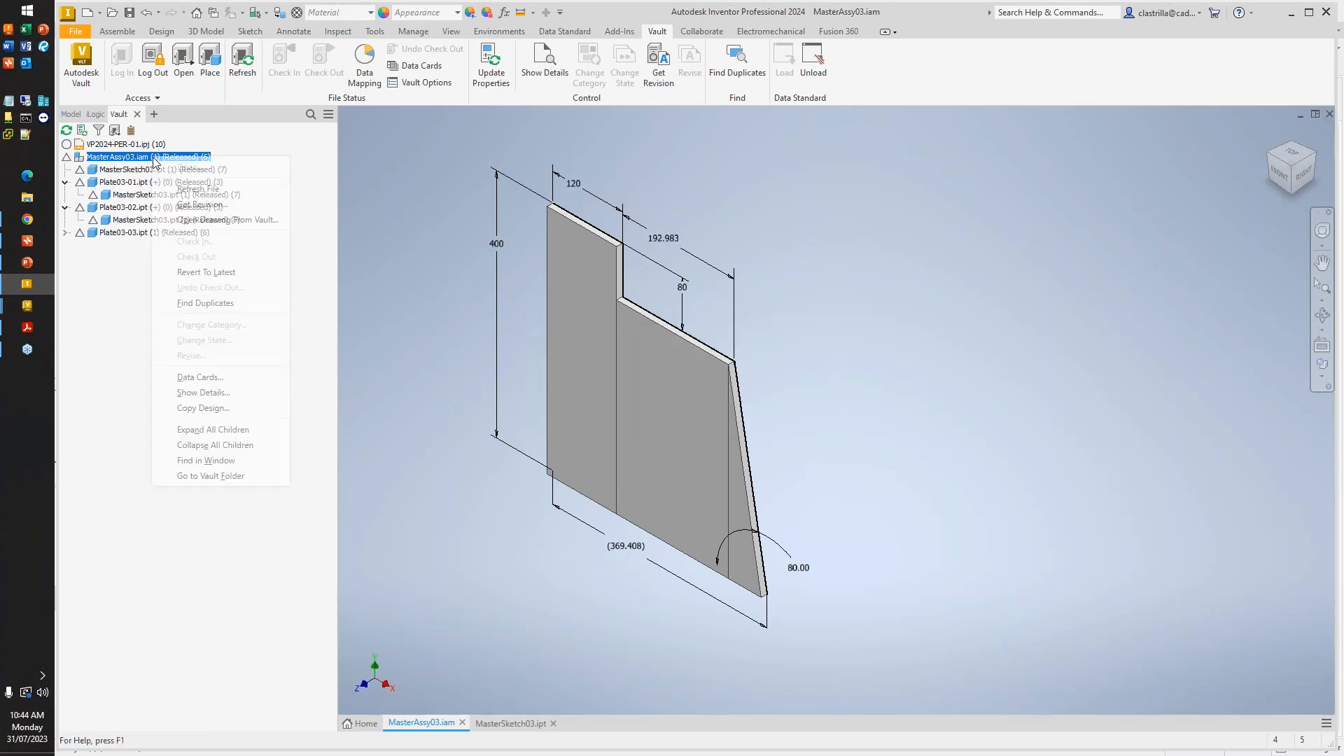
left_click(181, 205)
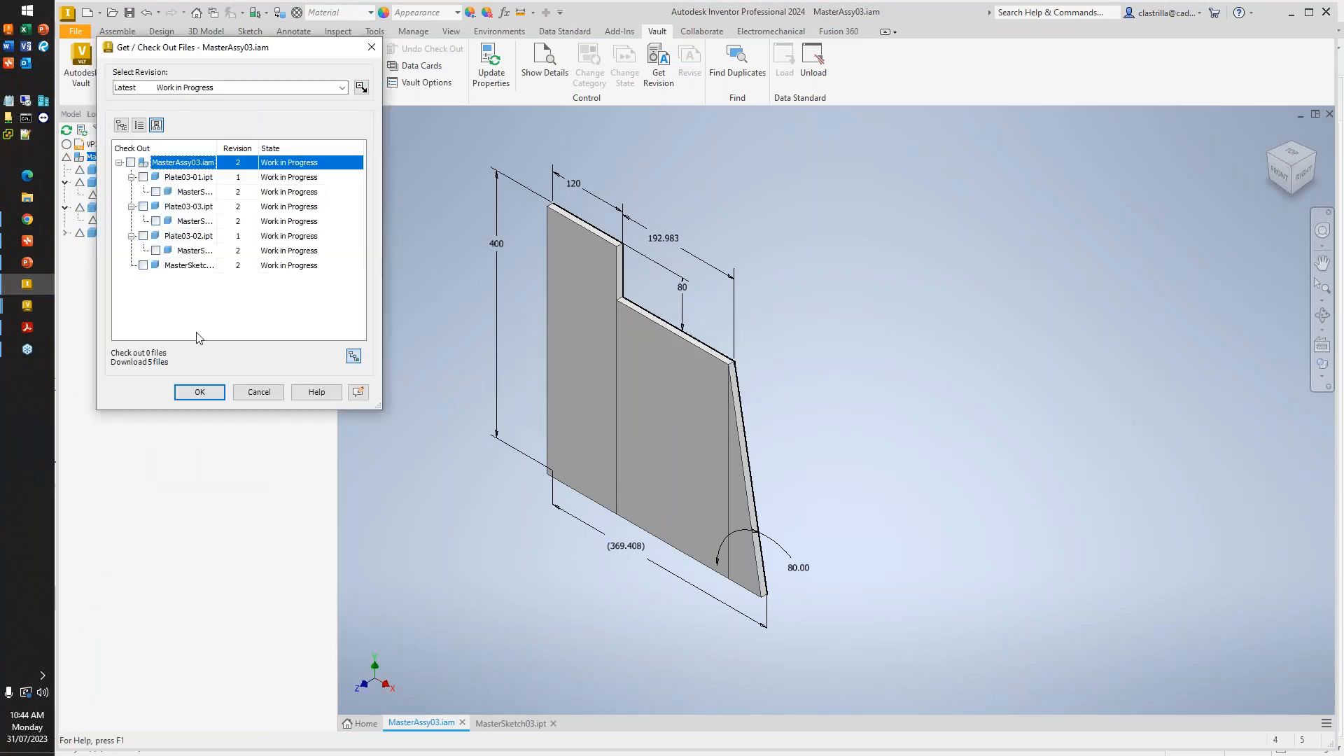
left_click(203, 390)
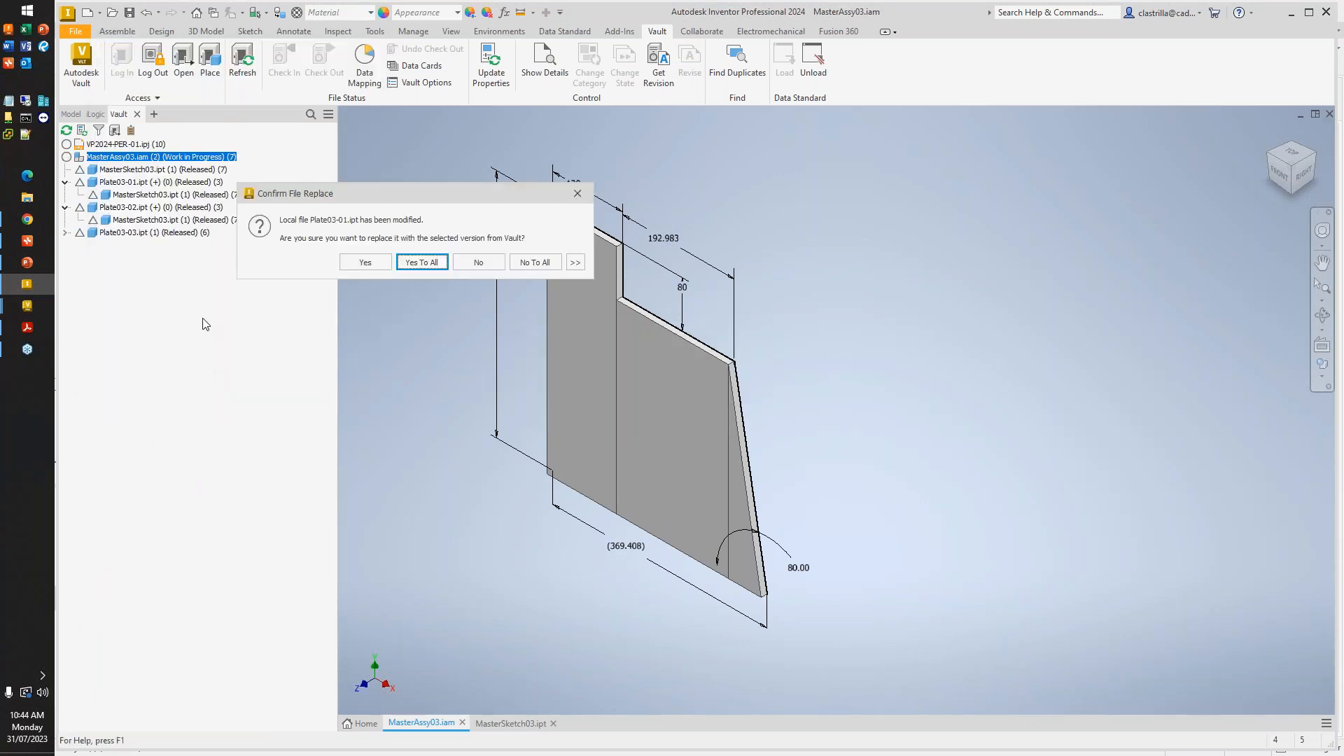
left_click(422, 262)
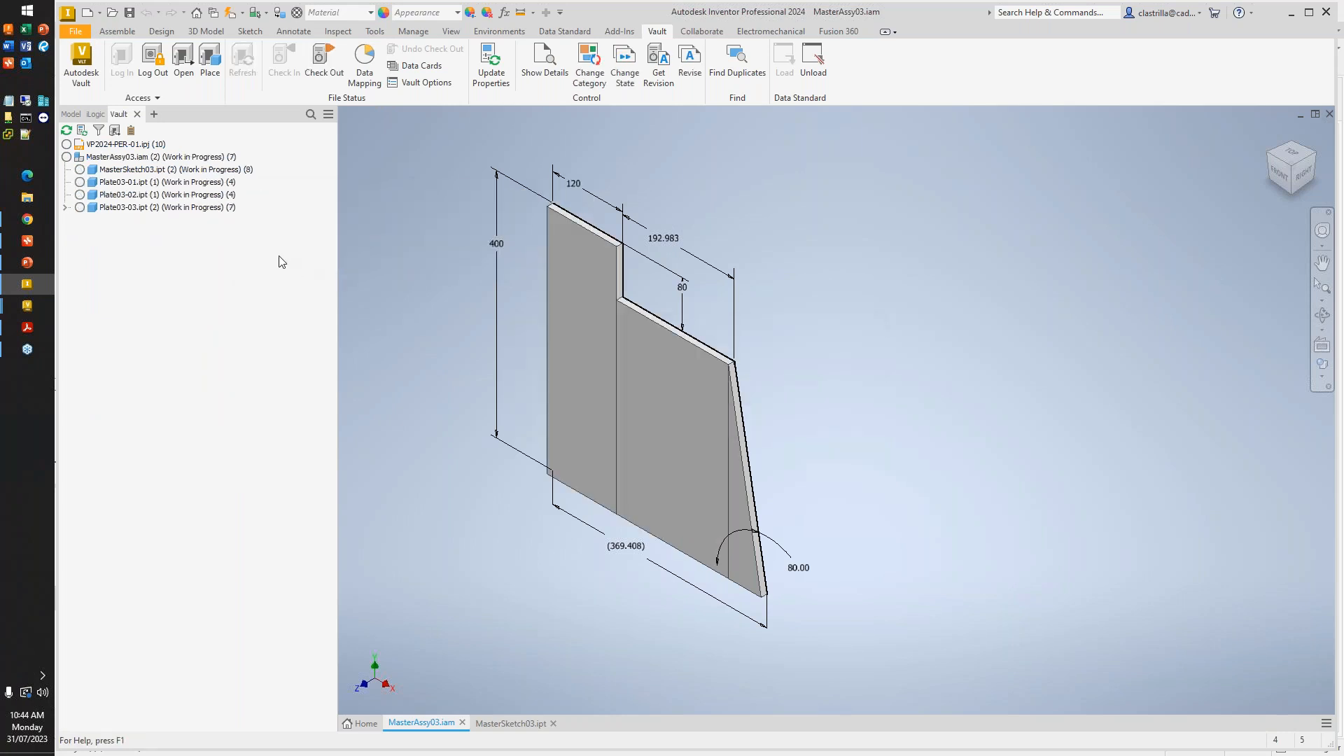
- Examine which MasterSketch03.ipt revision each of the three plates references in the assembly's Vault tree
left_click(65, 207)
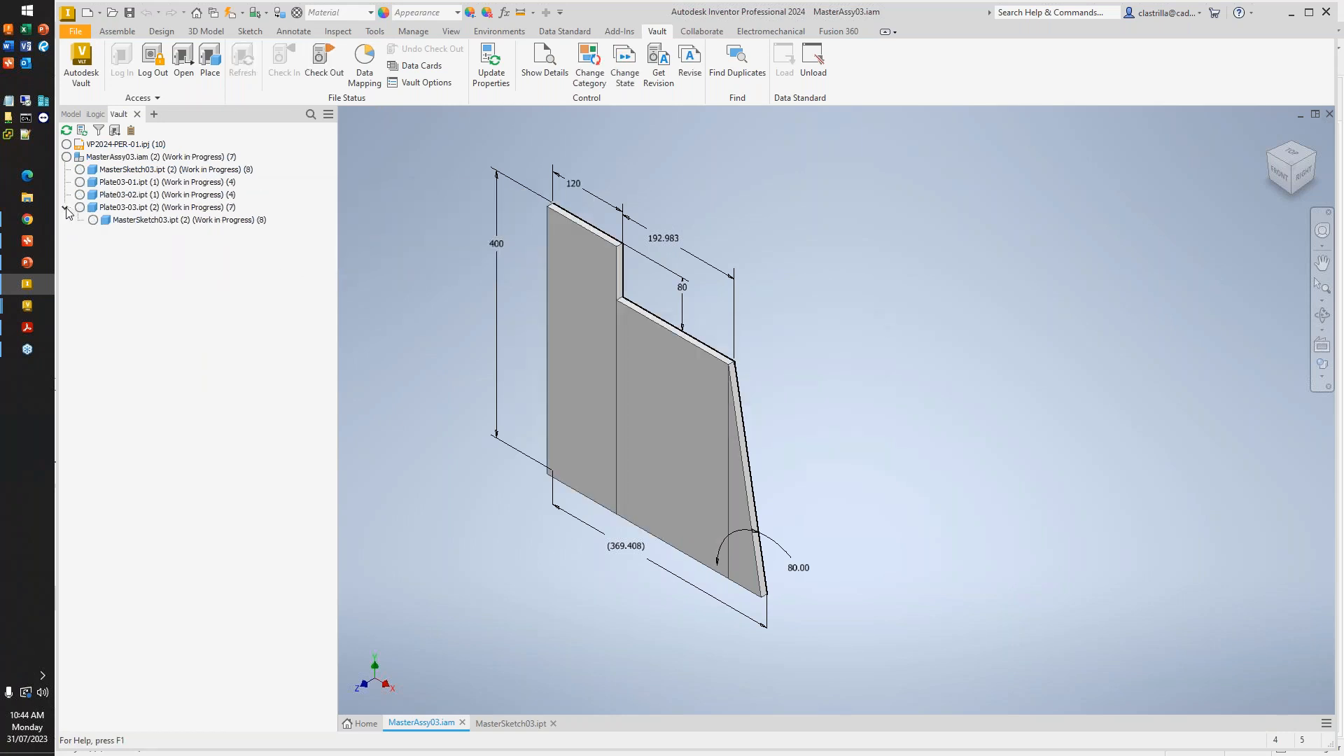
left_click(131, 170)
left_click(130, 182)
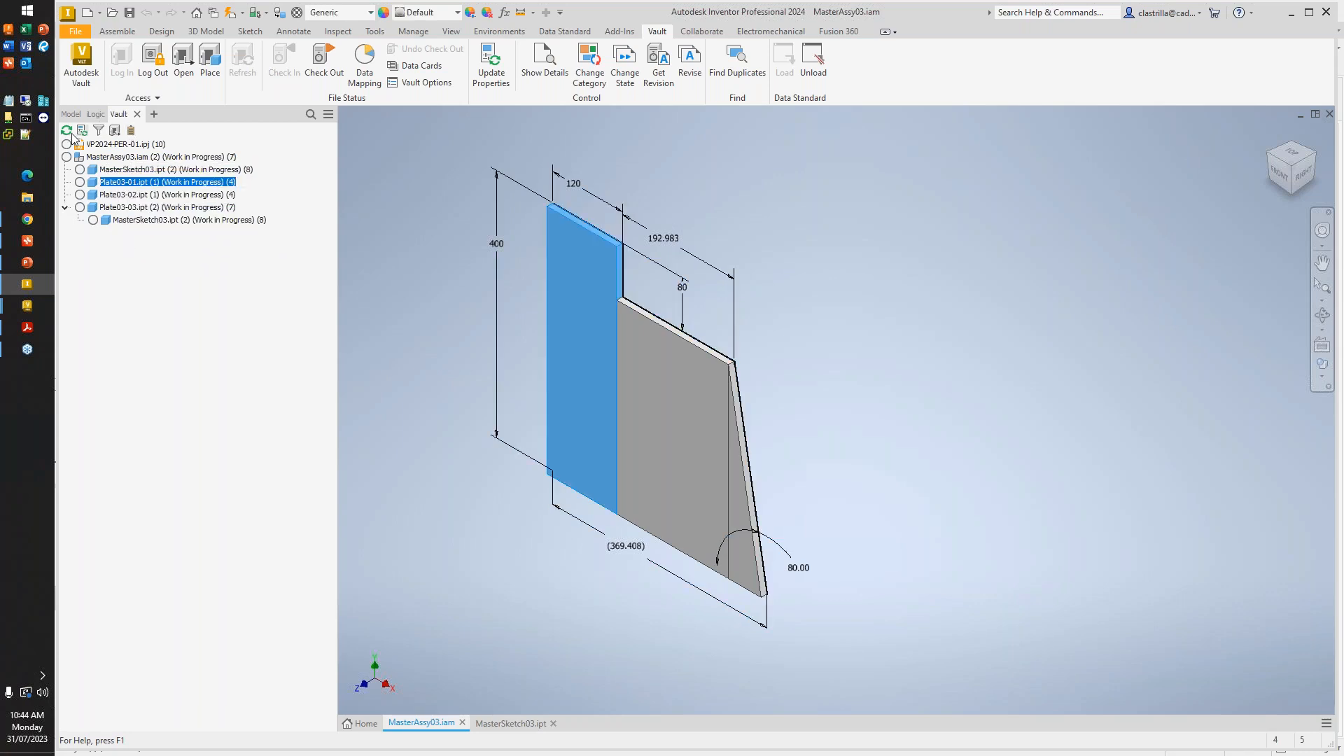
left_click(65, 182)
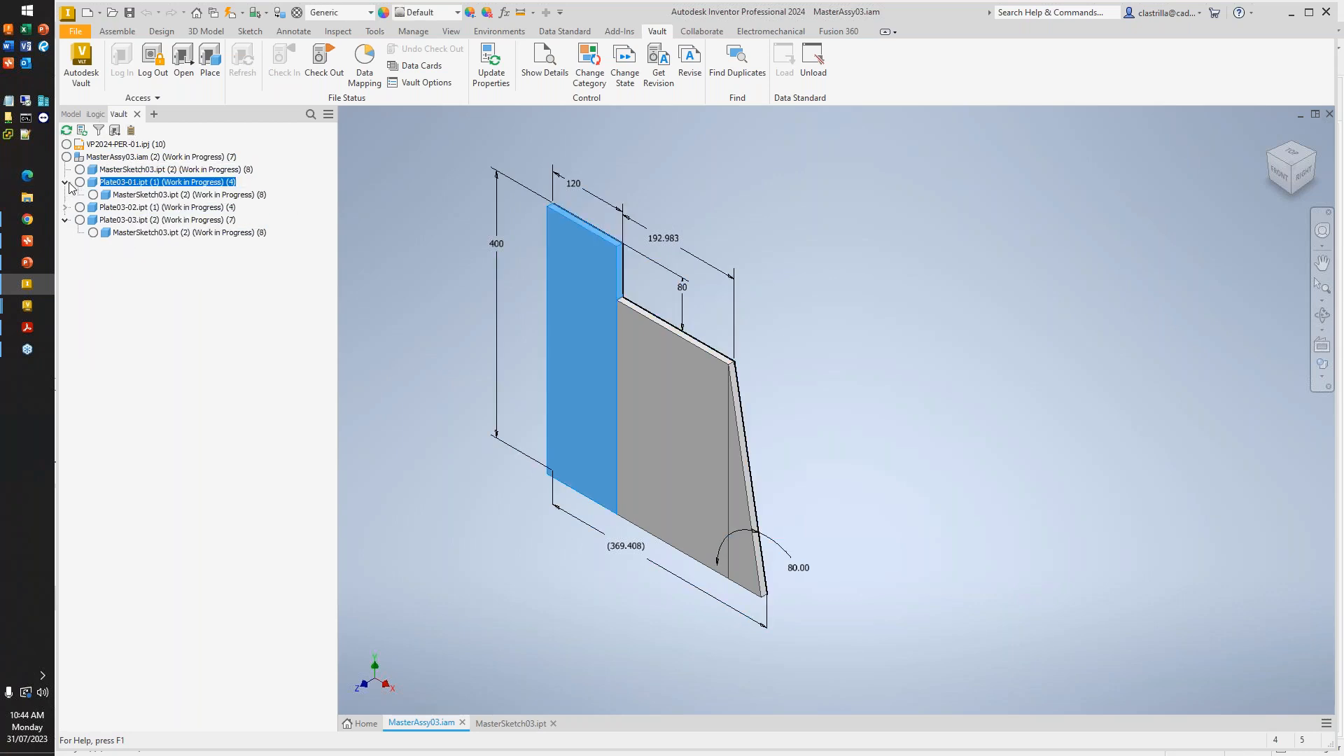
left_click(66, 199)
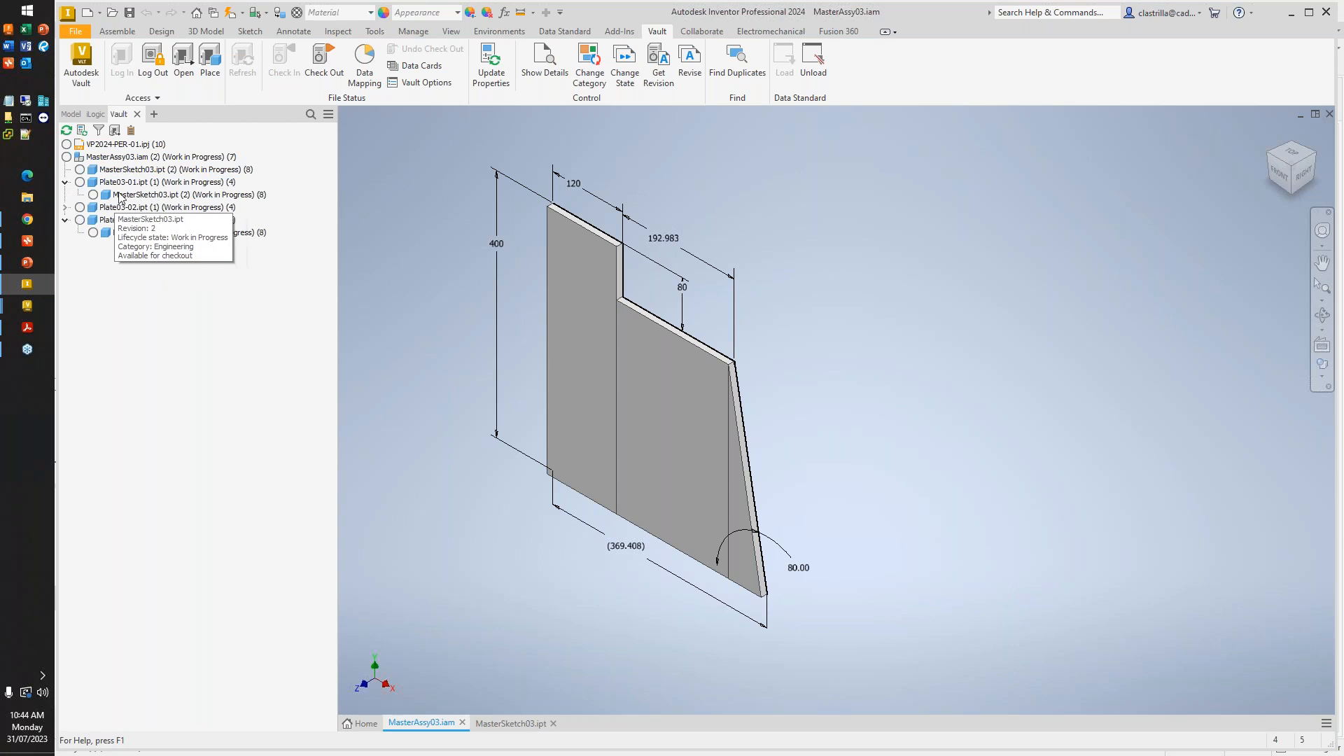
left_click(154, 196)
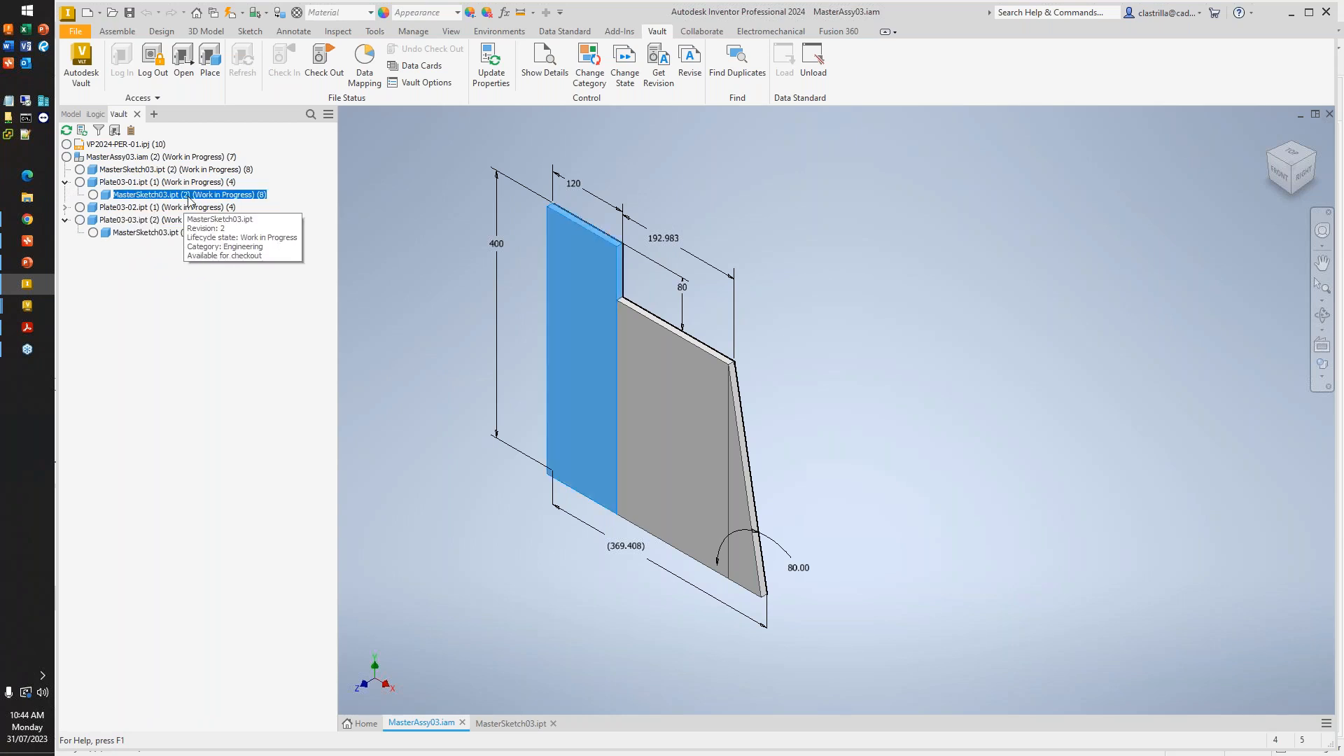
left_click(75, 215)
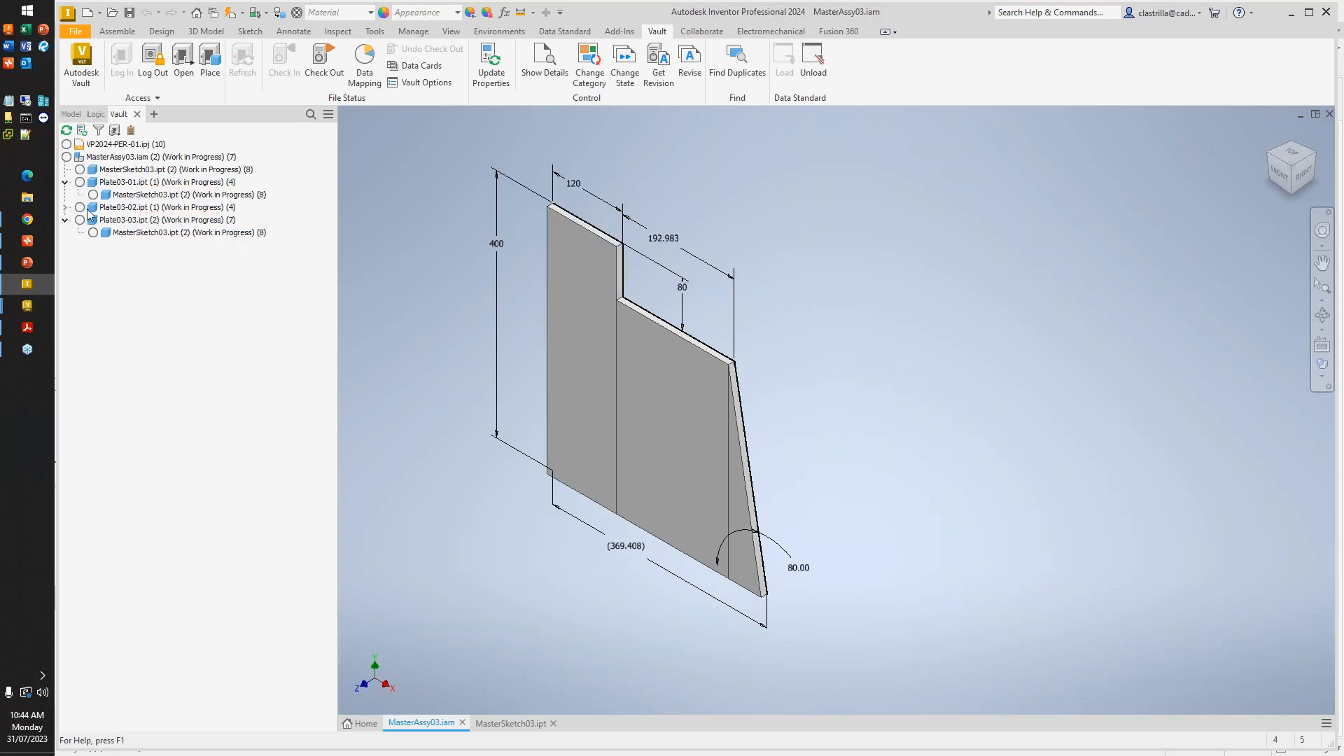
left_click(64, 207)
left_click(144, 220)
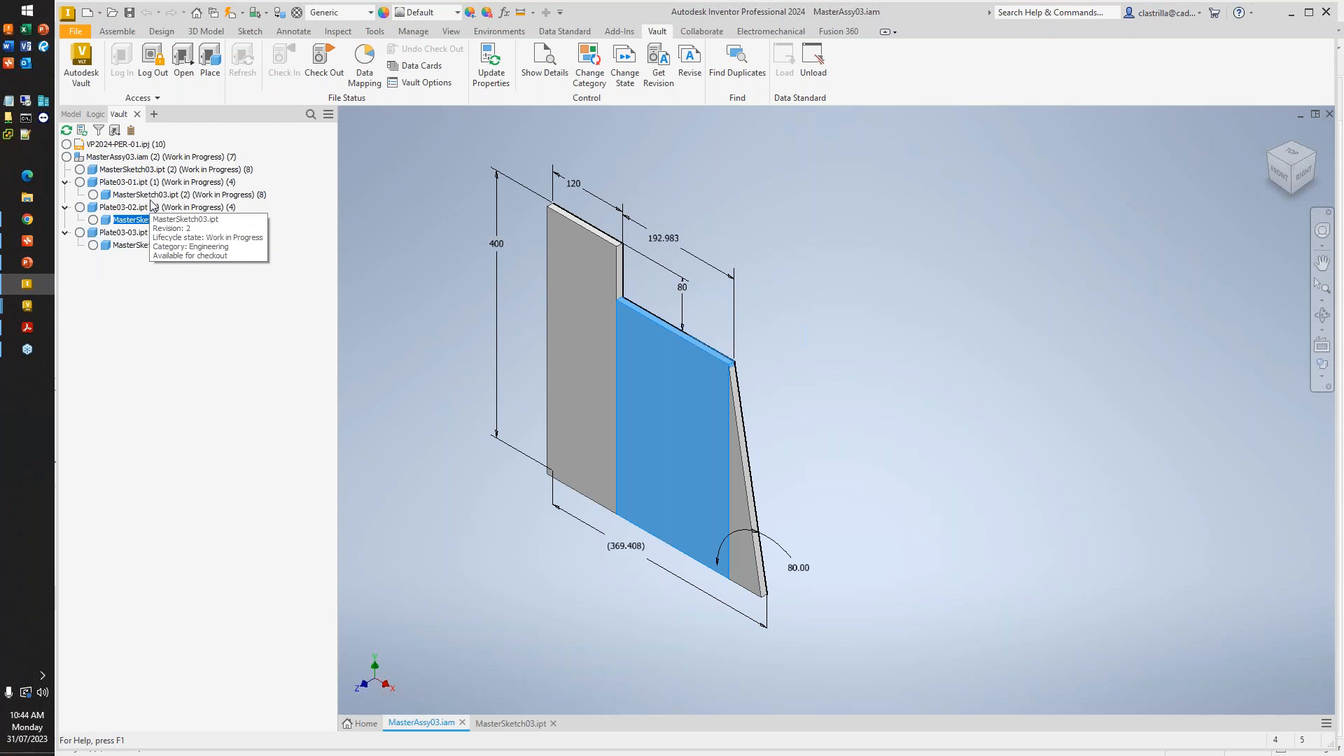
- Open Plate03-01.ipt and update it from MasterSketch03.ipt, checking the part out and refreshing its properties
right_click(151, 183)
key("Escape")
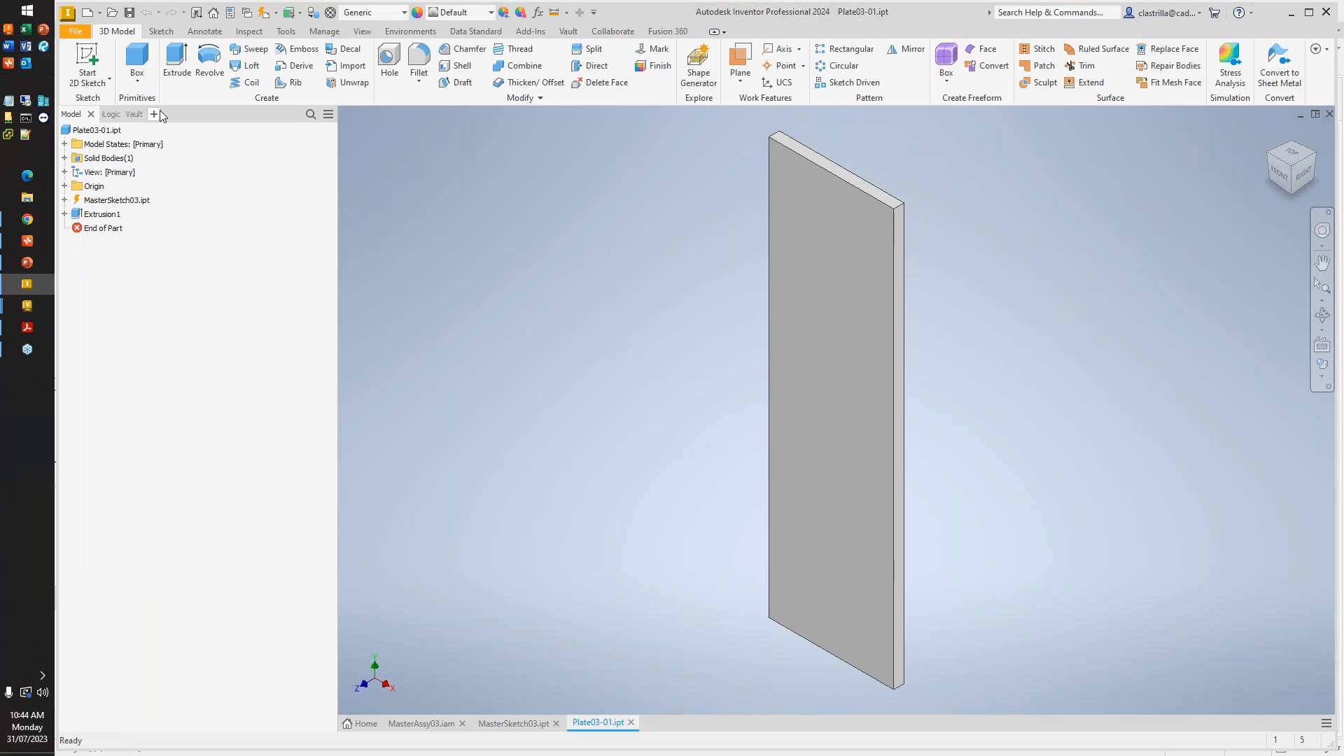
left_click(266, 13)
left_click(346, 257)
left_click(346, 258)
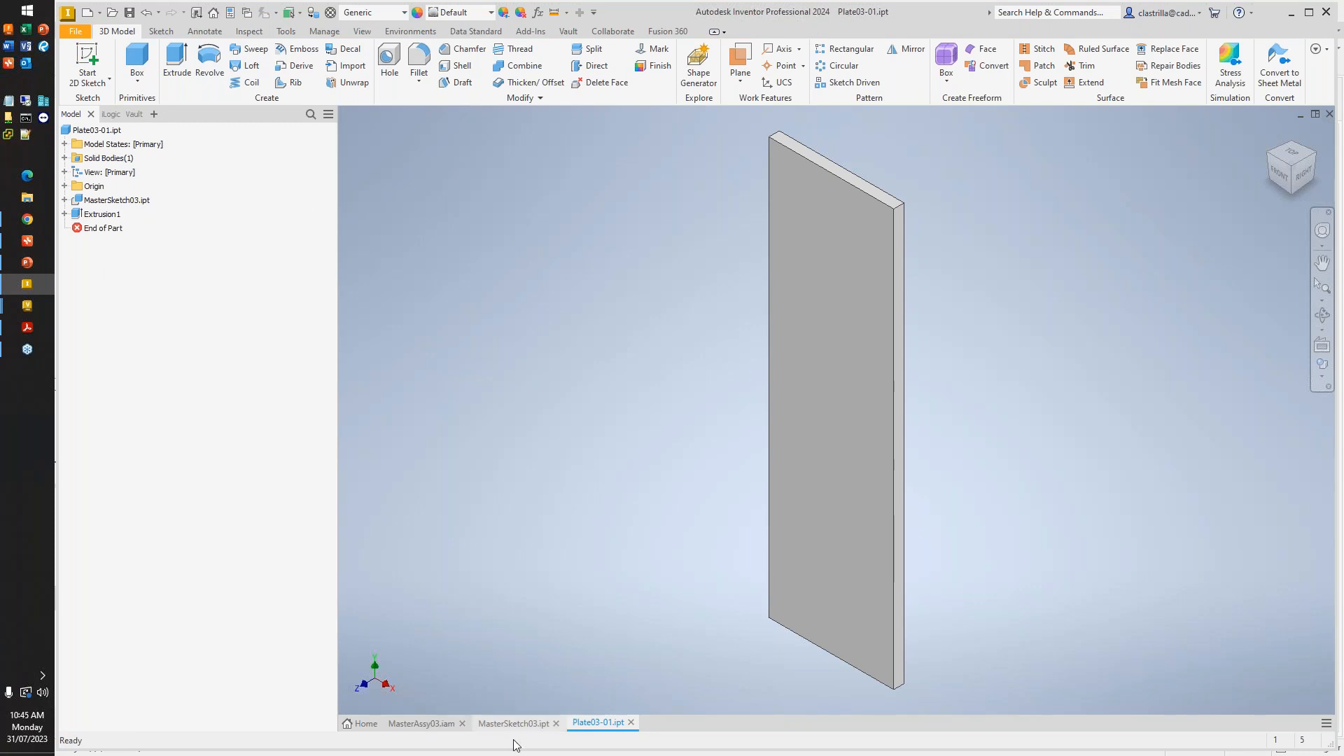
- Open Plate03-02.ipt from MasterAssy03.iam and update it from the master sketch, checking it out with refreshed properties
left_click(424, 724)
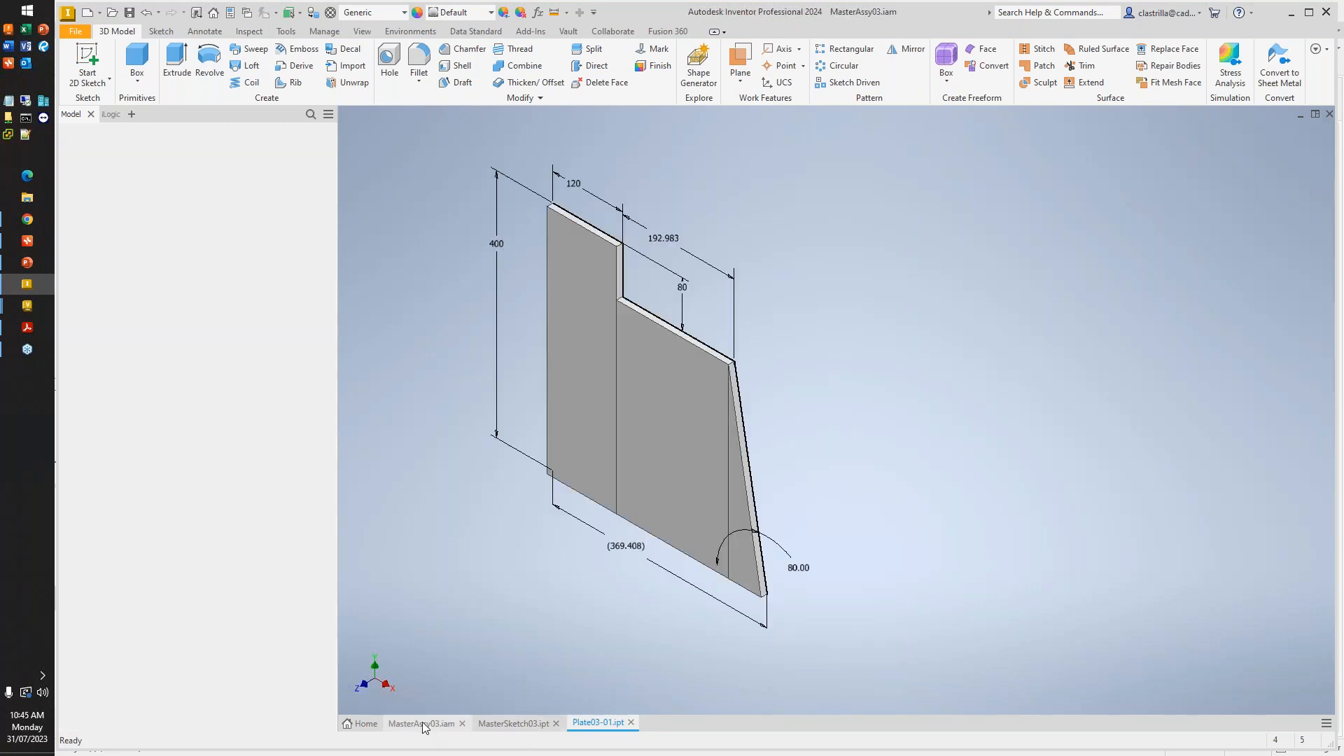
right_click(138, 210)
left_click(134, 114)
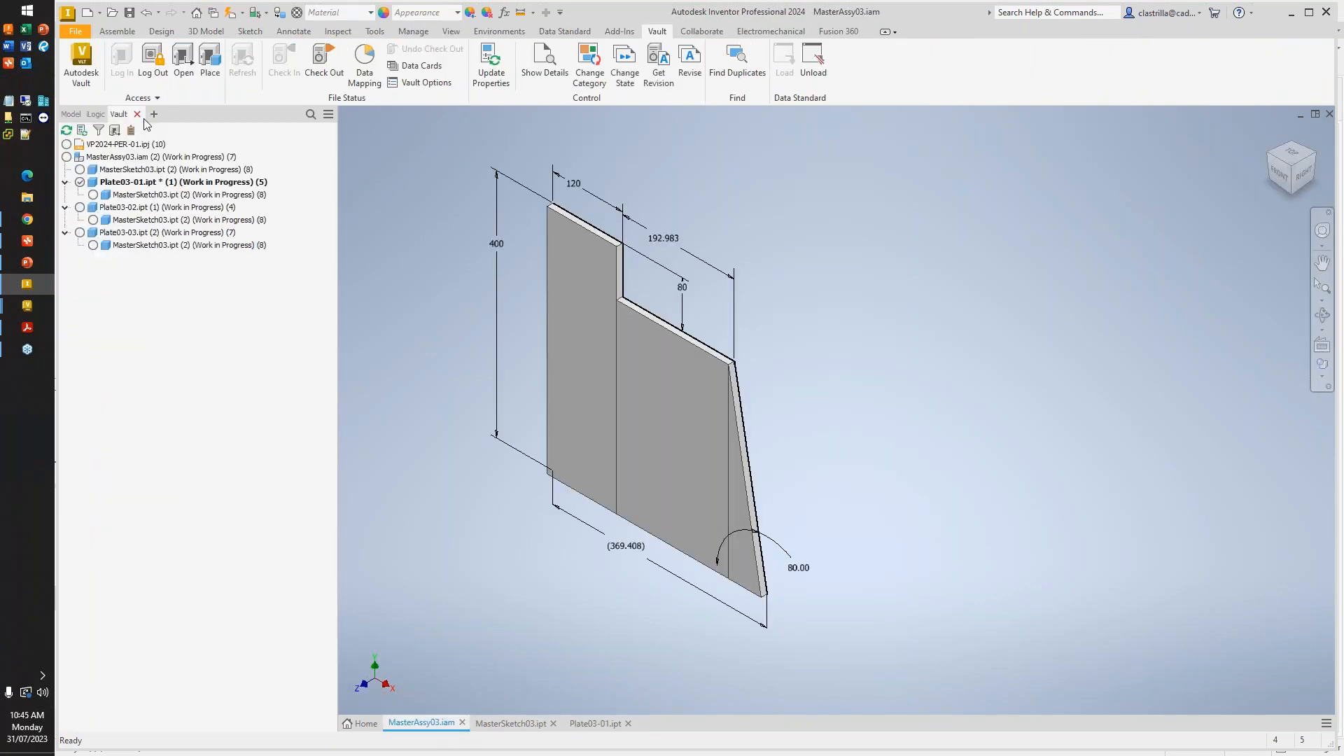
left_click(141, 207)
right_click(140, 206)
left_click(170, 219)
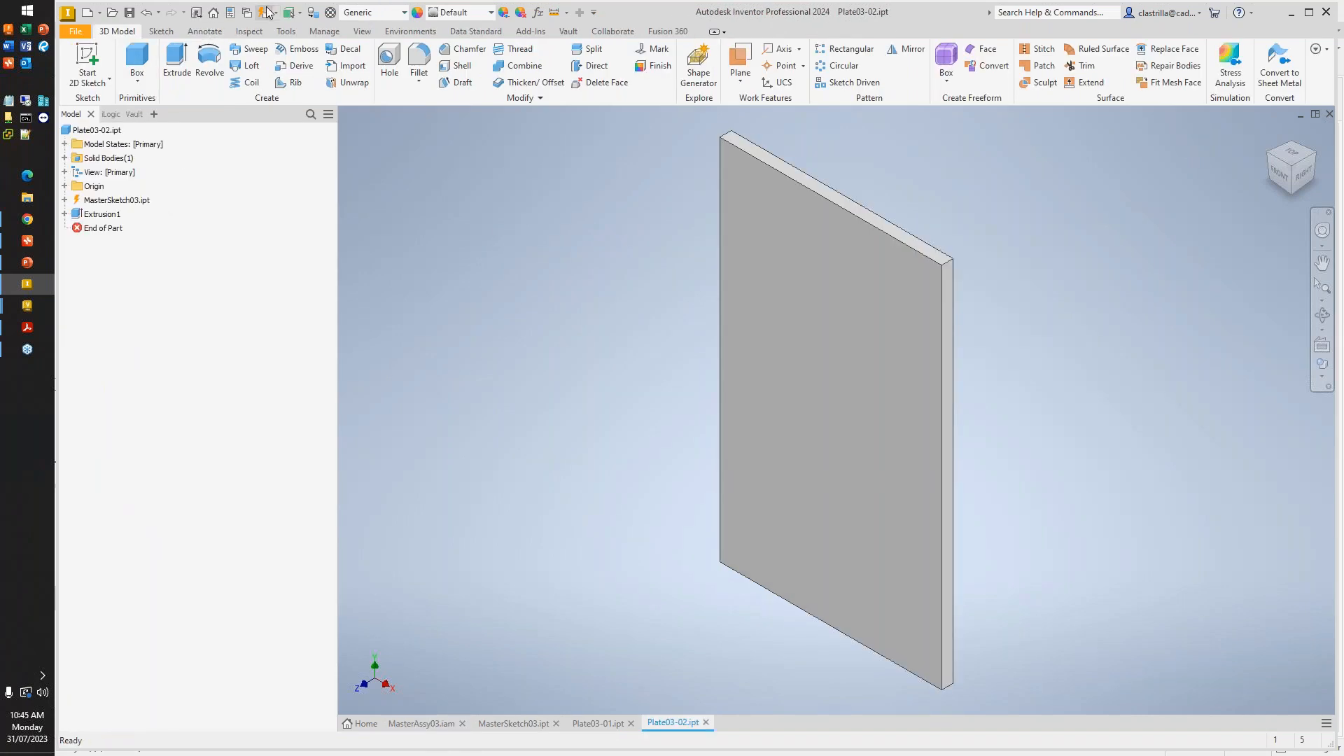
left_click(425, 256)
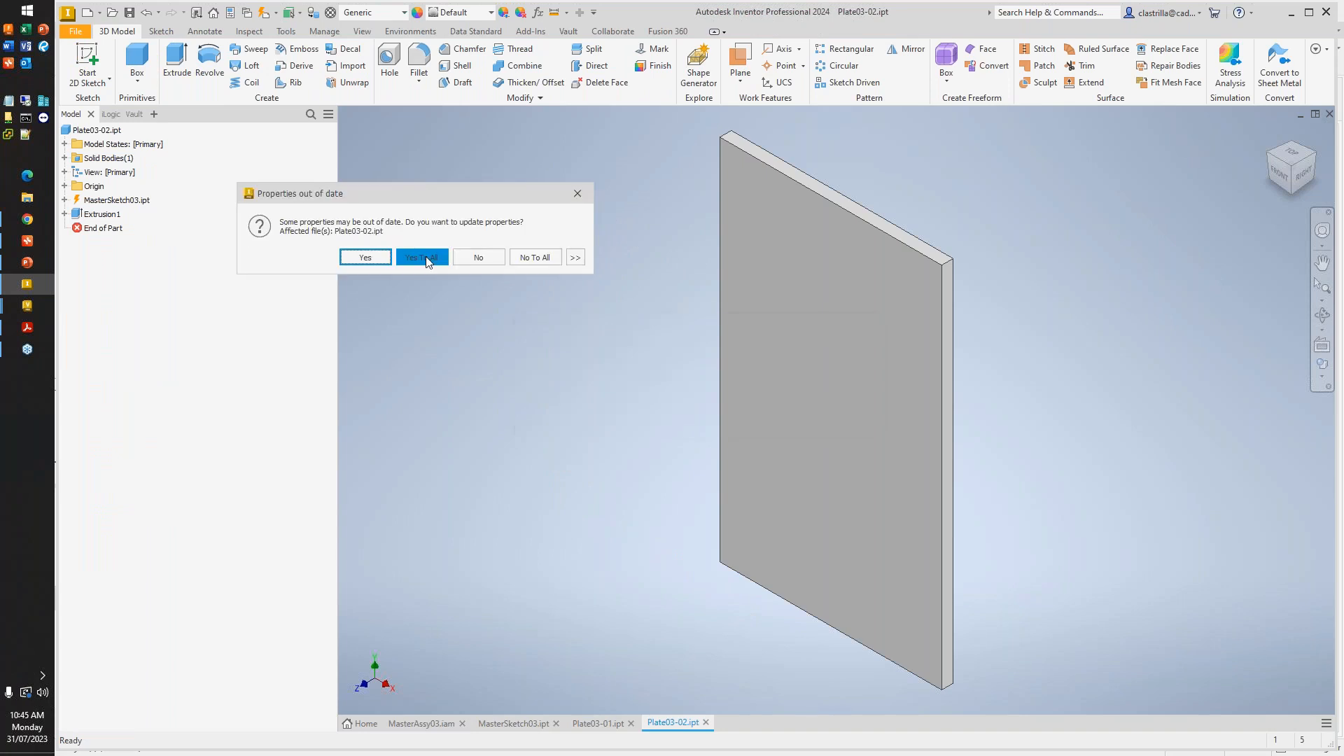
left_click(434, 258)
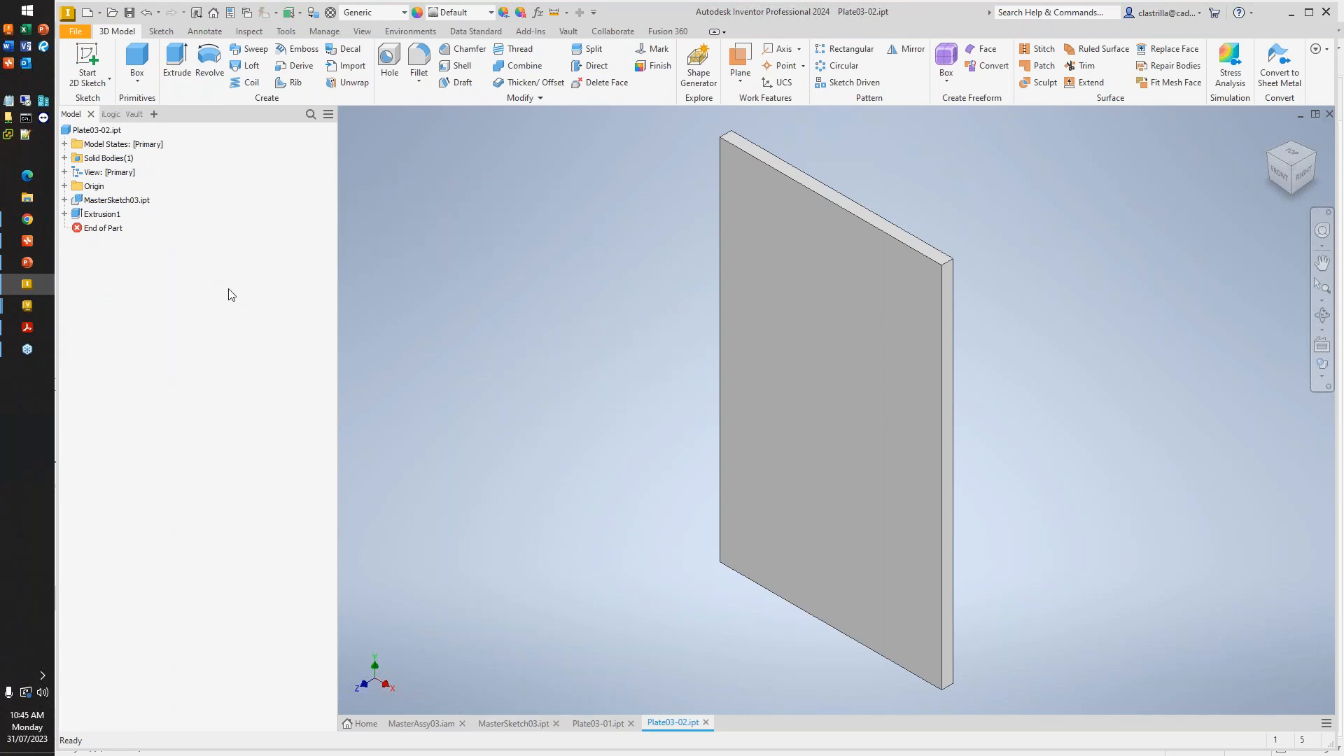
- Open Plate03-03.ipt from MasterAssy03.iam and check it out together with MasterSketch03.ipt, updating the out-of-date properties
left_click(434, 723)
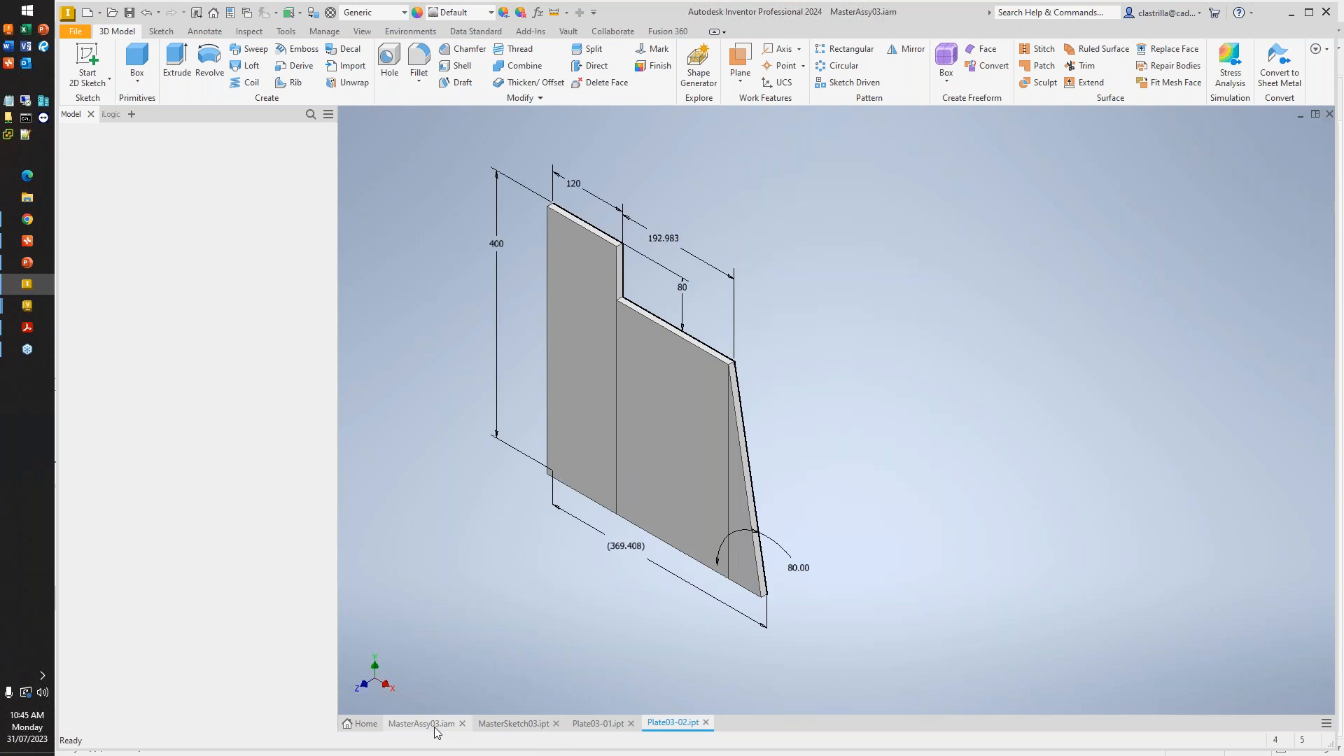
right_click(140, 232)
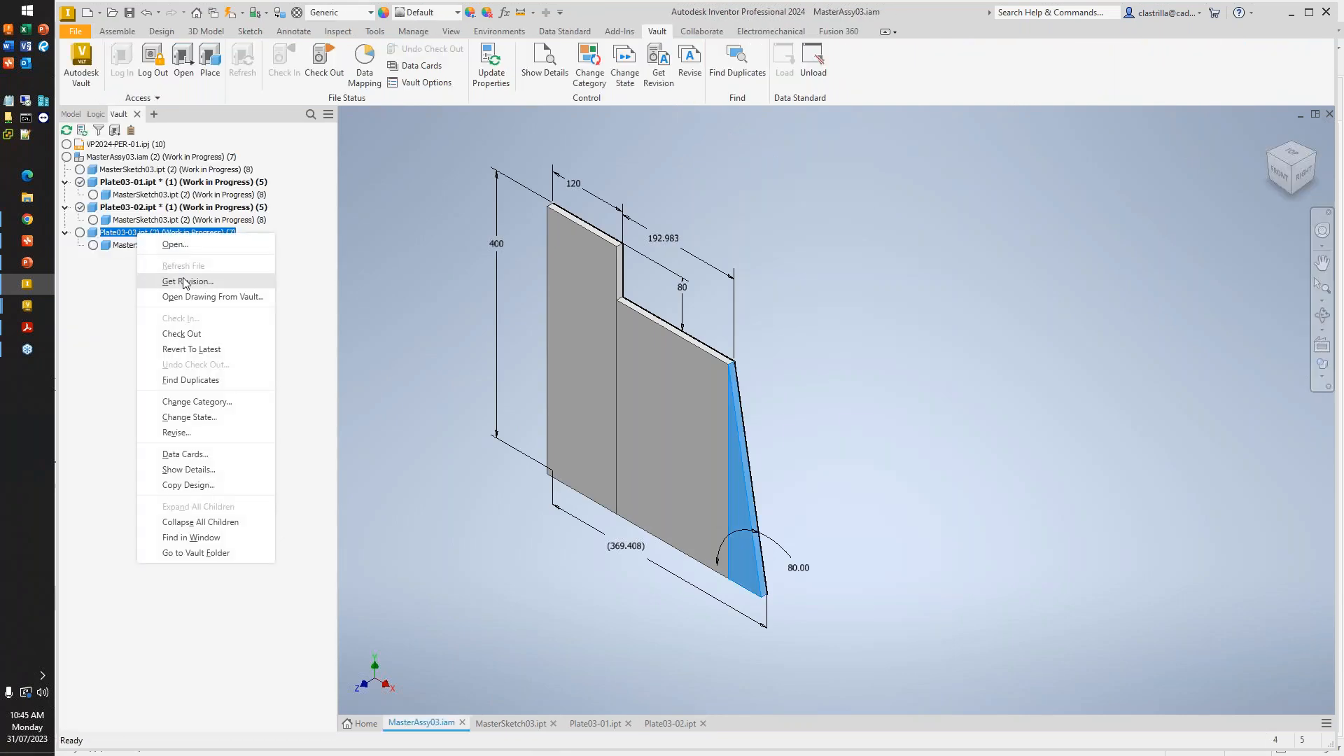
left_click(179, 245)
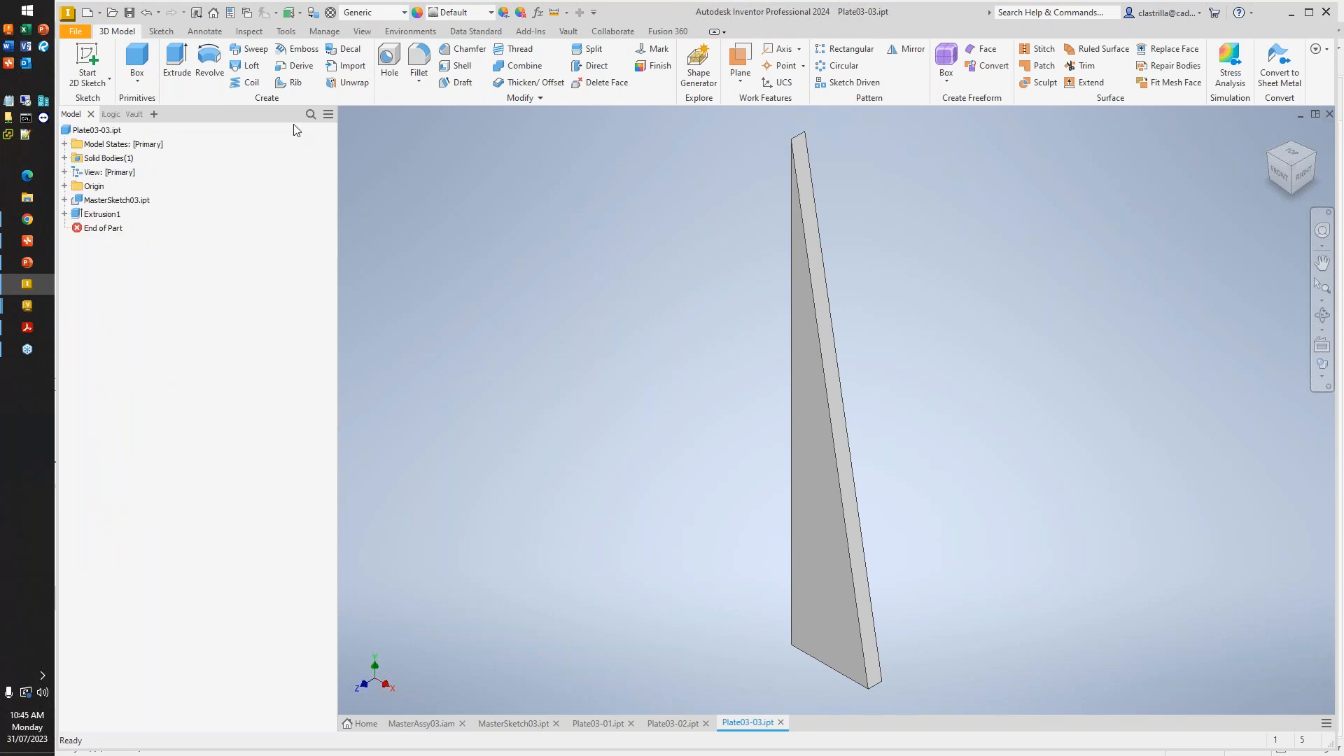
left_click(134, 114)
right_click(120, 170)
left_click(119, 157)
right_click(119, 158)
left_click(176, 261)
left_click(746, 579)
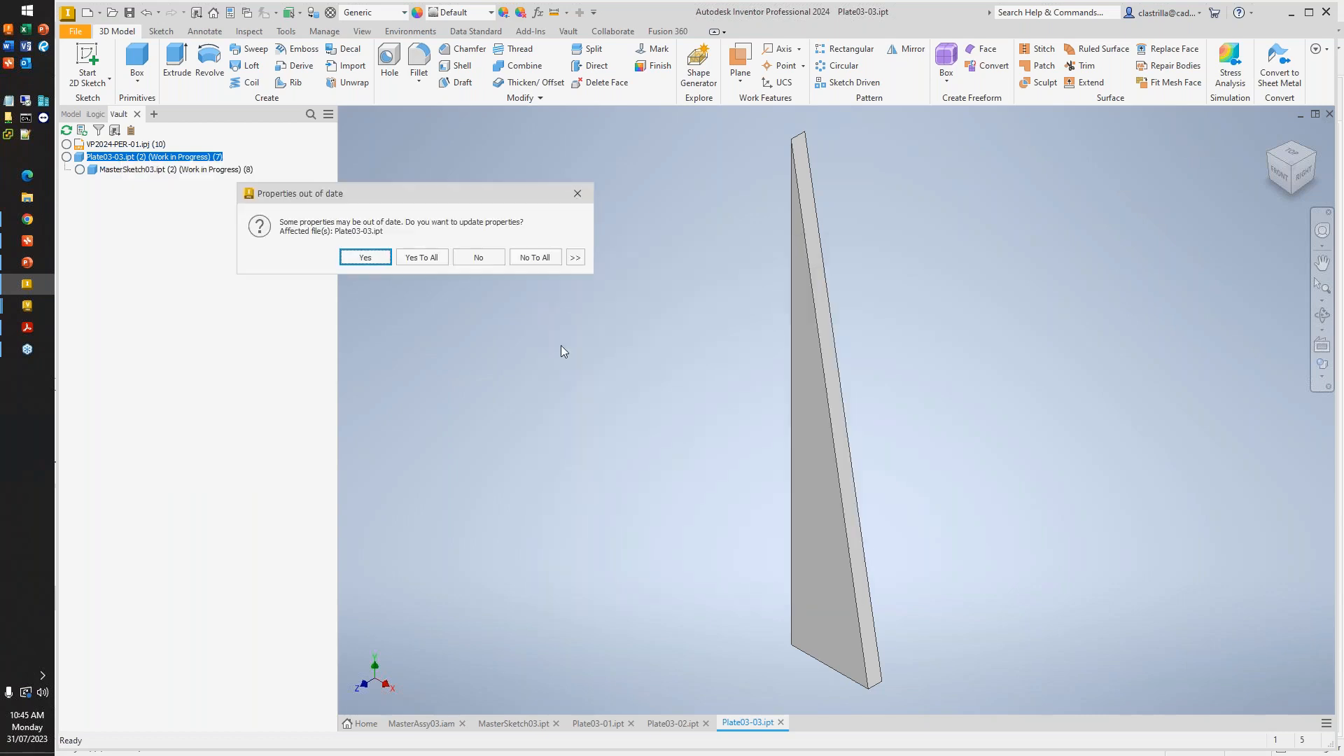
left_click(415, 255)
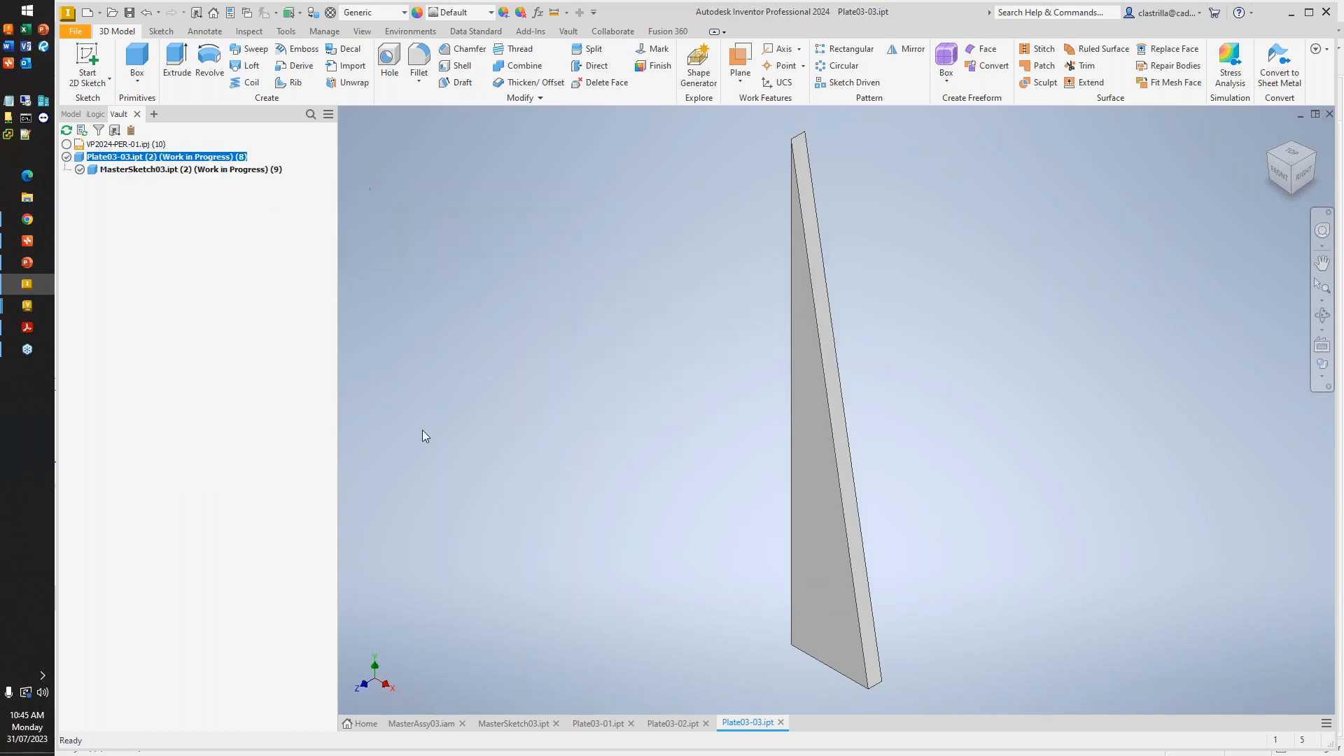
- Return to MasterAssy03.iam and check out the assembly, updating its out-of-date properties
left_click(441, 716)
right_click(130, 157)
left_click(184, 260)
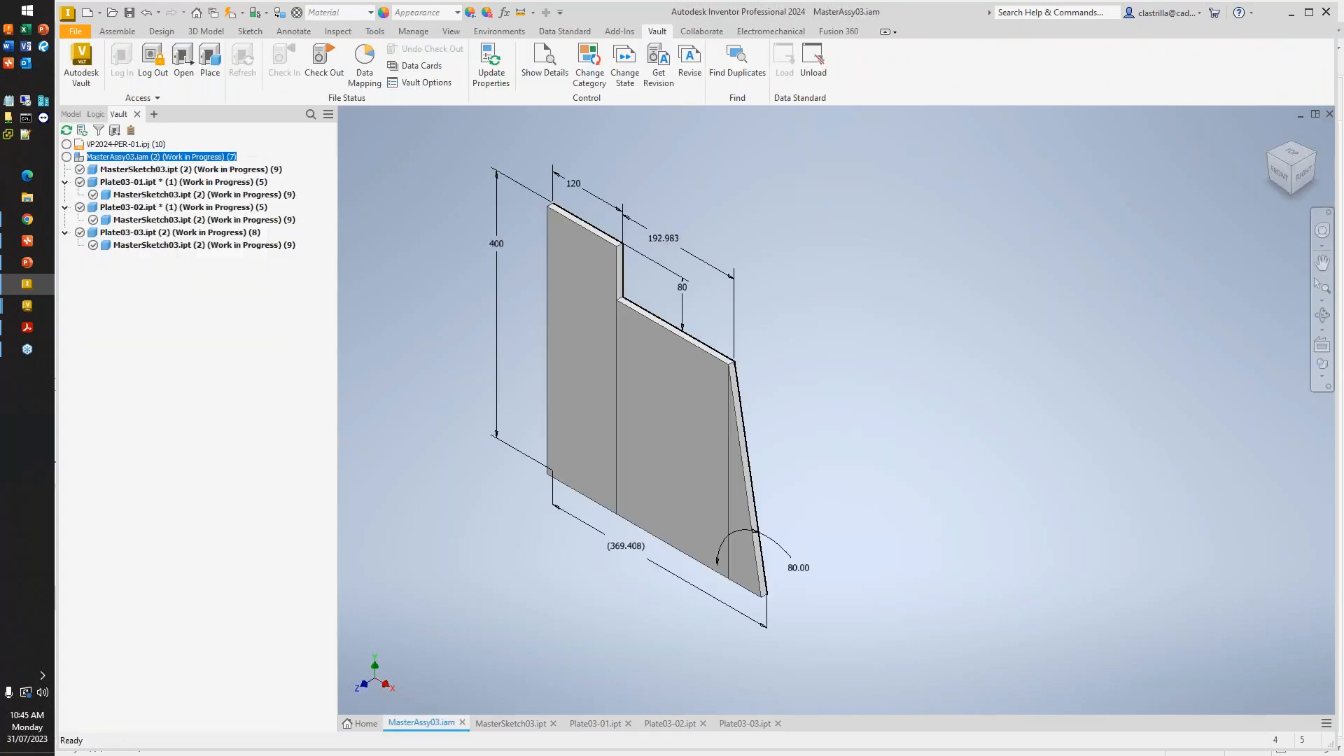
left_click(768, 580)
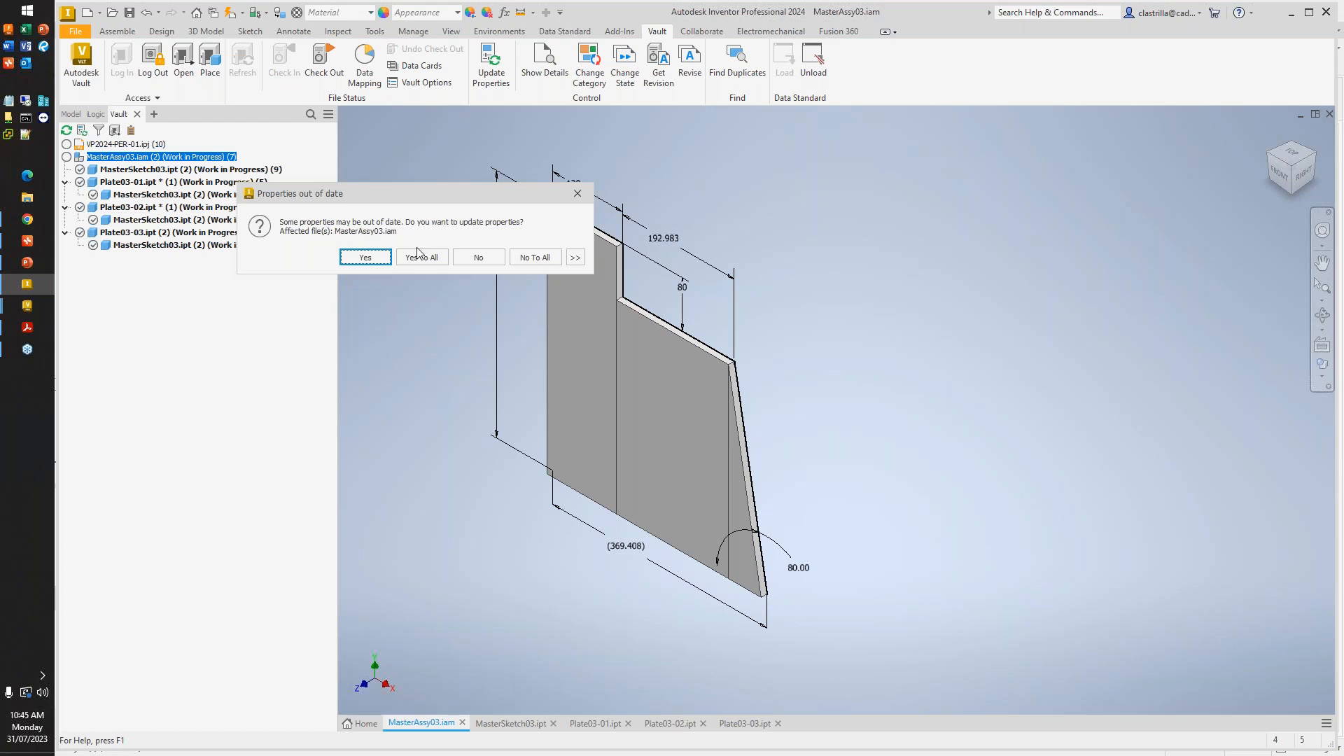
left_click(418, 254)
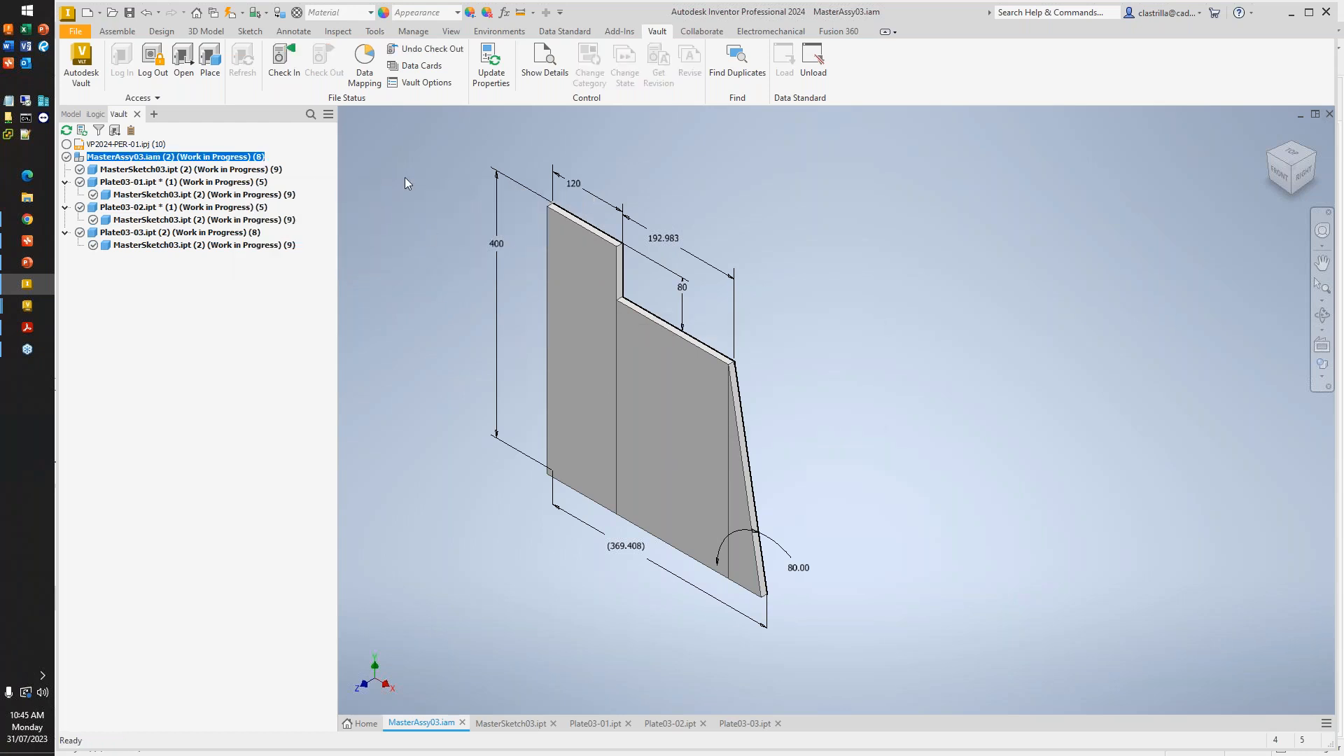
- Save MasterAssy03.iam with its dependent files and check them in to the vault
left_click(284, 59)
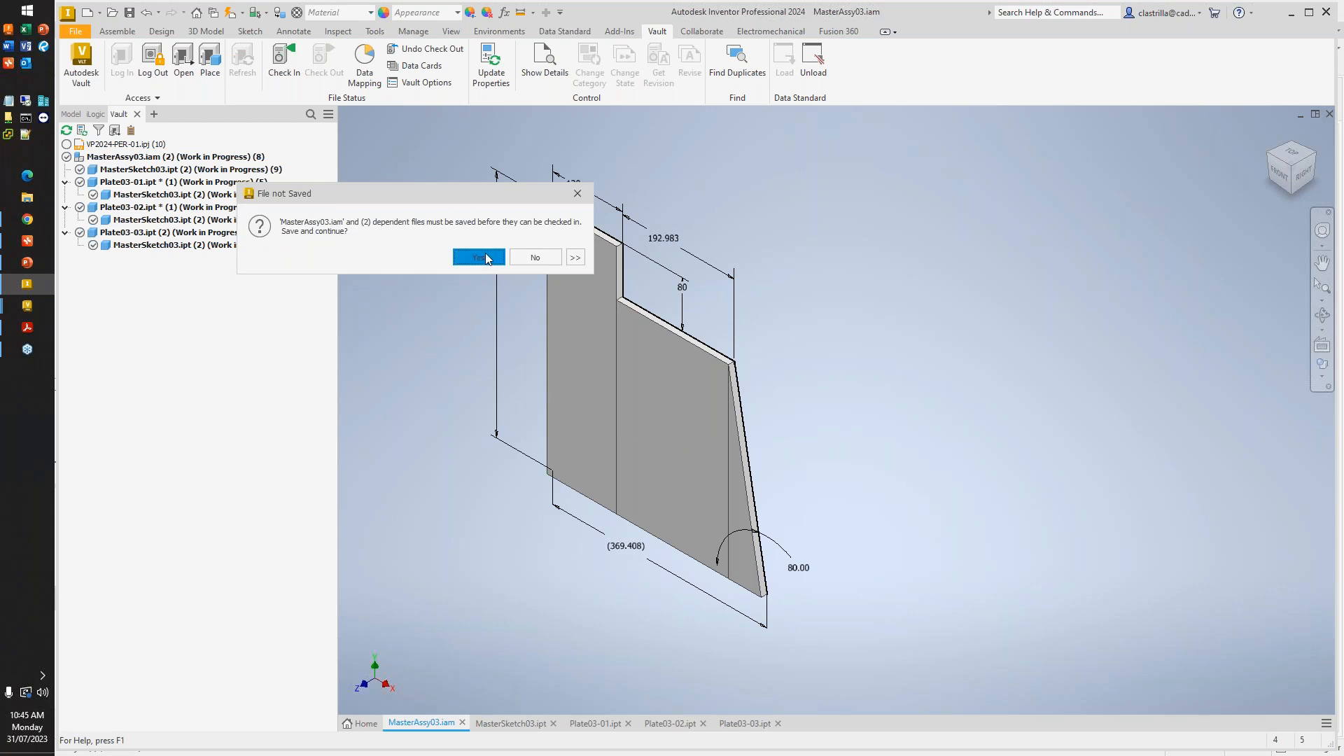
left_click(478, 257)
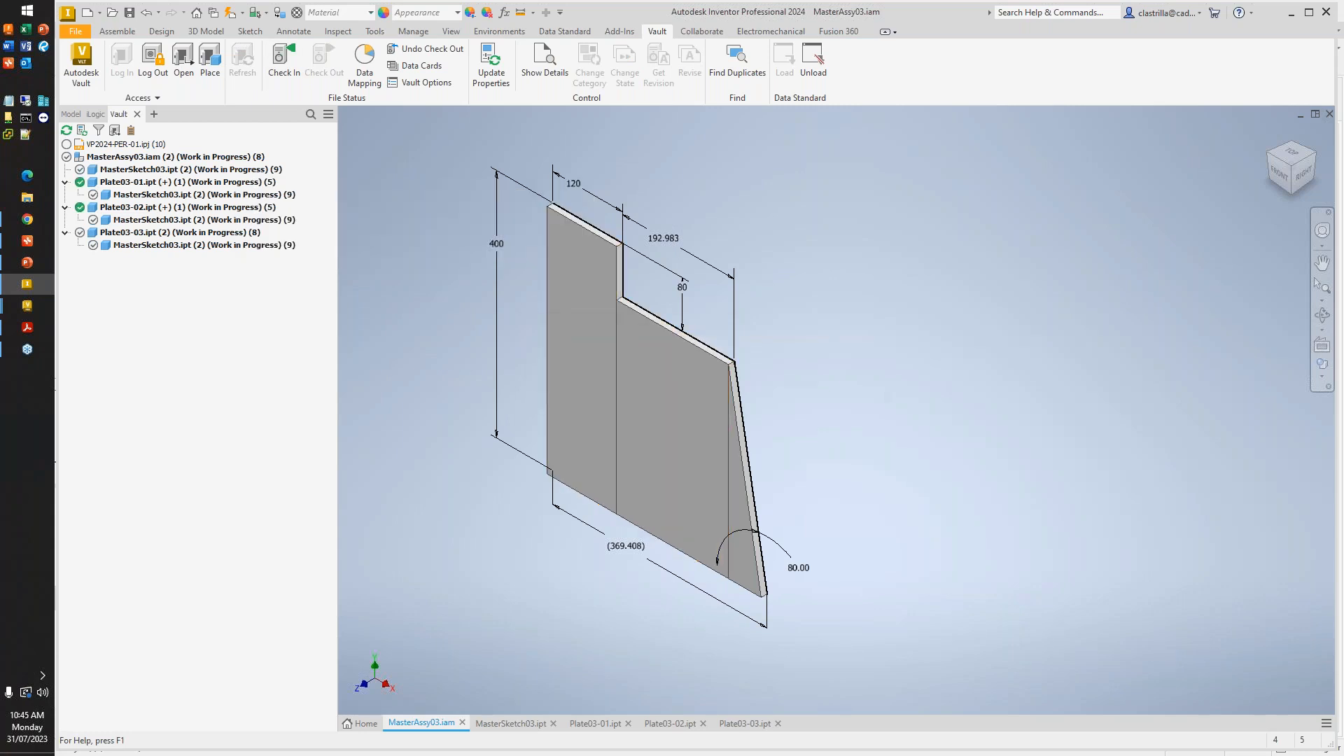
left_click(769, 581)
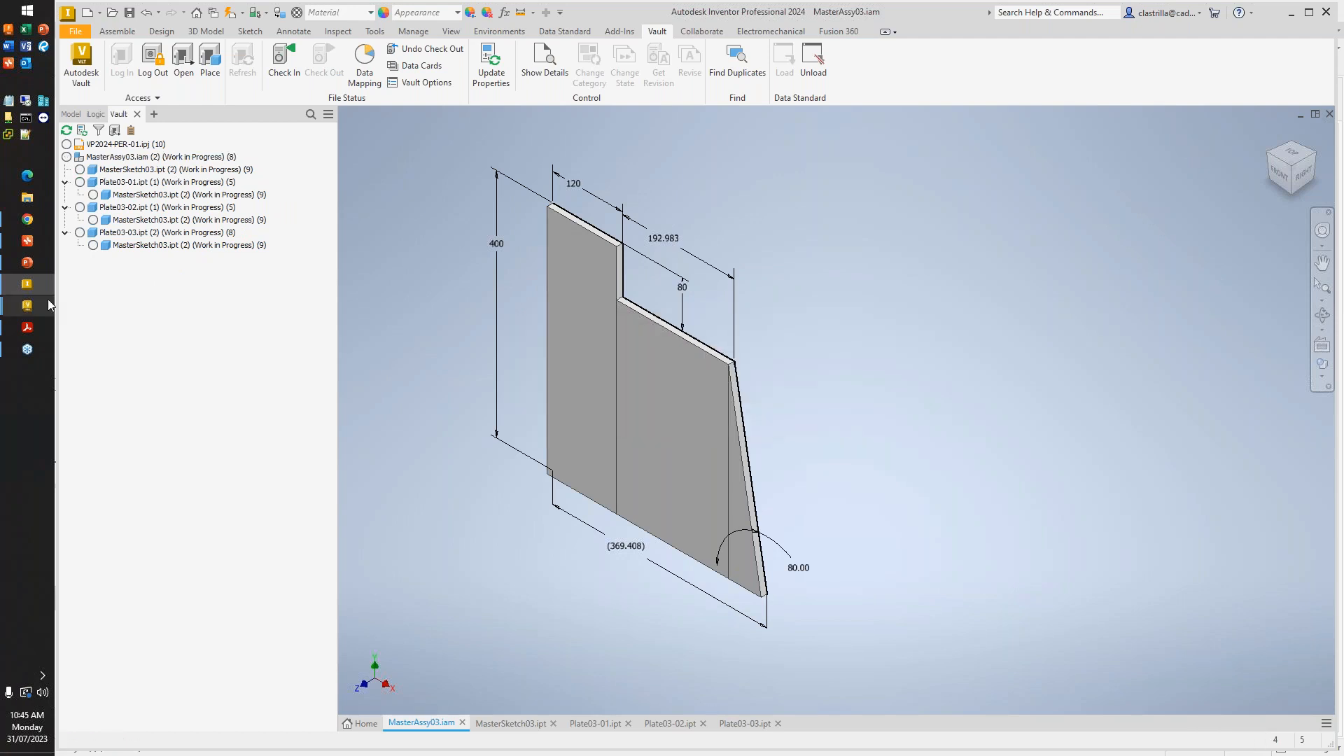
- Switch to Vault Professional and inspect the fully expanded uses tree of MasterAssy03.iam at its latest version
mouse_move(49, 301)
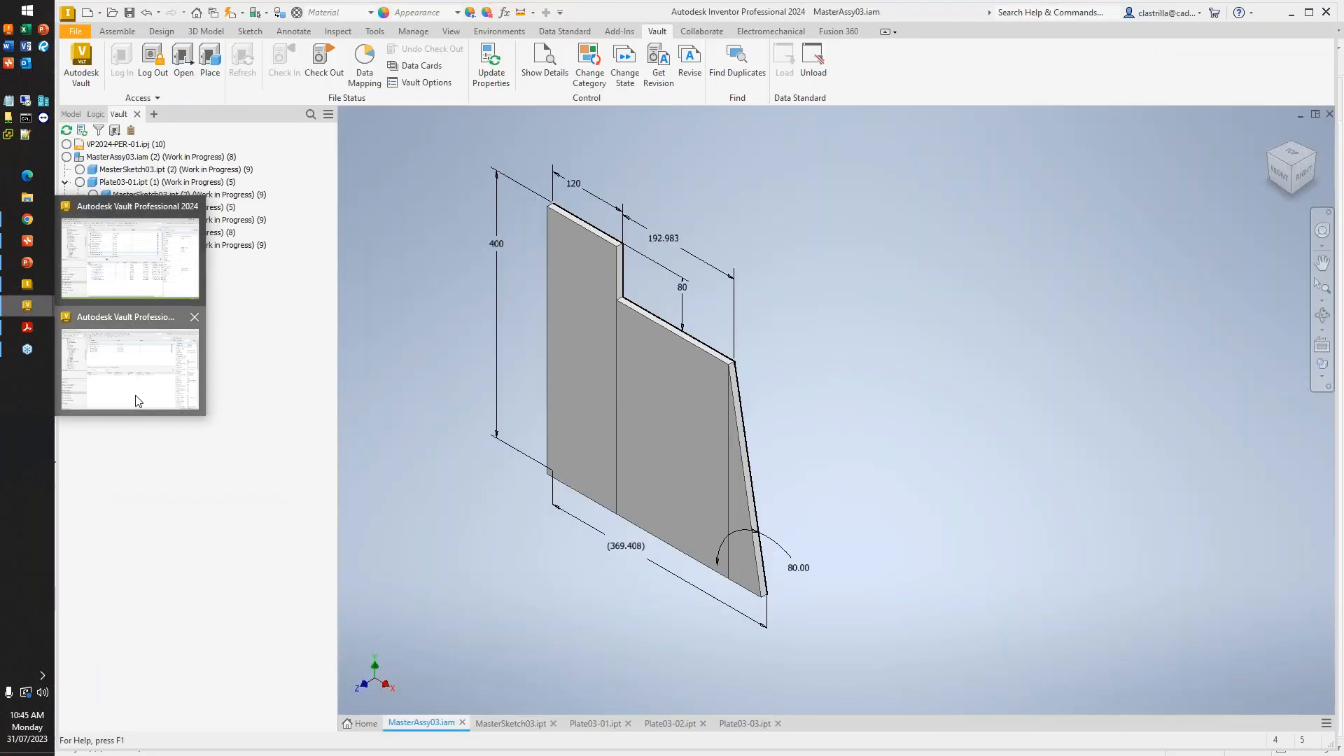
left_click(132, 371)
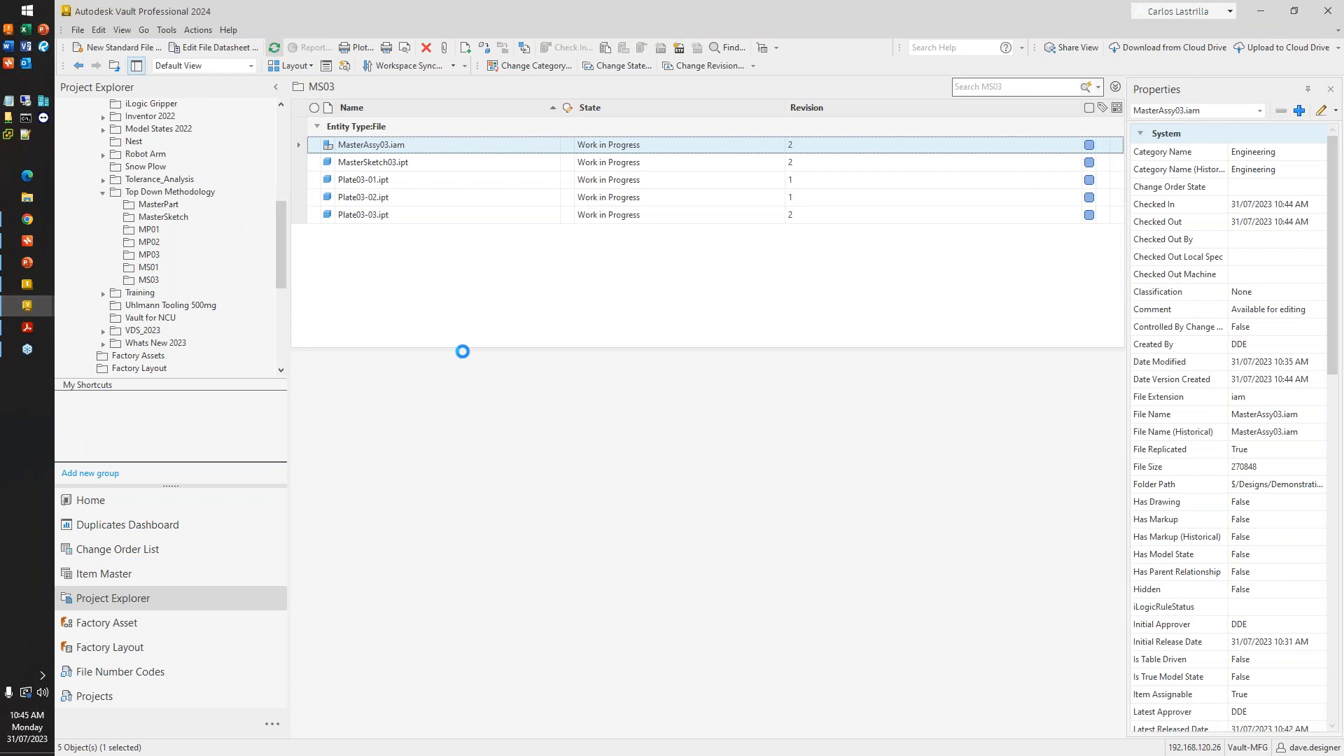
left_click(388, 146)
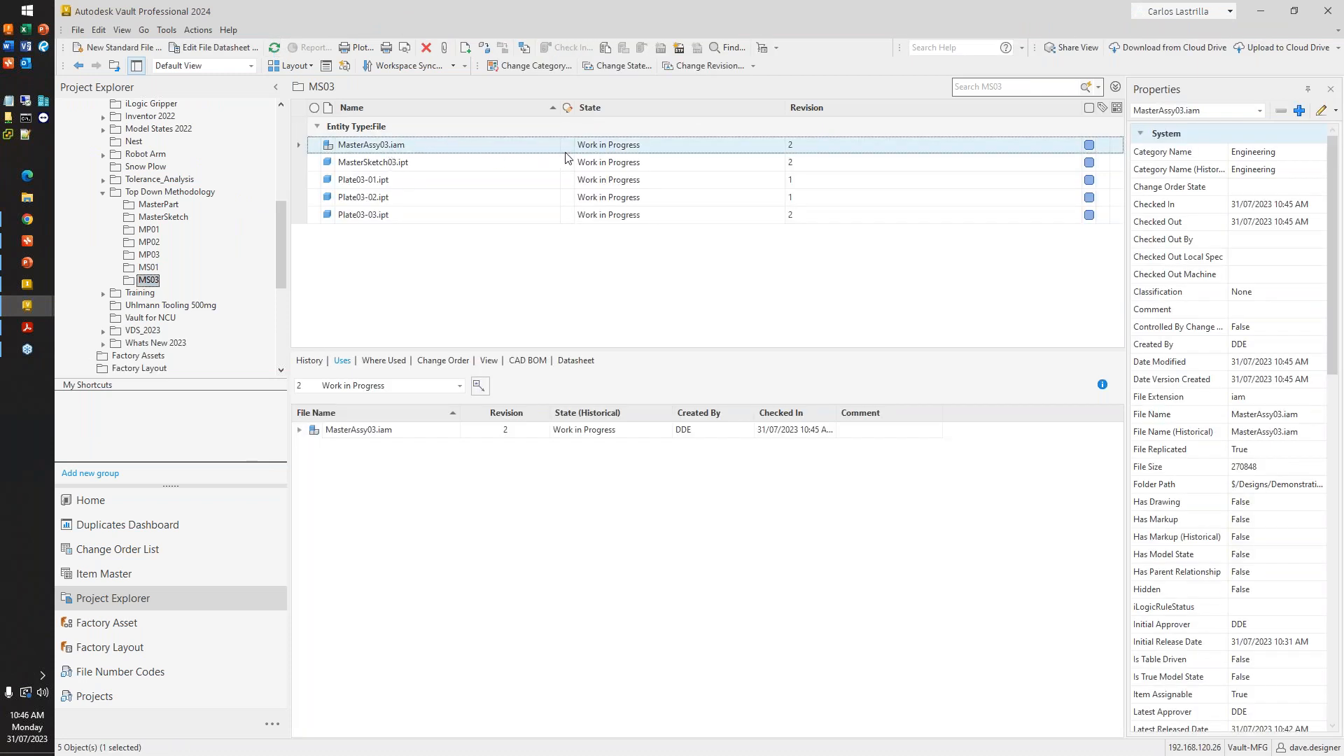
left_click(300, 429)
right_click(328, 430)
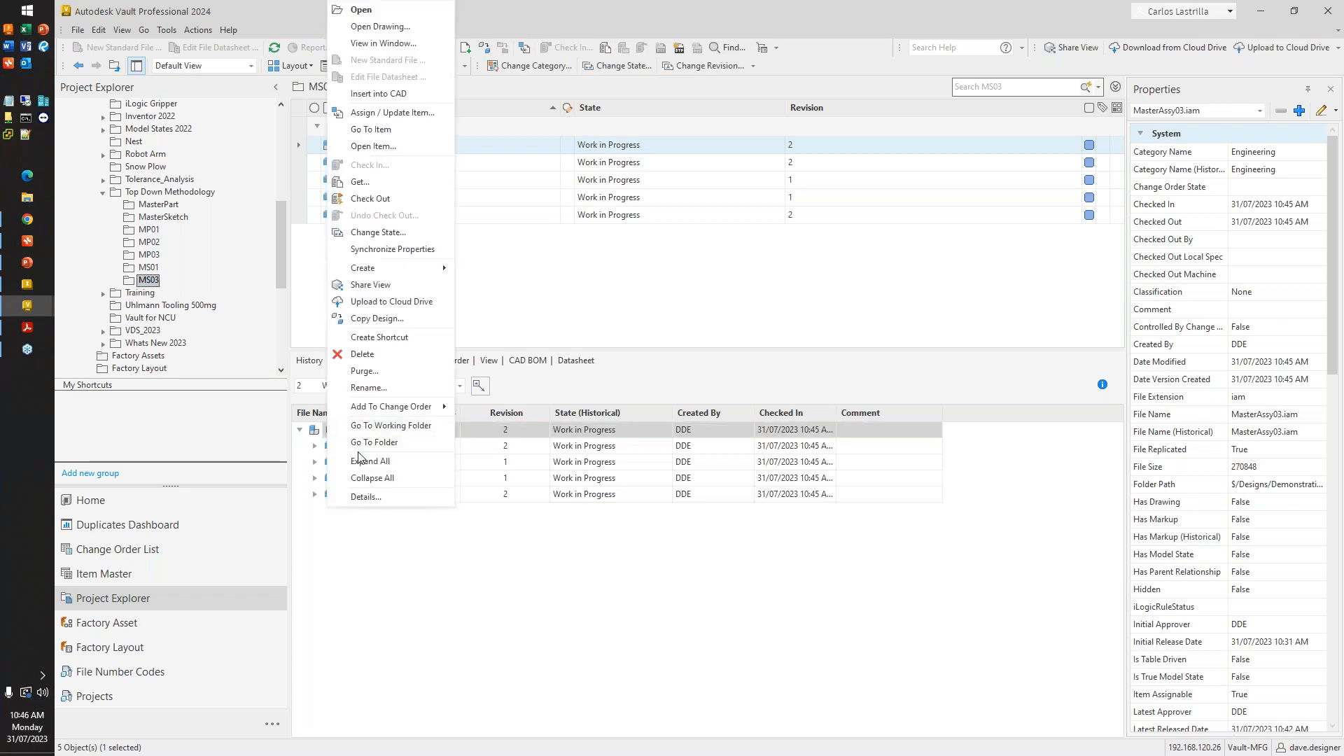
left_click(370, 460)
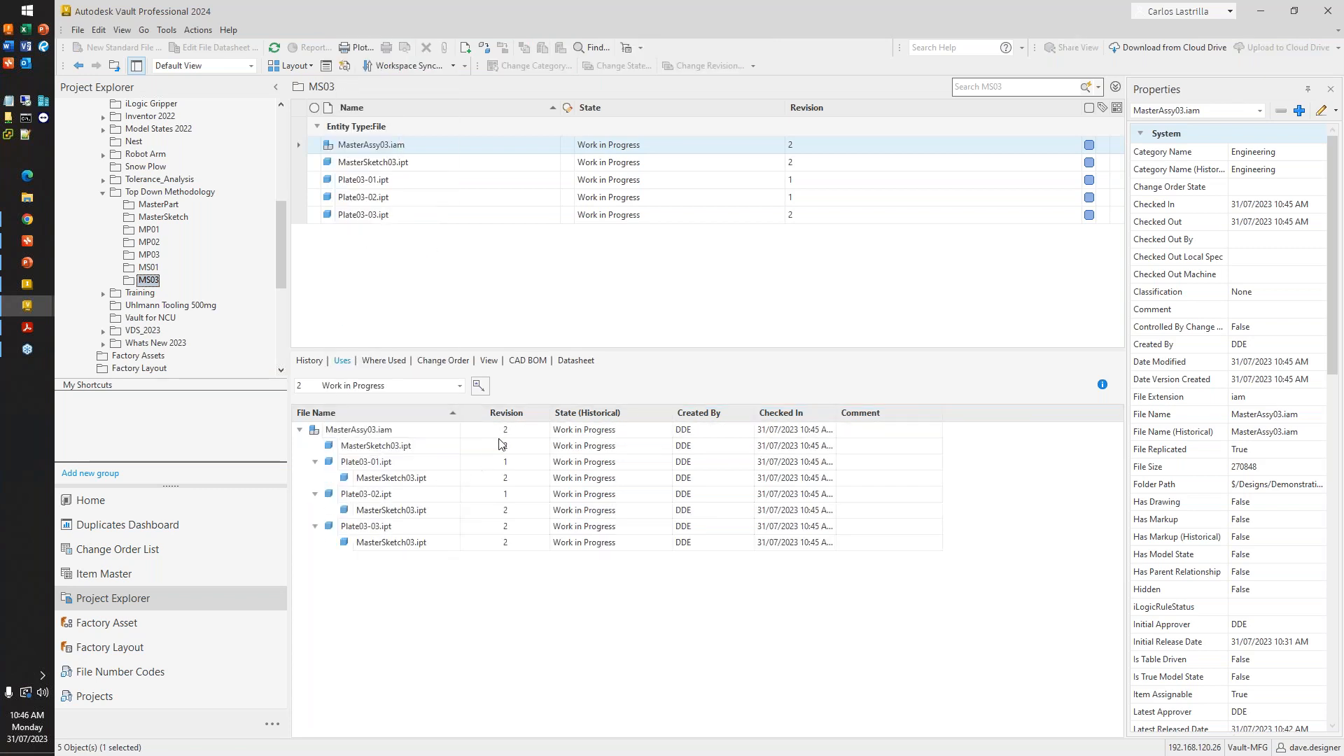
left_click(460, 386)
left_click(447, 419)
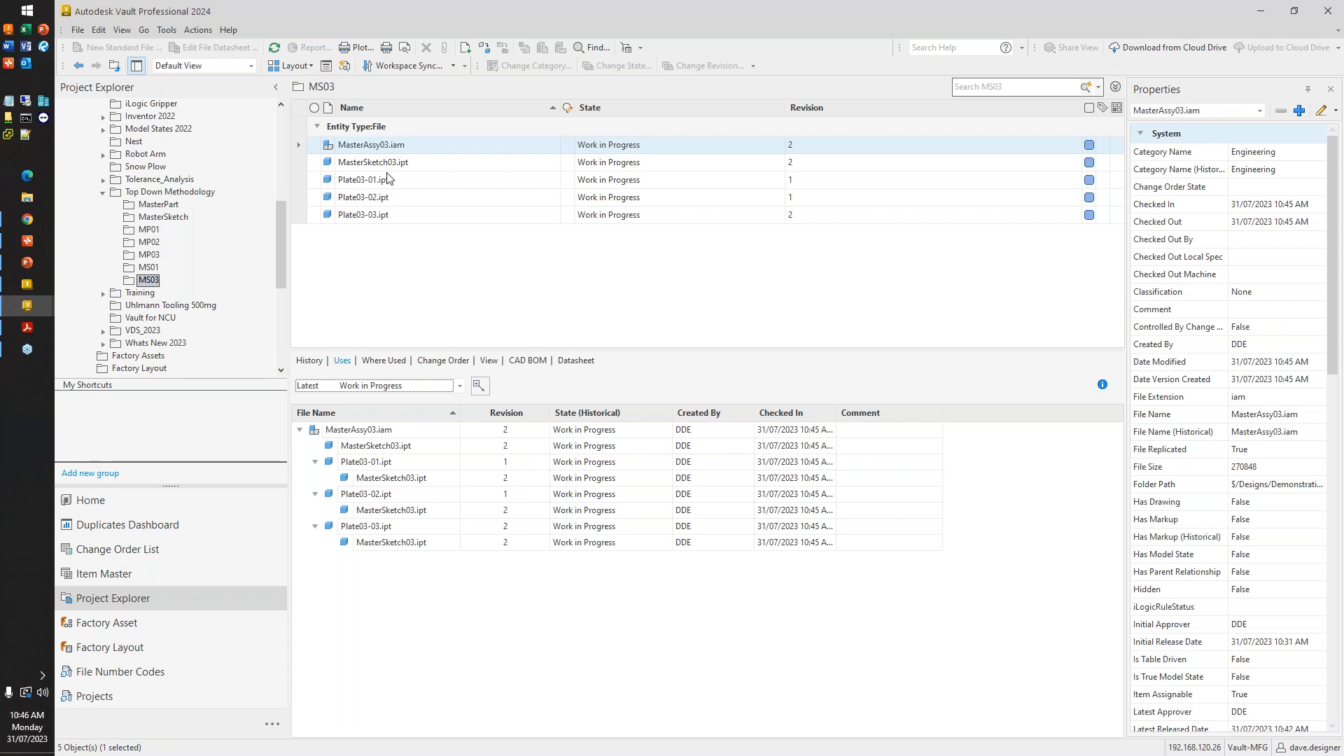
- Change the lifecycle state of MasterAssy03.iam and all its plates and master sketch to Released, with the comment "Released to manufacturing"
left_click(482, 148)
left_click(618, 65)
left_click(587, 103)
left_click(588, 145)
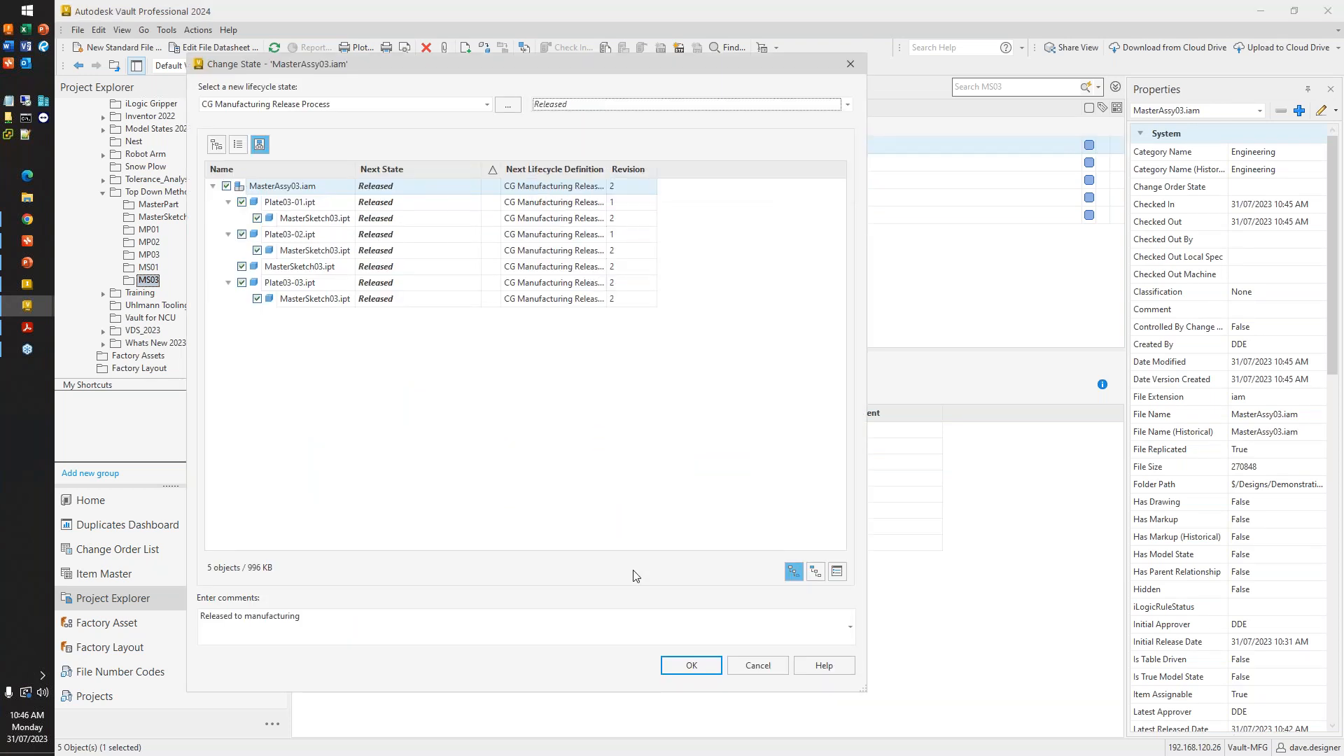
left_click(691, 665)
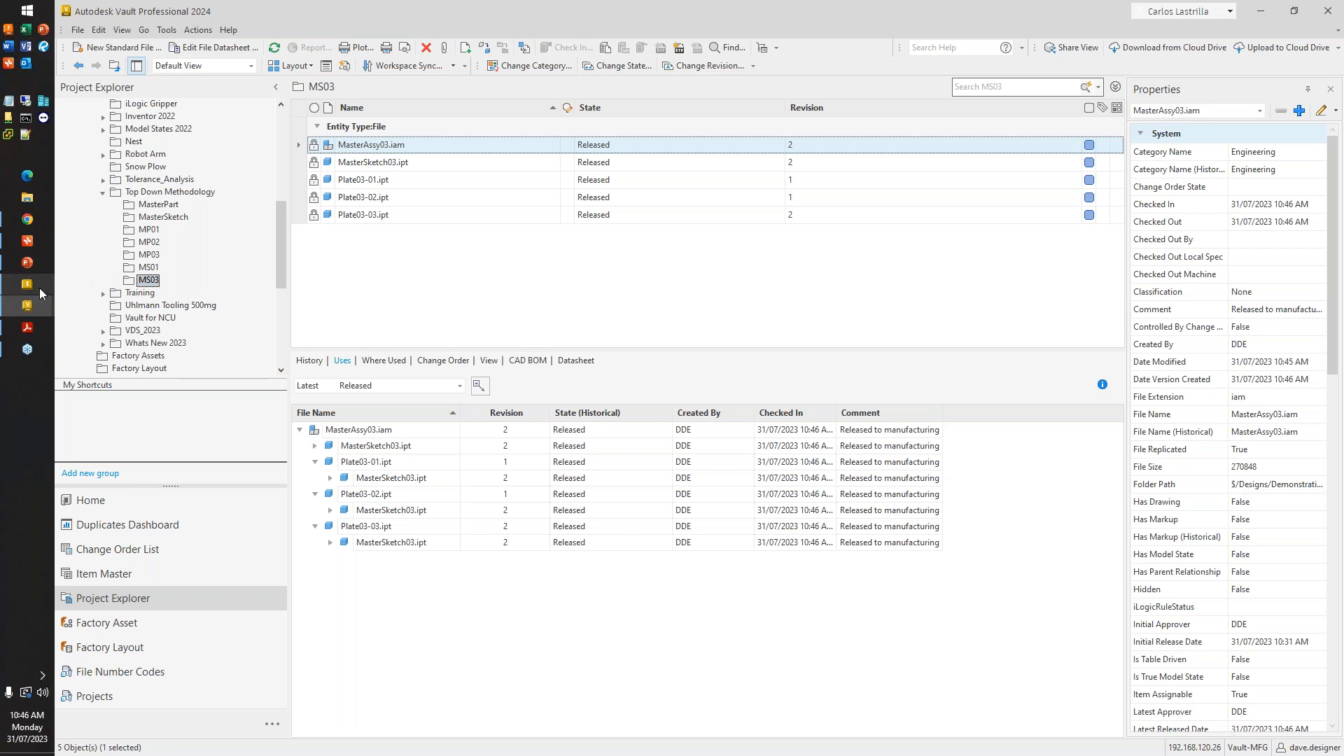
mouse_move(45, 305)
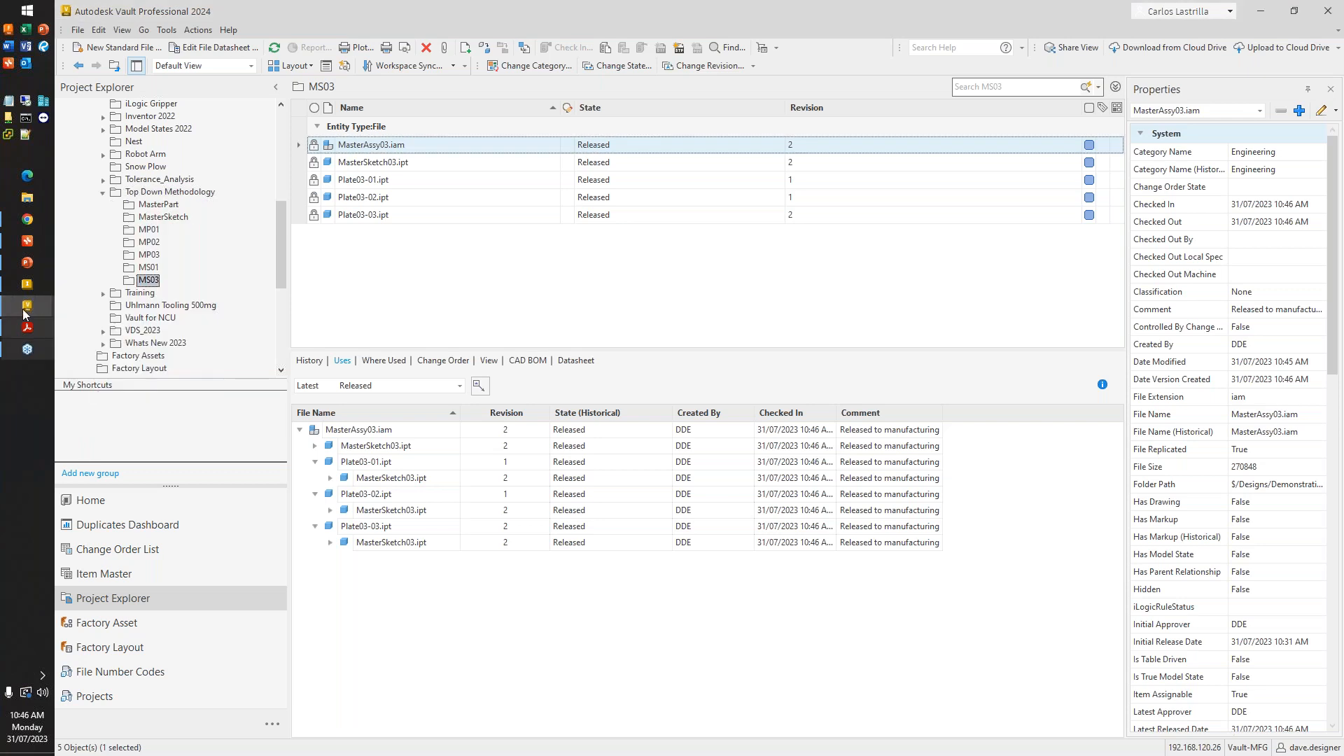
left_click(27, 264)
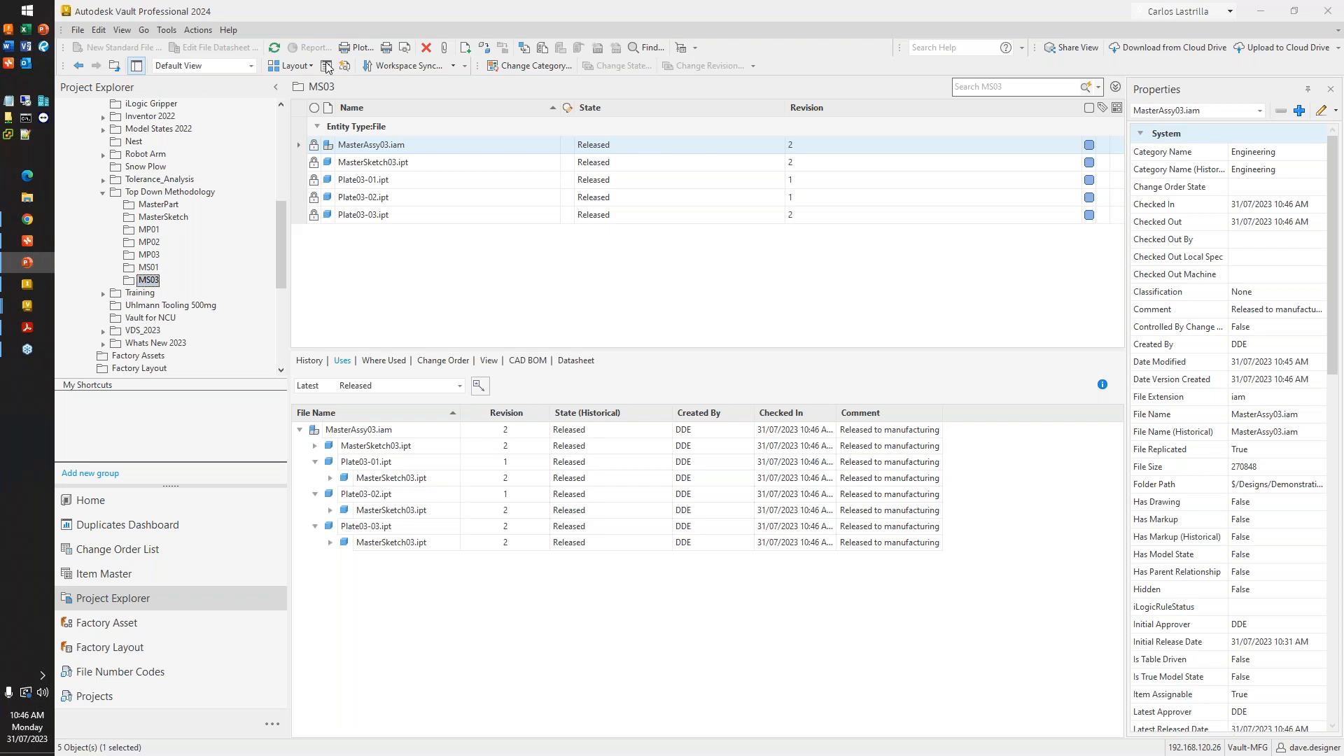
left_click(531, 165)
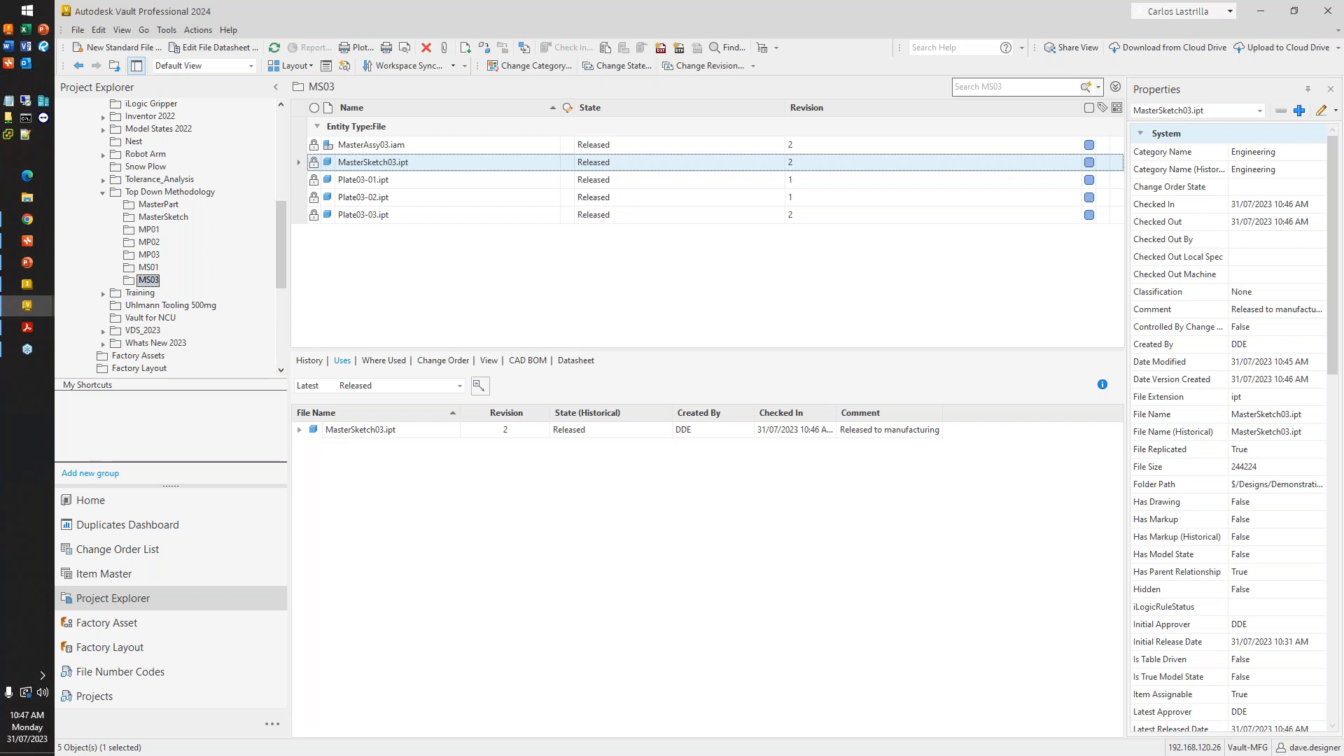
key("alt+Tab")
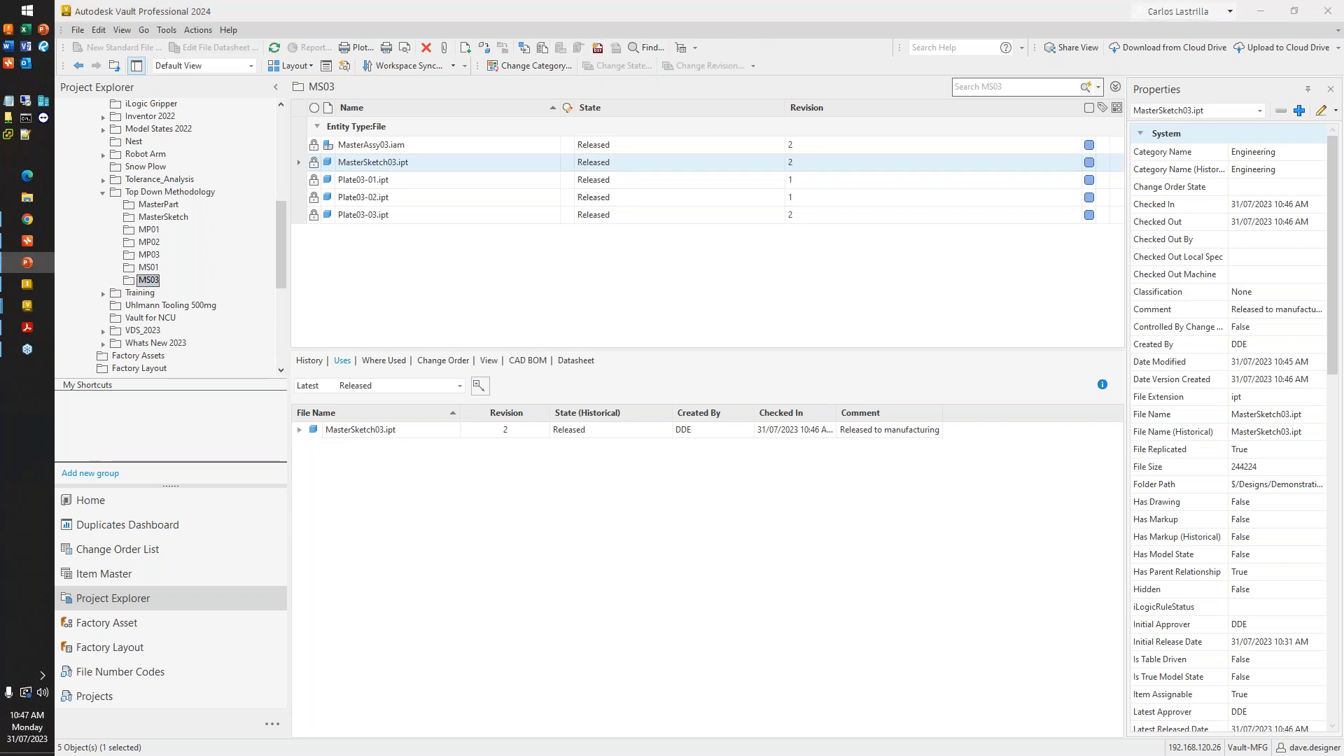
key("alt+Tab")
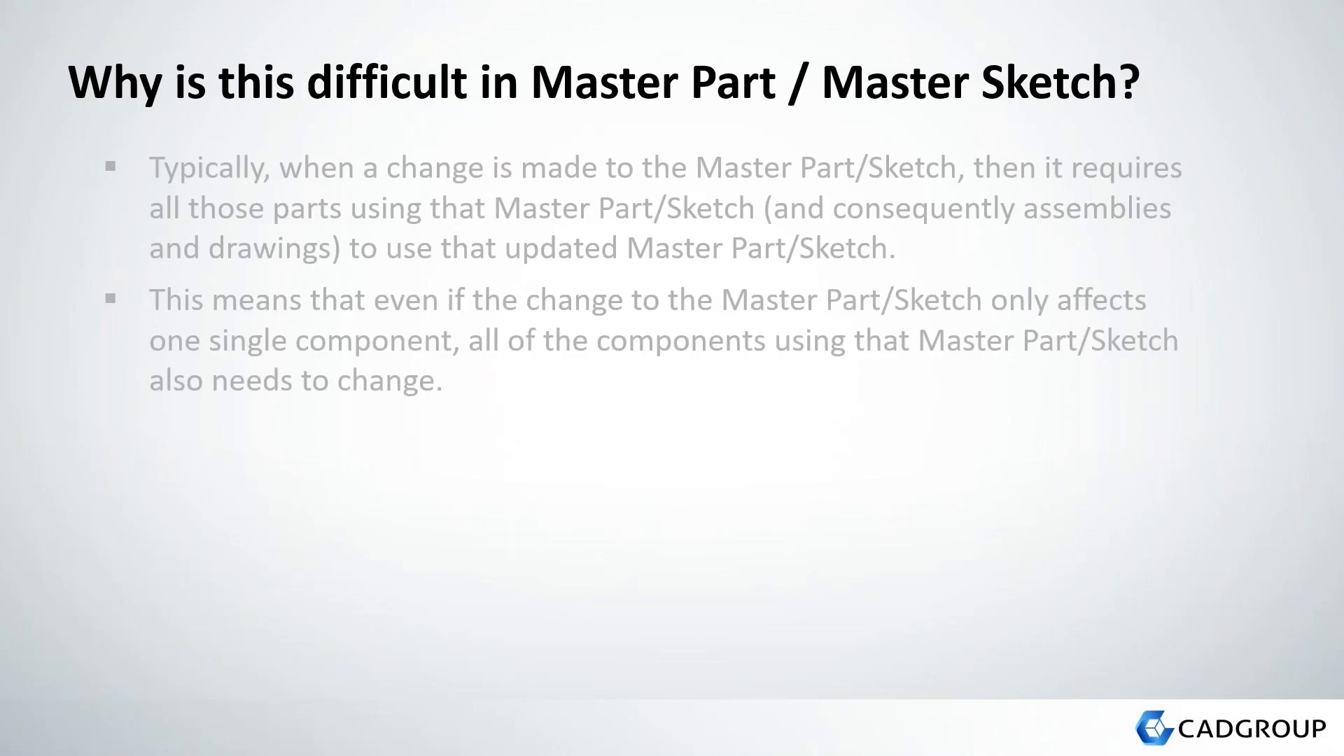
key("Right")
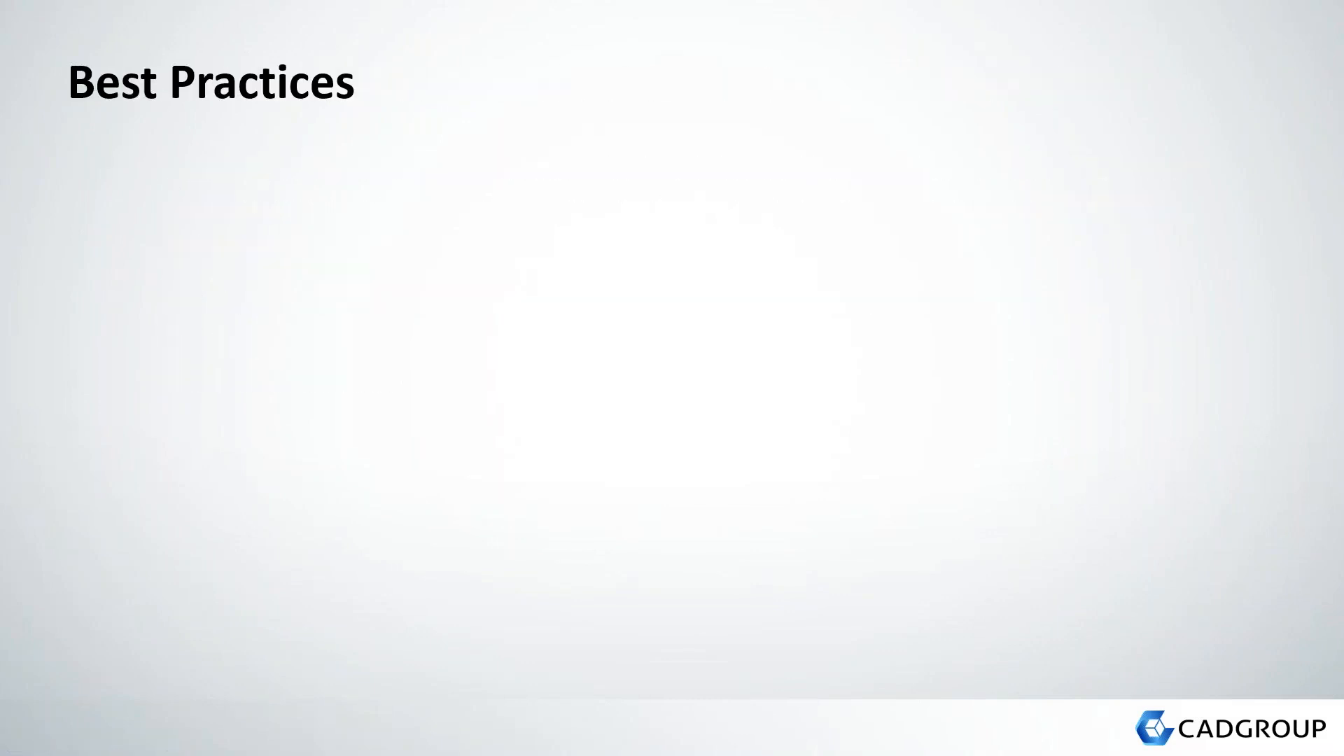
key("Right")
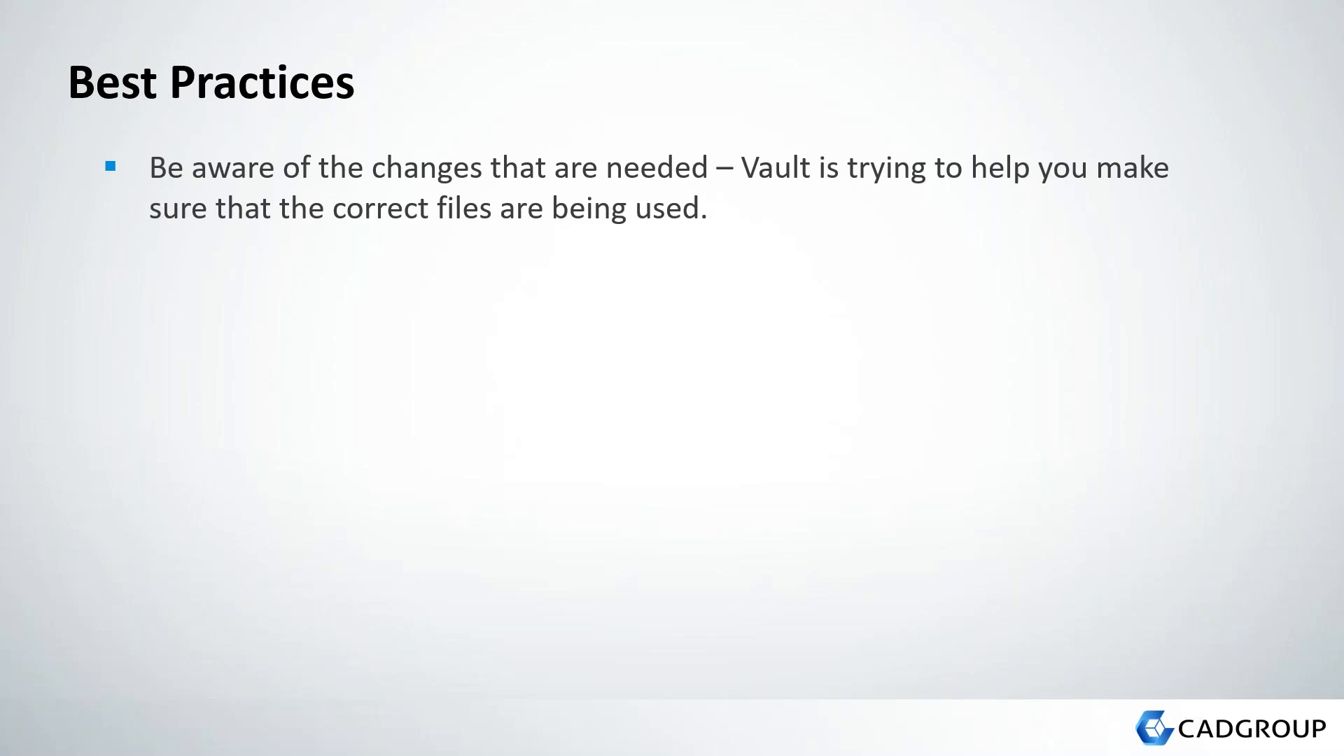
key("alt+Tab")
key("alt+Tab")
key("alt+Tab")
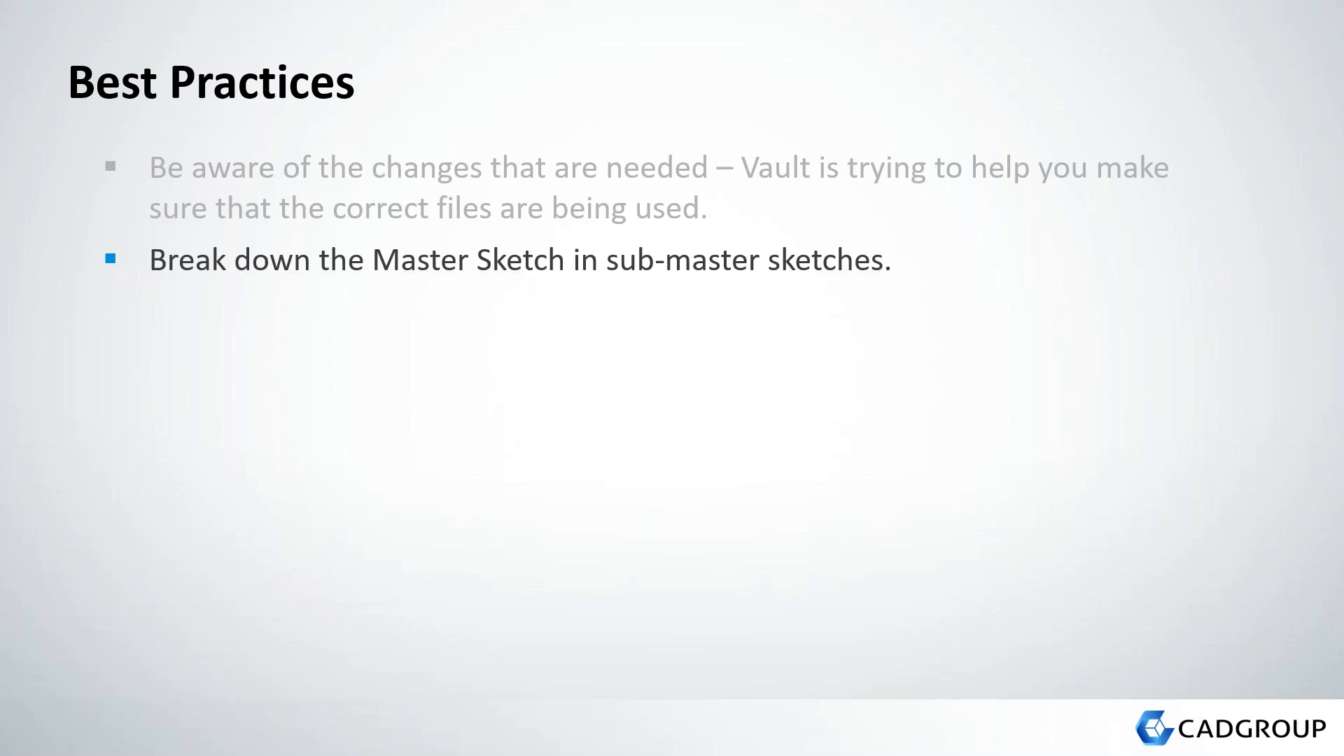
- Switch to Inventor and examine the dimensioned master sketch in MasterSketch03.ipt up close
key("alt+Tab")
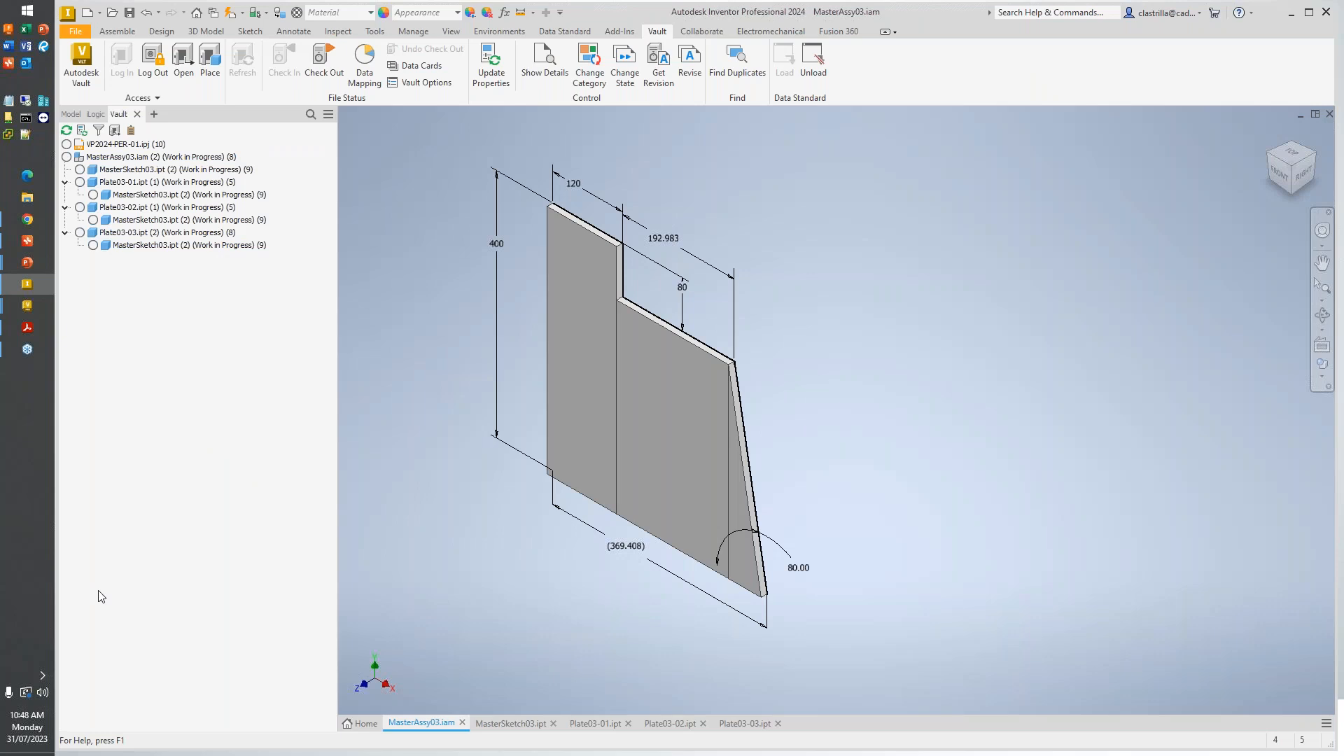
left_click(494, 724)
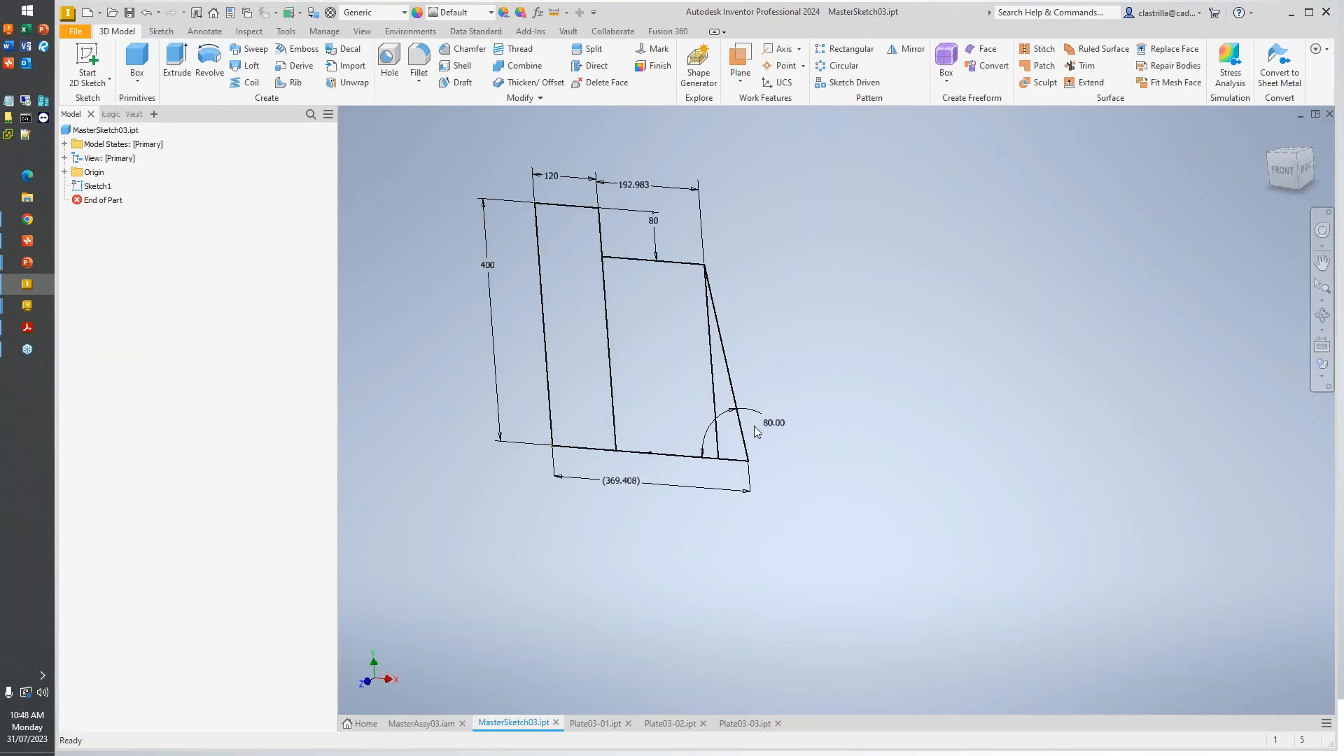
scroll(523, 253, "up", 3)
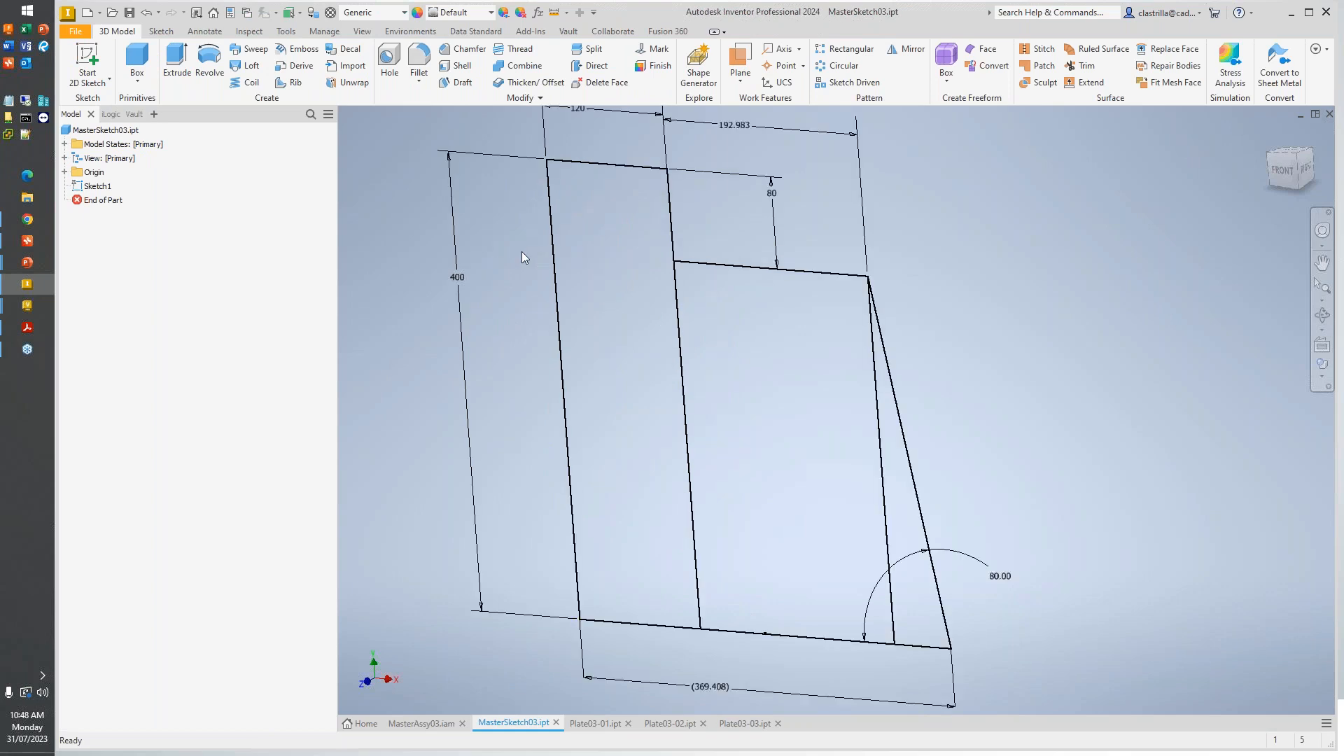